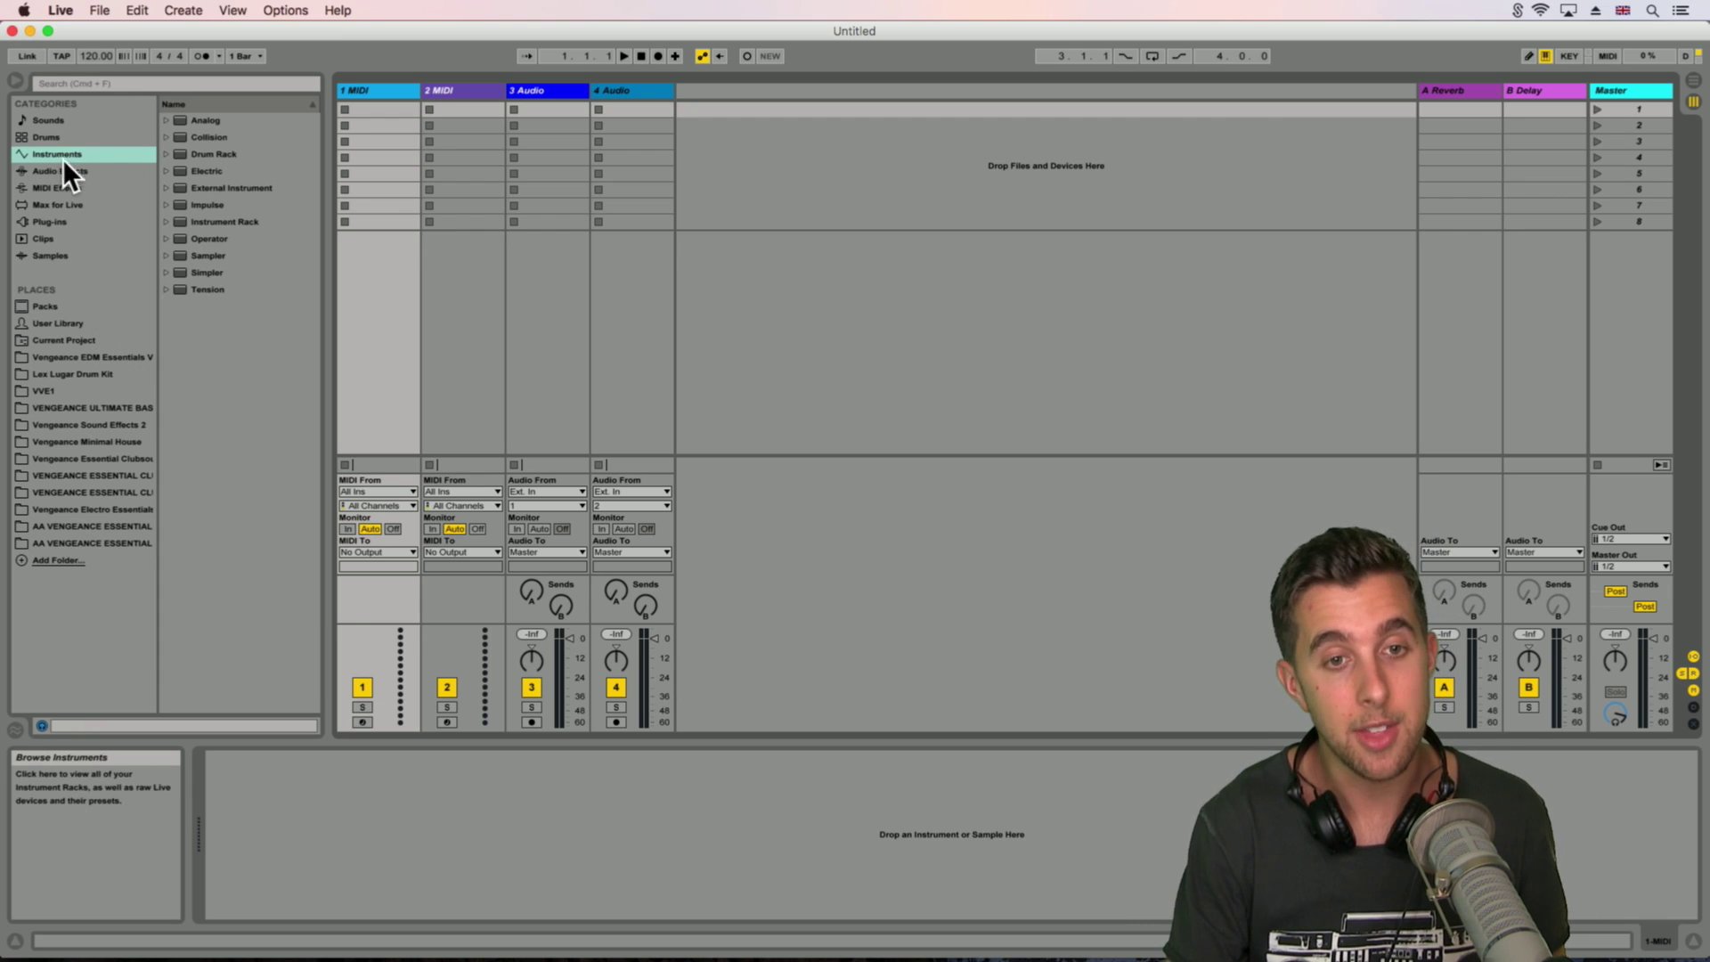
Step: Load an empty Drum Rack from the instruments onto the first MIDI track
{"action": "left_click", "coordinate": [207, 153]}
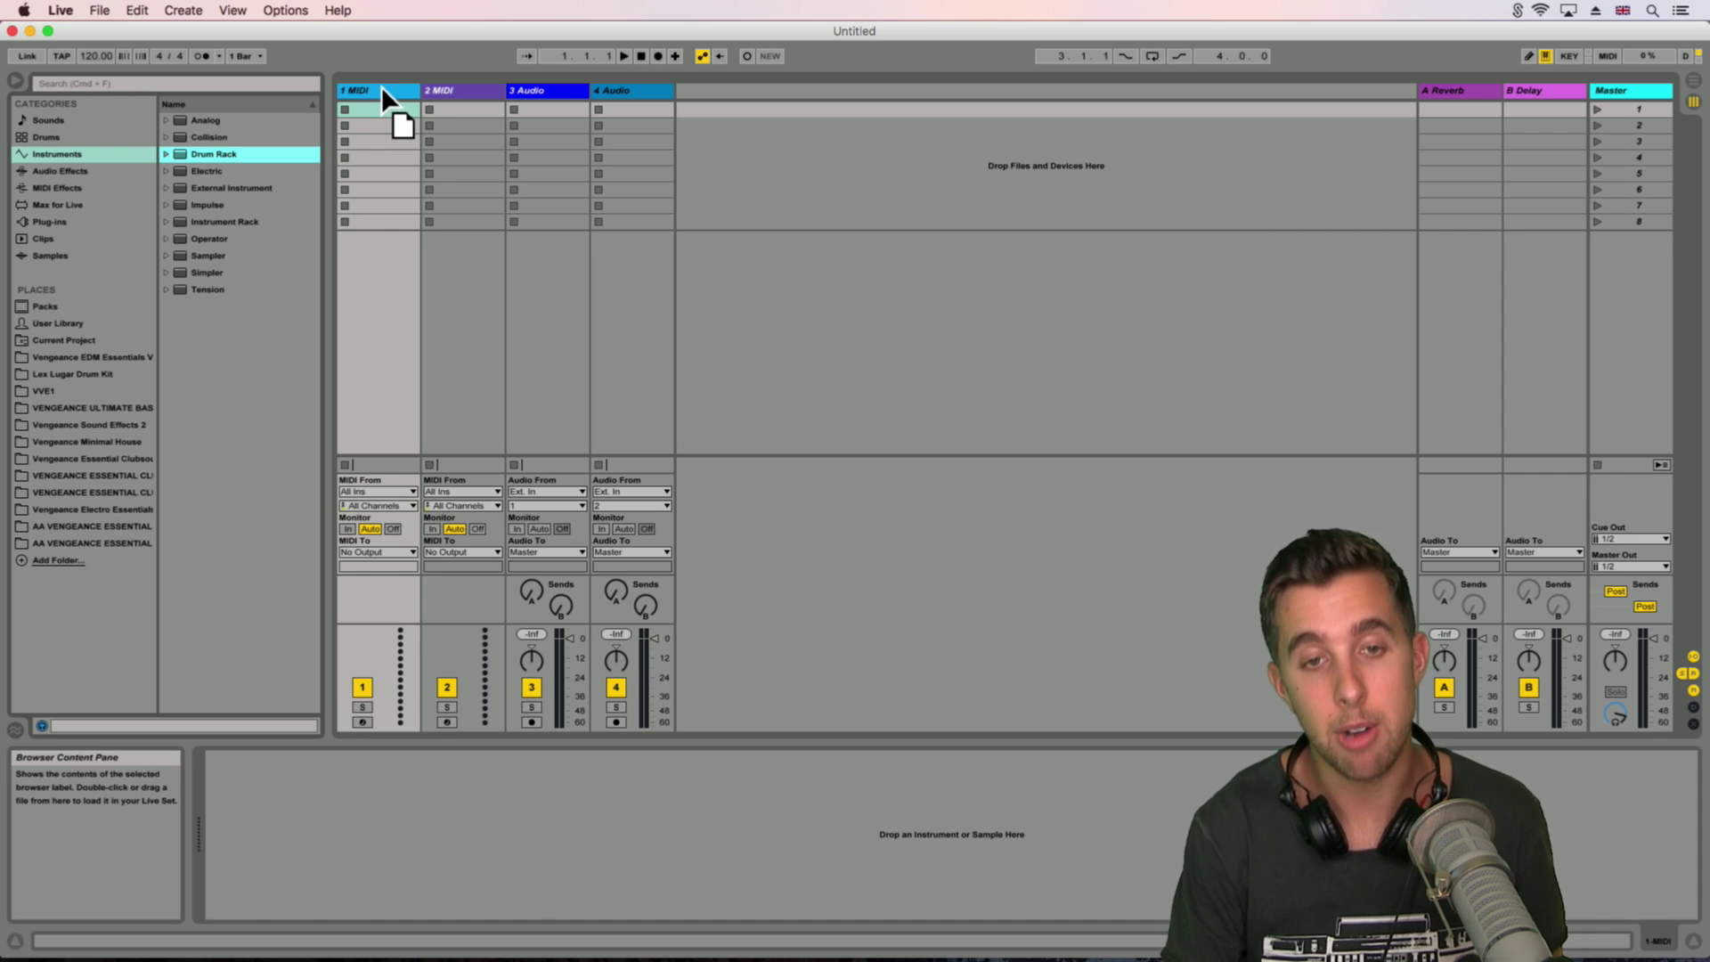
{"action": "left_click_drag", "start_coordinate": [381, 88], "coordinate": [381, 86]}
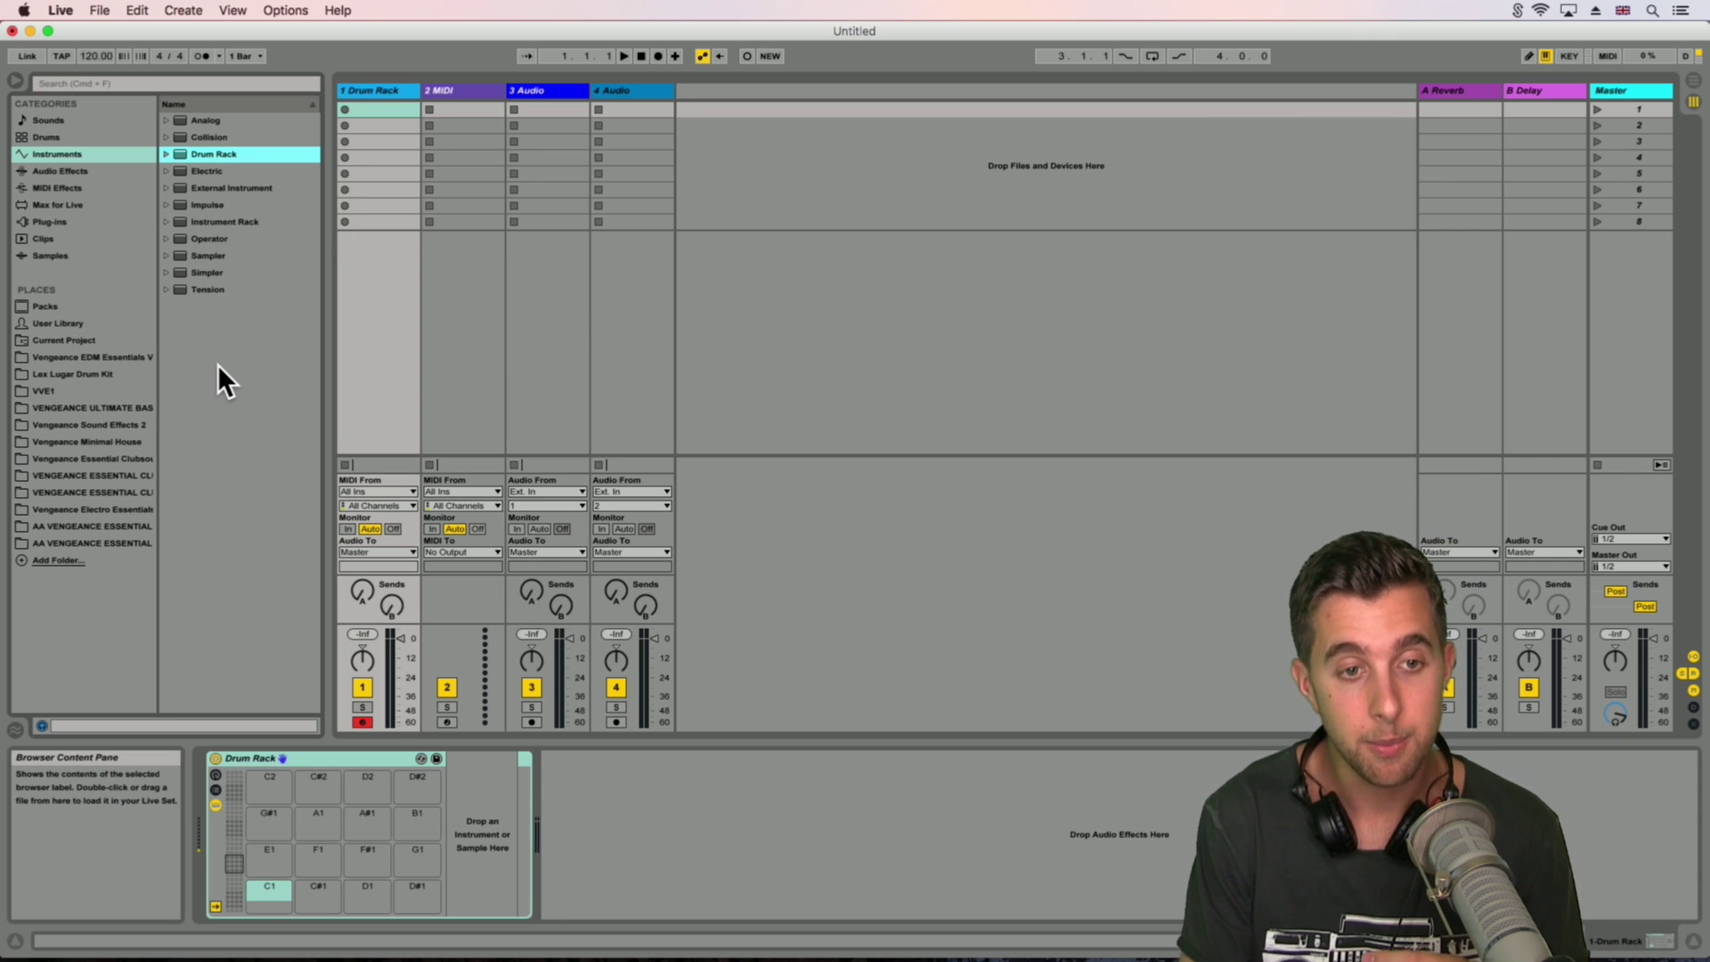
Step: Search the browser's samples for "kick"
{"action": "left_click", "coordinate": [53, 257]}
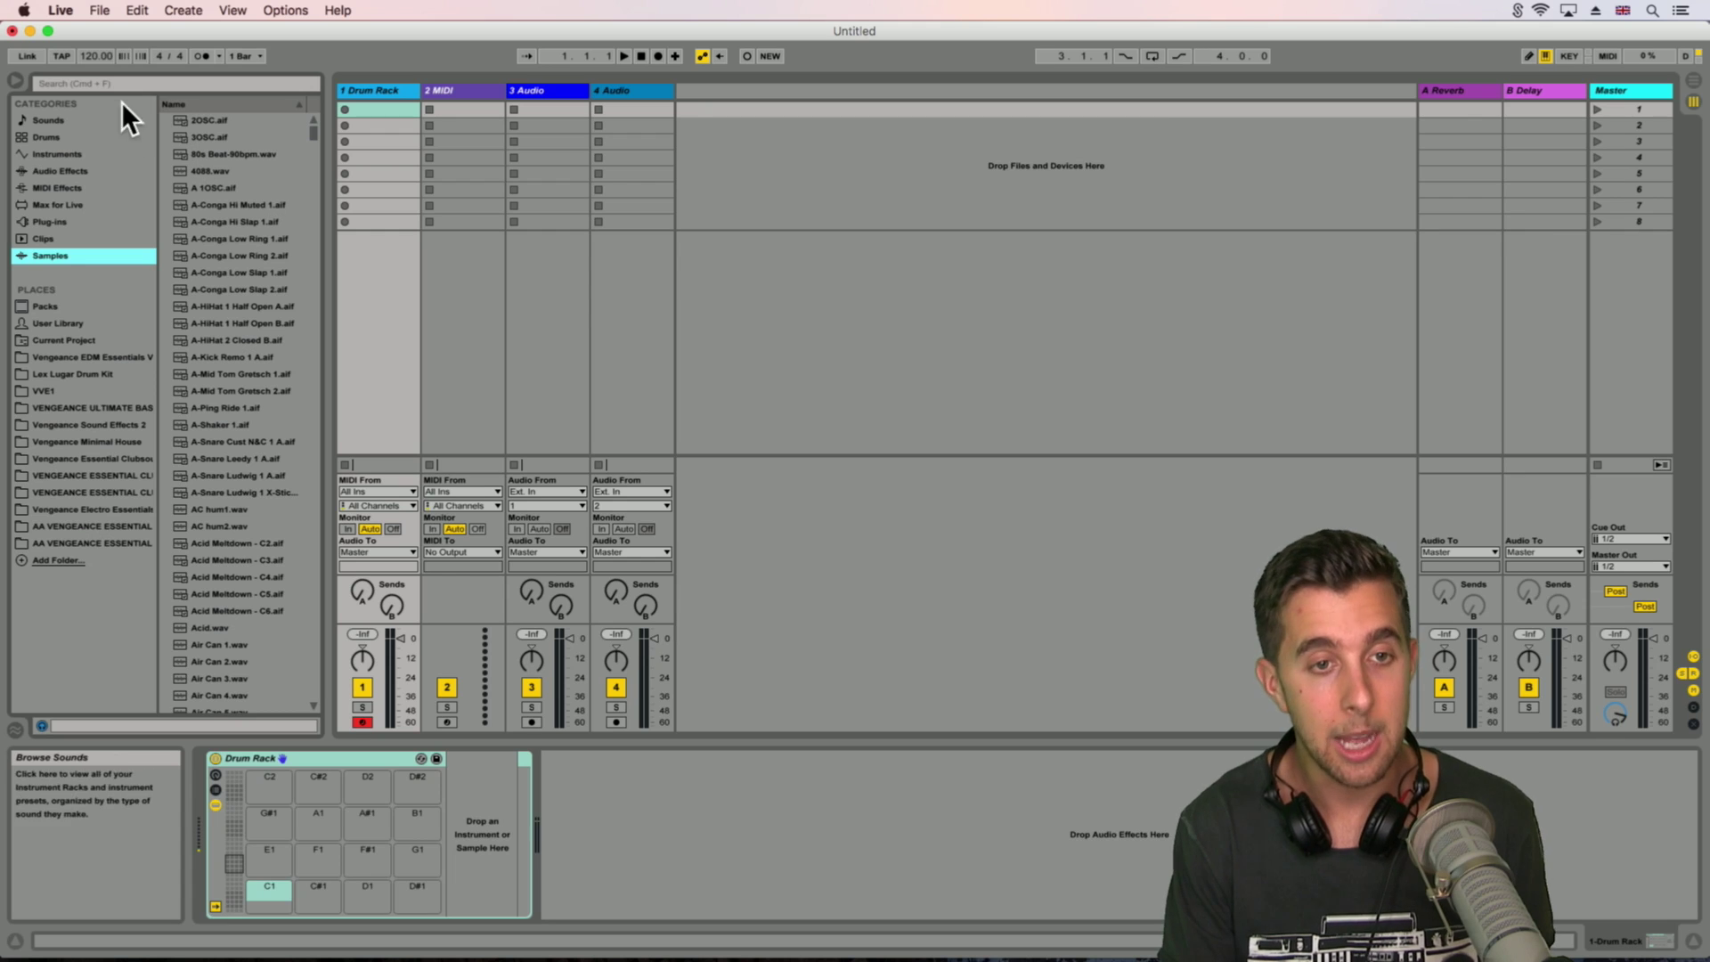
{"action": "left_click", "coordinate": [93, 82]}
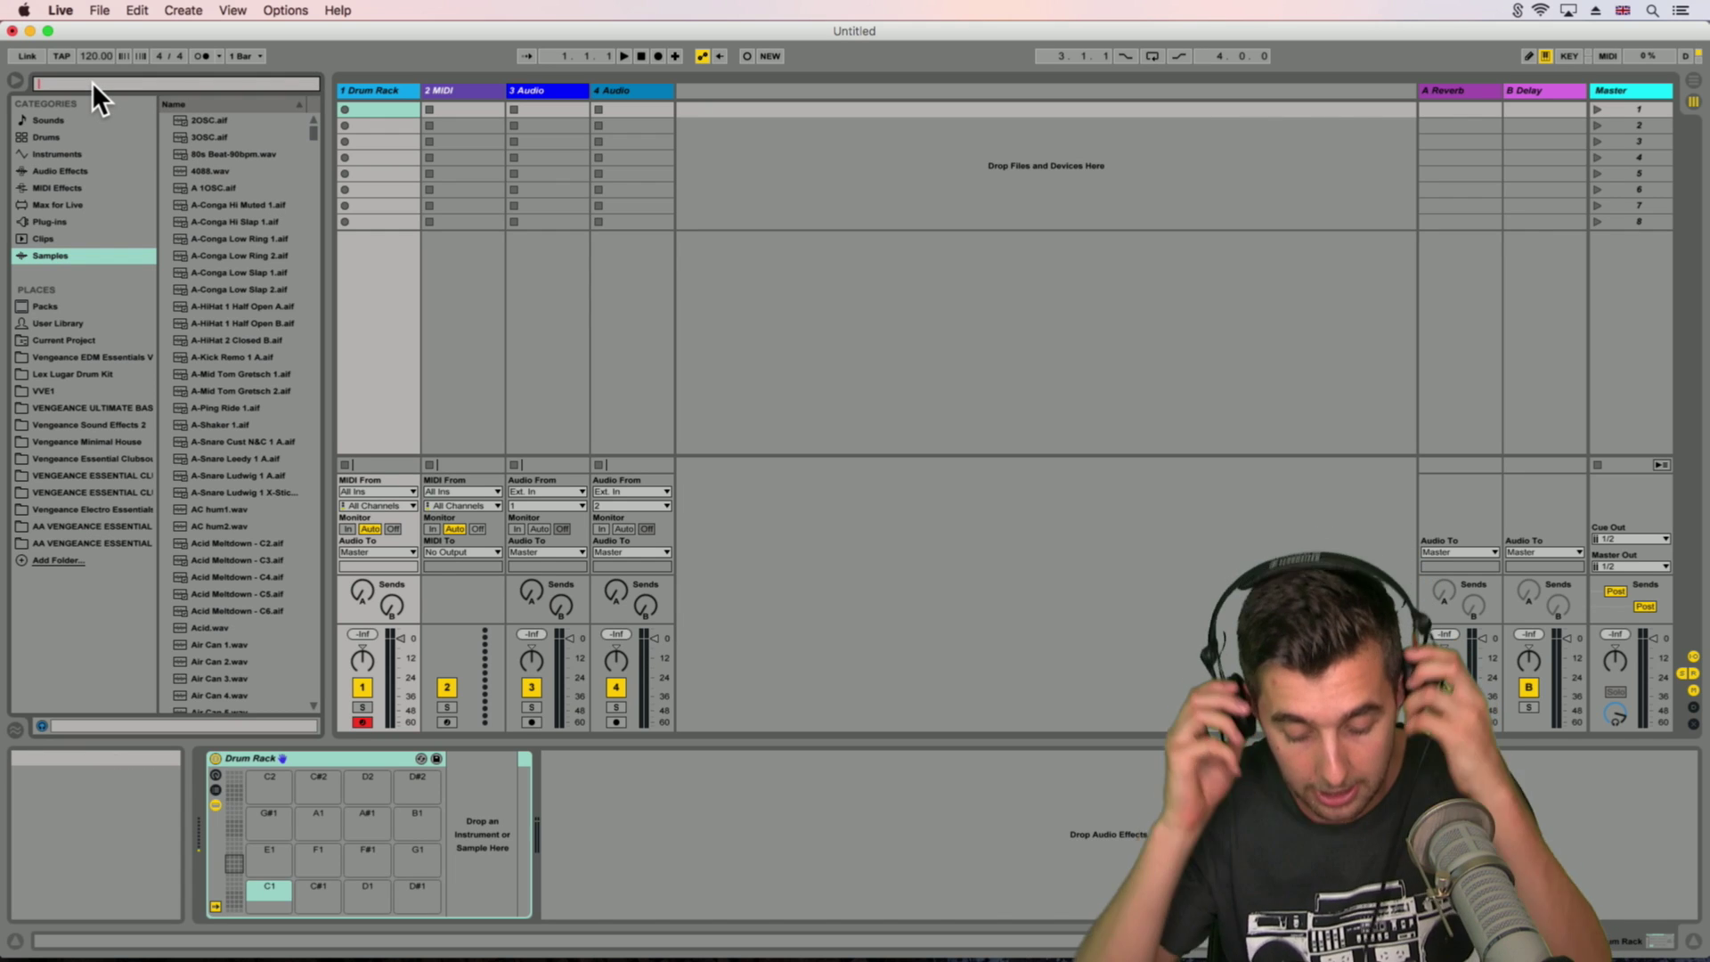
{"action": "type", "text": "kick"}
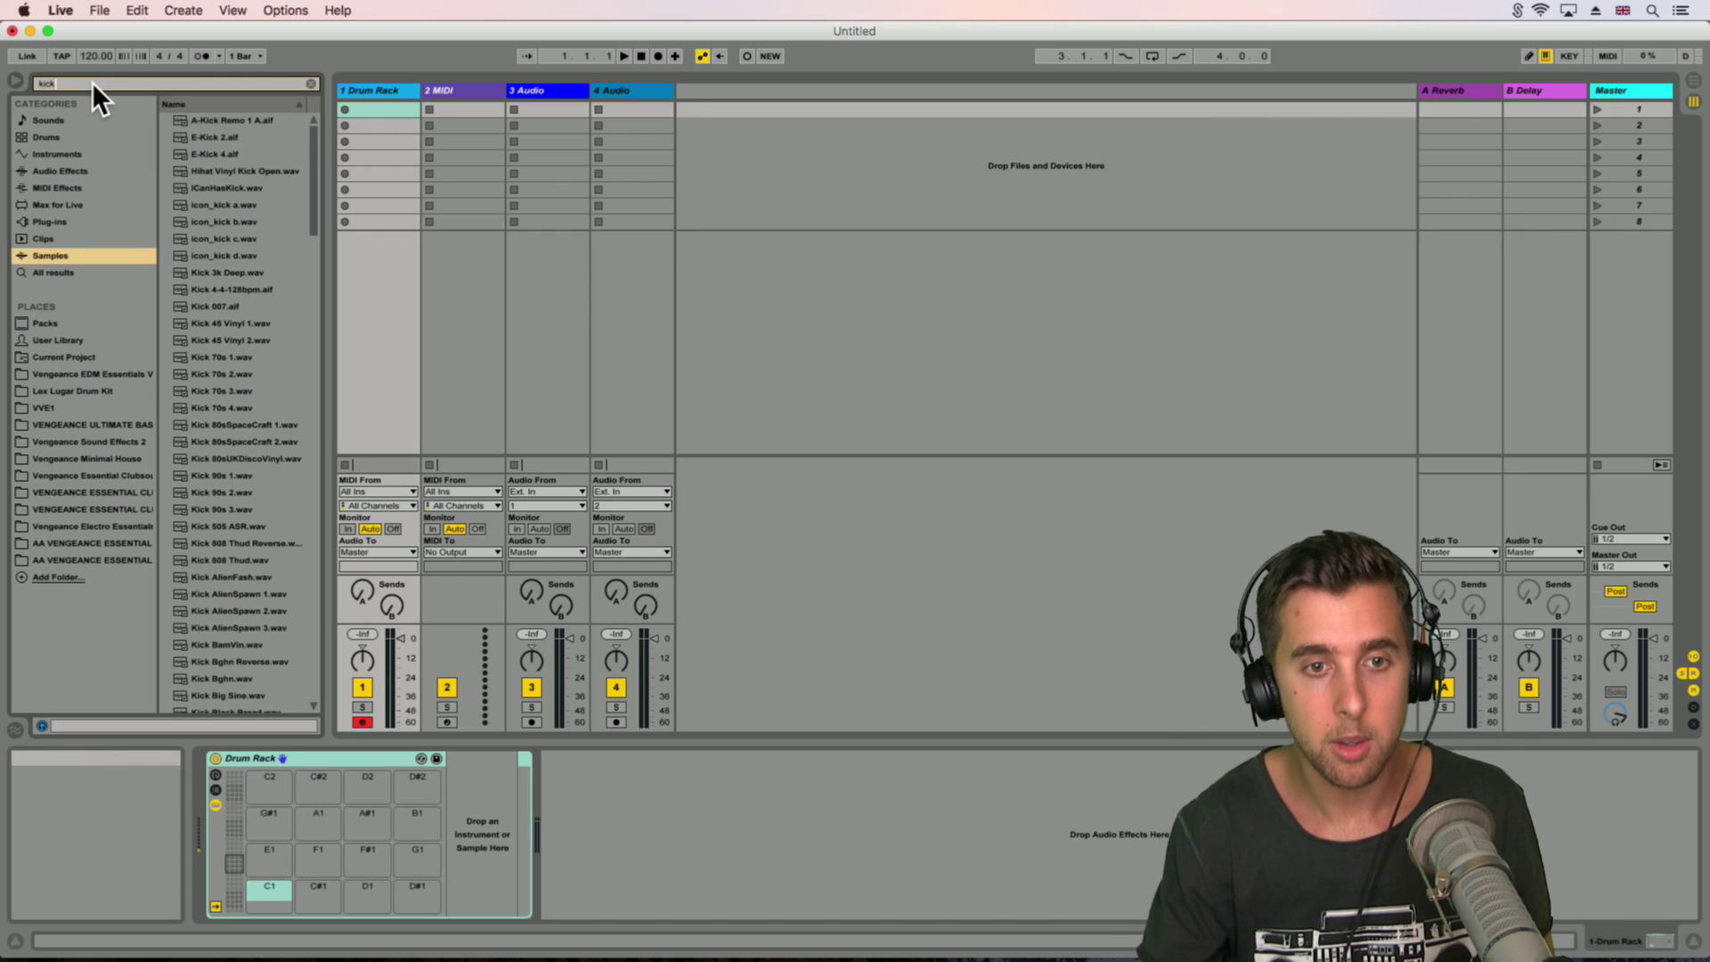
Step: Preview the Kick 70s samples and load Kick 70s 4.wav onto the Drum Rack's C1 pad
{"action": "left_click", "coordinate": [216, 153]}
{"action": "left_click", "coordinate": [222, 362]}
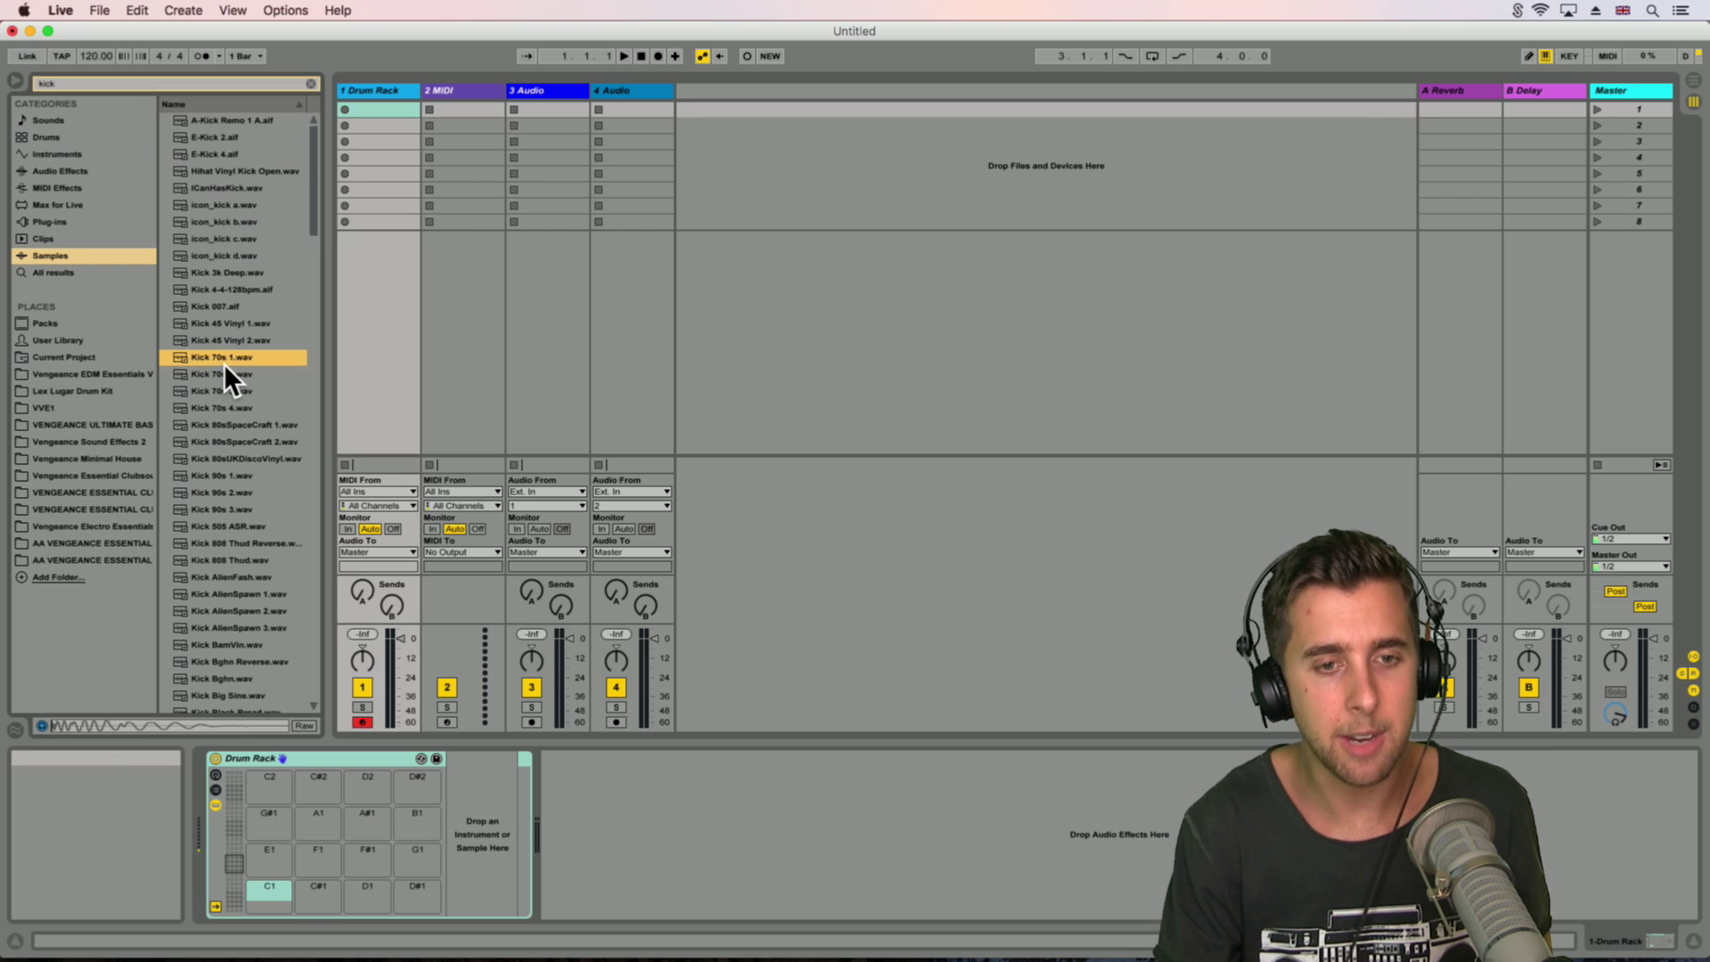
{"action": "left_click", "coordinate": [212, 373]}
{"action": "left_click", "coordinate": [216, 389]}
{"action": "left_click", "coordinate": [215, 408]}
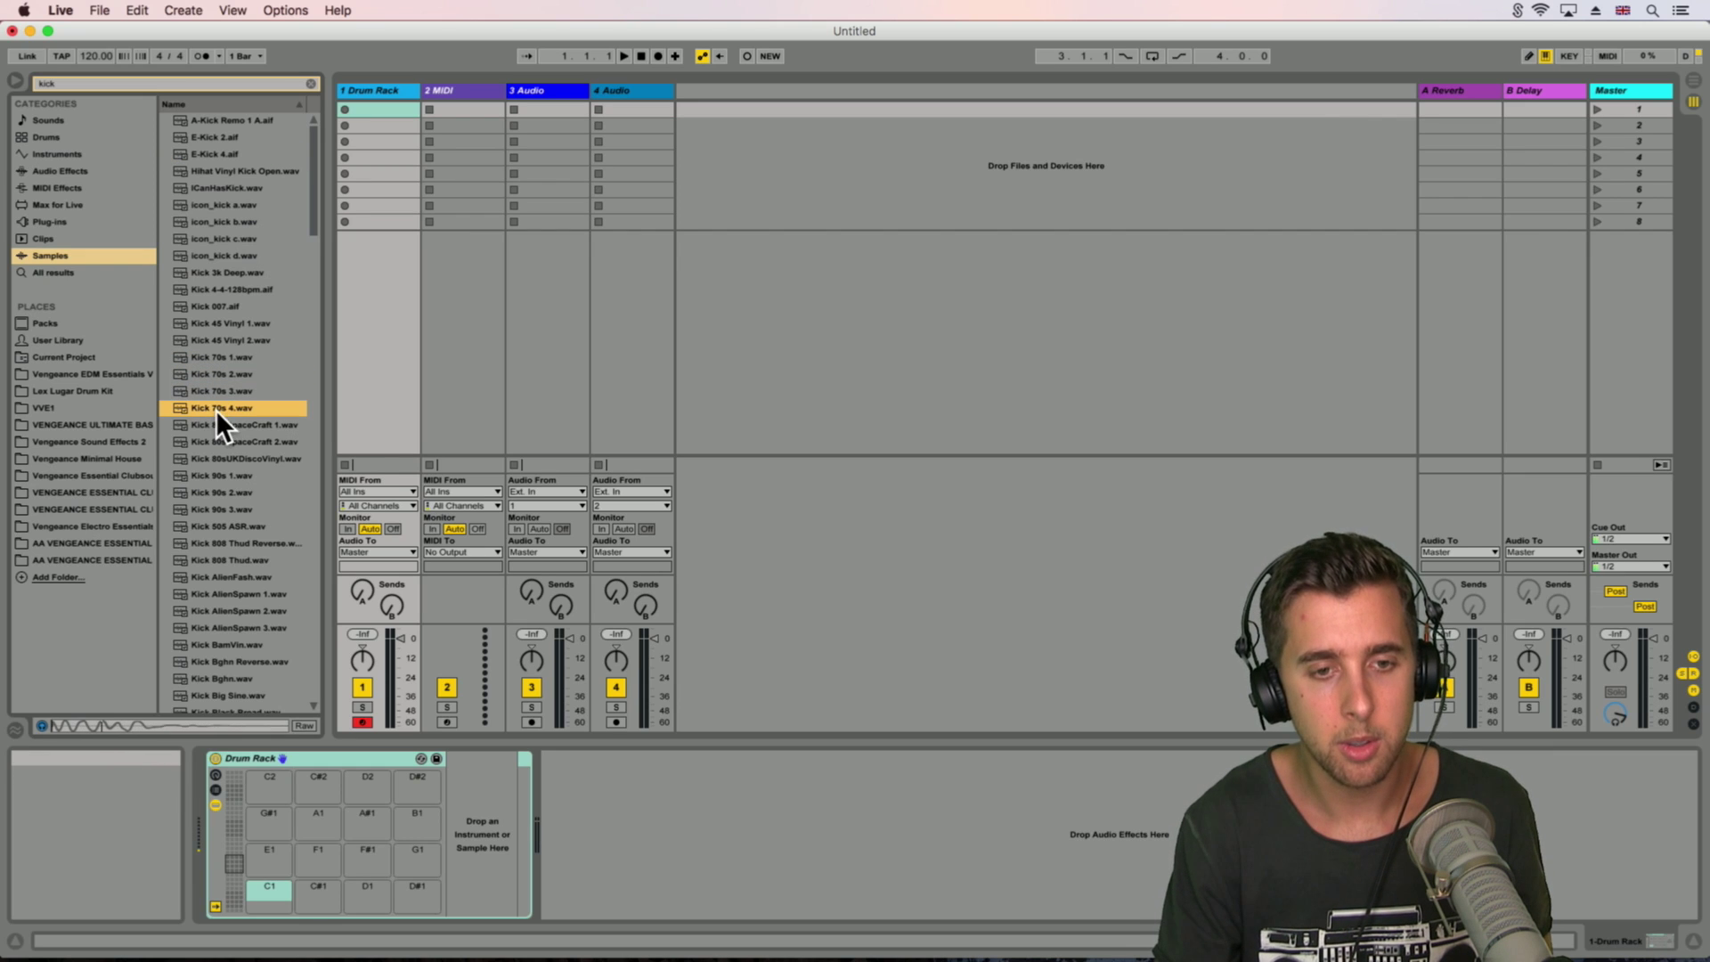
{"action": "left_click_drag", "start_coordinate": [242, 564], "coordinate": [268, 890]}
Step: Audition the kick repeatedly with the preview control on the C1 pad
{"action": "left_click", "coordinate": [267, 907]}
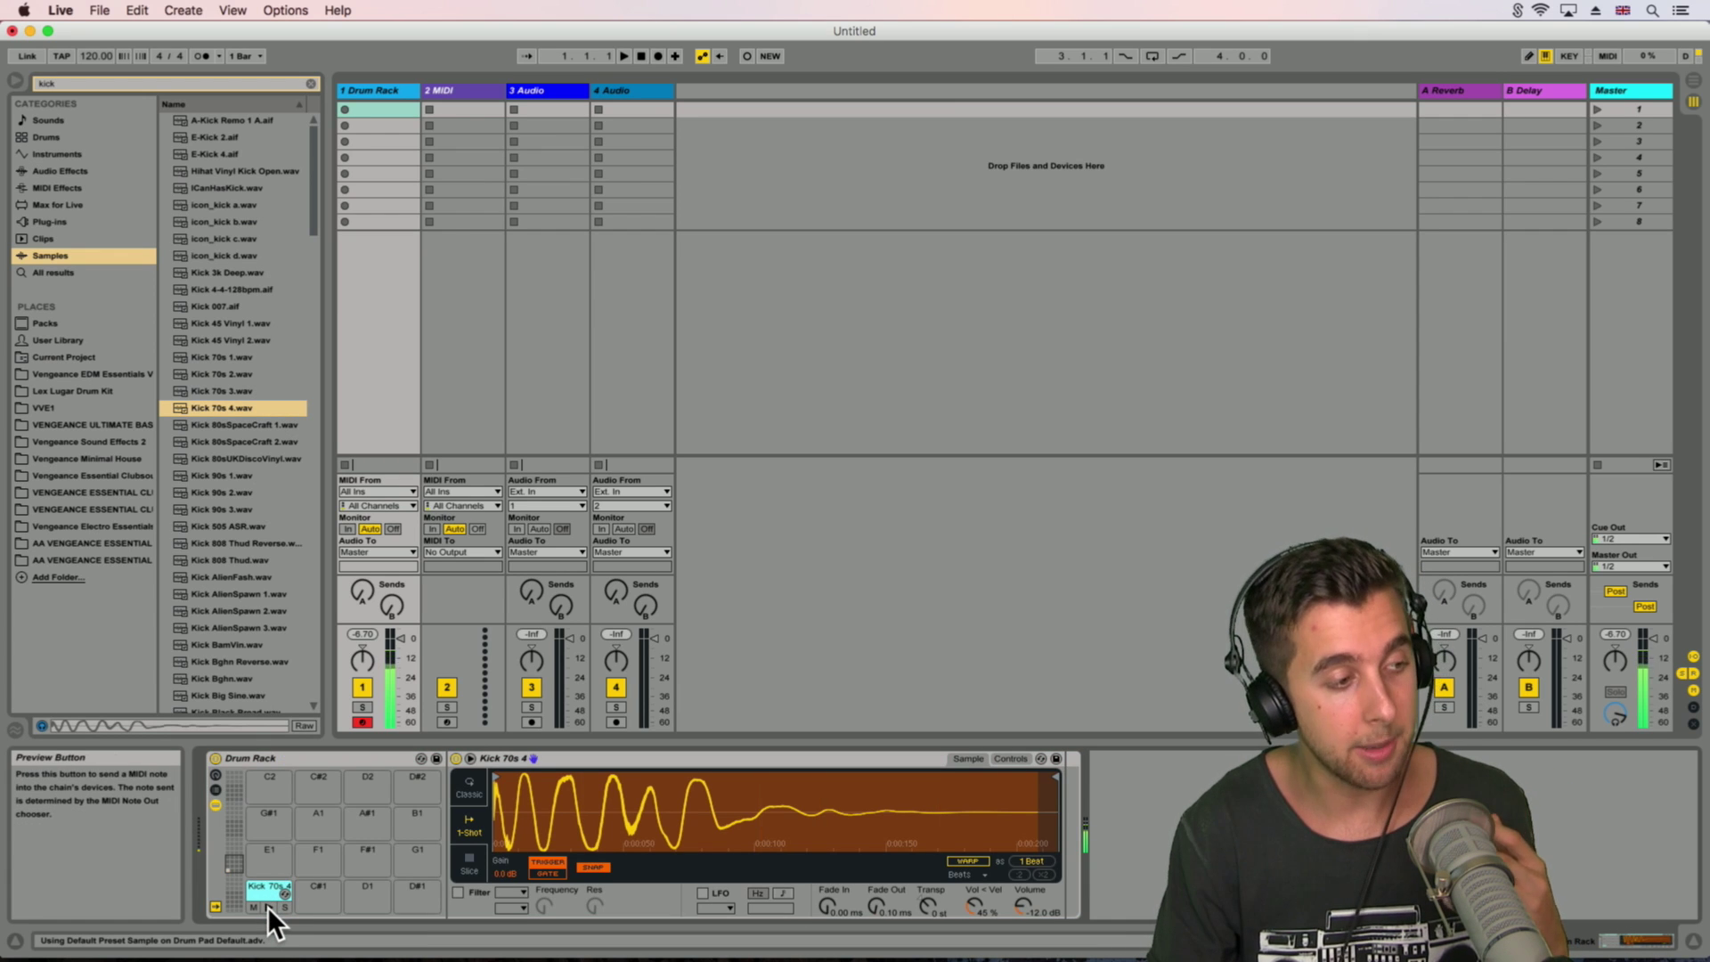
{"action": "left_click", "coordinate": [267, 907]}
{"action": "key", "text": "z"}
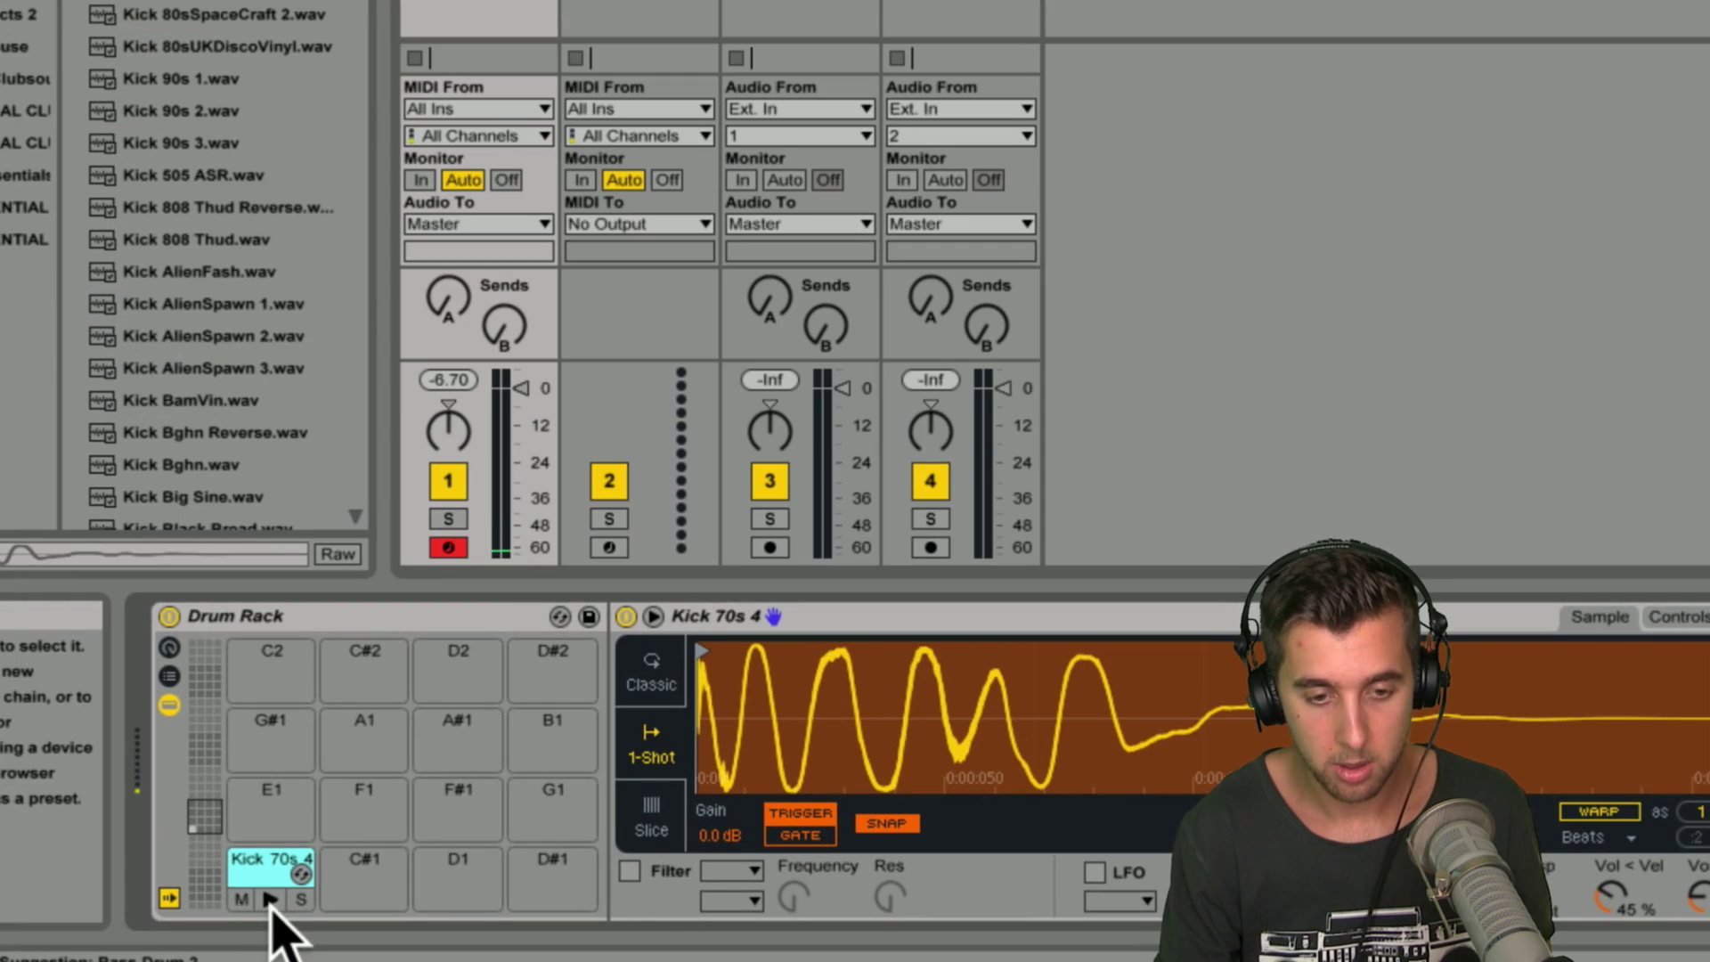
{"action": "left_click", "coordinate": [267, 907]}
{"action": "left_click", "coordinate": [267, 905]}
{"action": "left_click", "coordinate": [268, 905]}
{"action": "left_click", "coordinate": [267, 905]}
{"action": "left_click", "coordinate": [268, 905]}
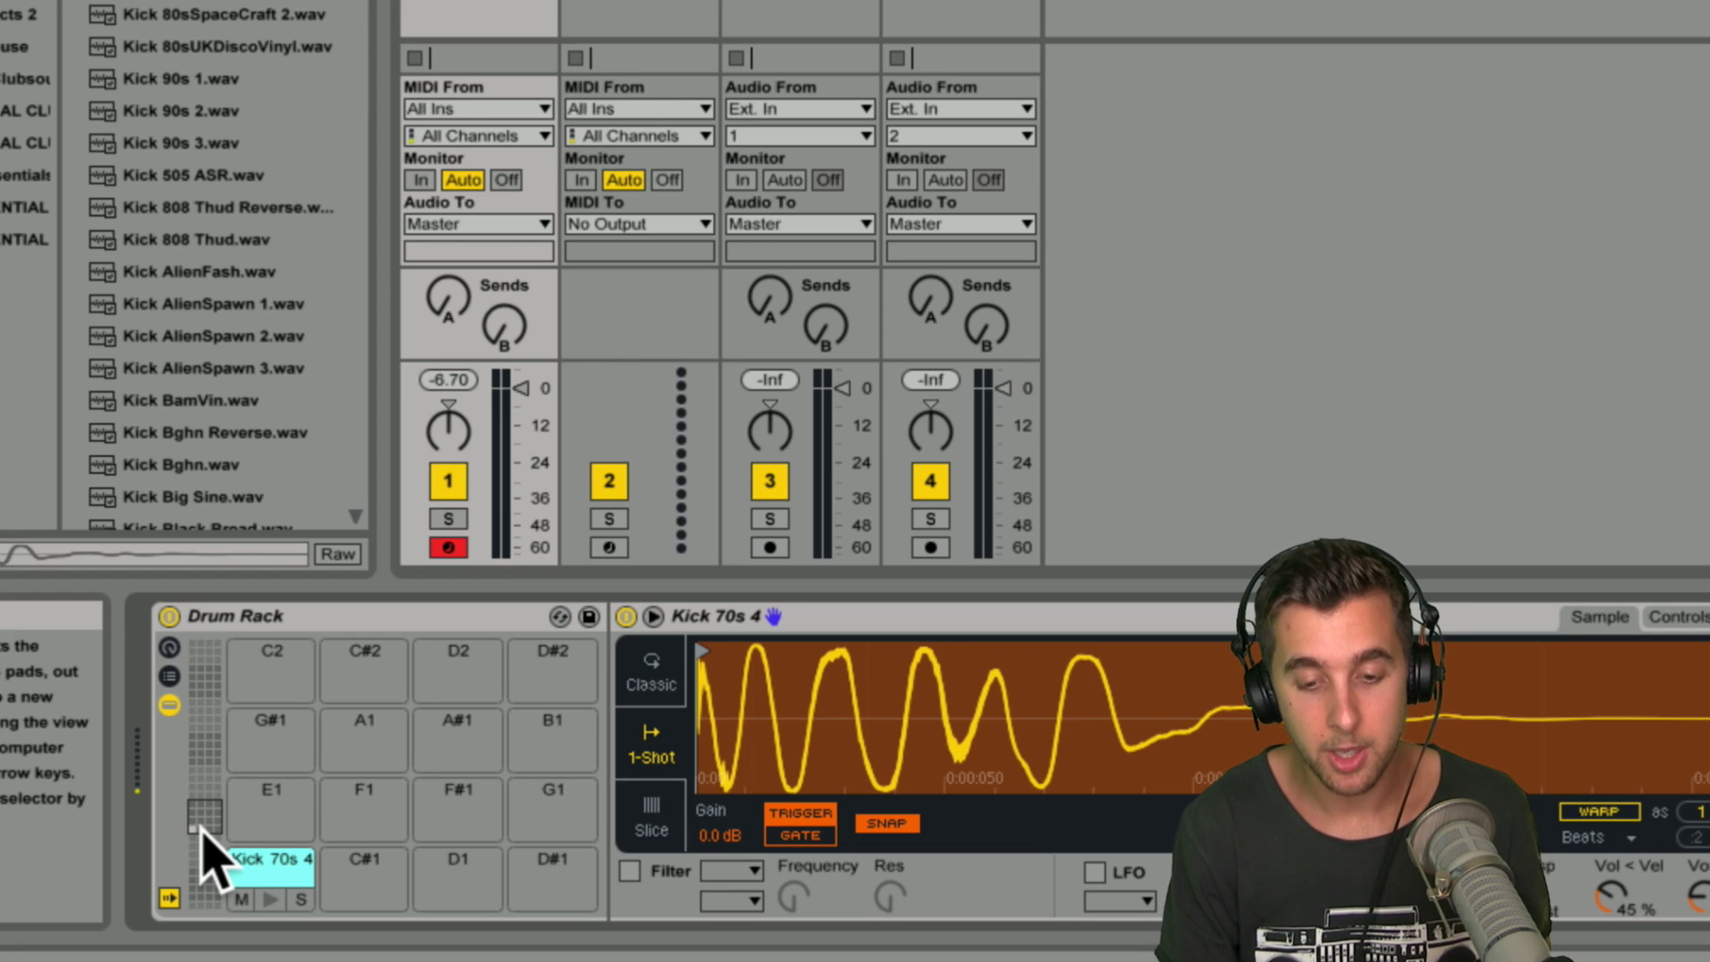
Step: Lower the computer MIDI keyboard's octave to reach C1 and play the kick pad with it
{"action": "key", "text": "a"}
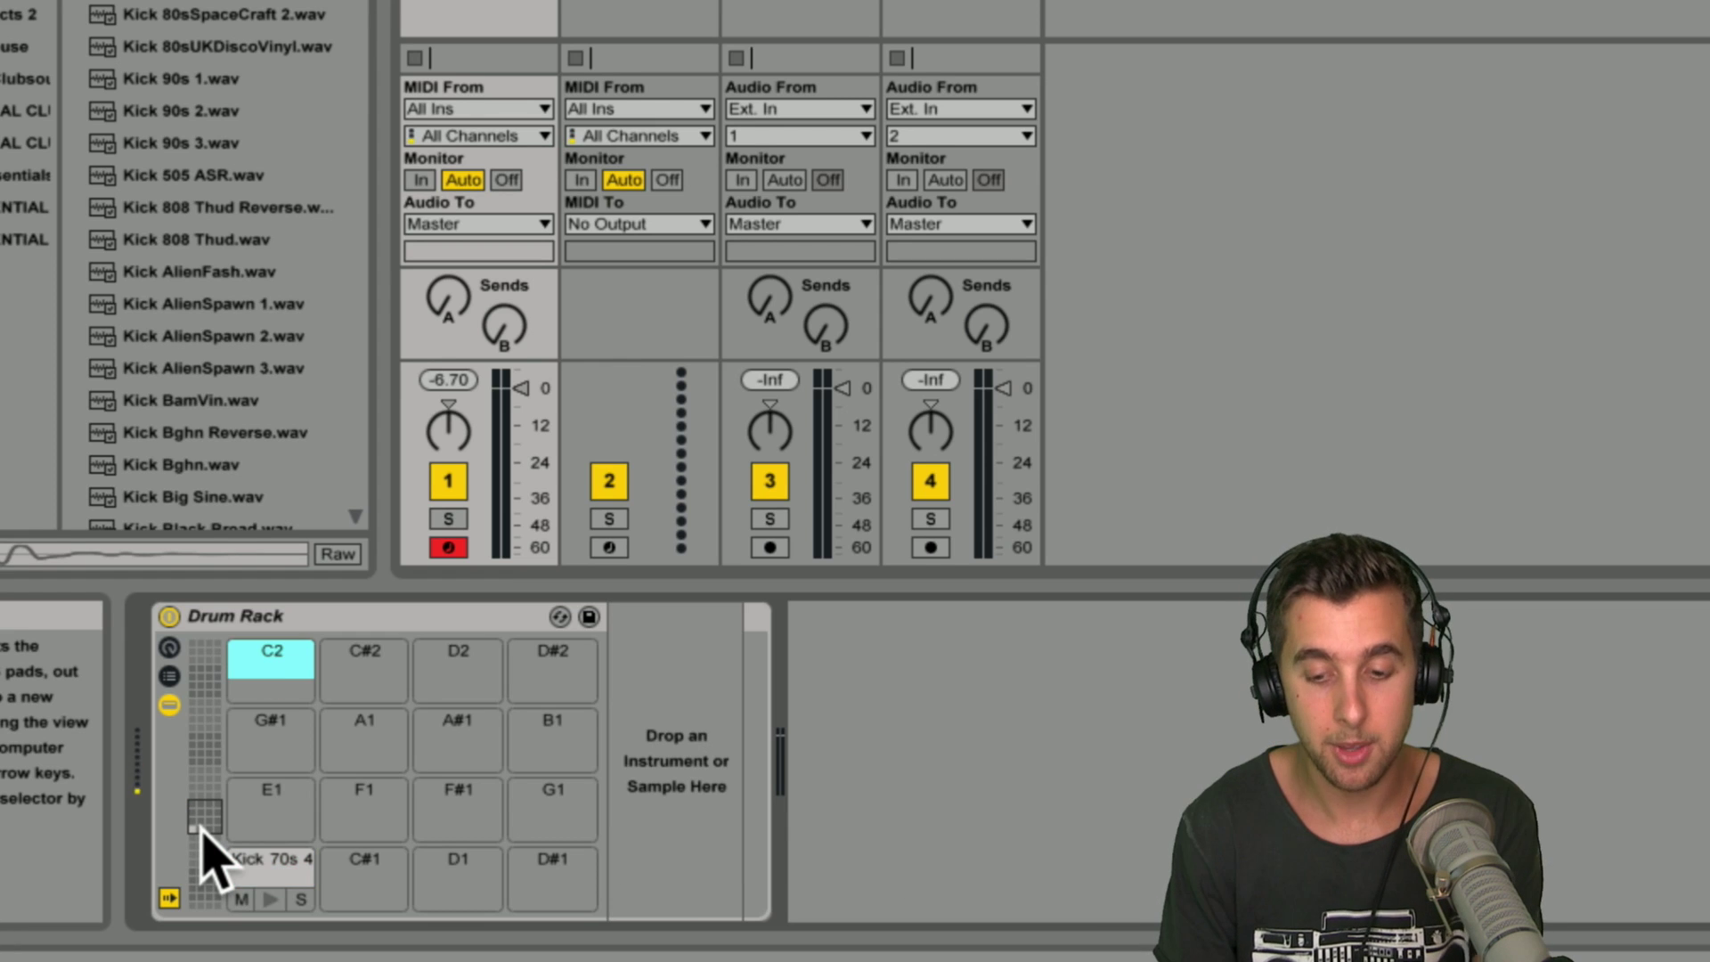
{"action": "key", "text": "a"}
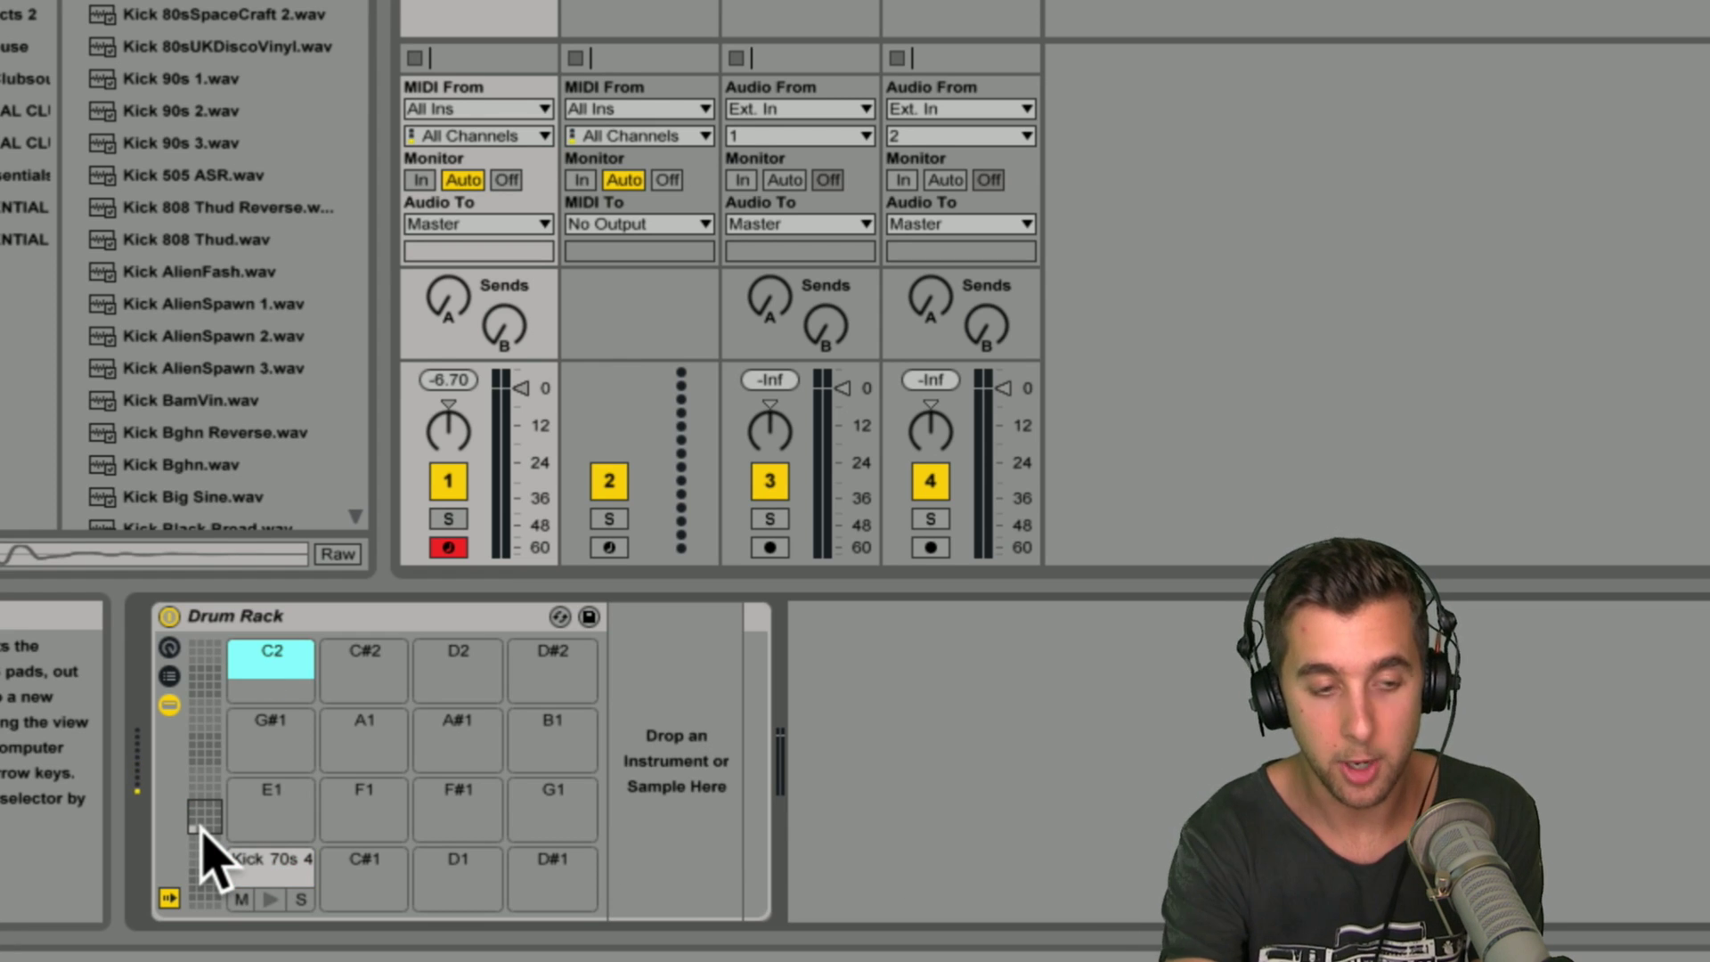
{"action": "key", "text": "a"}
{"action": "key", "text": "a"}
{"action": "key", "text": "a"}
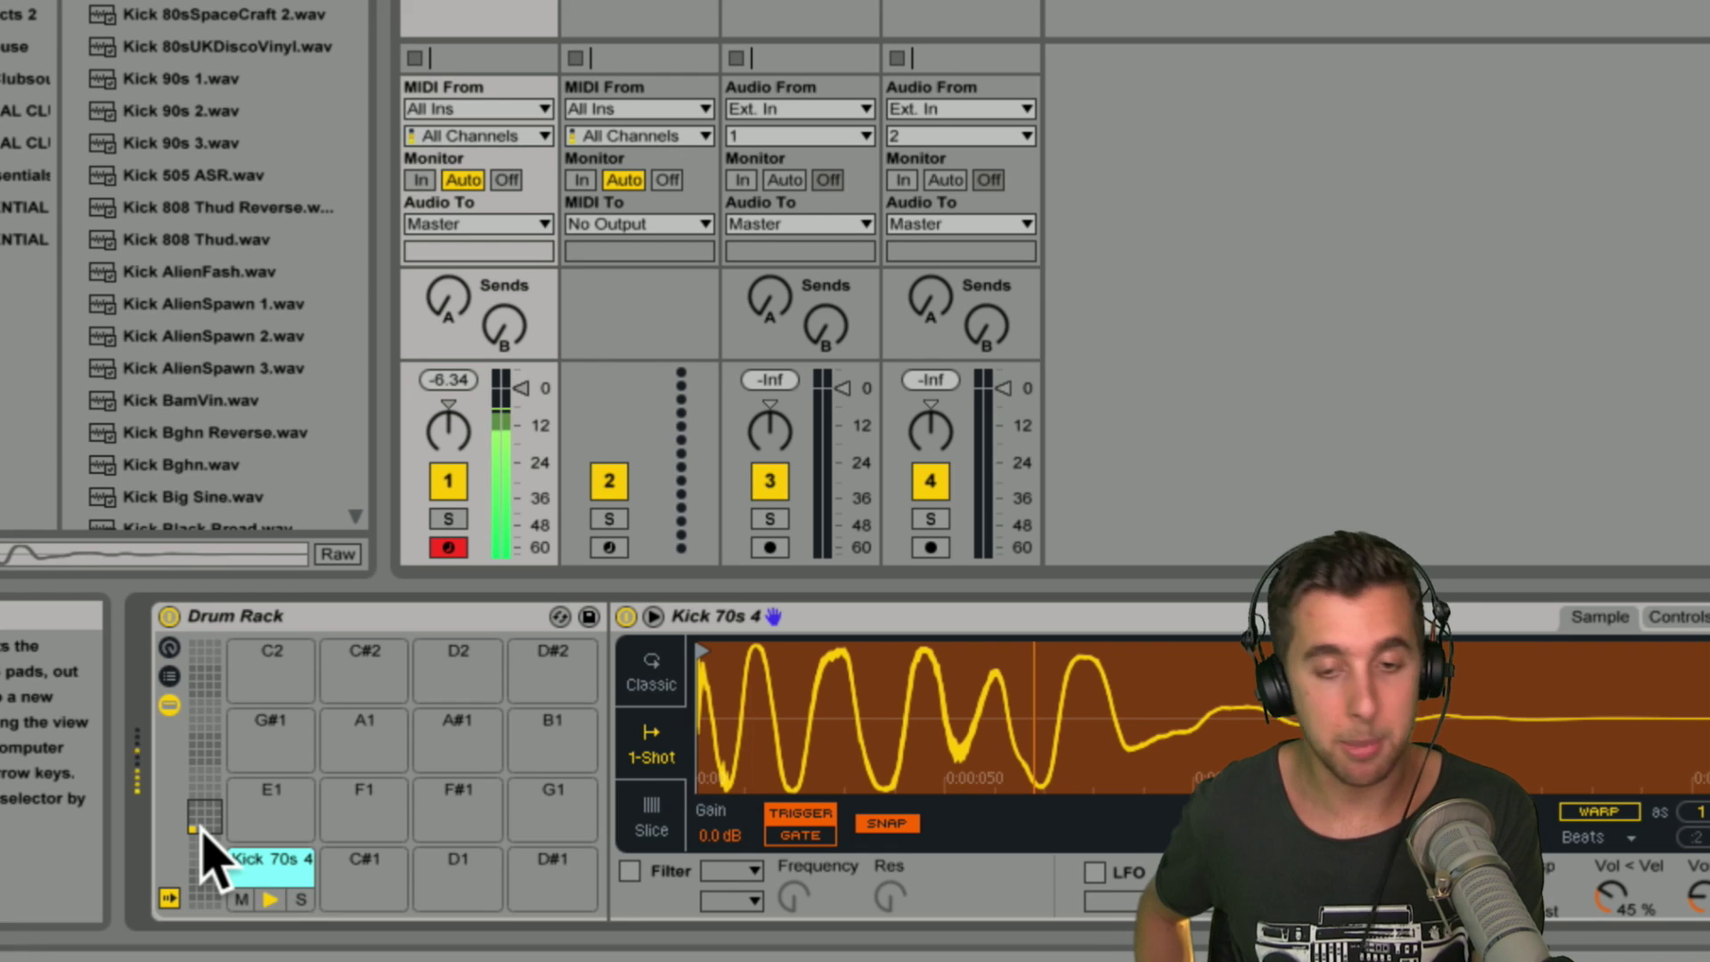
{"action": "key", "text": "a"}
{"action": "key", "text": "a"}
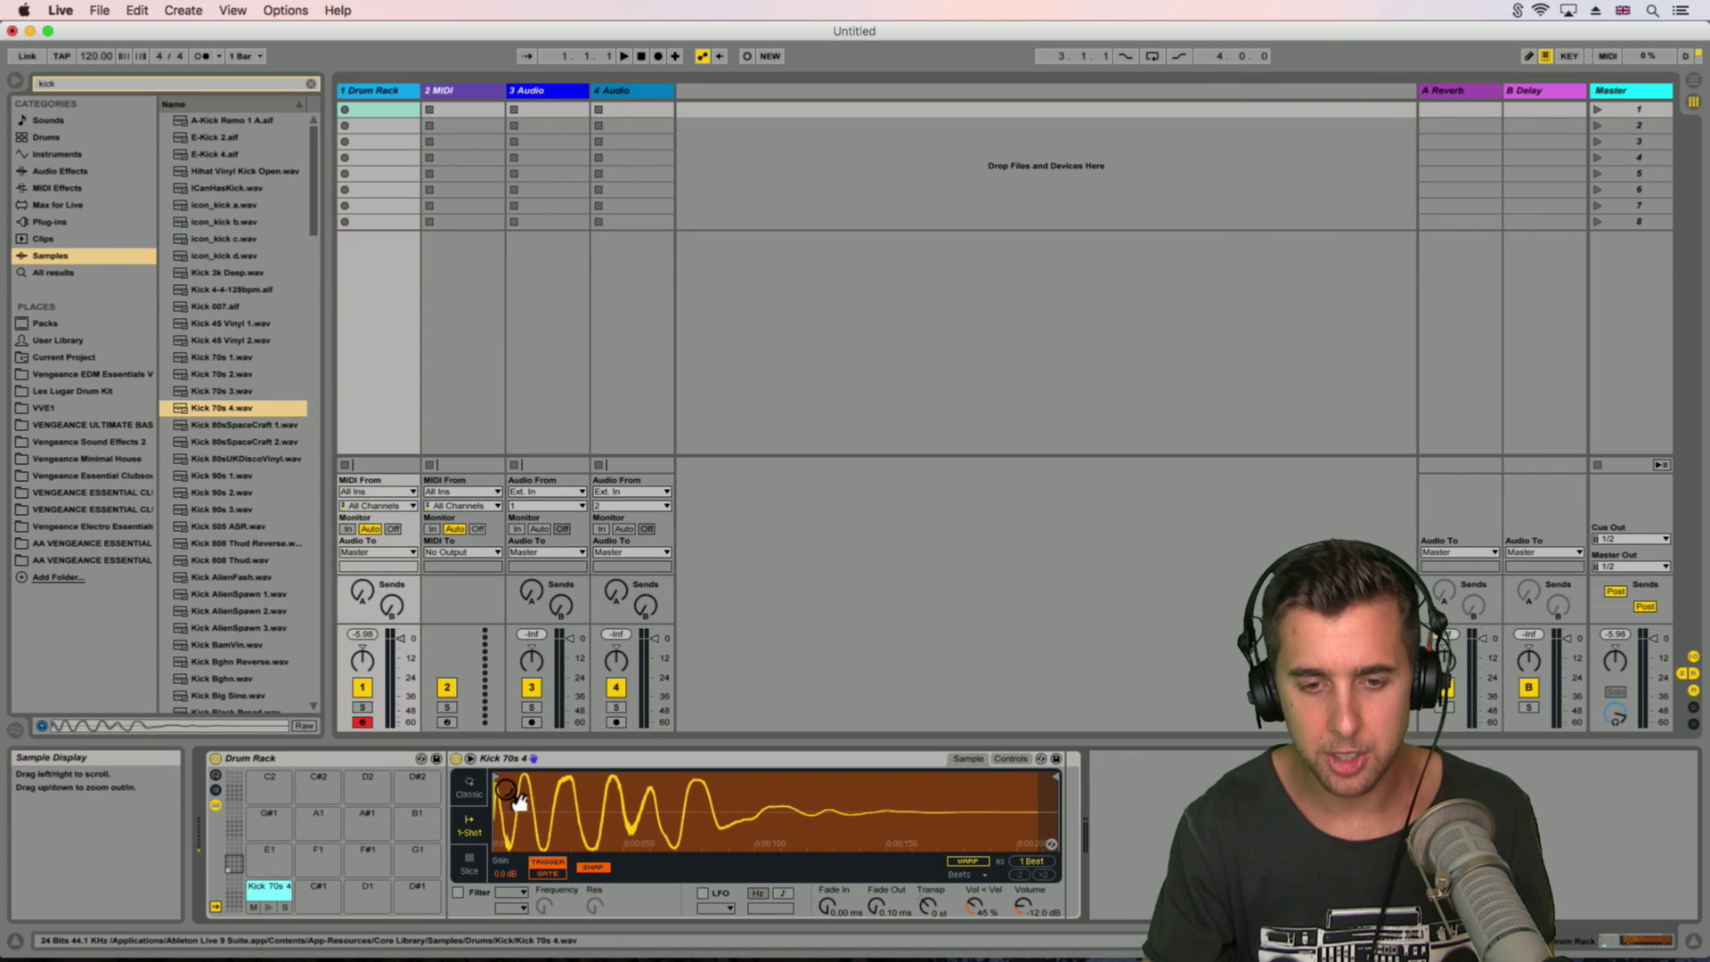
Step: Try moving the kick sample's start and end markers inward, and return them to the full sample length
{"action": "left_click_drag", "start_coordinate": [703, 655], "coordinate": [828, 662]}
{"action": "mouse_move", "coordinate": [563, 784]}
{"action": "left_mouse_down"}
{"action": "mouse_move", "coordinate": [661, 801]}
{"action": "mouse_move", "coordinate": [628, 815]}
{"action": "mouse_move", "coordinate": [634, 784]}
{"action": "mouse_move", "coordinate": [748, 783]}
{"action": "mouse_move", "coordinate": [490, 778]}
{"action": "left_mouse_up"}
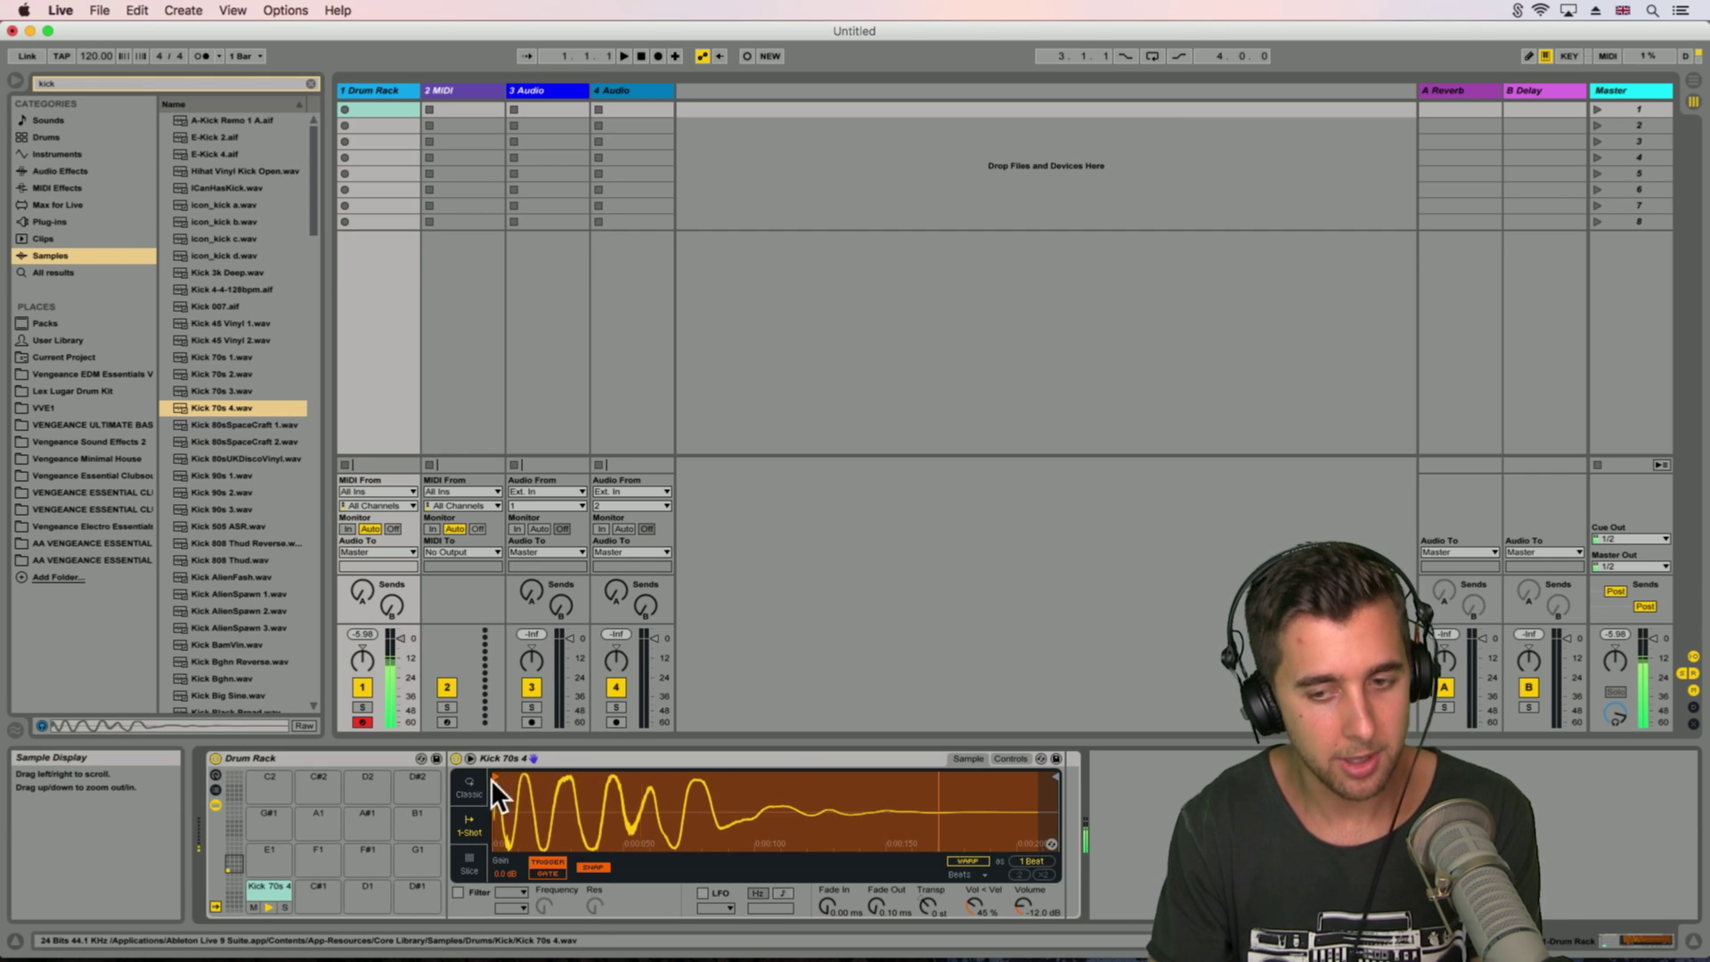
{"action": "mouse_move", "coordinate": [1057, 775]}
{"action": "left_mouse_down"}
{"action": "mouse_move", "coordinate": [641, 781]}
{"action": "mouse_move", "coordinate": [1057, 789]}
{"action": "left_mouse_up"}
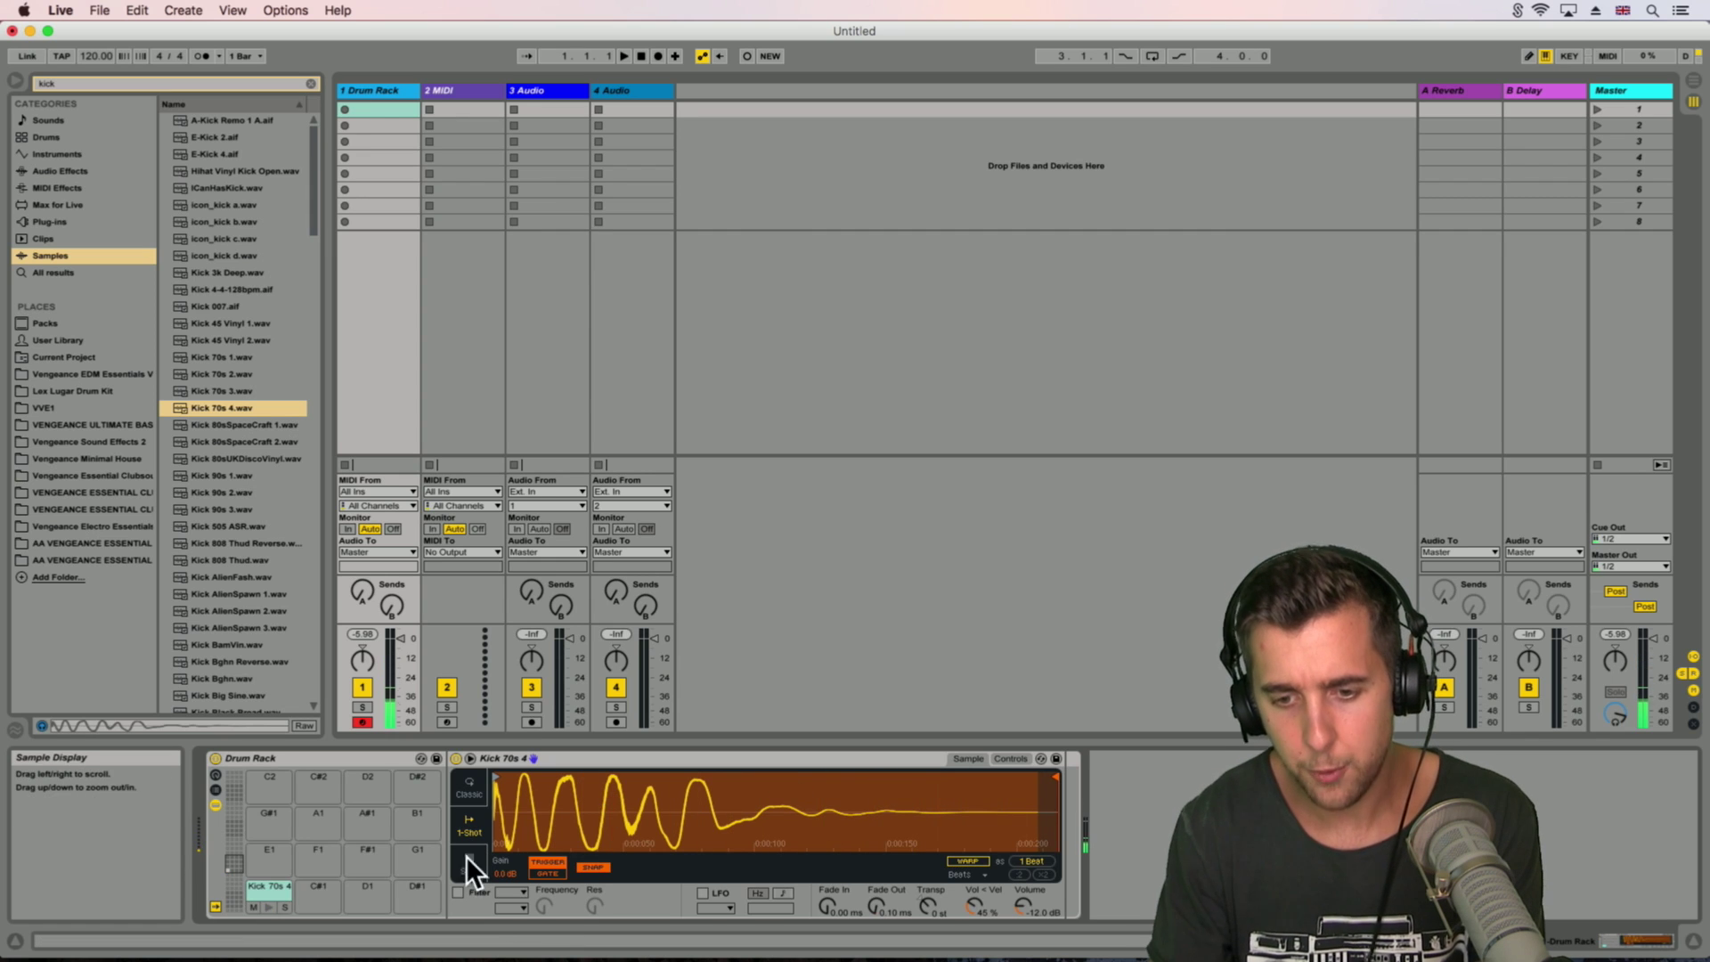
Step: Set the kick's fade-in to 0.22 ms, fade-out to 0.00 ms, transpose to +7 st and volume to -7.43 dB, and filter it at 2.32 kHz, 63% resonance
{"action": "mouse_move", "coordinate": [1019, 904]}
{"action": "left_mouse_down"}
{"action": "mouse_move", "coordinate": [1019, 890]}
{"action": "mouse_move", "coordinate": [927, 913]}
{"action": "mouse_move", "coordinate": [927, 931]}
{"action": "mouse_move", "coordinate": [928, 882]}
{"action": "mouse_move", "coordinate": [927, 935]}
{"action": "mouse_move", "coordinate": [878, 878]}
{"action": "mouse_move", "coordinate": [827, 877]}
{"action": "mouse_move", "coordinate": [868, 926]}
{"action": "left_mouse_up"}
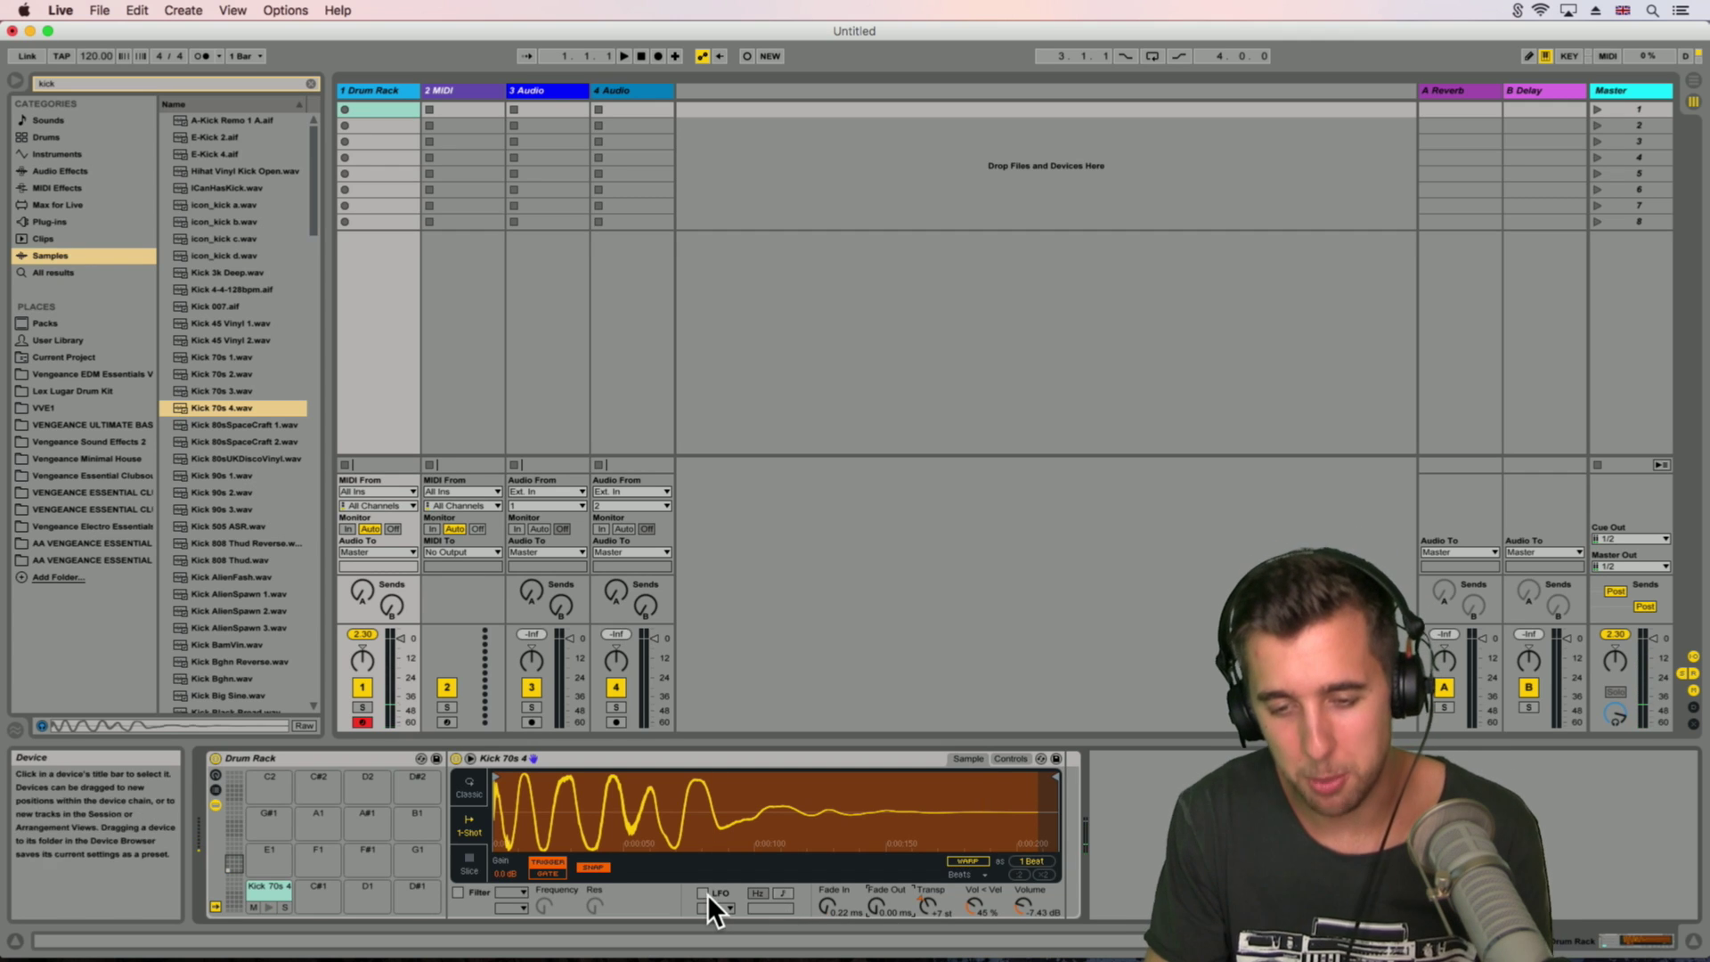
{"action": "left_click", "coordinate": [459, 892]}
{"action": "left_click_drag", "start_coordinate": [547, 904], "coordinate": [597, 881]}
Step: Try the Tones warp mode on the kick sample and change it to Re-Pitch
{"action": "left_click", "coordinate": [980, 876]}
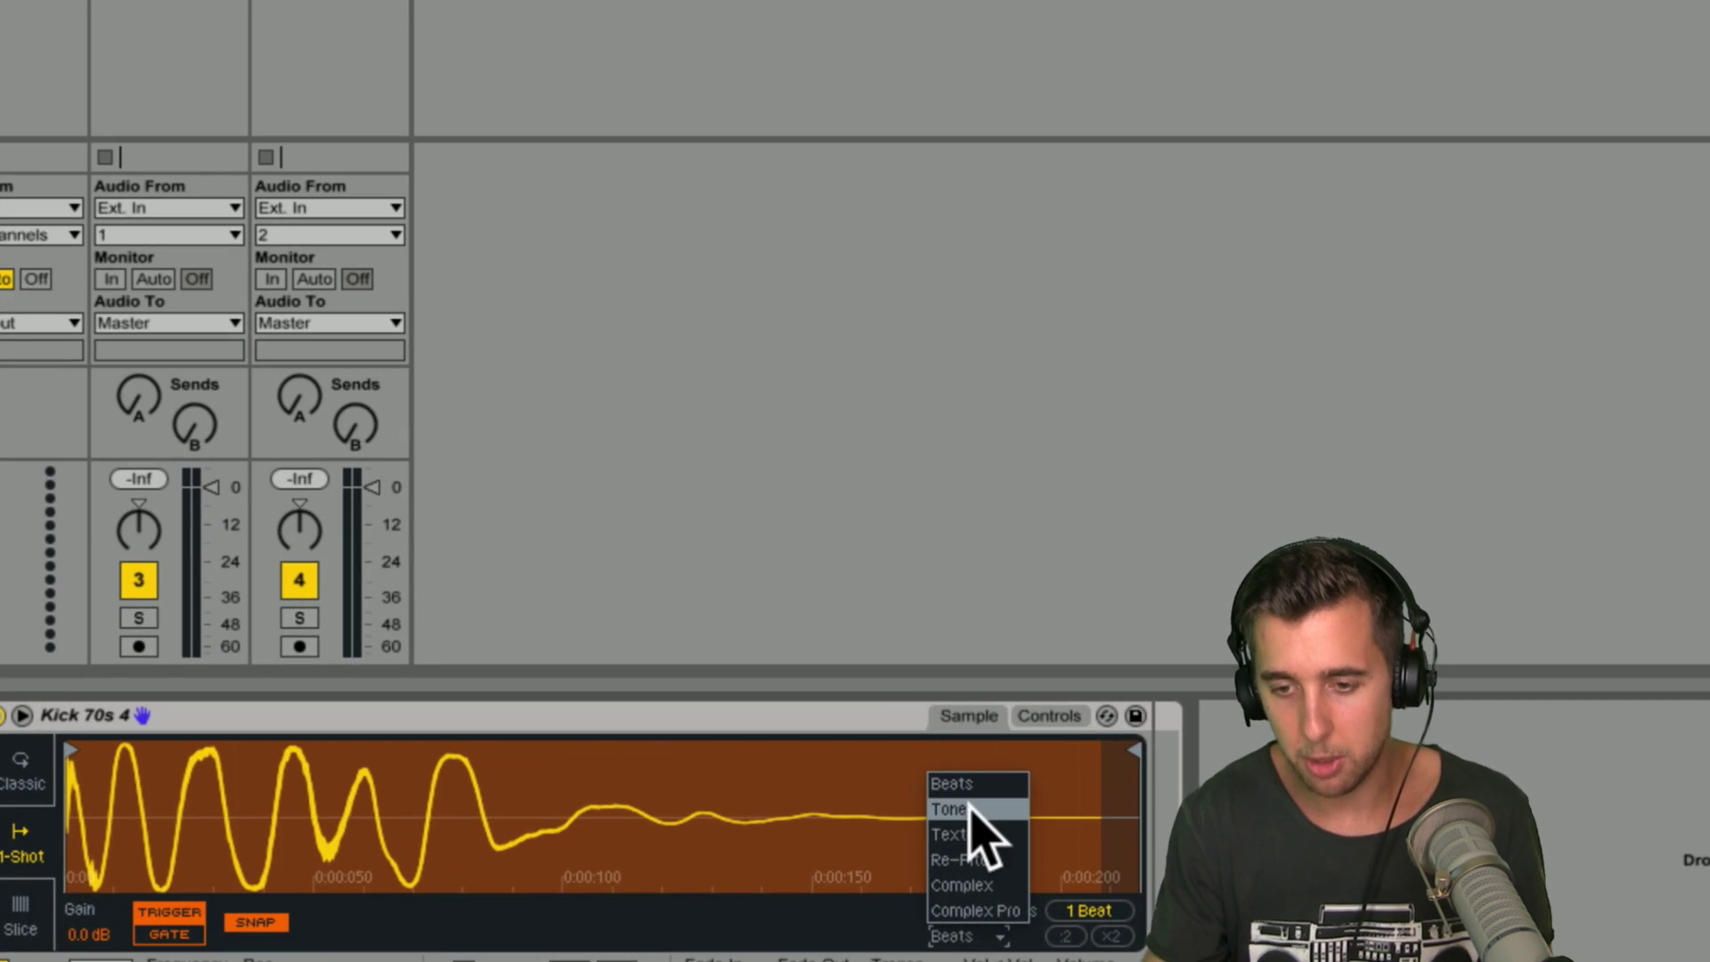
{"action": "left_click", "coordinate": [969, 807]}
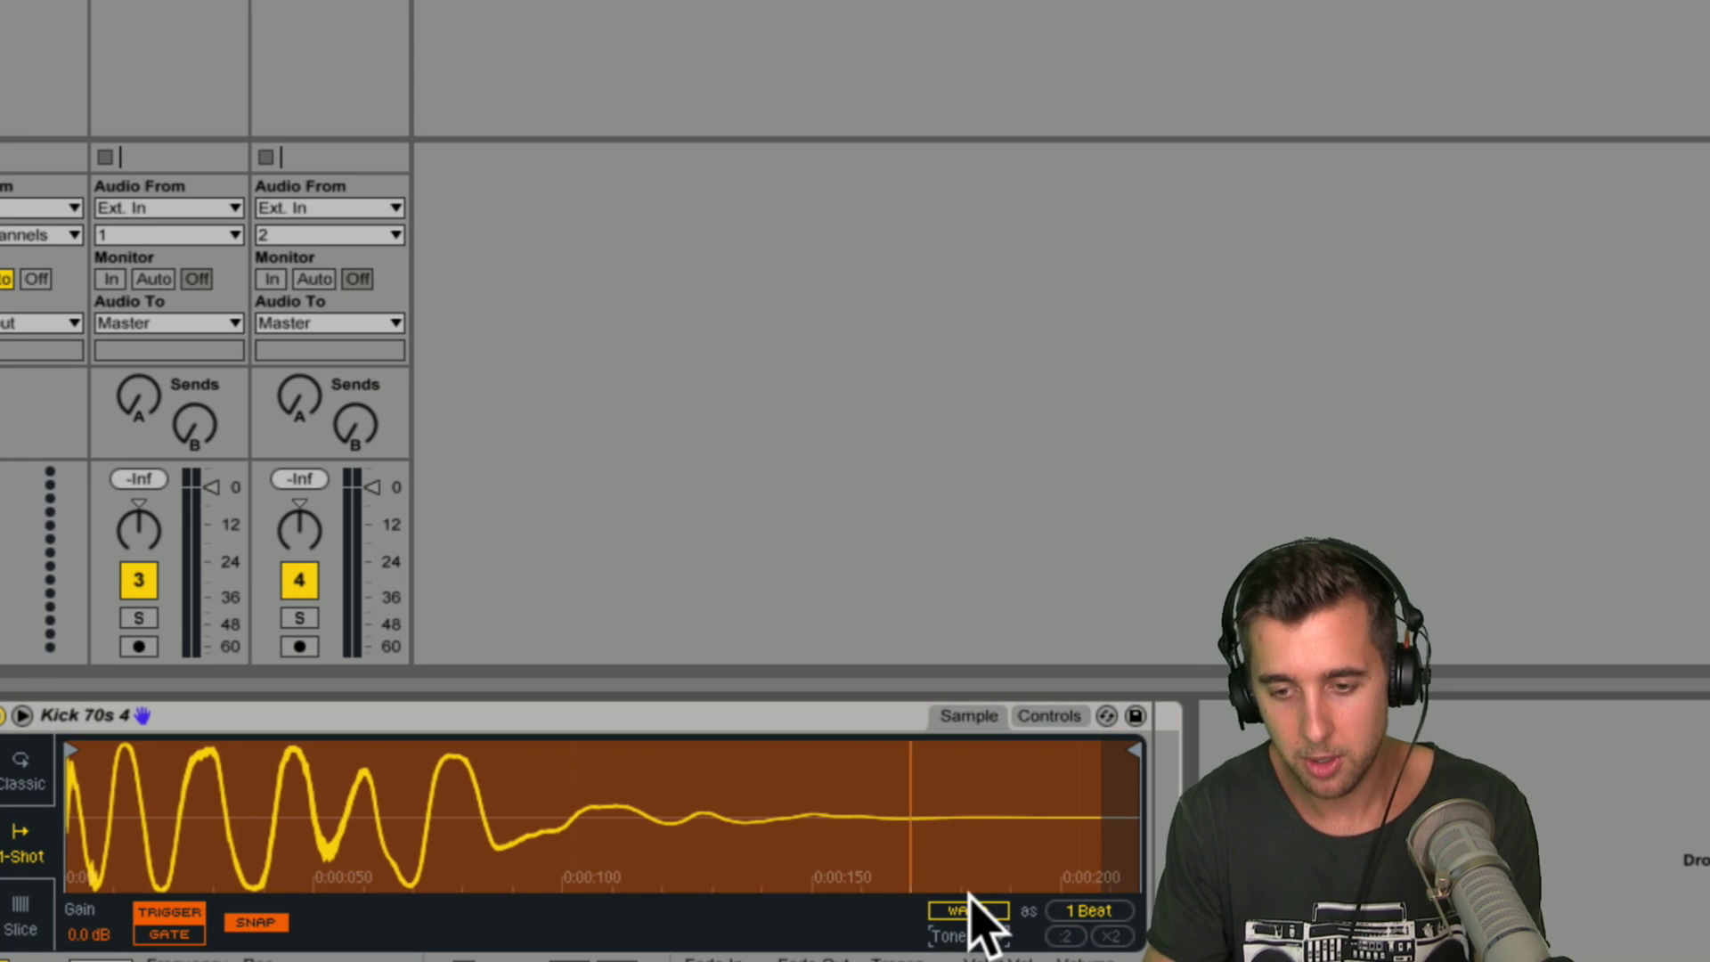
{"action": "left_click", "coordinate": [971, 934]}
{"action": "left_click", "coordinate": [980, 859]}
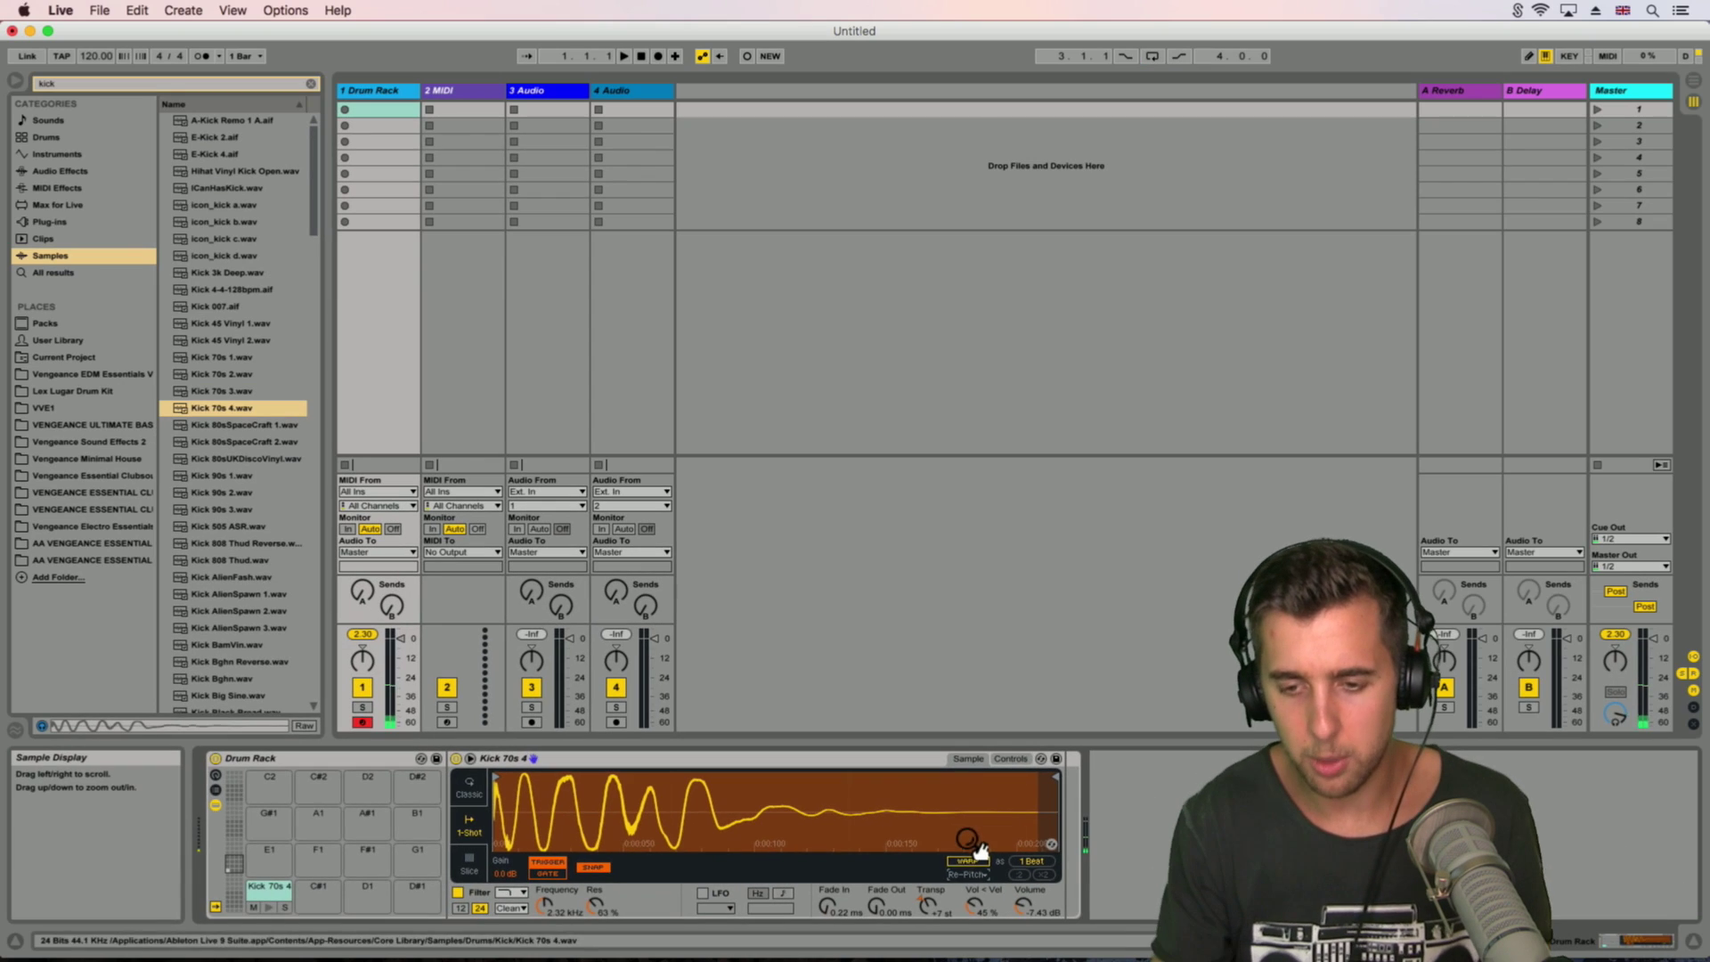
Step: Switch off the kick's filter and compare the Tones and Texture warp modes, finishing on Re-Pitch
{"action": "left_click", "coordinate": [457, 891]}
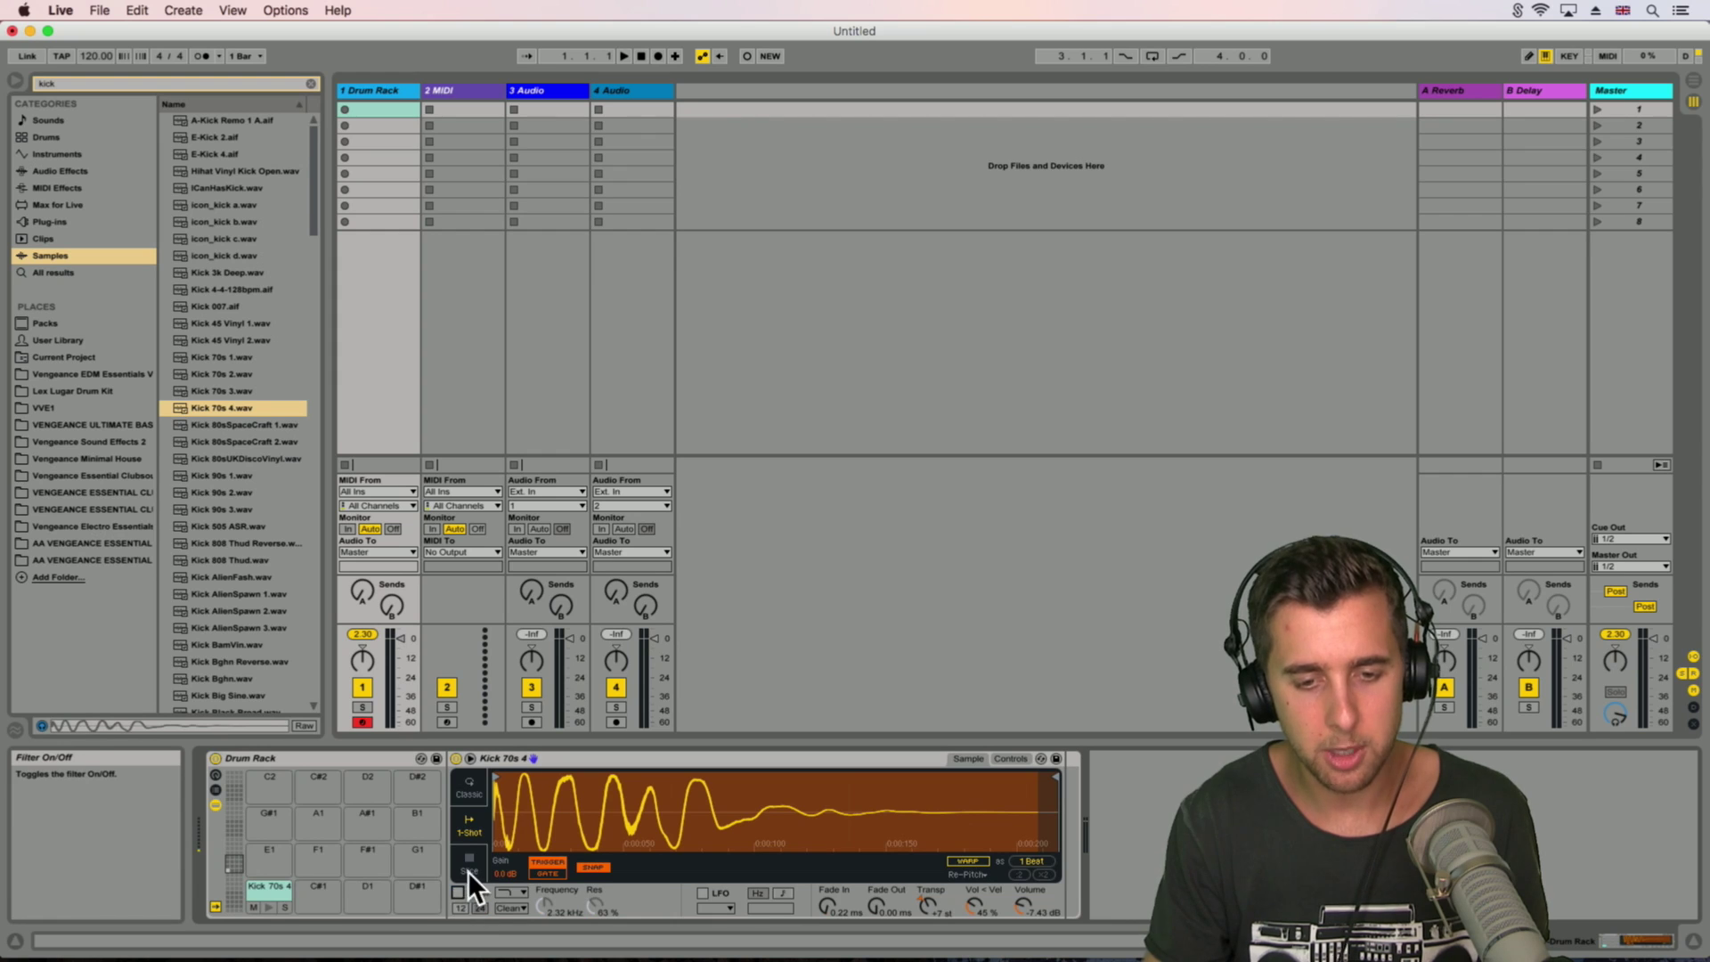
{"action": "left_click", "coordinate": [971, 874]}
{"action": "left_click", "coordinate": [976, 838]}
{"action": "left_click", "coordinate": [980, 869]}
{"action": "left_click", "coordinate": [975, 810]}
{"action": "left_click", "coordinate": [969, 874]}
{"action": "left_click", "coordinate": [976, 822]}
{"action": "left_click", "coordinate": [975, 878]}
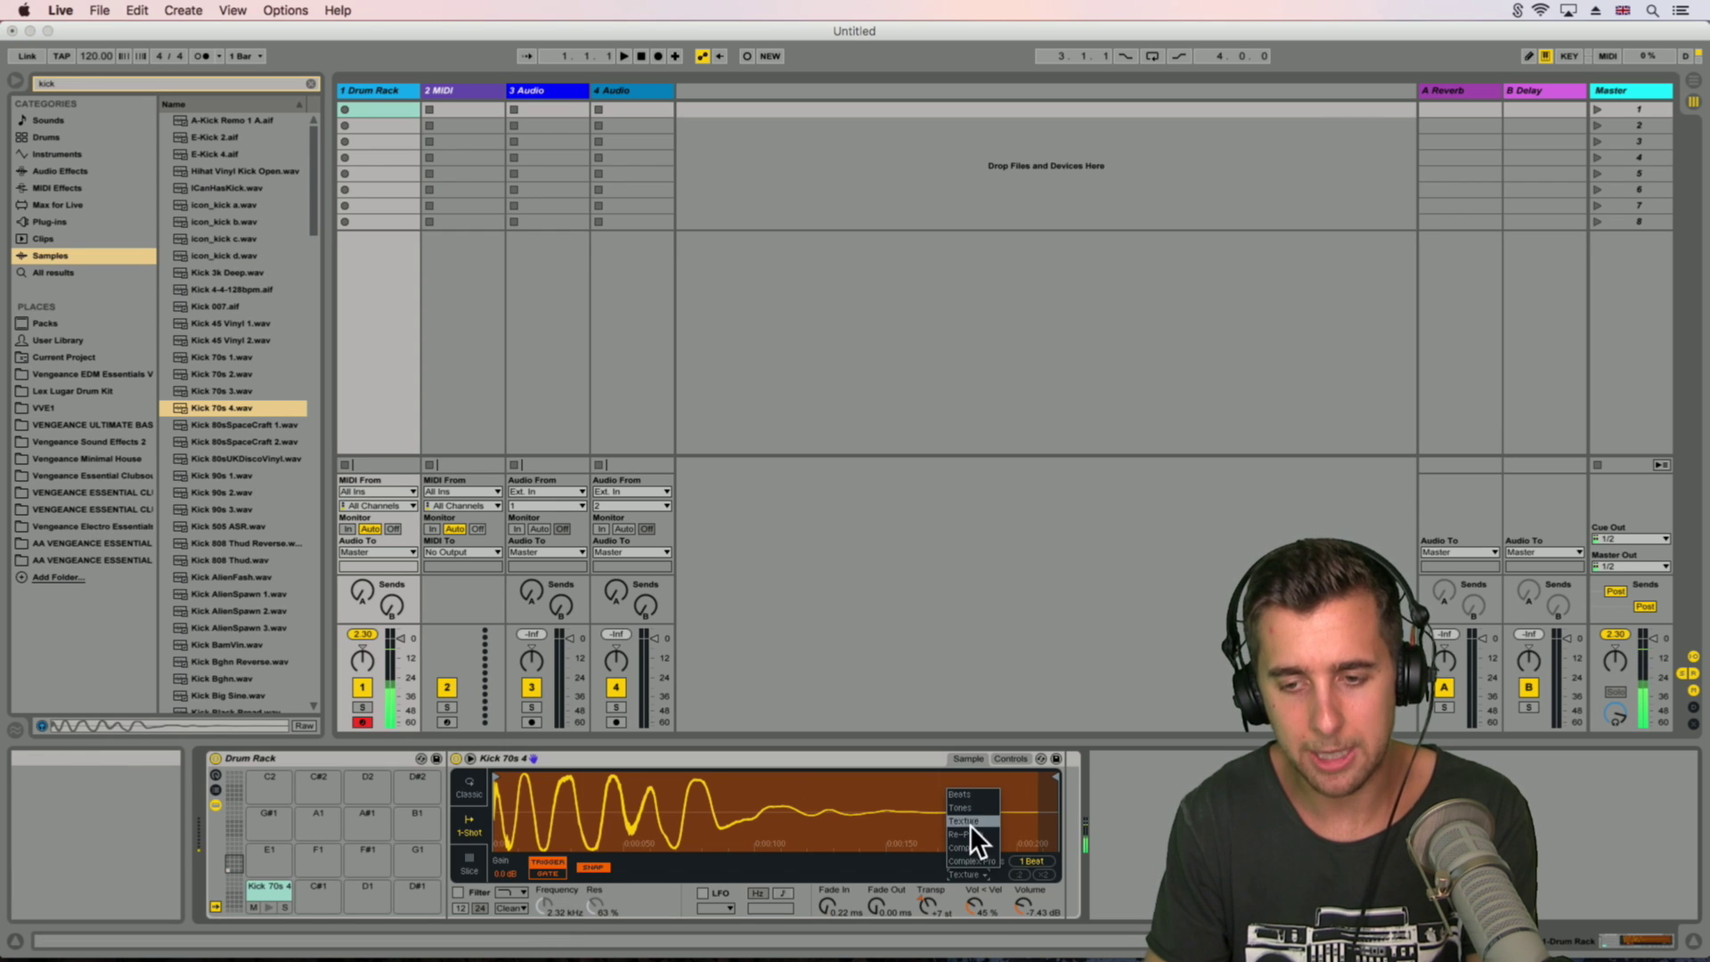
{"action": "left_click", "coordinate": [973, 842]}
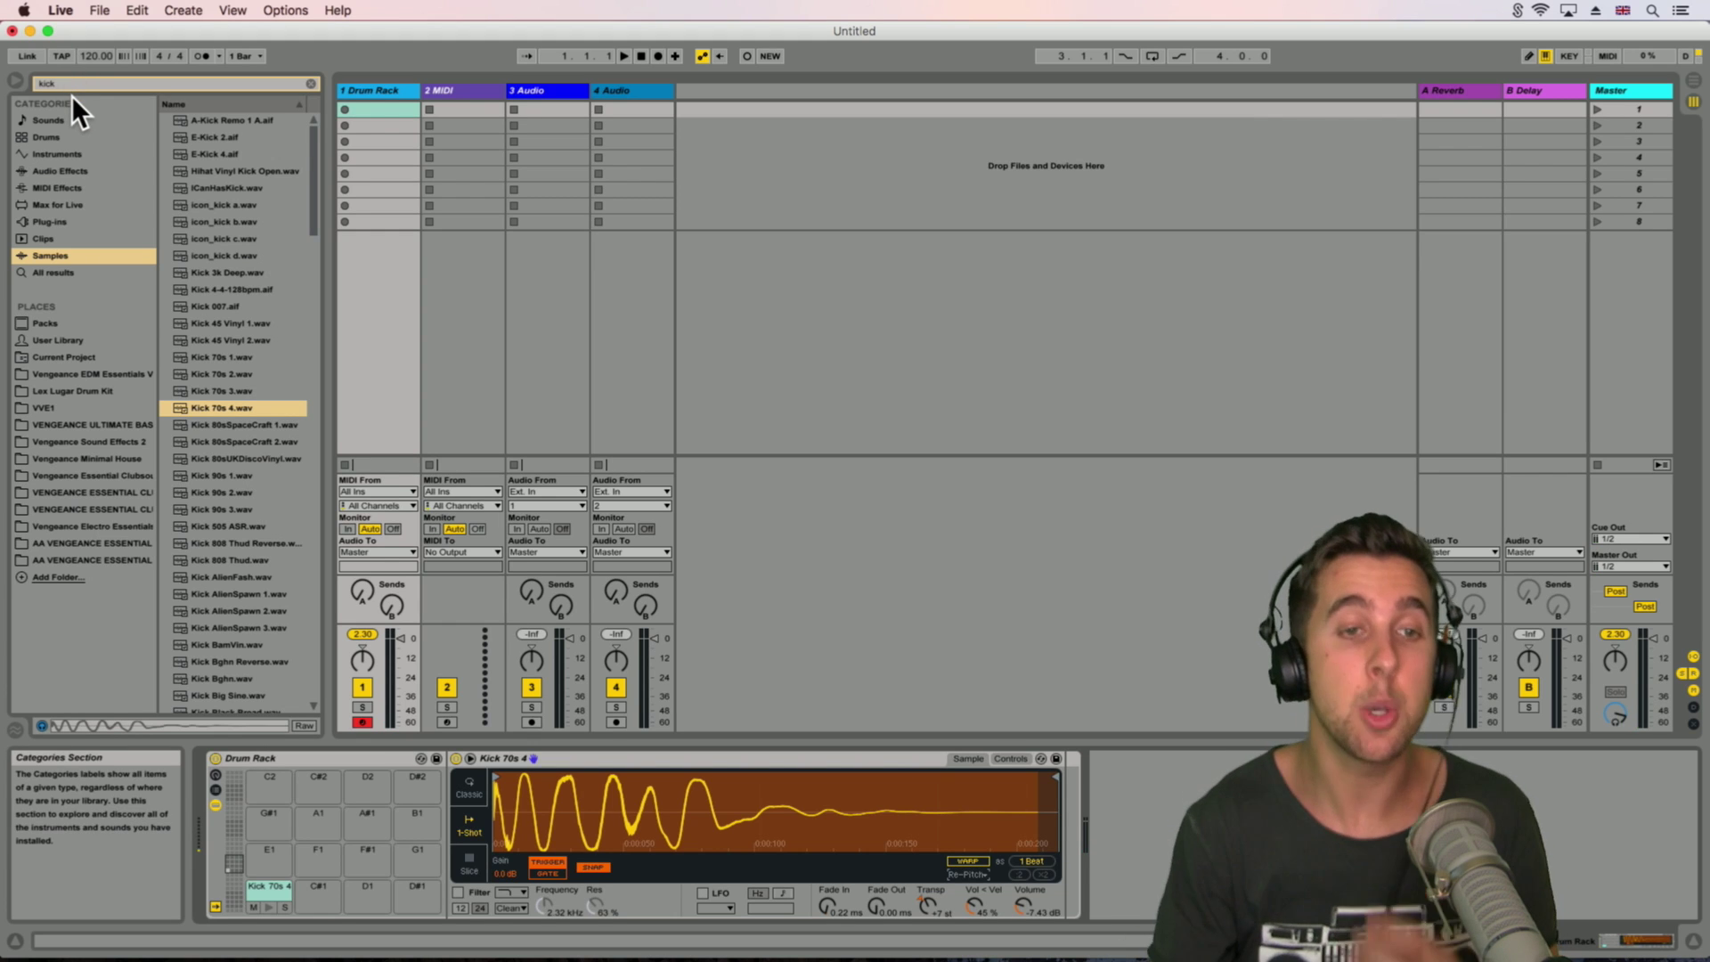
Step: Open the Lex Lugar Drum Kit folder in the browser and clear the "kick" search
{"action": "left_click", "coordinate": [55, 391]}
{"action": "left_click_drag", "start_coordinate": [100, 82], "coordinate": [19, 80]}
{"action": "key", "text": "BackSpace"}
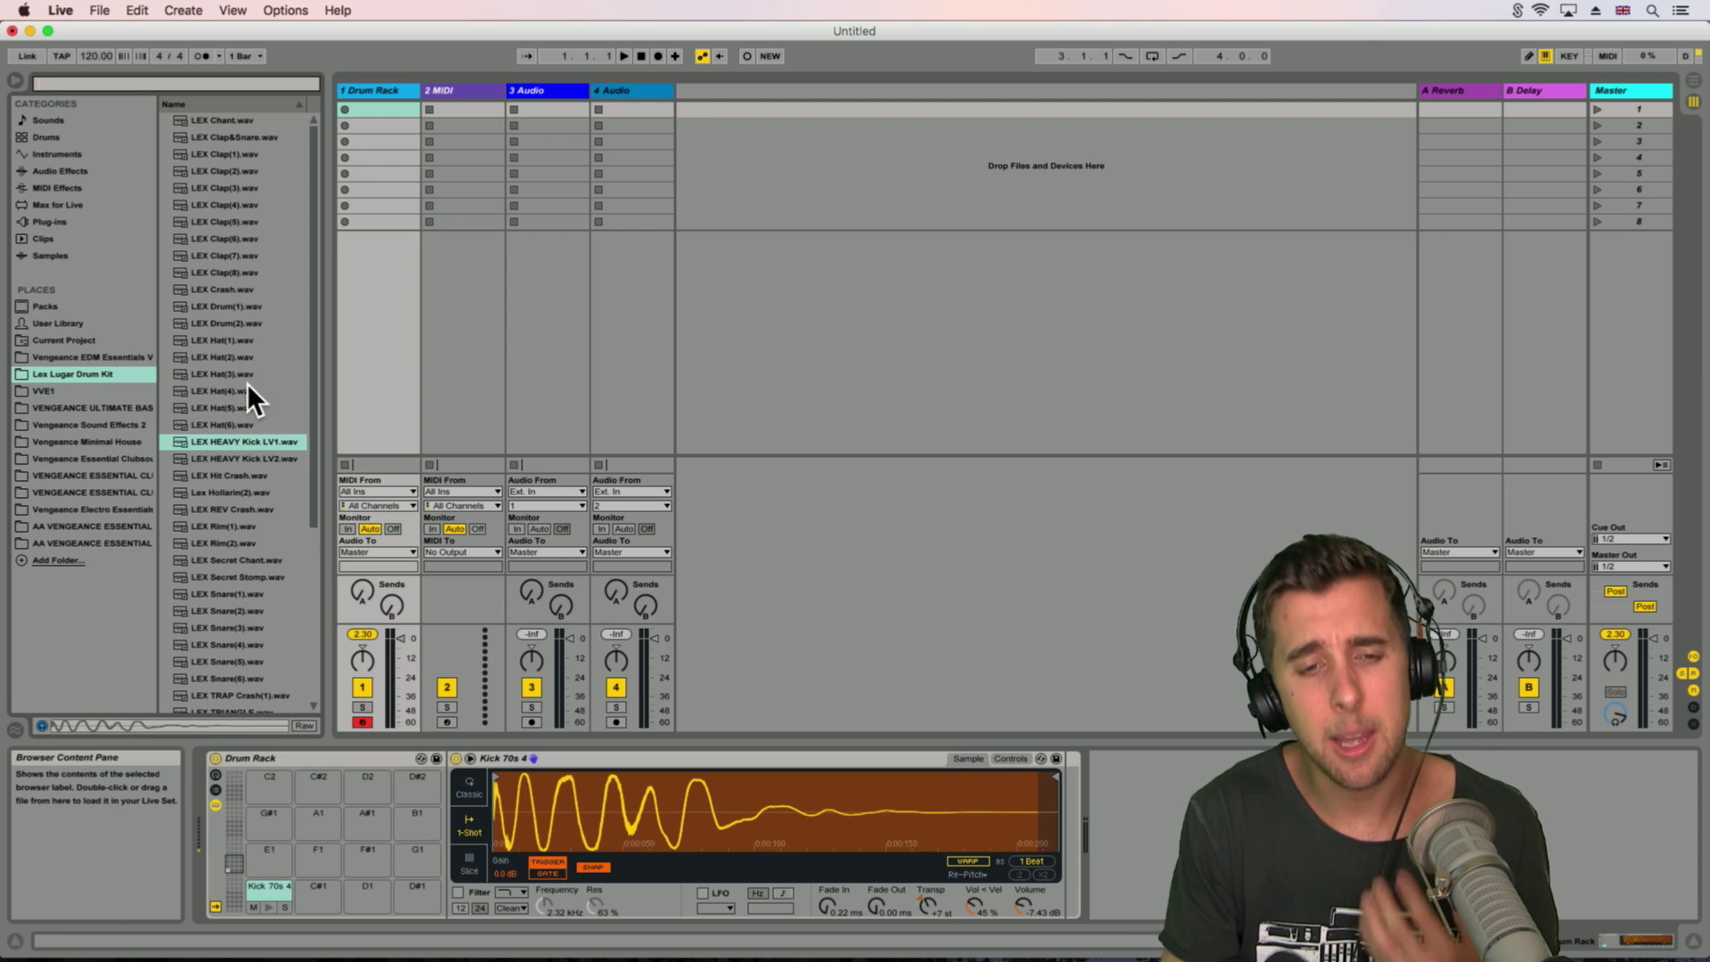
Step: Load LEX Snare(1).wav onto the Drum Rack's D1 pad and audition it
{"action": "left_click", "coordinate": [230, 596]}
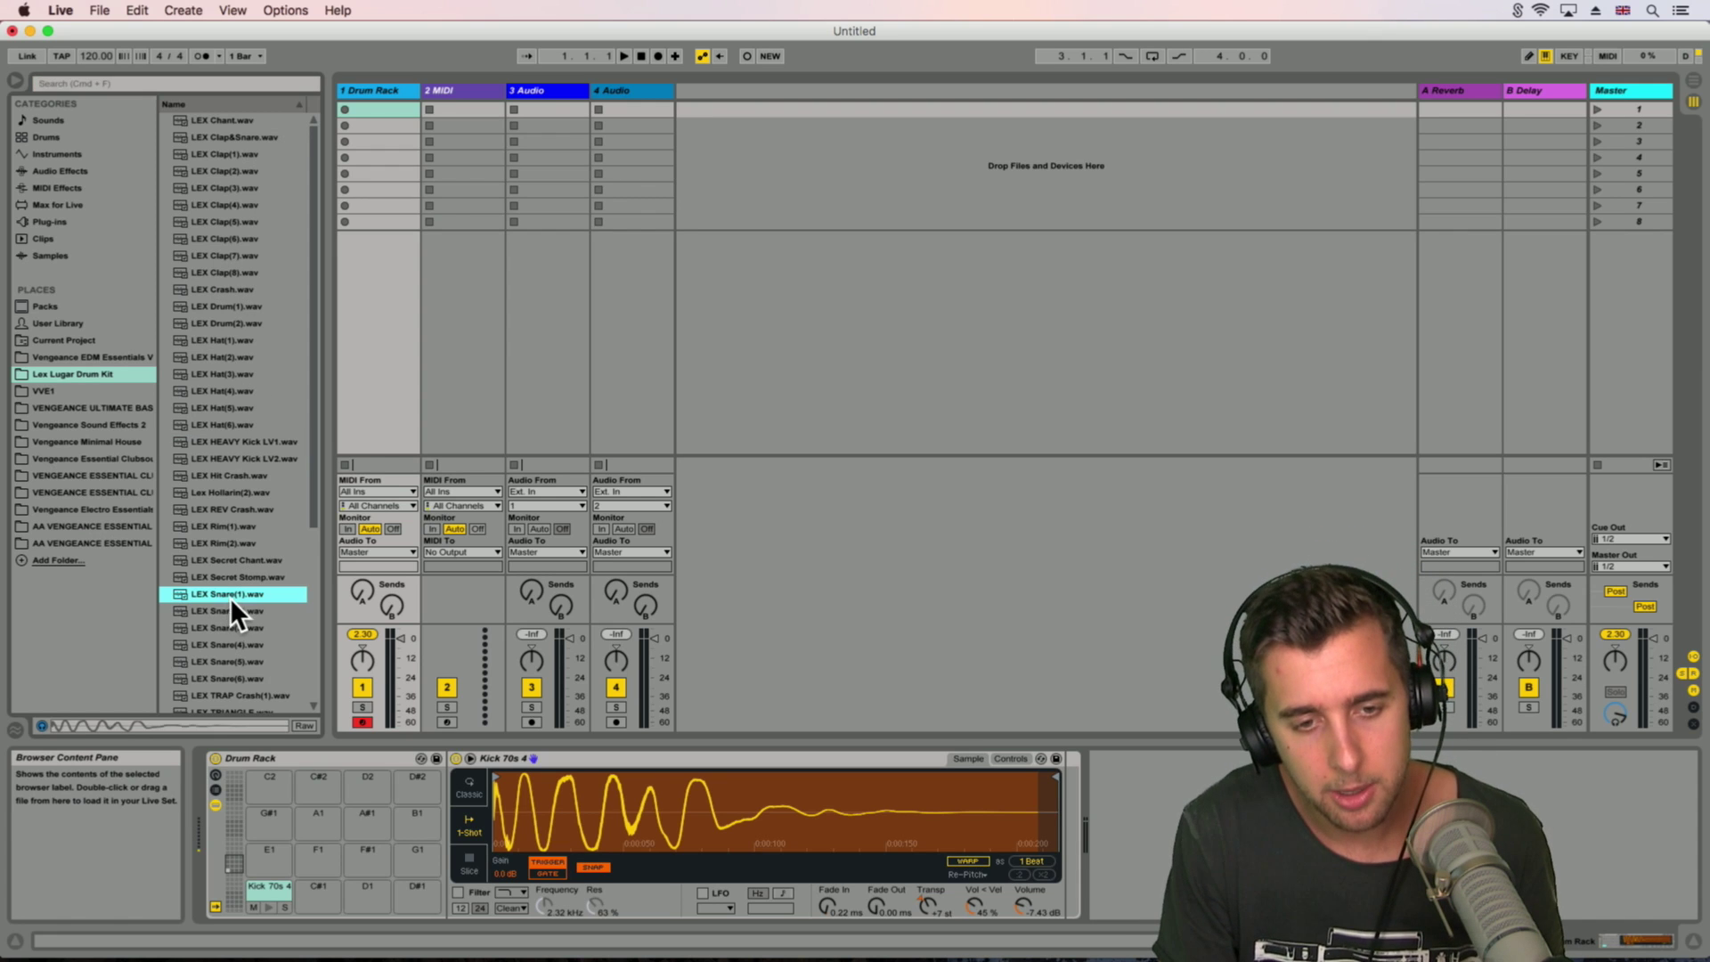
{"action": "left_click_drag", "start_coordinate": [221, 597], "coordinate": [365, 900]}
{"action": "left_click", "coordinate": [365, 900]}
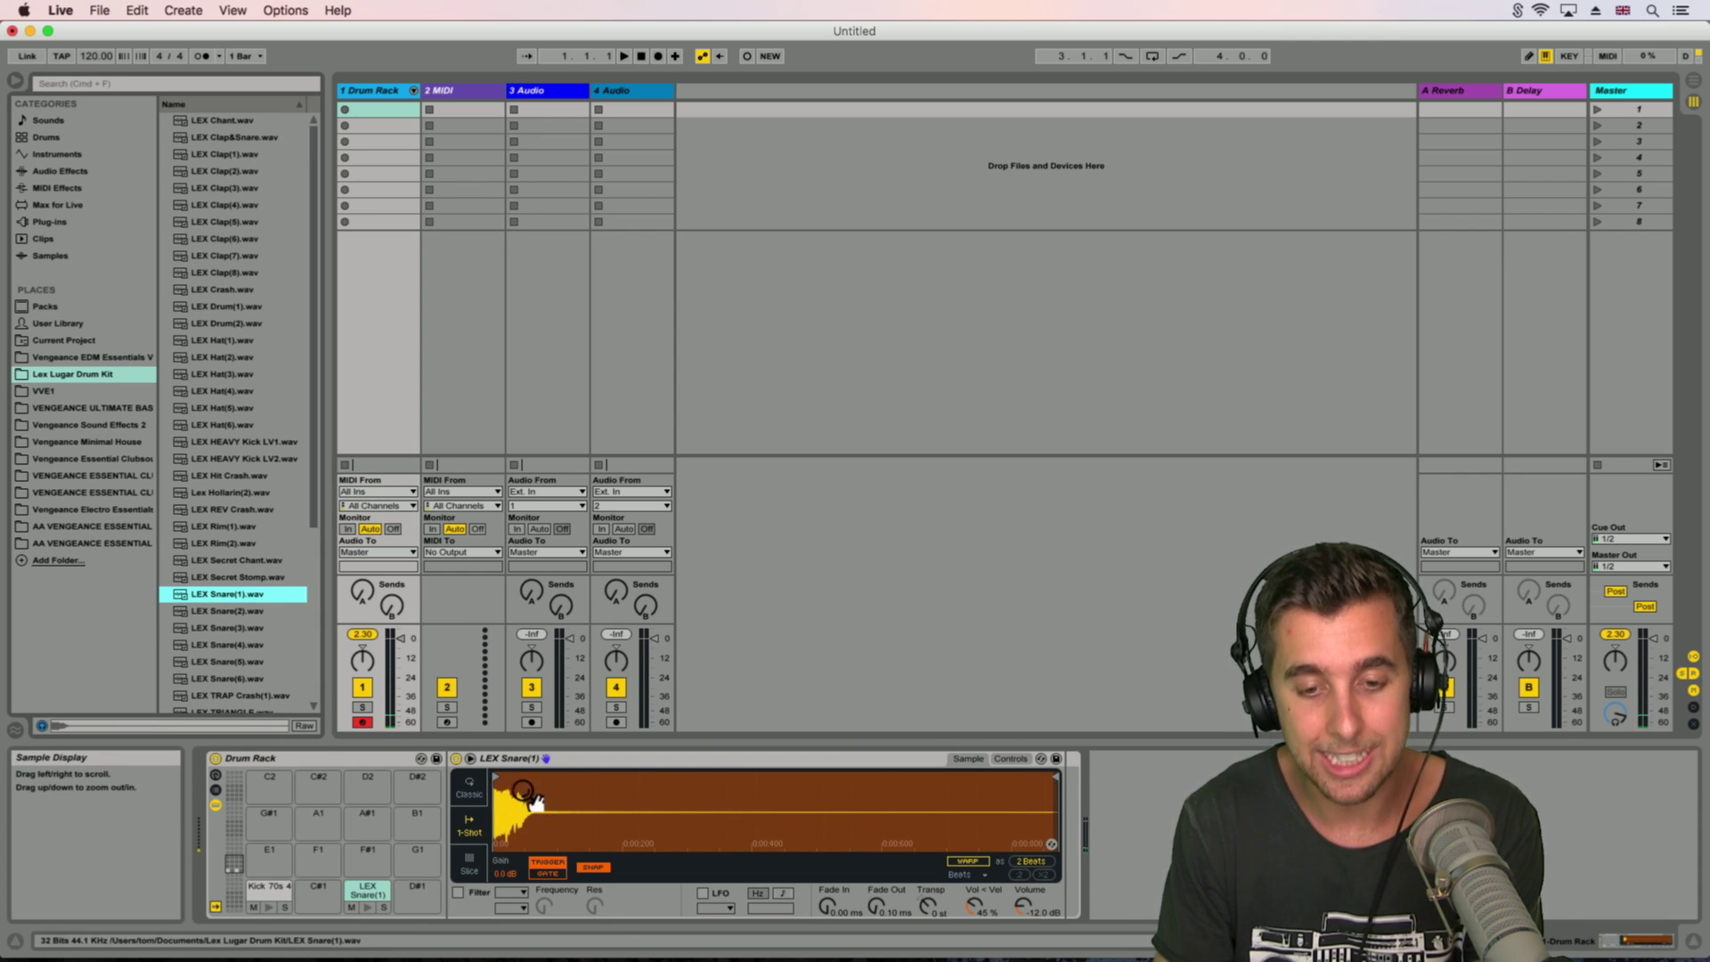
{"action": "key", "text": "s"}
Step: Set the snare's warp mode to Complex and its transpose to +2 st
{"action": "left_click", "coordinate": [975, 875]}
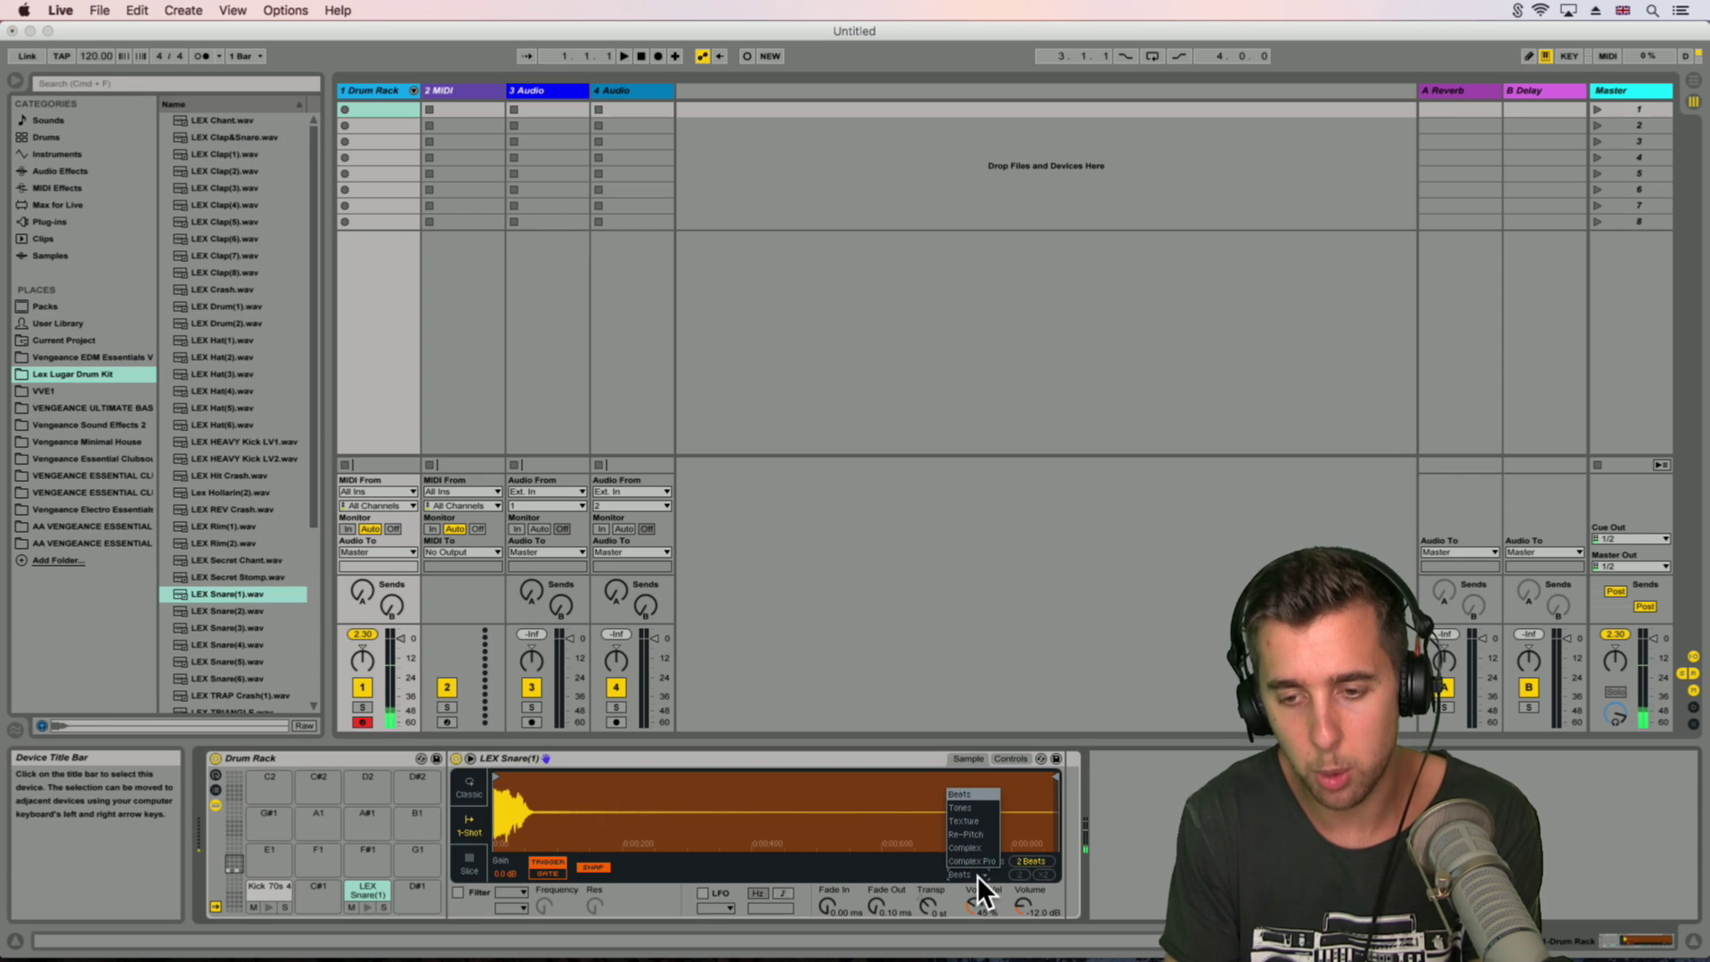
{"action": "left_click", "coordinate": [985, 847]}
{"action": "key", "text": "s"}
{"action": "left_click_drag", "start_coordinate": [931, 906], "coordinate": [931, 943]}
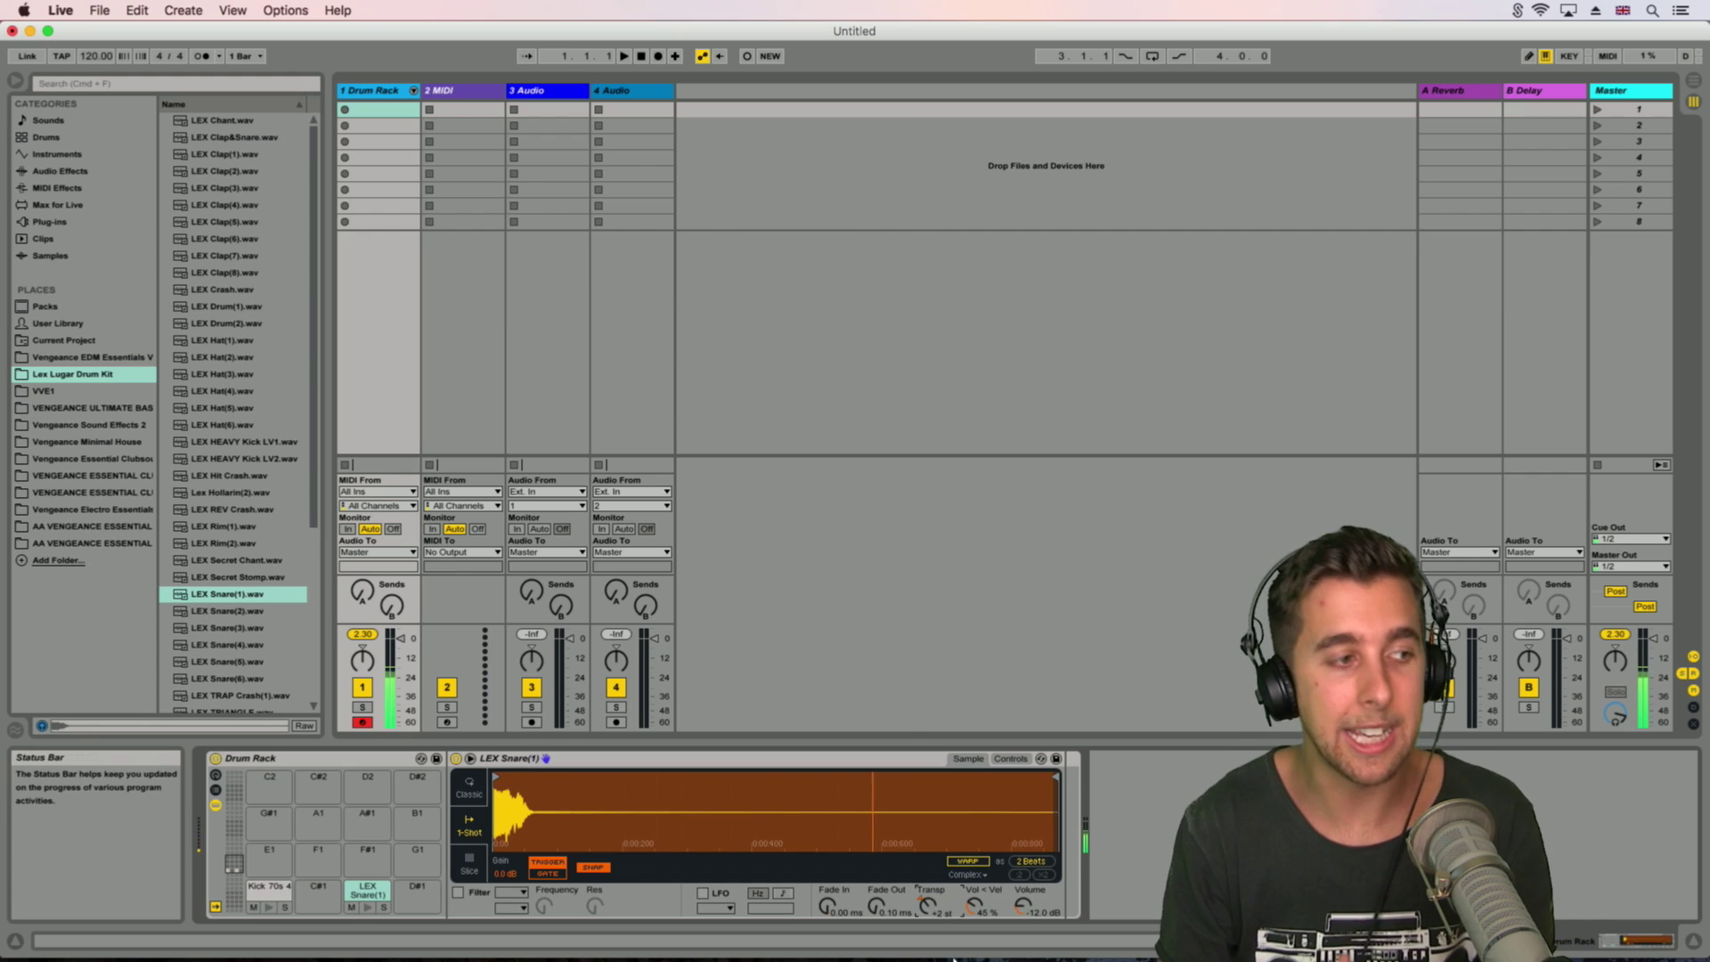
Step: Create an empty MIDI clip in the Drum Rack track's first slot and enlarge its note editor
{"action": "double_click", "coordinate": [372, 109]}
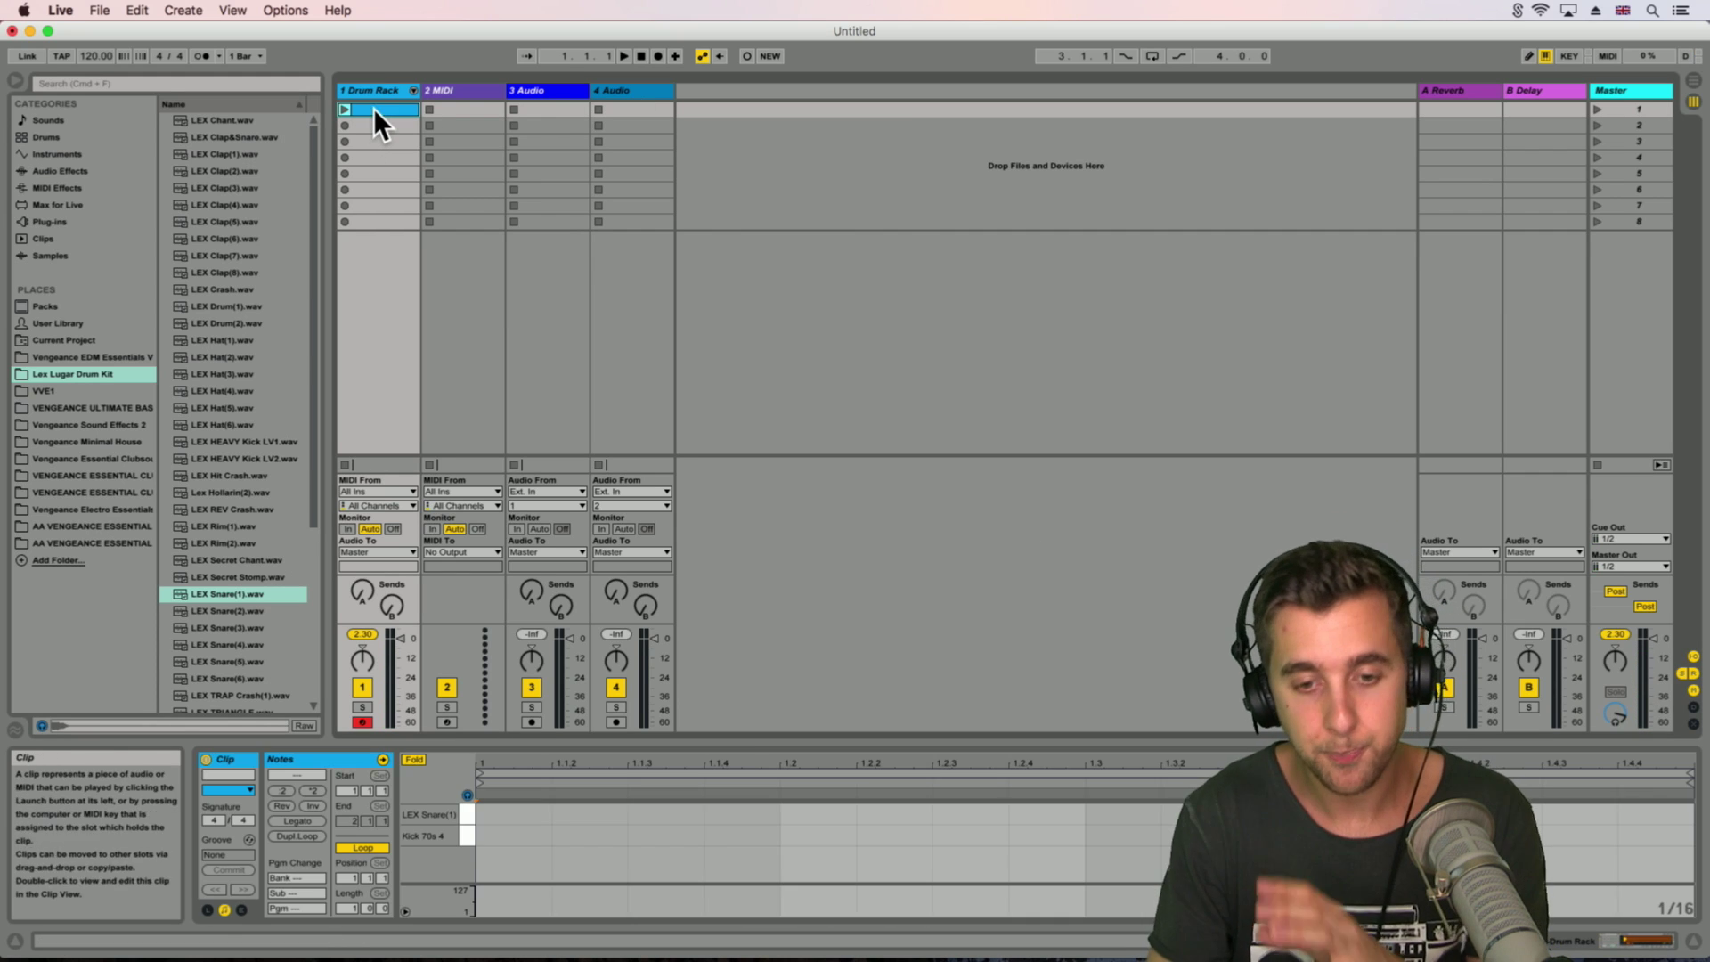
{"action": "left_click_drag", "start_coordinate": [725, 739], "coordinate": [691, 313]}
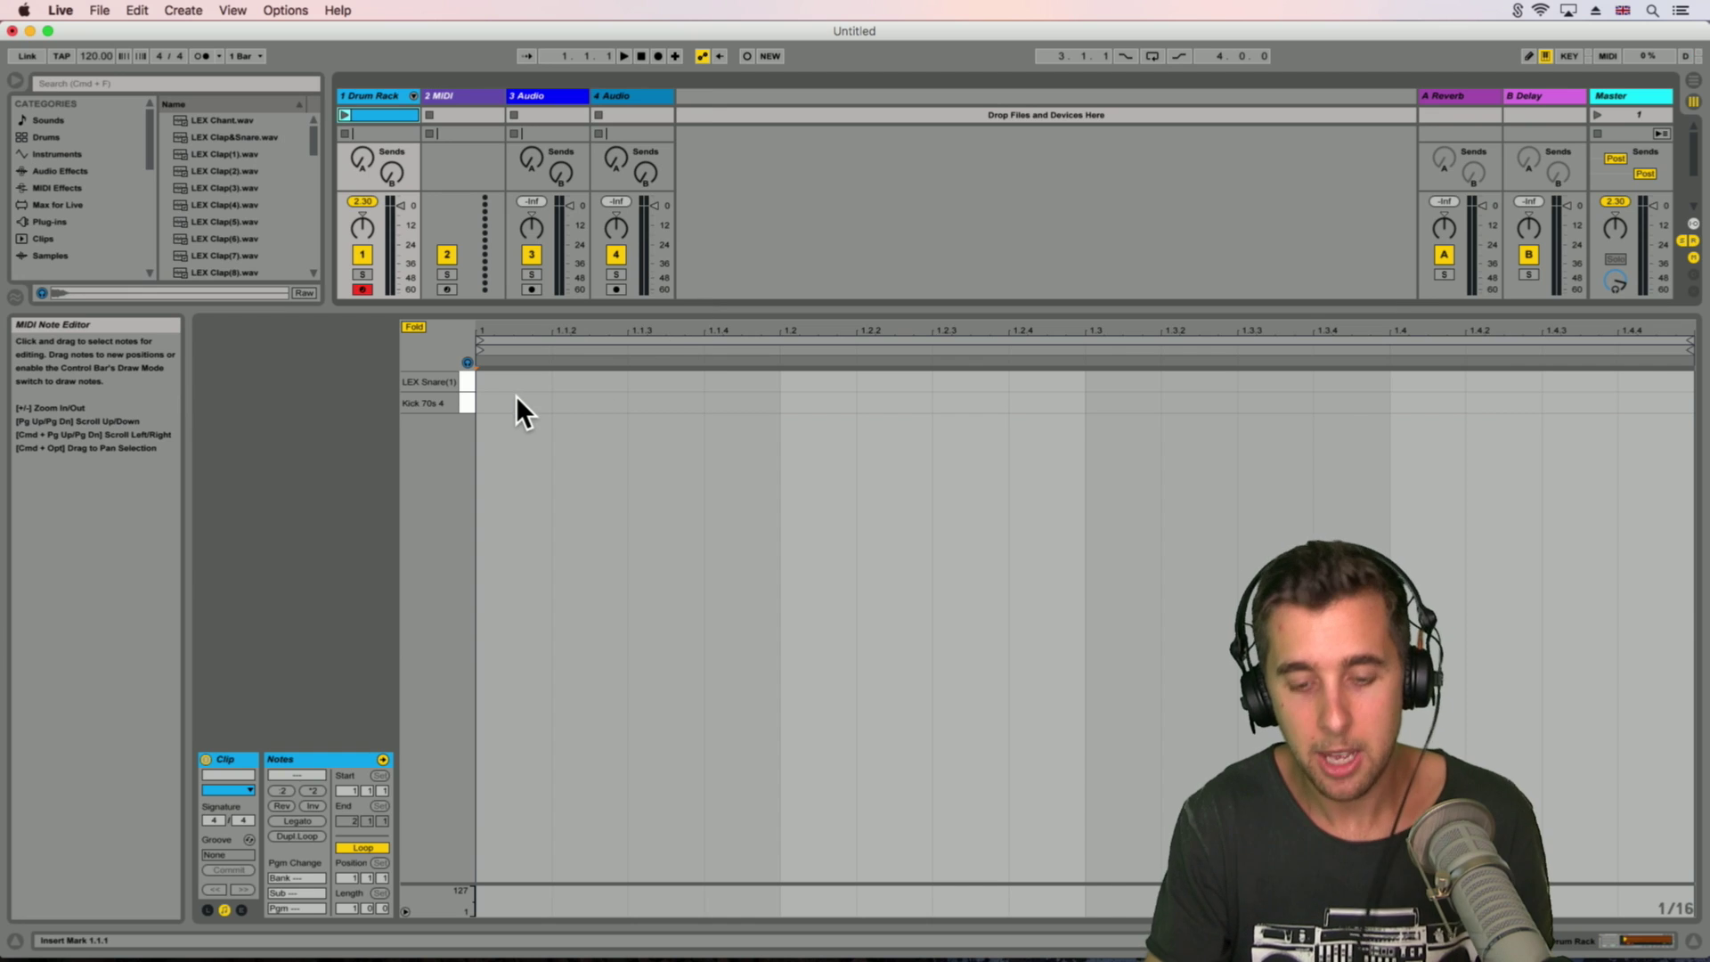
Step: Draw sixteenth-note kicks at 1.1, 1.1.3, 1.3 and 1.4, and snares at 1.2 and 1.4.3 in the clip
{"action": "key", "text": "b"}
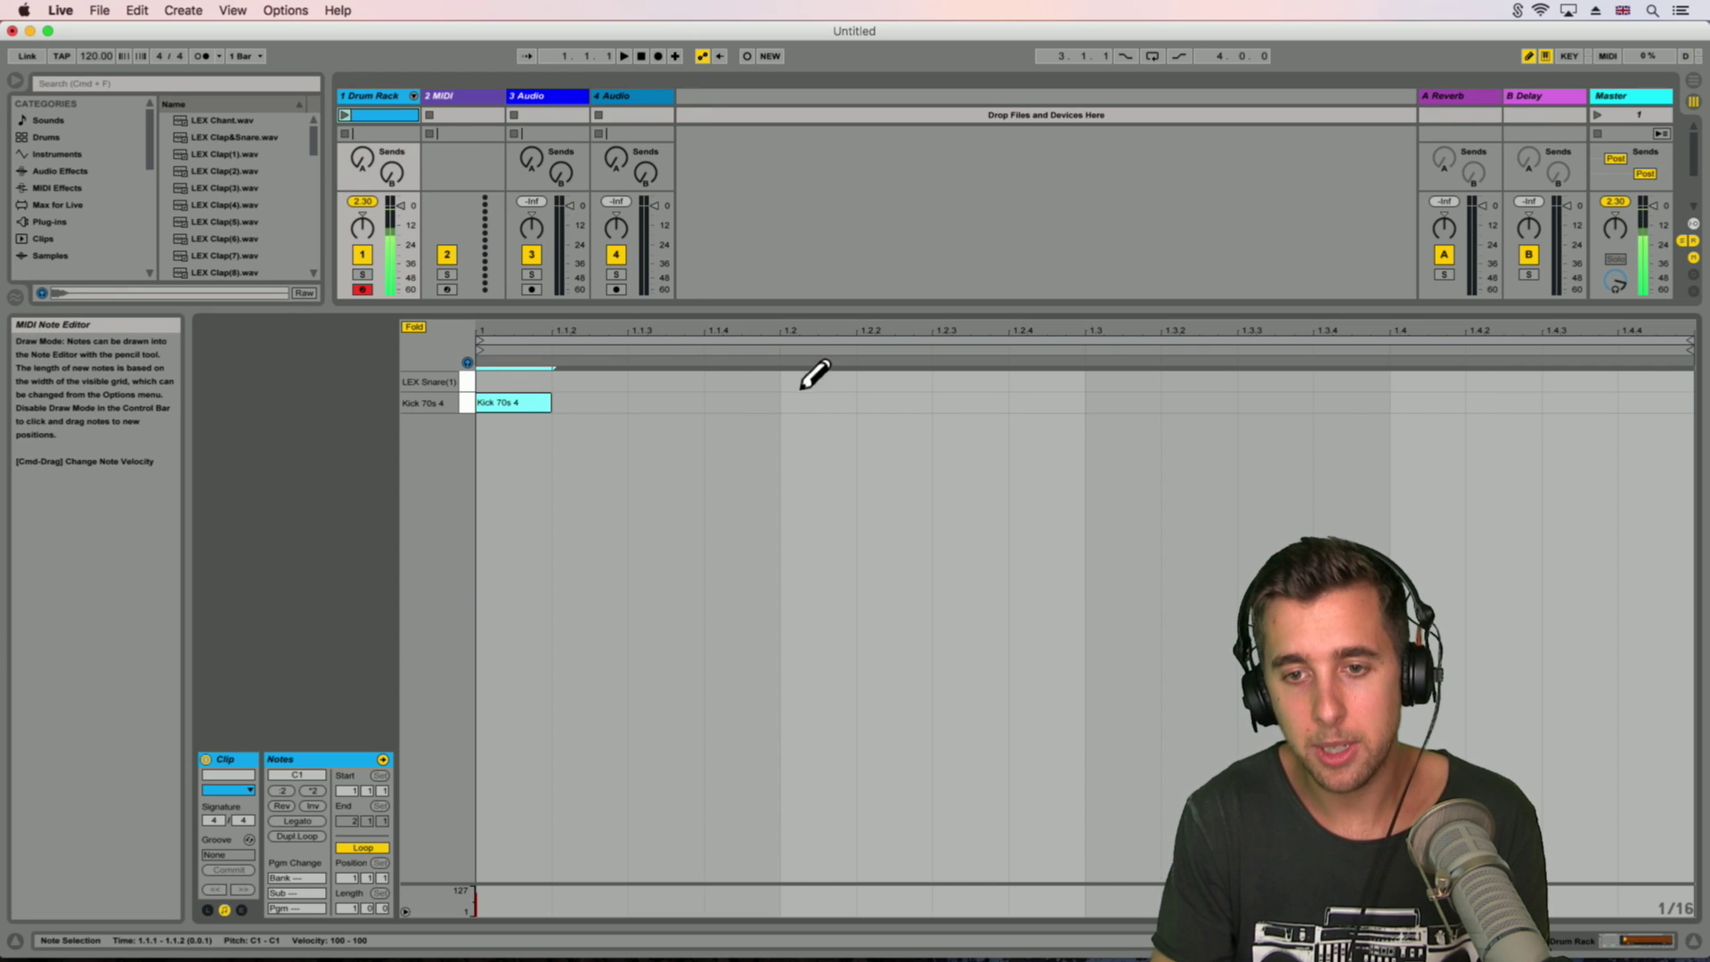
{"action": "left_click", "coordinate": [667, 403]}
{"action": "left_click", "coordinate": [806, 381]}
{"action": "left_click", "coordinate": [1124, 402]}
{"action": "left_click", "coordinate": [1425, 402]}
{"action": "left_click", "coordinate": [1593, 382]}
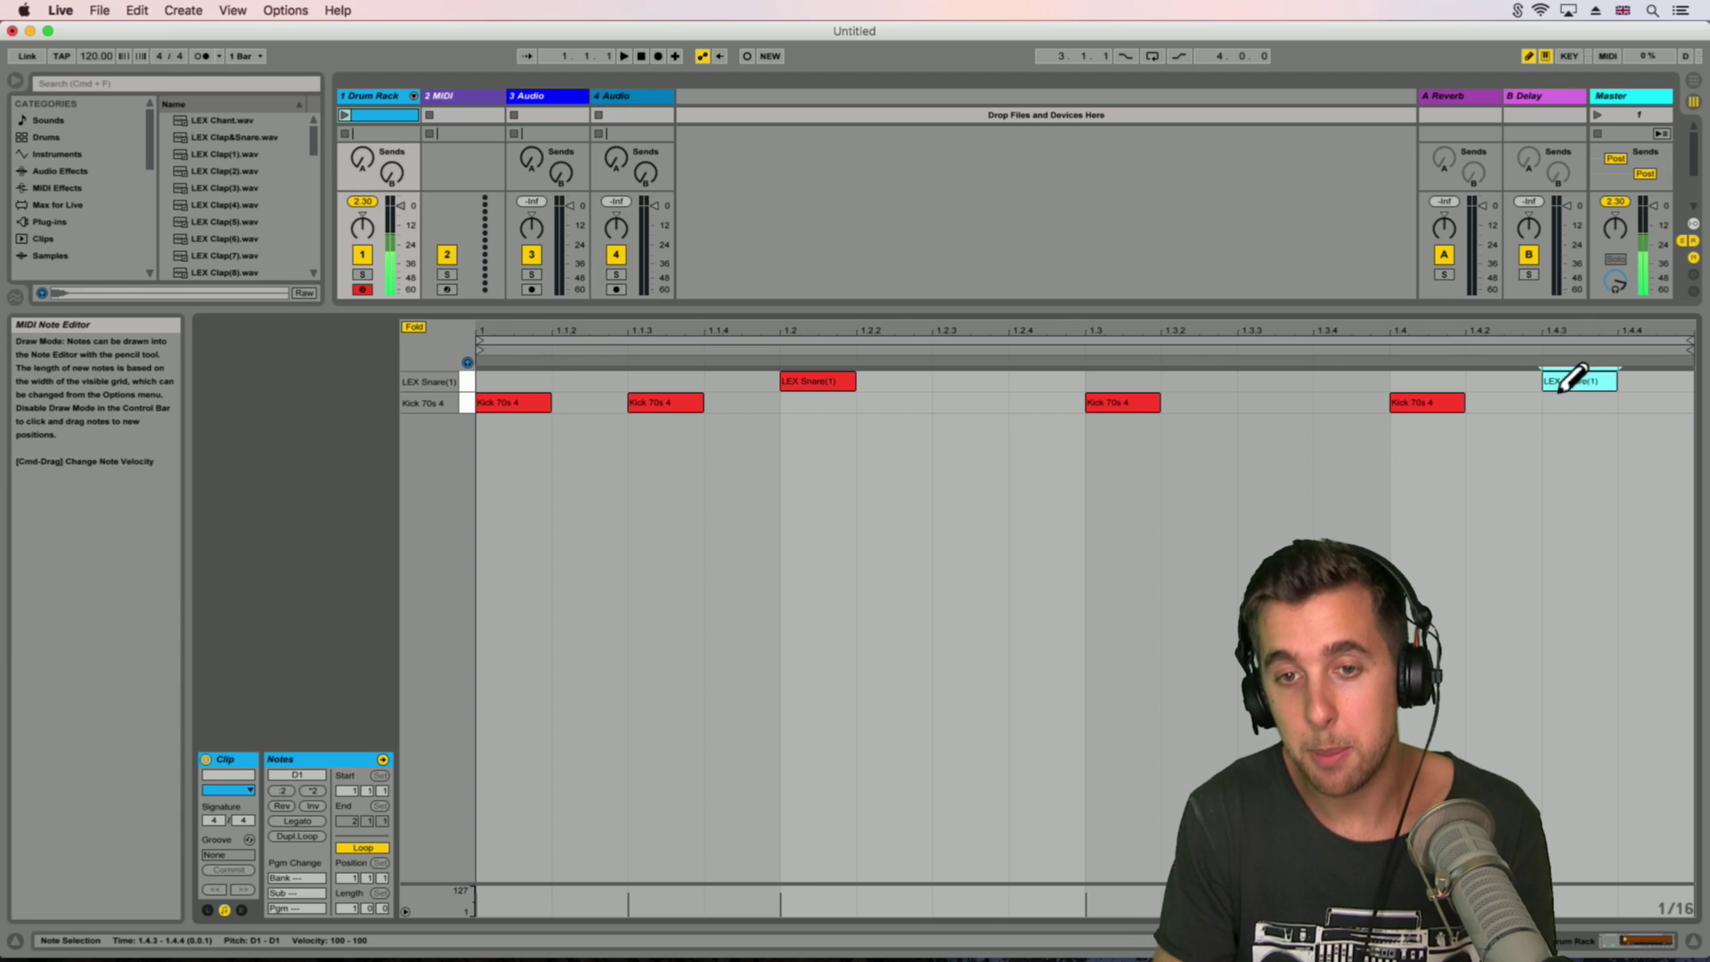
Step: Play back the drum clip, stop it and collapse the note editor
{"action": "left_click", "coordinate": [344, 115]}
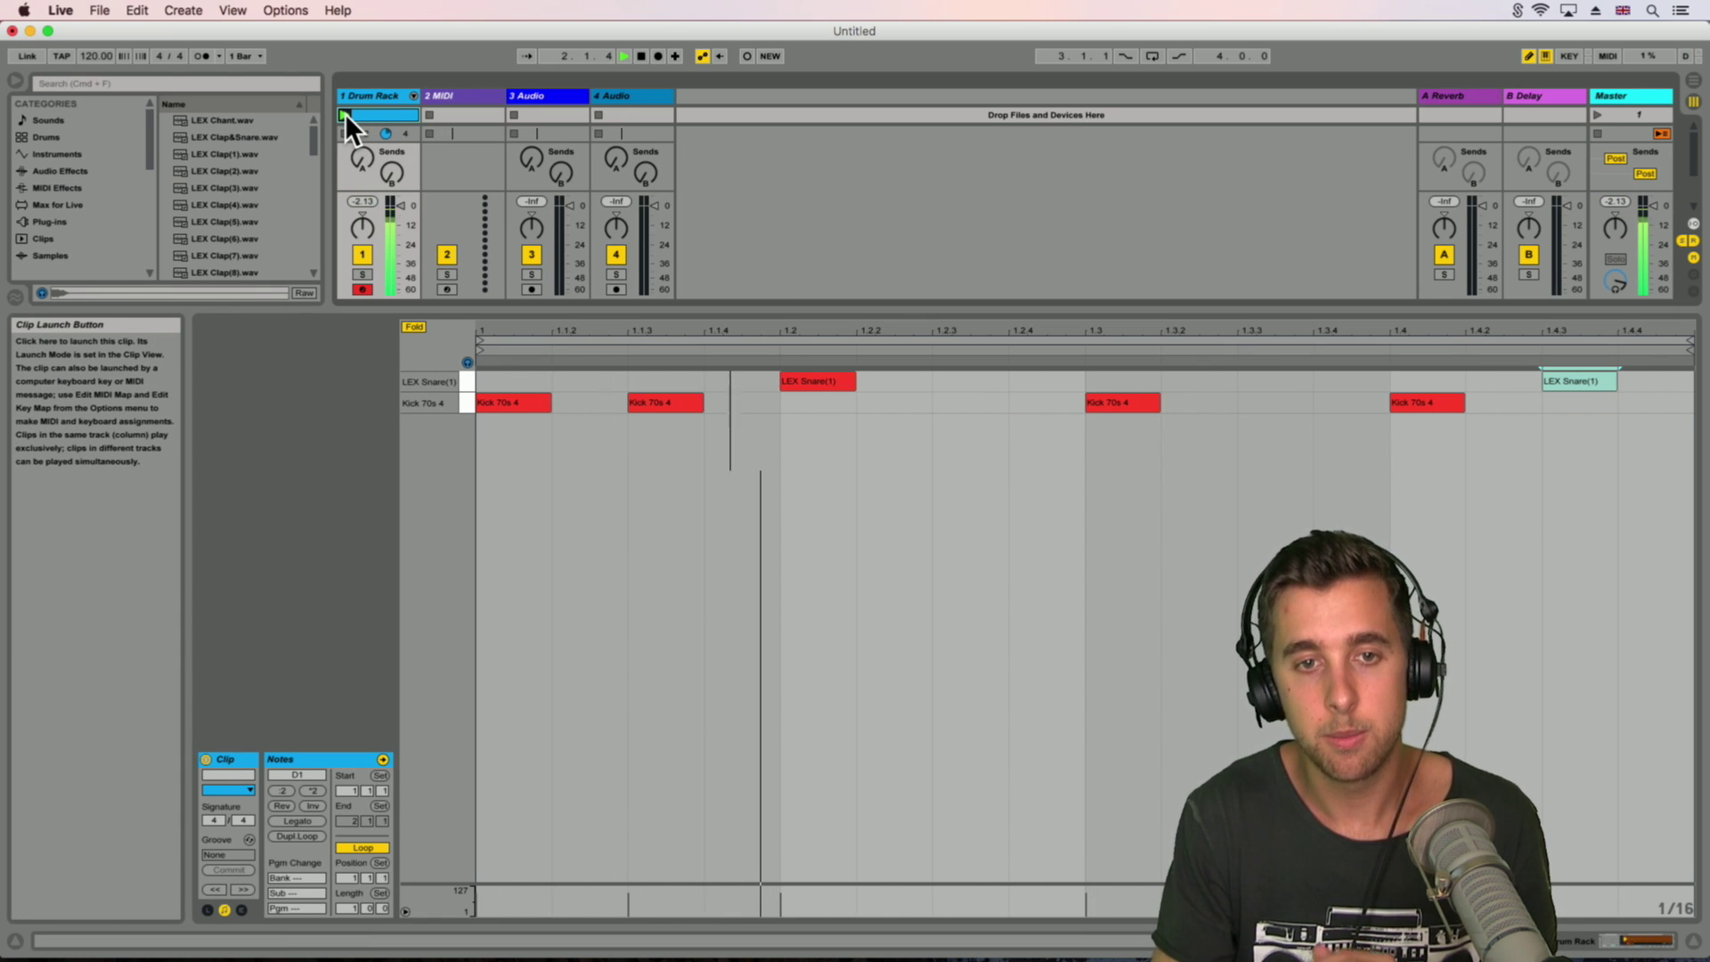
{"action": "key", "text": "space"}
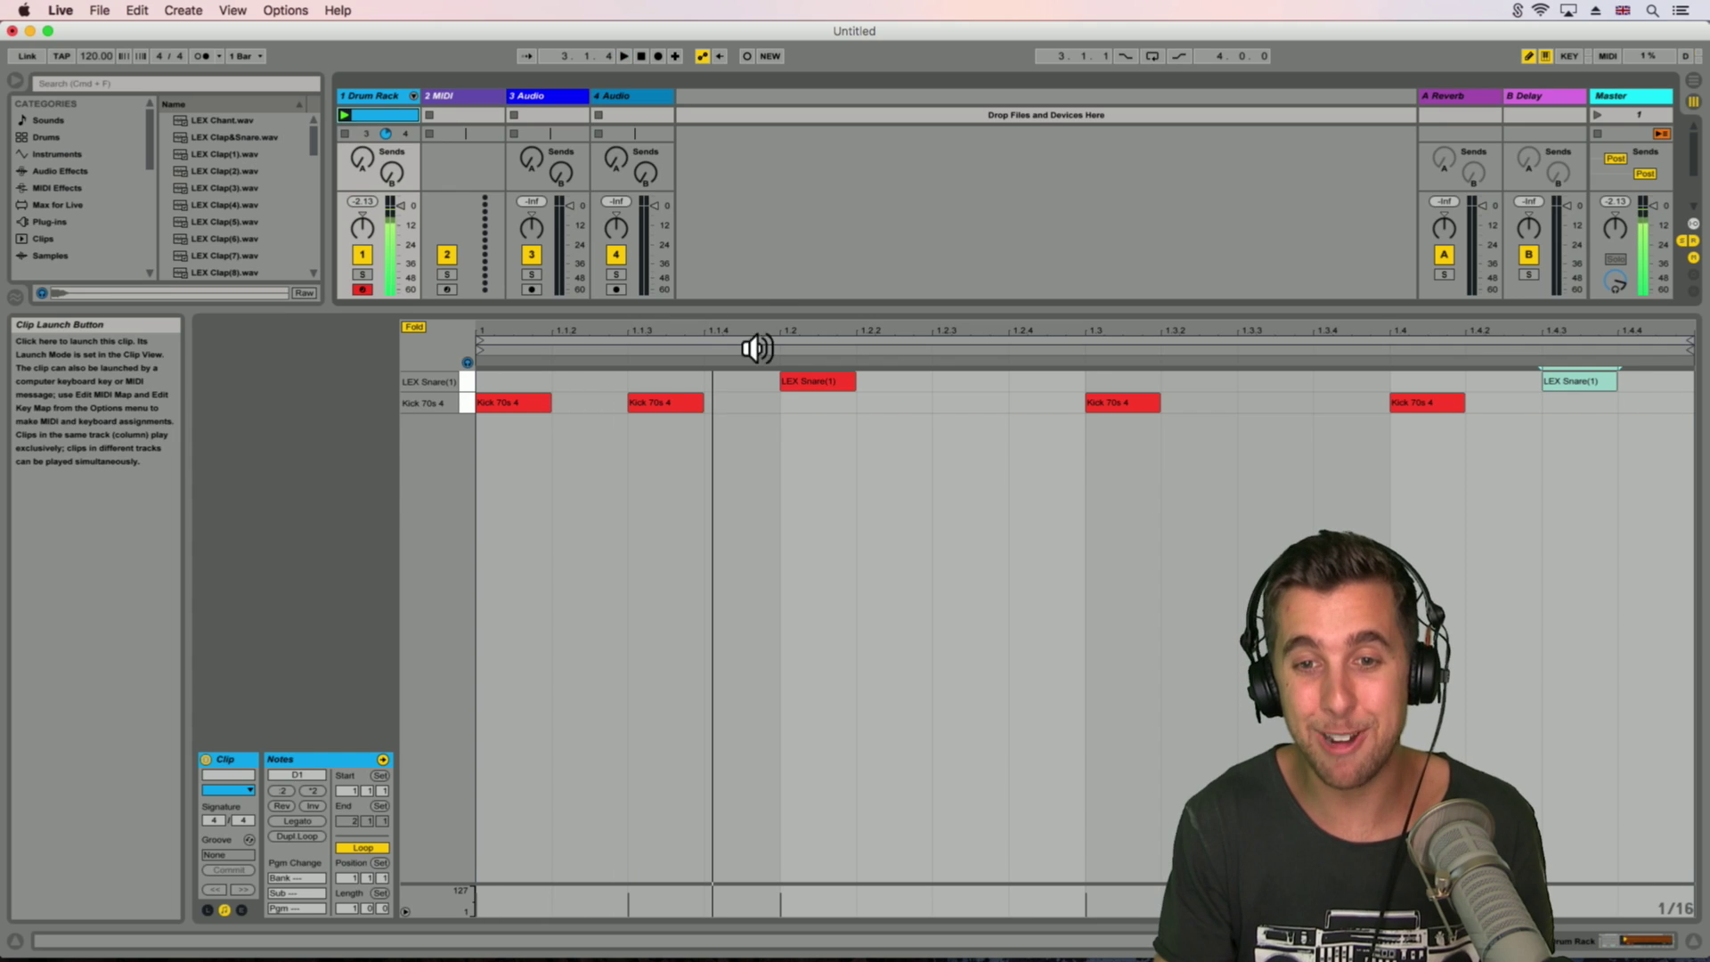
{"action": "left_click_drag", "start_coordinate": [731, 310], "coordinate": [722, 819]}
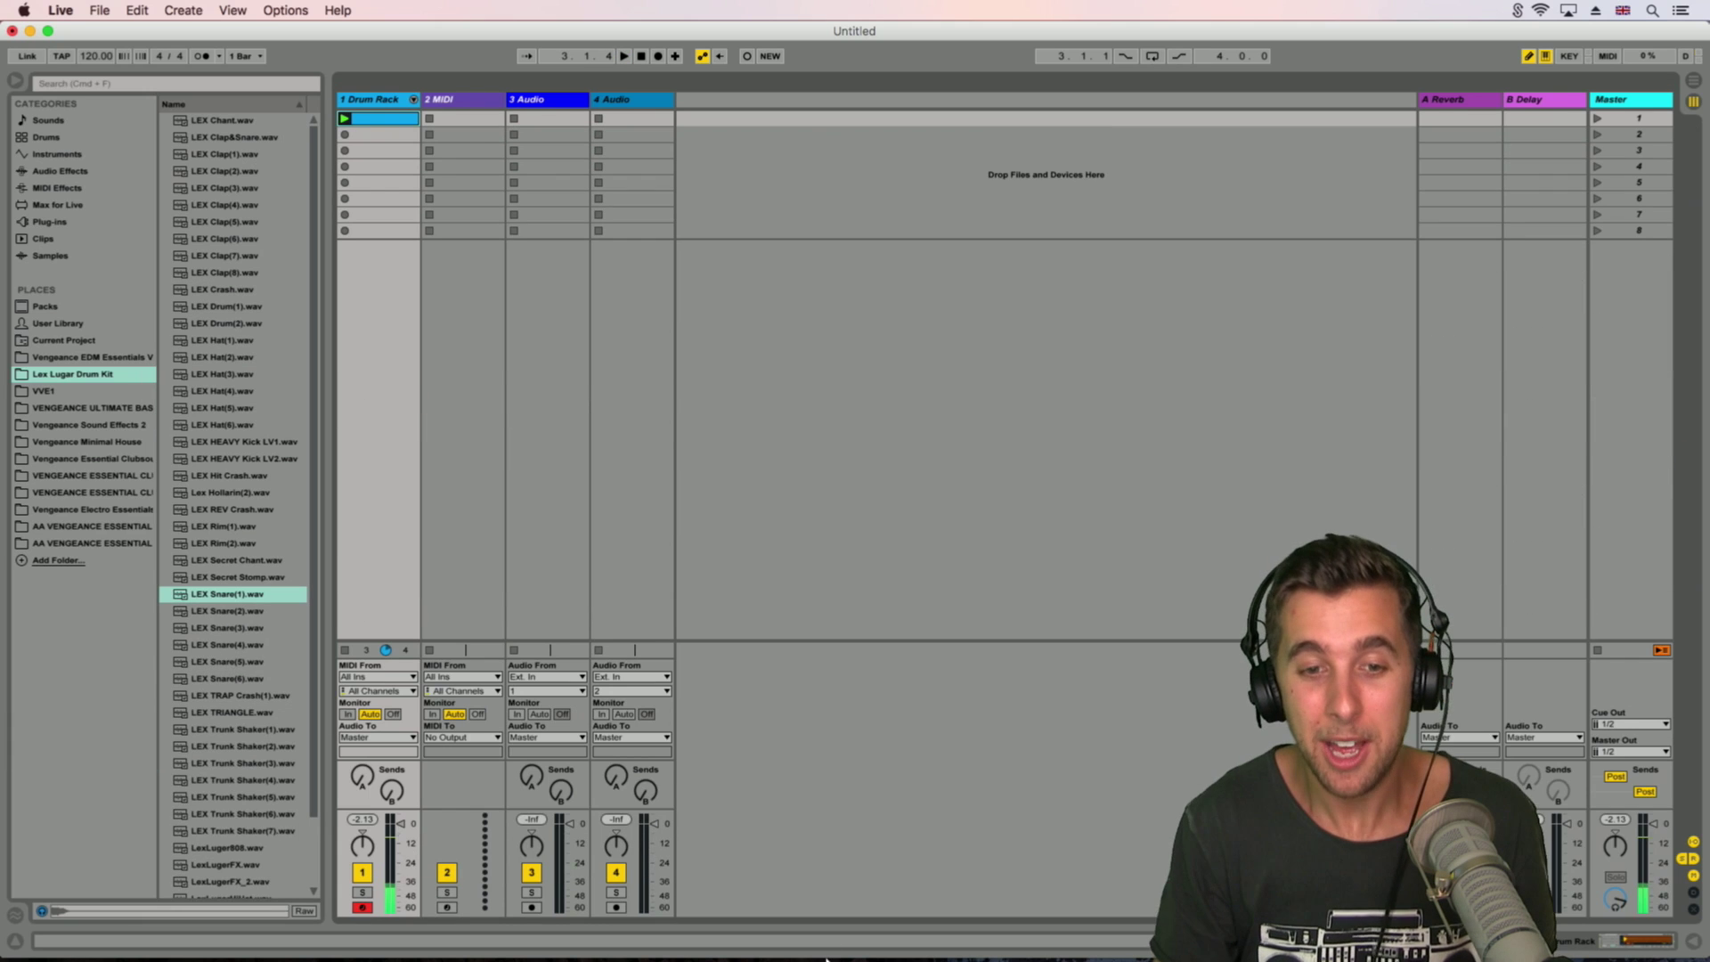
Step: Load LEX Hat(1).wav from the Lex Lugar Drum Kit folder onto both the F#1 and G1 pads of the Drum Rack
{"action": "double_click", "coordinate": [366, 100]}
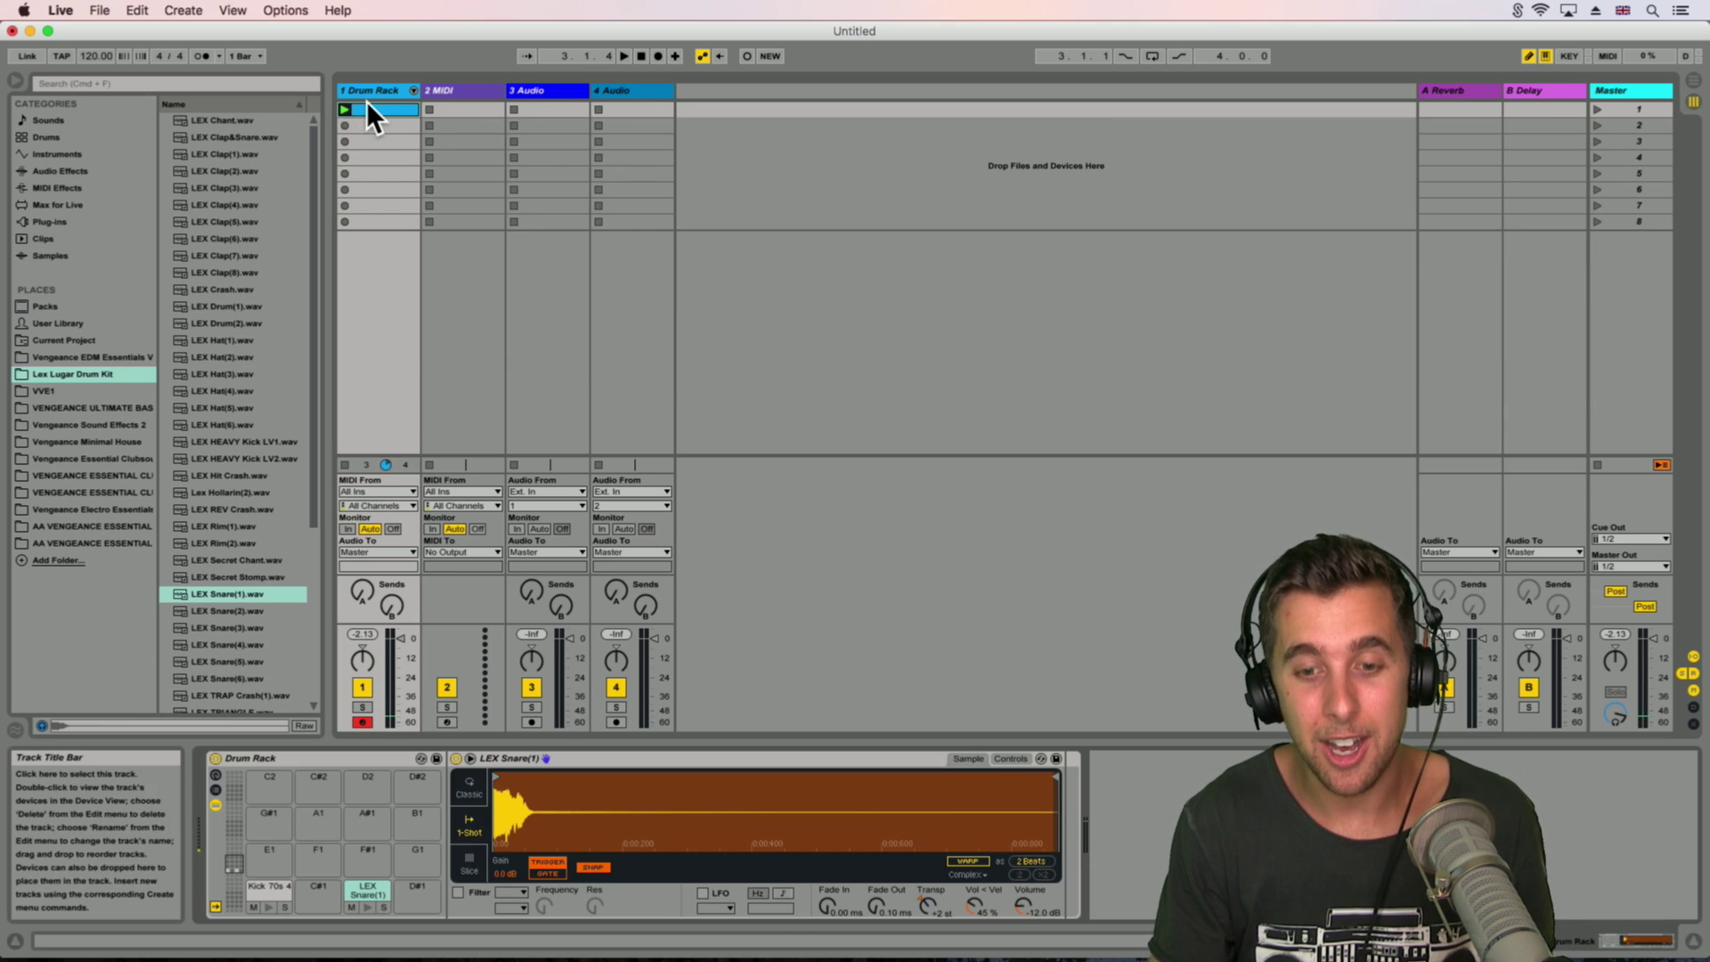
{"action": "left_click", "coordinate": [217, 340]}
{"action": "left_click_drag", "start_coordinate": [210, 337], "coordinate": [380, 859]}
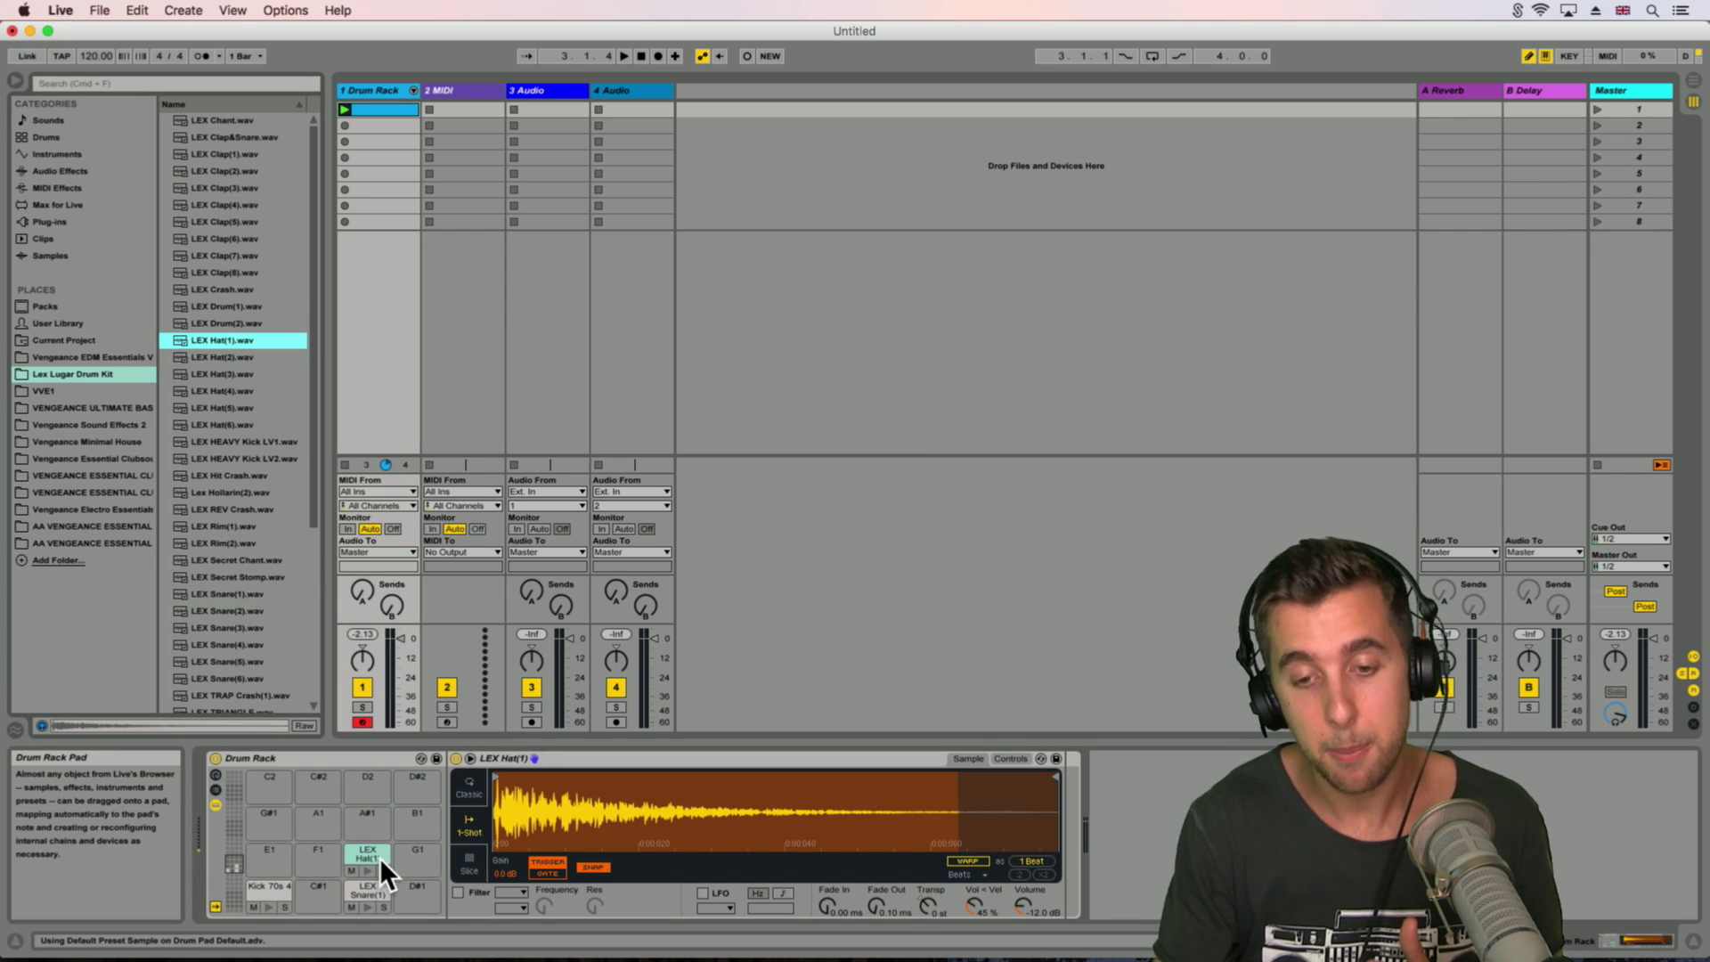
{"action": "left_click_drag", "start_coordinate": [214, 339], "coordinate": [223, 360]}
{"action": "left_click_drag", "start_coordinate": [290, 544], "coordinate": [412, 851]}
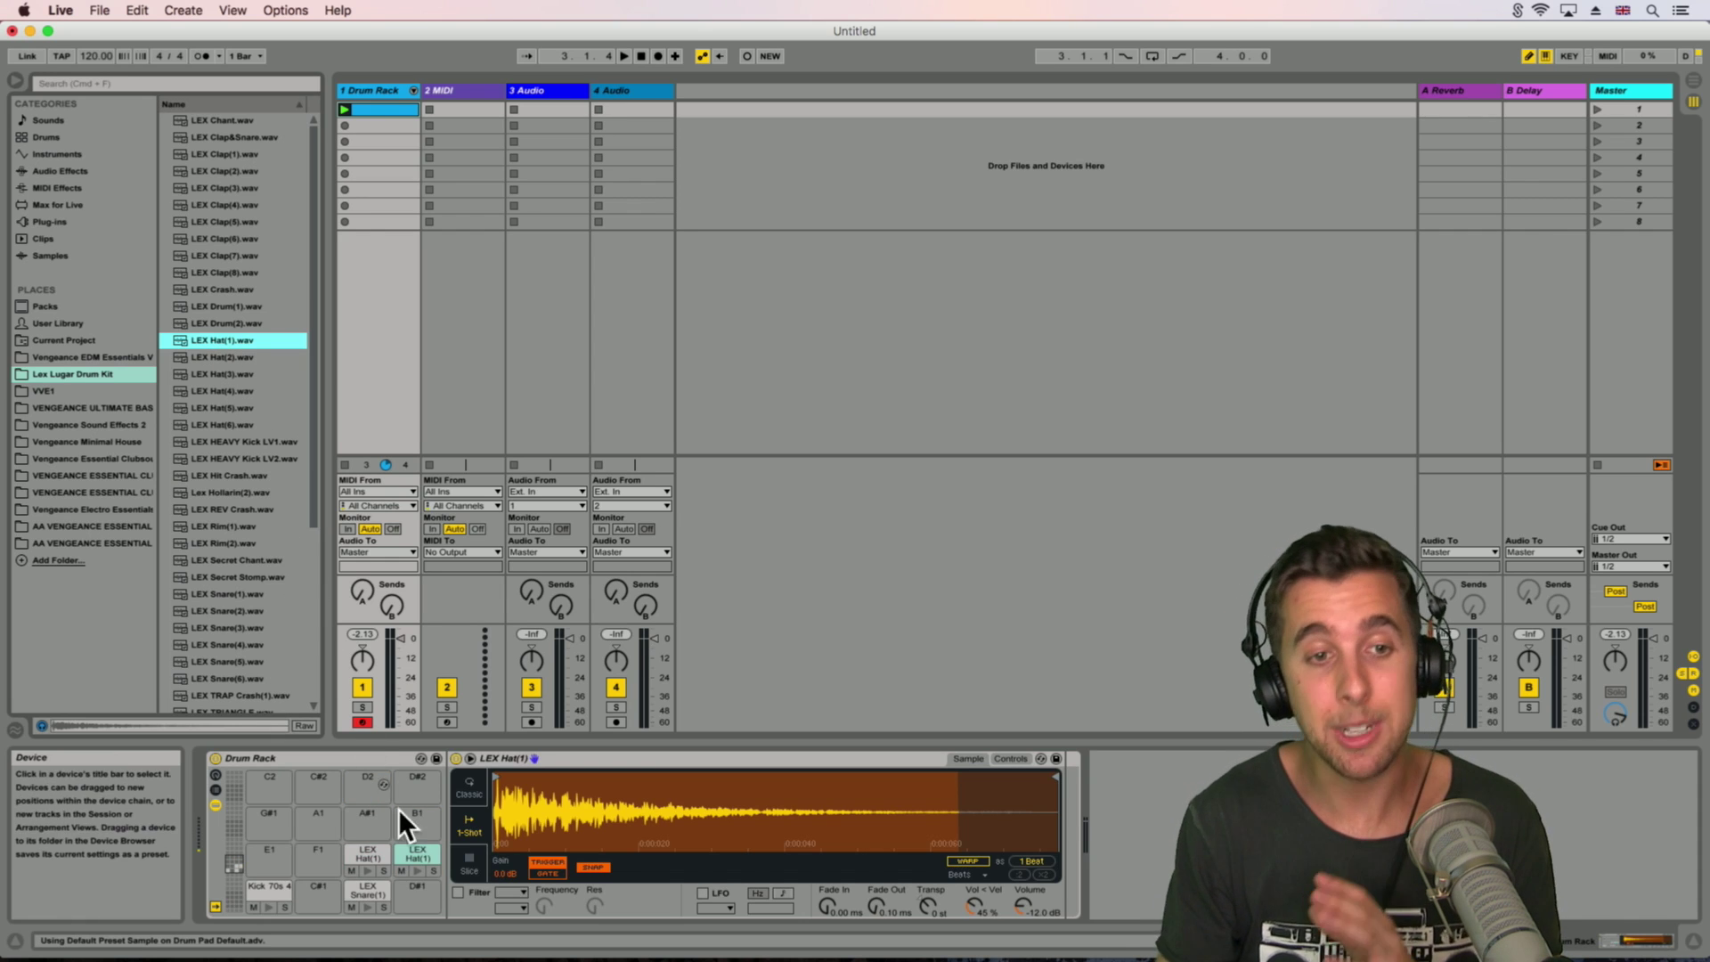
Step: Add an Arpeggiator MIDI effect to the hat on the G1 pad
{"action": "left_click", "coordinate": [55, 189]}
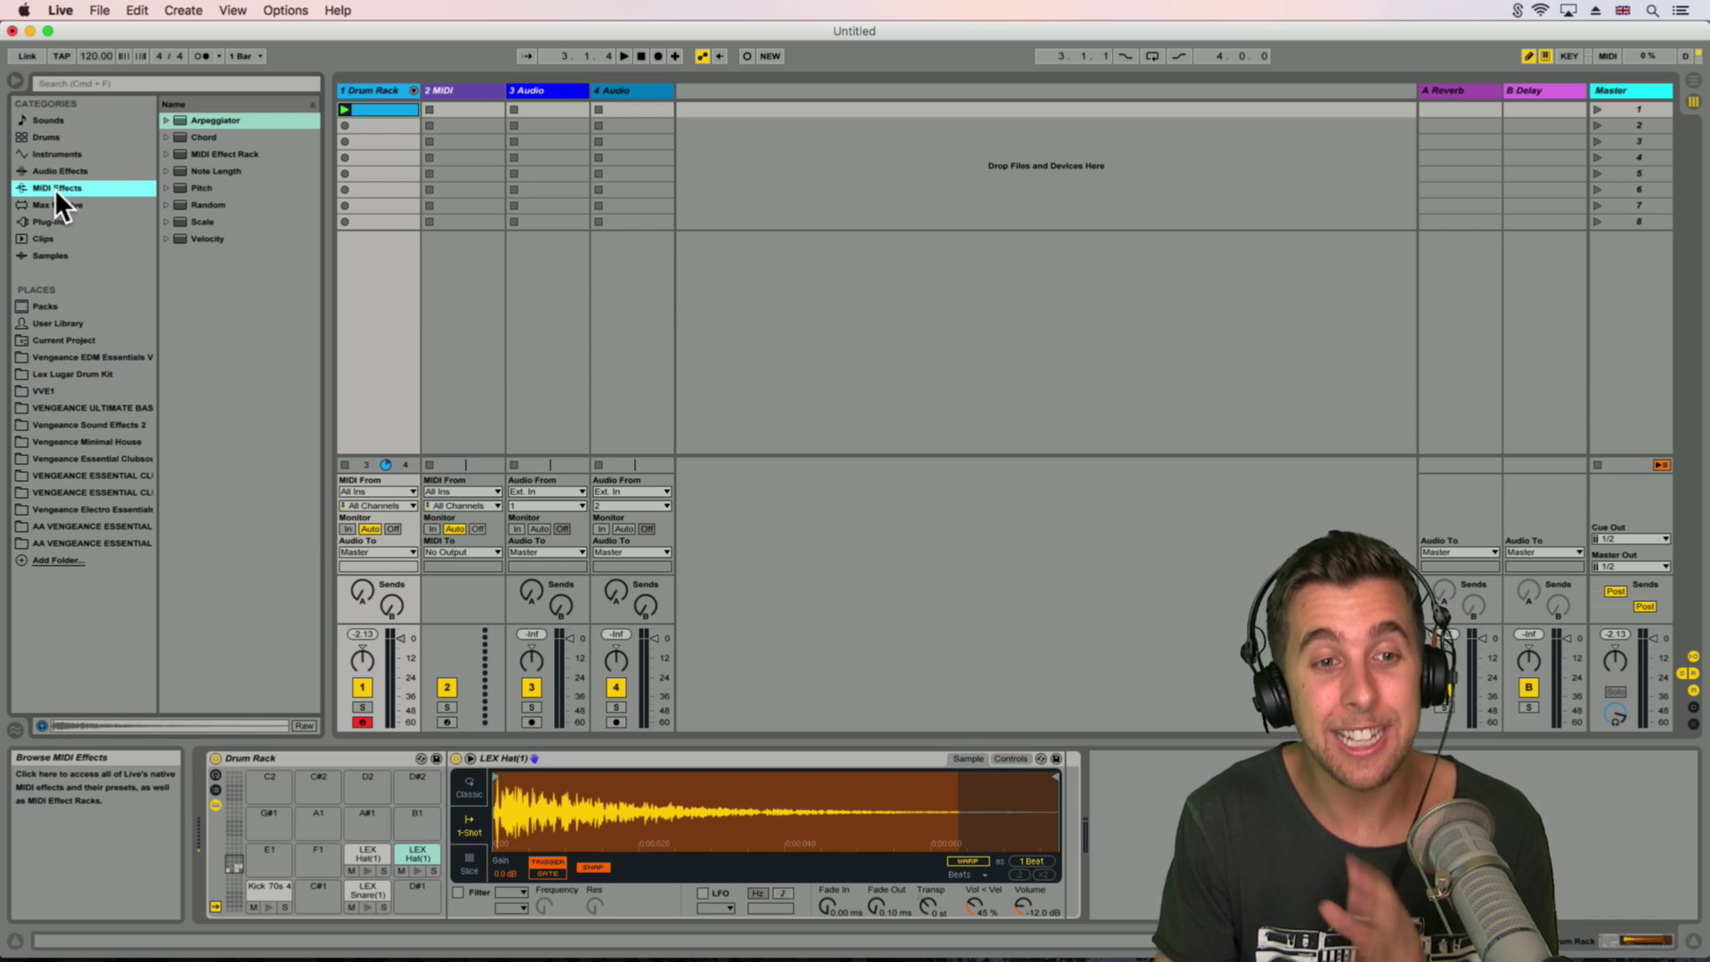
{"action": "left_click", "coordinate": [205, 119]}
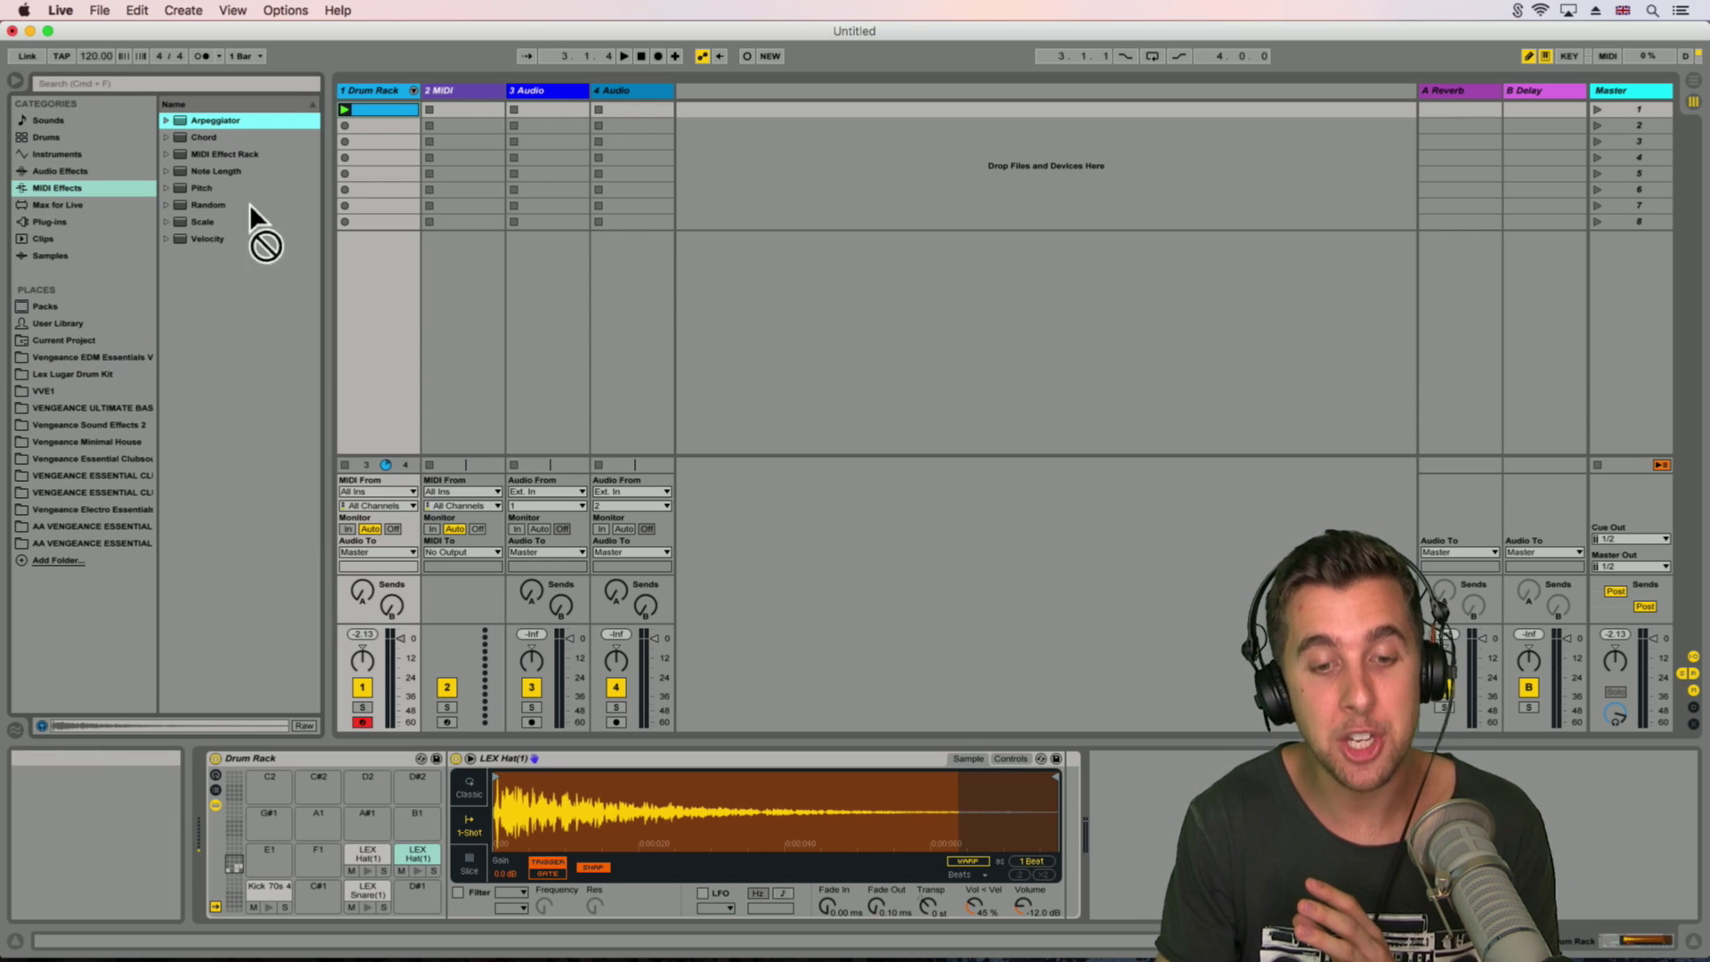
{"action": "left_click_drag", "start_coordinate": [417, 862], "coordinate": [416, 848]}
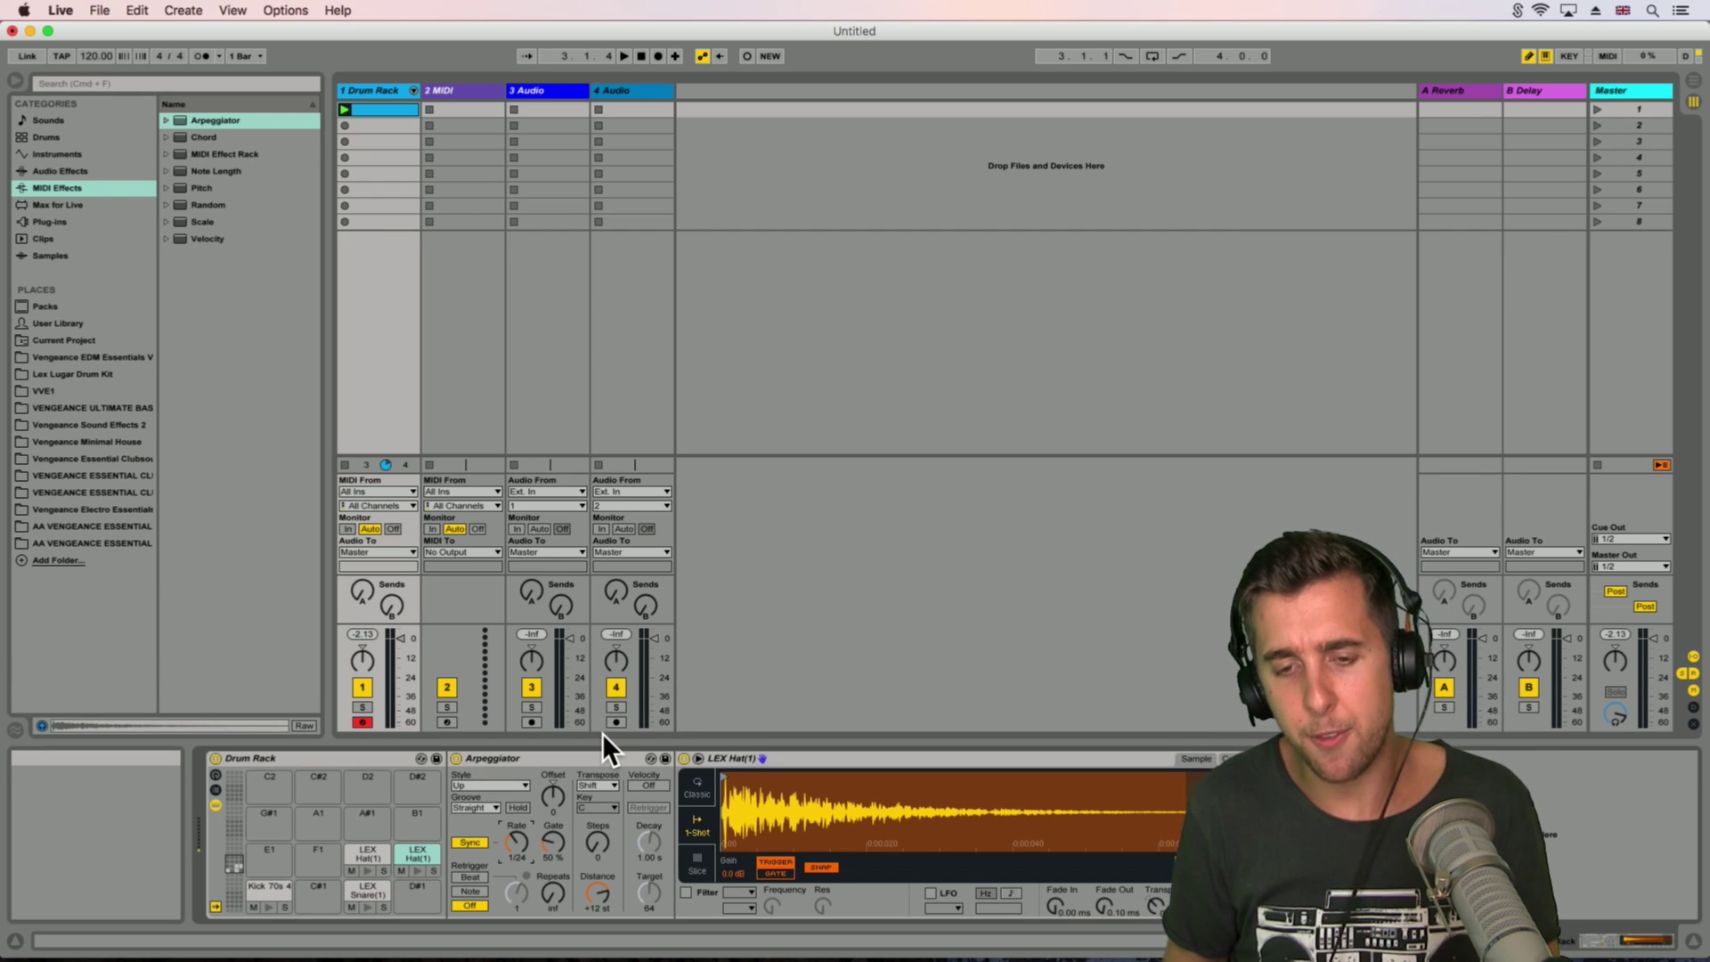
Step: In the drum clip, draw sixteenth-note F#1 hats at 1.1 and 1.1.4, and one long G1 hat from 1.2.2 to 1.3
{"action": "double_click", "coordinate": [368, 111]}
{"action": "left_click_drag", "start_coordinate": [731, 753], "coordinate": [677, 303]}
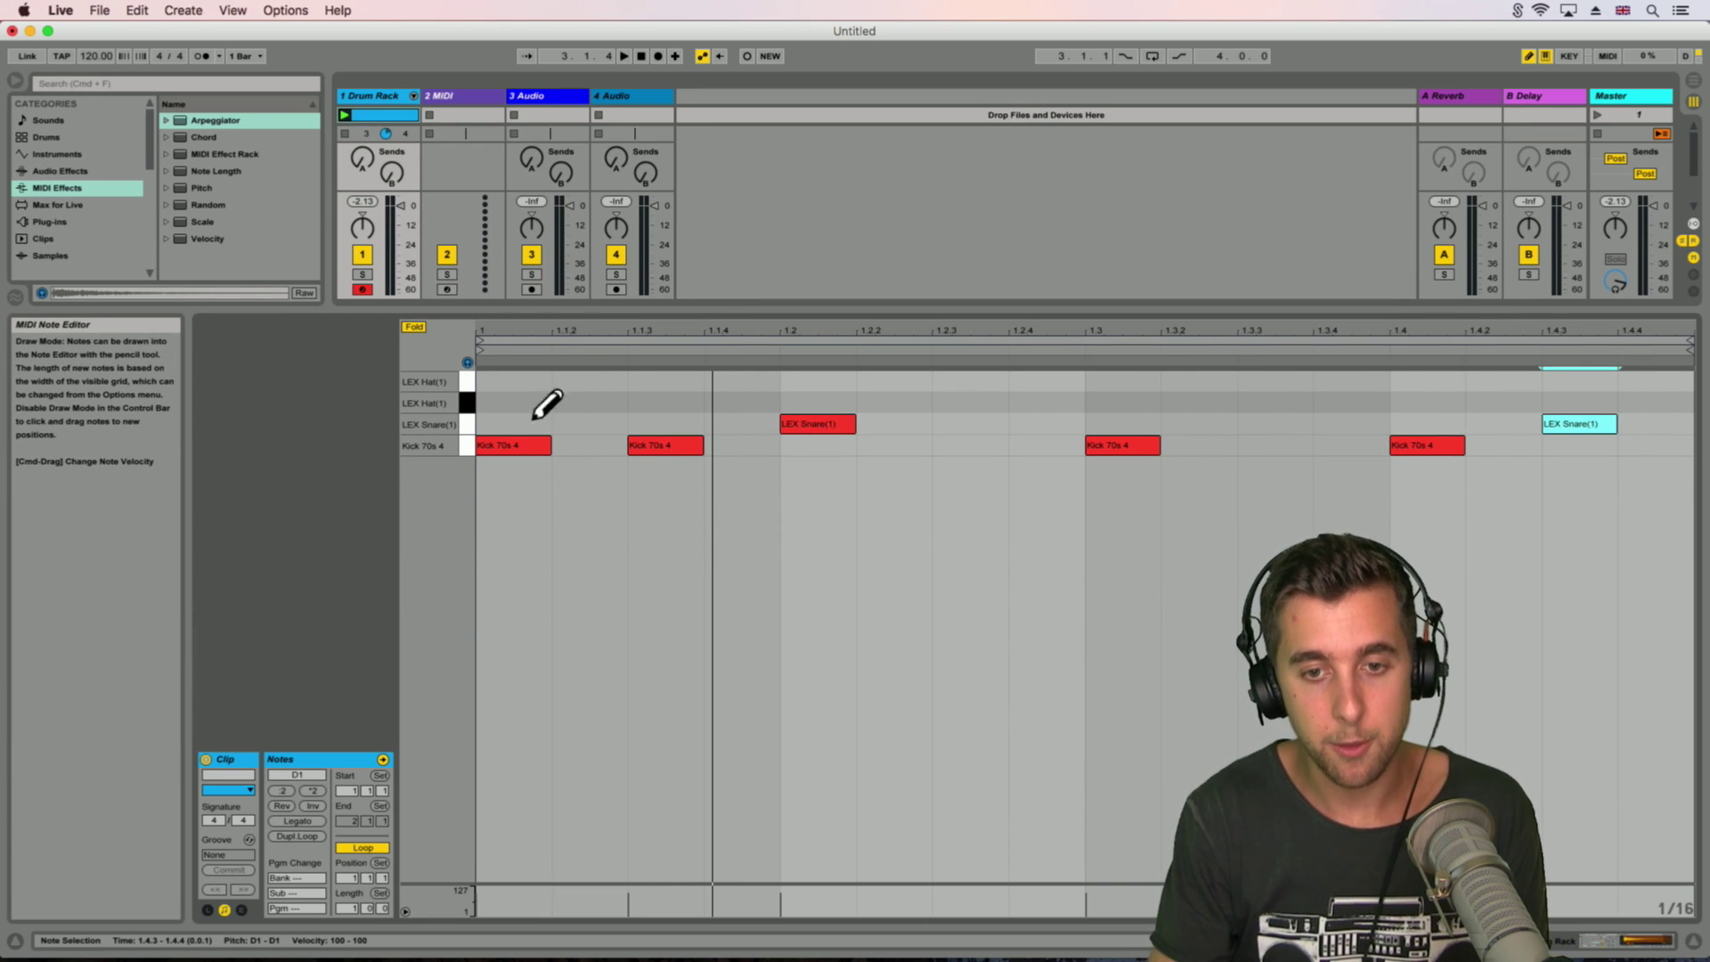
{"action": "left_click", "coordinate": [593, 403]}
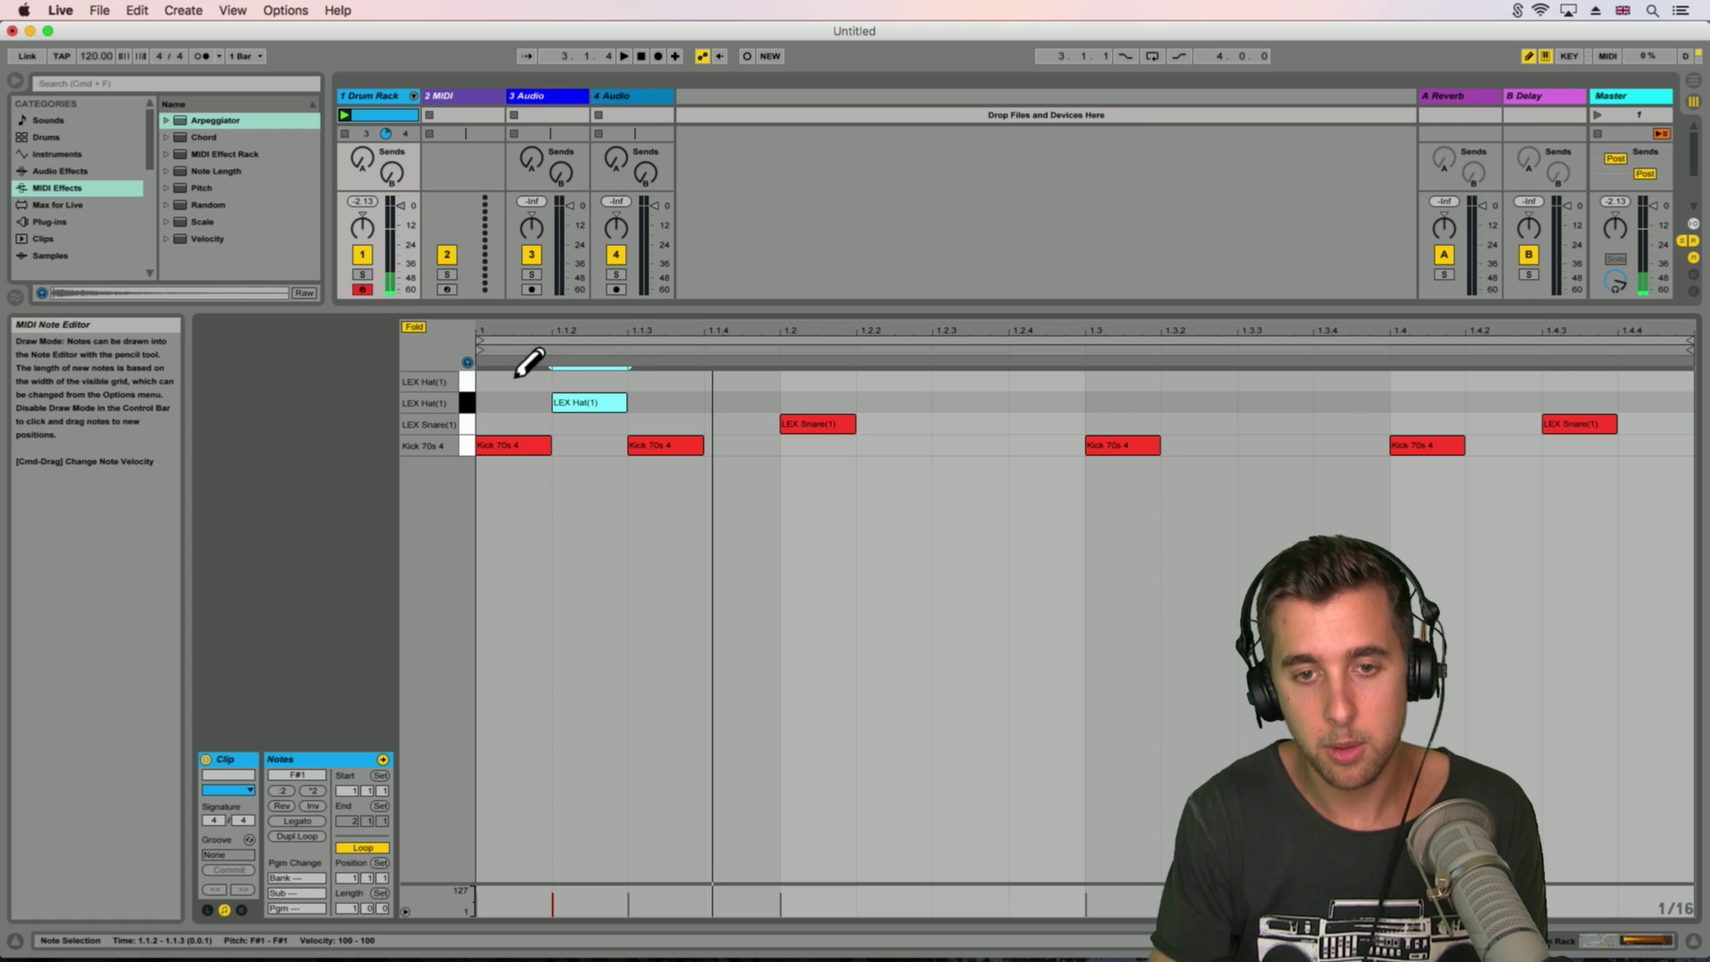
{"action": "left_click", "coordinate": [504, 403]}
{"action": "left_click", "coordinate": [597, 401]}
{"action": "left_click", "coordinate": [764, 403]}
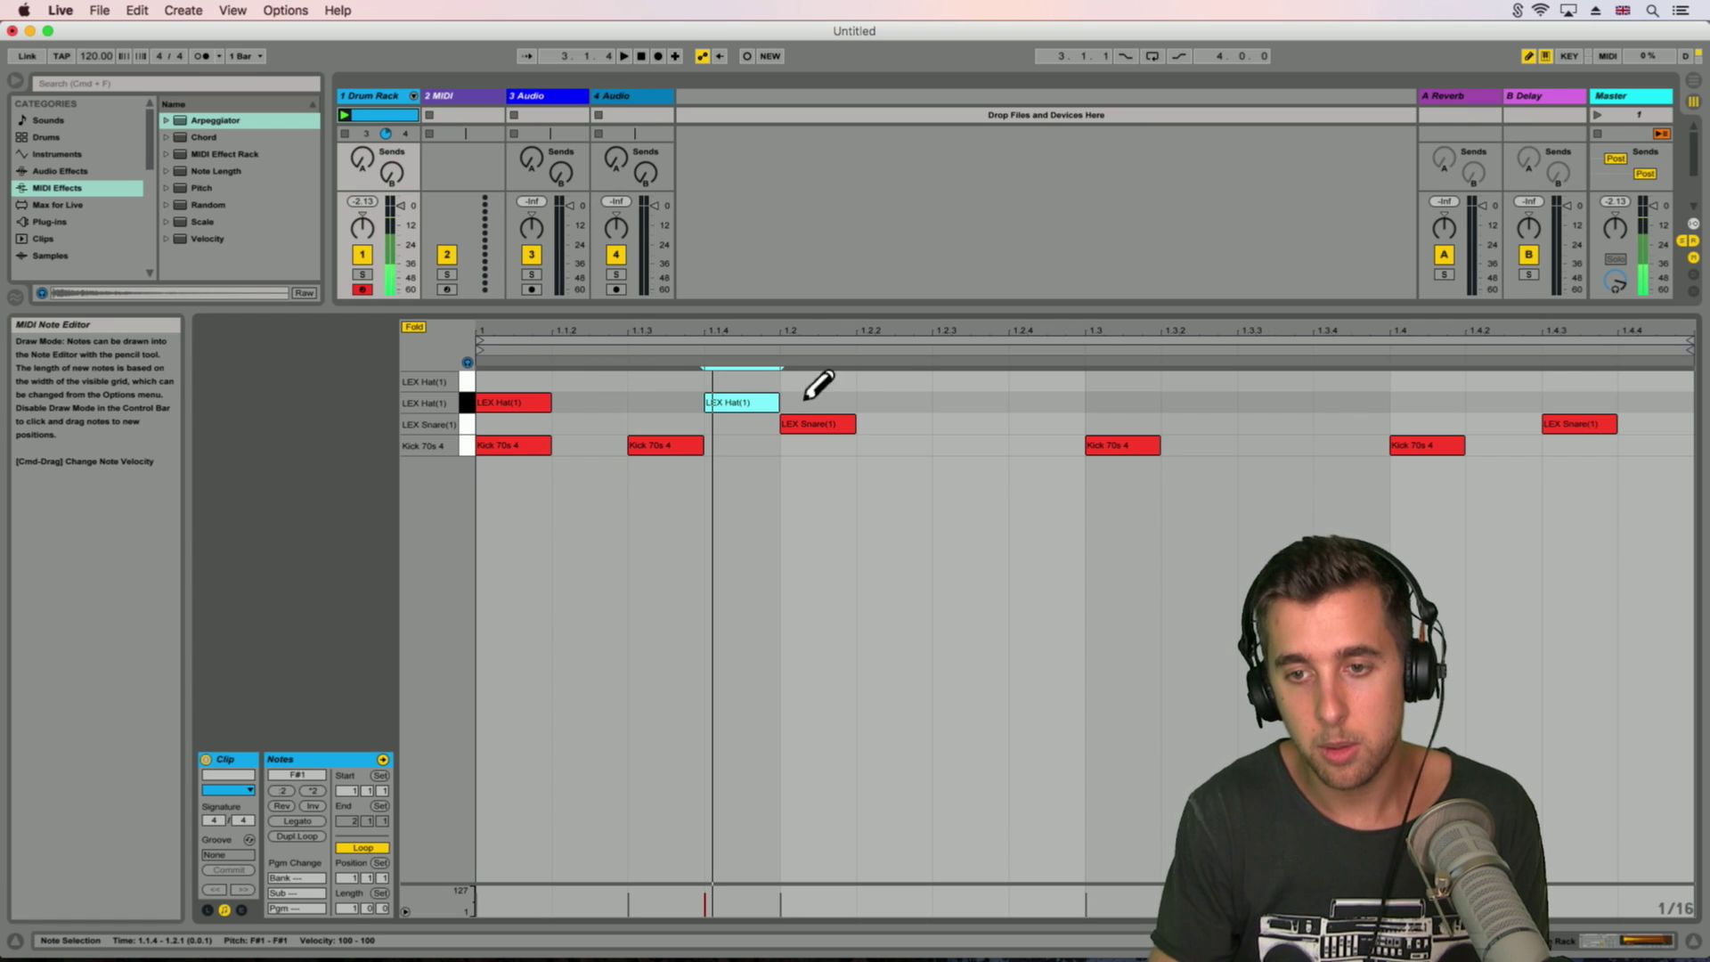
{"action": "left_click", "coordinate": [908, 381]}
{"action": "left_click_drag", "start_coordinate": [933, 378], "coordinate": [1086, 380]}
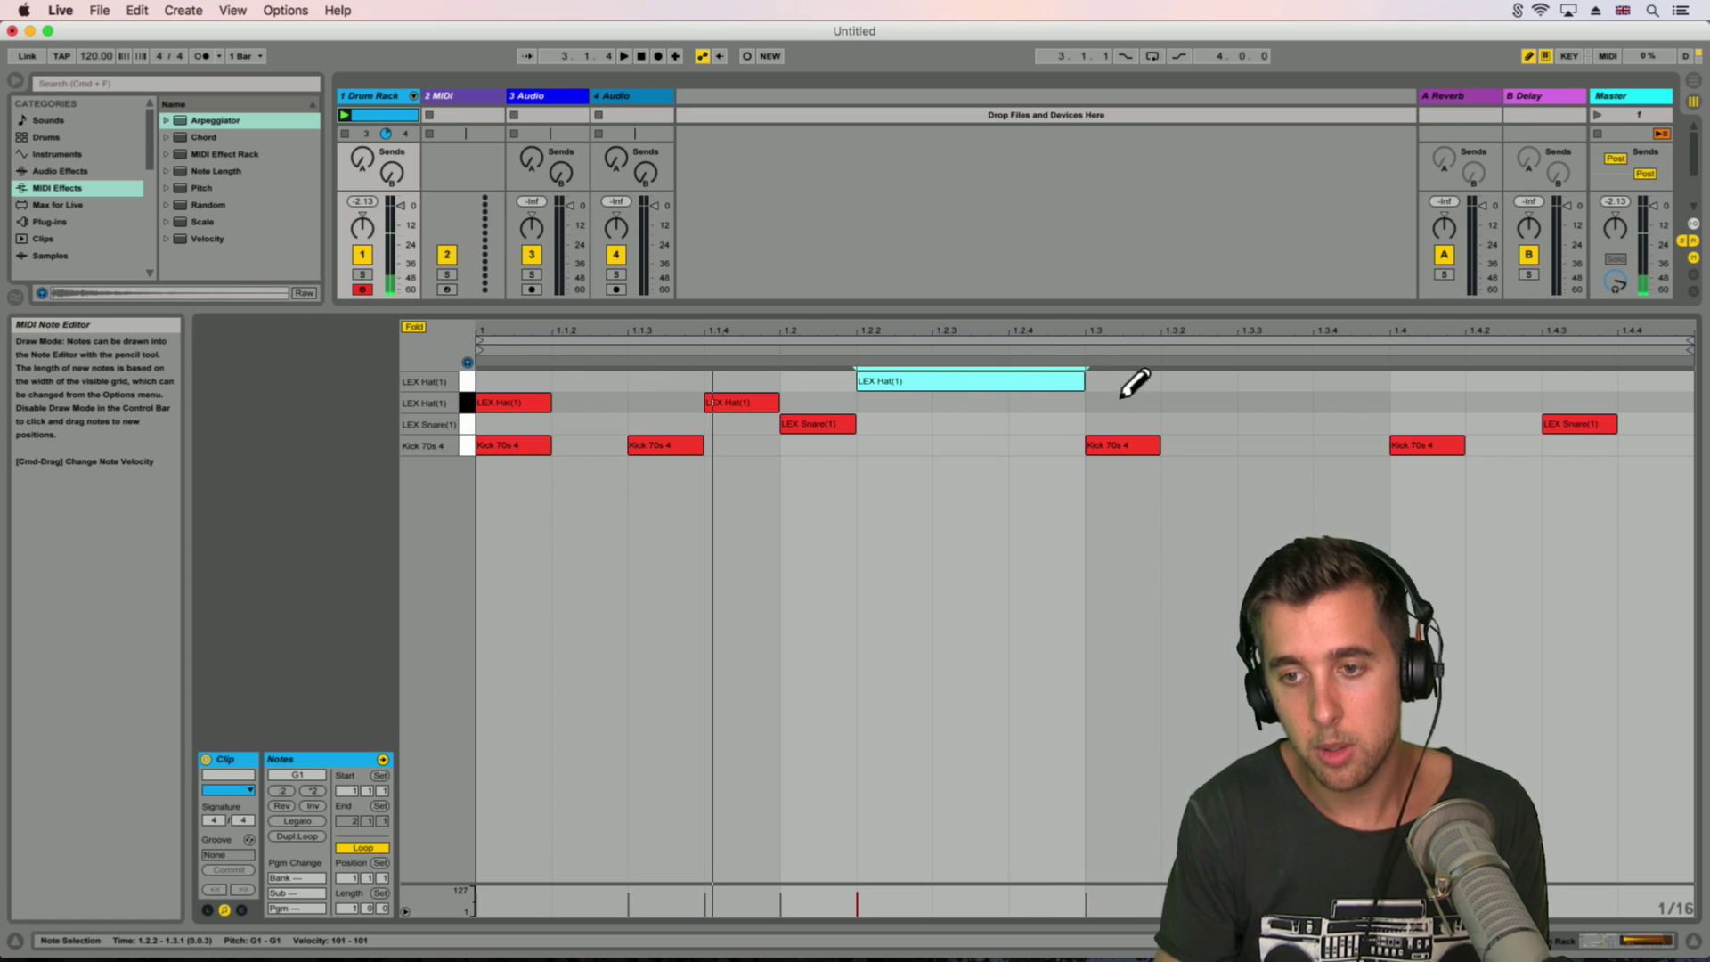
Step: Draw sixteenth-note F#1 hats at 1.3, 1.3.3, 1.4.2 and 1.4.4, plus a G1 hat at 1.4
{"action": "left_click", "coordinate": [1123, 403]}
{"action": "left_click", "coordinate": [1275, 403]}
{"action": "left_click", "coordinate": [1430, 381]}
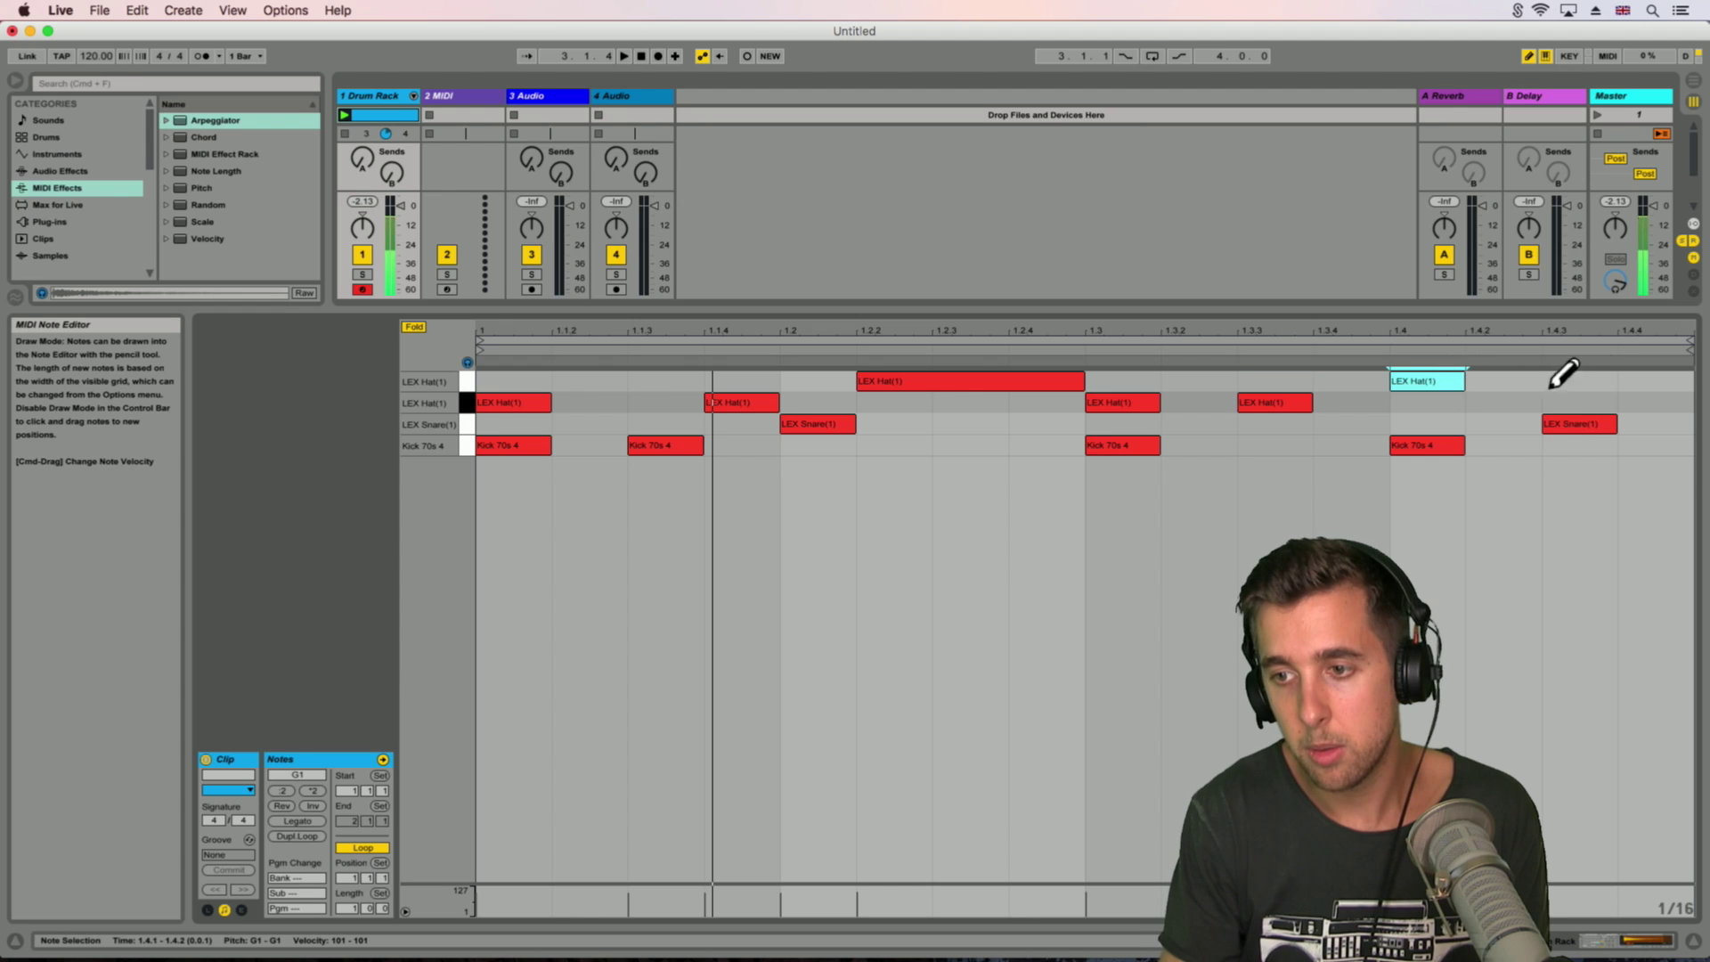
{"action": "left_click", "coordinate": [1561, 402]}
{"action": "left_click", "coordinate": [1591, 402]}
{"action": "left_click", "coordinate": [1532, 401]}
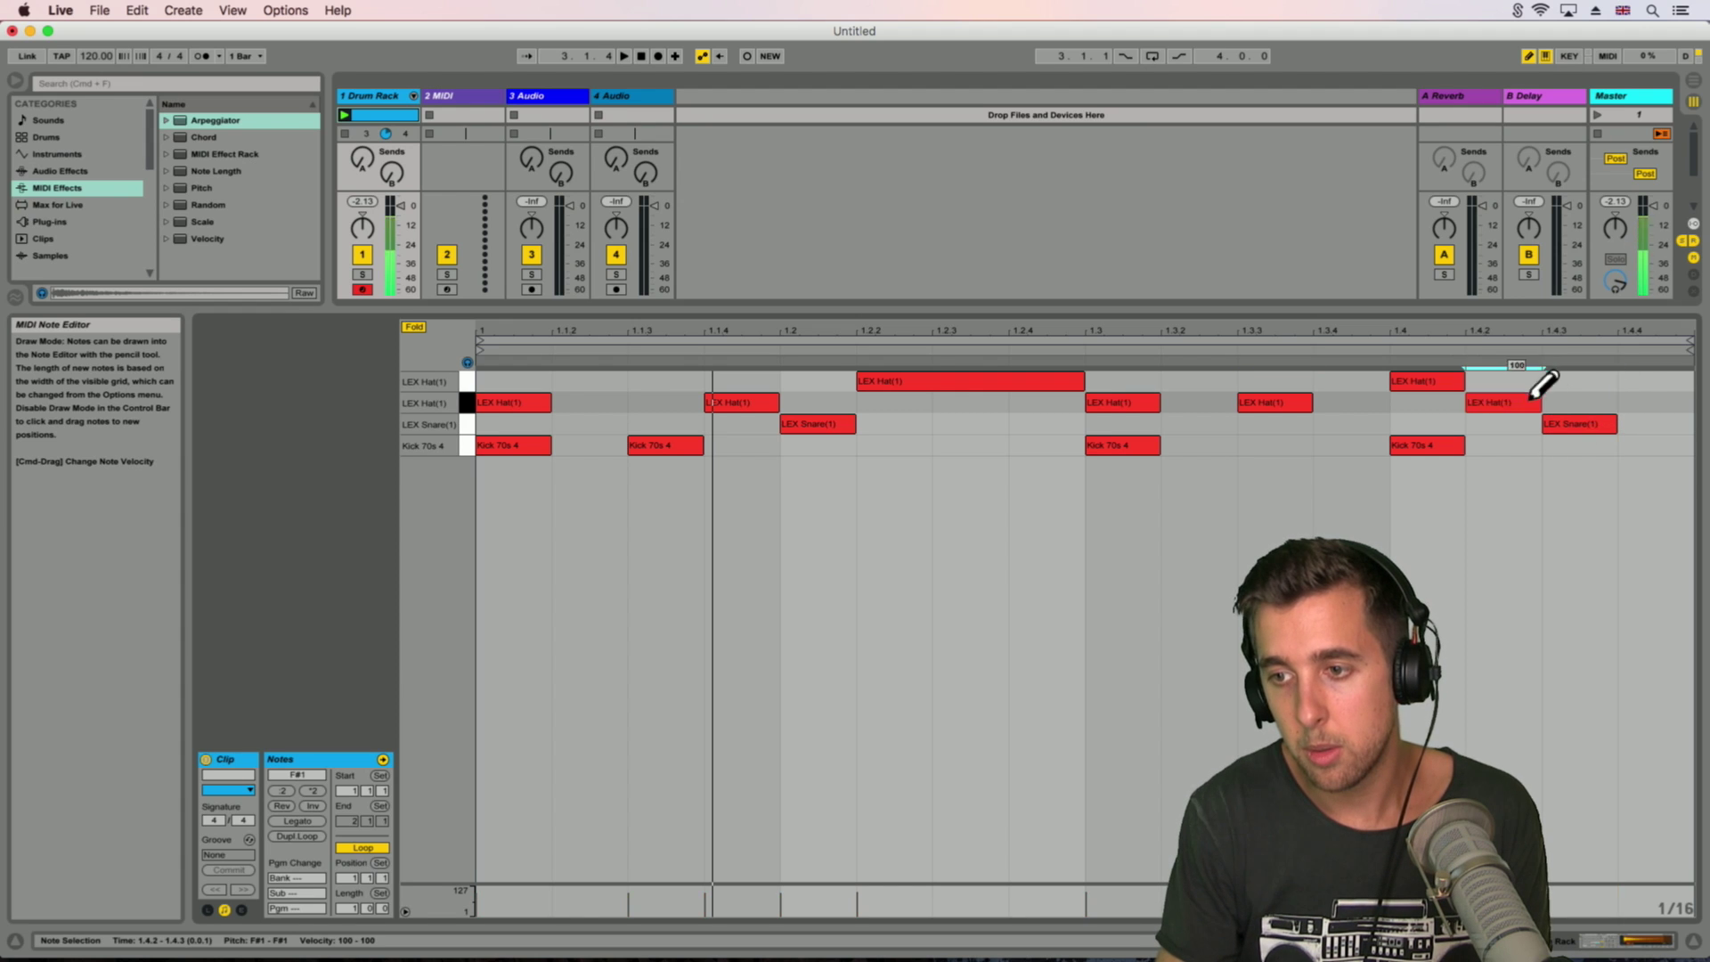
{"action": "left_click", "coordinate": [1669, 403]}
Step: Play back the beat with the added hats, stop it and collapse the note editor
{"action": "left_click", "coordinate": [346, 116]}
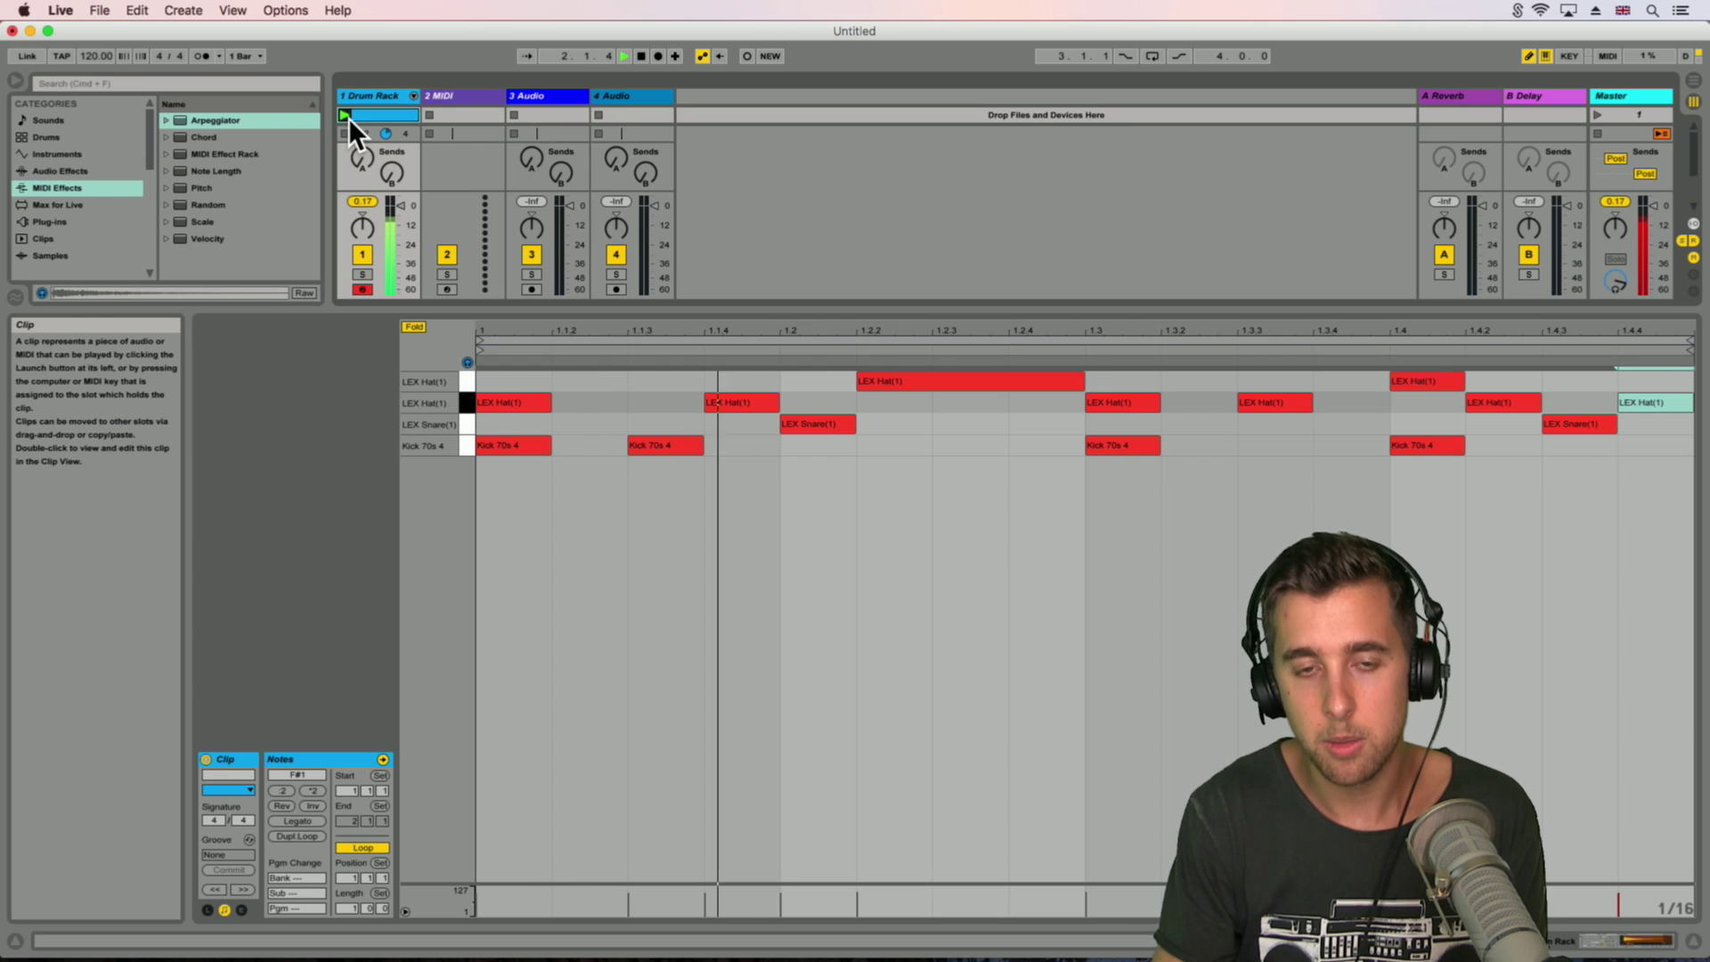
{"action": "left_click_drag", "start_coordinate": [488, 306], "coordinate": [541, 847]}
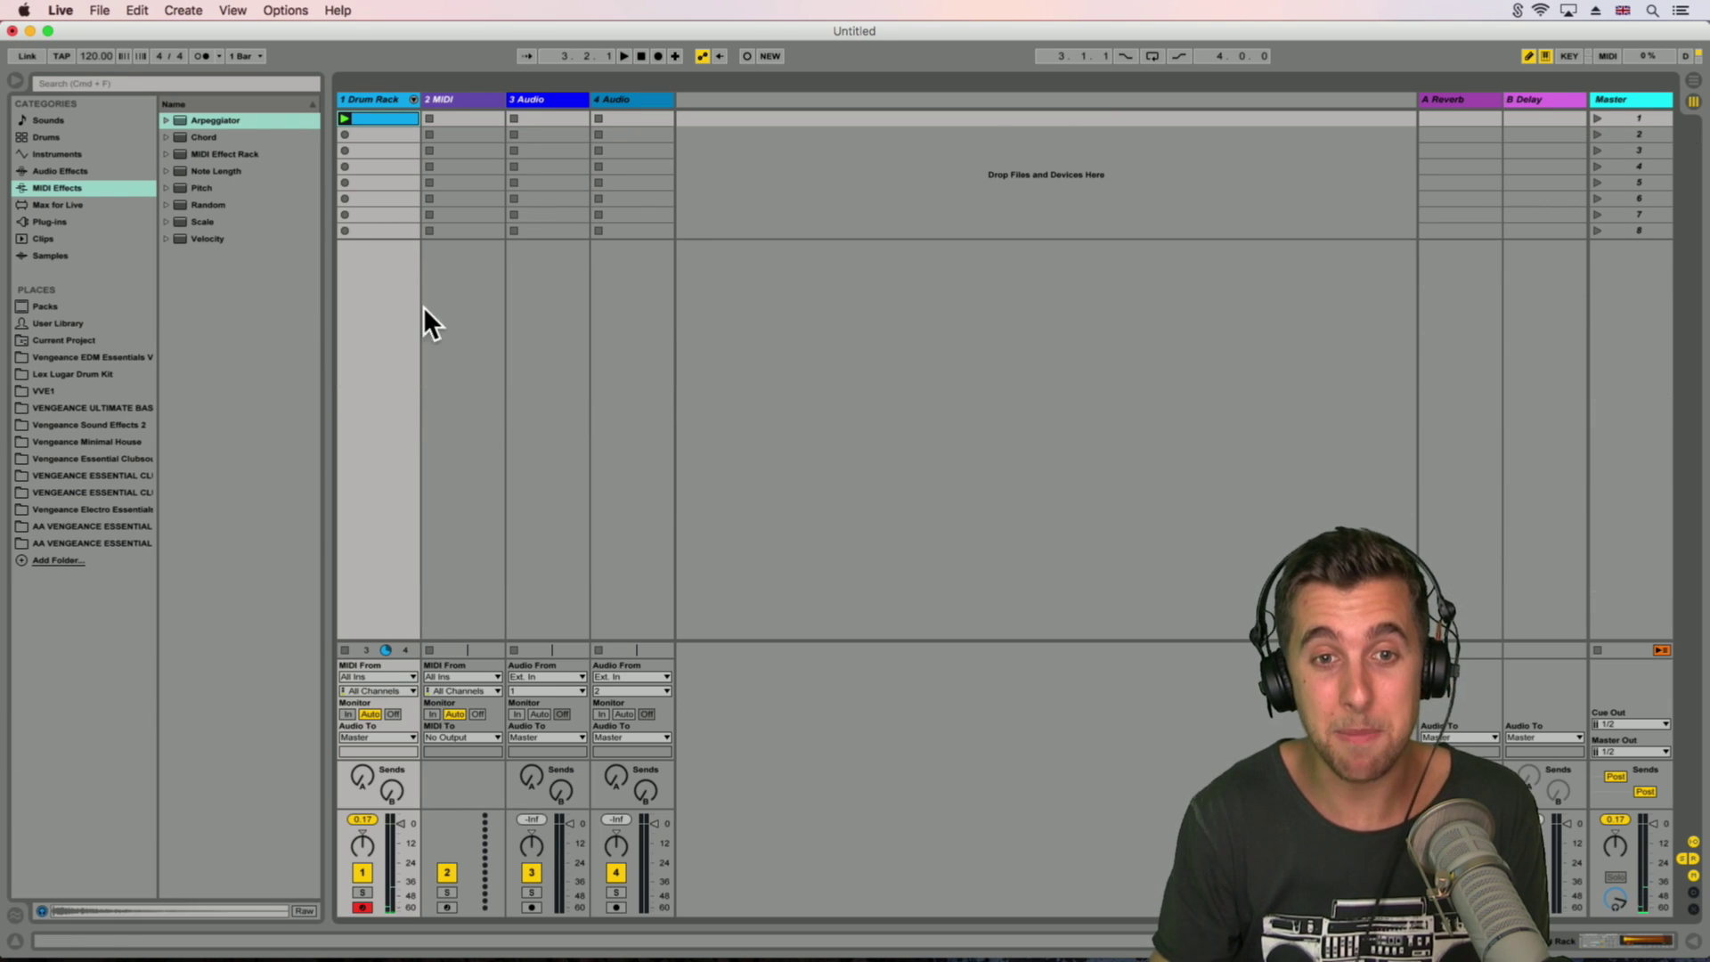
Step: Add a Ping Pong Delay audio effect to the snare pad of the Drum Rack
{"action": "double_click", "coordinate": [374, 99]}
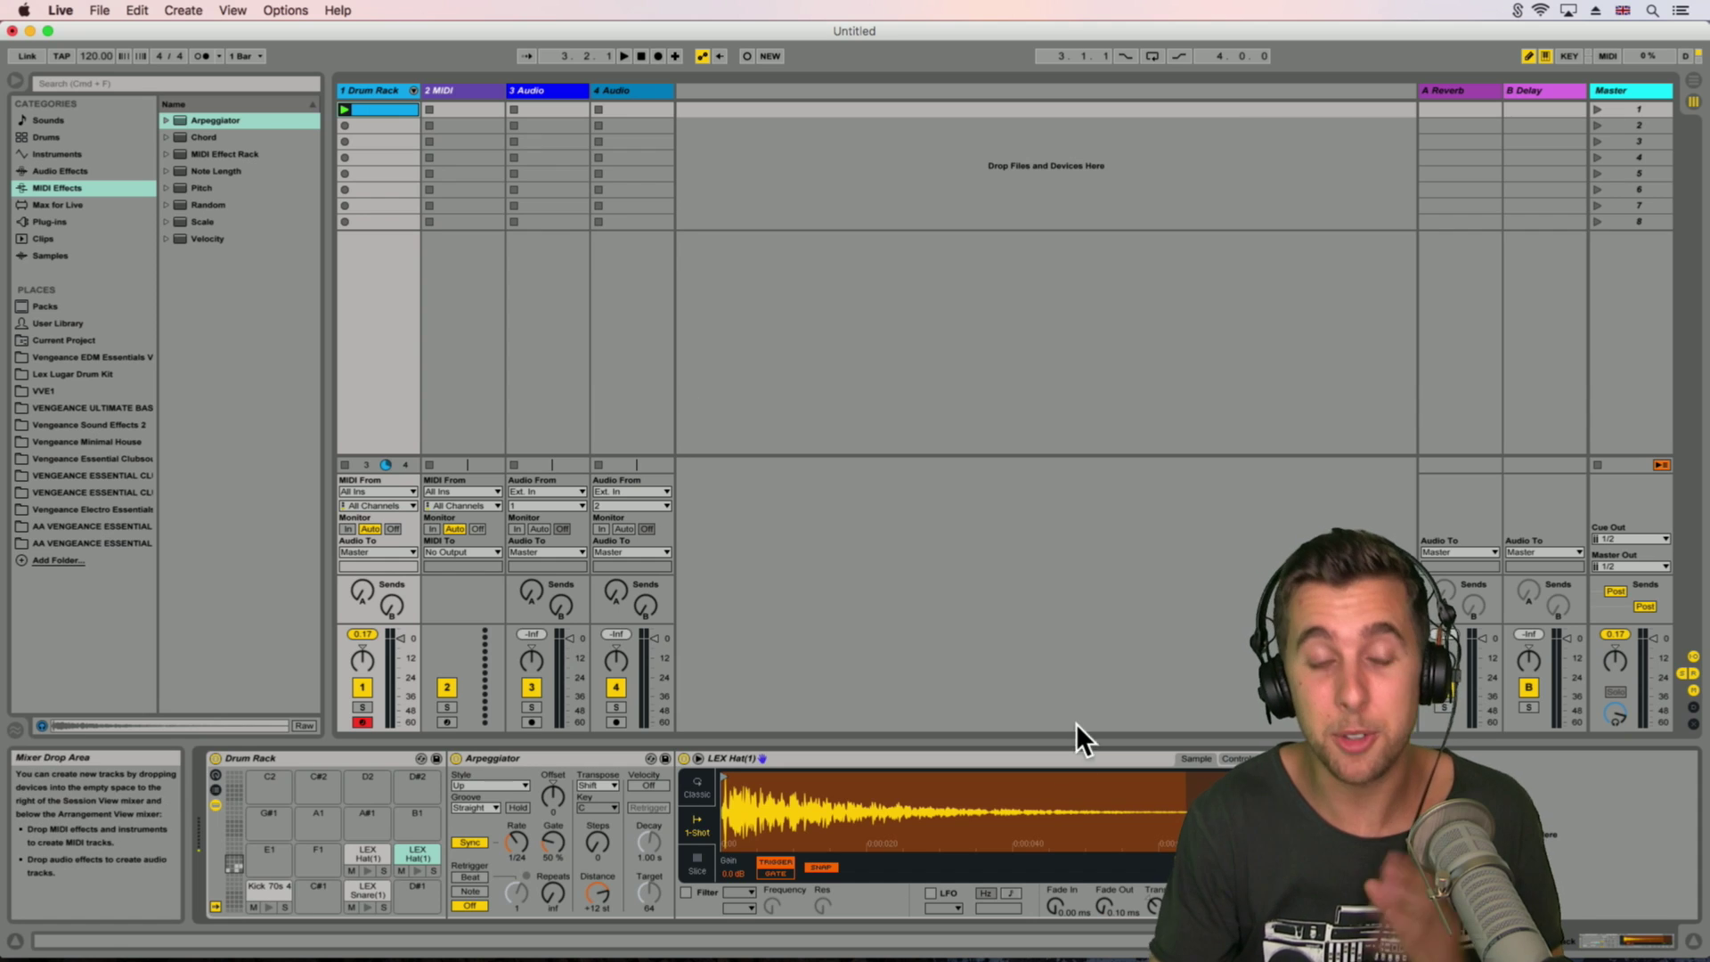
{"action": "left_click", "coordinate": [59, 169]}
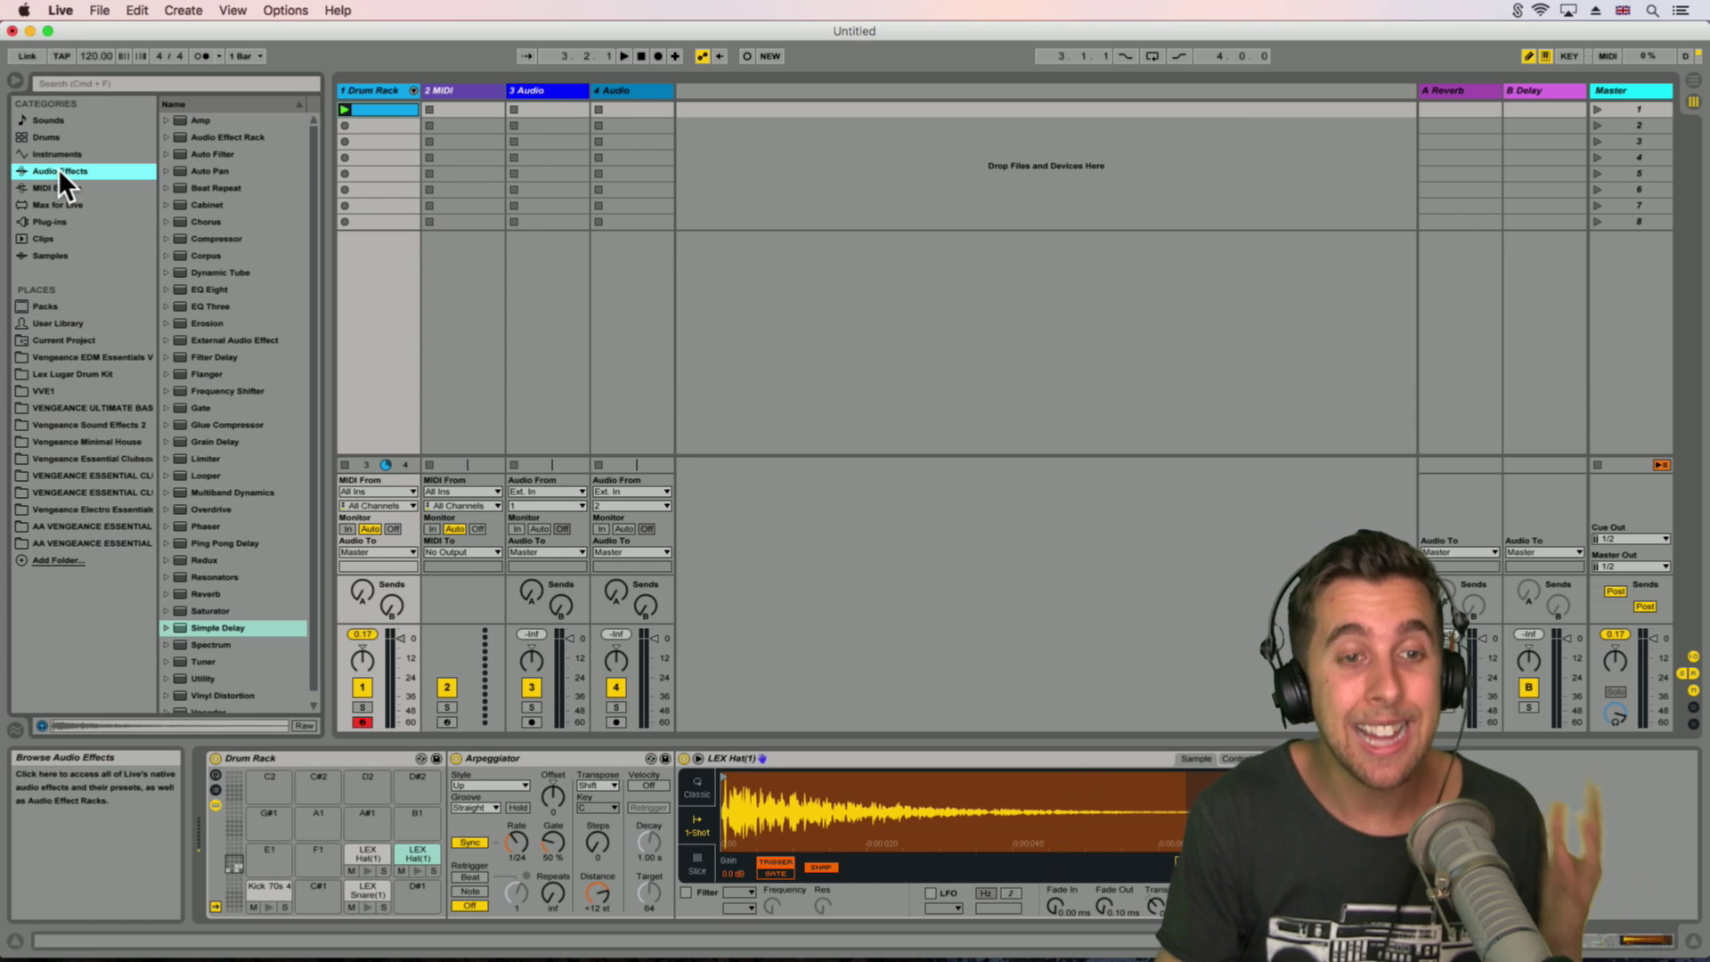
{"action": "left_click_drag", "start_coordinate": [216, 543], "coordinate": [356, 885]}
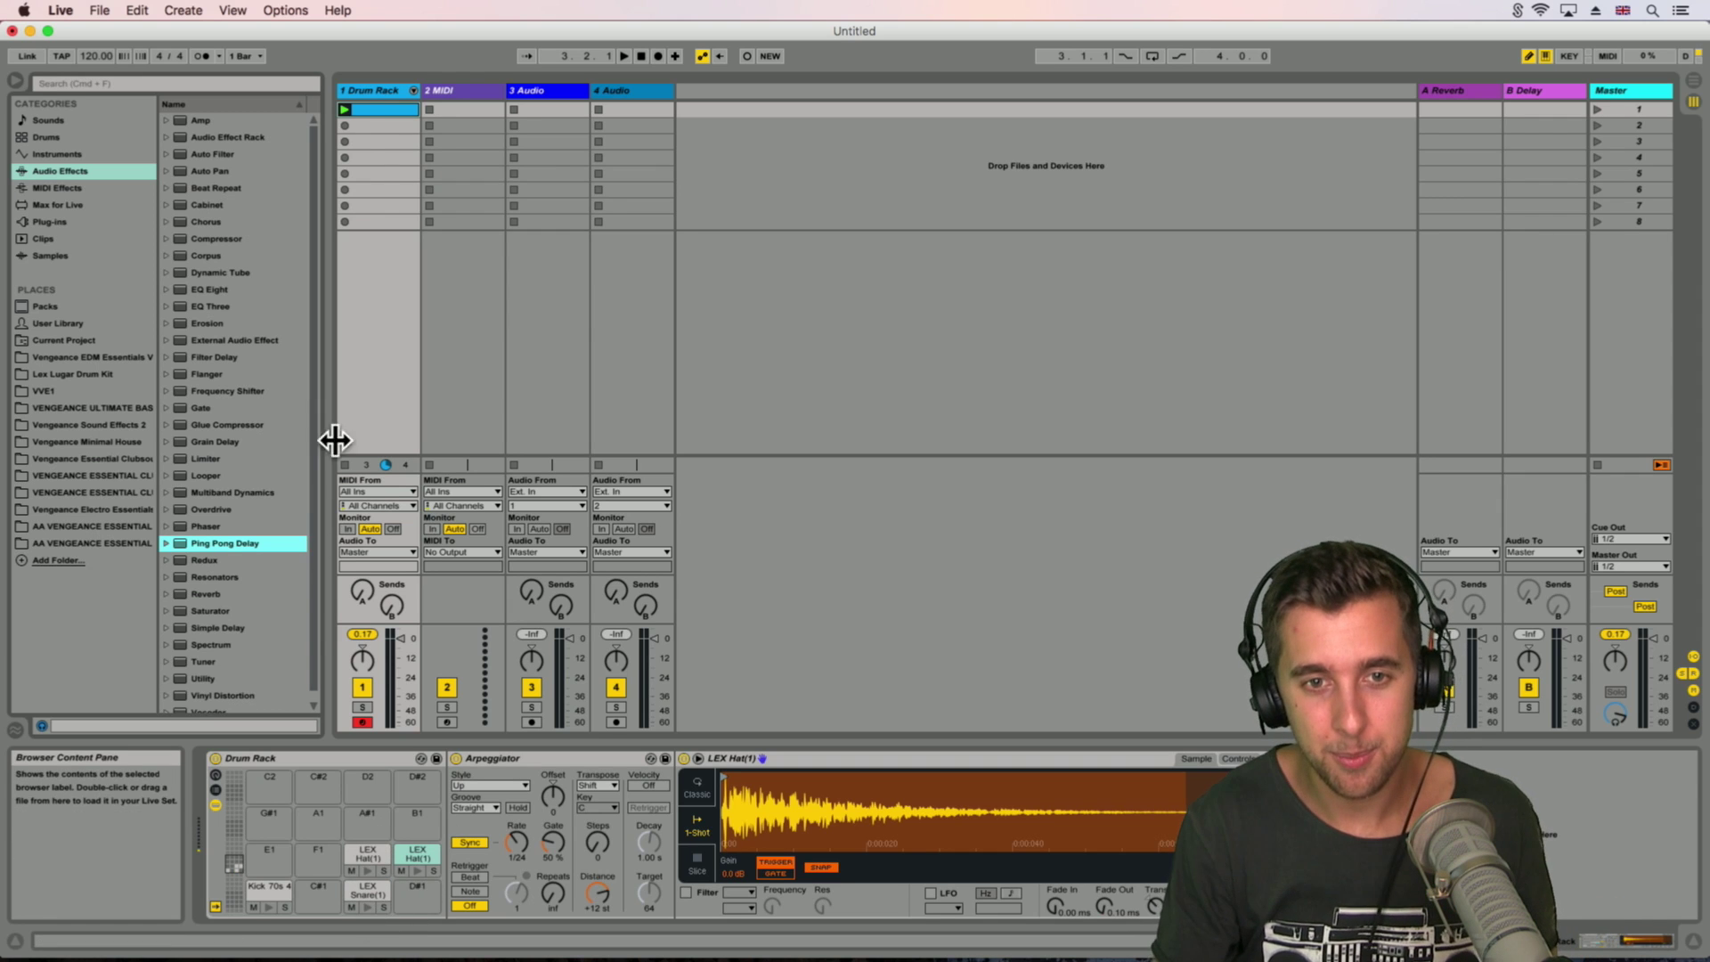
Step: While playing the beat, set the snare's Ping Pong Delay to 48% feedback and about 32% dry/wet
{"action": "left_click", "coordinate": [343, 110]}
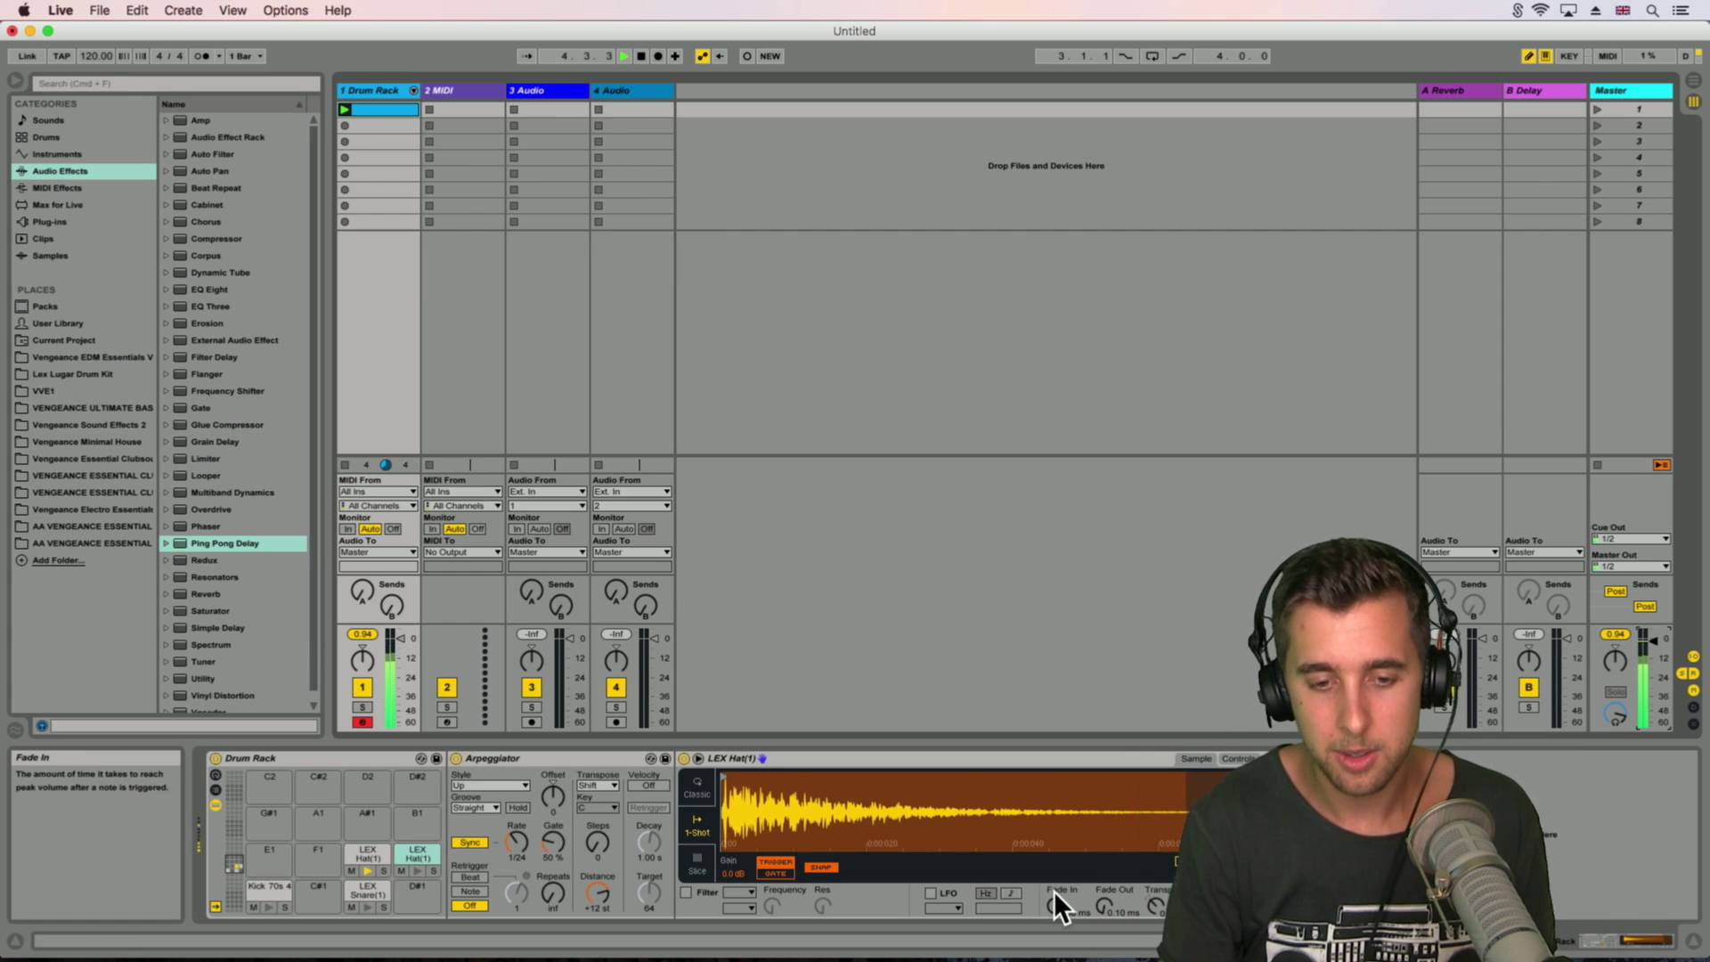
{"action": "left_click", "coordinate": [360, 894]}
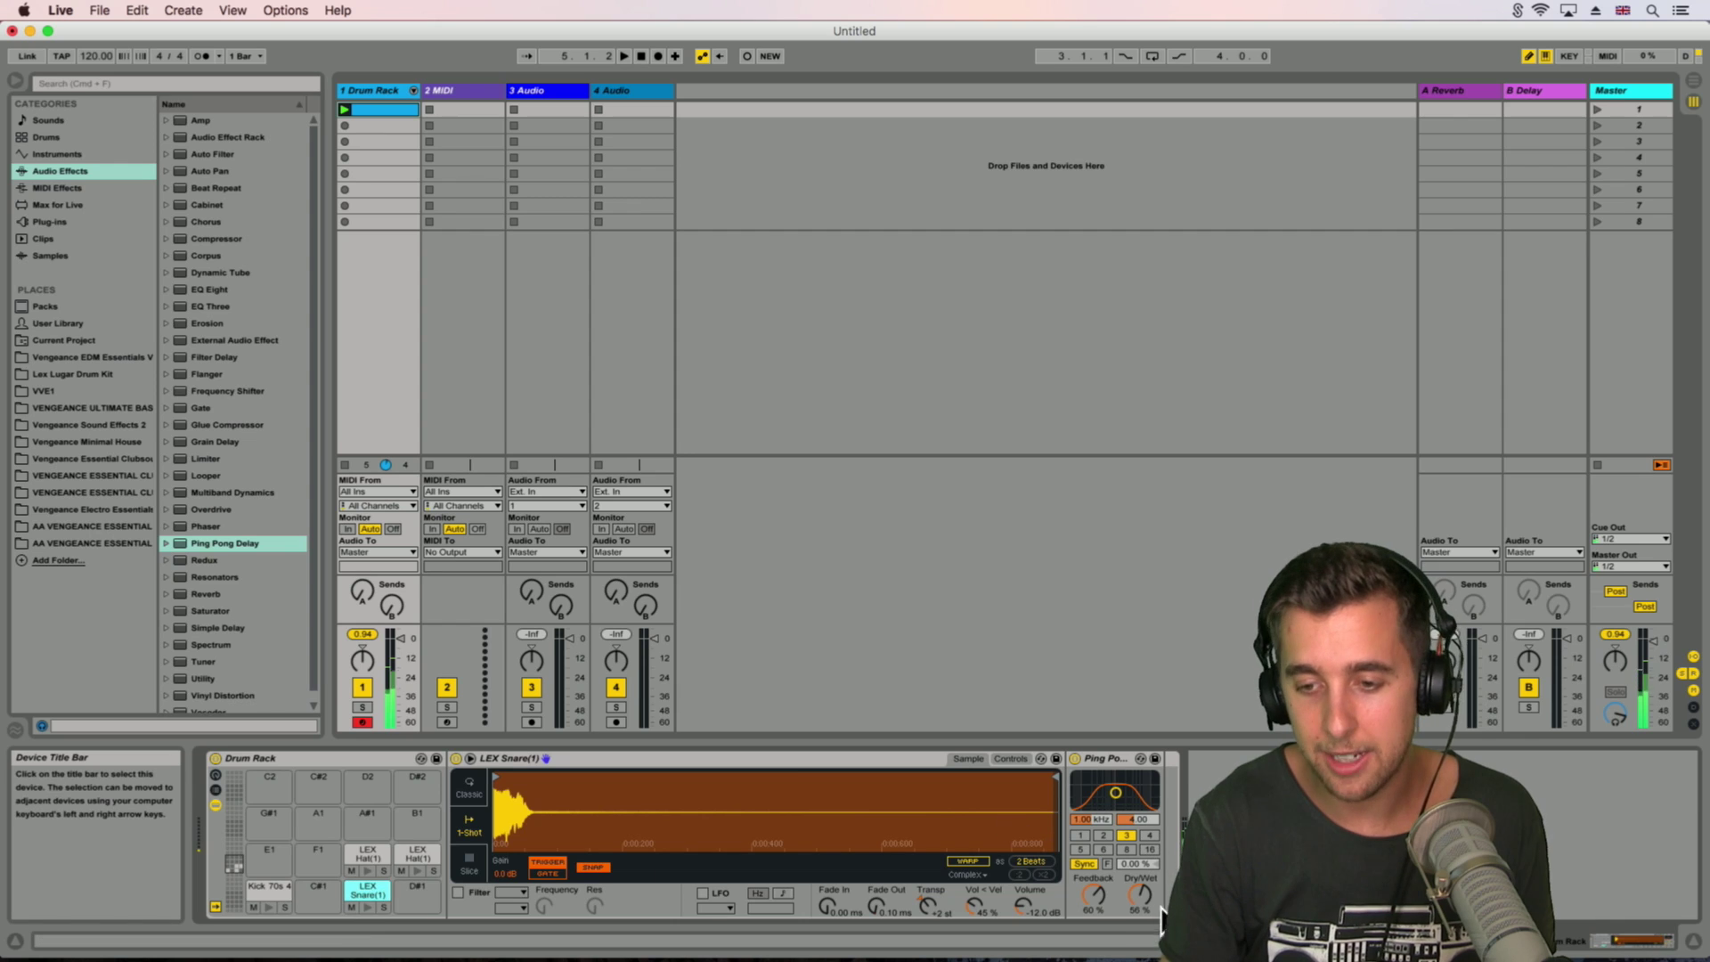
{"action": "left_click_drag", "start_coordinate": [1140, 894], "coordinate": [1140, 916]}
{"action": "key", "text": "space"}
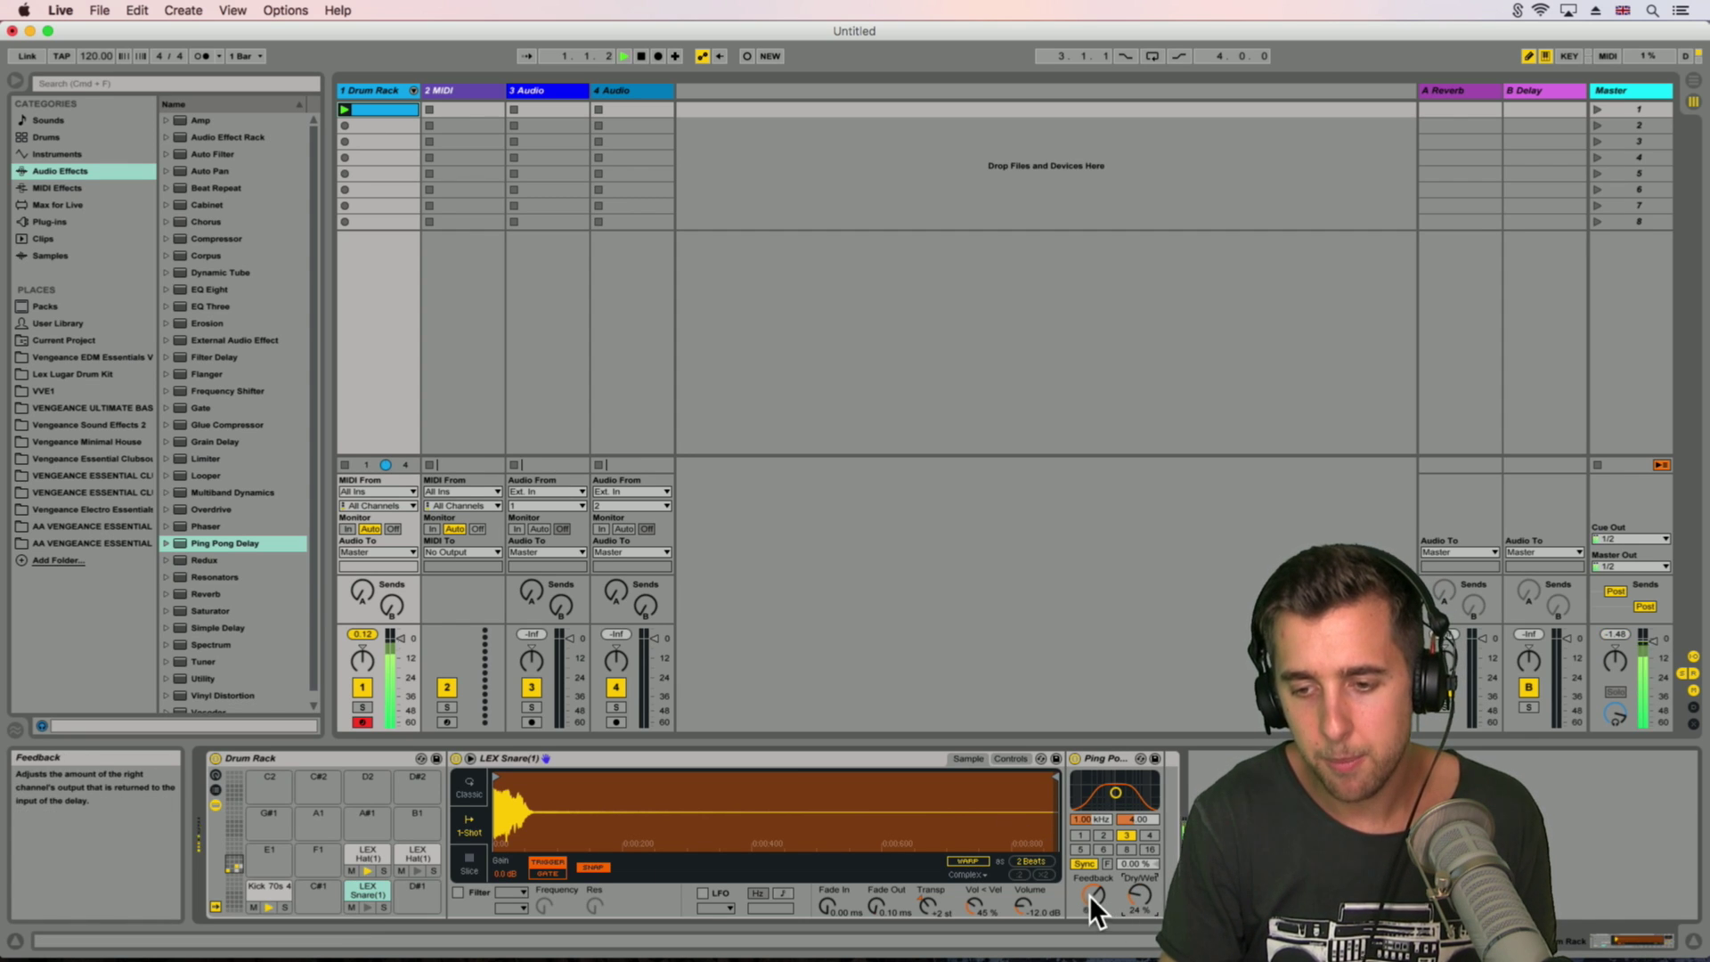
{"action": "left_click_drag", "start_coordinate": [1092, 895], "coordinate": [1139, 889]}
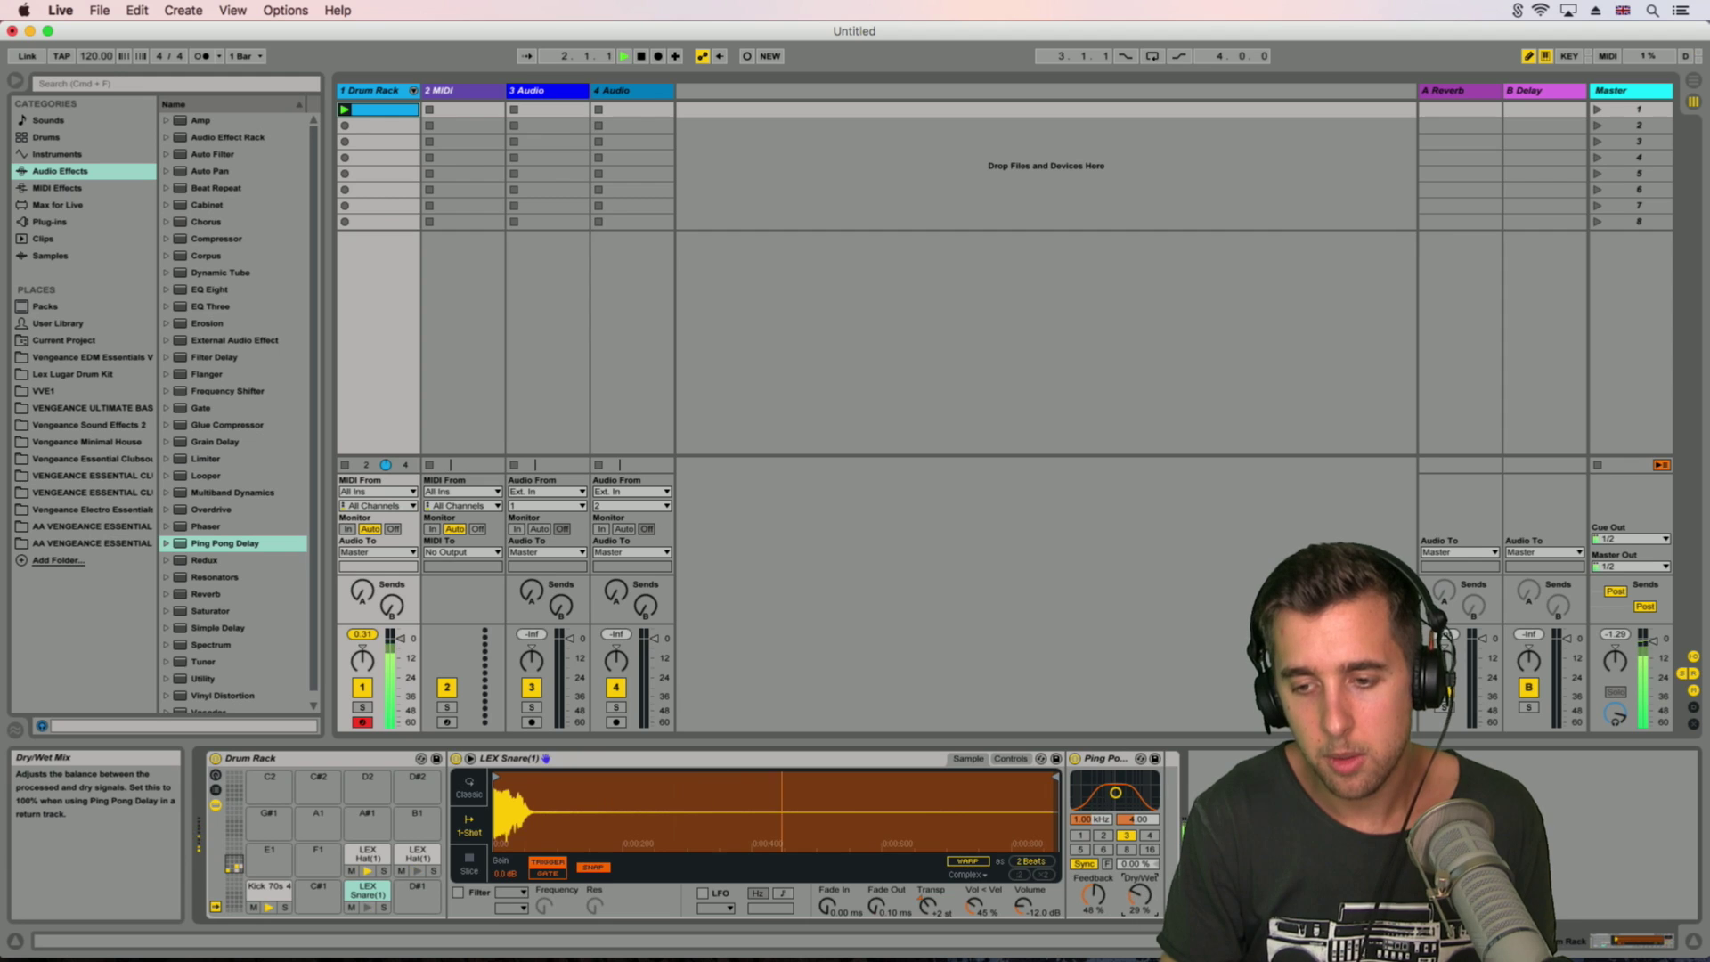
{"action": "key", "text": "space"}
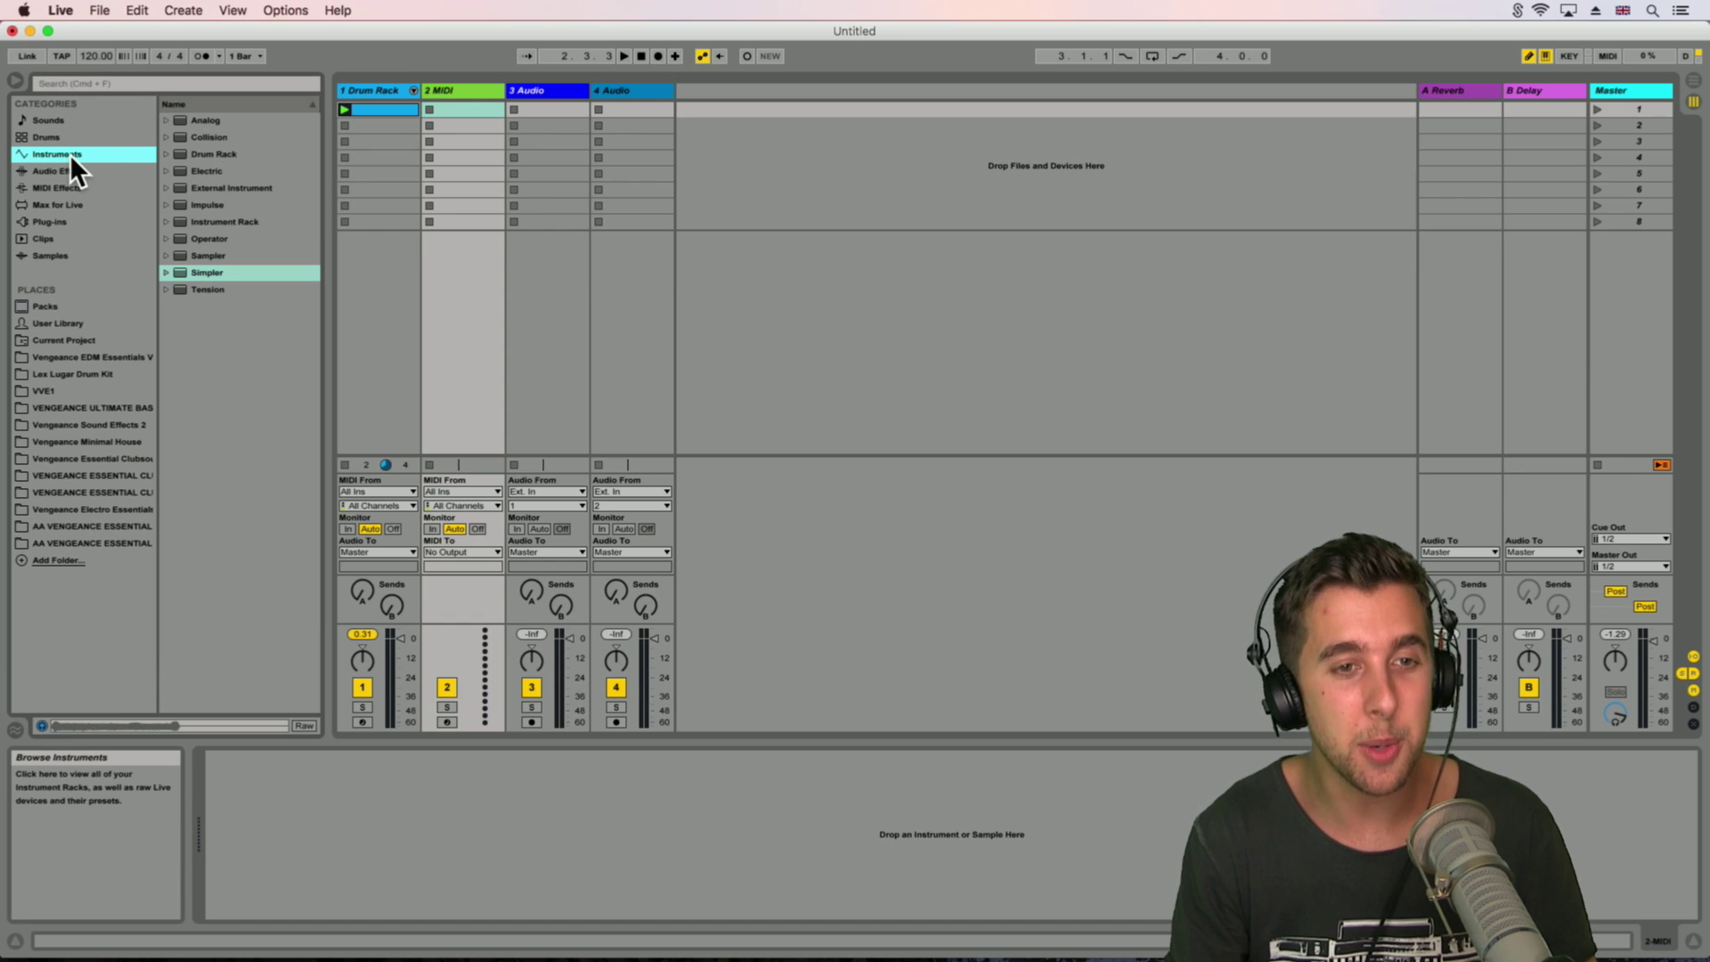
Step: Load Simpler onto the second MIDI track and put the sample Byte Sized - F#4.aif into it
{"action": "left_click_drag", "start_coordinate": [202, 274], "coordinate": [461, 90]}
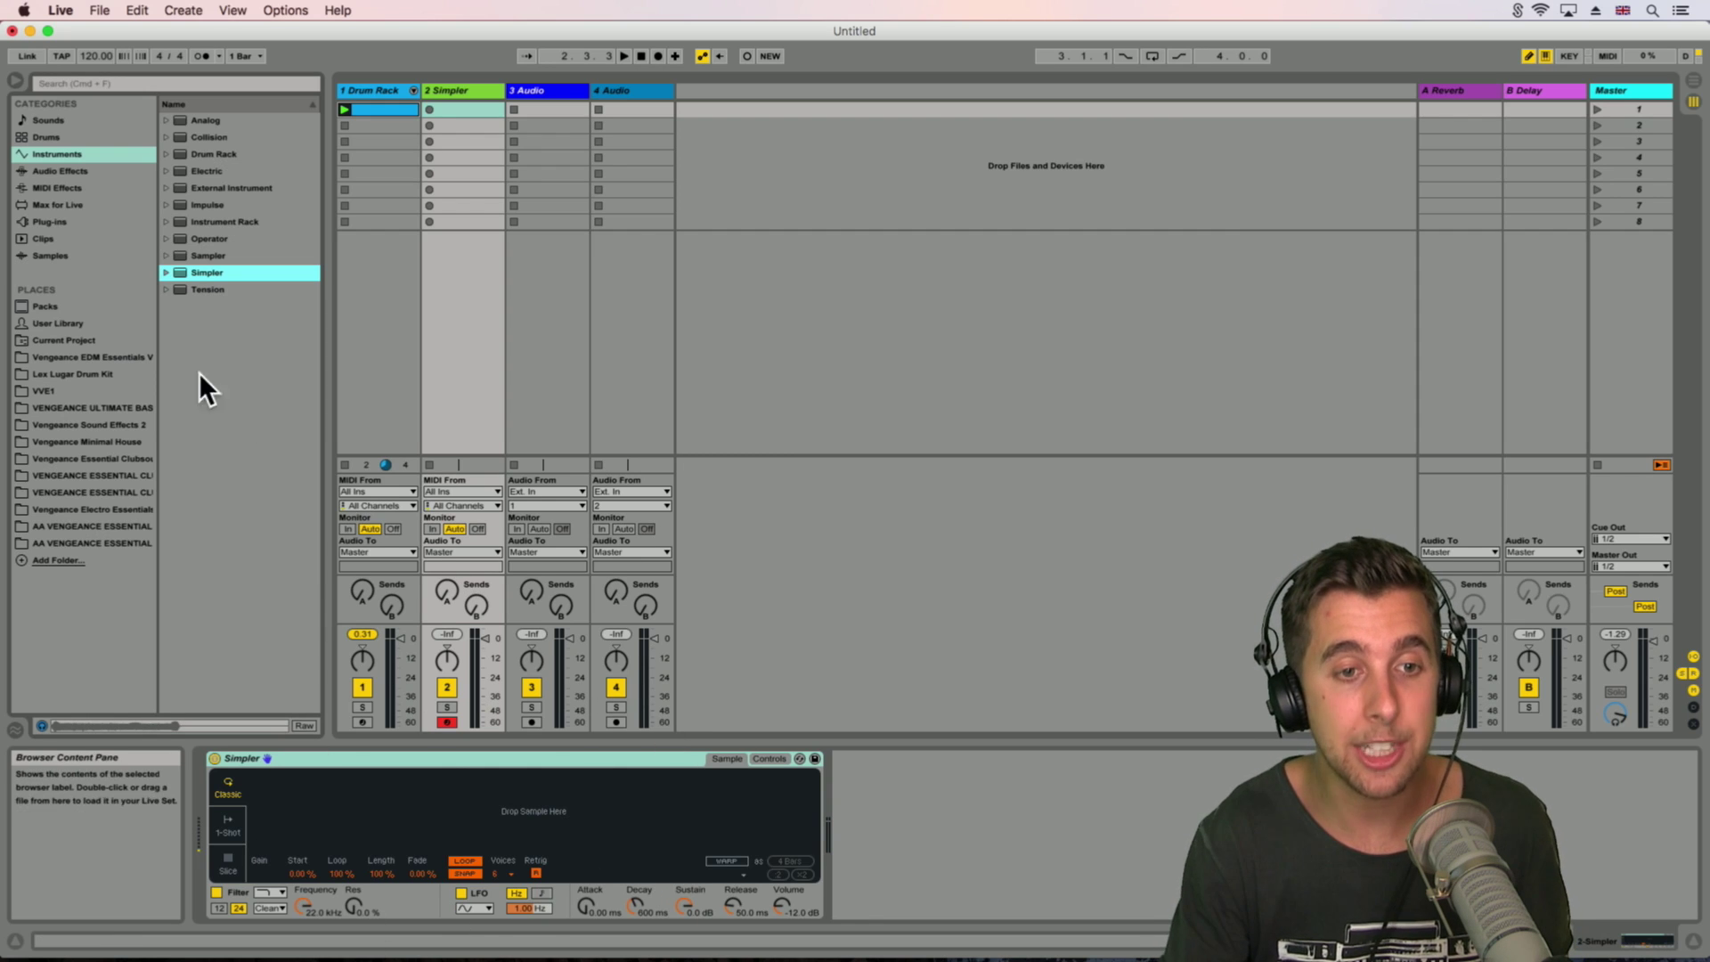
{"action": "left_click", "coordinate": [55, 258]}
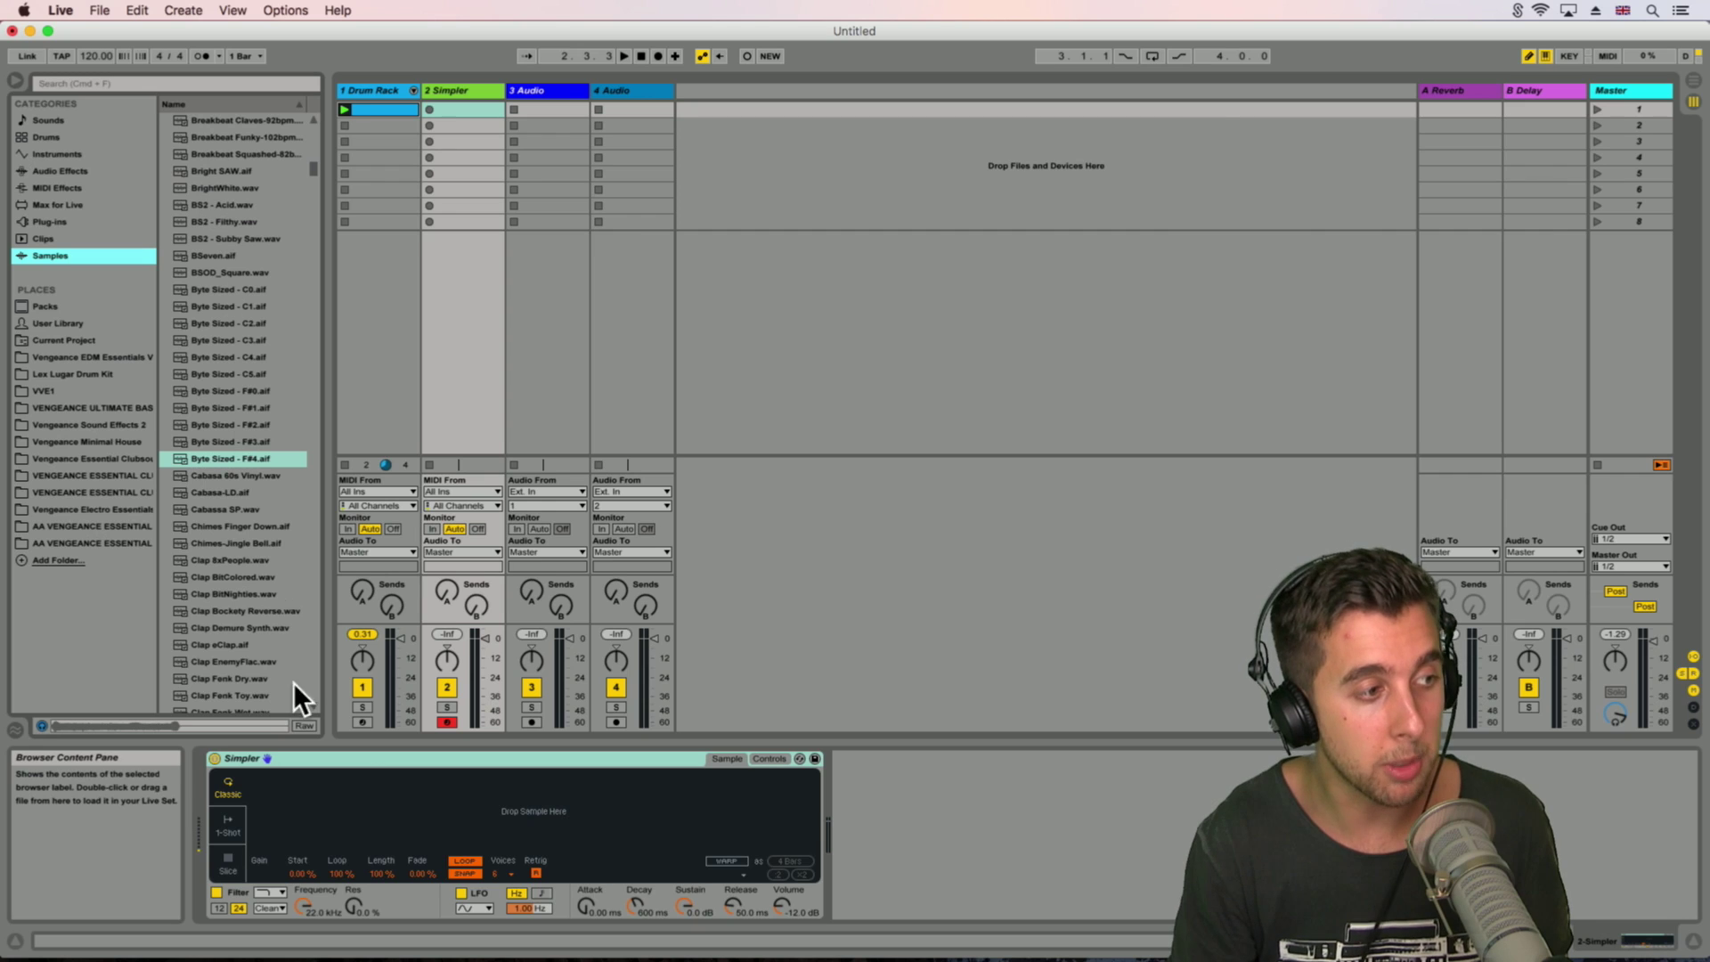
{"action": "left_click_drag", "start_coordinate": [201, 456], "coordinate": [565, 846]}
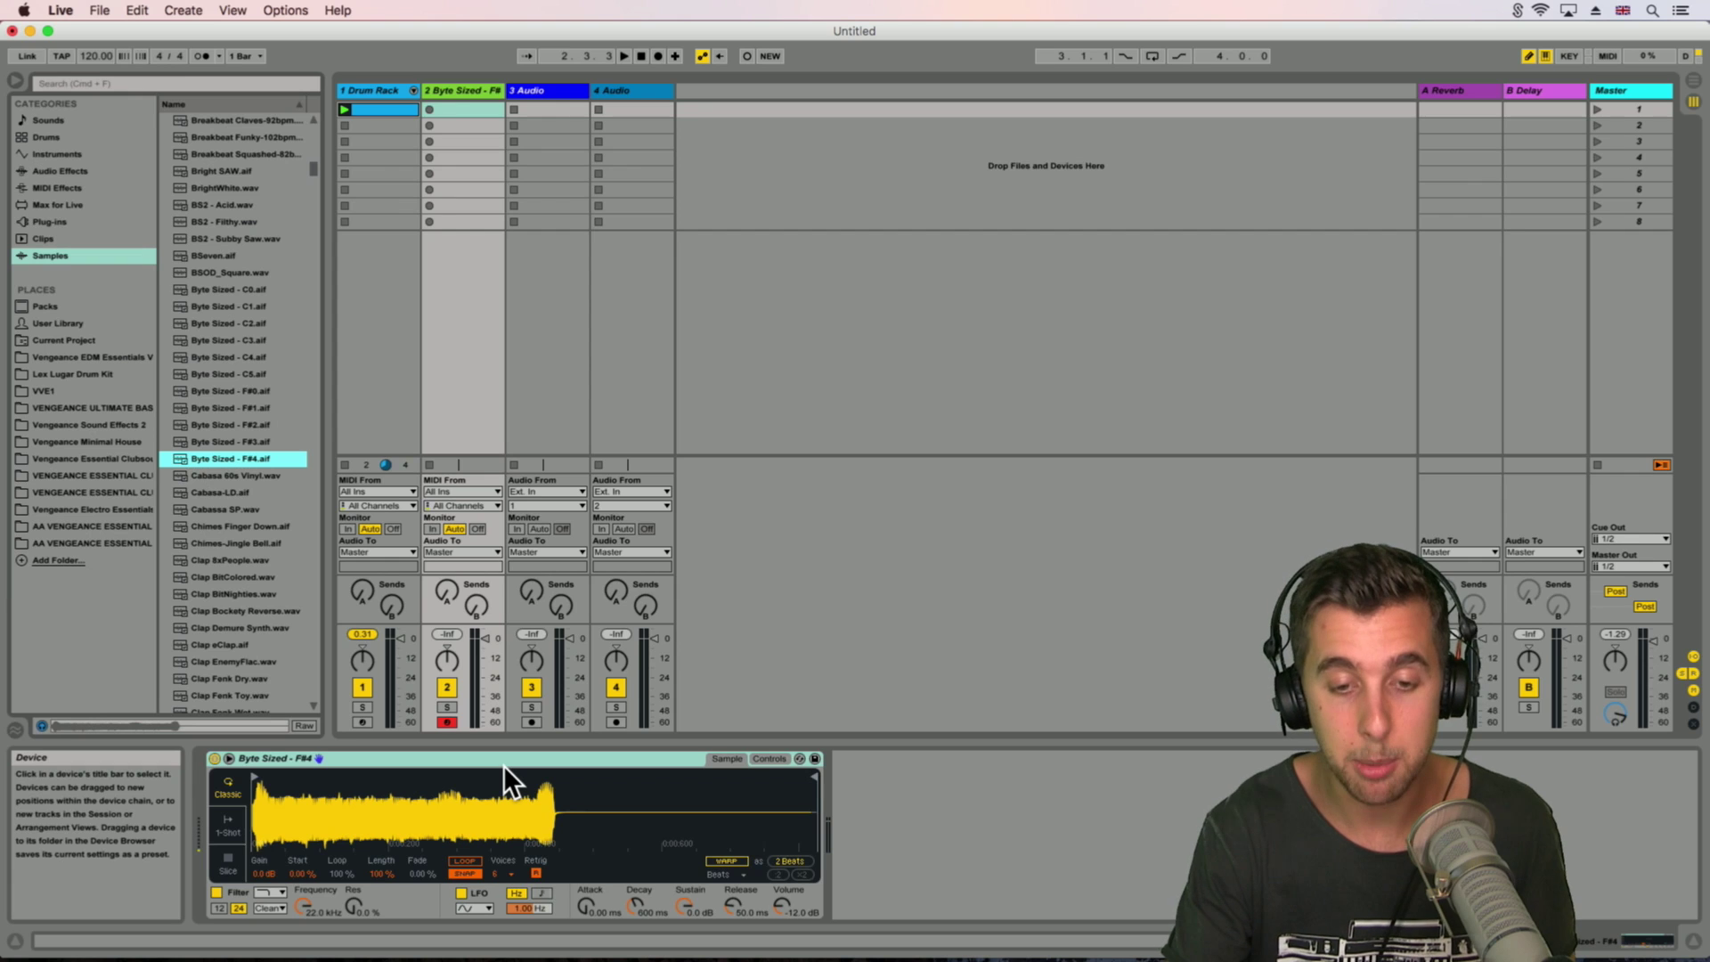
Step: Audition the sample with a few notes and raise Simpler's attack to 97.1 ms
{"action": "key", "text": "a"}
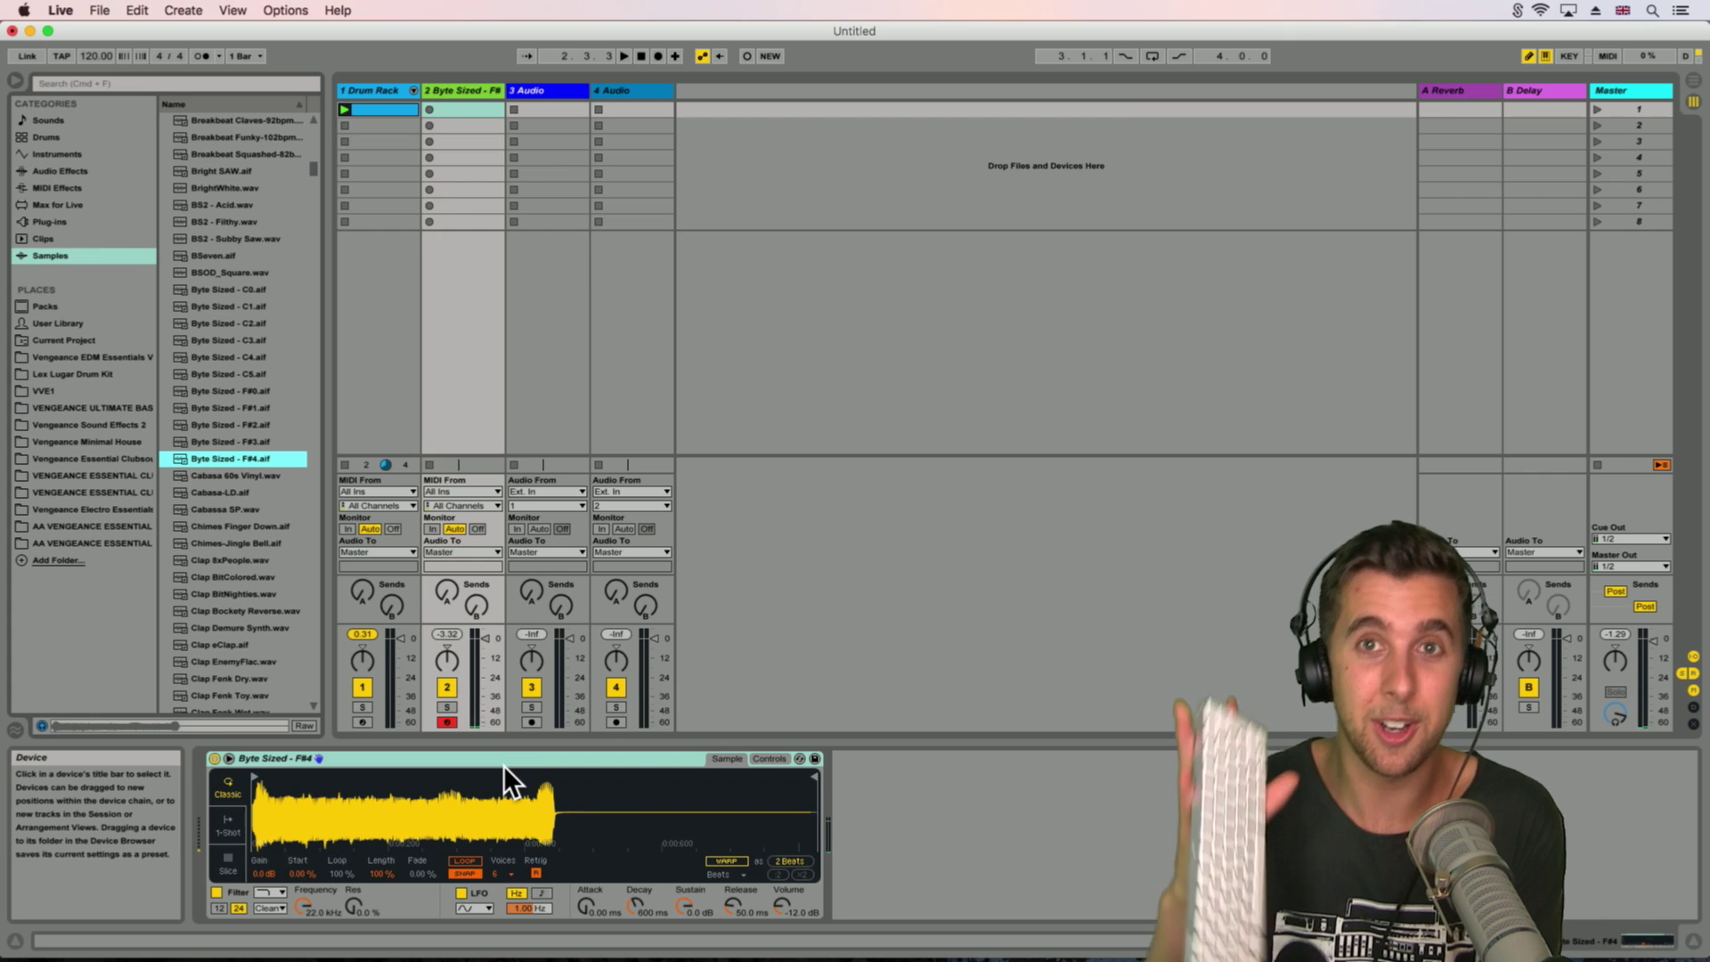
{"action": "key", "text": "a"}
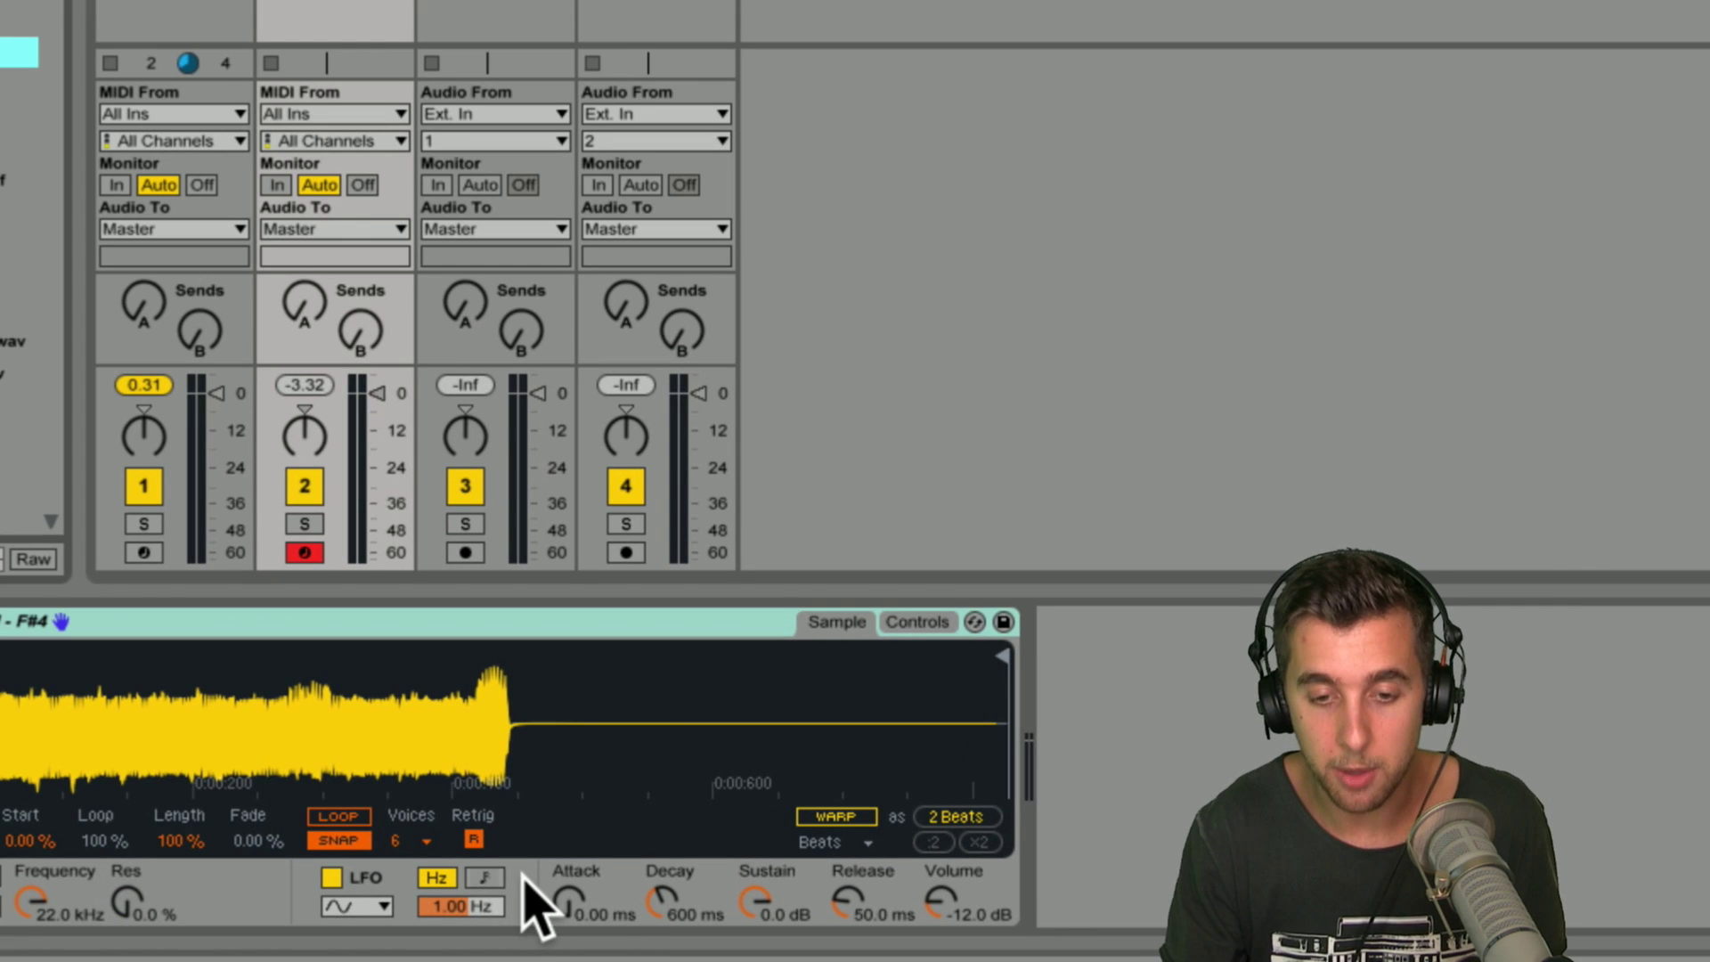
{"action": "left_click_drag", "start_coordinate": [563, 917], "coordinate": [569, 847]}
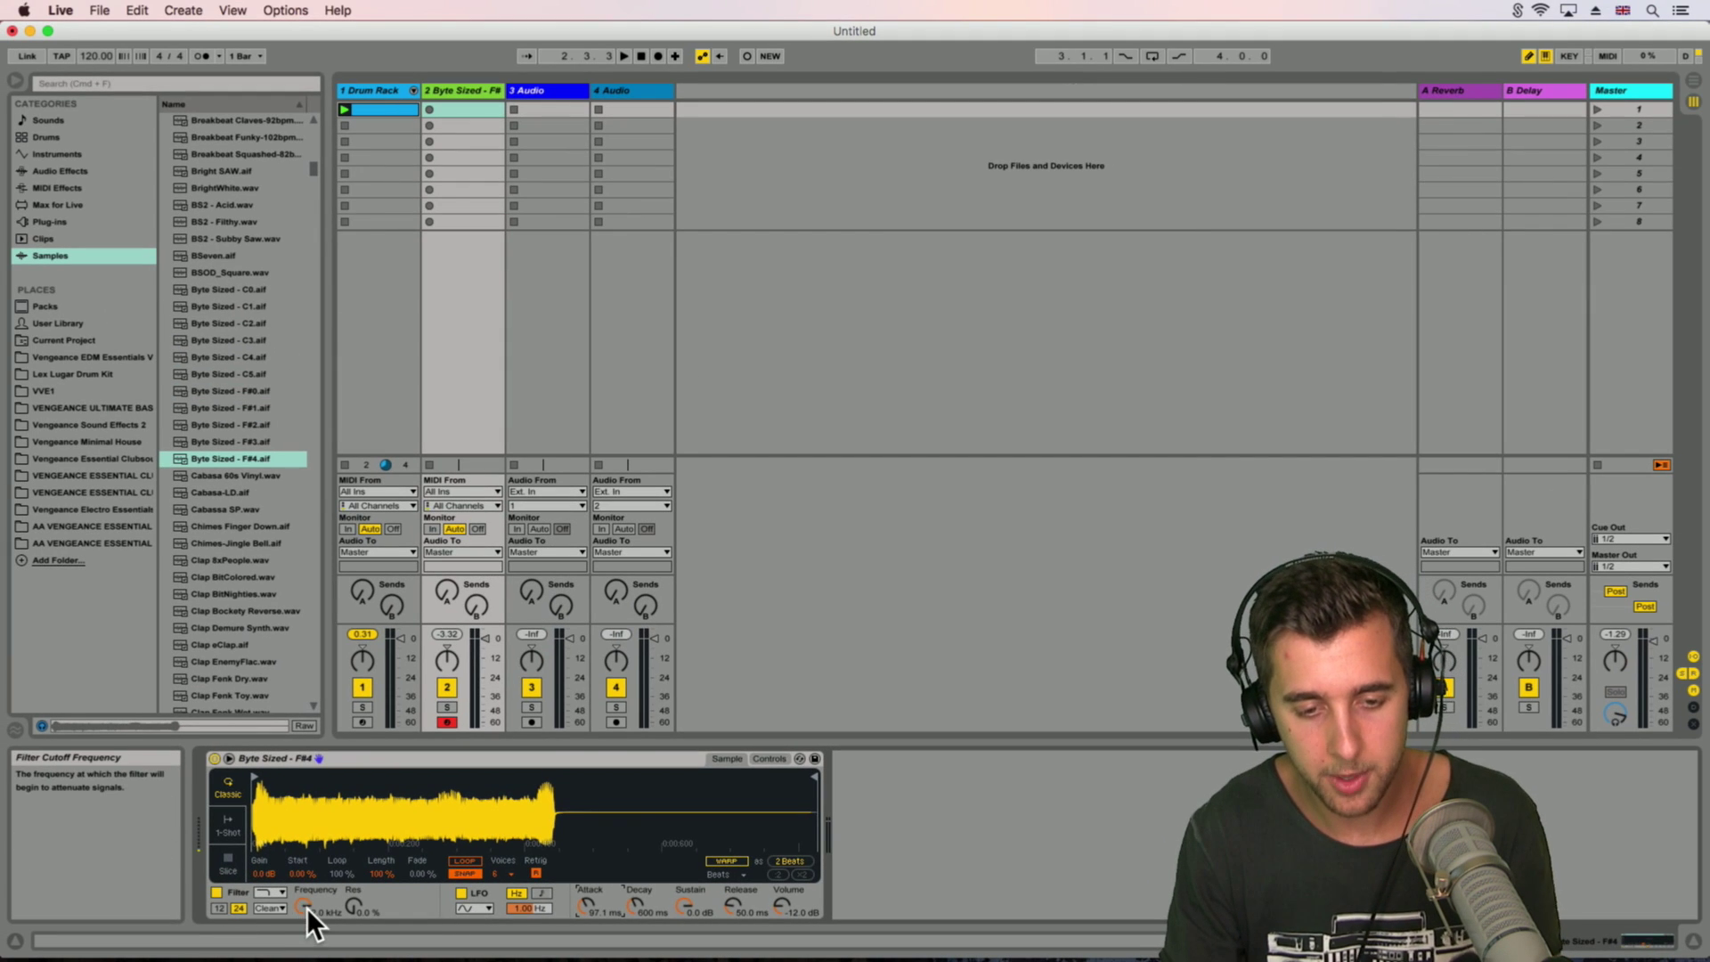
Step: Try lowering Simpler's filter cutoff, then switch to the bandpass filter and sweep its cutoff down to about 1 kHz
{"action": "mouse_move", "coordinate": [306, 907]}
{"action": "left_mouse_down"}
{"action": "mouse_move", "coordinate": [307, 944]}
{"action": "mouse_move", "coordinate": [307, 877]}
{"action": "left_mouse_up"}
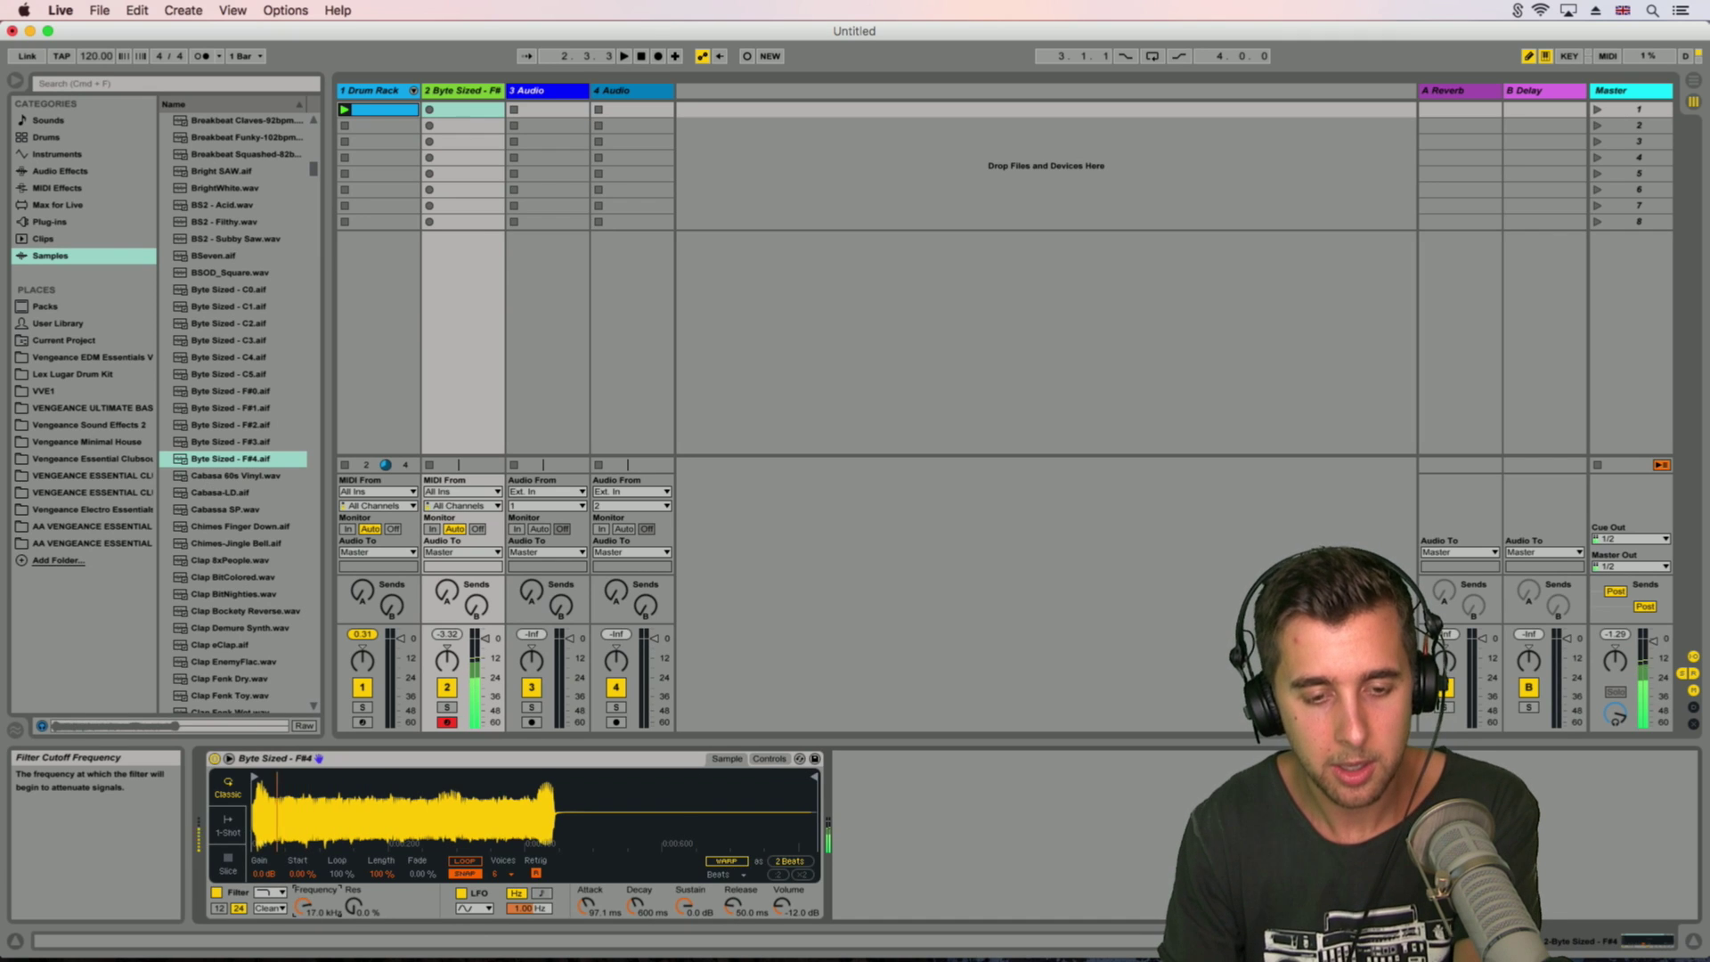
{"action": "left_click", "coordinate": [264, 890]}
{"action": "left_click", "coordinate": [270, 851]}
{"action": "left_click_drag", "start_coordinate": [296, 904], "coordinate": [296, 921]}
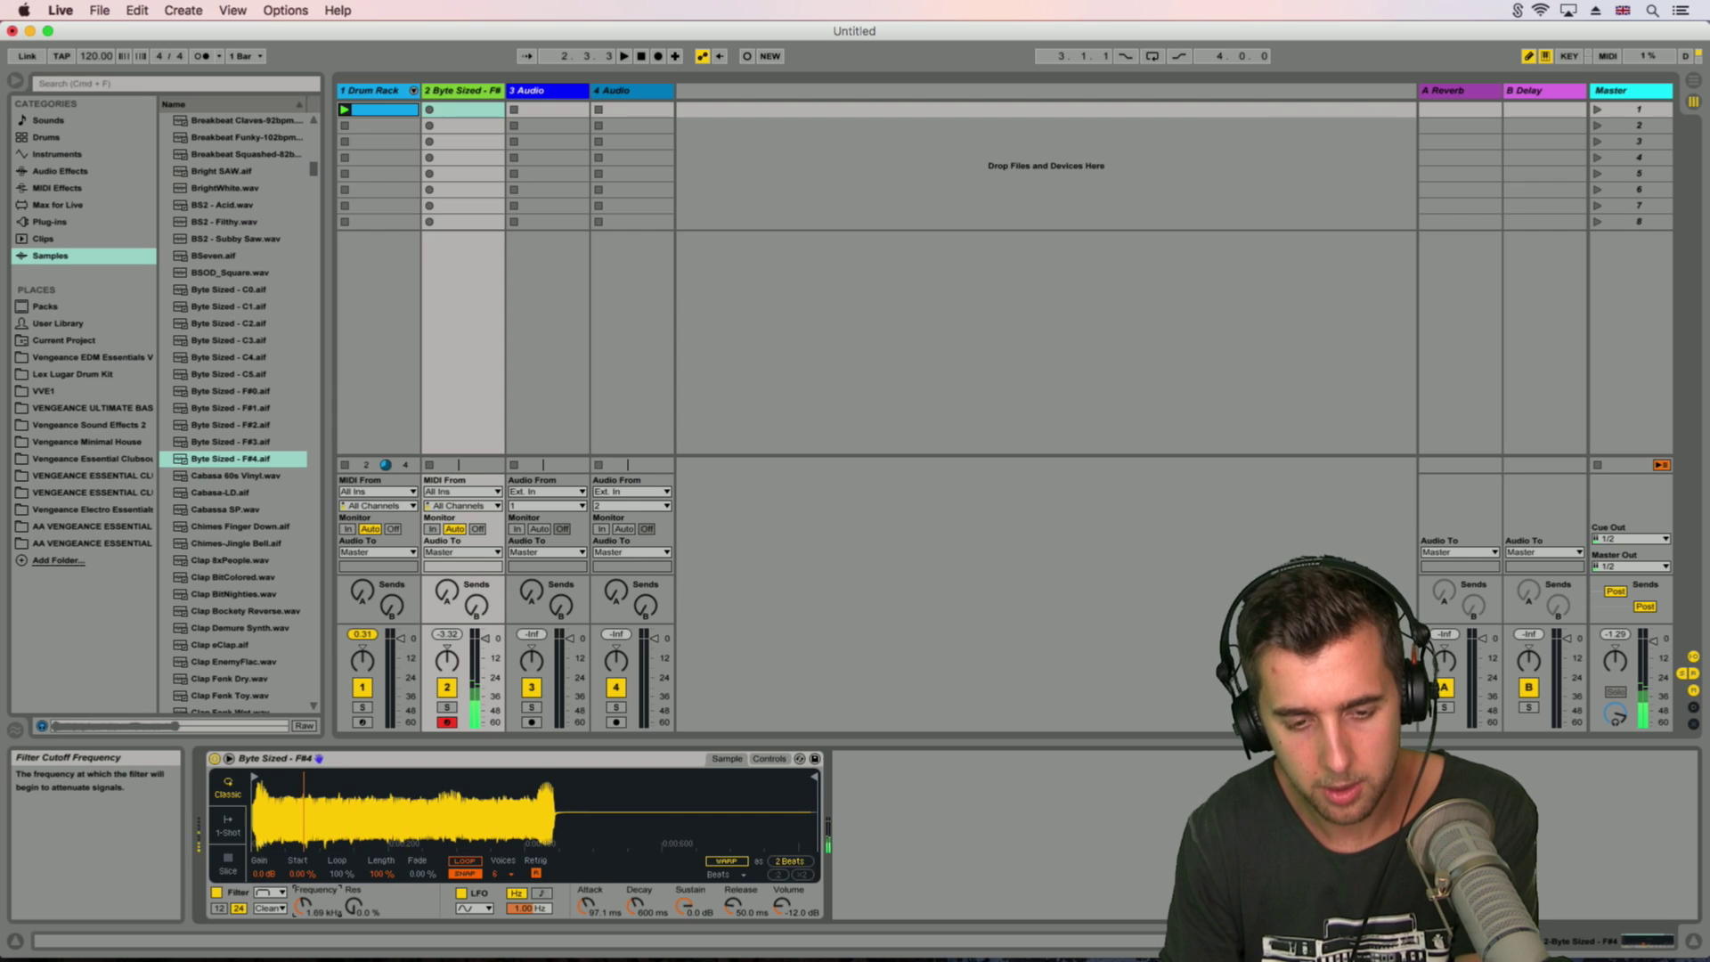
Step: Switch Simpler's filter to the notch type and lower its cutoff to 1.95 kHz
{"action": "left_click", "coordinate": [272, 891]}
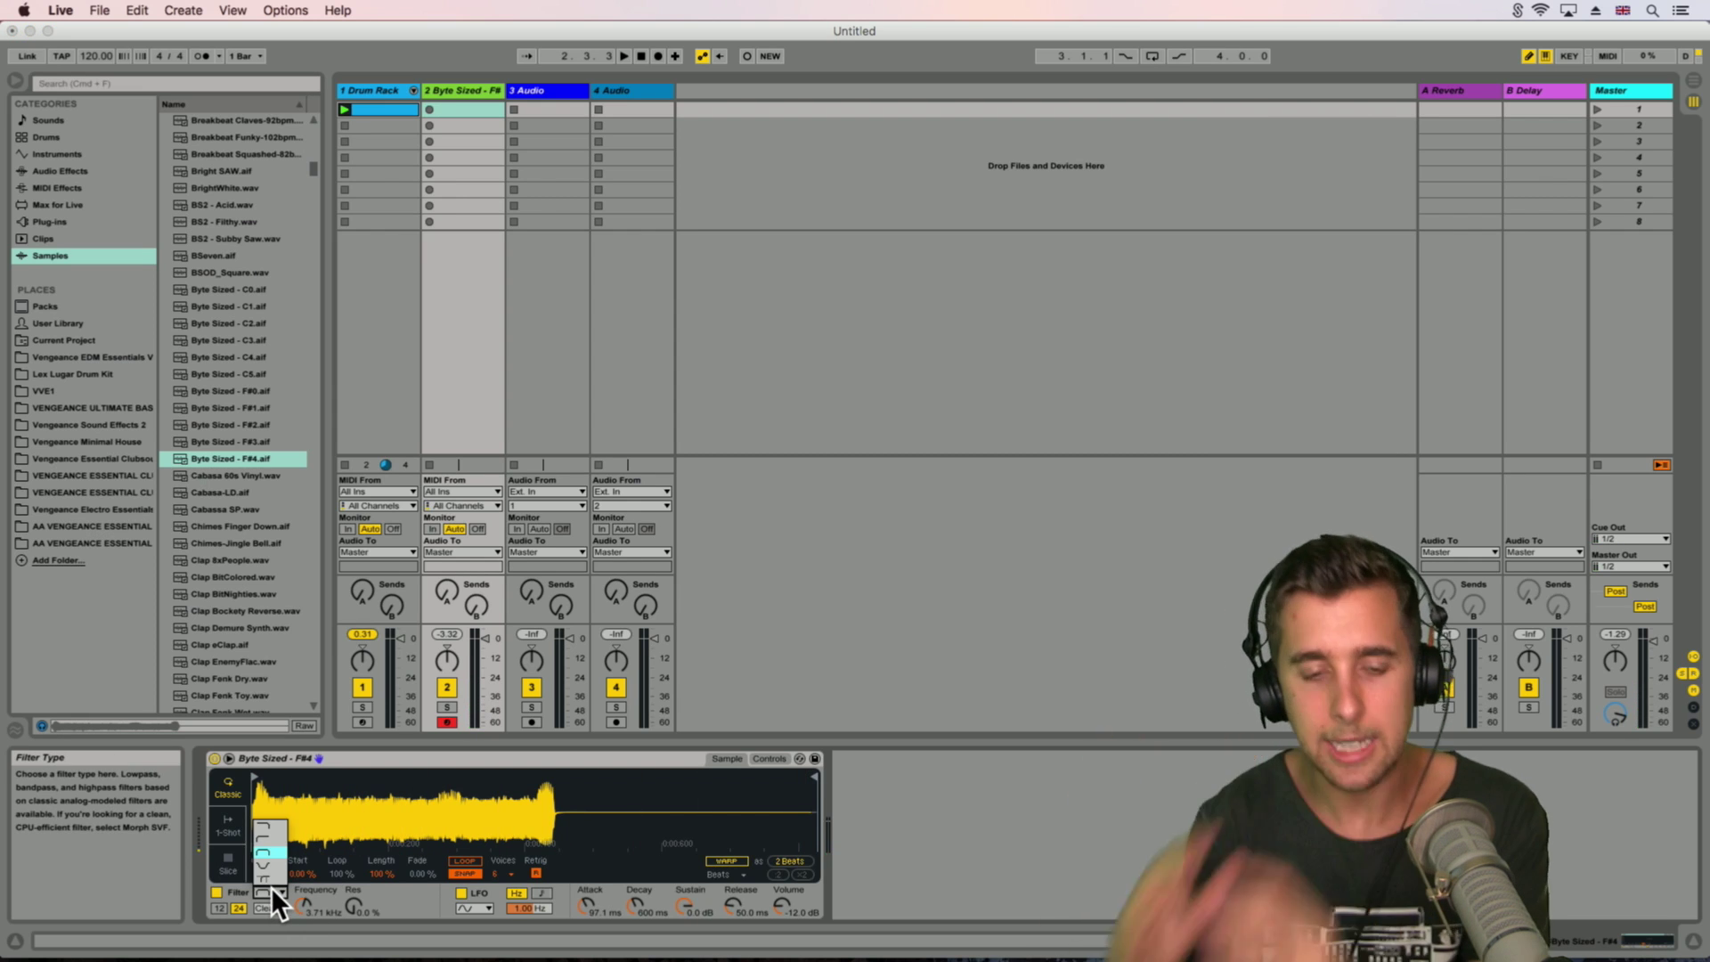
{"action": "left_click", "coordinate": [263, 864]}
{"action": "left_click_drag", "start_coordinate": [308, 905], "coordinate": [308, 932]}
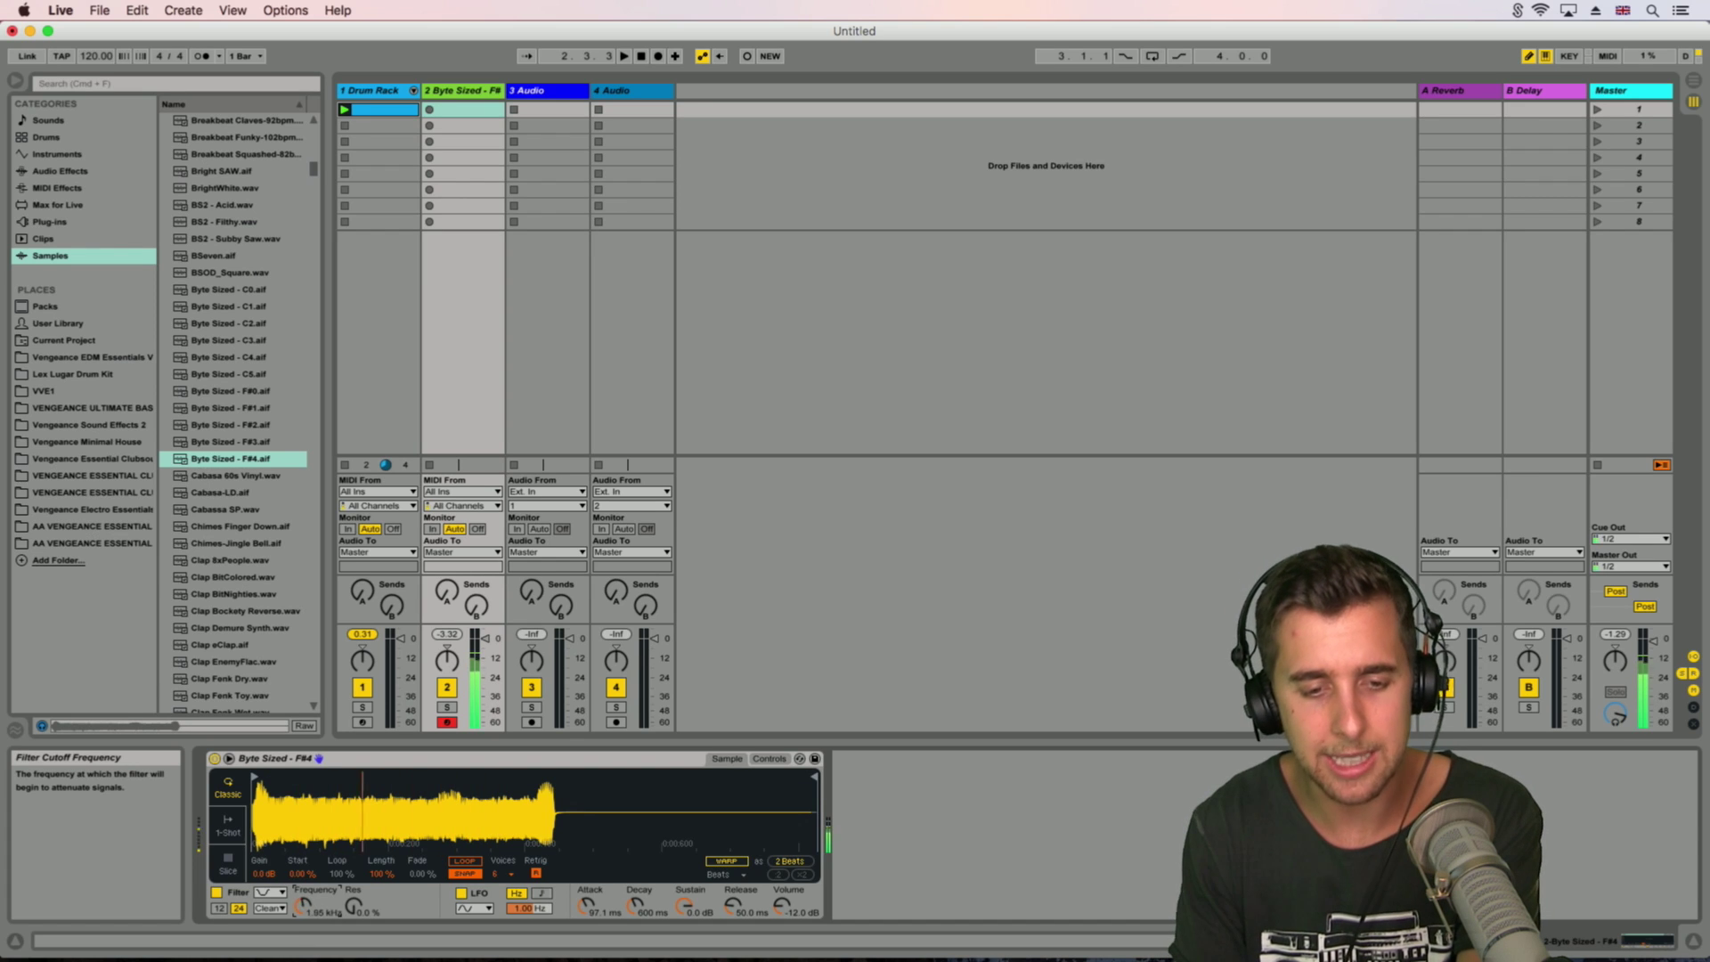
Step: Return Simpler's filter to lowpass and adjust its resonance and cutoff frequency
{"action": "left_click", "coordinate": [274, 891]}
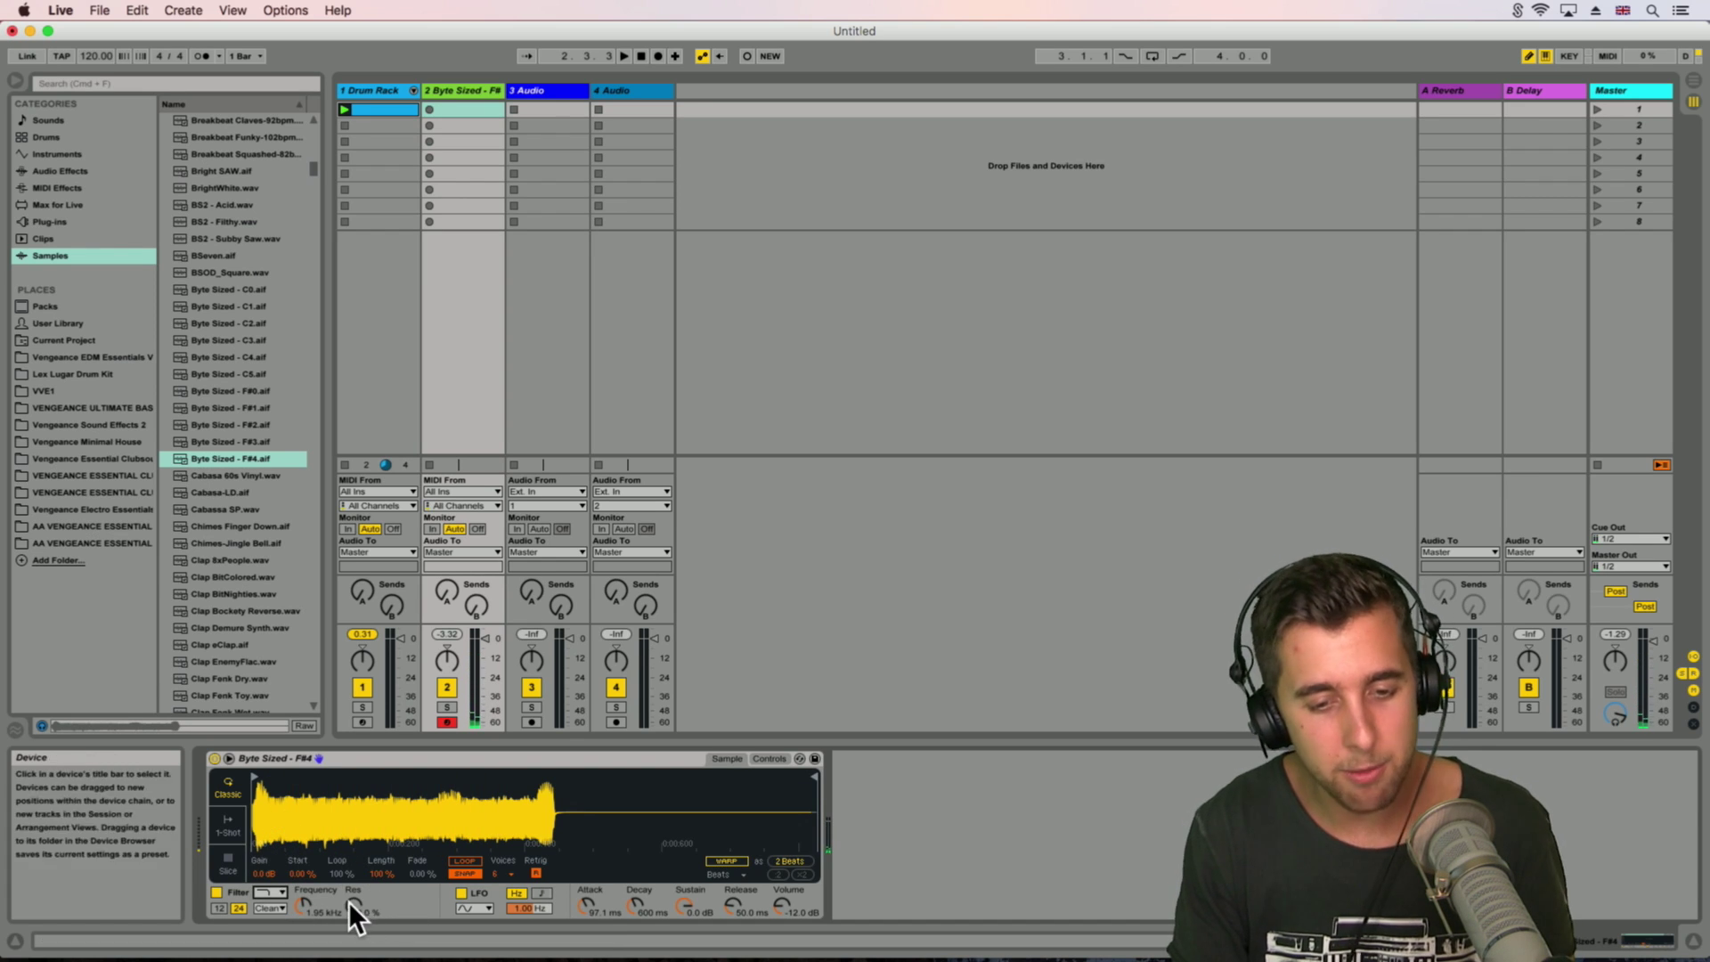
{"action": "left_click_drag", "start_coordinate": [352, 904], "coordinate": [352, 878]}
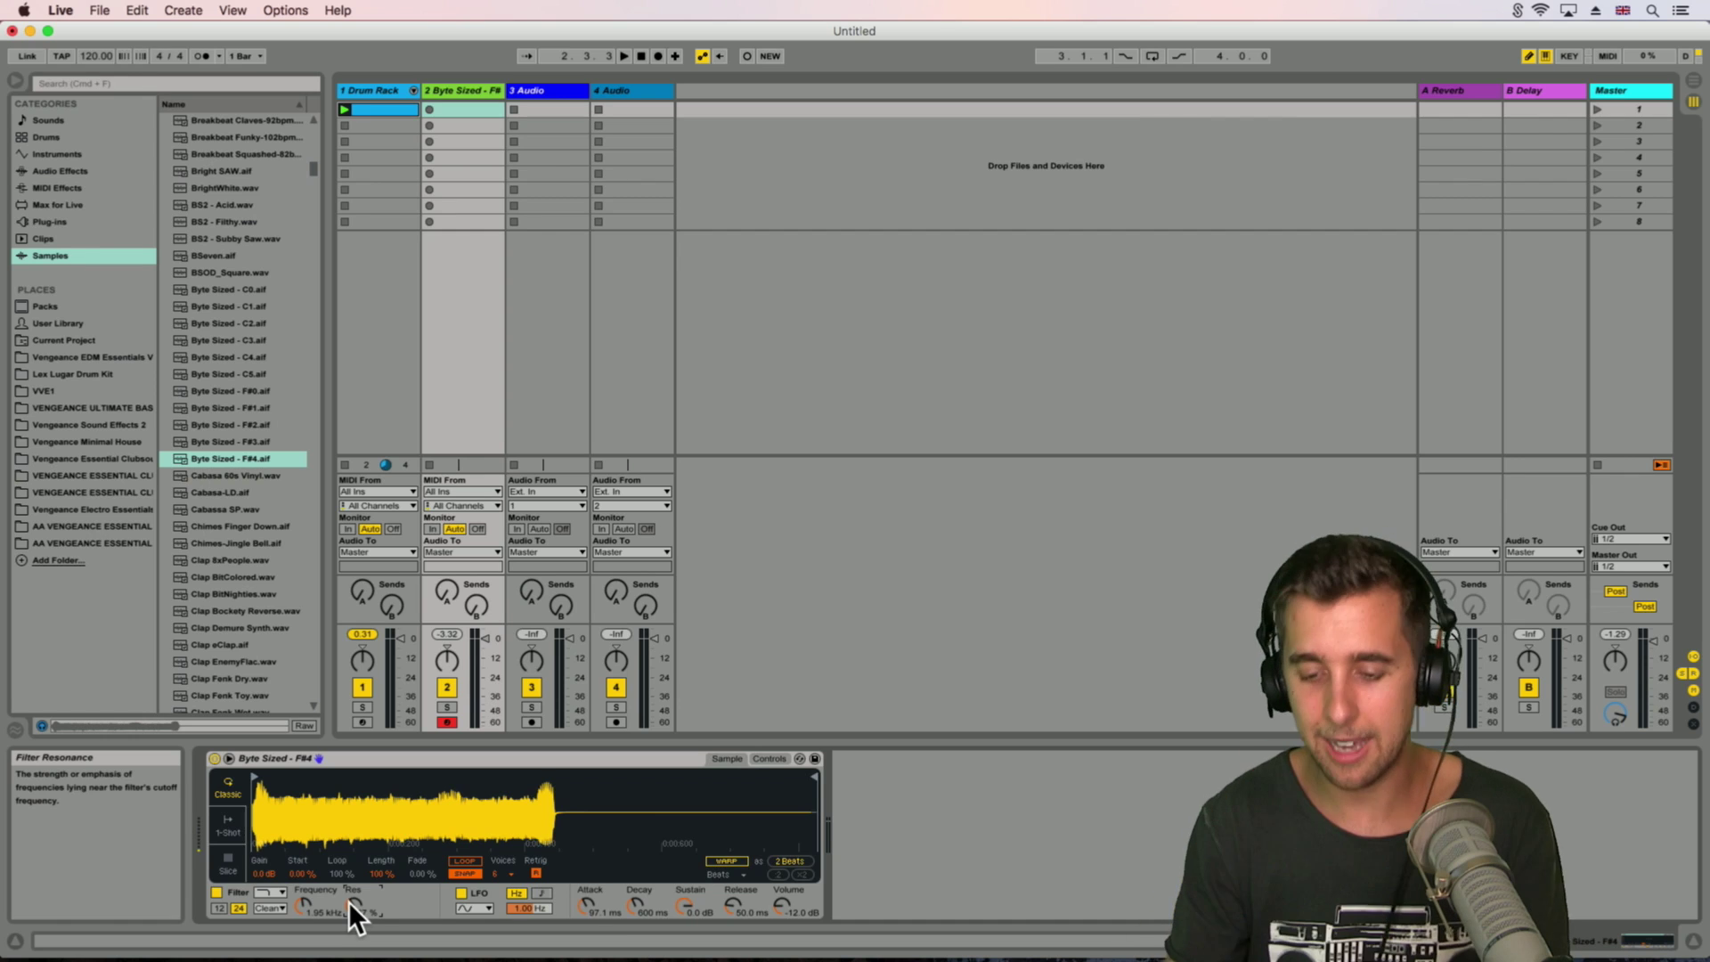
{"action": "left_click_drag", "start_coordinate": [349, 902], "coordinate": [301, 904]}
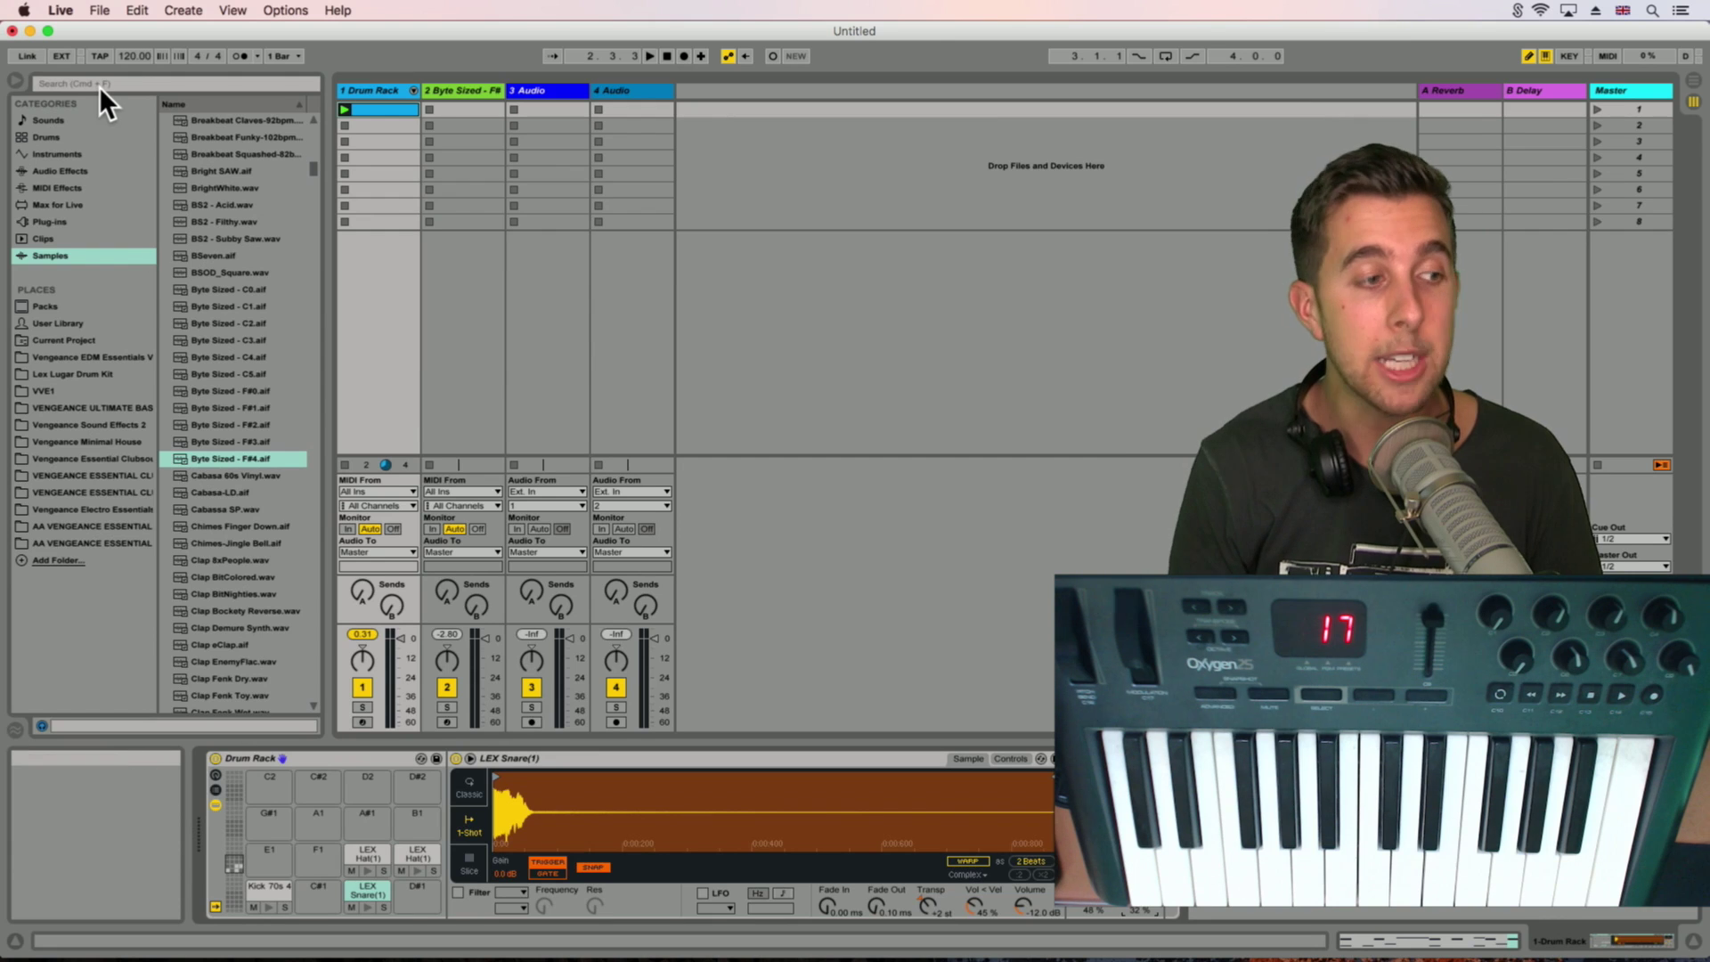
Step: Toggle Remote for the Oxygen 25 input in the MIDI preferences, leaving it on, and close the preferences
{"action": "left_click", "coordinate": [56, 10]}
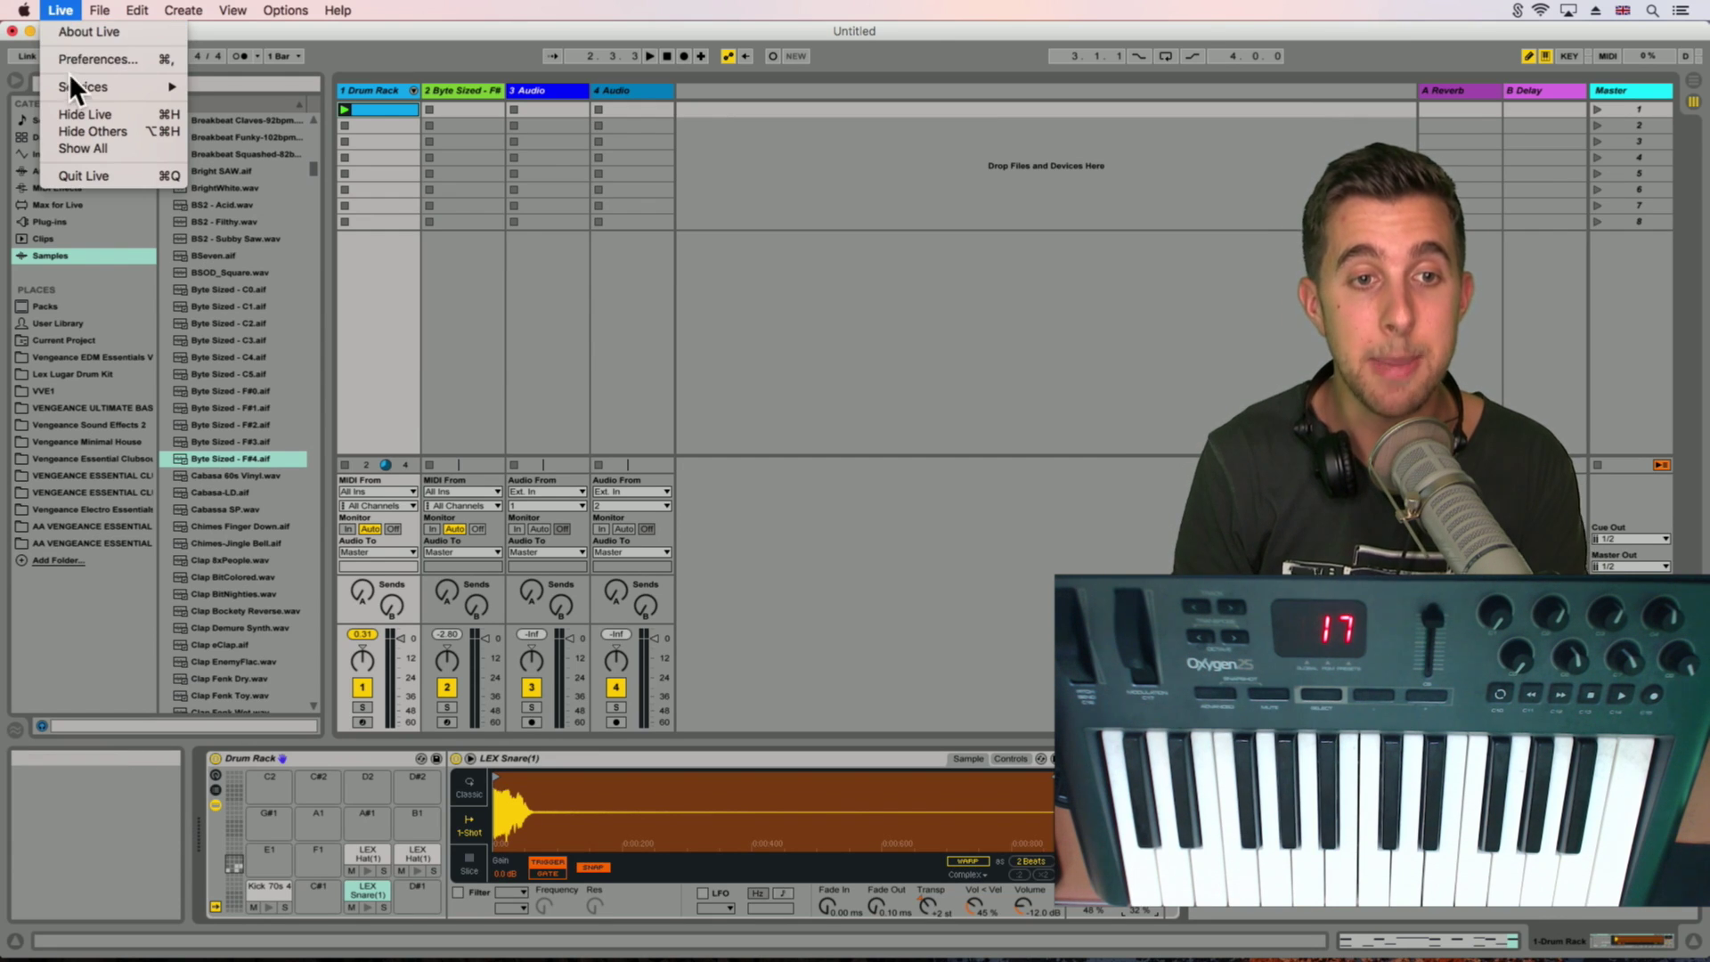
{"action": "left_click", "coordinate": [75, 62]}
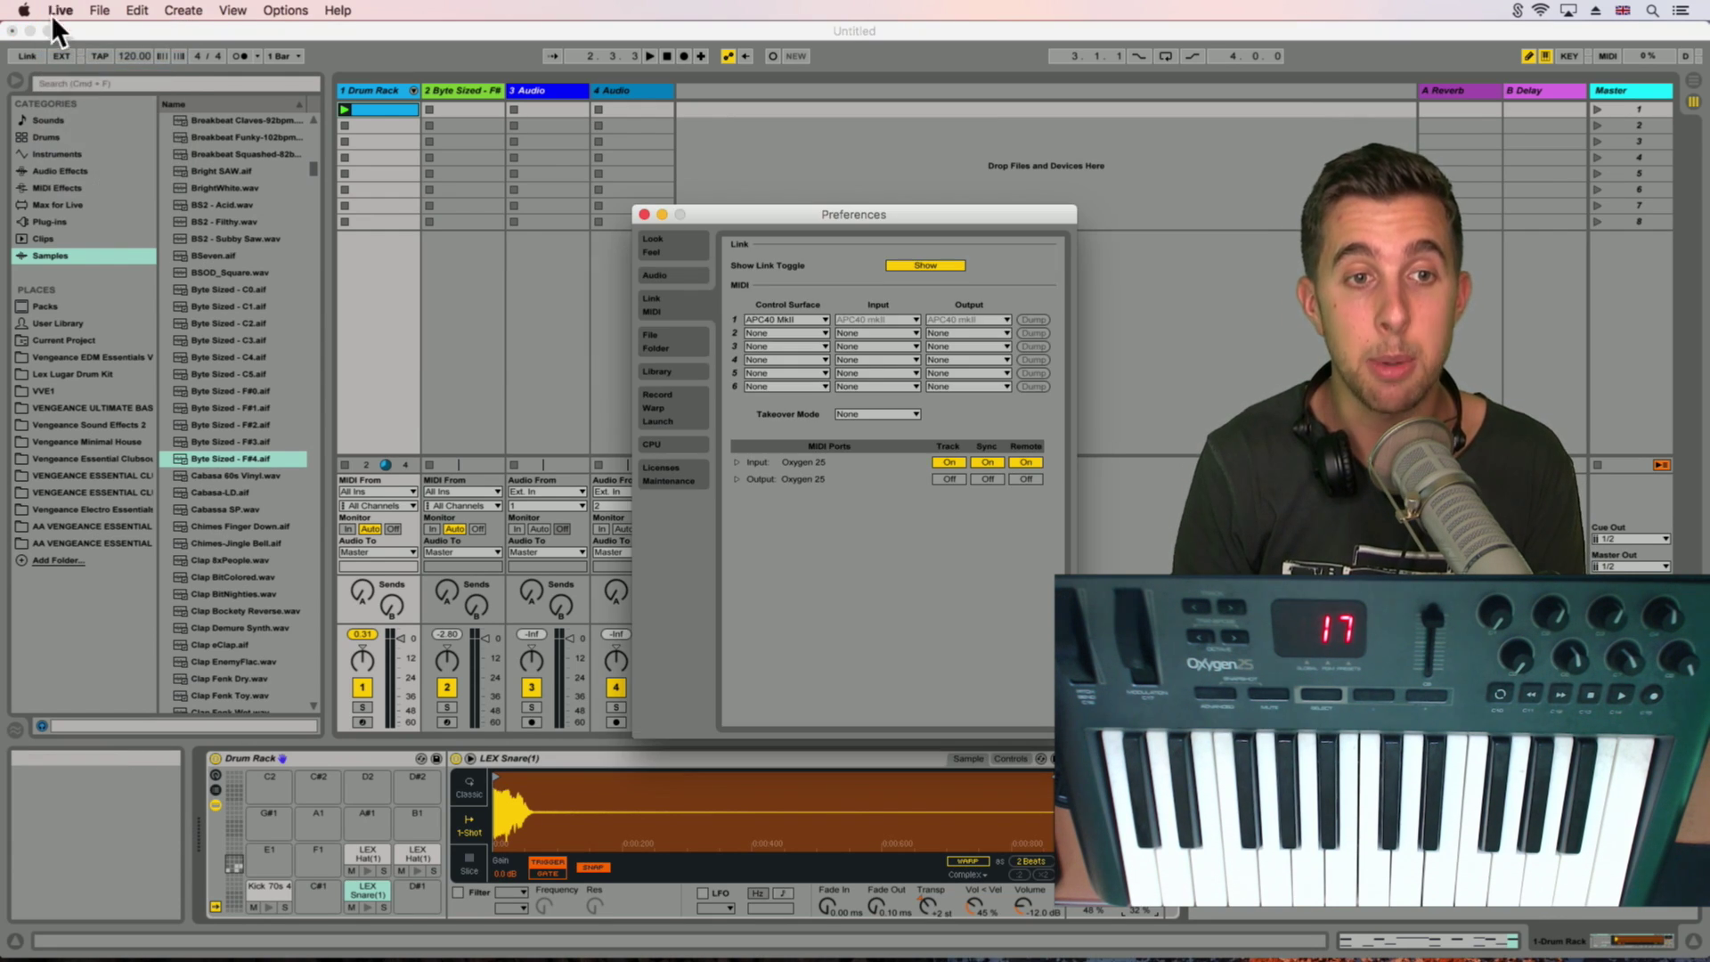
{"action": "left_click", "coordinate": [55, 11]}
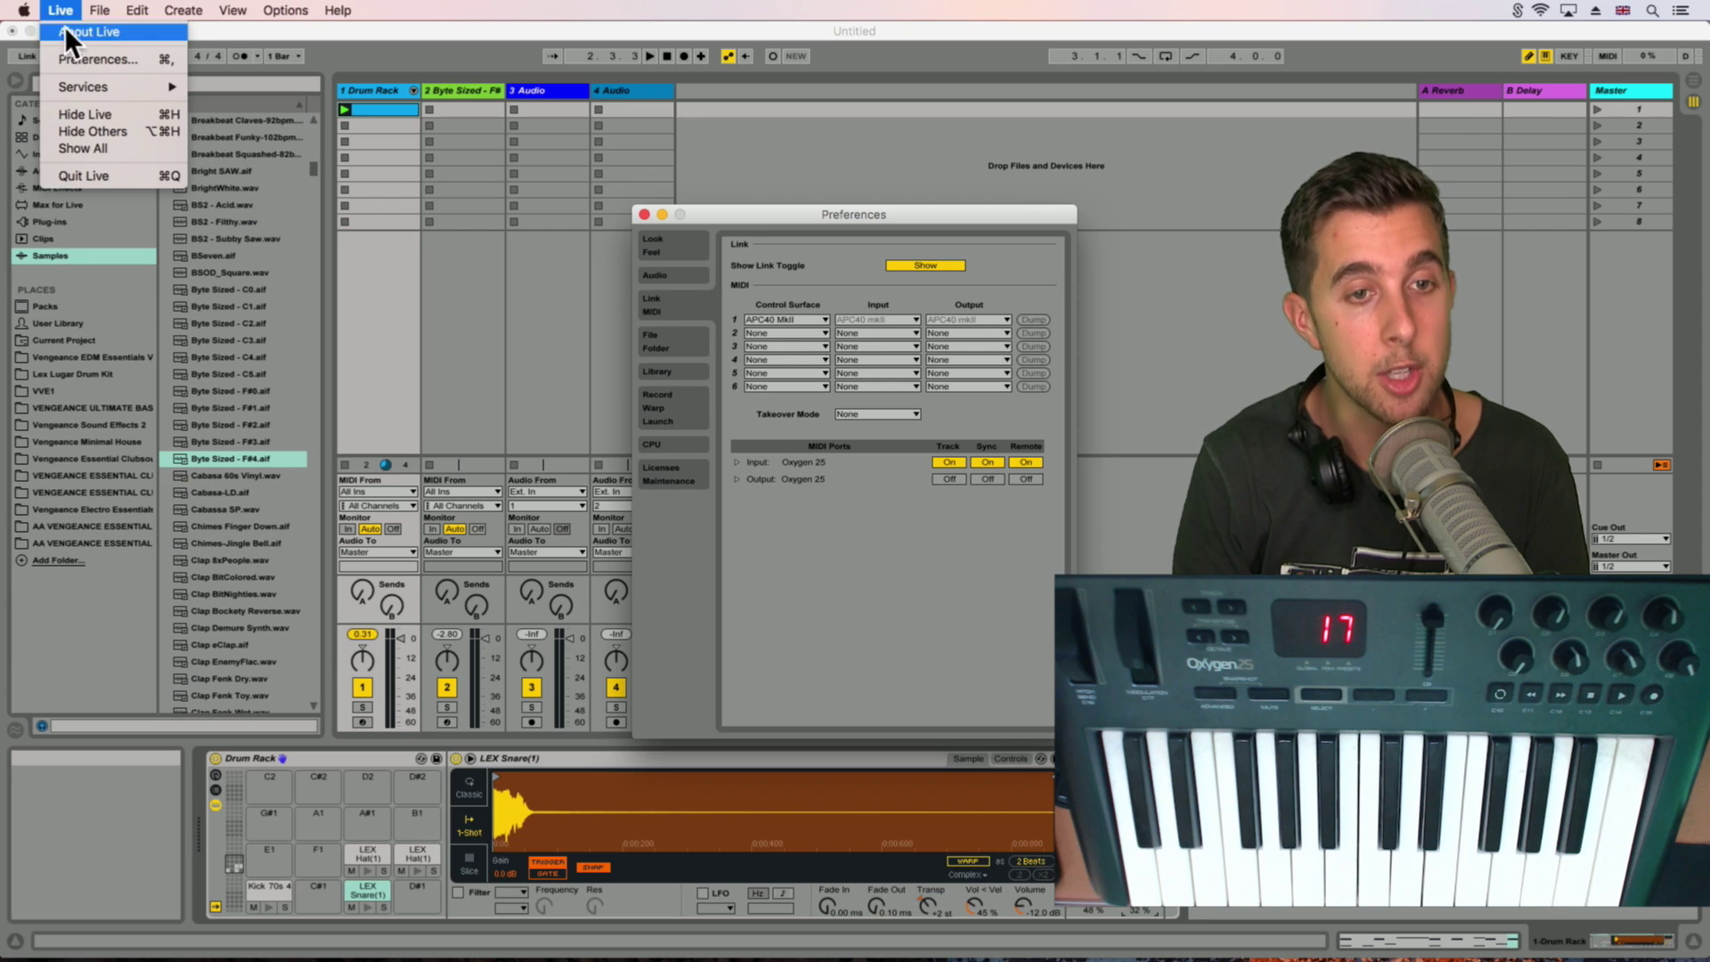
{"action": "left_click", "coordinate": [80, 59]}
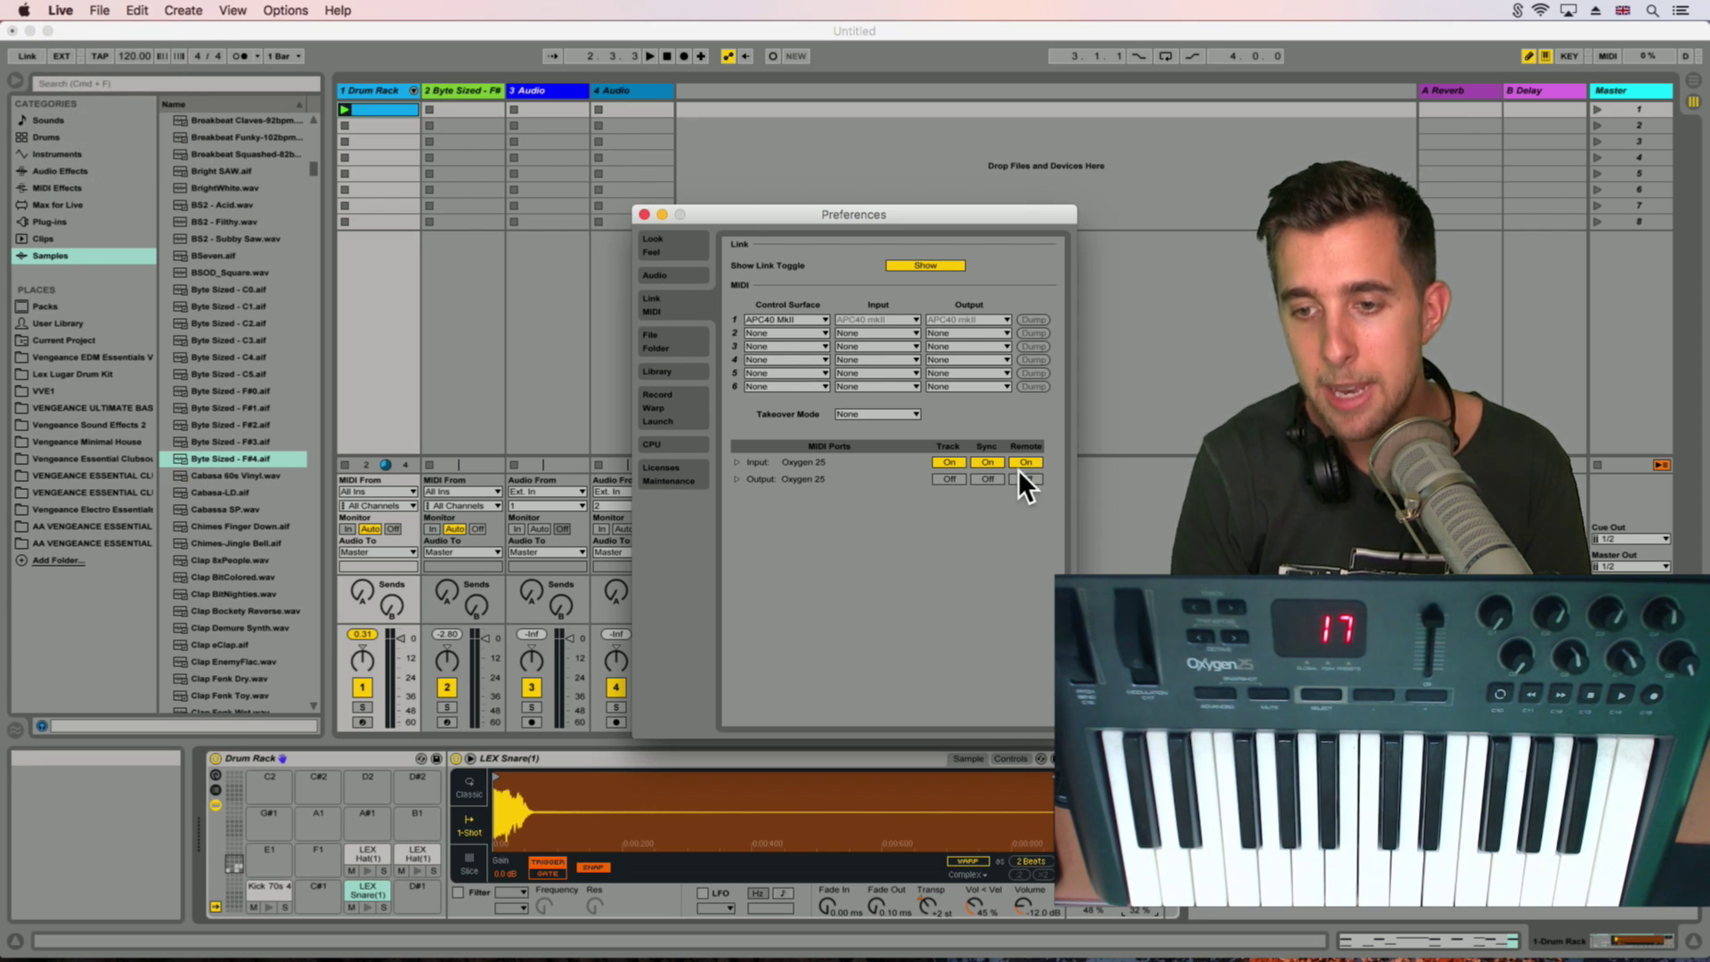
{"action": "mouse_move", "coordinate": [1024, 460]}
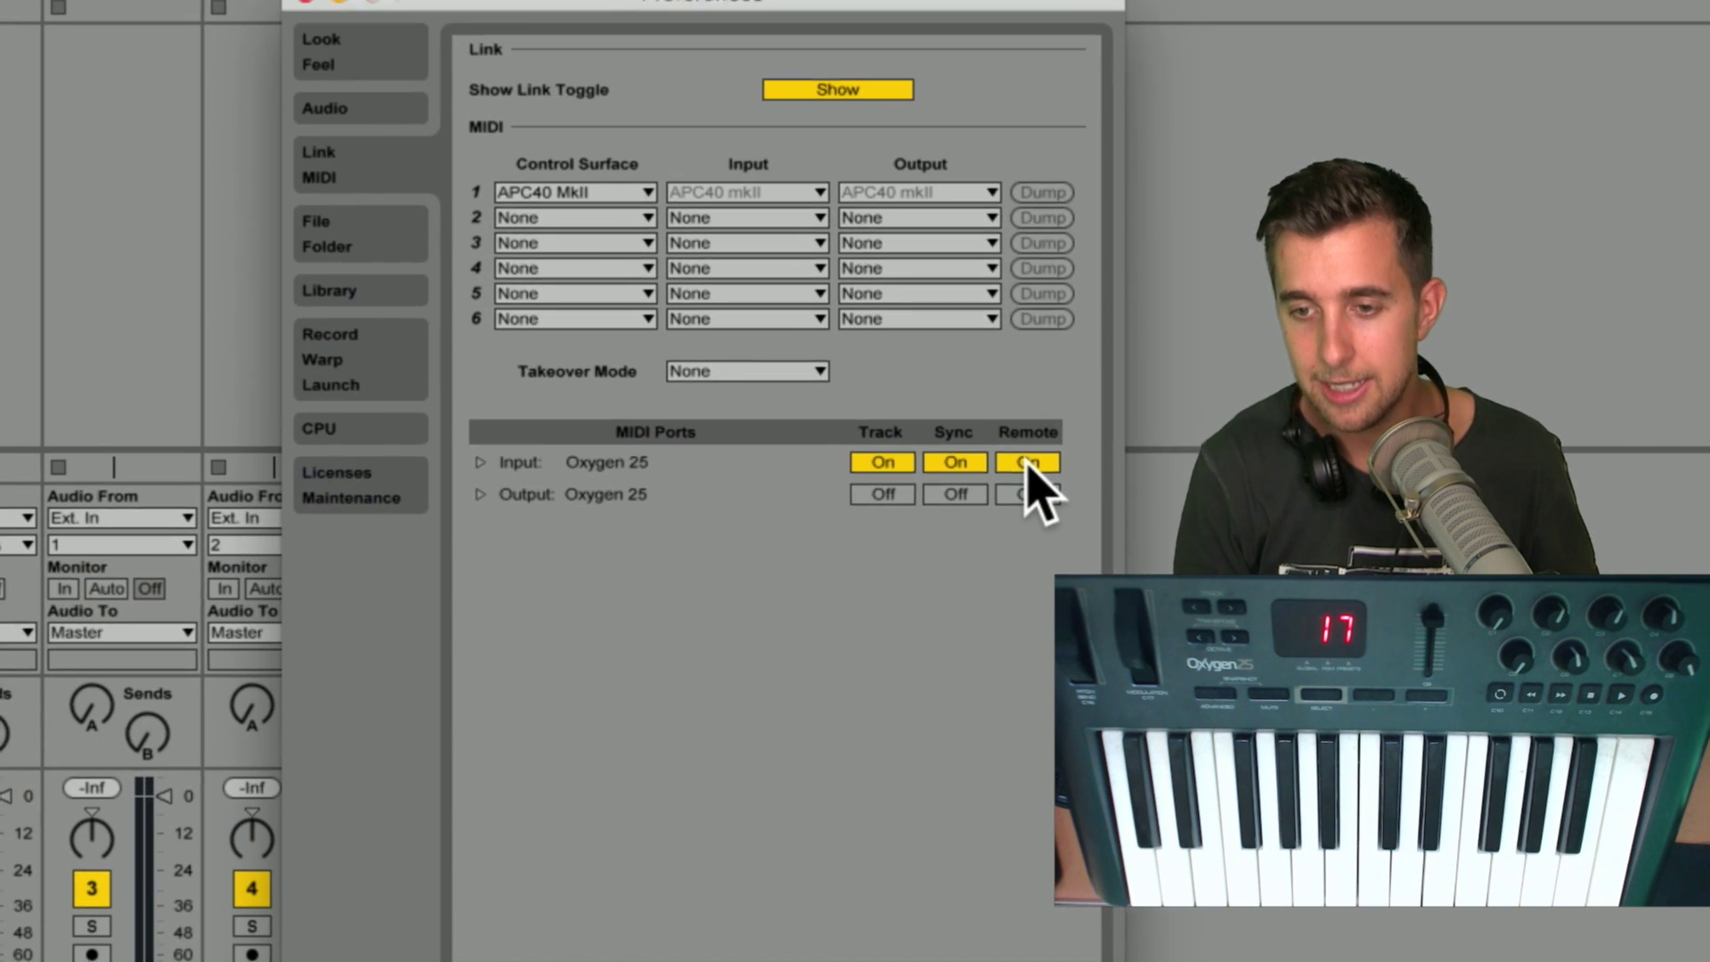
{"action": "left_click", "coordinate": [1026, 462]}
{"action": "left_click", "coordinate": [1026, 461]}
{"action": "left_click", "coordinate": [1027, 462]}
{"action": "left_click", "coordinate": [1026, 461]}
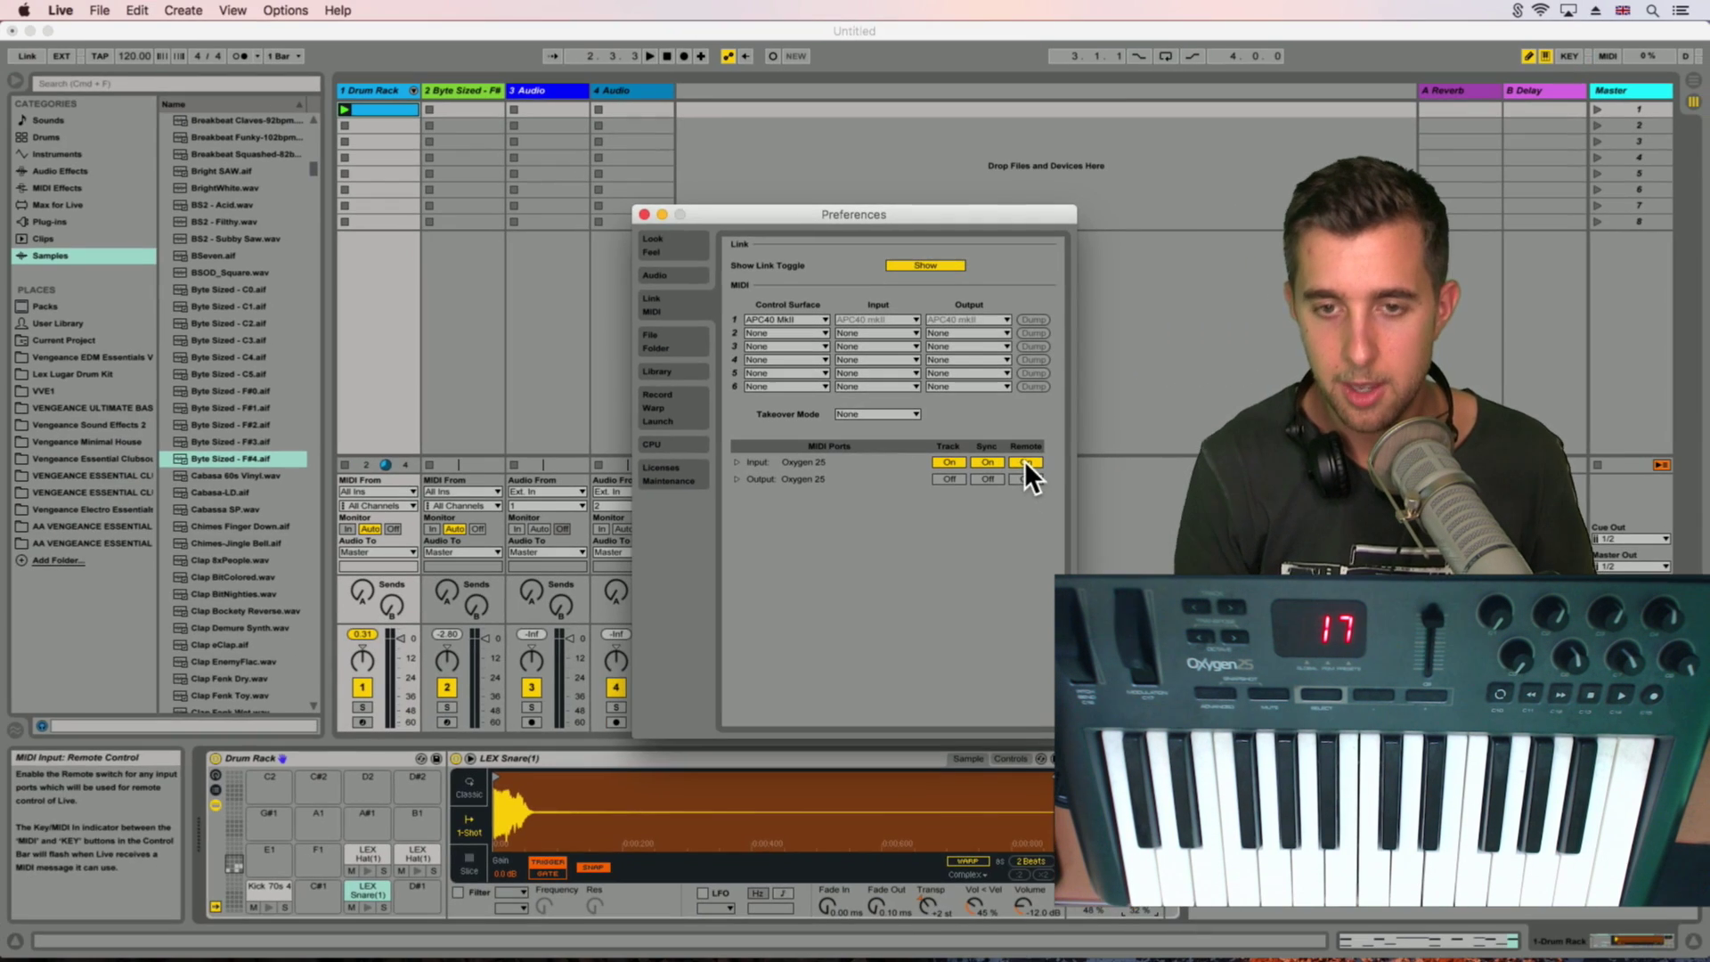
{"action": "left_click", "coordinate": [644, 215]}
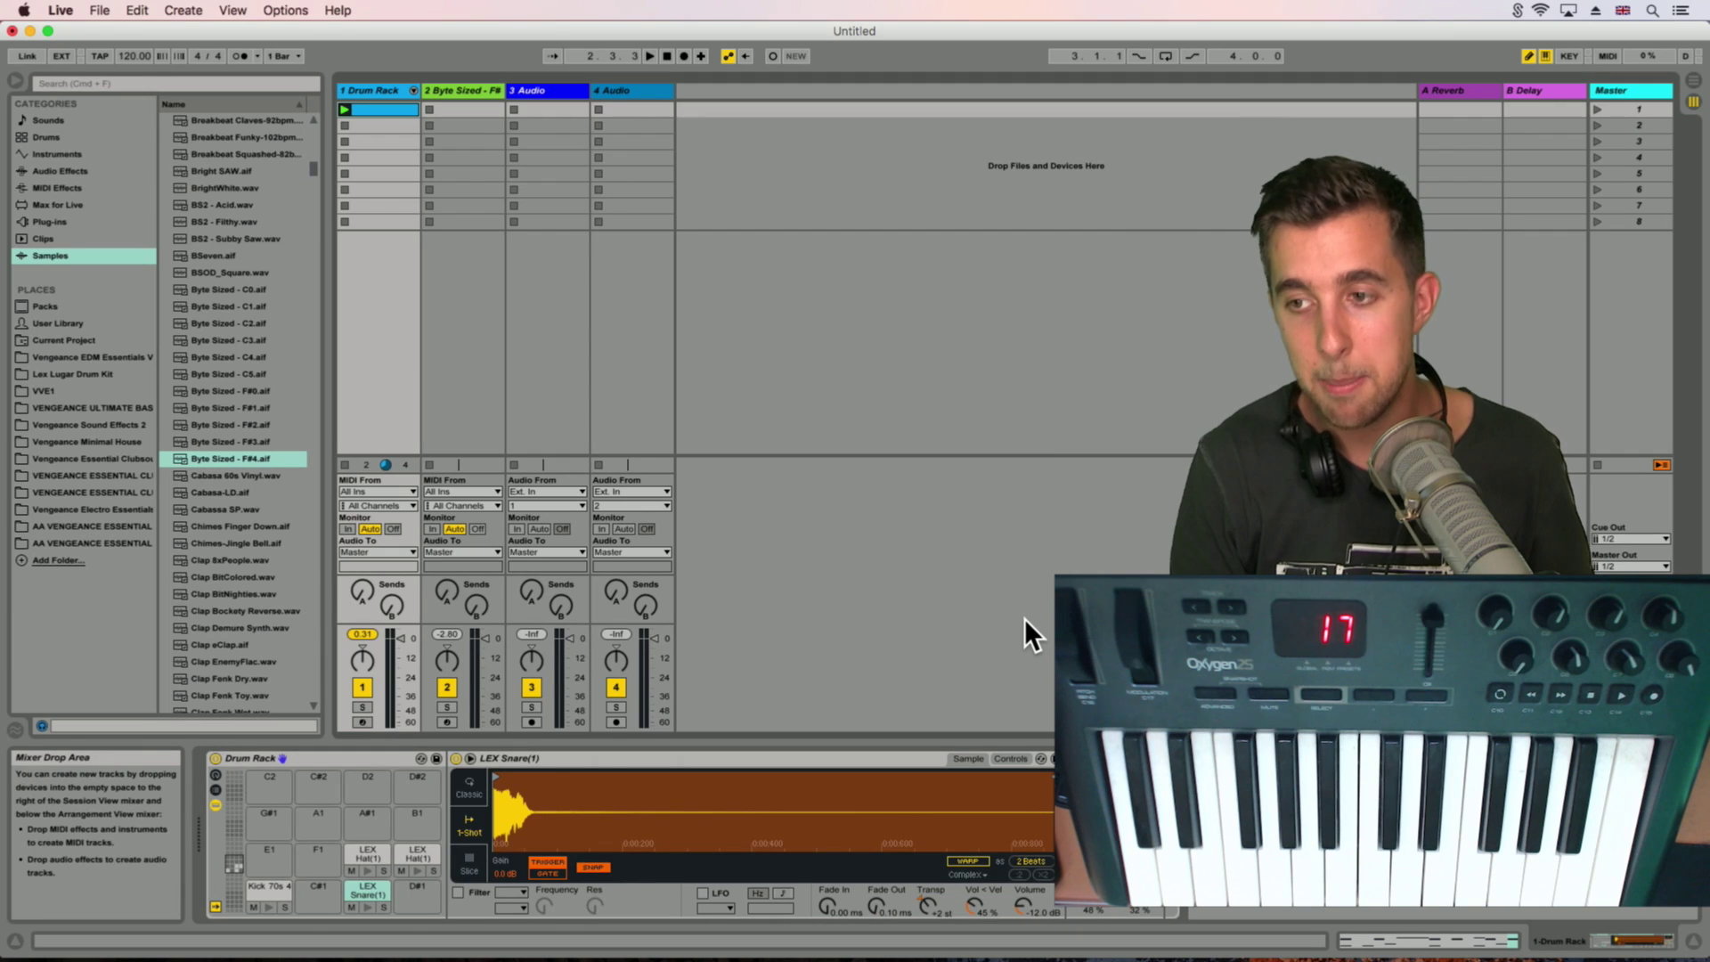
Step: MIDI-map the Dry/Wet control of the snare's Ping Pong Delay to the keyboard knob sending CC 17
{"action": "key", "text": "super+m"}
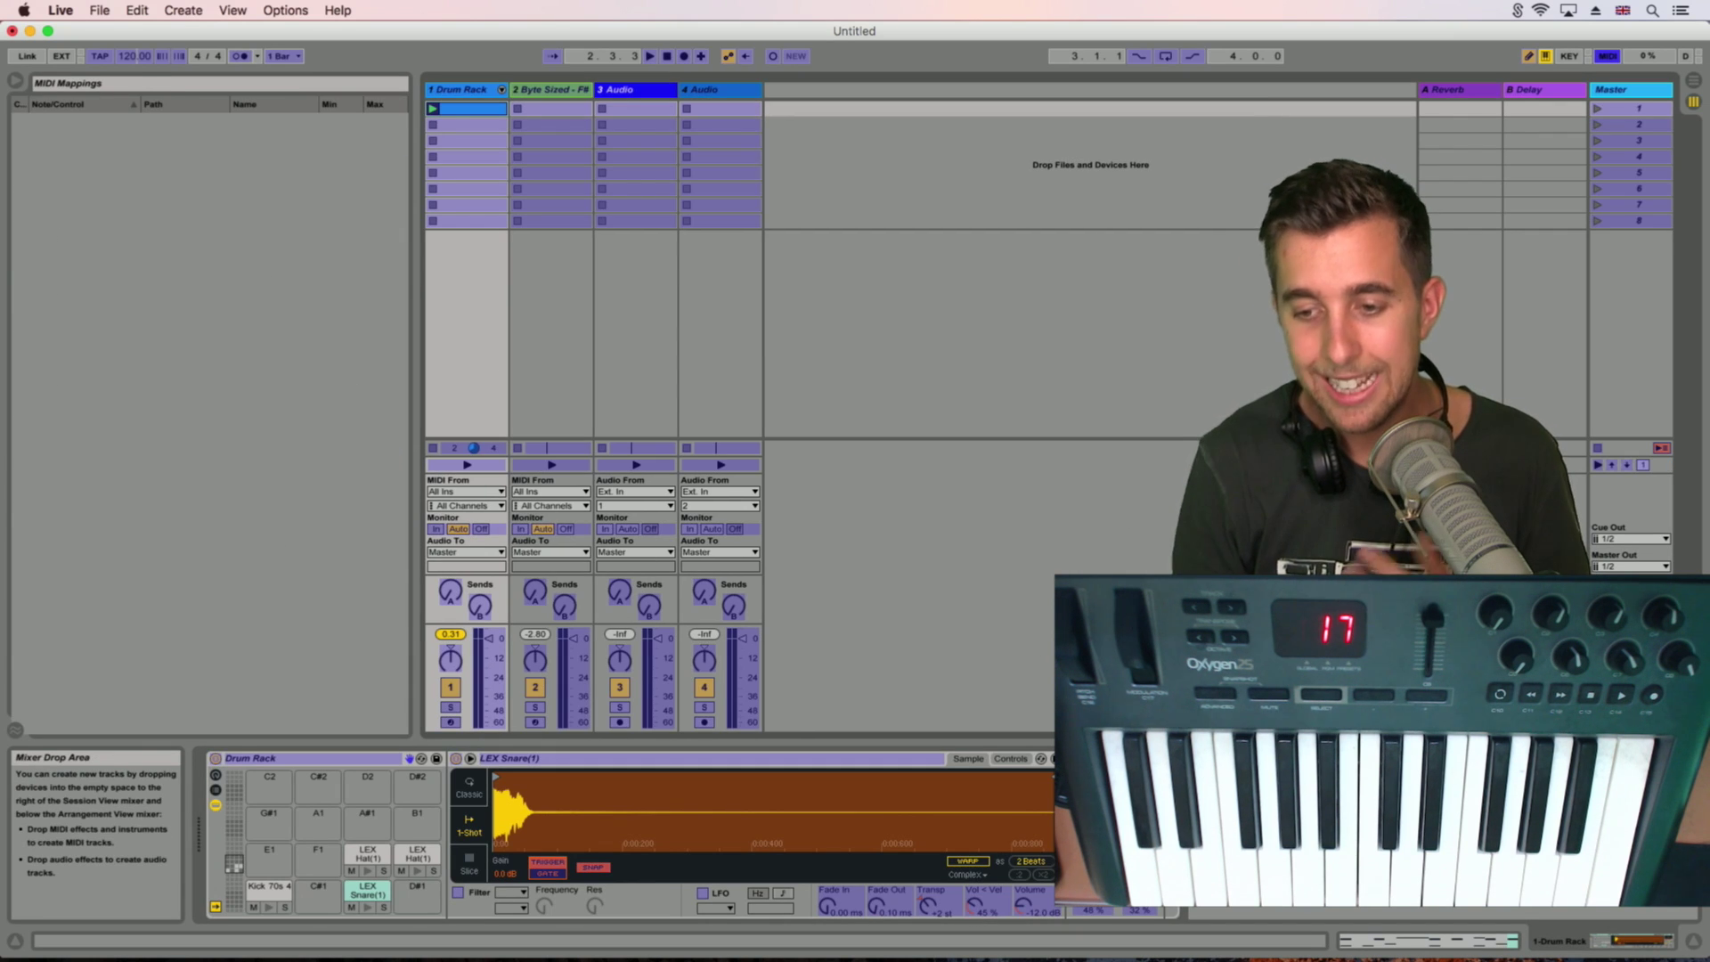
{"action": "left_click", "coordinate": [1147, 911]}
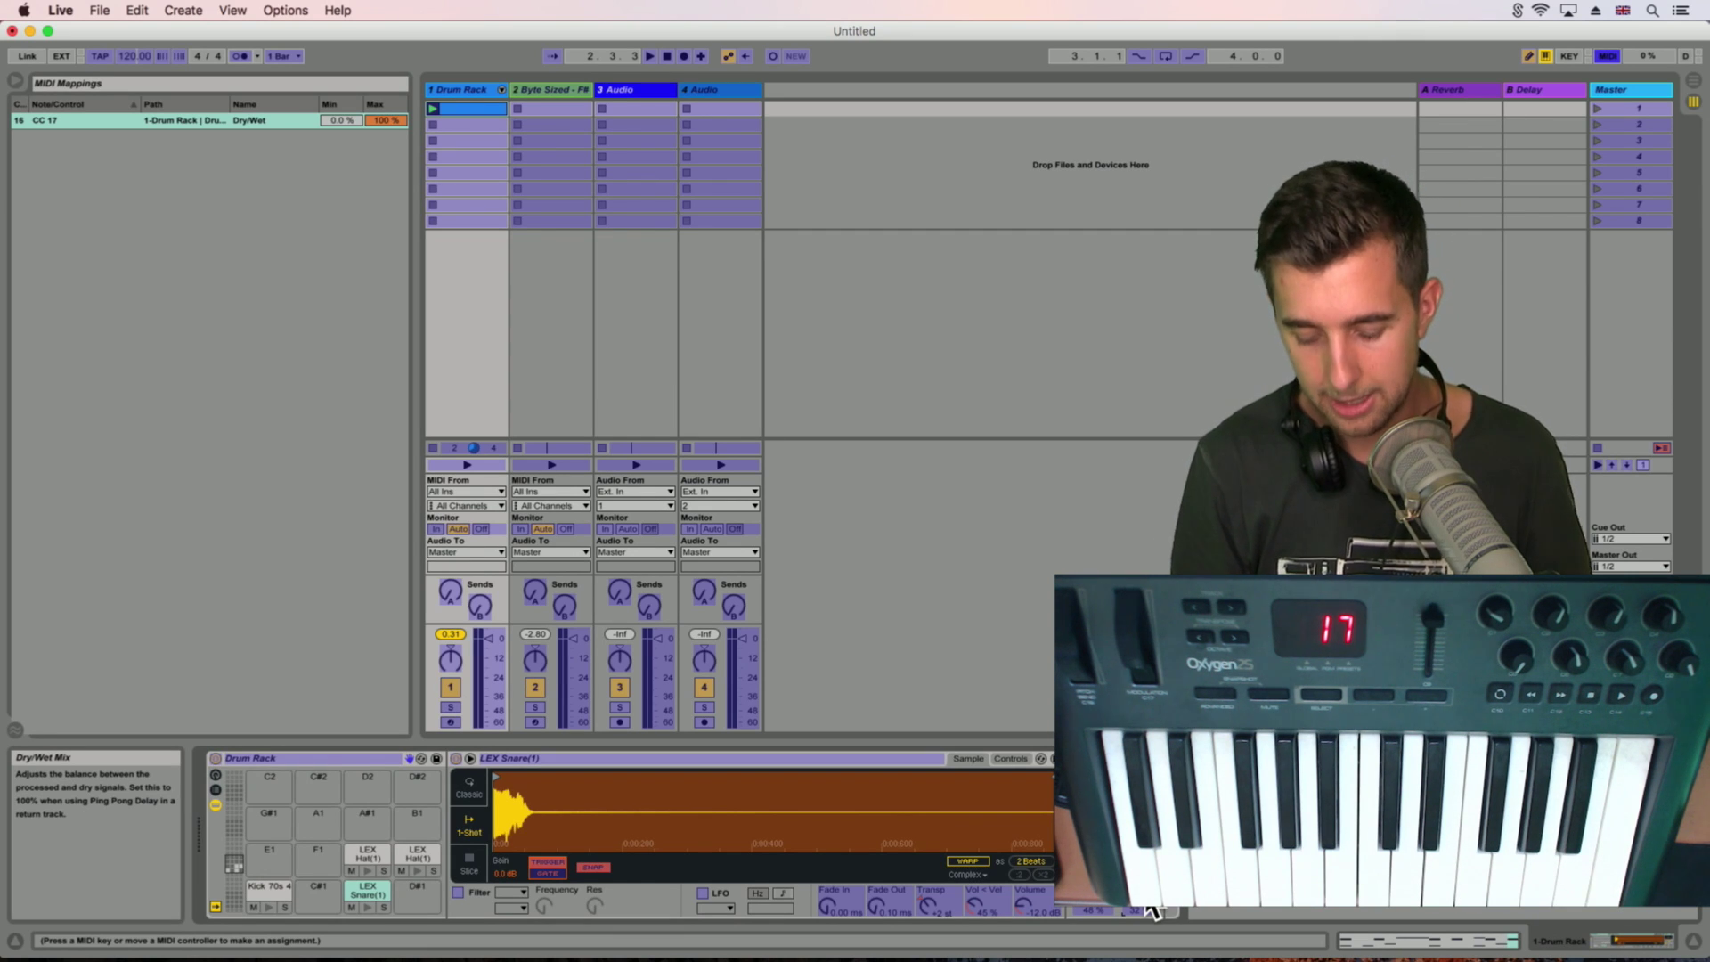
{"action": "key", "text": "super+m"}
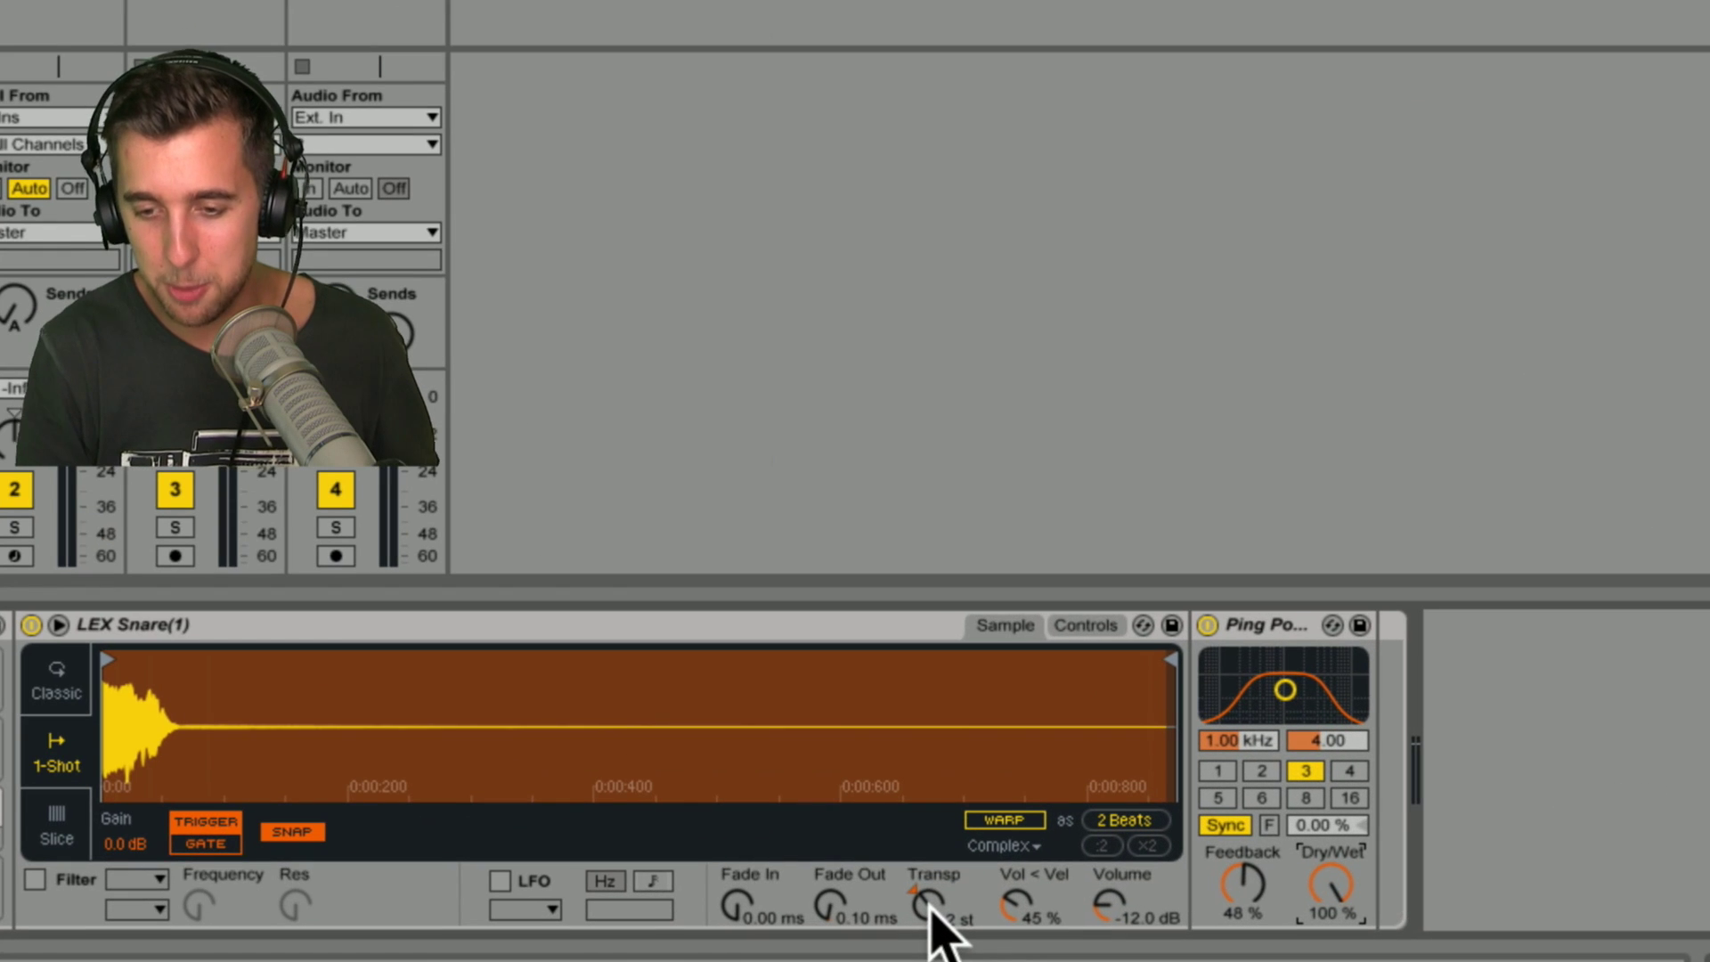
{"action": "key", "text": "ctrl+m"}
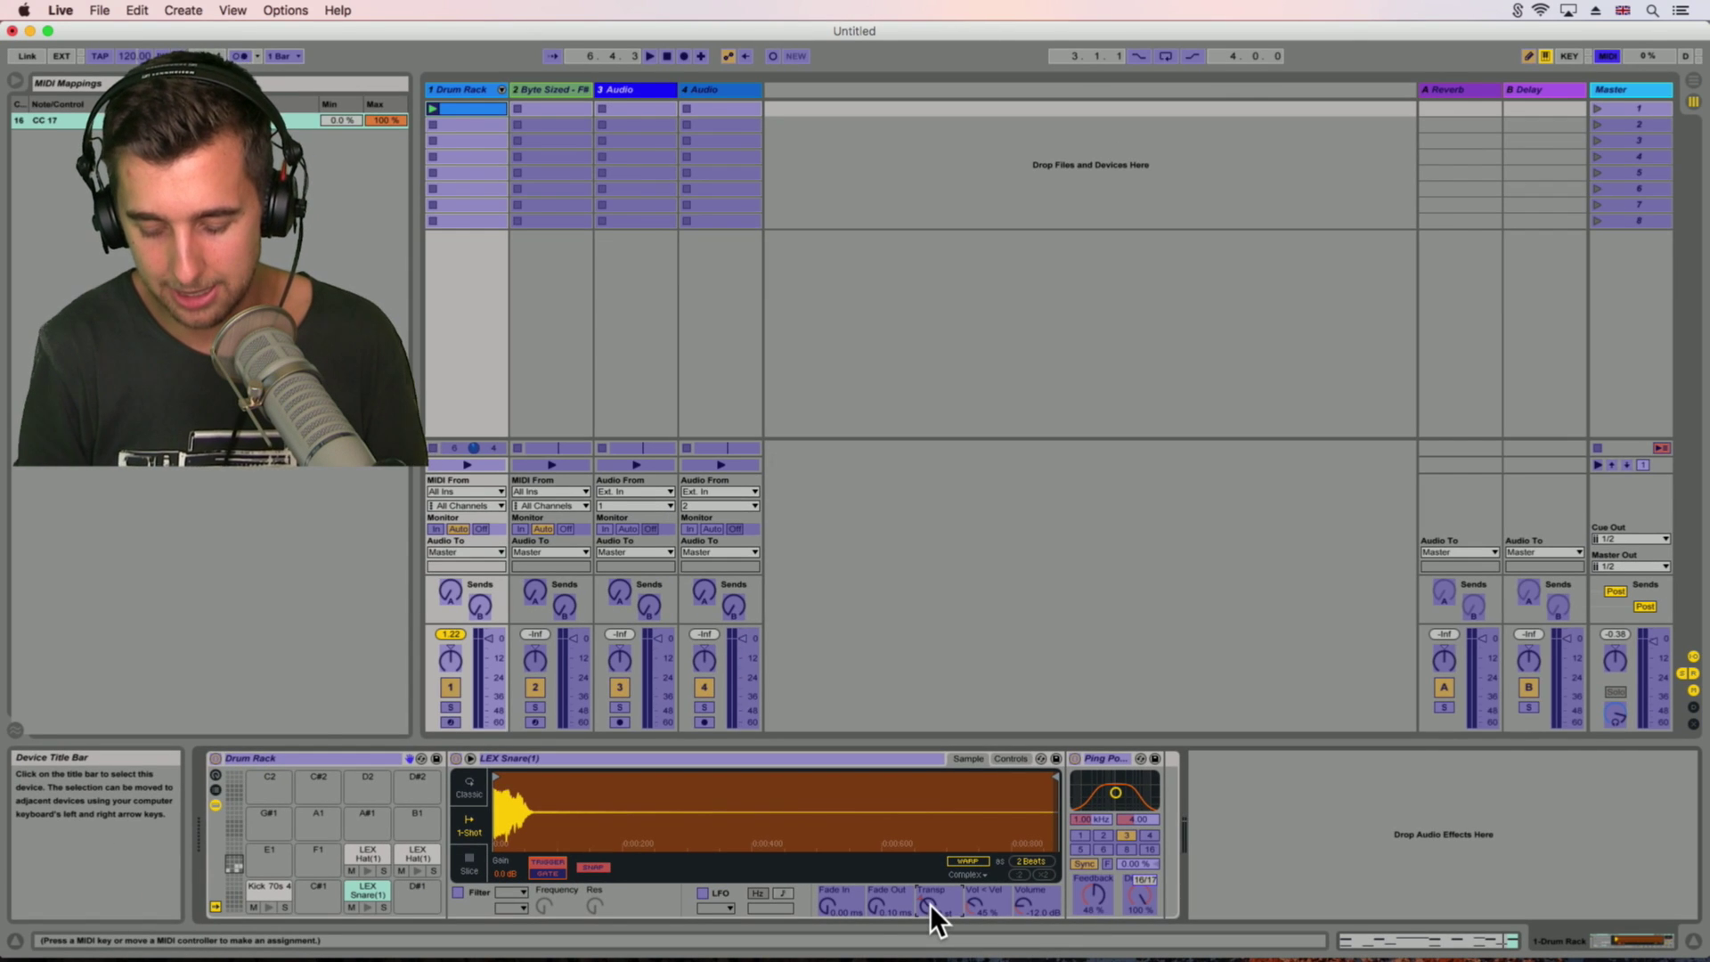
{"action": "key", "text": "ctrl+m"}
Step: Select the Kick 70s 4 pad and MIDI-map its Simpler Transpose control to the keyboard knob sending CC 21
{"action": "left_click", "coordinate": [261, 886]}
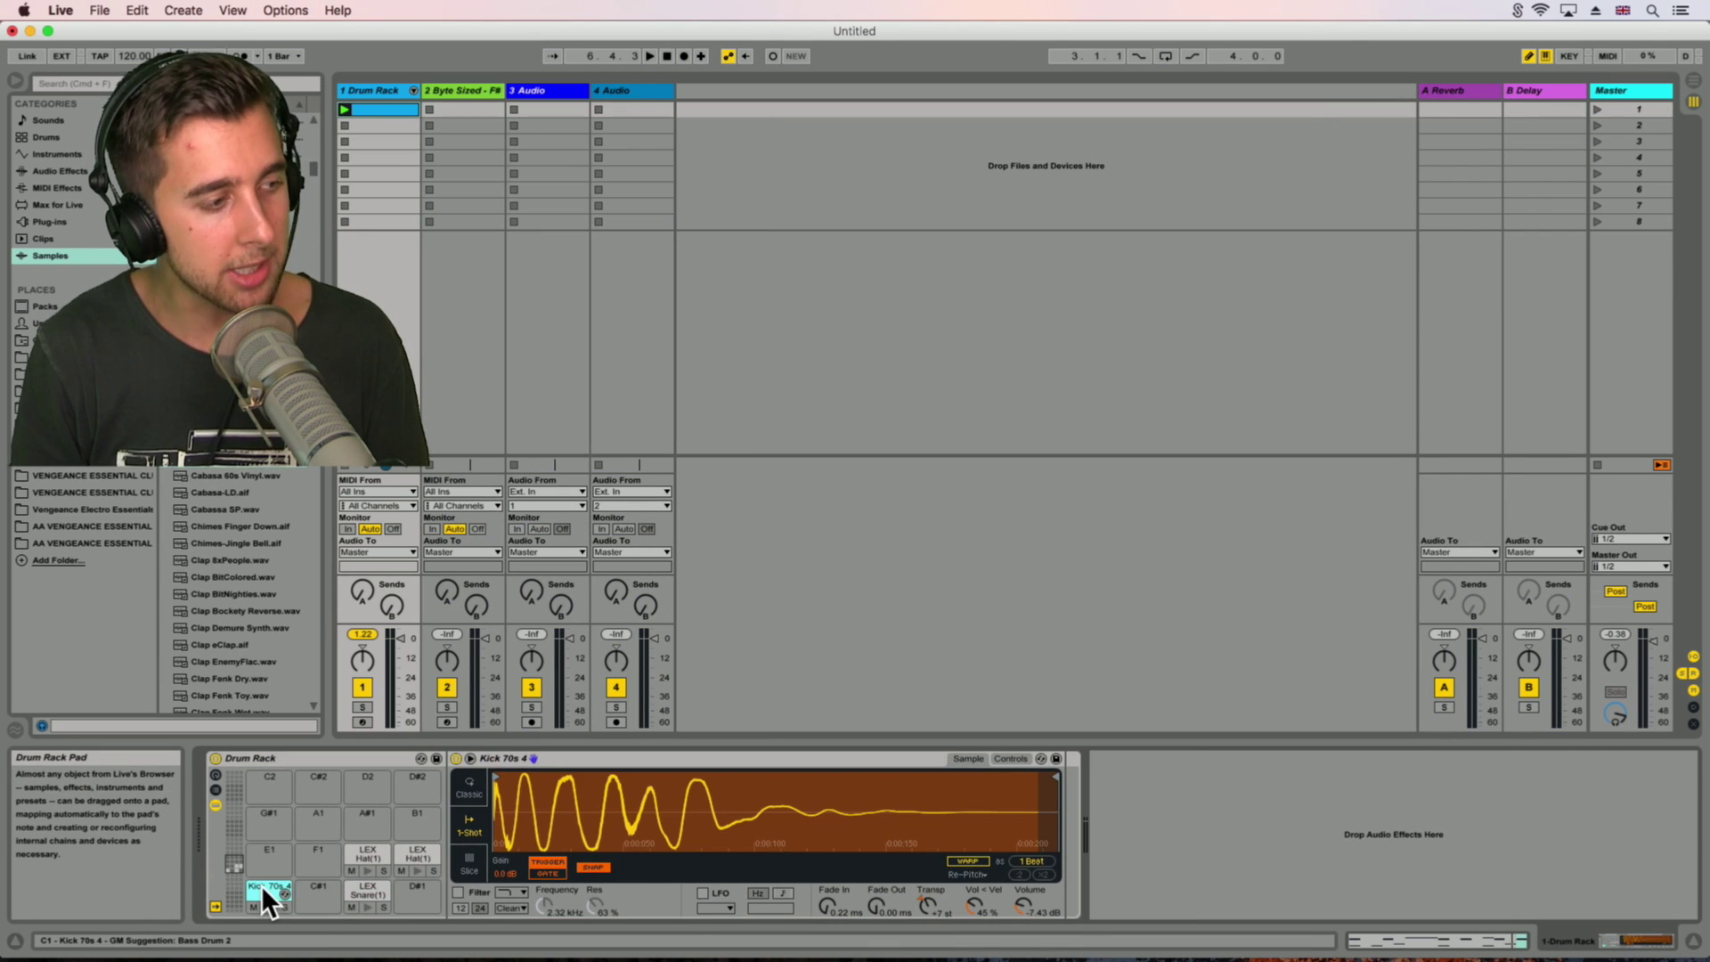
{"action": "left_click", "coordinate": [366, 882]}
{"action": "left_click", "coordinate": [259, 885]}
{"action": "left_click", "coordinate": [360, 880]}
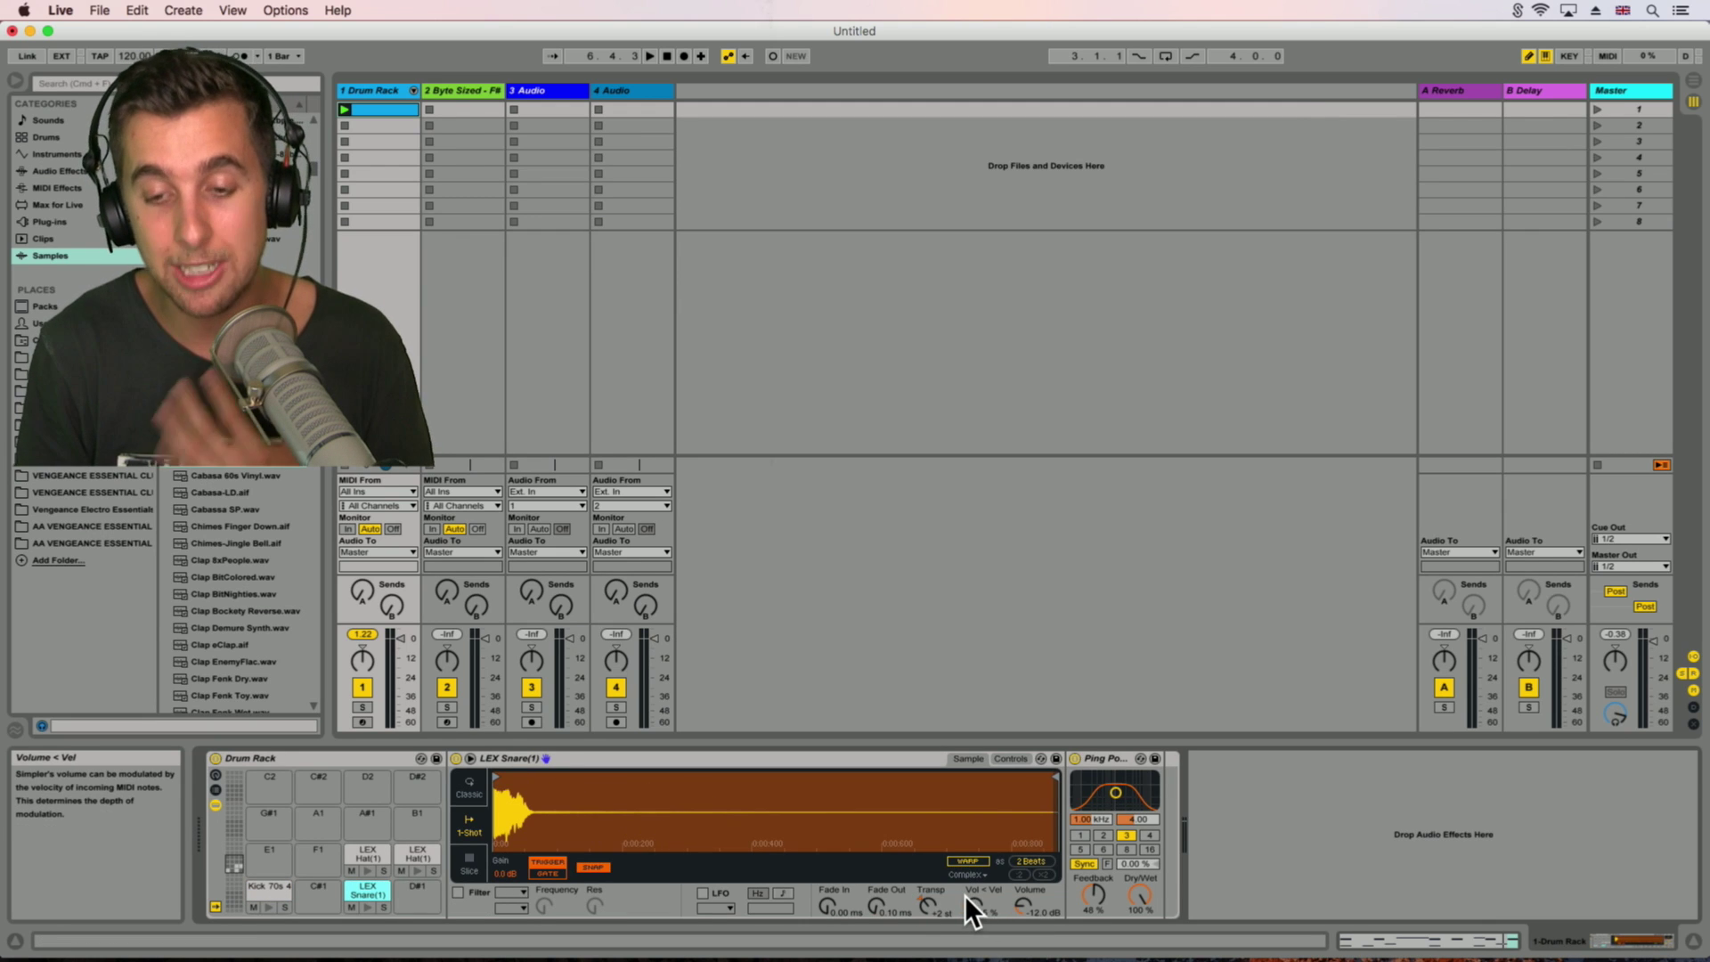
{"action": "left_click", "coordinate": [265, 887]}
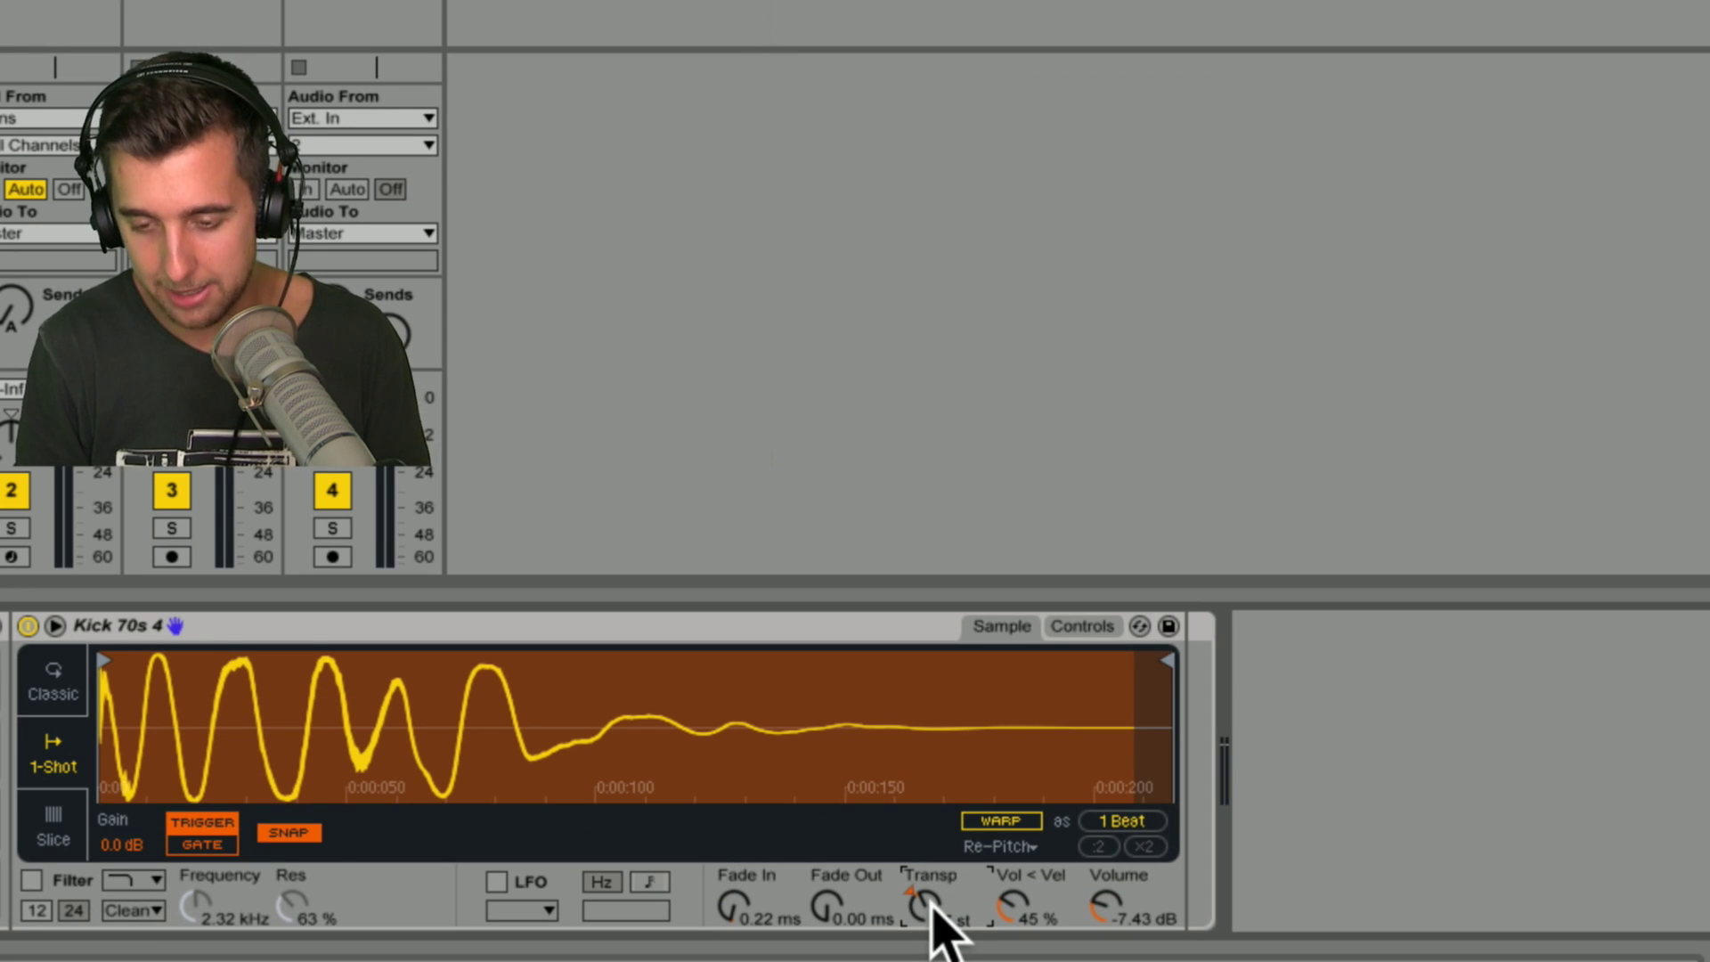
{"action": "key", "text": "ctrl+m"}
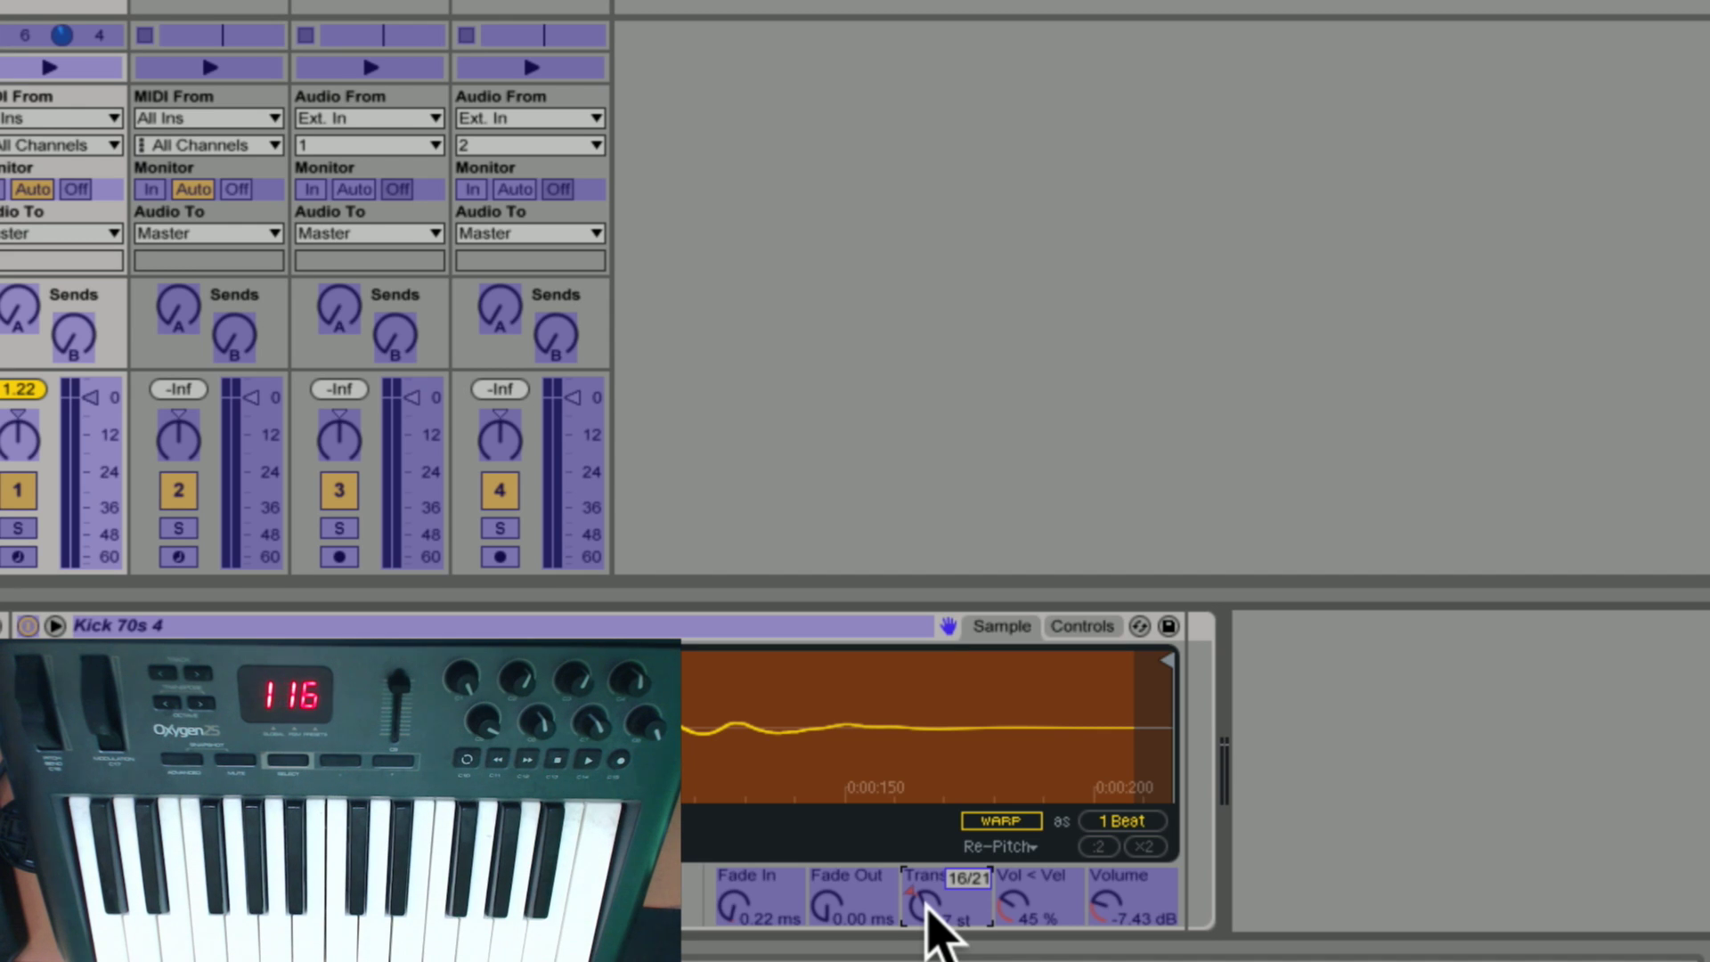
{"action": "key", "text": "super+m"}
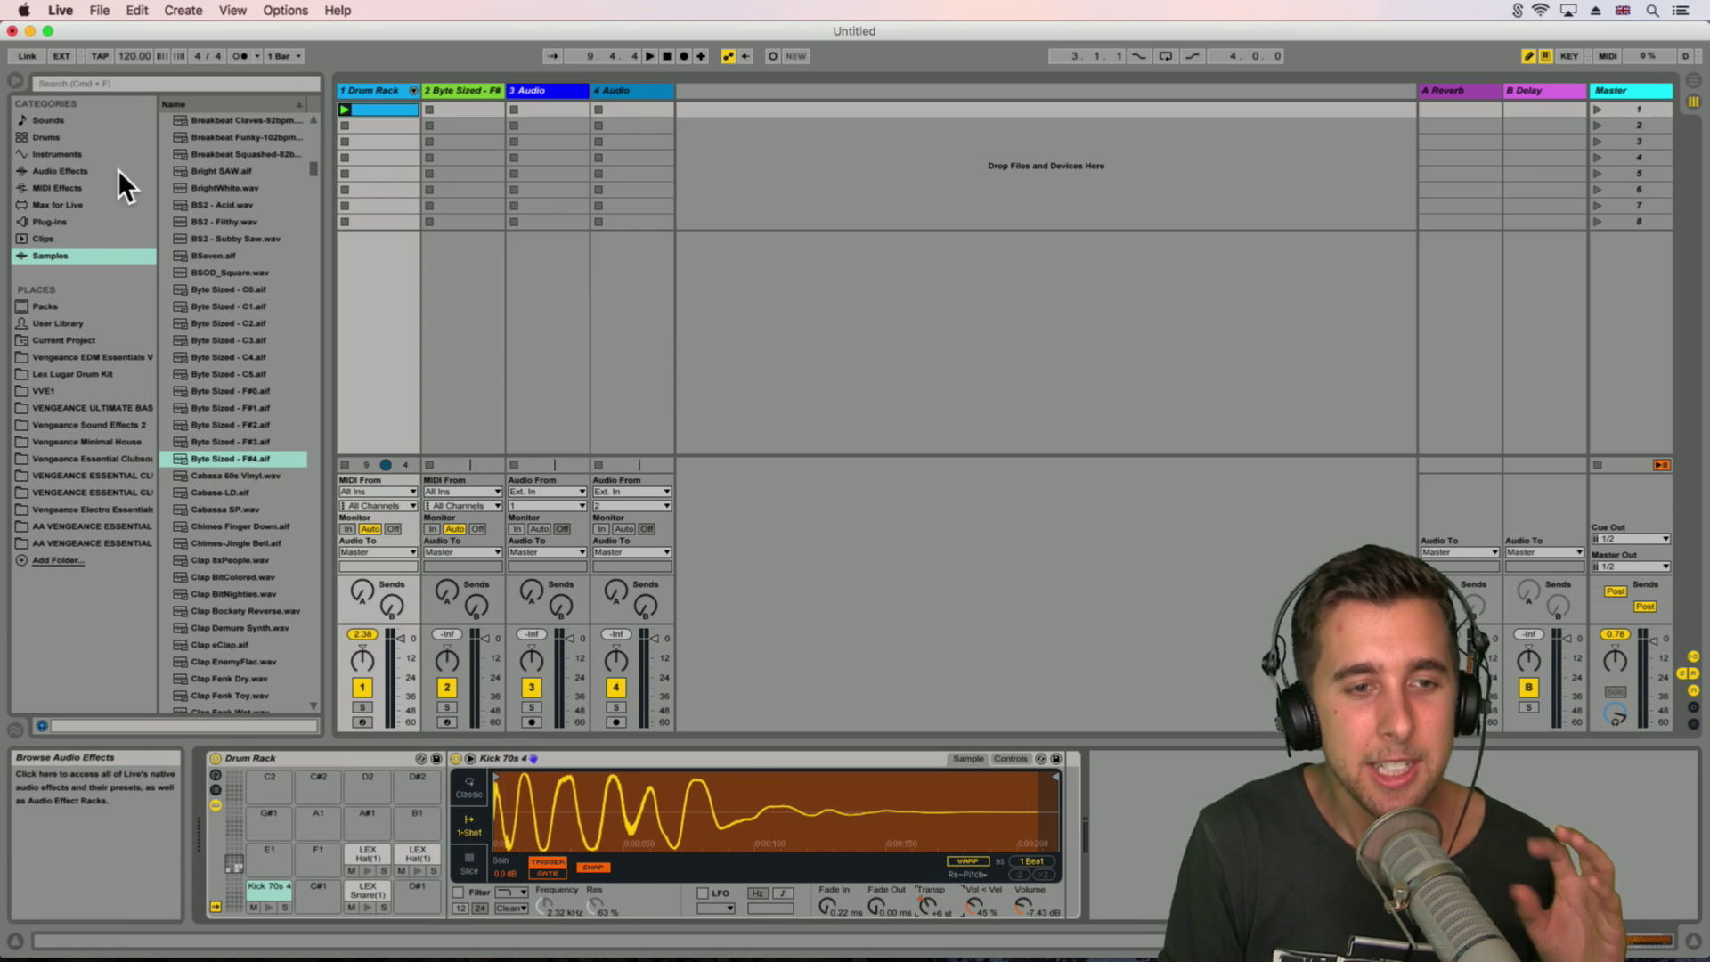
Step: Search the audio effects for "fade" and add the Knob 1 Fade to Grey rack to the Drum Rack track
{"action": "left_click", "coordinate": [78, 169]}
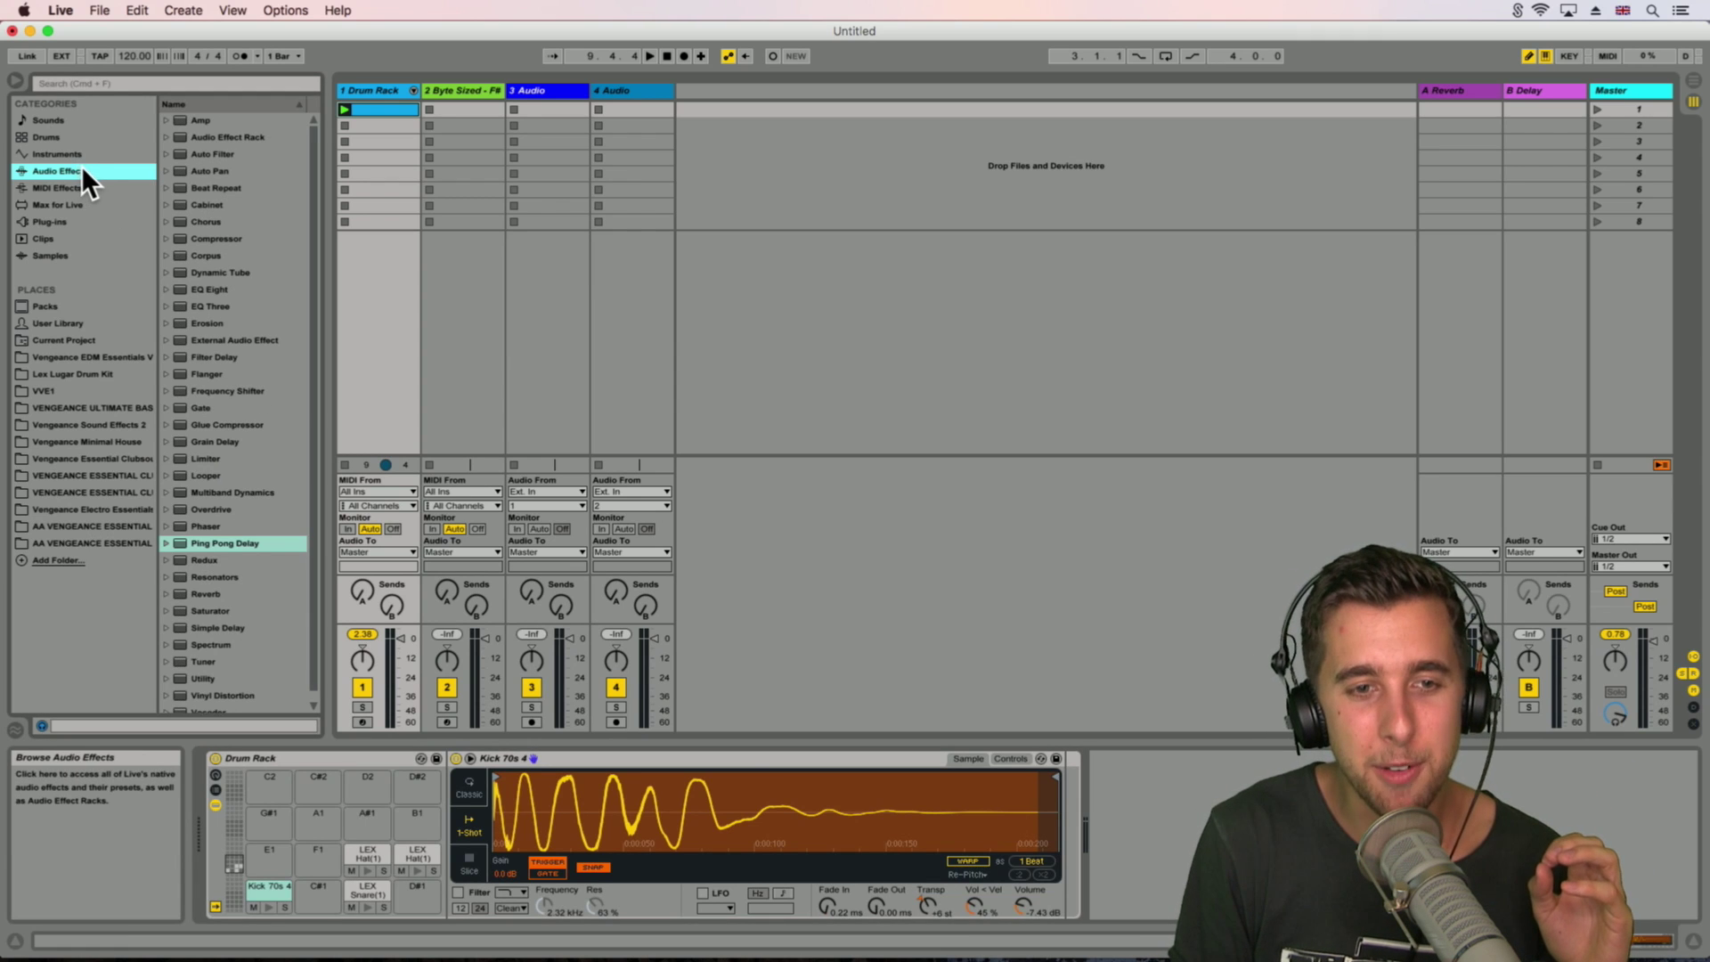
{"action": "left_click", "coordinate": [108, 83]}
{"action": "type", "text": "fade"}
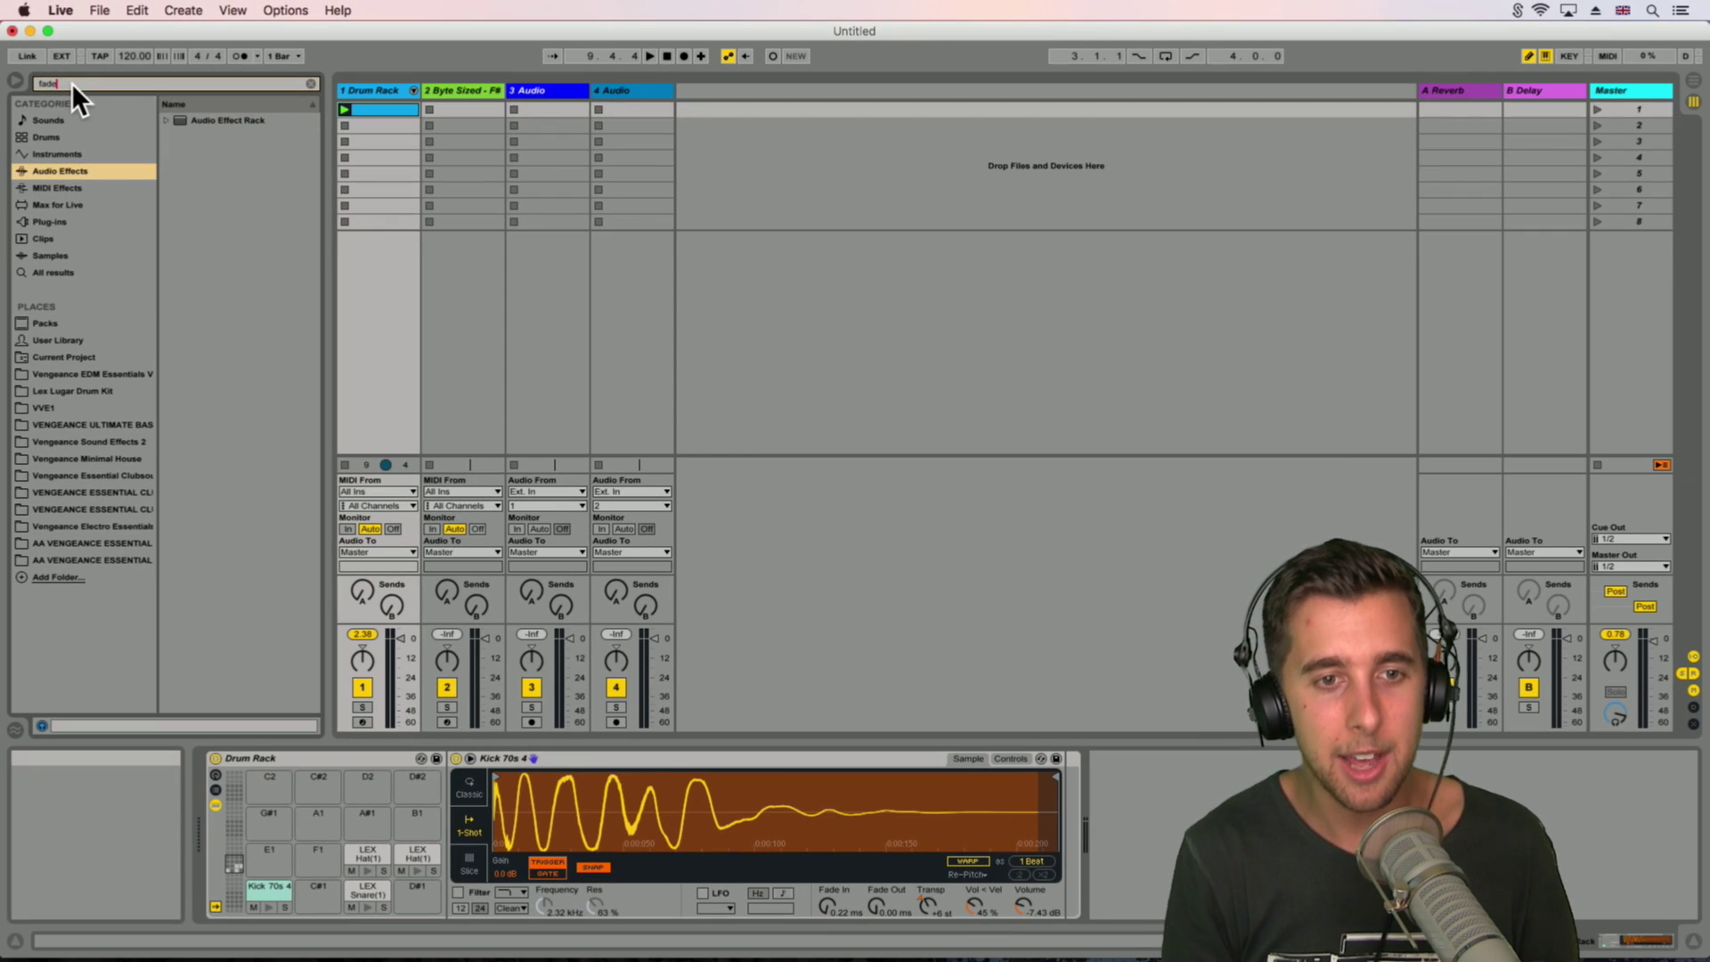
{"action": "left_click", "coordinate": [166, 121]}
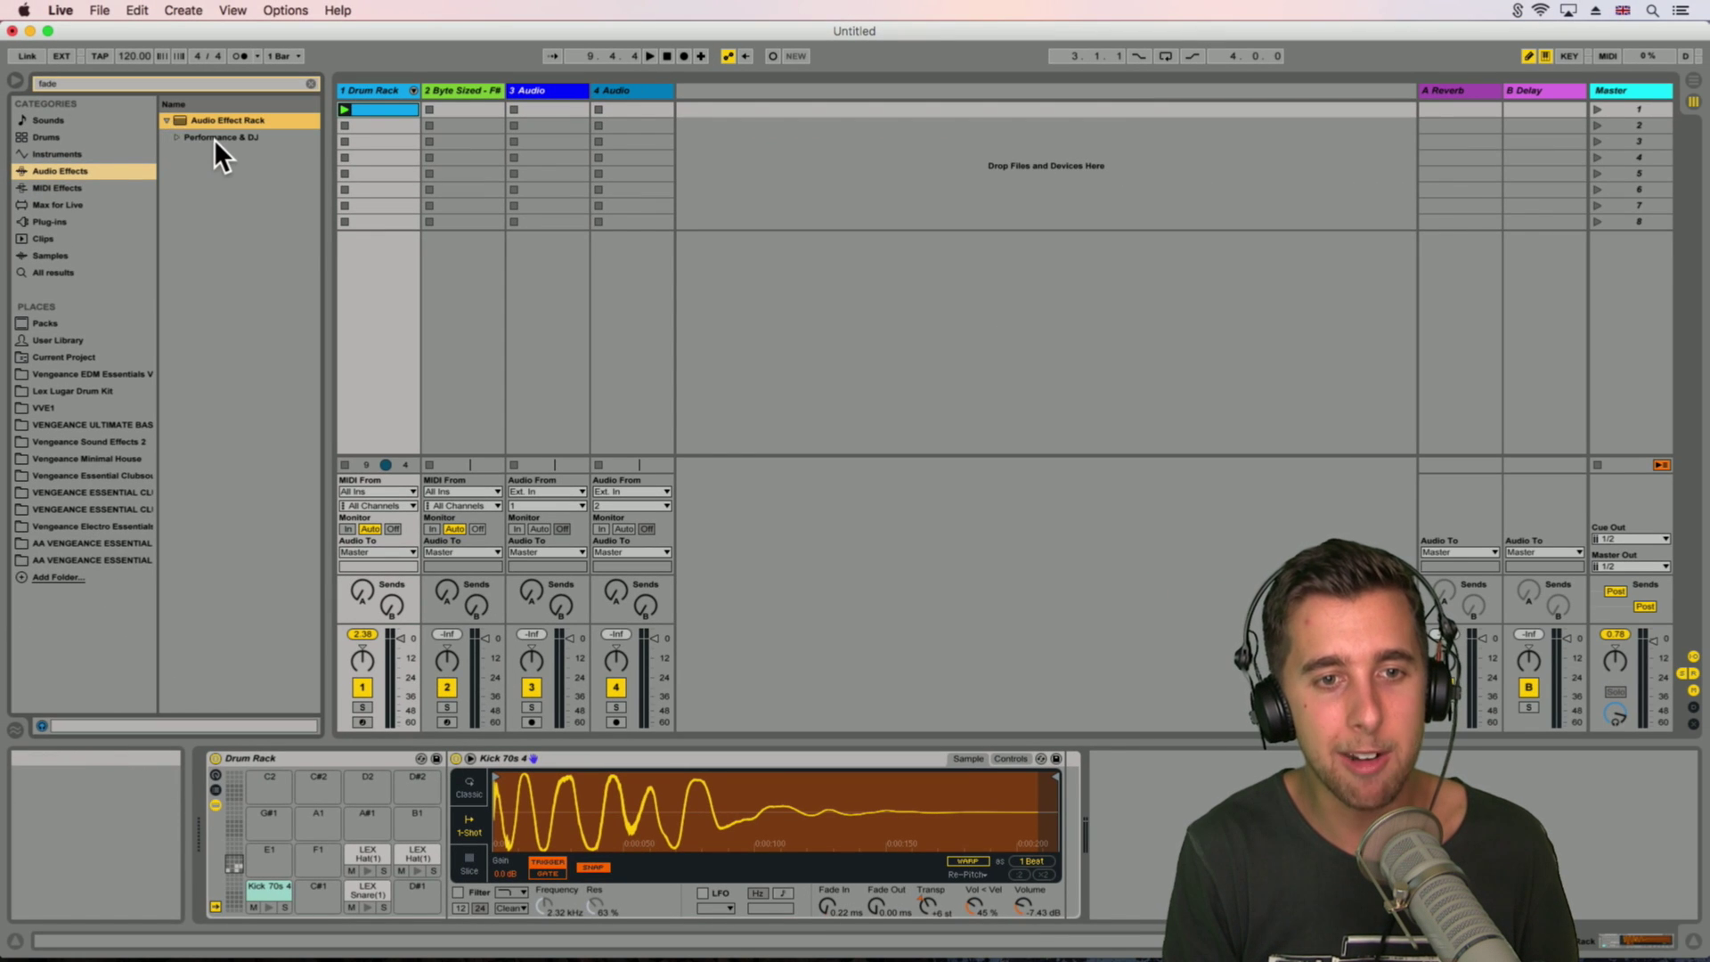
{"action": "left_click", "coordinate": [212, 137]}
{"action": "left_click", "coordinate": [174, 137]}
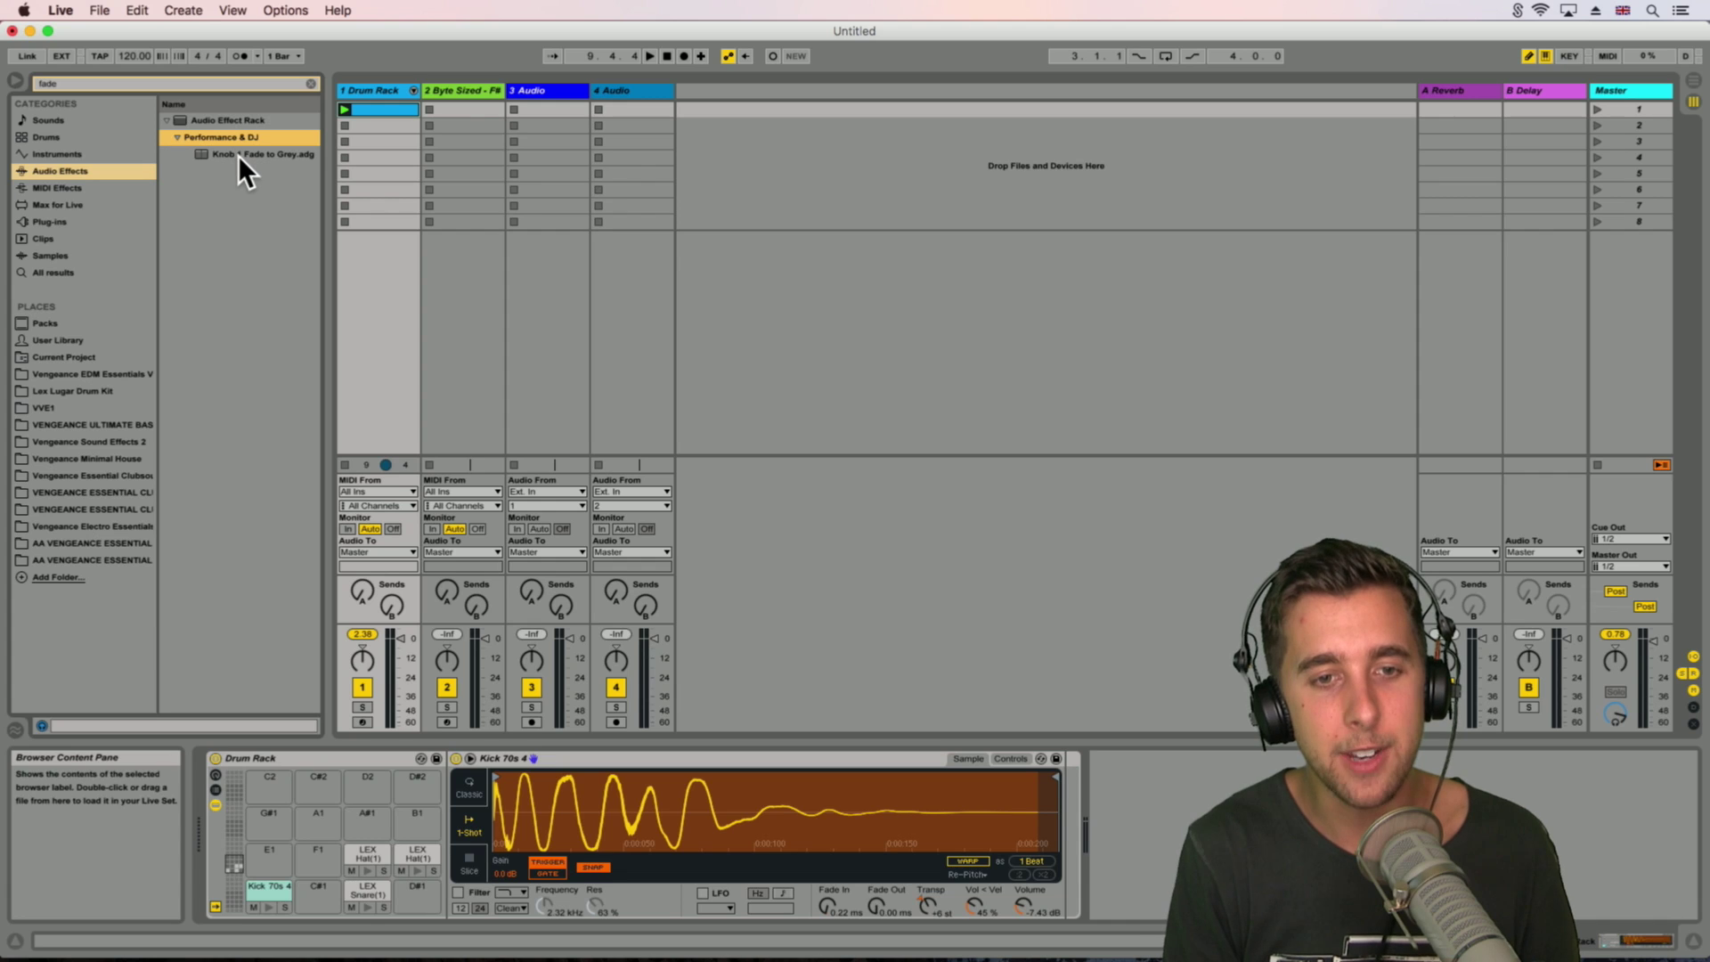
{"action": "left_click_drag", "start_coordinate": [231, 152], "coordinate": [367, 86]}
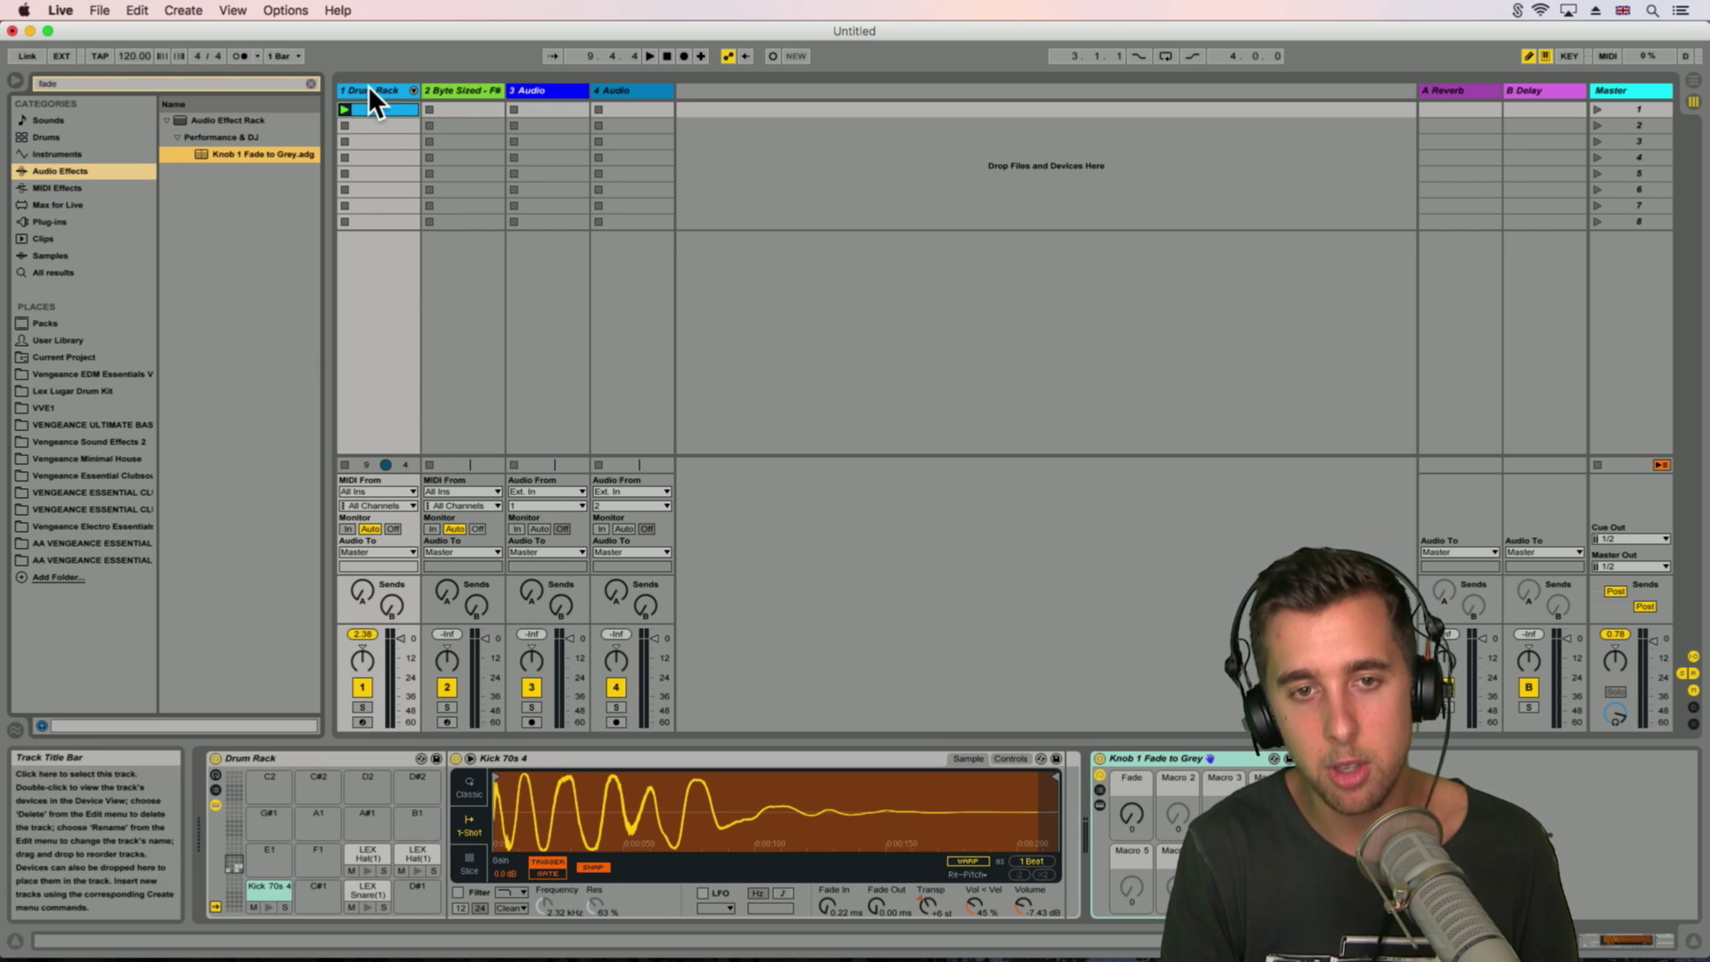
Step: MIDI-map the Fade macro of Knob 1 Fade to Grey to the CC 22 knob and play the beat
{"action": "key", "text": "super+m"}
{"action": "left_click", "coordinate": [1131, 815]}
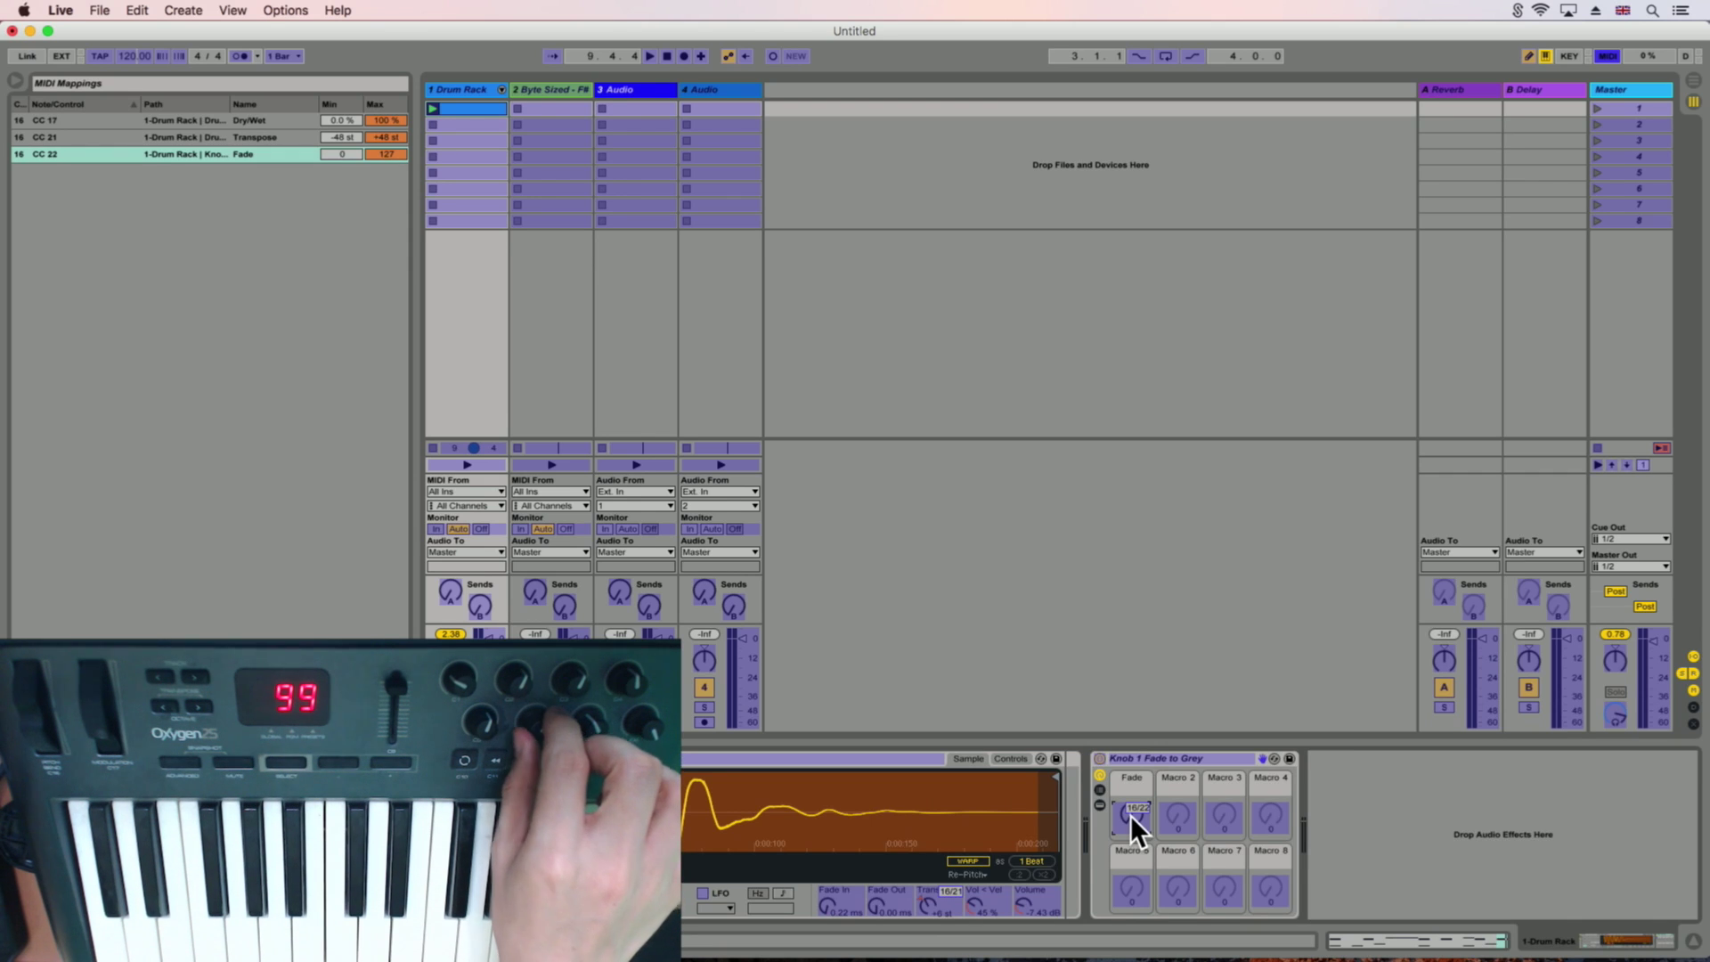
{"action": "key", "text": "super+m"}
{"action": "key", "text": "space"}
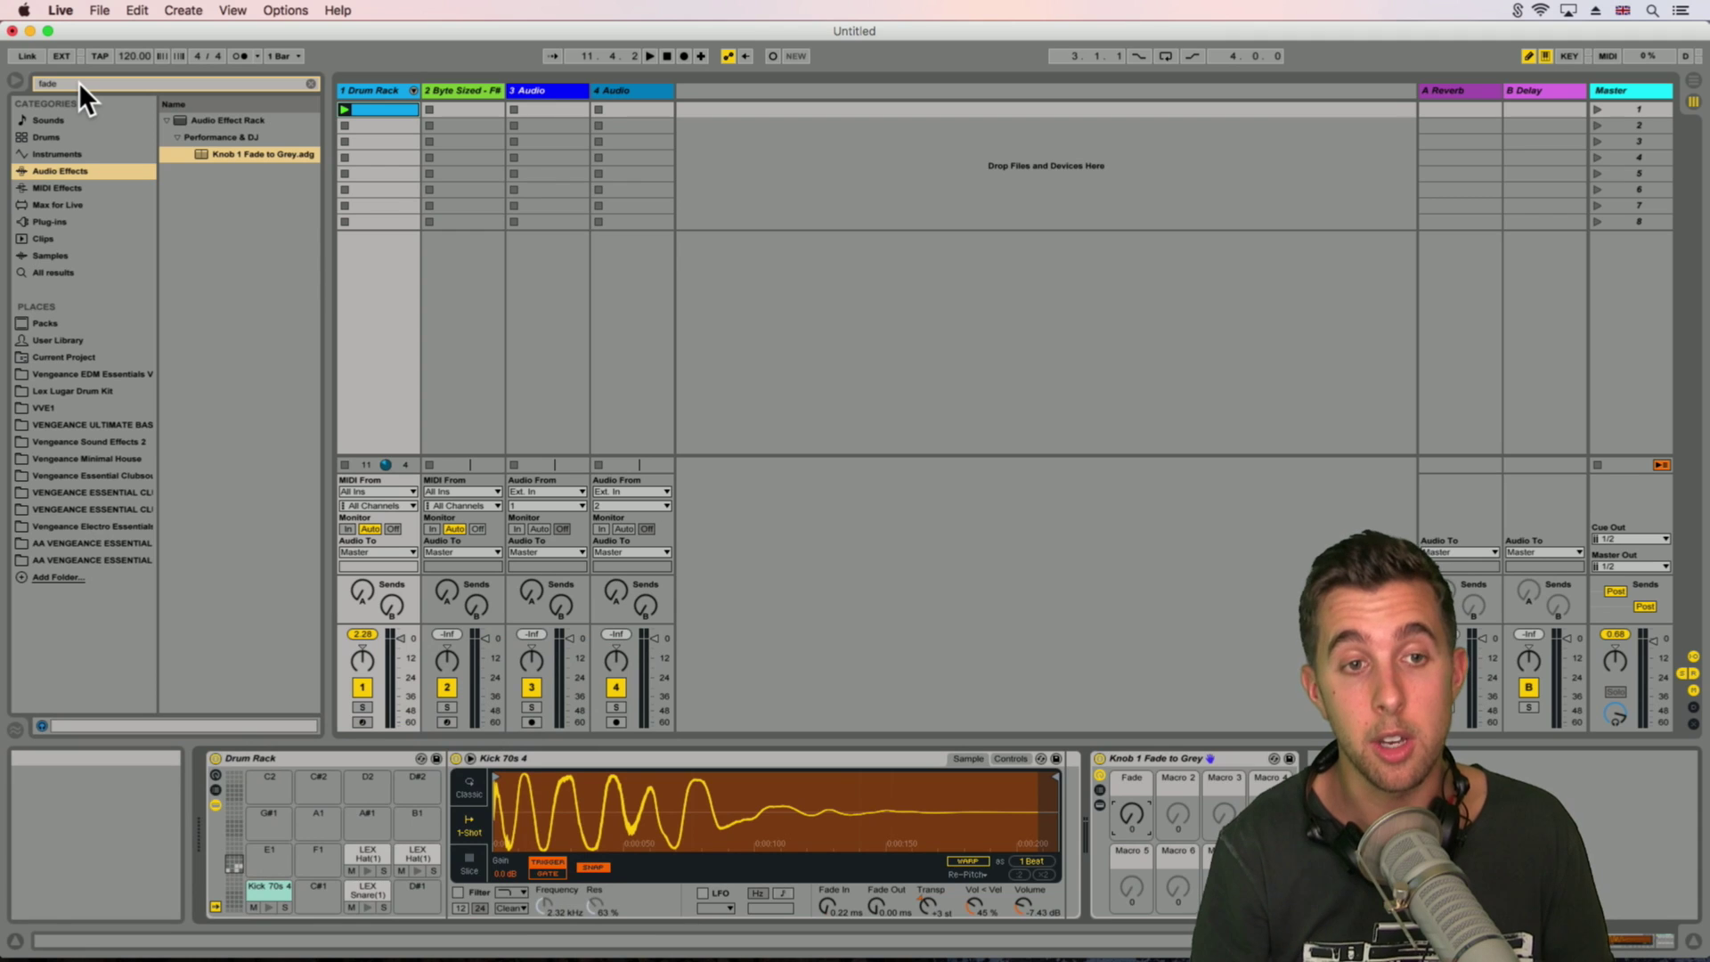
Step: Clear the browser search and load the Analog strings preset M Tron Strings onto a new MIDI track
{"action": "key", "text": "Escape"}
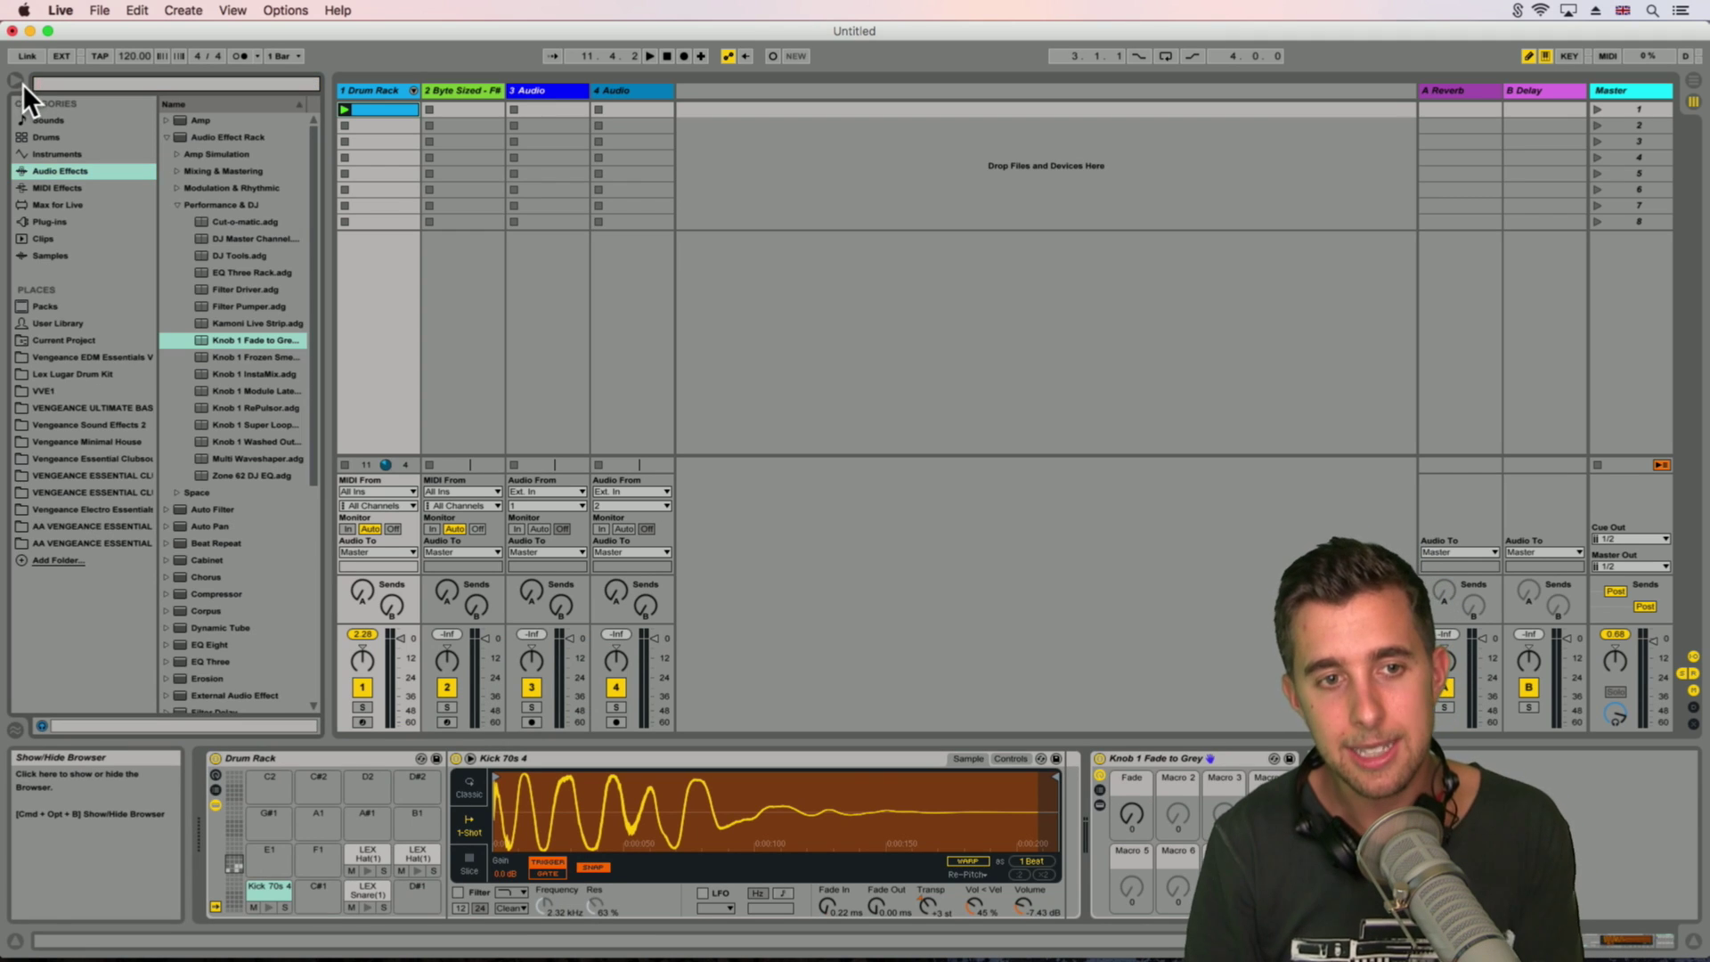
{"action": "left_click", "coordinate": [57, 154]}
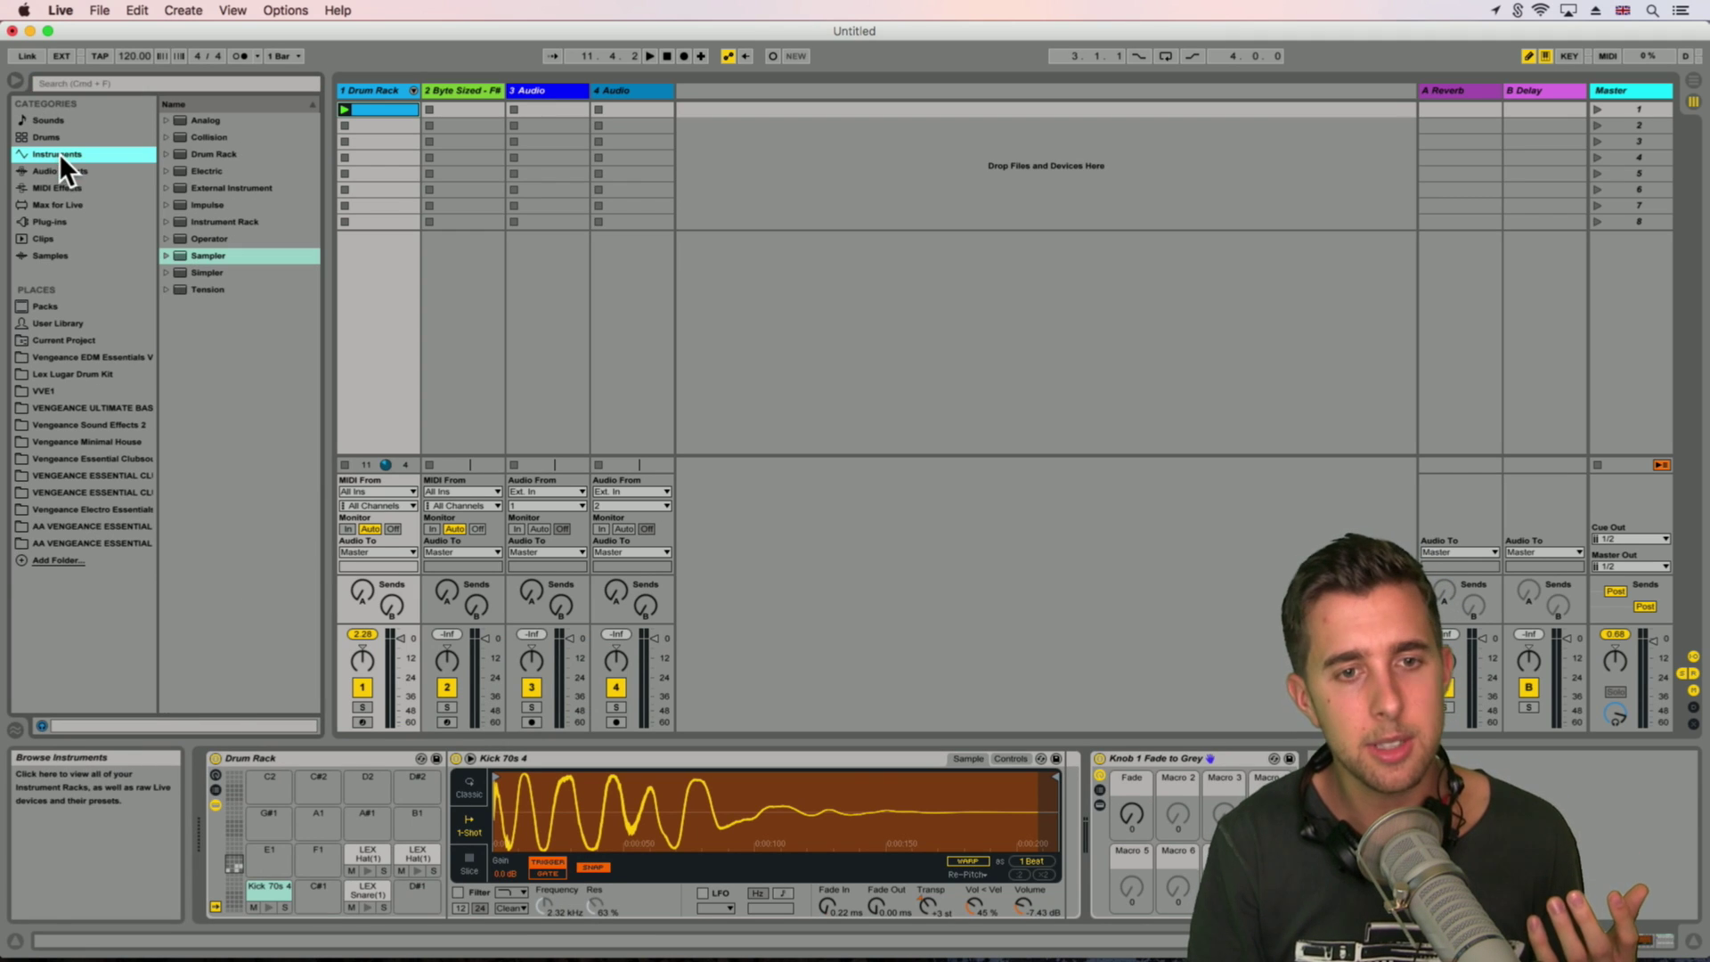
{"action": "left_click", "coordinate": [166, 121]}
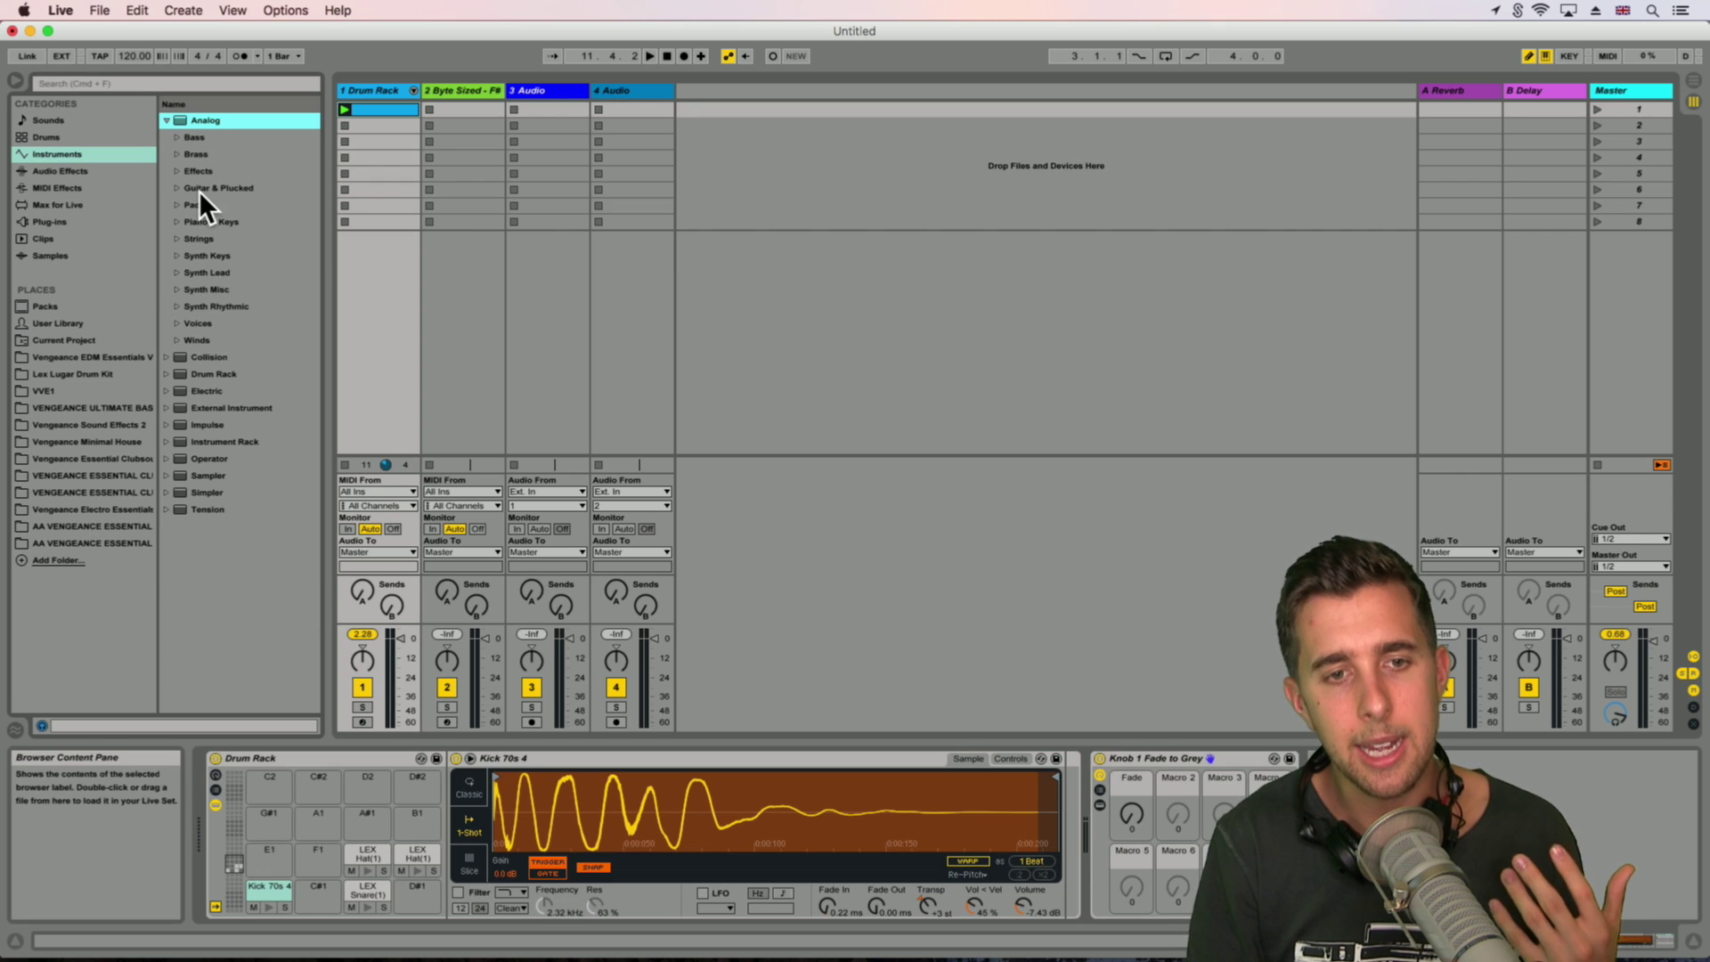
{"action": "left_click", "coordinate": [177, 239]}
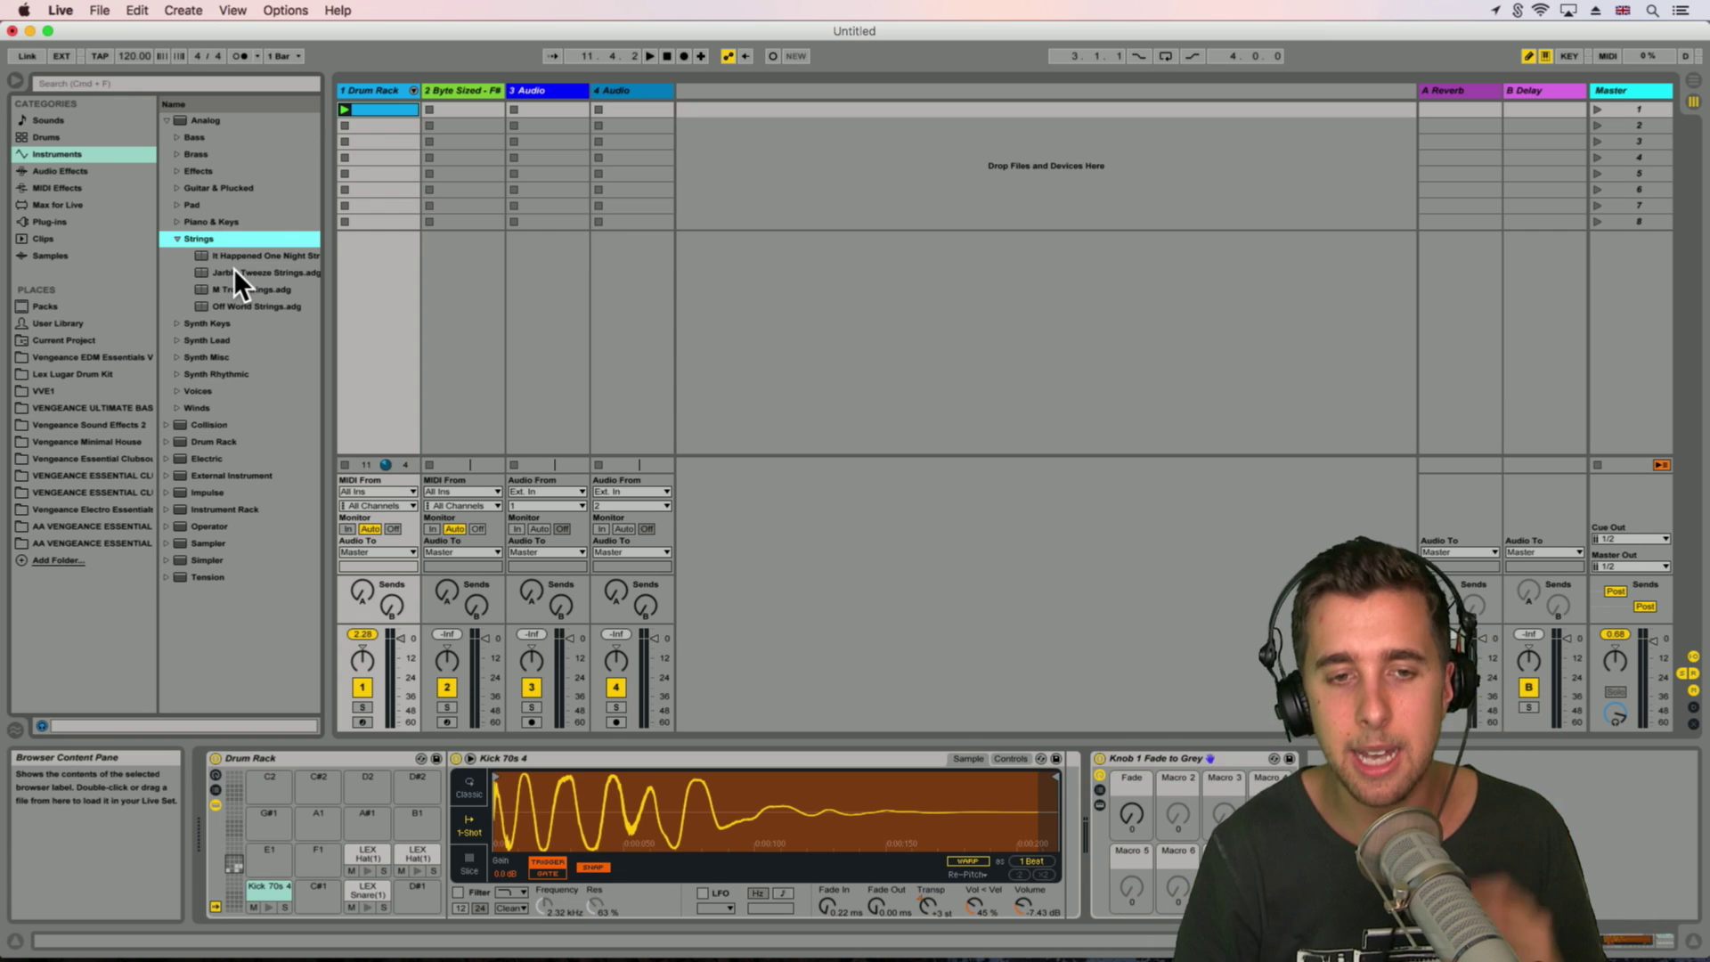
{"action": "left_click", "coordinate": [243, 290]}
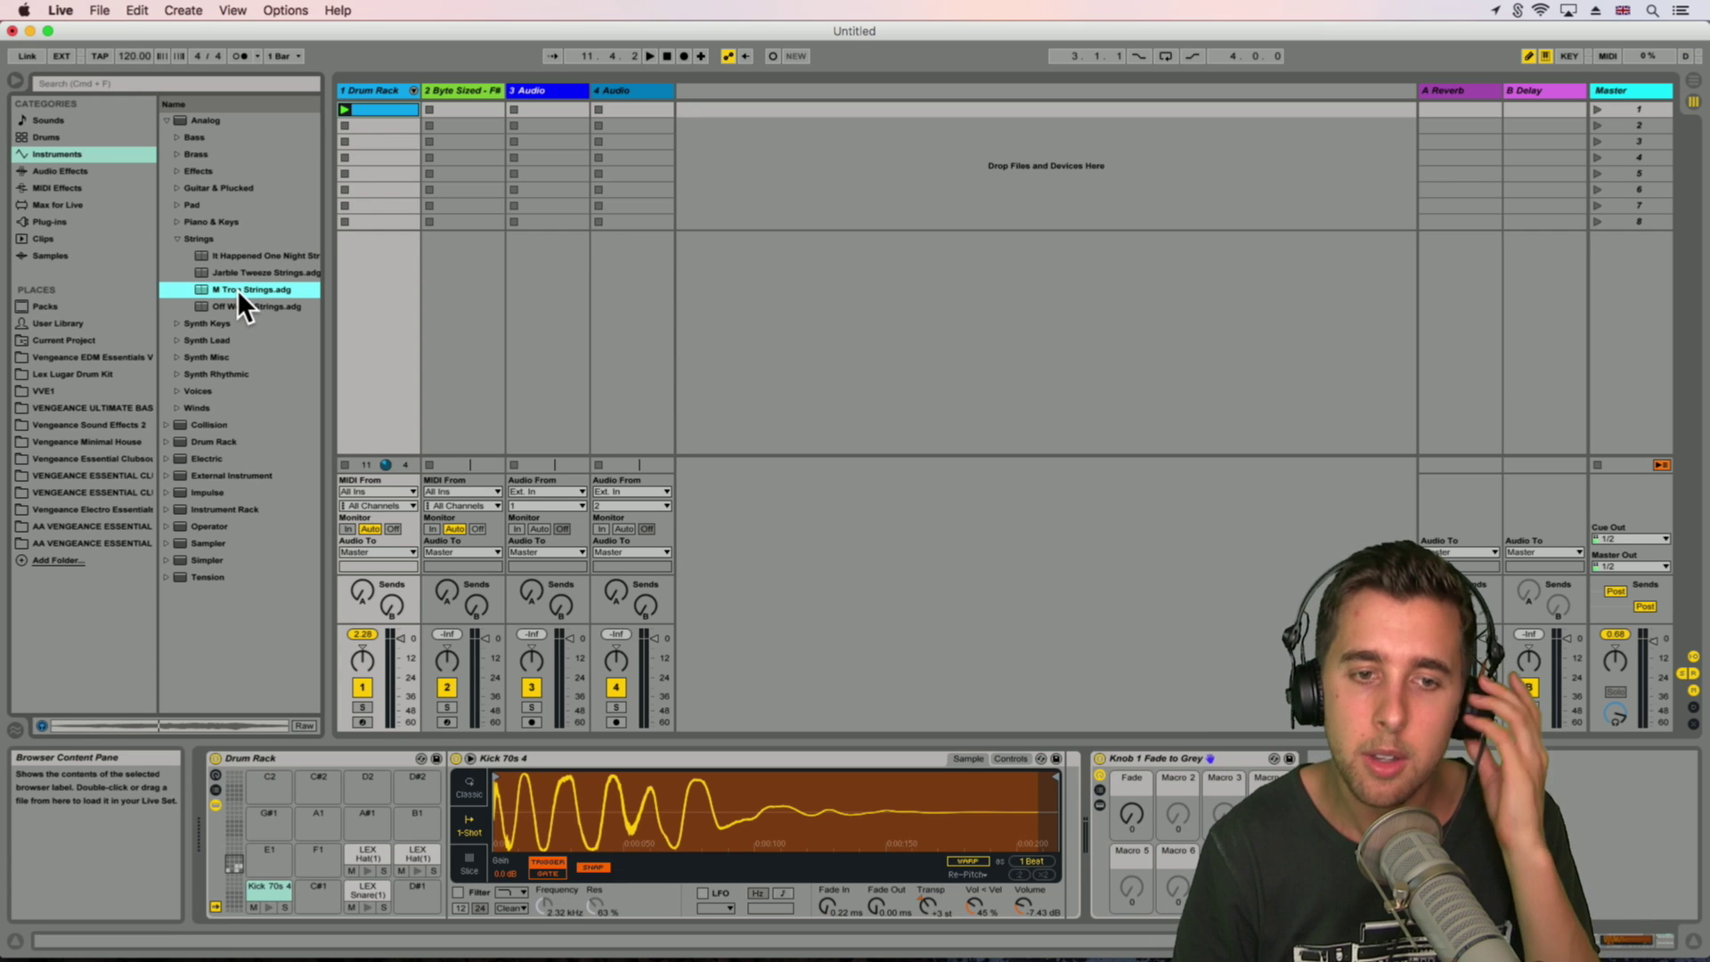
{"action": "left_click_drag", "start_coordinate": [227, 289], "coordinate": [719, 98]}
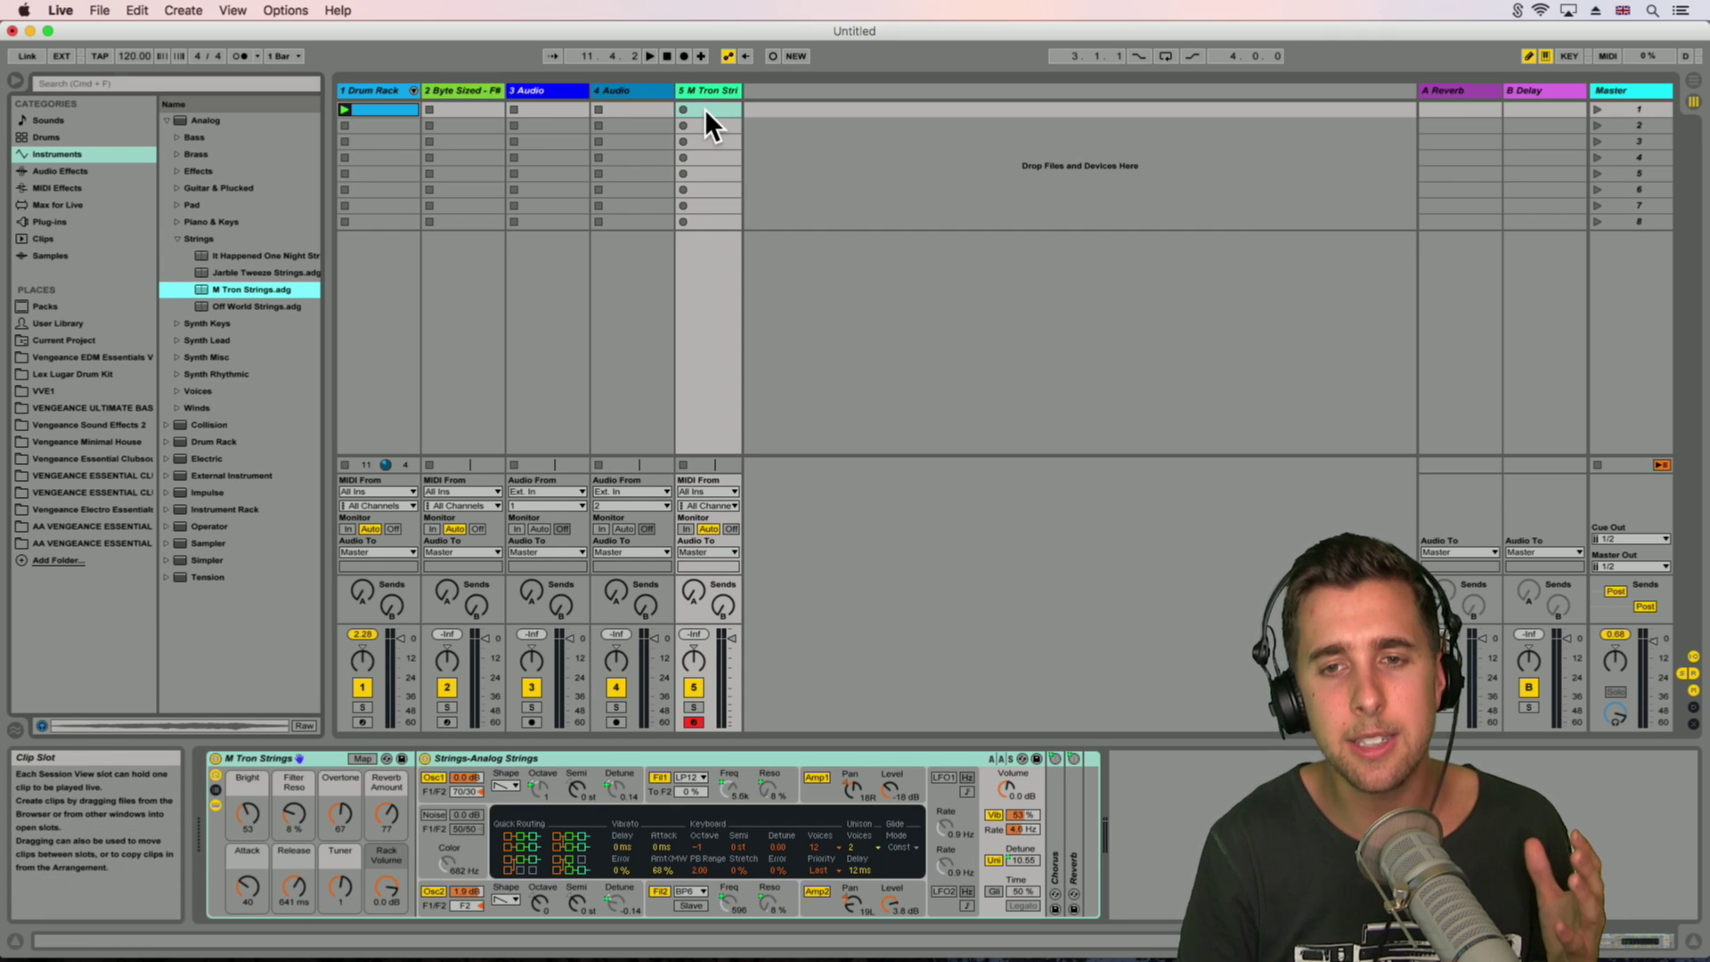
Step: Create an empty MIDI clip in the first slot of the M Tron Strings track and enlarge its note editor
{"action": "double_click", "coordinate": [704, 109]}
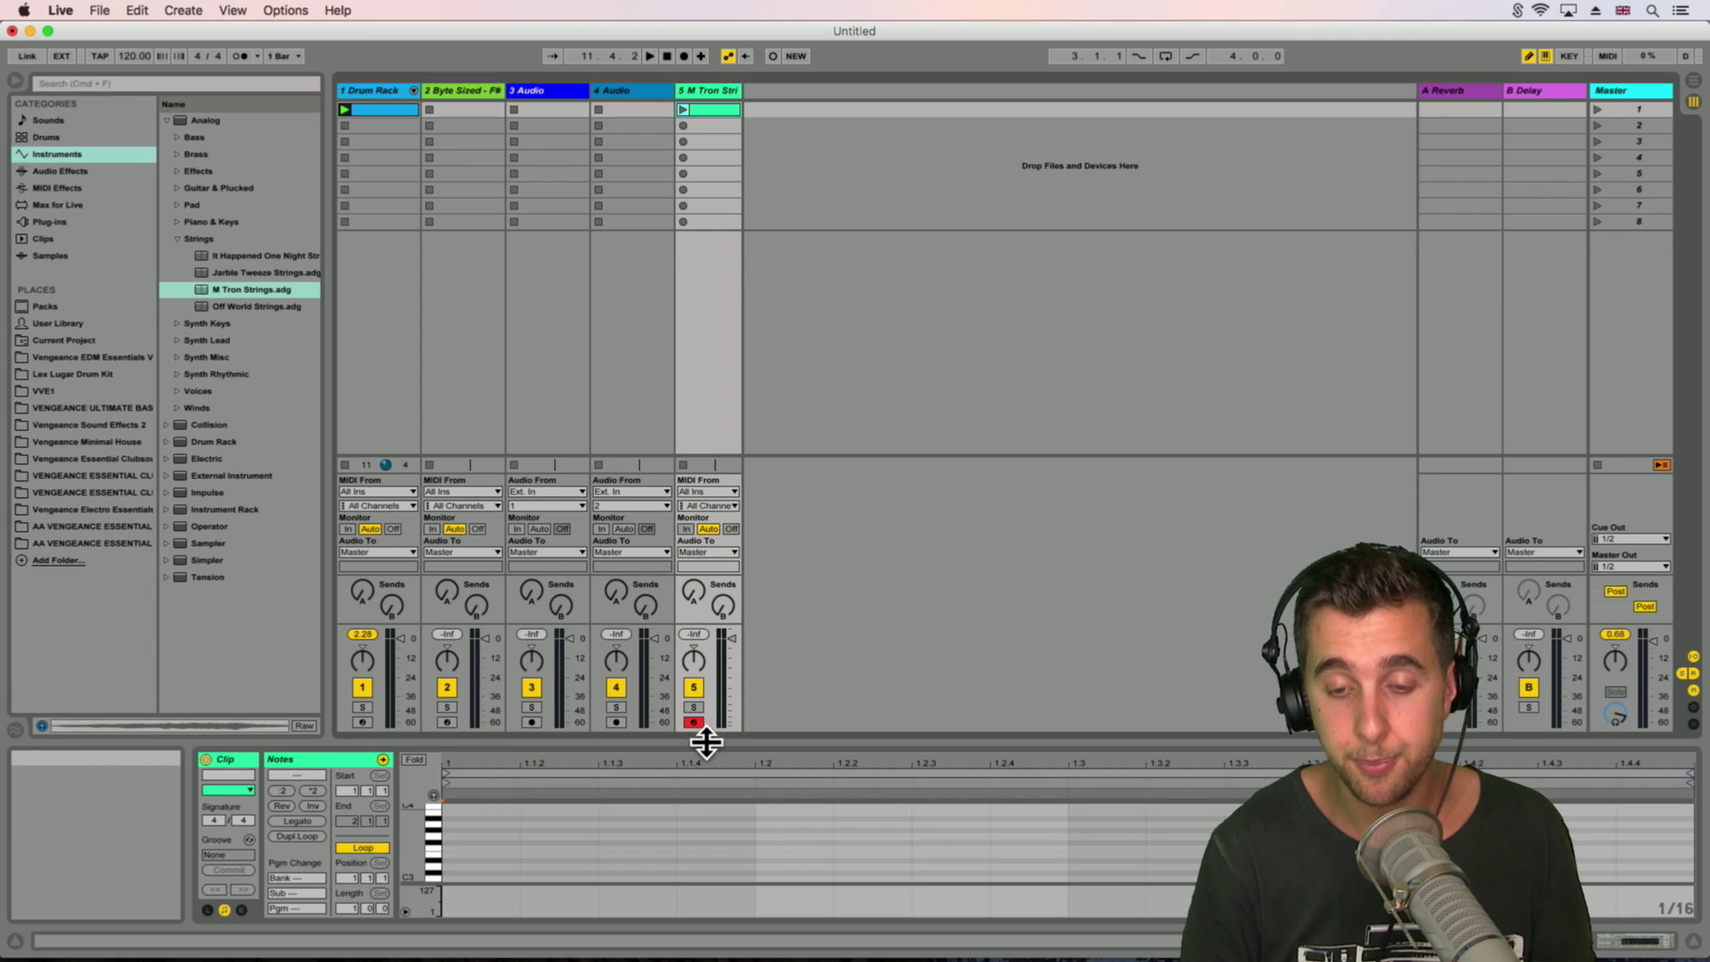
{"action": "left_click_drag", "start_coordinate": [707, 742], "coordinate": [567, 304]}
{"action": "left_click_drag", "start_coordinate": [563, 235], "coordinate": [559, 244]}
{"action": "left_click_drag", "start_coordinate": [402, 446], "coordinate": [481, 446]}
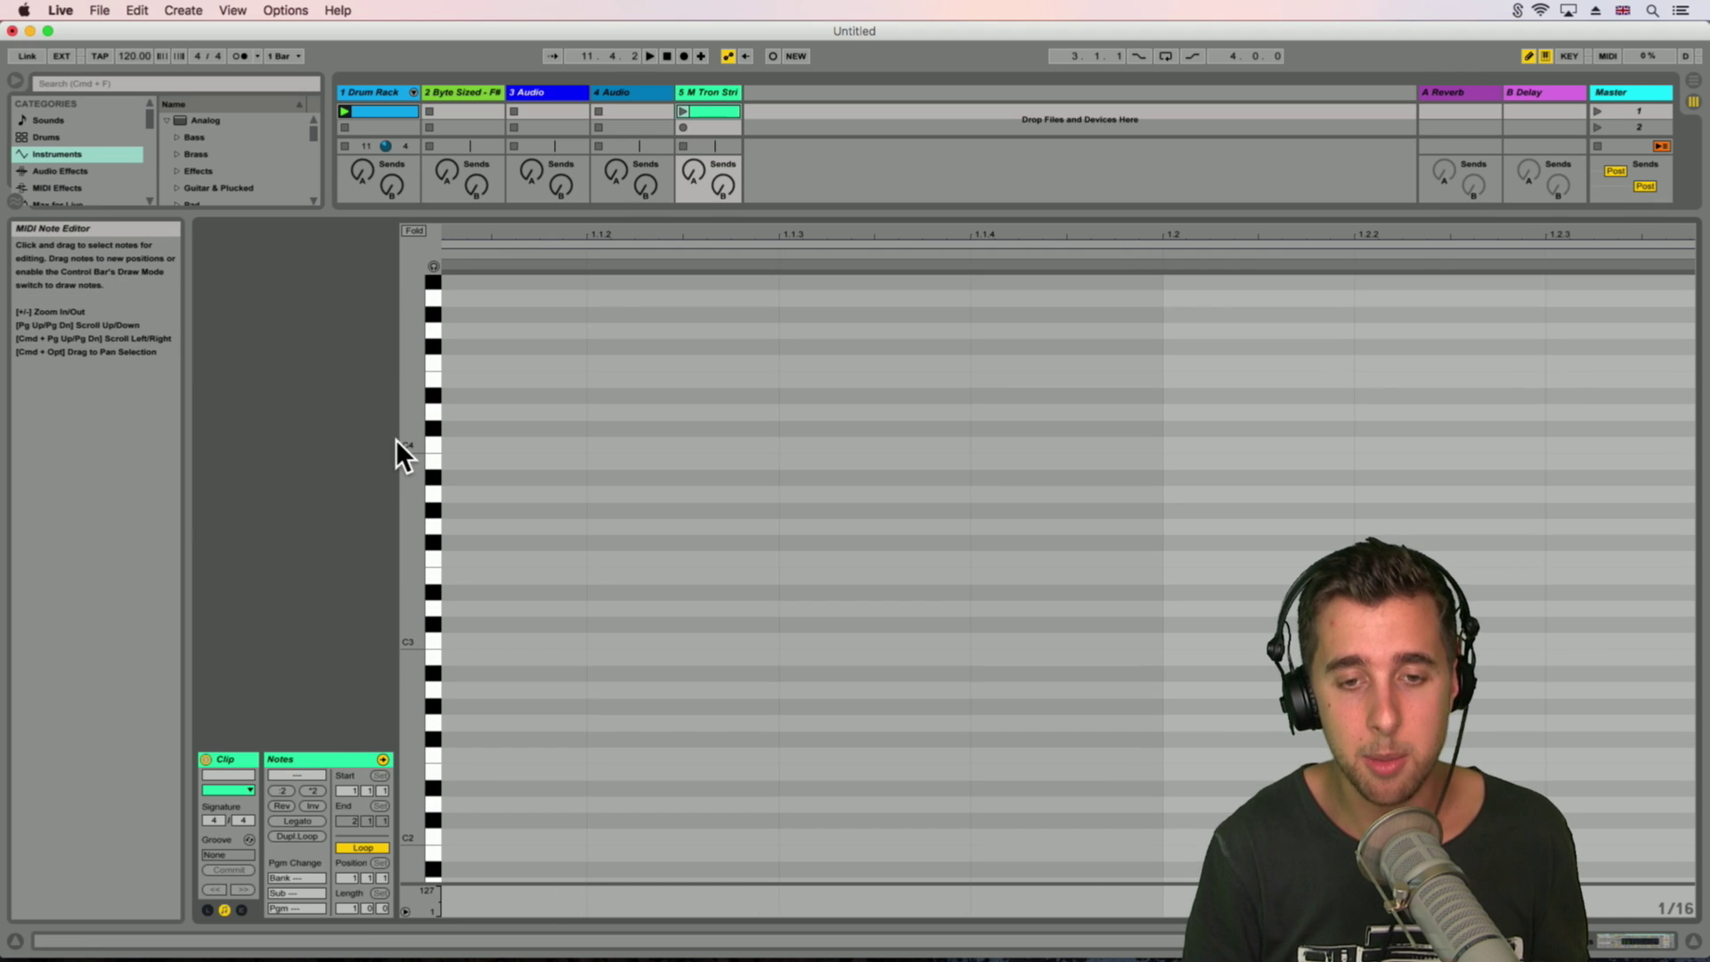
{"action": "left_click_drag", "start_coordinate": [699, 239], "coordinate": [638, 237]}
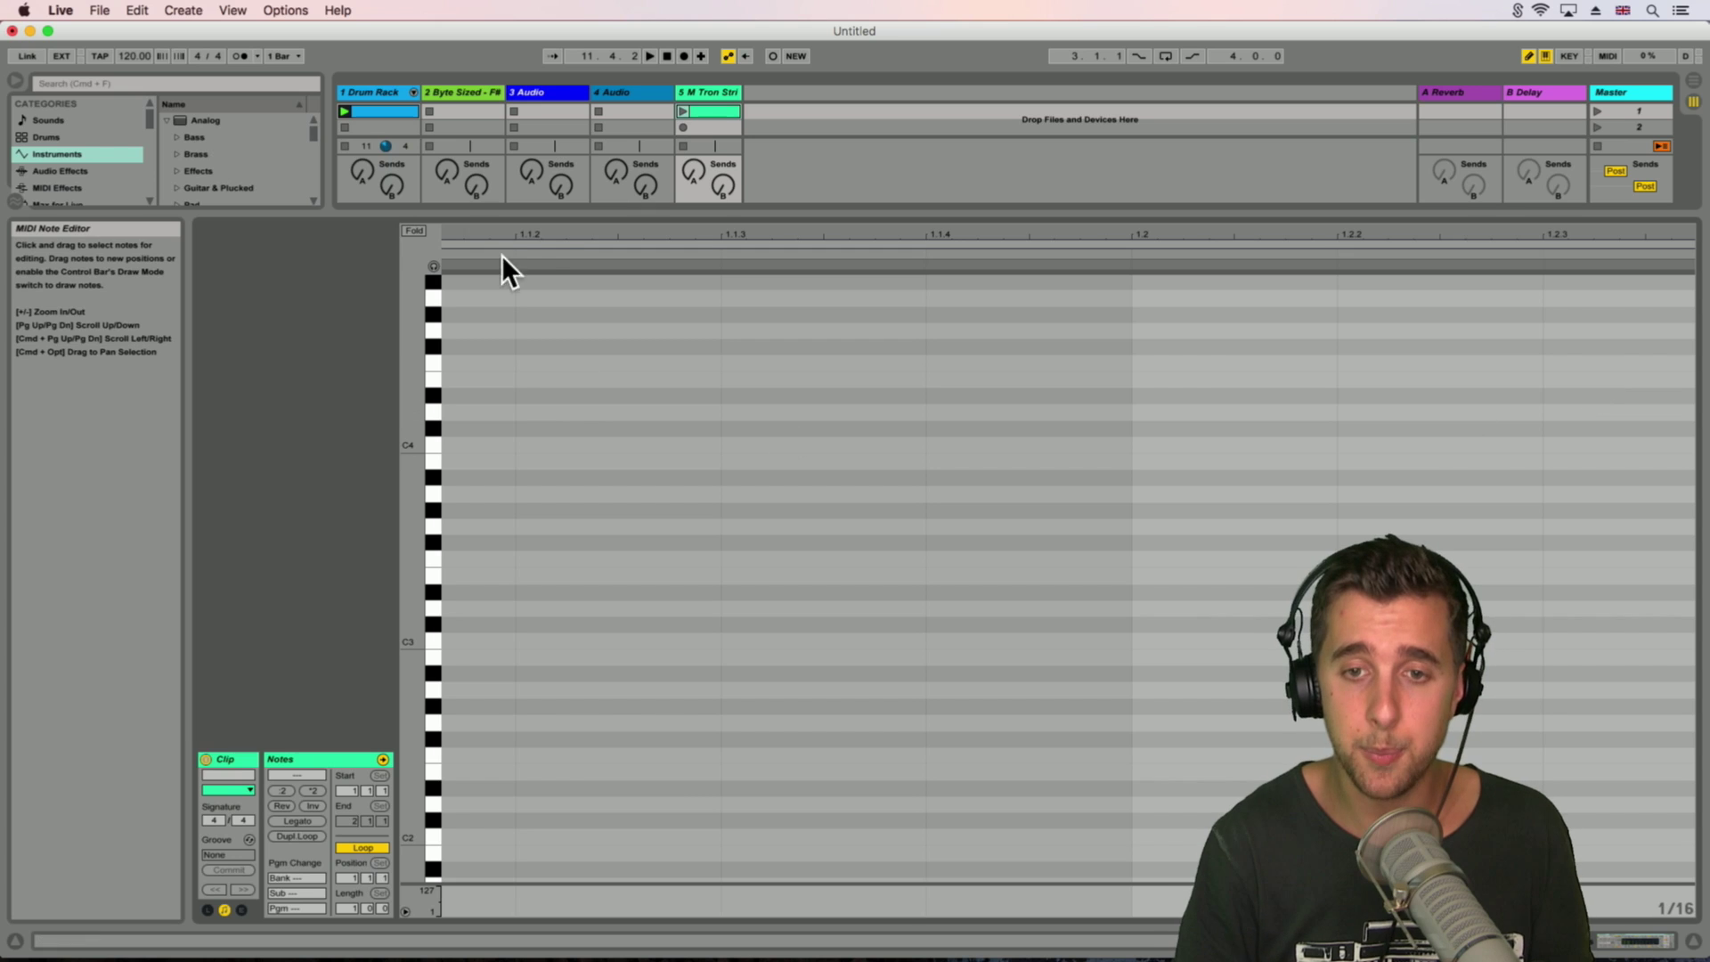
{"action": "mouse_move", "coordinate": [548, 237]}
{"action": "left_mouse_down"}
{"action": "mouse_move", "coordinate": [547, 218]}
{"action": "mouse_move", "coordinate": [526, 239]}
{"action": "mouse_move", "coordinate": [546, 222]}
{"action": "left_mouse_up"}
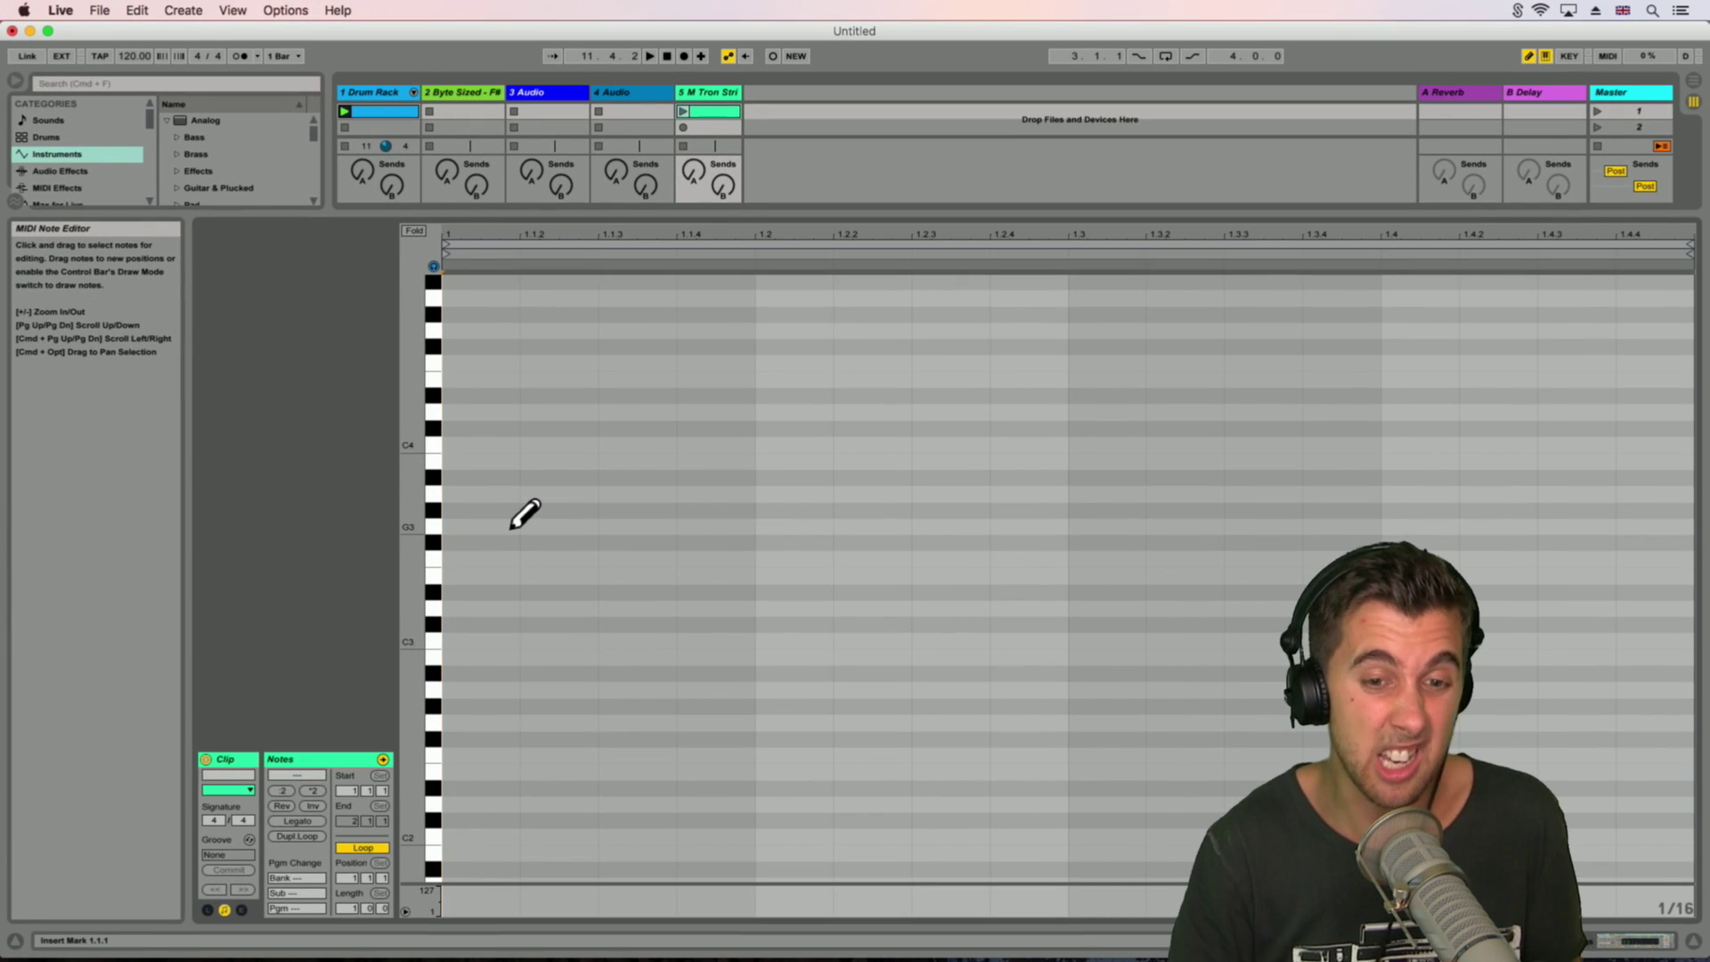
Step: Draw sixteenth notes F3 at 1.1, C3 at 1.1.3, D3 at 1.2.2, D#4 at 1.3, F3 at 1.3.4 and C3 at 1.4.3
{"action": "left_click", "coordinate": [465, 559]}
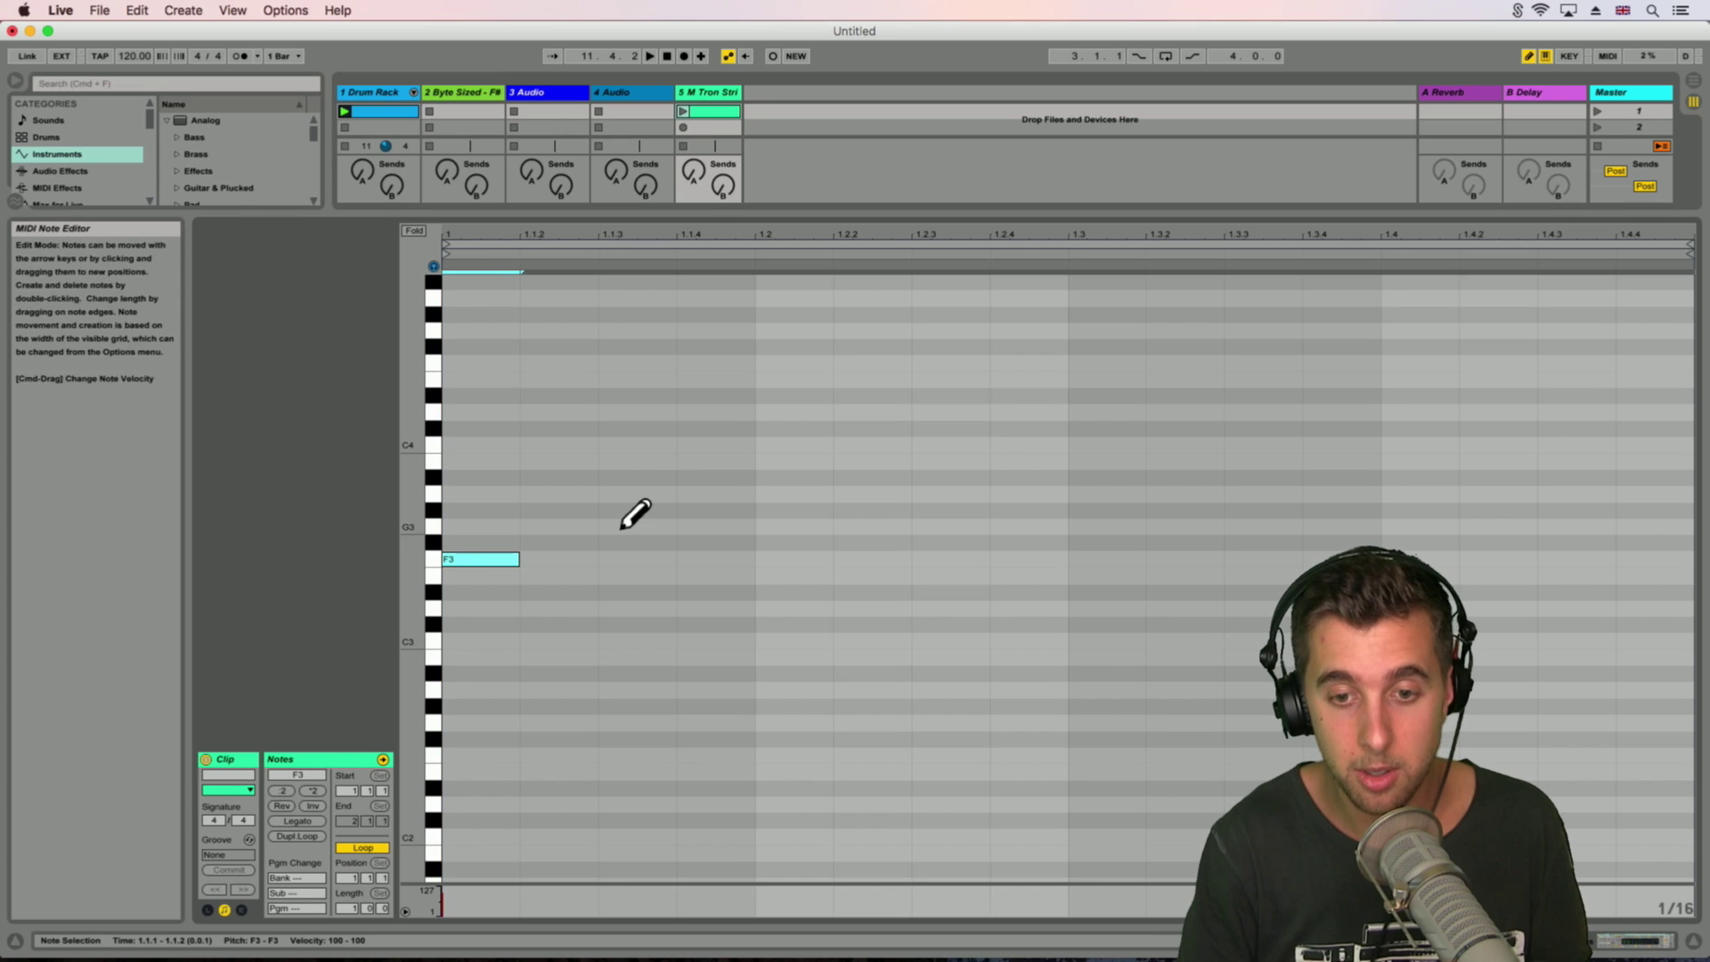
{"action": "left_click", "coordinate": [513, 560]}
{"action": "left_click", "coordinate": [495, 559]}
{"action": "left_click", "coordinate": [637, 642]}
{"action": "left_click", "coordinate": [871, 609]}
{"action": "left_click", "coordinate": [1107, 395]}
{"action": "left_click", "coordinate": [1336, 560]}
{"action": "left_click", "coordinate": [1572, 641]}
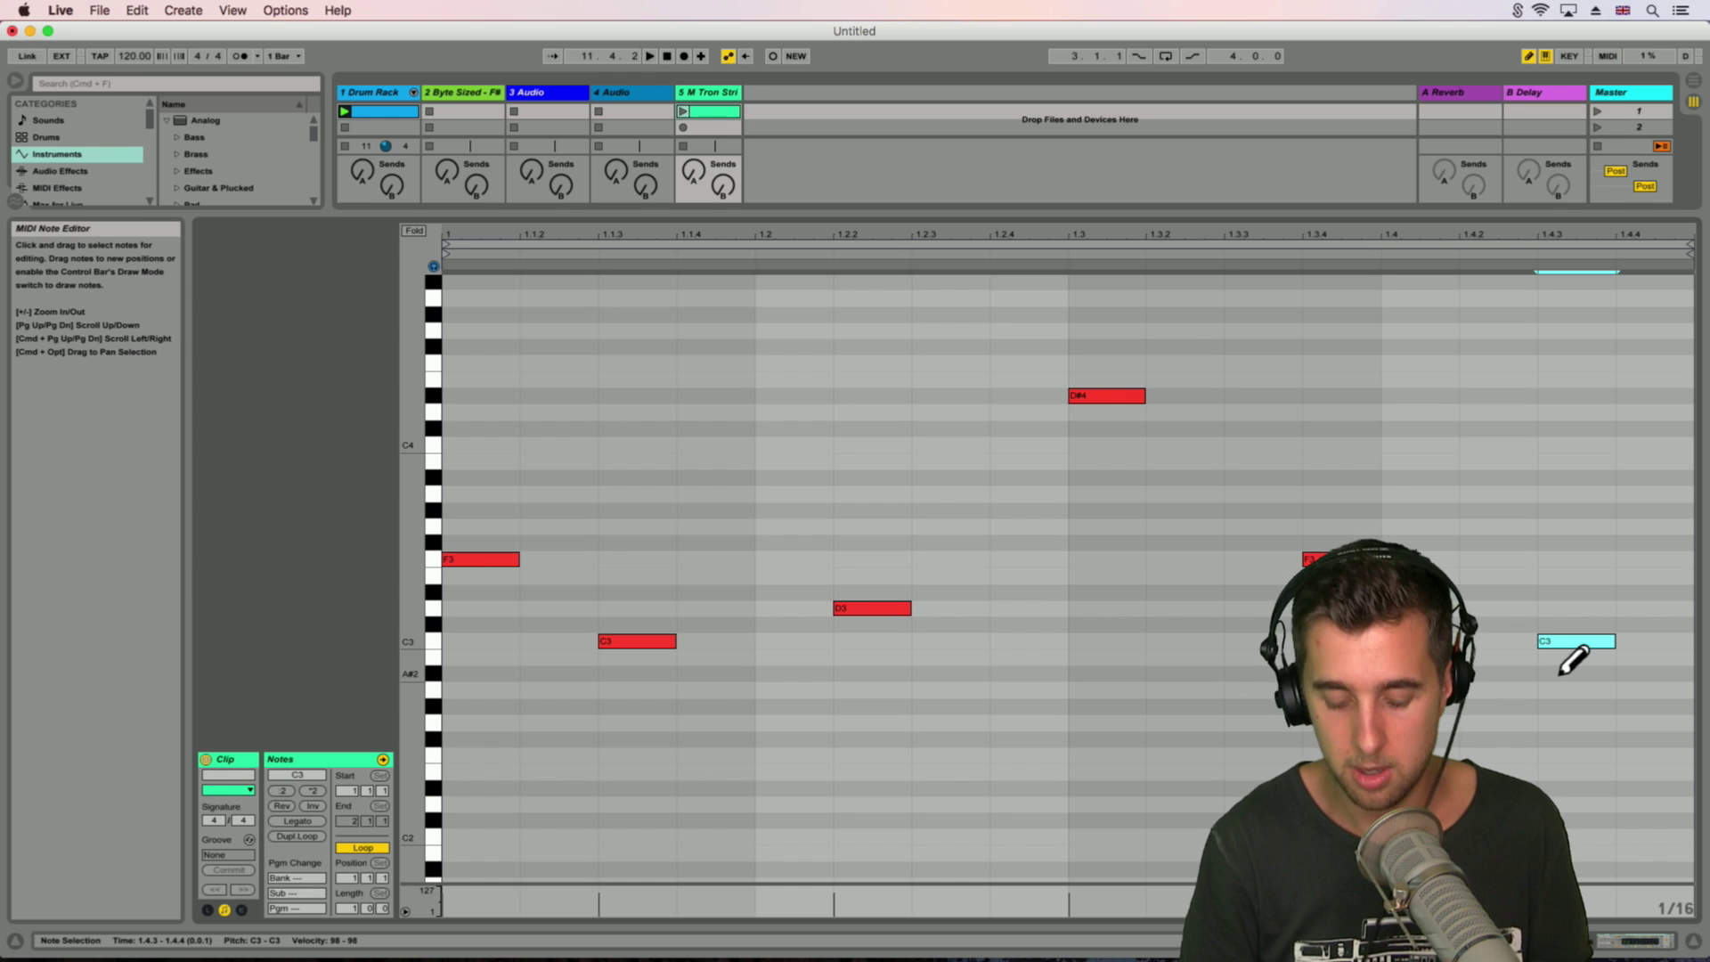
Step: Draw sixteenth notes D#3 at 1.4.3, B3 at 1.3.4, E3 at 1.3, A3 at 1.2 and A3 at 1.1.3
{"action": "left_click", "coordinate": [1575, 593]}
{"action": "left_click", "coordinate": [1341, 461]}
{"action": "left_click", "coordinate": [1106, 575]}
{"action": "left_click", "coordinate": [792, 493]}
{"action": "left_click", "coordinate": [636, 493]}
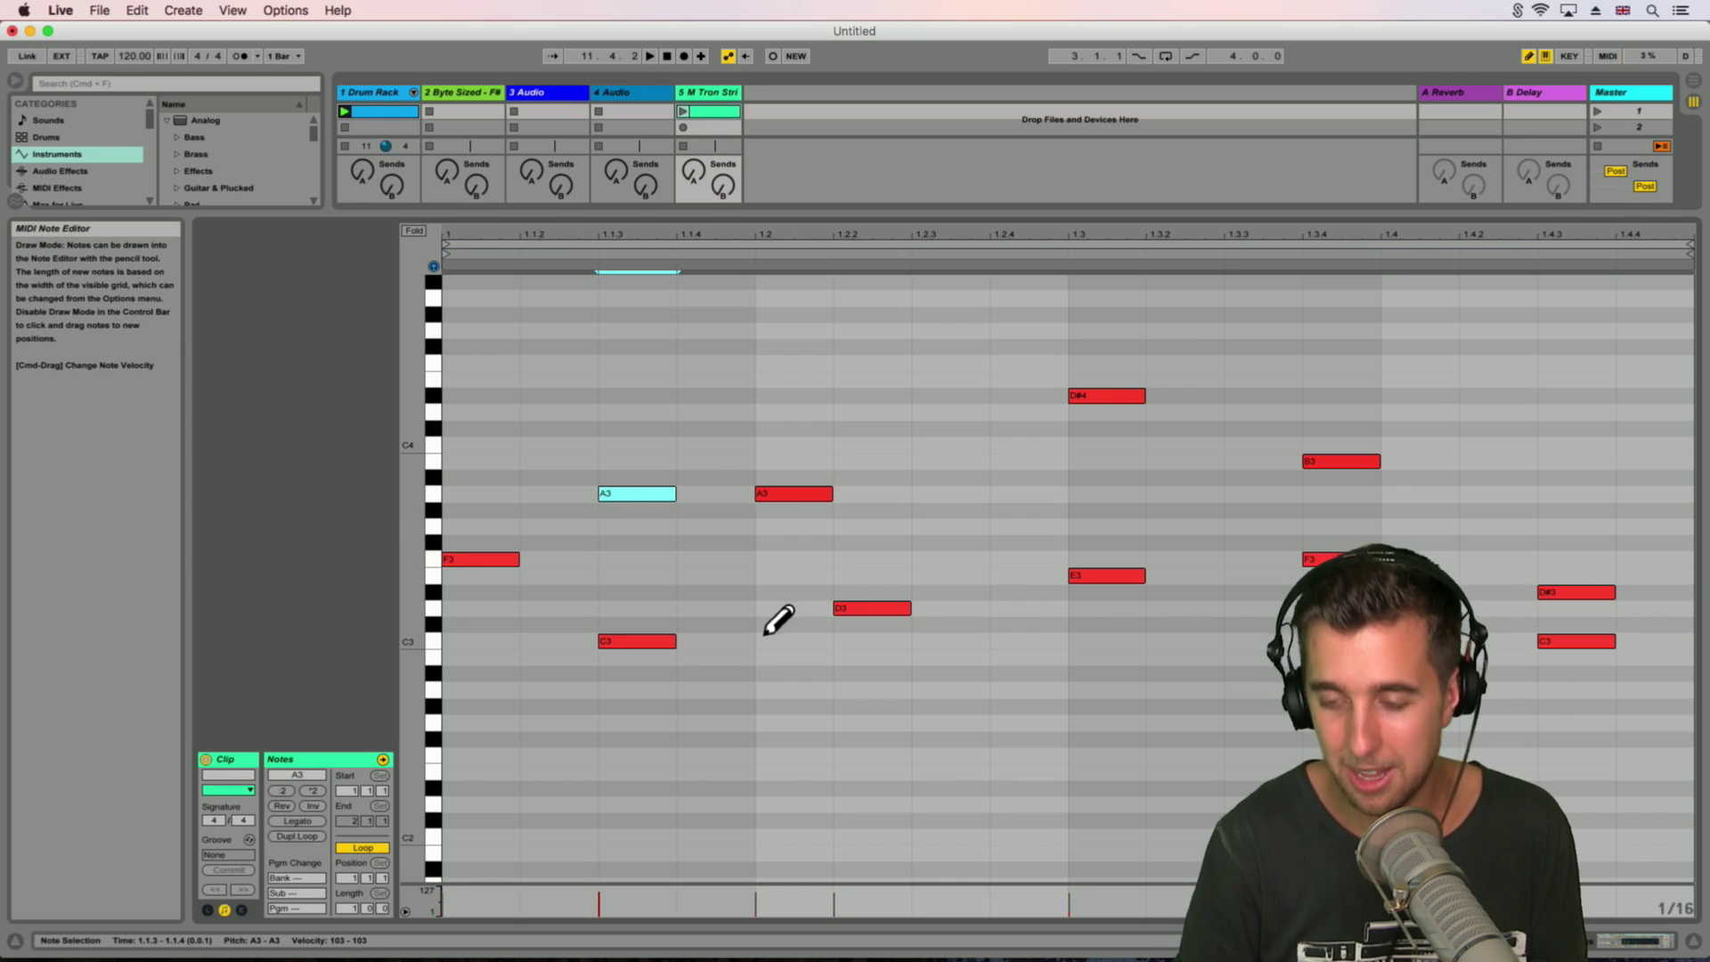
Step: Select all the notes in the M Tron Strings clip and delete them
{"action": "key", "text": "b"}
{"action": "left_click", "coordinate": [1627, 727]}
{"action": "left_click_drag", "start_coordinate": [1589, 725], "coordinate": [484, 394]}
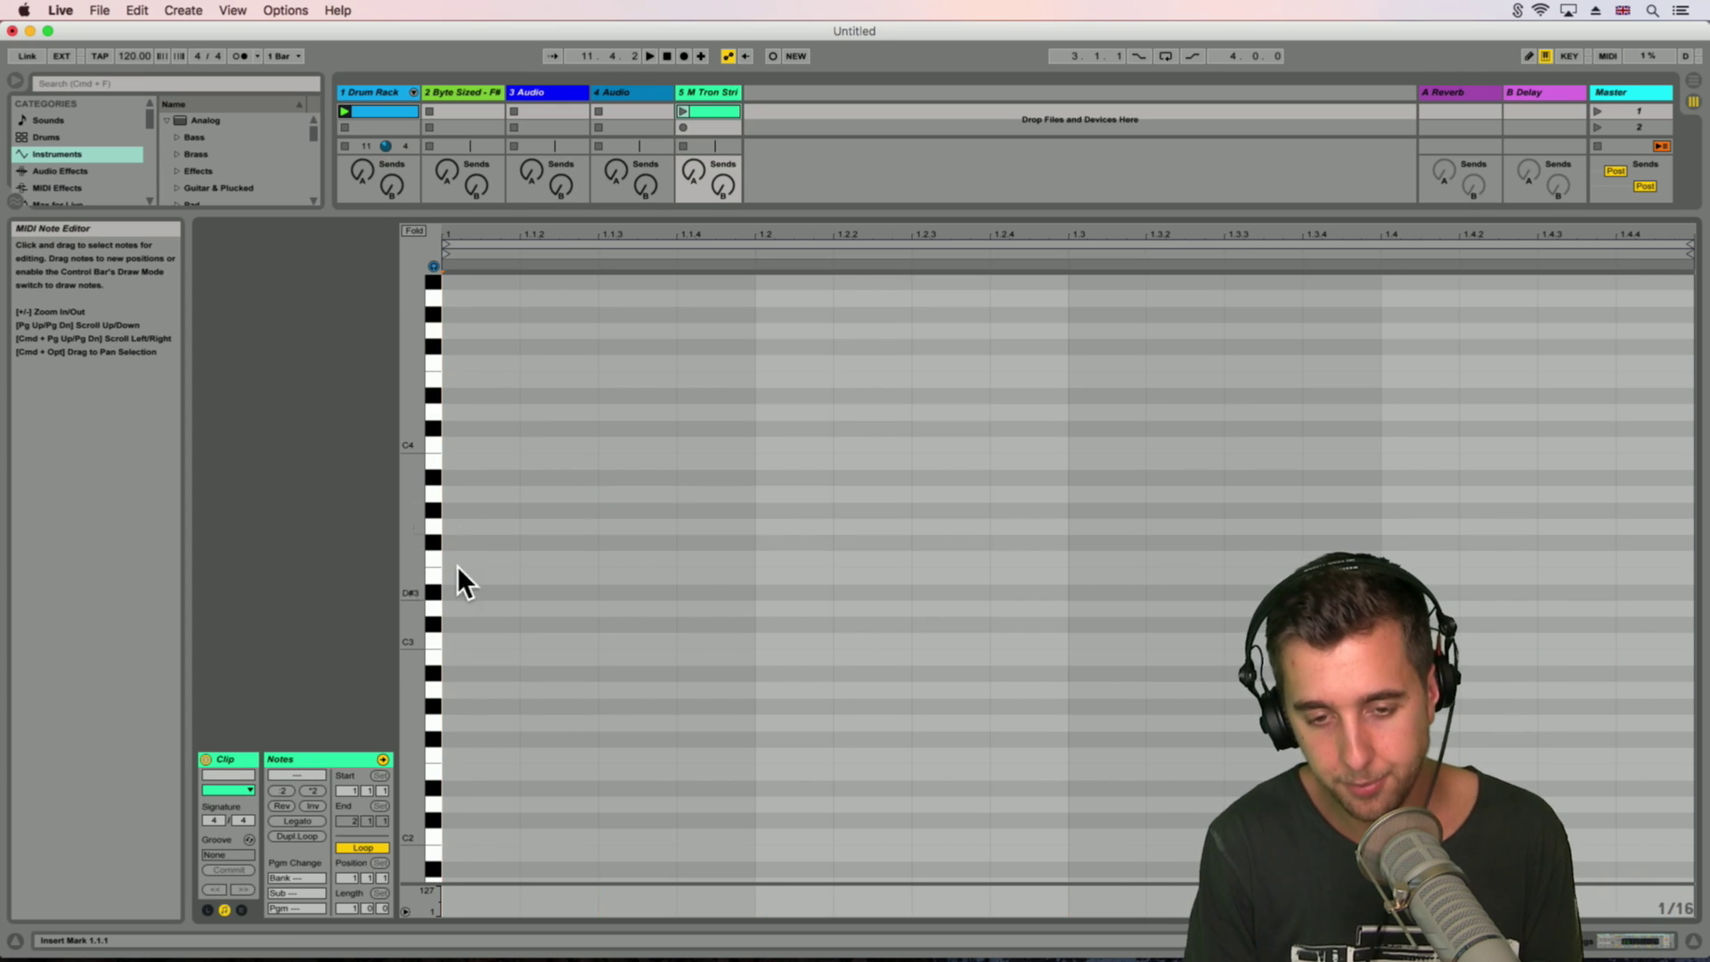
Step: Draw the stacked notes C2, E2 and G2 at 1.1 and extend each one to 1.3
{"action": "scroll", "coordinate": [473, 687], "scroll_direction": "down", "scroll_amount": 3}
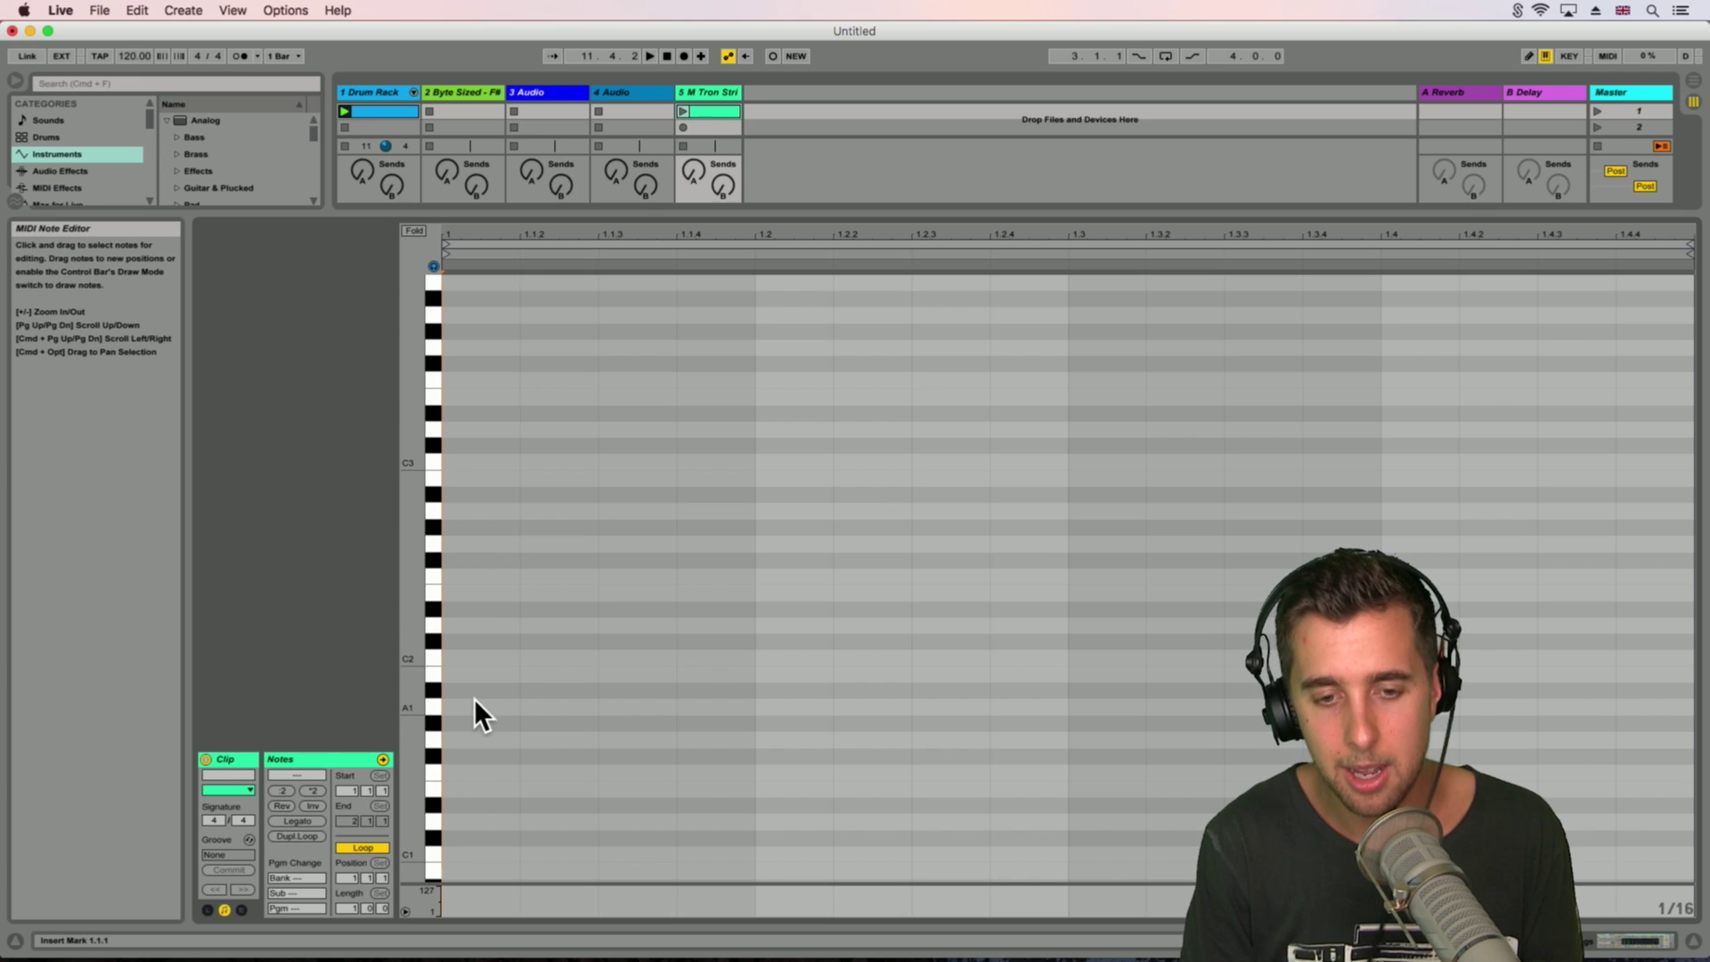
{"action": "key", "text": "b"}
{"action": "left_click", "coordinate": [472, 657]}
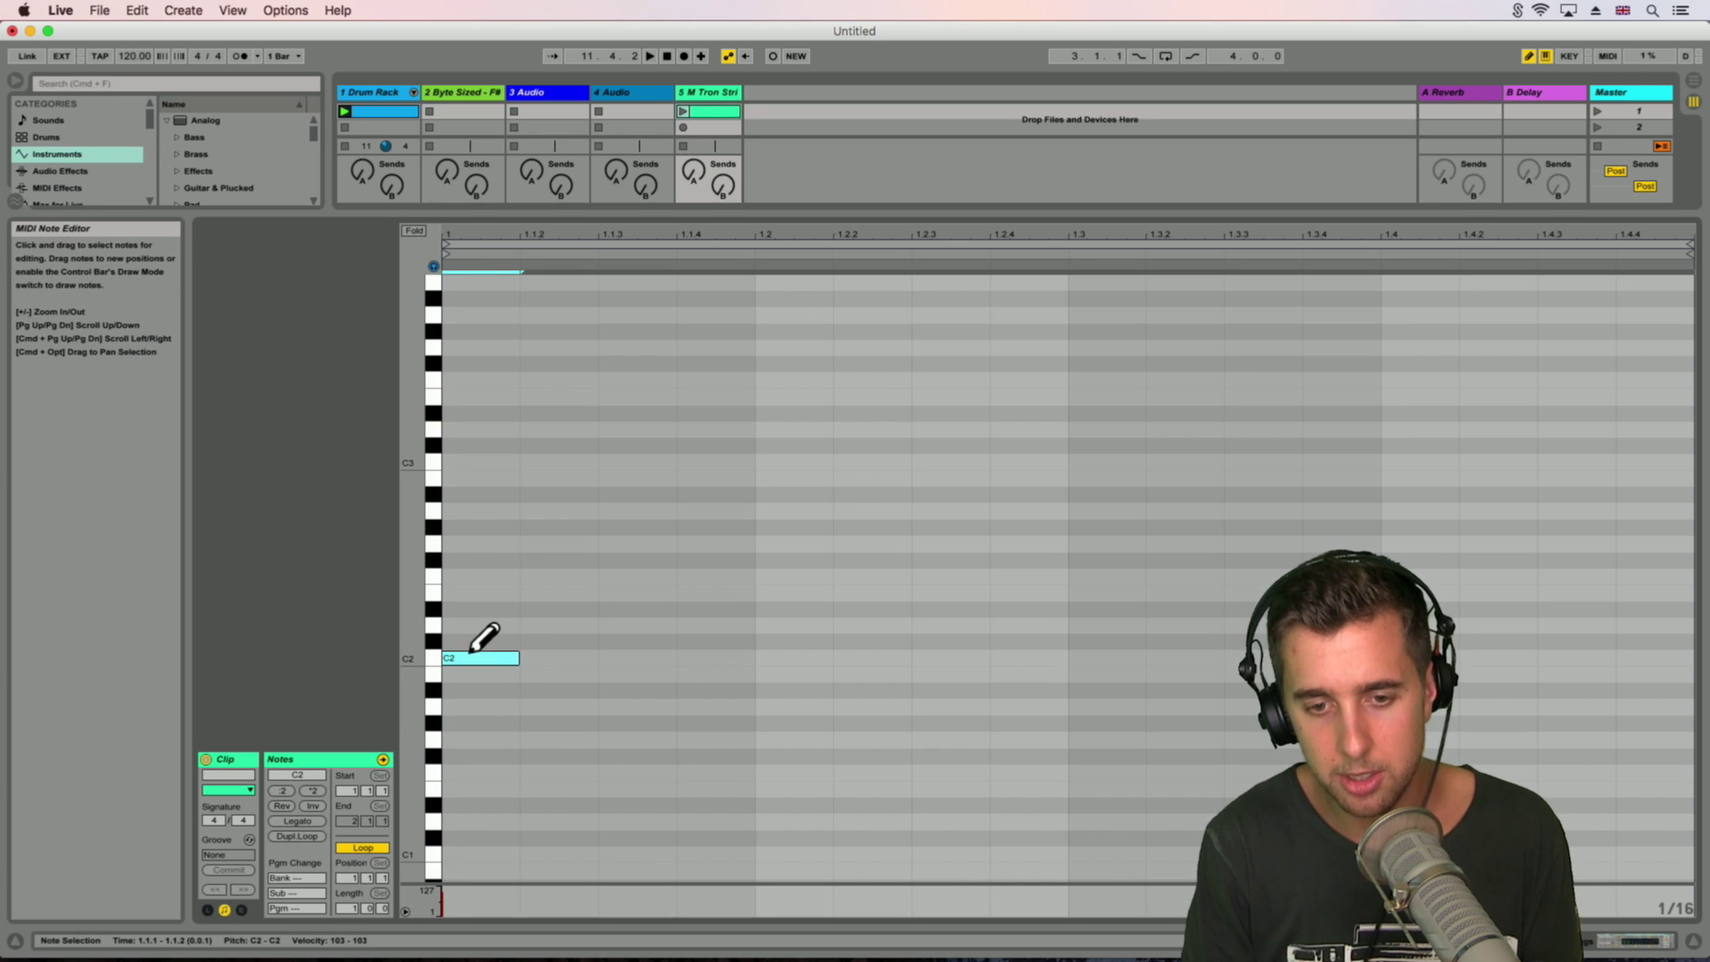
{"action": "left_click_drag", "start_coordinate": [515, 659], "coordinate": [1068, 661]}
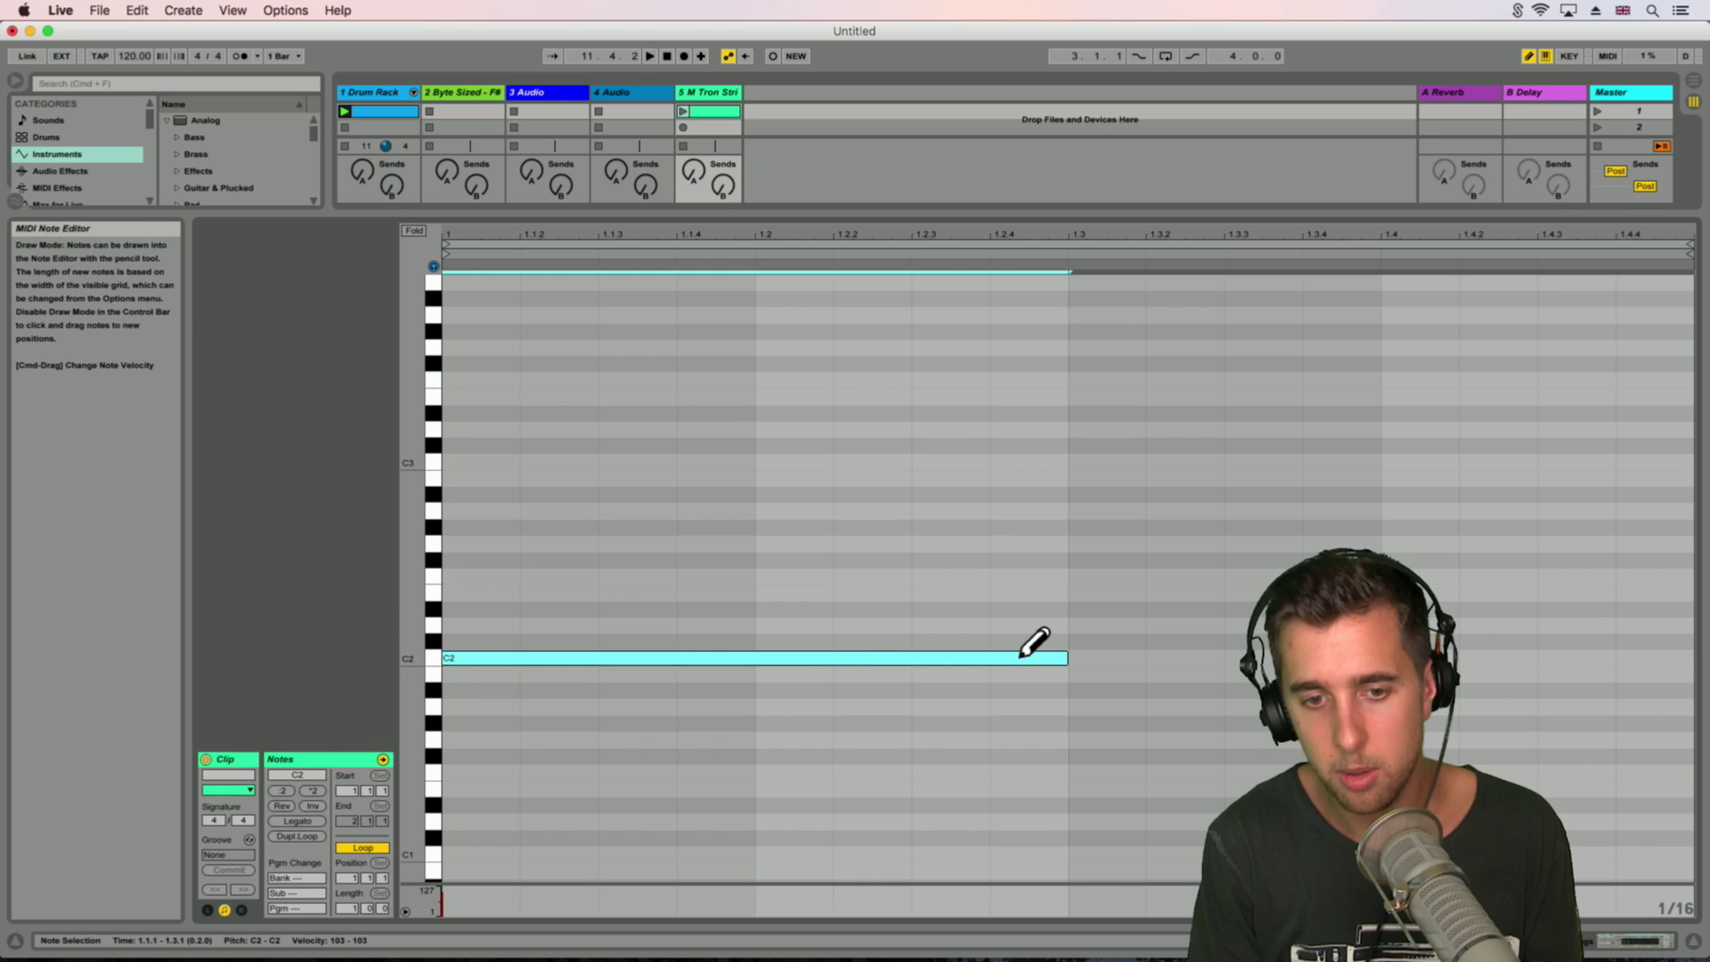
{"action": "left_click", "coordinate": [463, 593]}
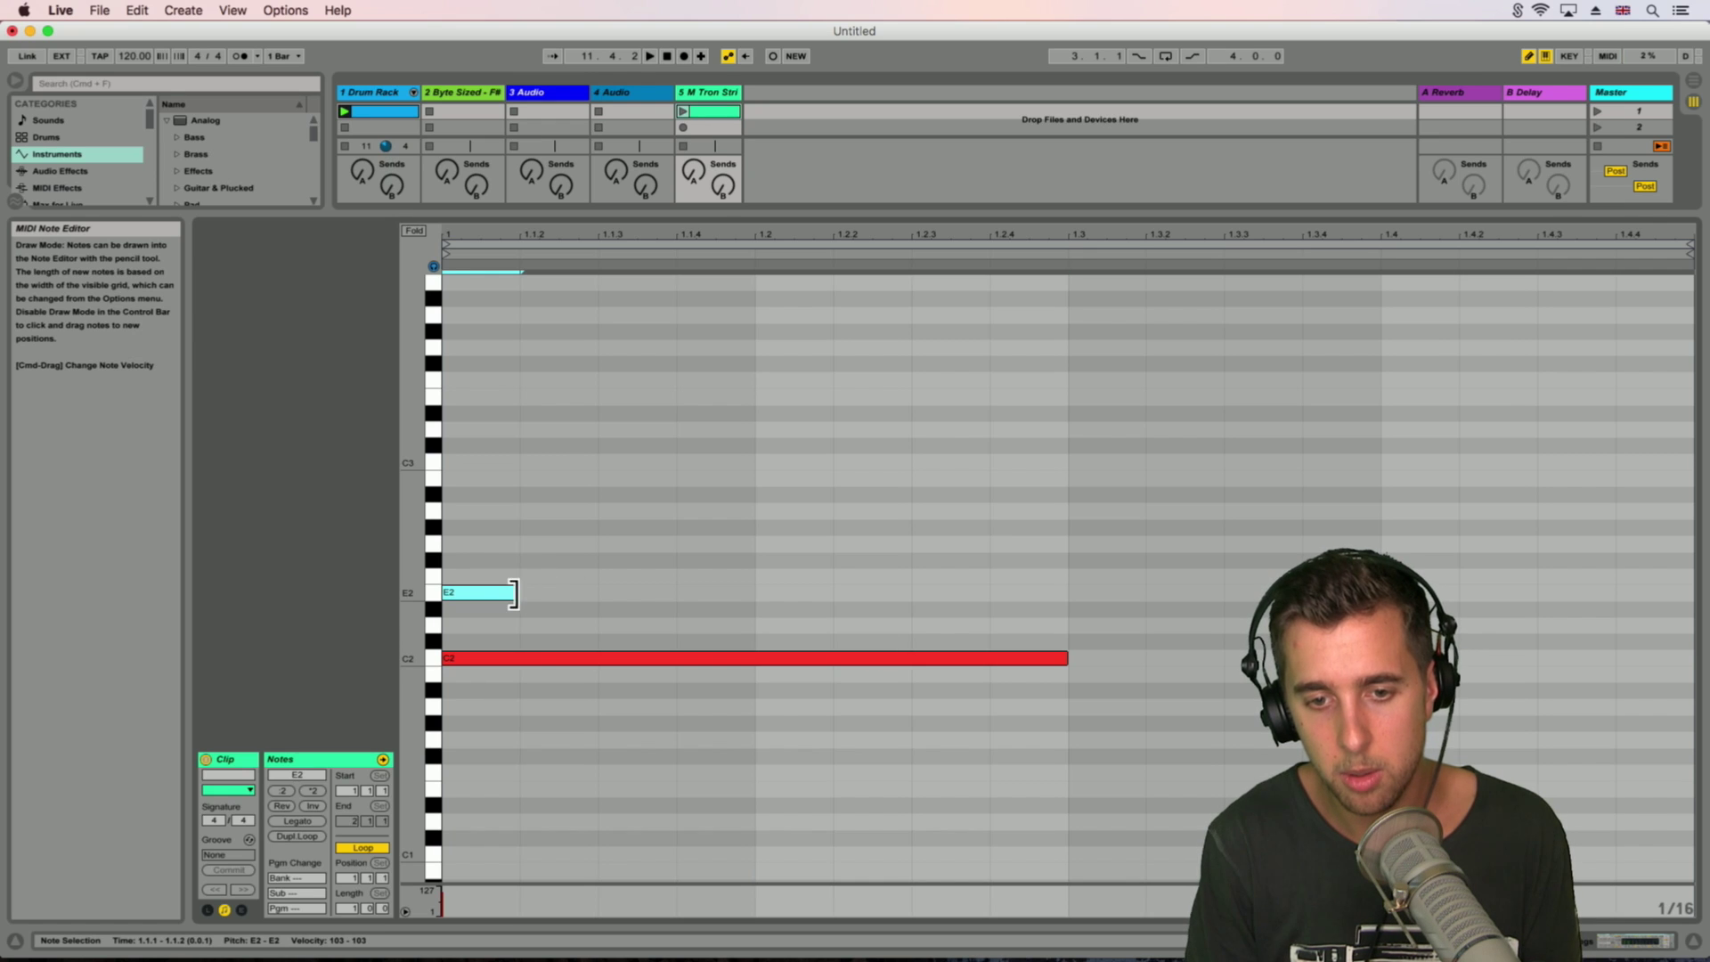
{"action": "left_click_drag", "start_coordinate": [513, 593], "coordinate": [1068, 594]}
{"action": "left_click", "coordinate": [477, 542]}
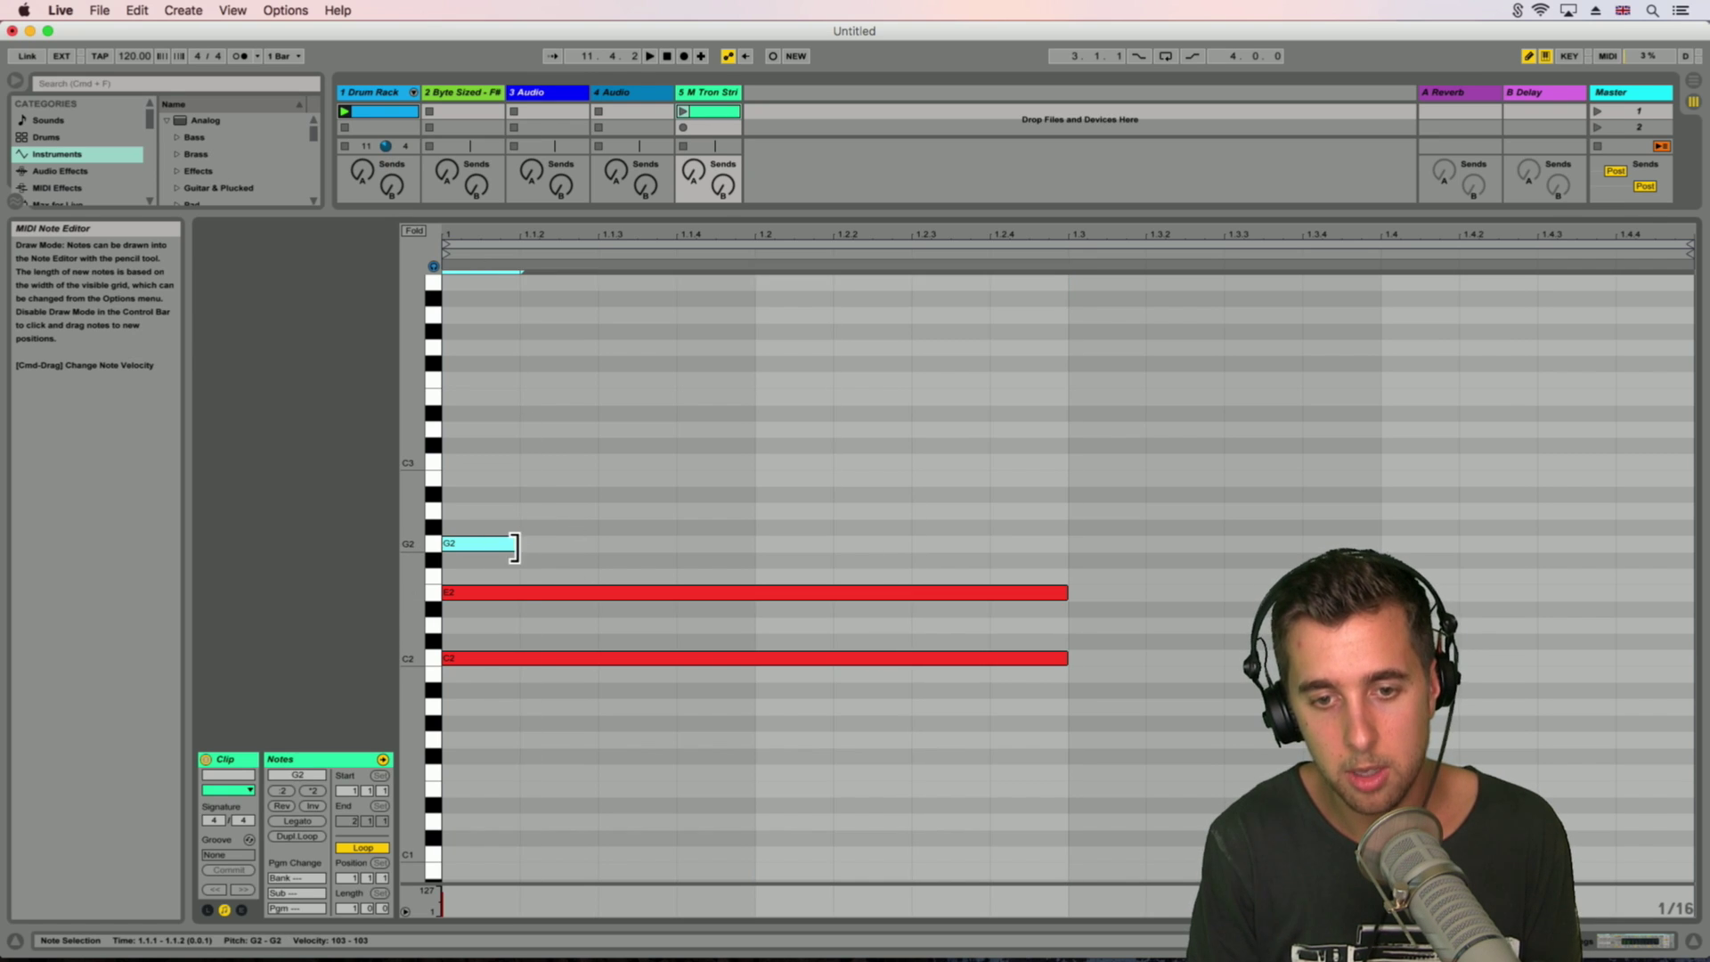
{"action": "left_click_drag", "start_coordinate": [514, 544], "coordinate": [1069, 544]}
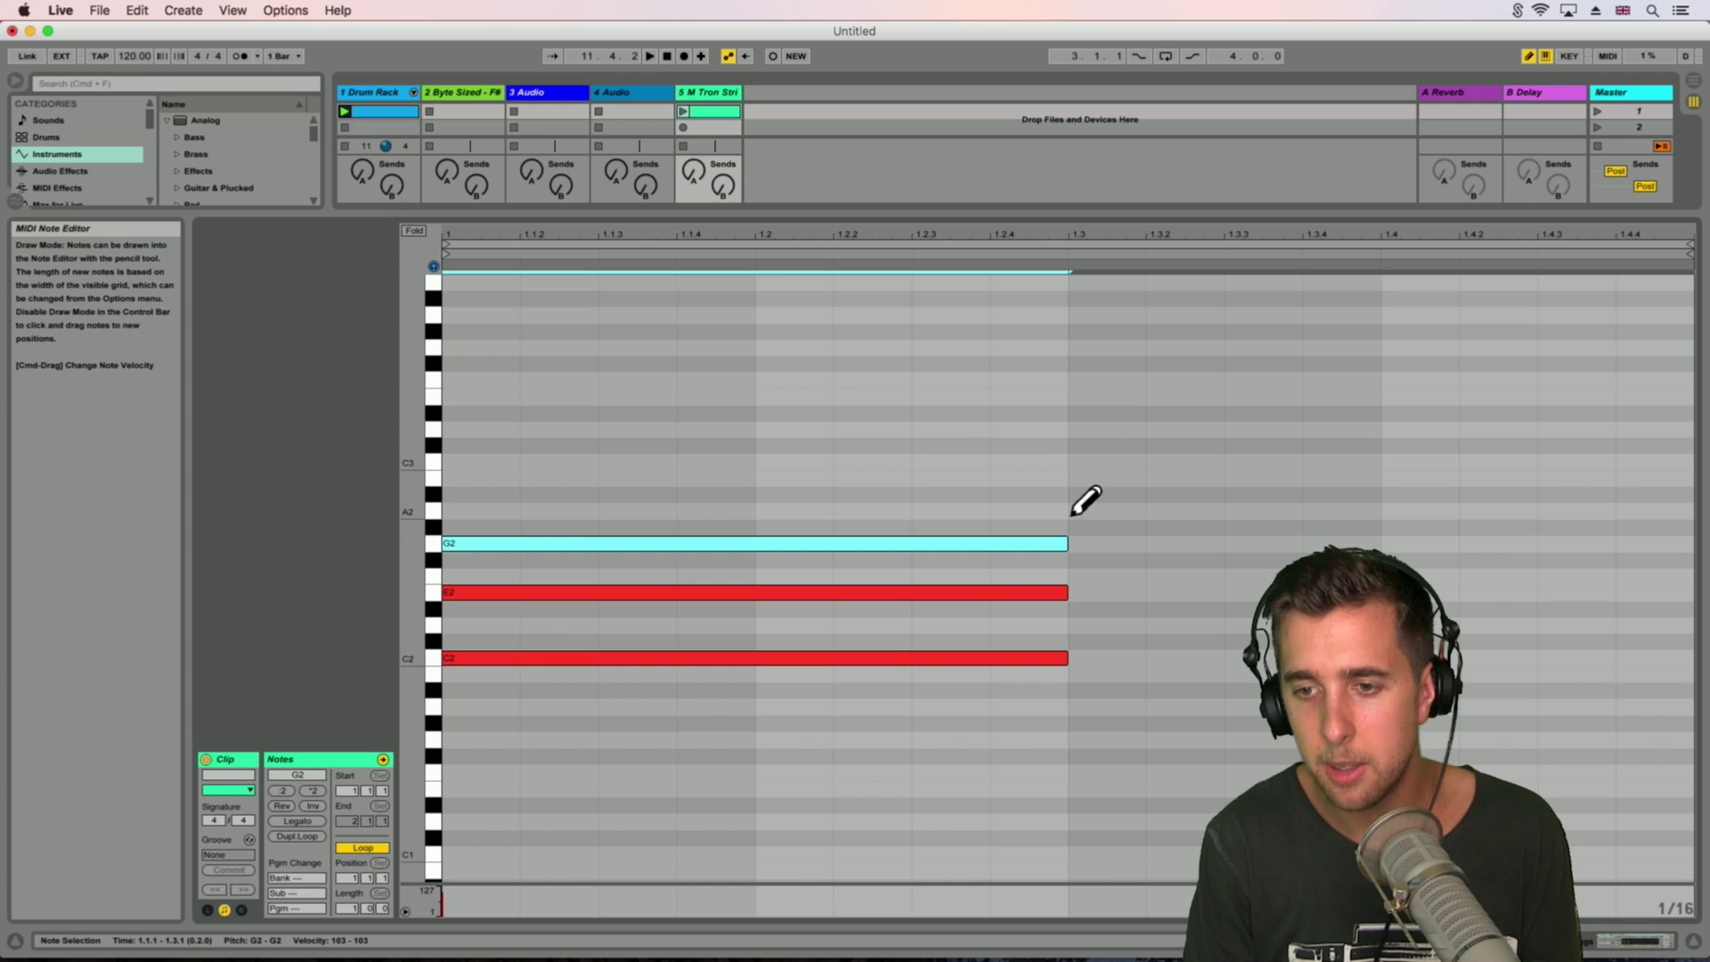
Step: Draw notes A2 and E2 at 1.3 and extend both to the end of the bar
{"action": "left_click", "coordinate": [1074, 513]}
{"action": "left_click_drag", "start_coordinate": [1141, 514], "coordinate": [1693, 514]}
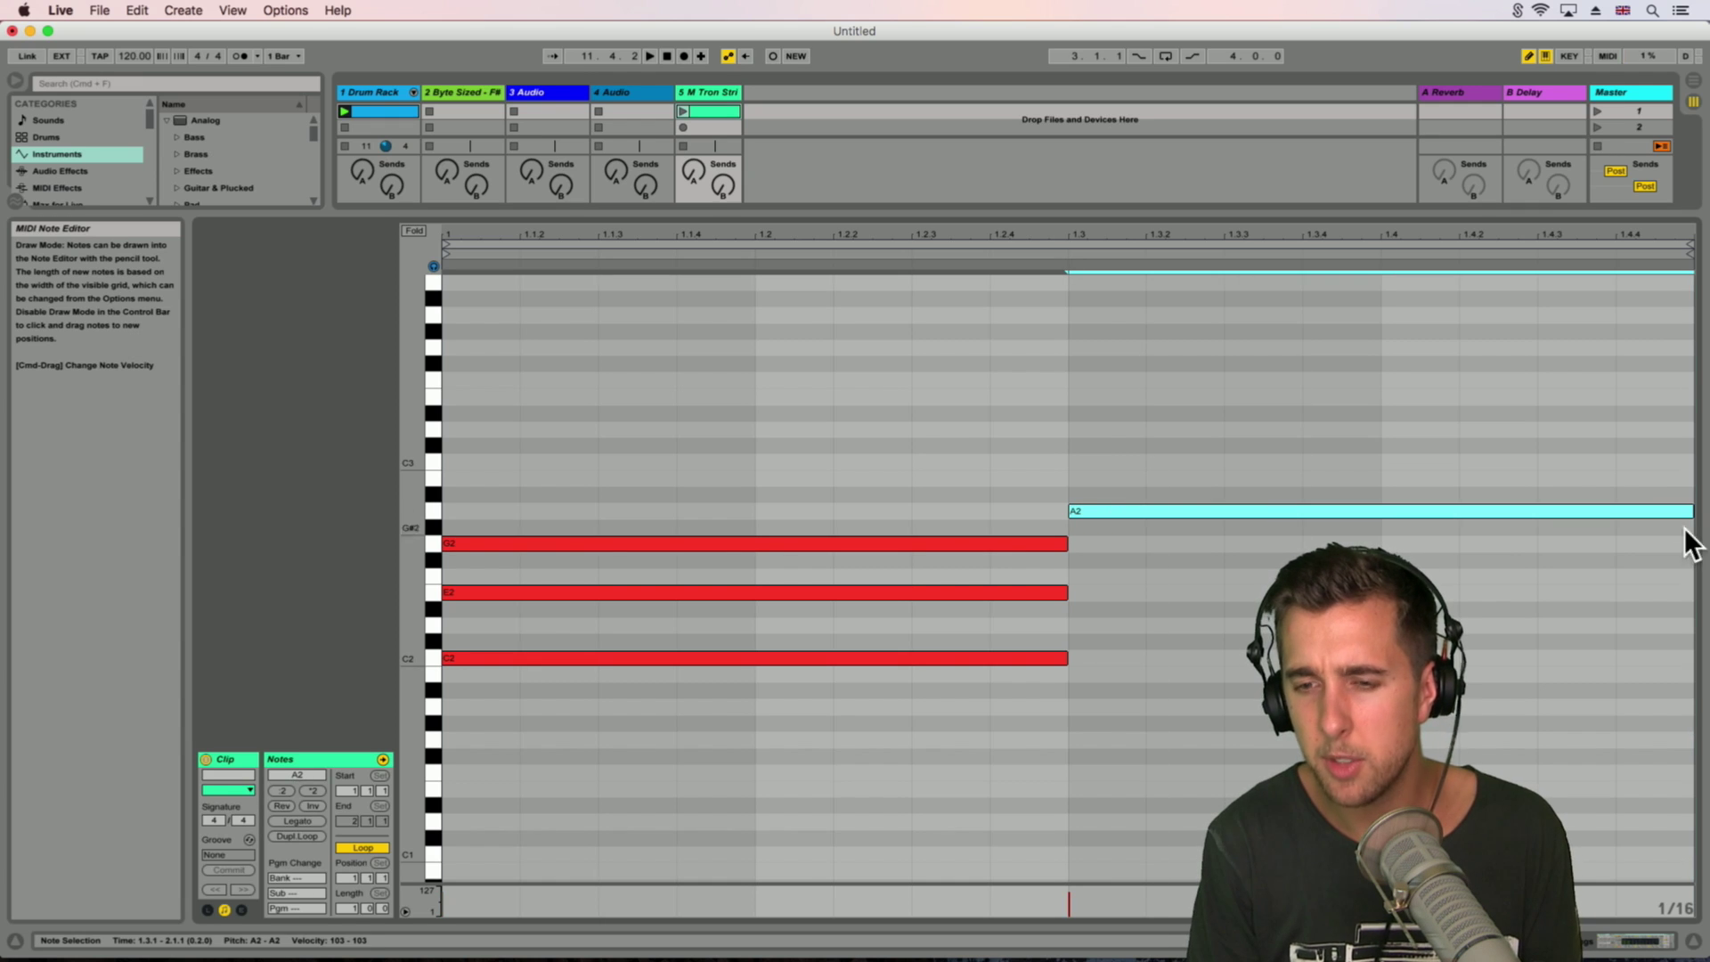
{"action": "left_click", "coordinate": [1109, 592]}
{"action": "left_click_drag", "start_coordinate": [1145, 592], "coordinate": [1692, 592]}
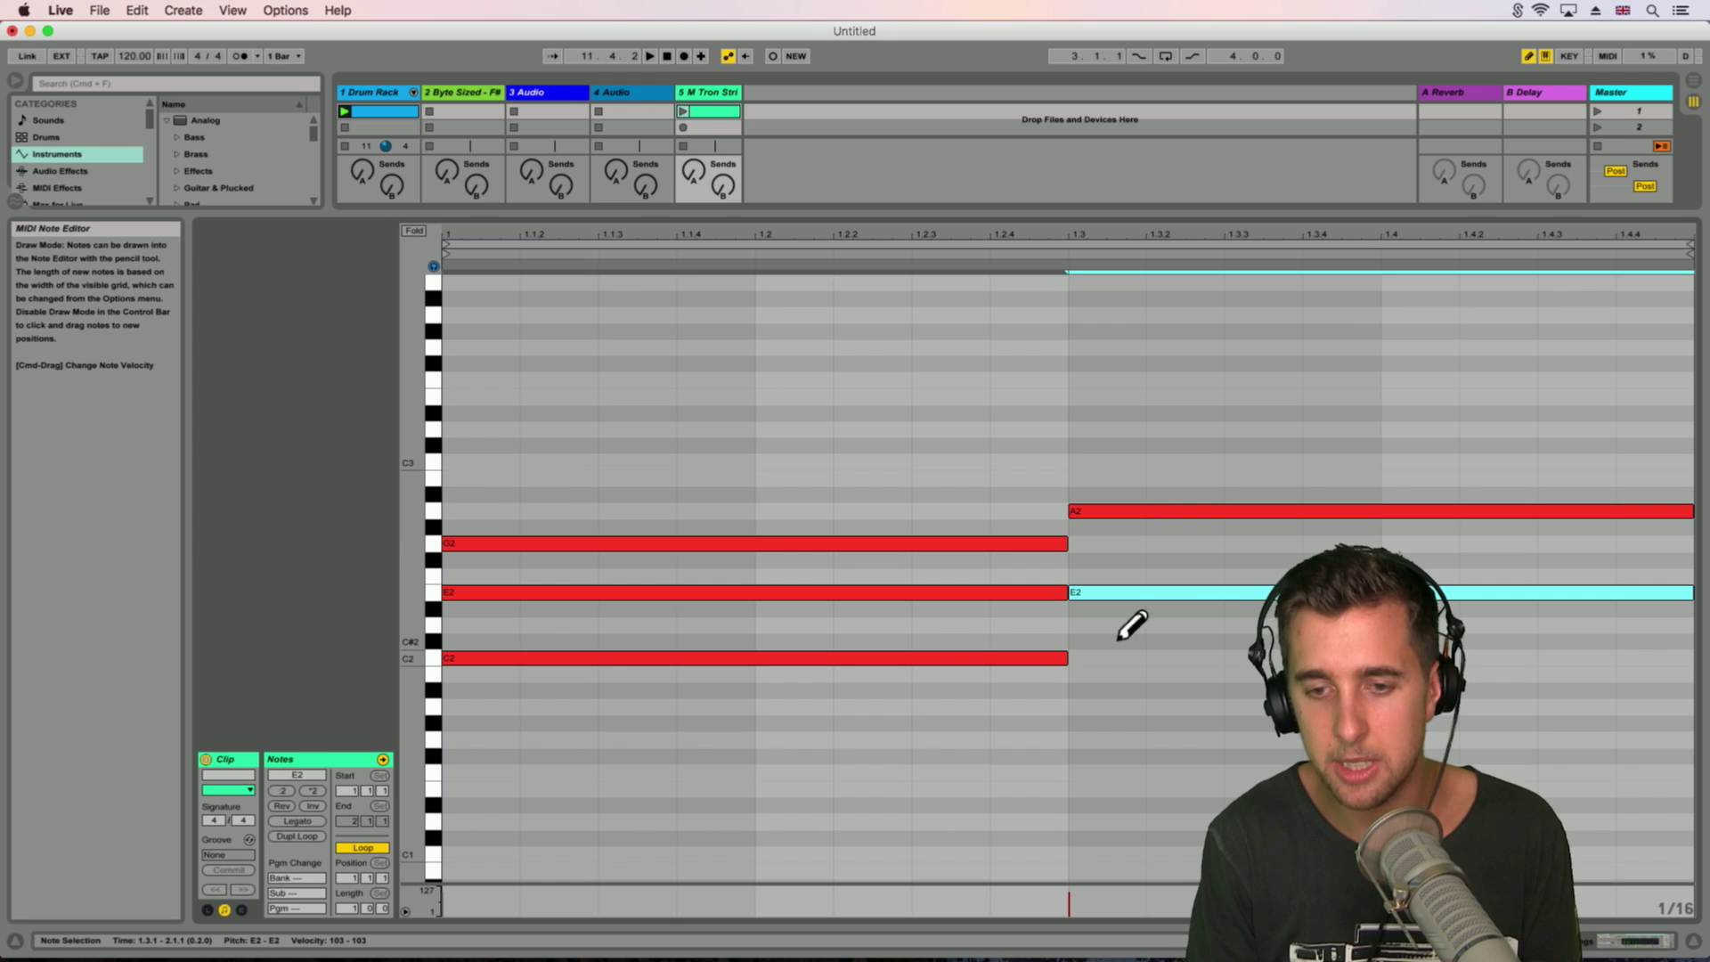
Step: Add a C2 note at 1.3, remove the stray short C2 notes beside it and extend it to the bar's end
{"action": "left_click", "coordinate": [1092, 658]}
{"action": "mouse_move", "coordinate": [1151, 658]}
{"action": "left_mouse_down"}
{"action": "mouse_move", "coordinate": [1510, 658]}
{"action": "mouse_move", "coordinate": [1221, 709]}
{"action": "left_mouse_up"}
{"action": "key", "text": "super+z"}
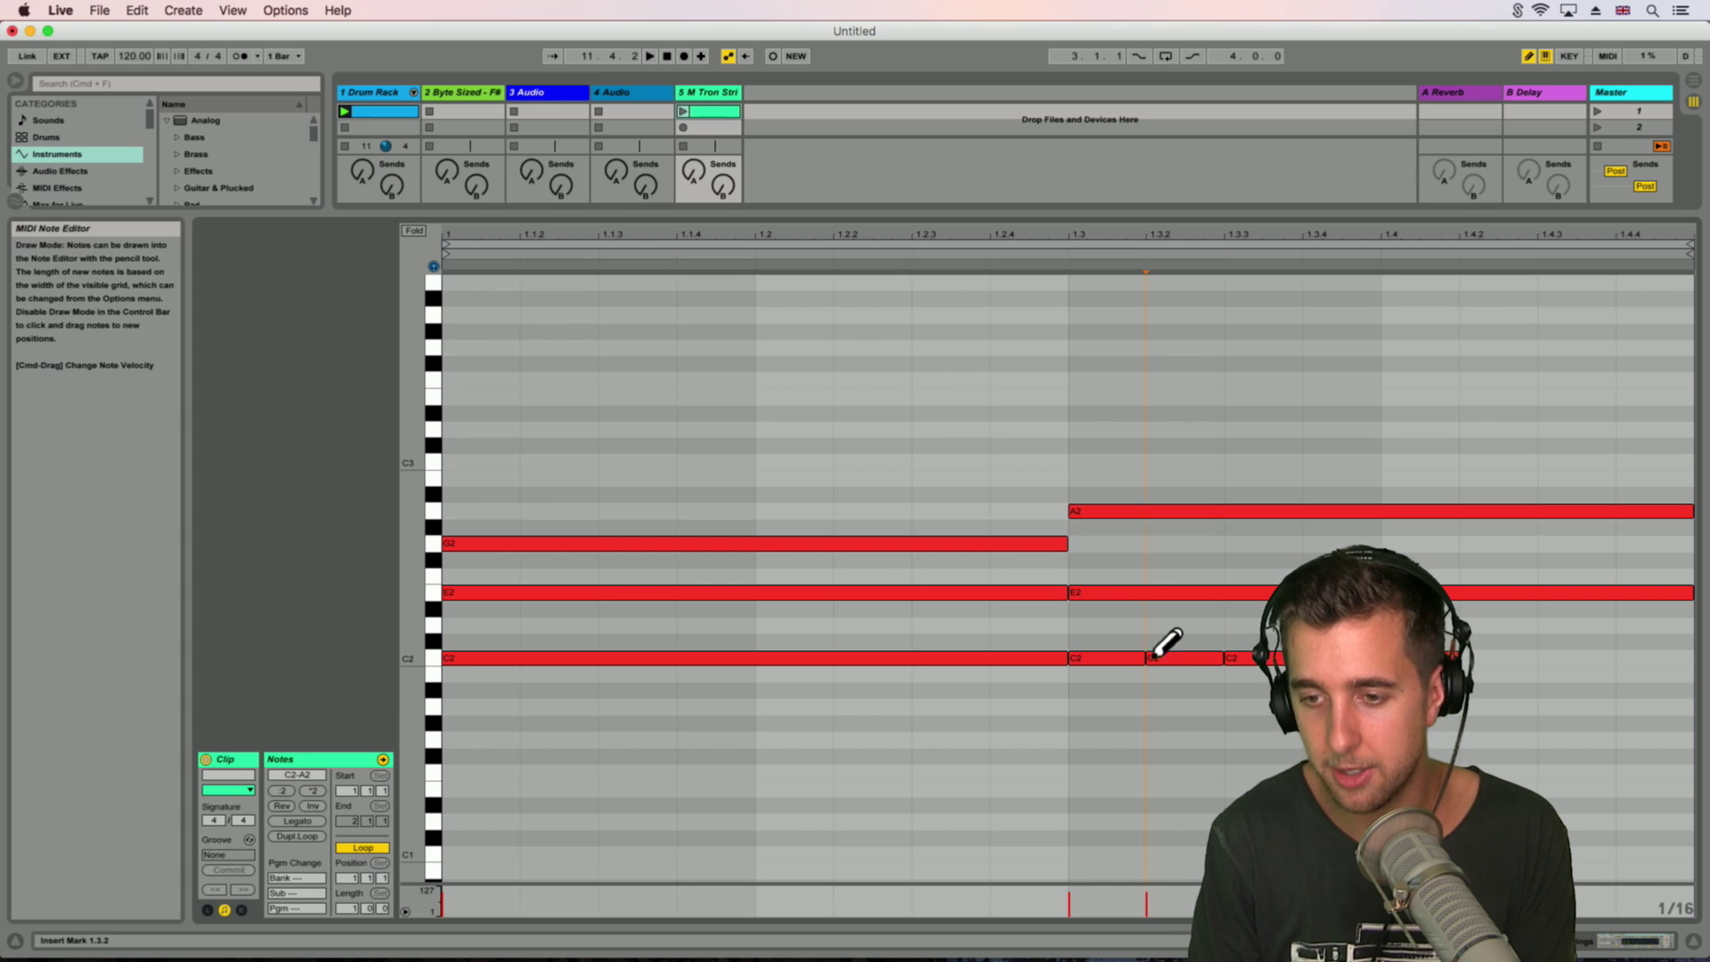
{"action": "key", "text": "b"}
{"action": "left_click_drag", "start_coordinate": [1183, 683], "coordinate": [1434, 656]}
{"action": "key", "text": "Delete"}
{"action": "left_click_drag", "start_coordinate": [1144, 659], "coordinate": [1691, 658]}
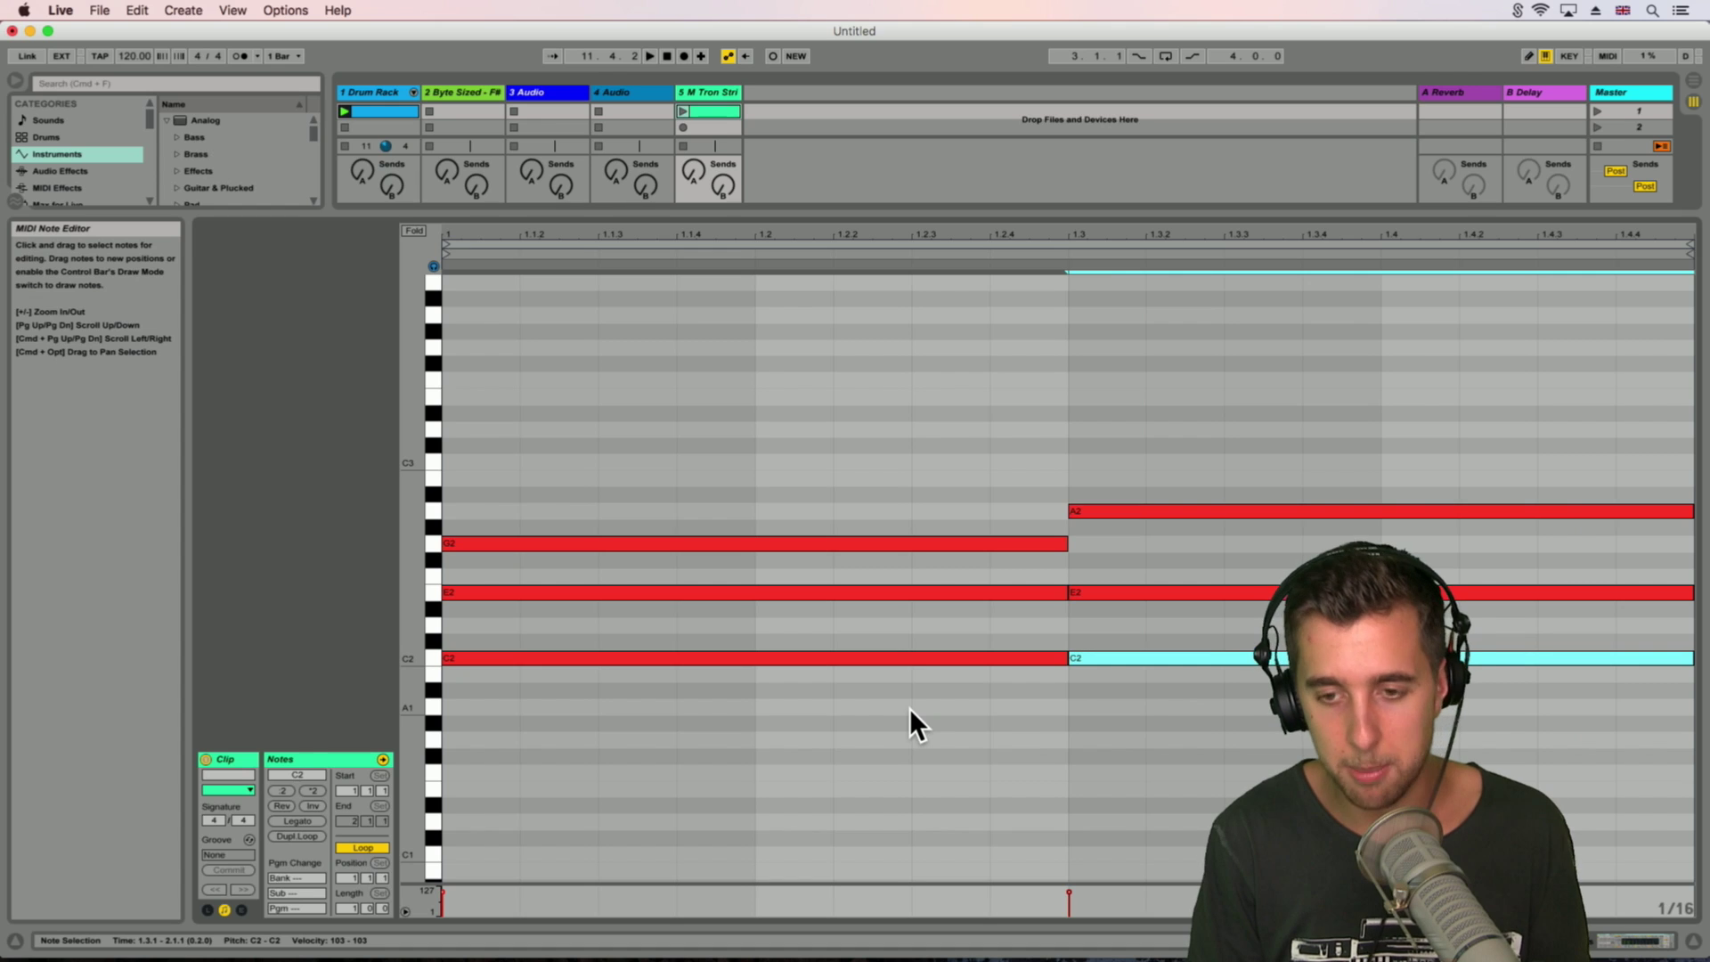
Step: Select all the chord notes and transpose them up and down by octaves, returning them to their starting pitch
{"action": "key", "text": "super+a"}
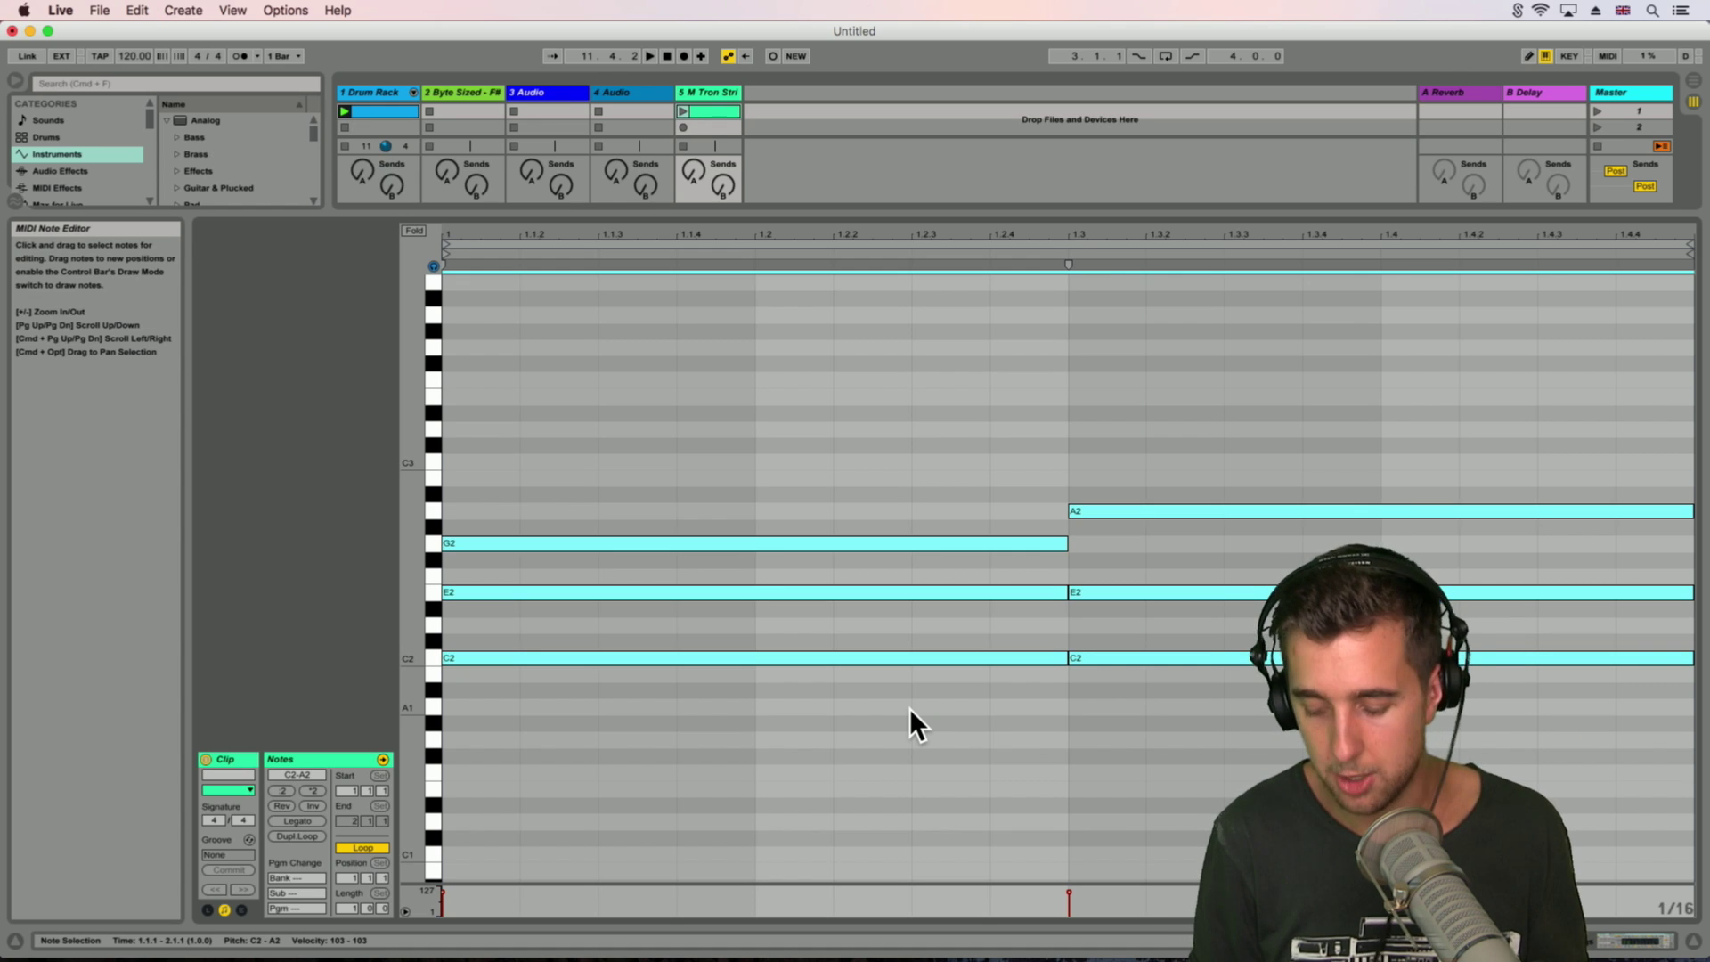
{"action": "key", "text": "shift+Up"}
{"action": "key", "text": "shift+Down"}
{"action": "key", "text": "shift+Down"}
{"action": "key", "text": "shift+Up"}
{"action": "key", "text": "shift+Up"}
{"action": "key", "text": "shift+Down"}
{"action": "key", "text": "shift+Down"}
{"action": "key", "text": "shift+Up"}
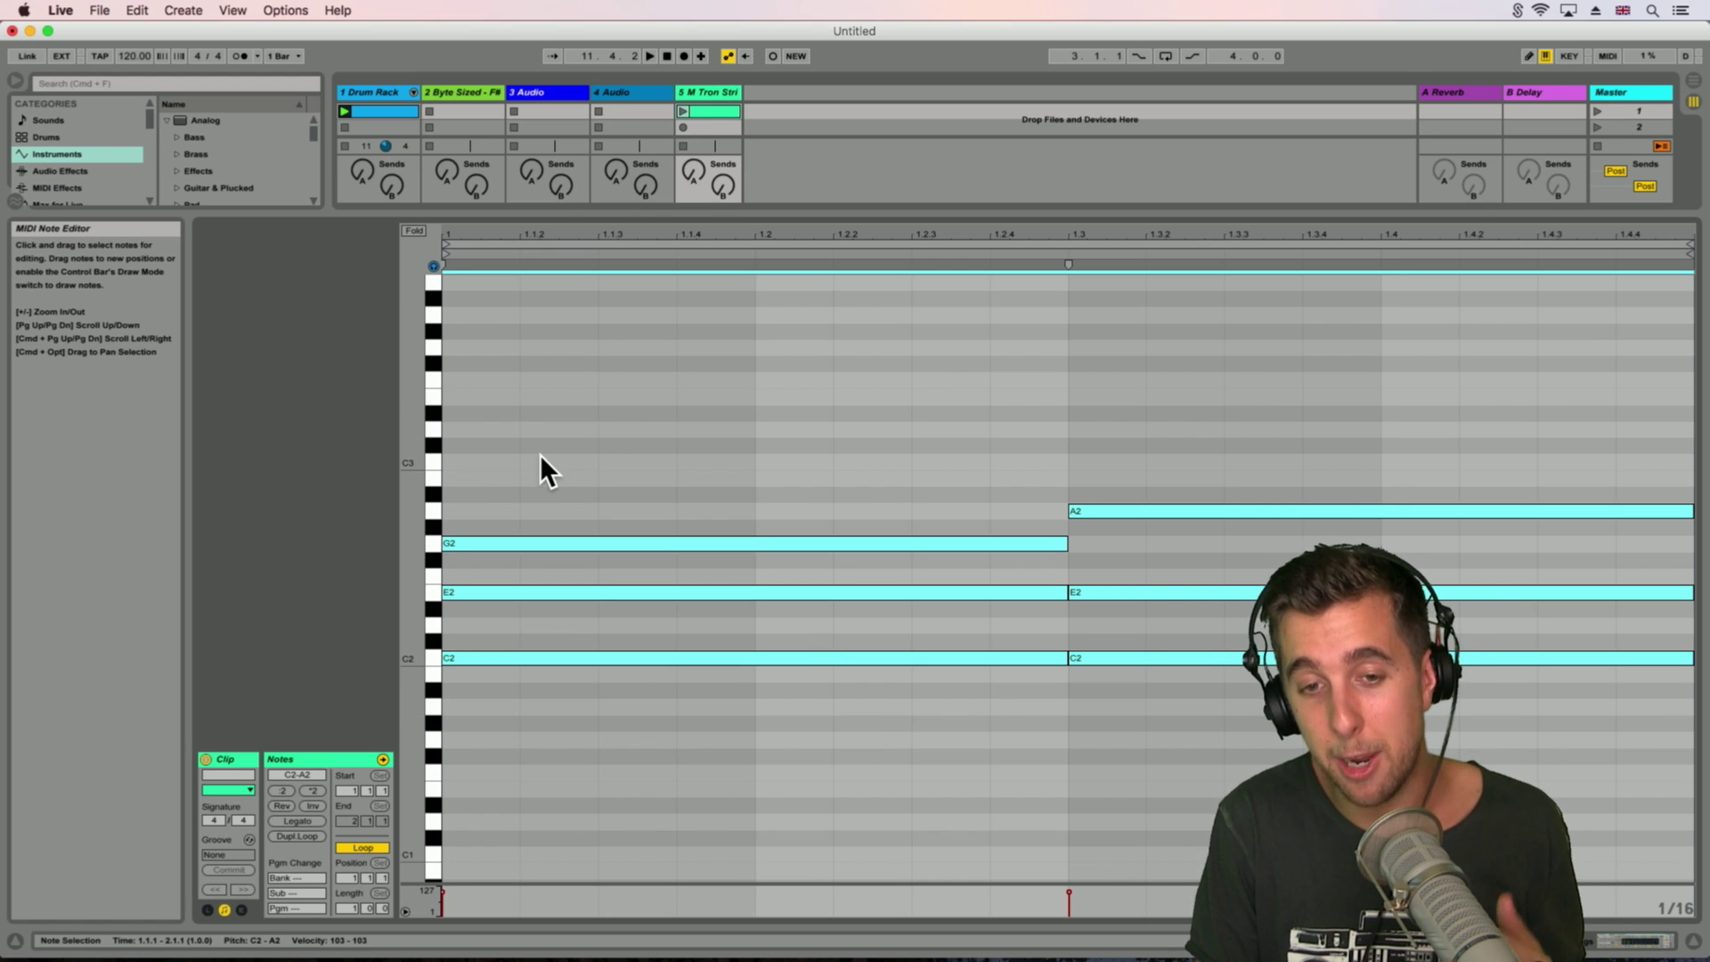
Step: Draw alternating sixteenth notes E3 and G3 above the first chord, from 1.1 through 1.2.4
{"action": "left_click", "coordinate": [461, 390]}
{"action": "key", "text": "b"}
{"action": "left_click", "coordinate": [472, 397]}
{"action": "left_click_drag", "start_coordinate": [514, 403], "coordinate": [523, 402]}
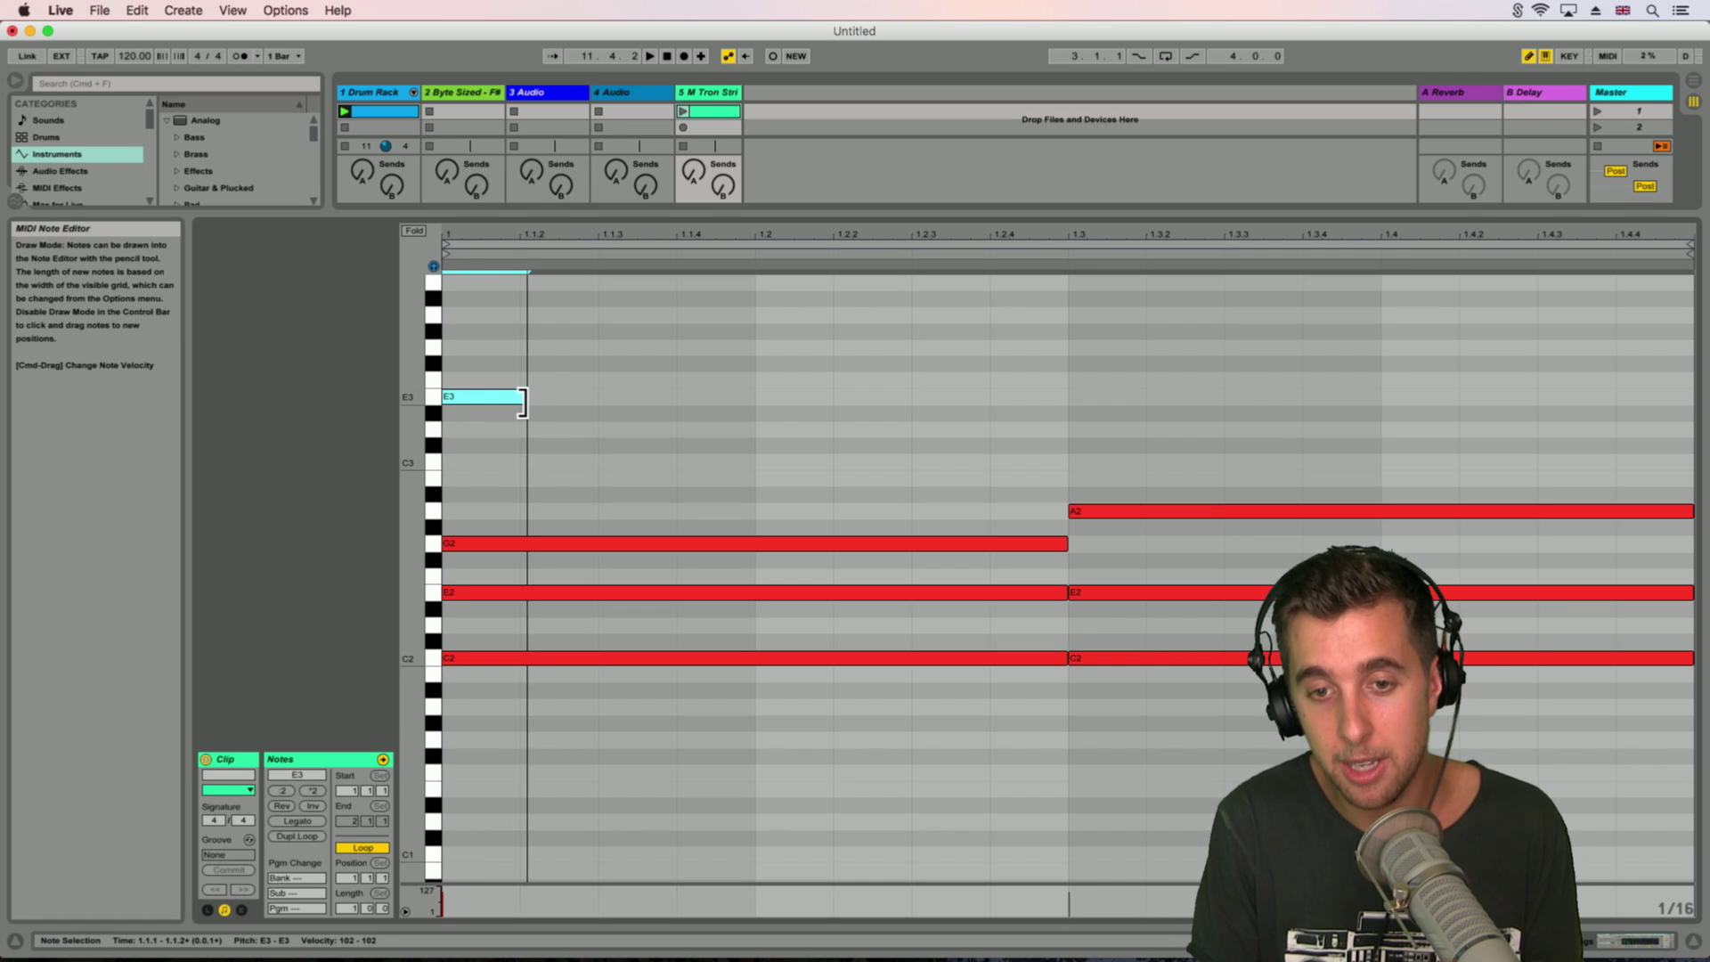
{"action": "left_click", "coordinate": [559, 347]}
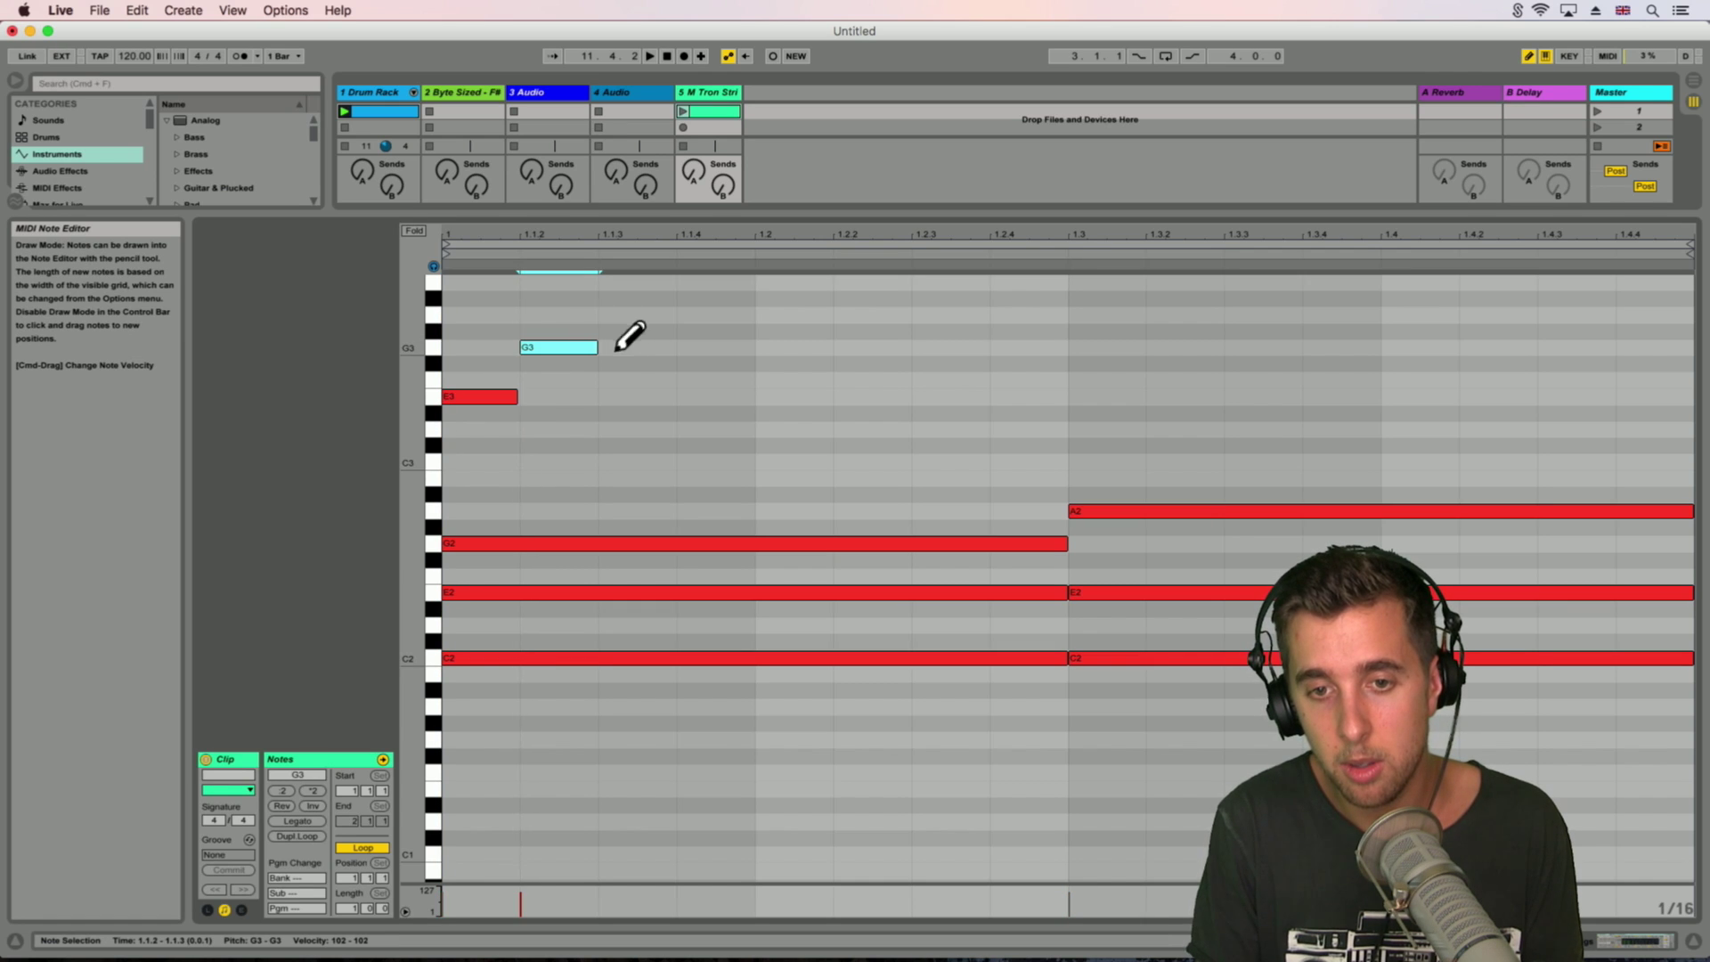
{"action": "left_click", "coordinate": [635, 396]}
{"action": "left_click", "coordinate": [713, 348]}
{"action": "left_click", "coordinate": [793, 397]}
{"action": "left_click", "coordinate": [871, 347]}
{"action": "left_click", "coordinate": [936, 397]}
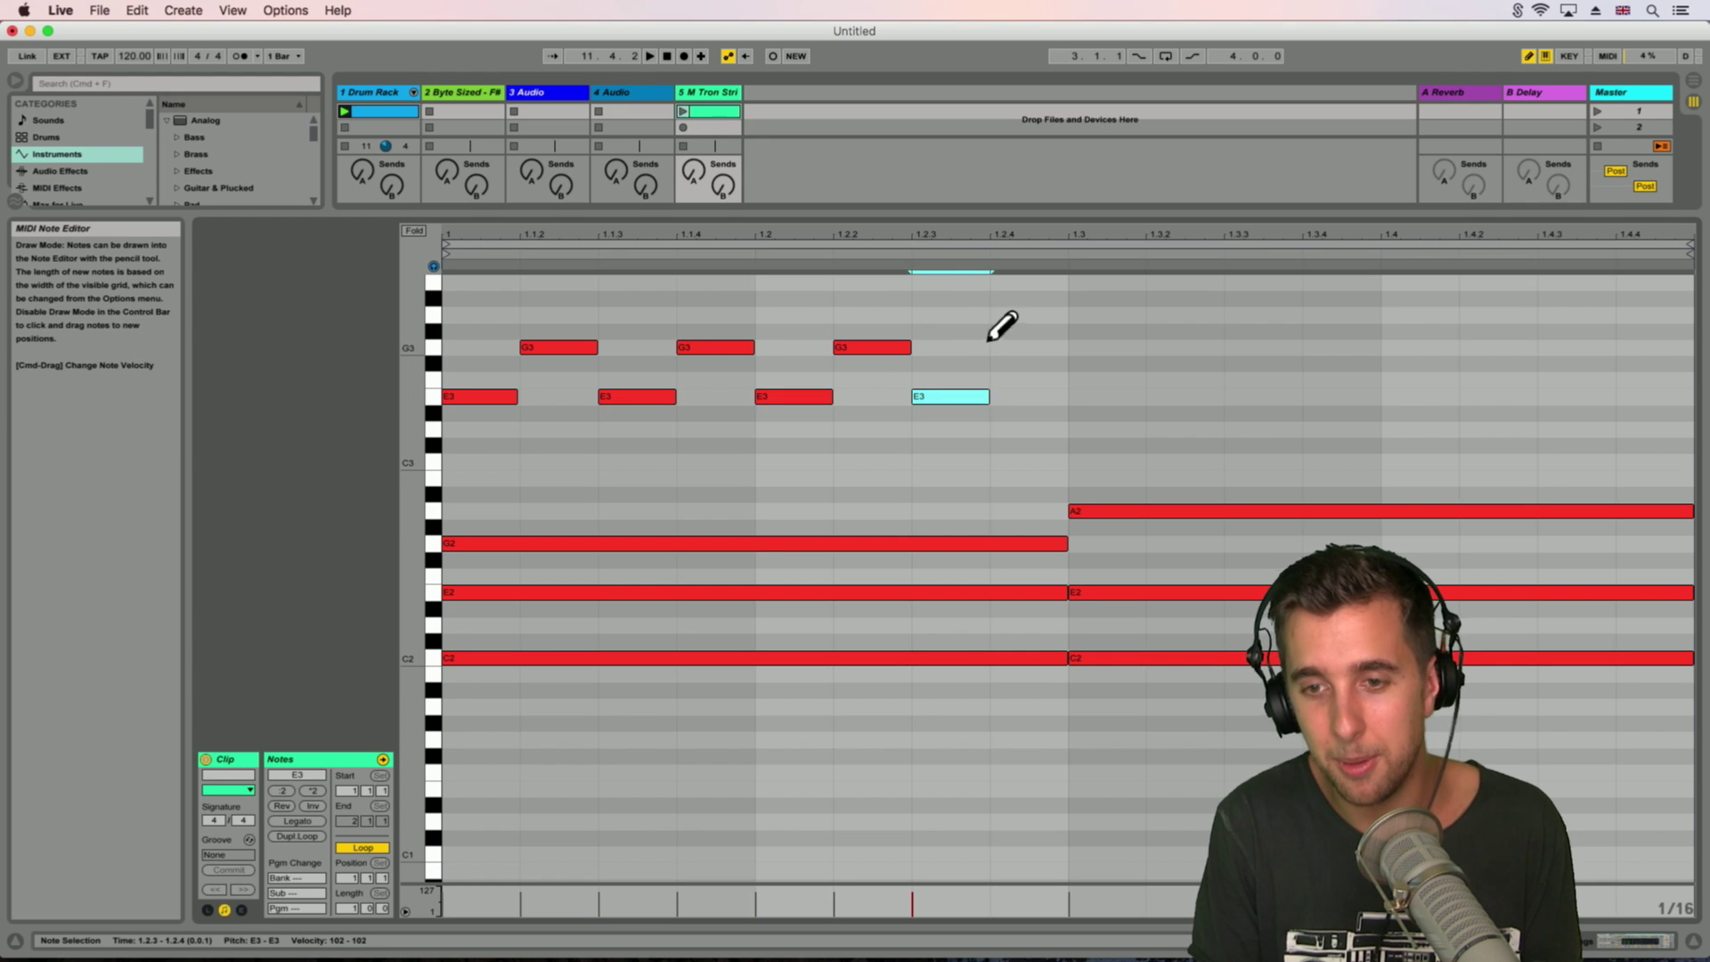
{"action": "left_click", "coordinate": [1013, 347]}
Step: Draw alternating sixteenth notes E3 and A3 from 1.3 to the bar's end, with G#3 at 1.4.2 and D#3 at 1.4.3
{"action": "left_click", "coordinate": [1091, 396]}
{"action": "left_click", "coordinate": [1180, 315]}
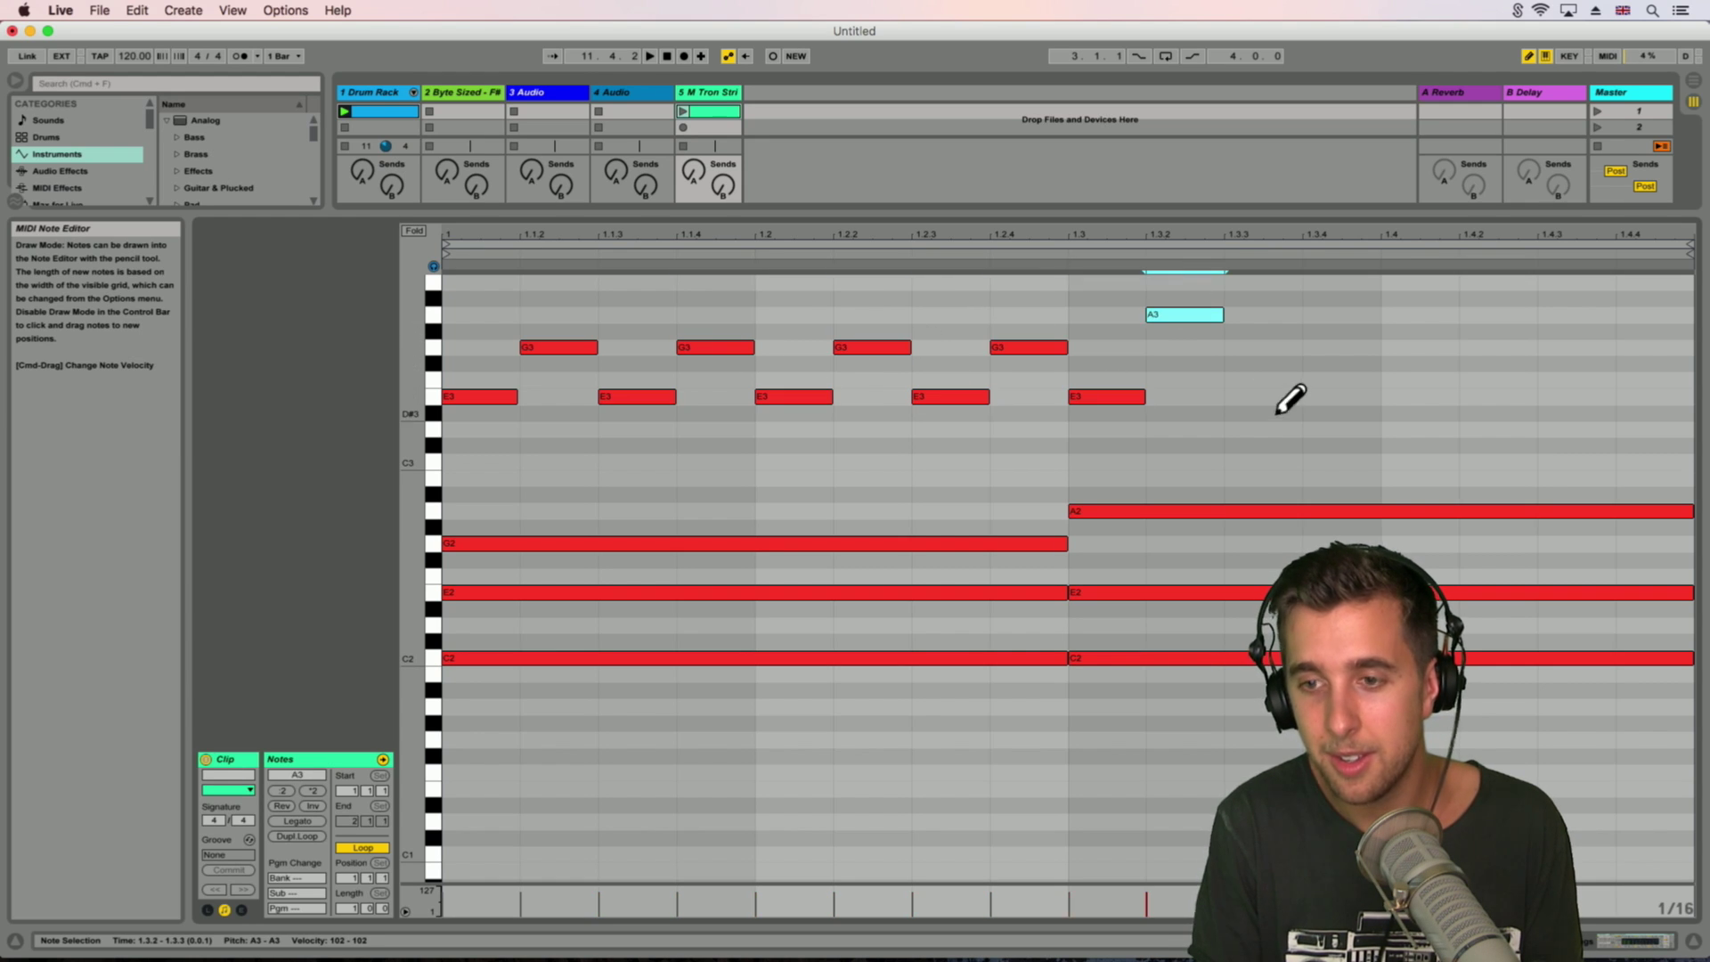
{"action": "left_click", "coordinate": [1279, 396]}
{"action": "left_click", "coordinate": [1327, 315]}
{"action": "left_click", "coordinate": [1422, 397]}
{"action": "left_click", "coordinate": [1499, 331]}
{"action": "left_click", "coordinate": [1570, 413]}
{"action": "left_click", "coordinate": [1639, 315]}
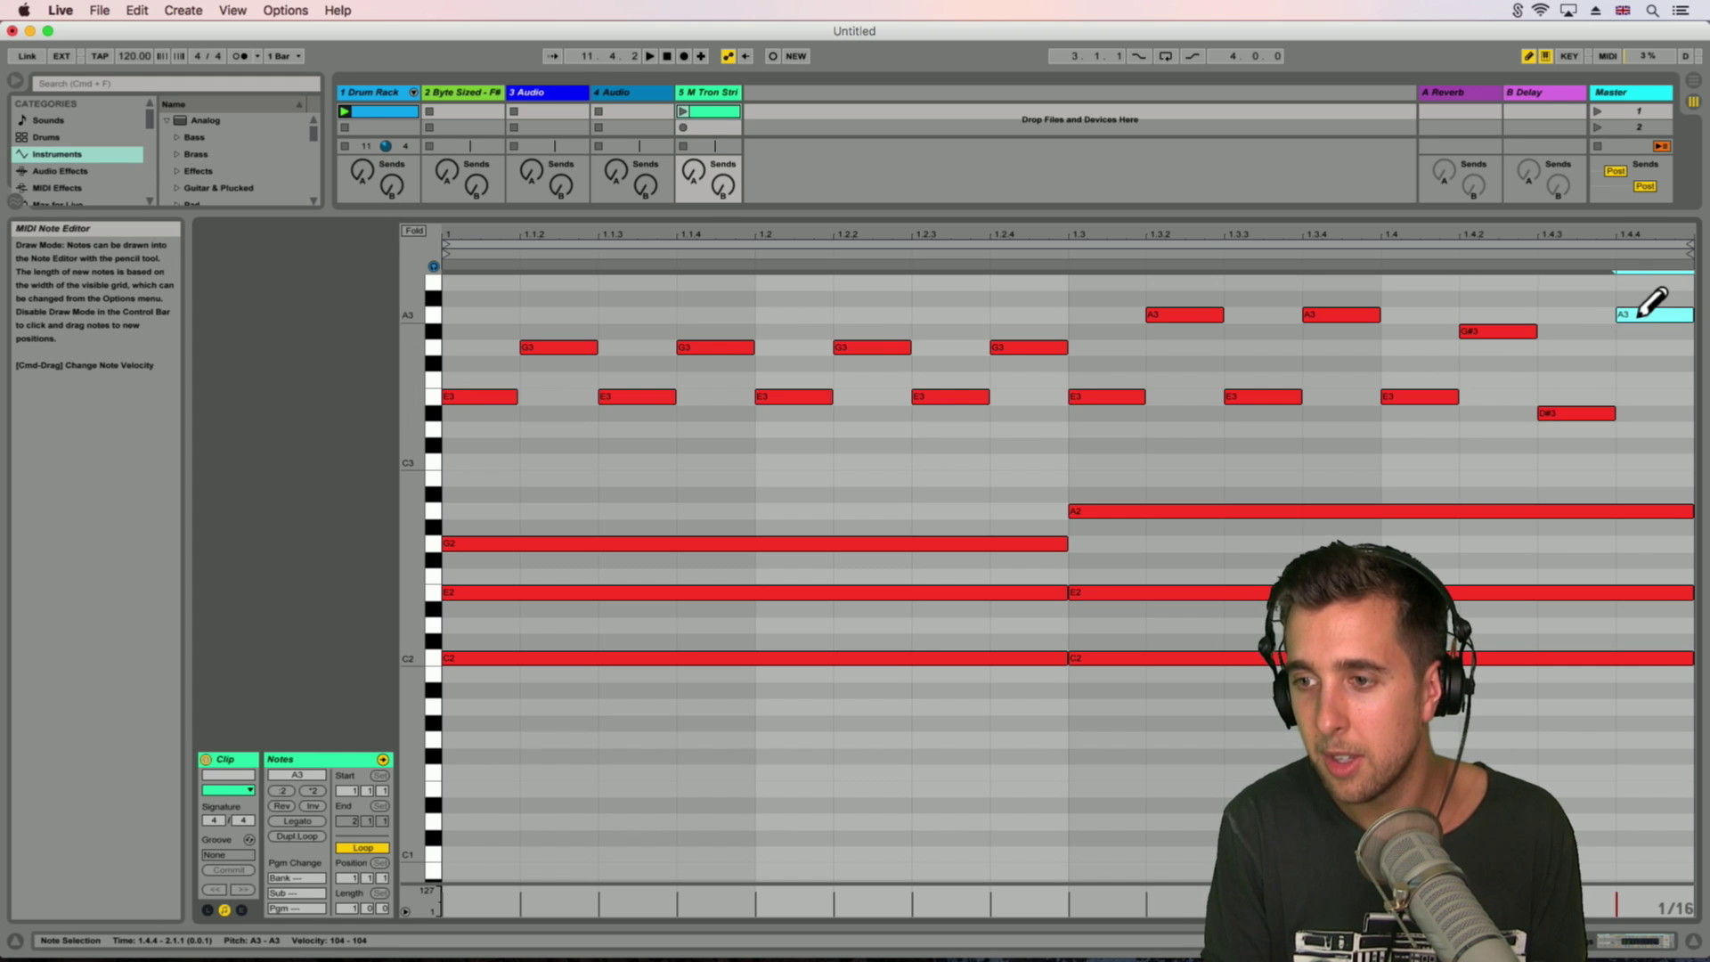
Step: Move the note at 1.4.3 up to E3 and the note at 1.4.2 up to A3
{"action": "key", "text": "b"}
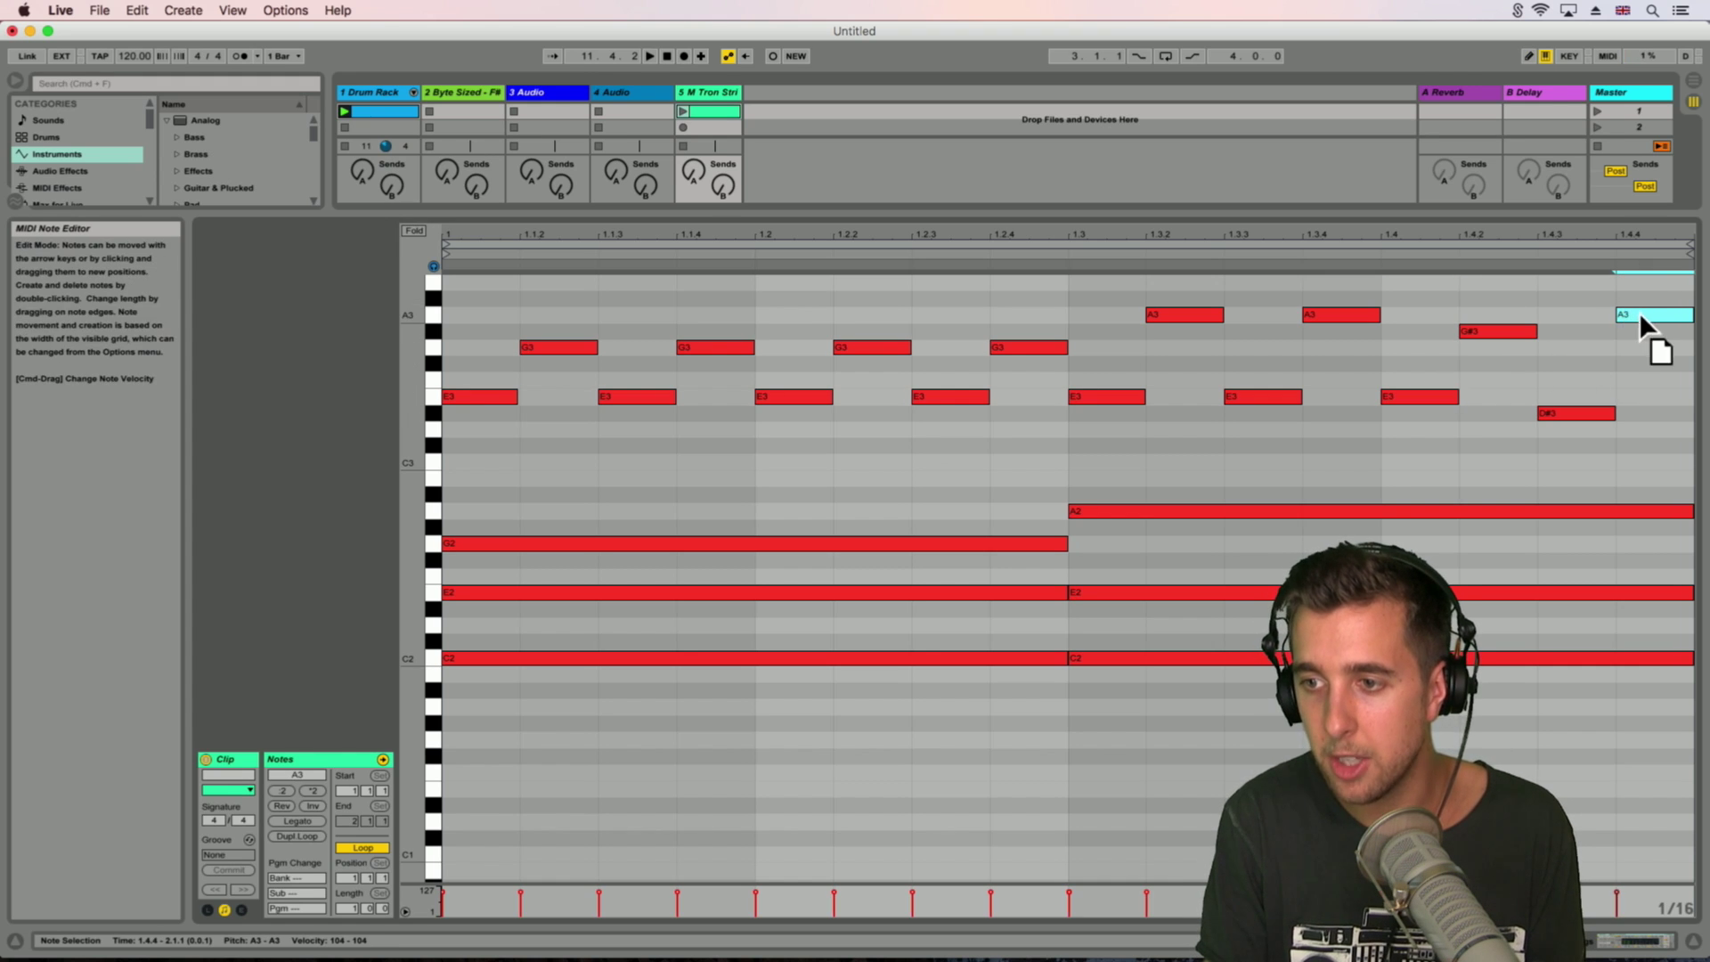
{"action": "left_click", "coordinate": [1578, 414]}
{"action": "left_click_drag", "start_coordinate": [1578, 413], "coordinate": [1579, 403]}
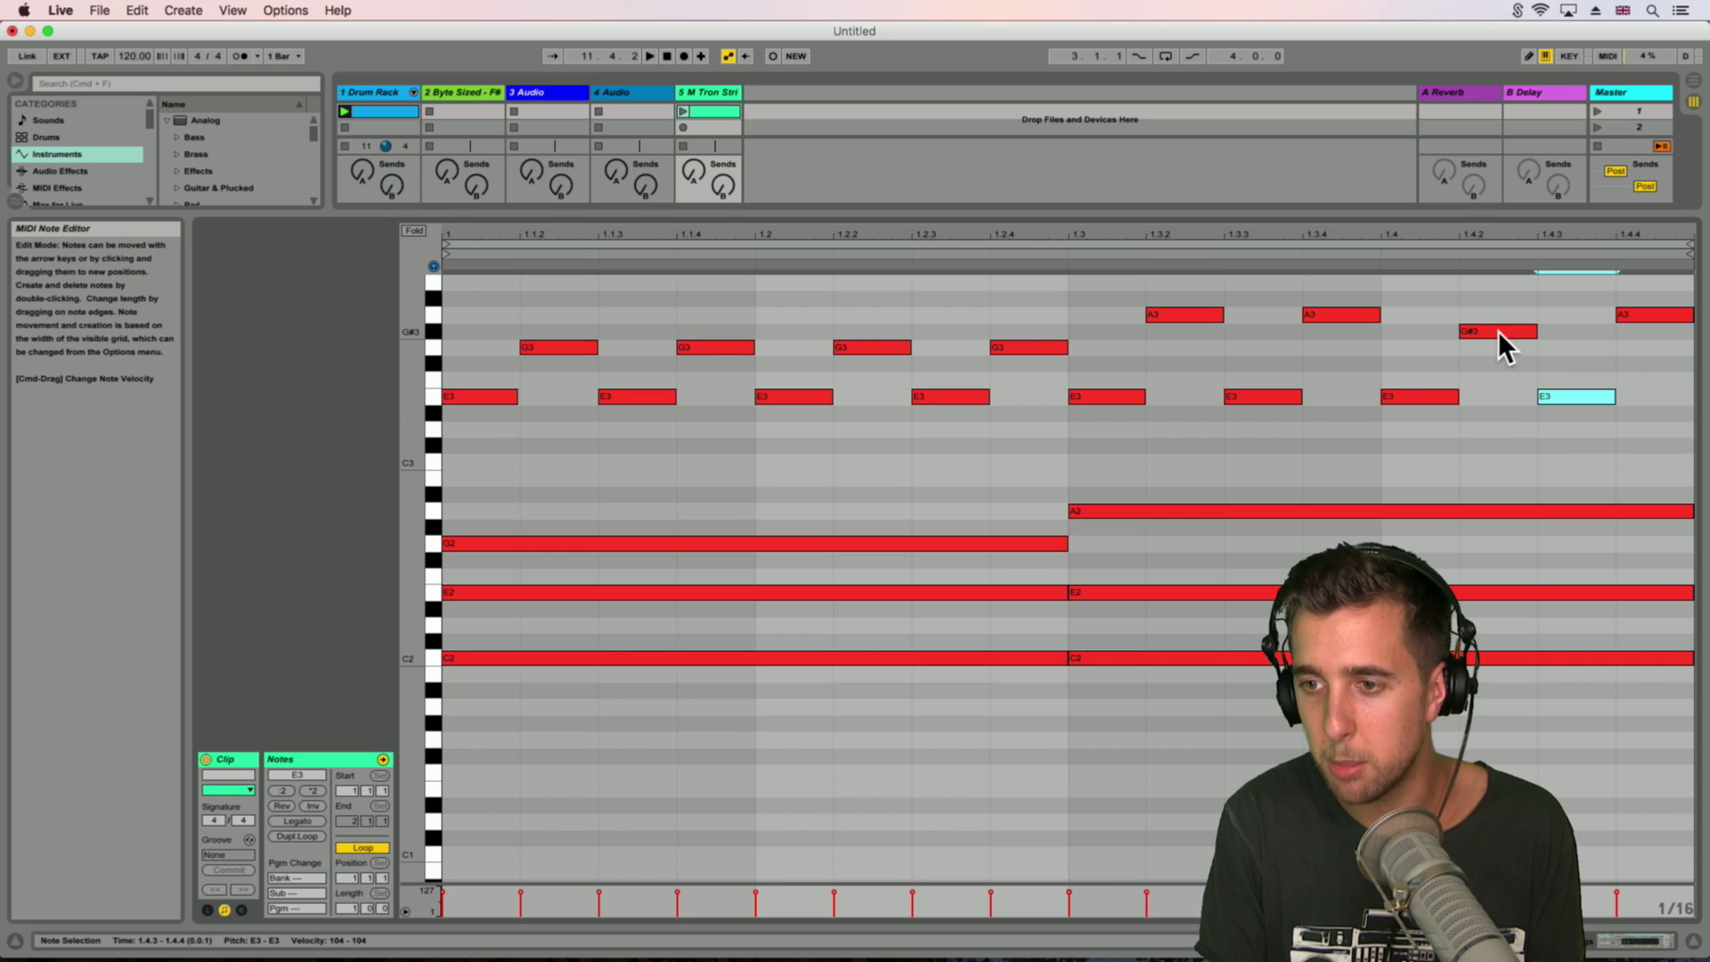
{"action": "left_click_drag", "start_coordinate": [1499, 331], "coordinate": [1497, 317]}
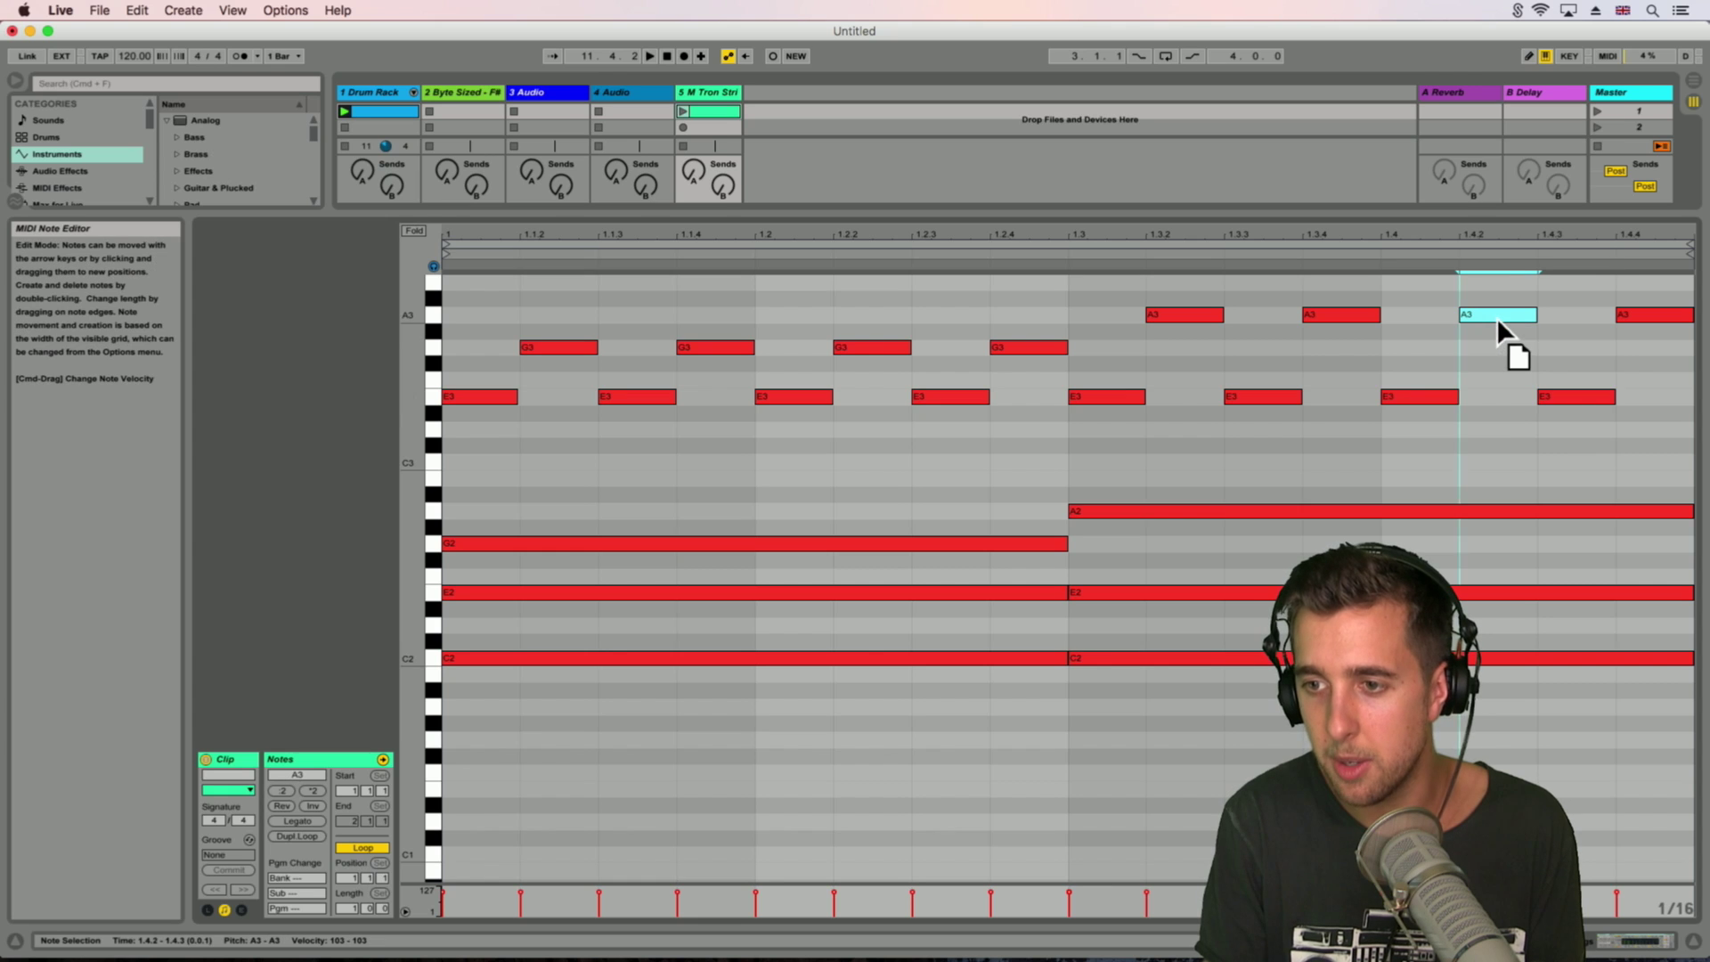
Step: Play the M Tron Strings clip with the Drum Rack clip stopped, and reduce the note editor's height
{"action": "left_click", "coordinate": [682, 111]}
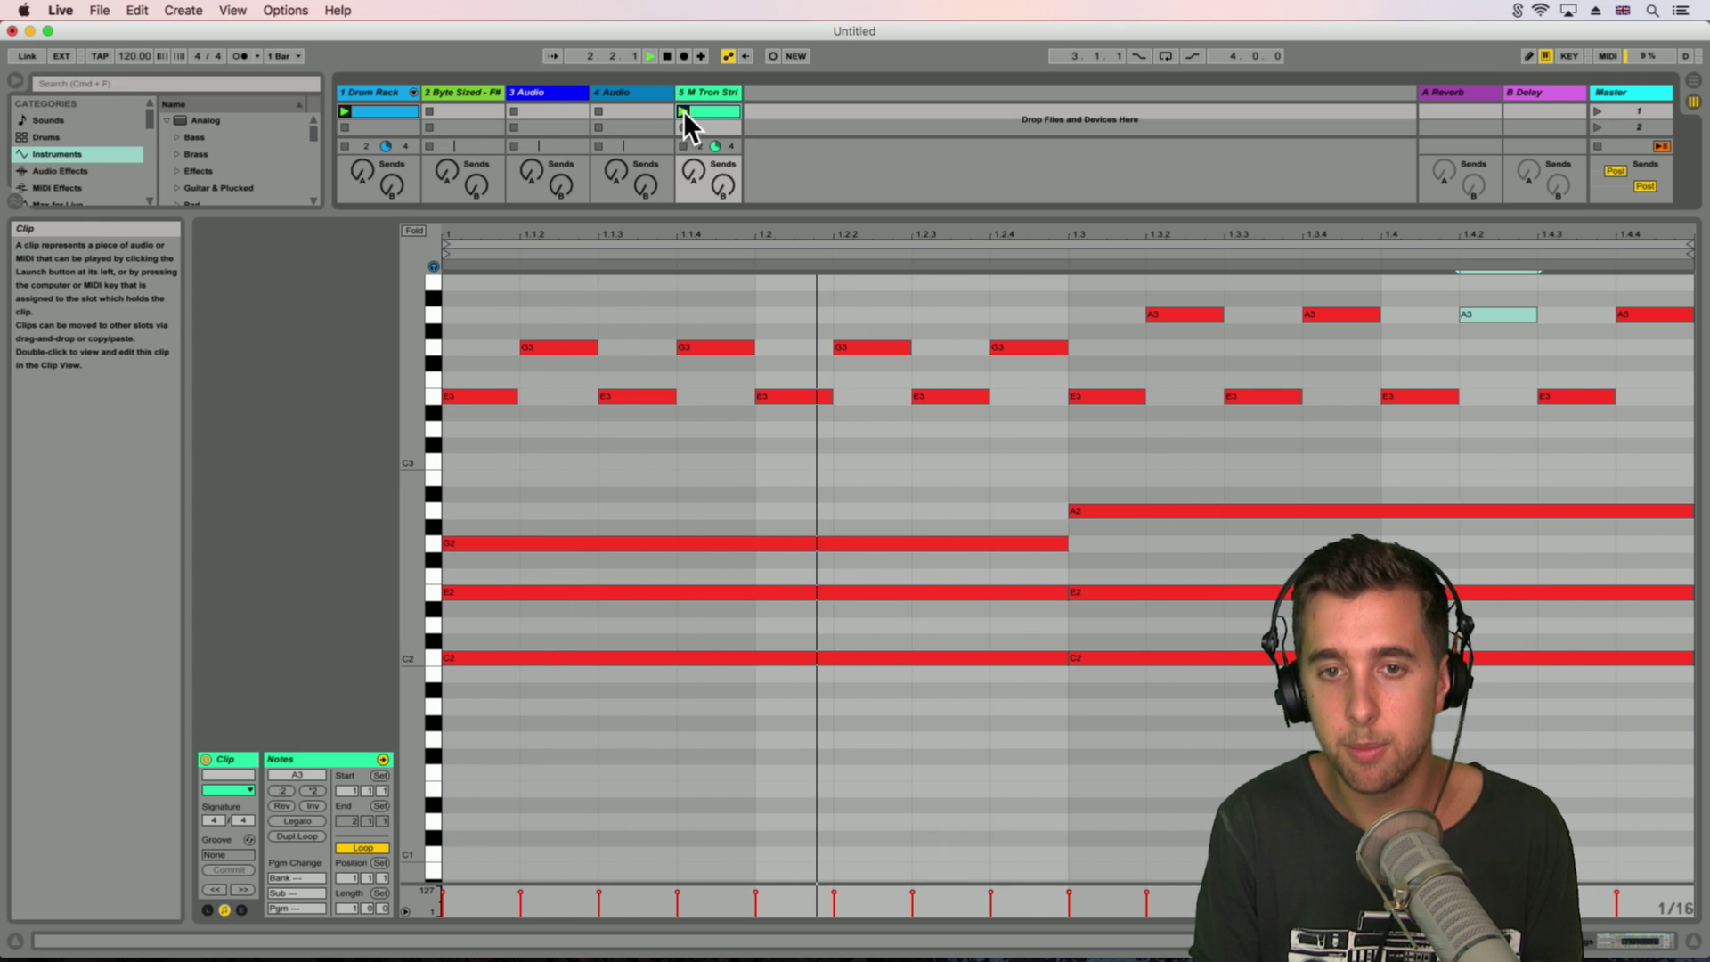
{"action": "left_click", "coordinate": [345, 145]}
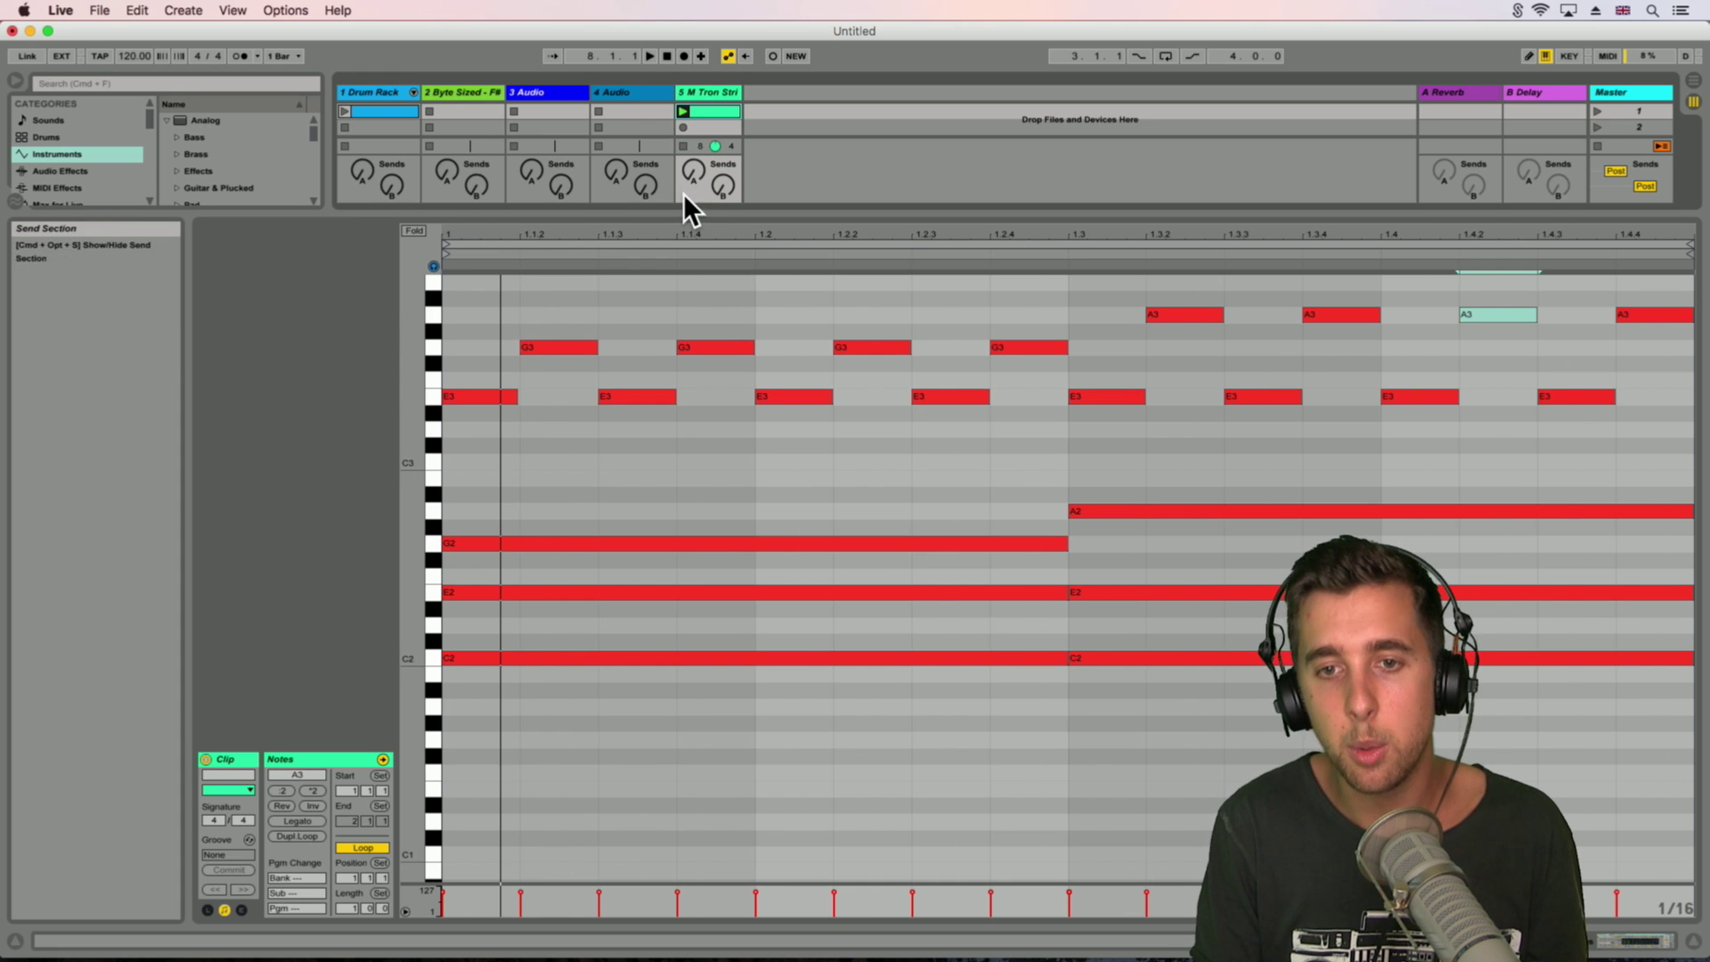
{"action": "left_click_drag", "start_coordinate": [666, 212], "coordinate": [703, 681]}
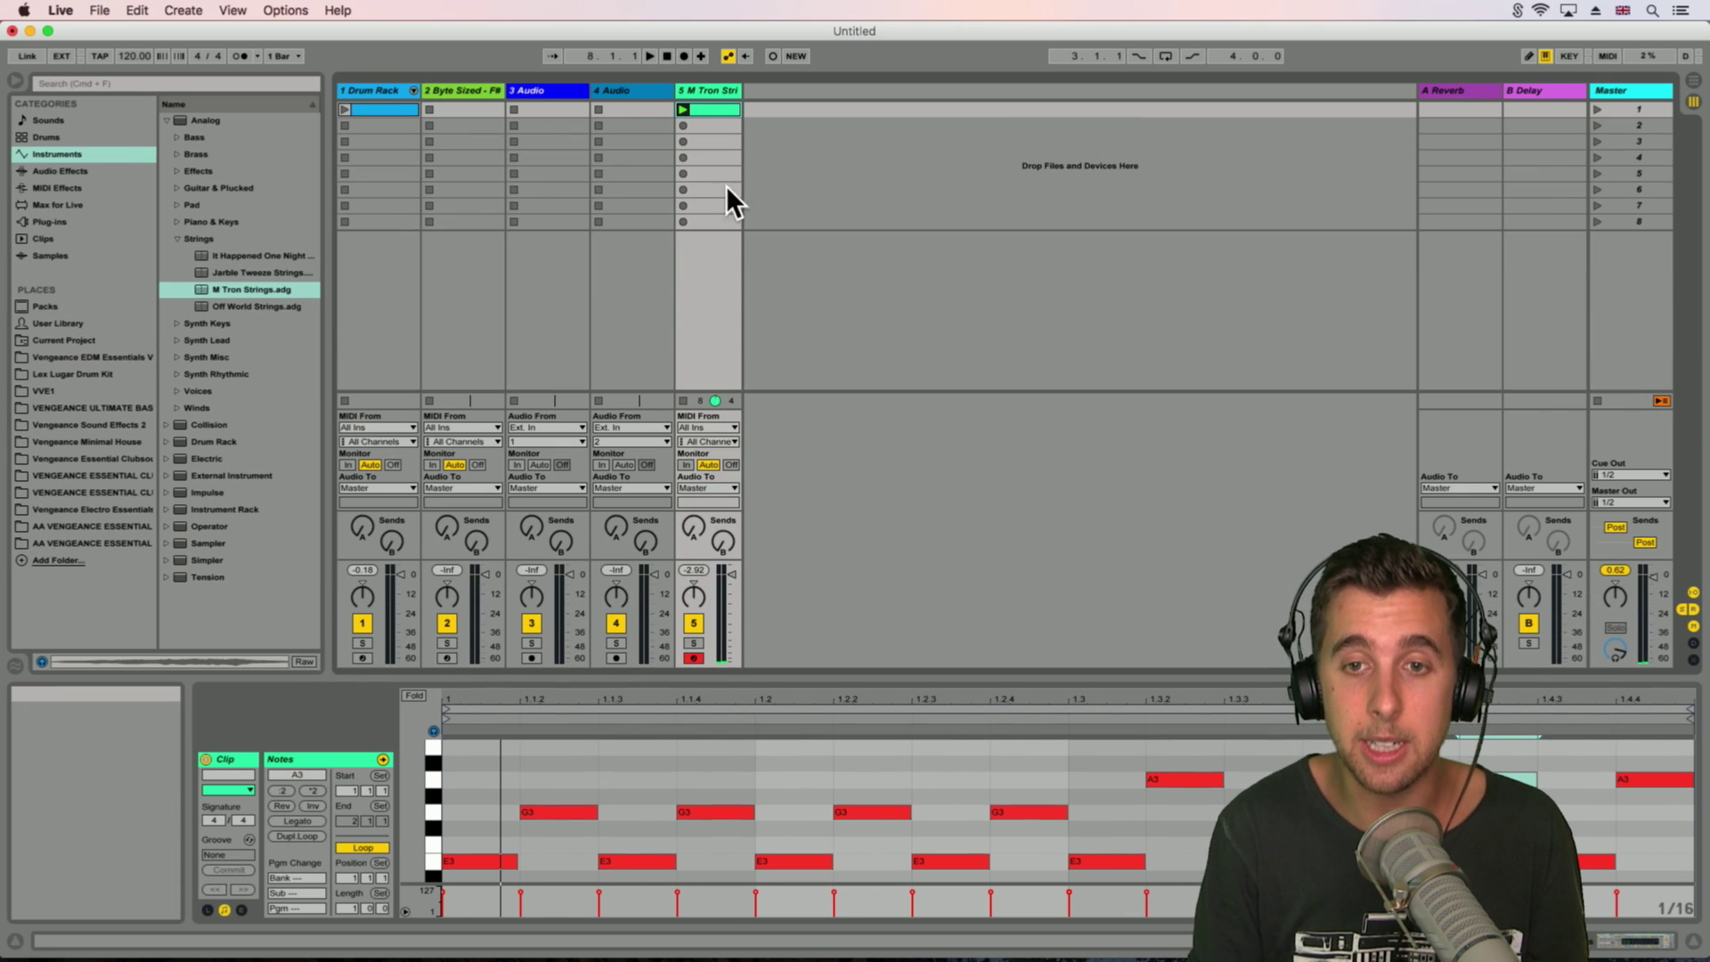
Step: Insert a new MIDI track and load the Analog Guitar & Plucked preset C Drone onto it
{"action": "mouse_move", "coordinate": [708, 109]}
{"action": "left_mouse_down"}
{"action": "mouse_move", "coordinate": [729, 161]}
{"action": "mouse_move", "coordinate": [705, 107]}
{"action": "left_mouse_up"}
{"action": "left_click", "coordinate": [182, 10]}
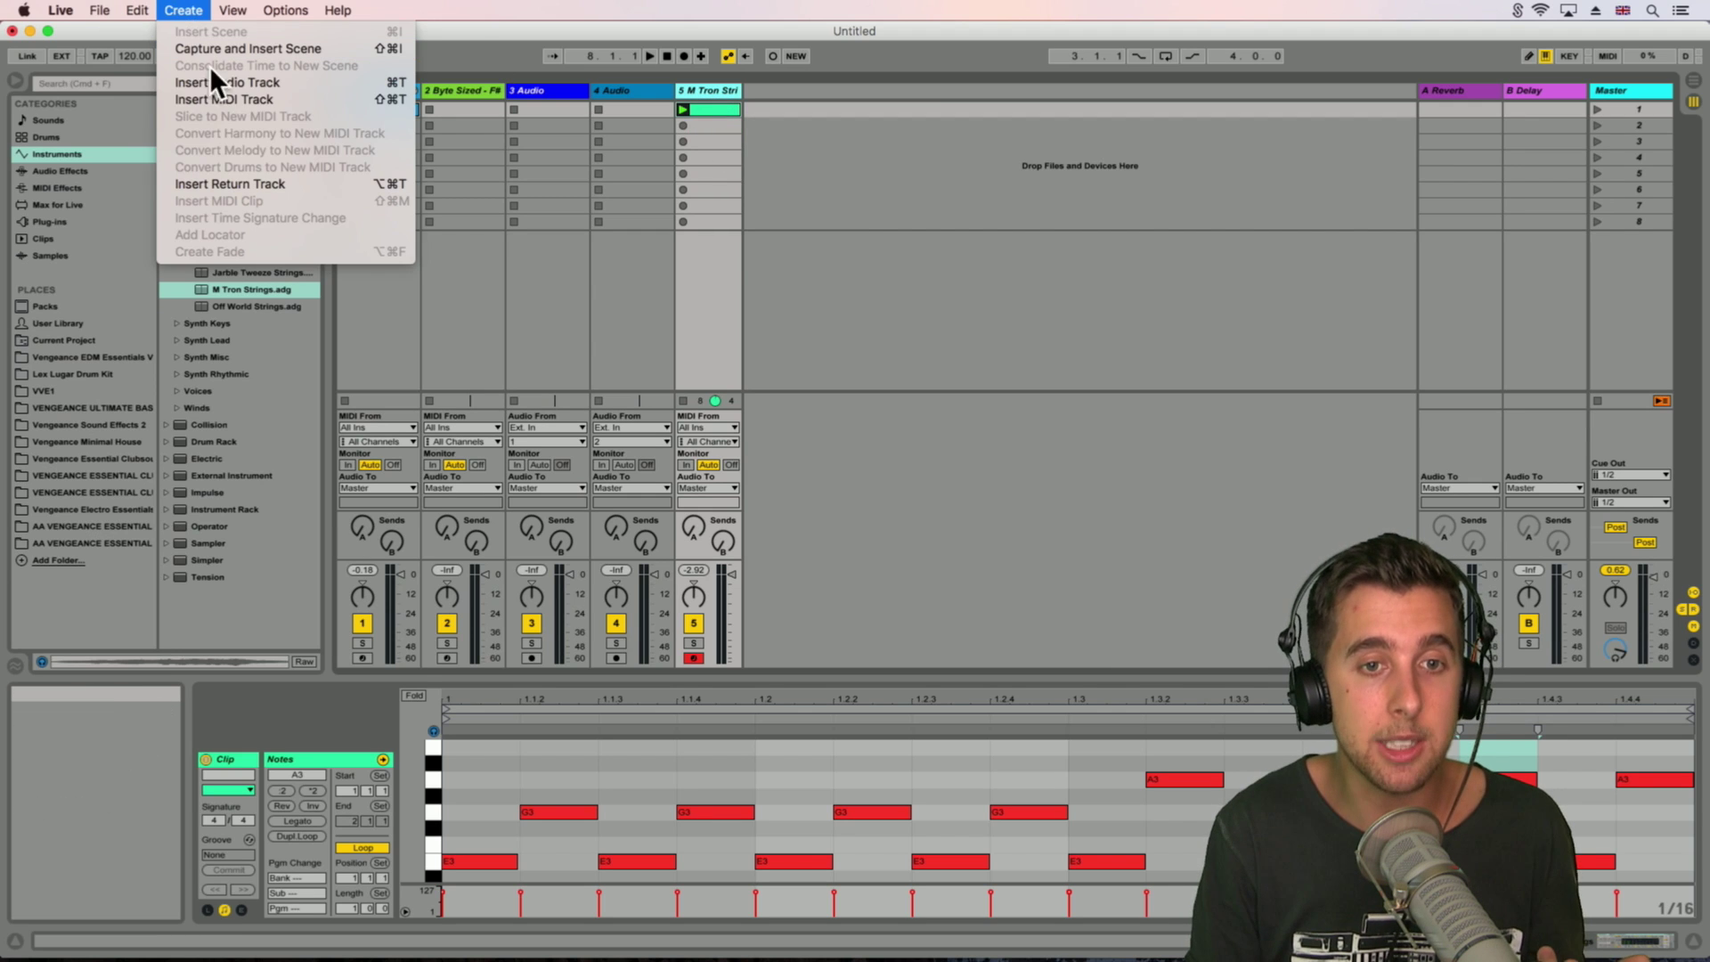
{"action": "left_click", "coordinate": [248, 98]}
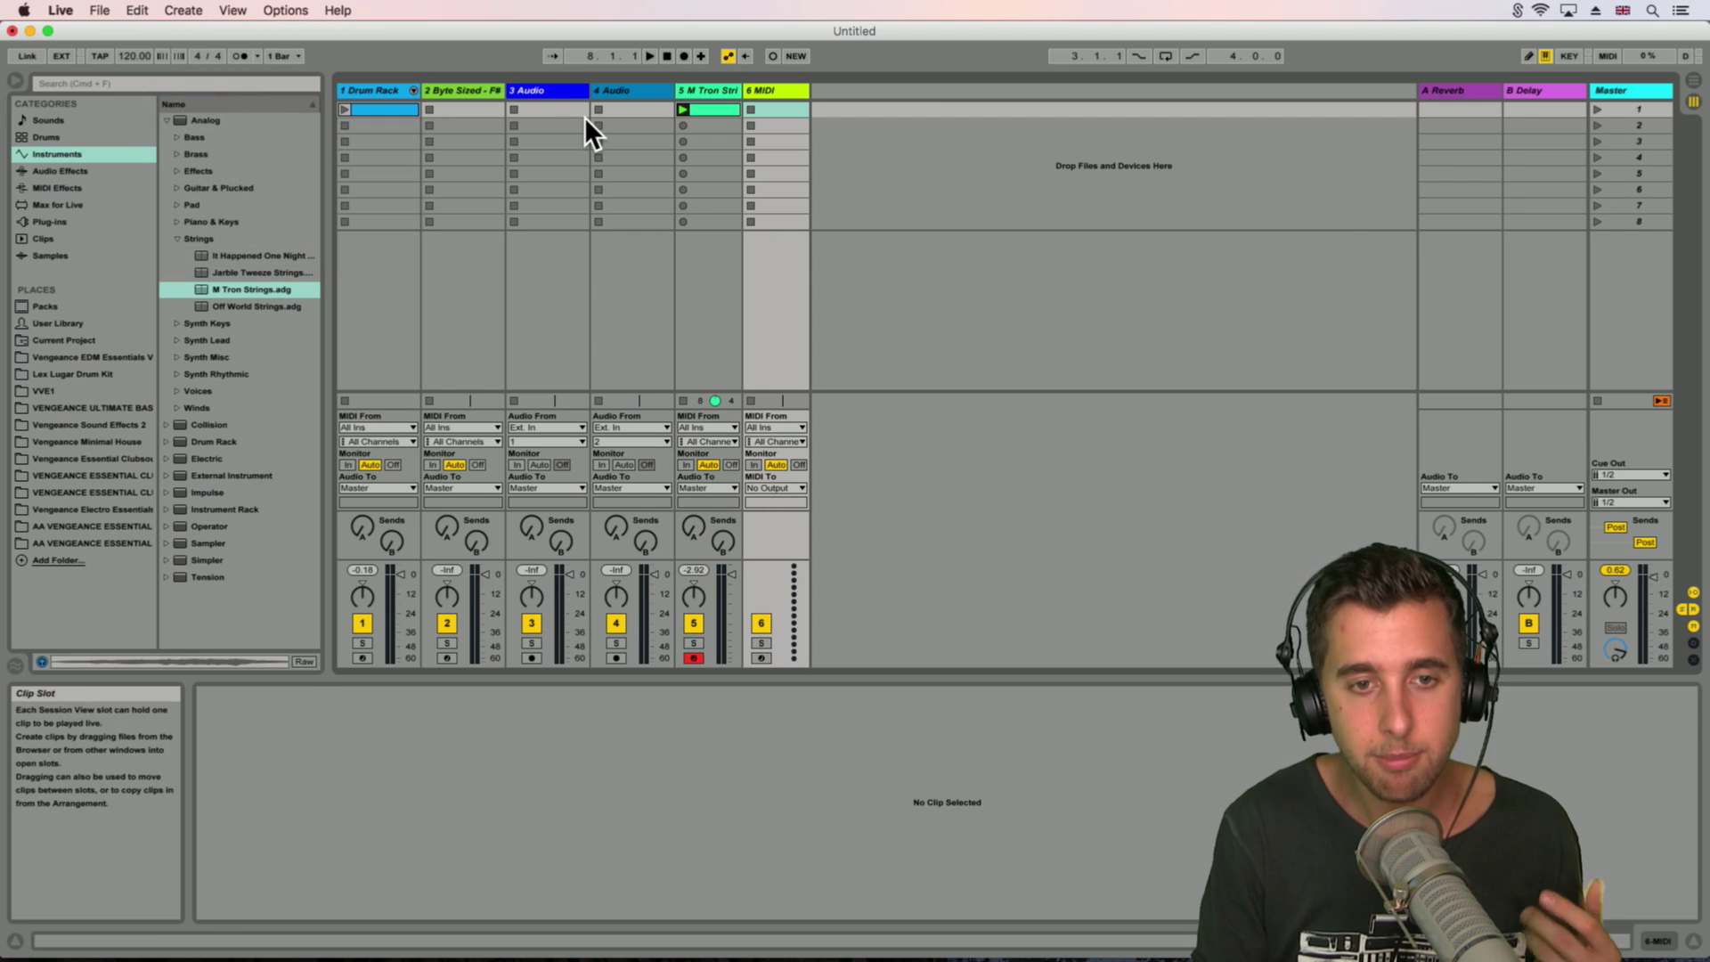
{"action": "left_click", "coordinate": [175, 190]}
{"action": "left_click", "coordinate": [216, 205]}
{"action": "left_click", "coordinate": [233, 223]}
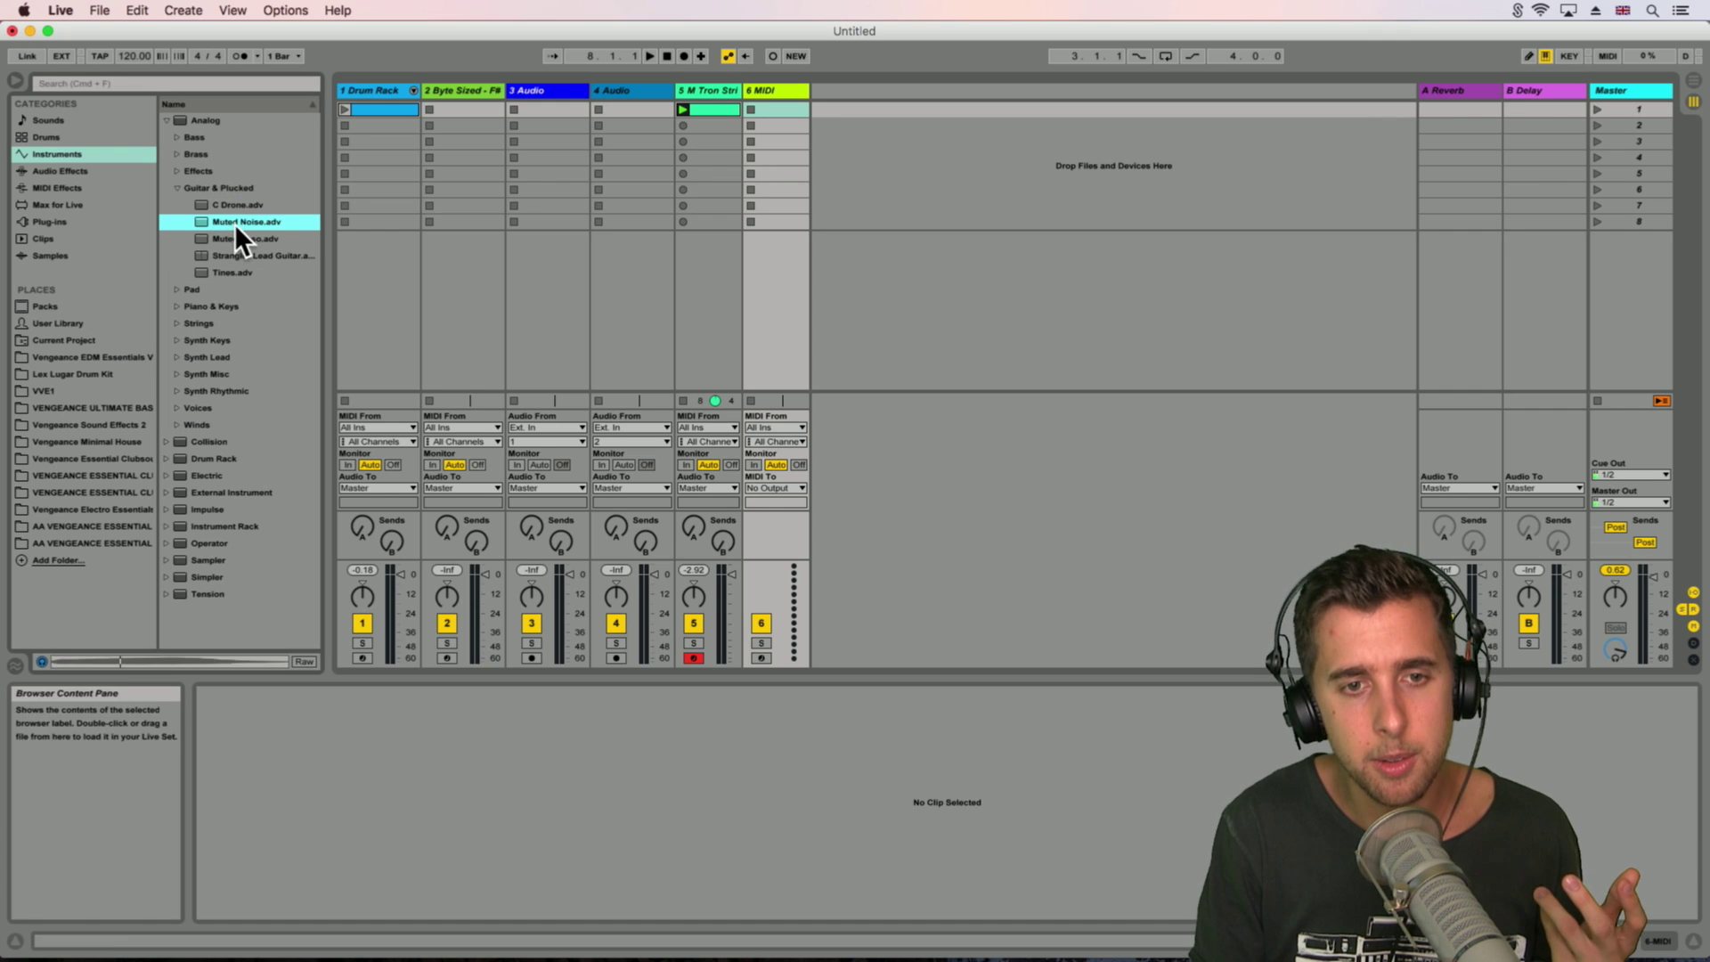
{"action": "left_click", "coordinate": [229, 207]}
Step: Move the M Tron Strings clip to the first slot of the C Drone track and play it
{"action": "left_click_drag", "start_coordinate": [688, 124], "coordinate": [793, 107]}
{"action": "left_click", "coordinate": [698, 110]}
{"action": "left_click", "coordinate": [748, 109]}
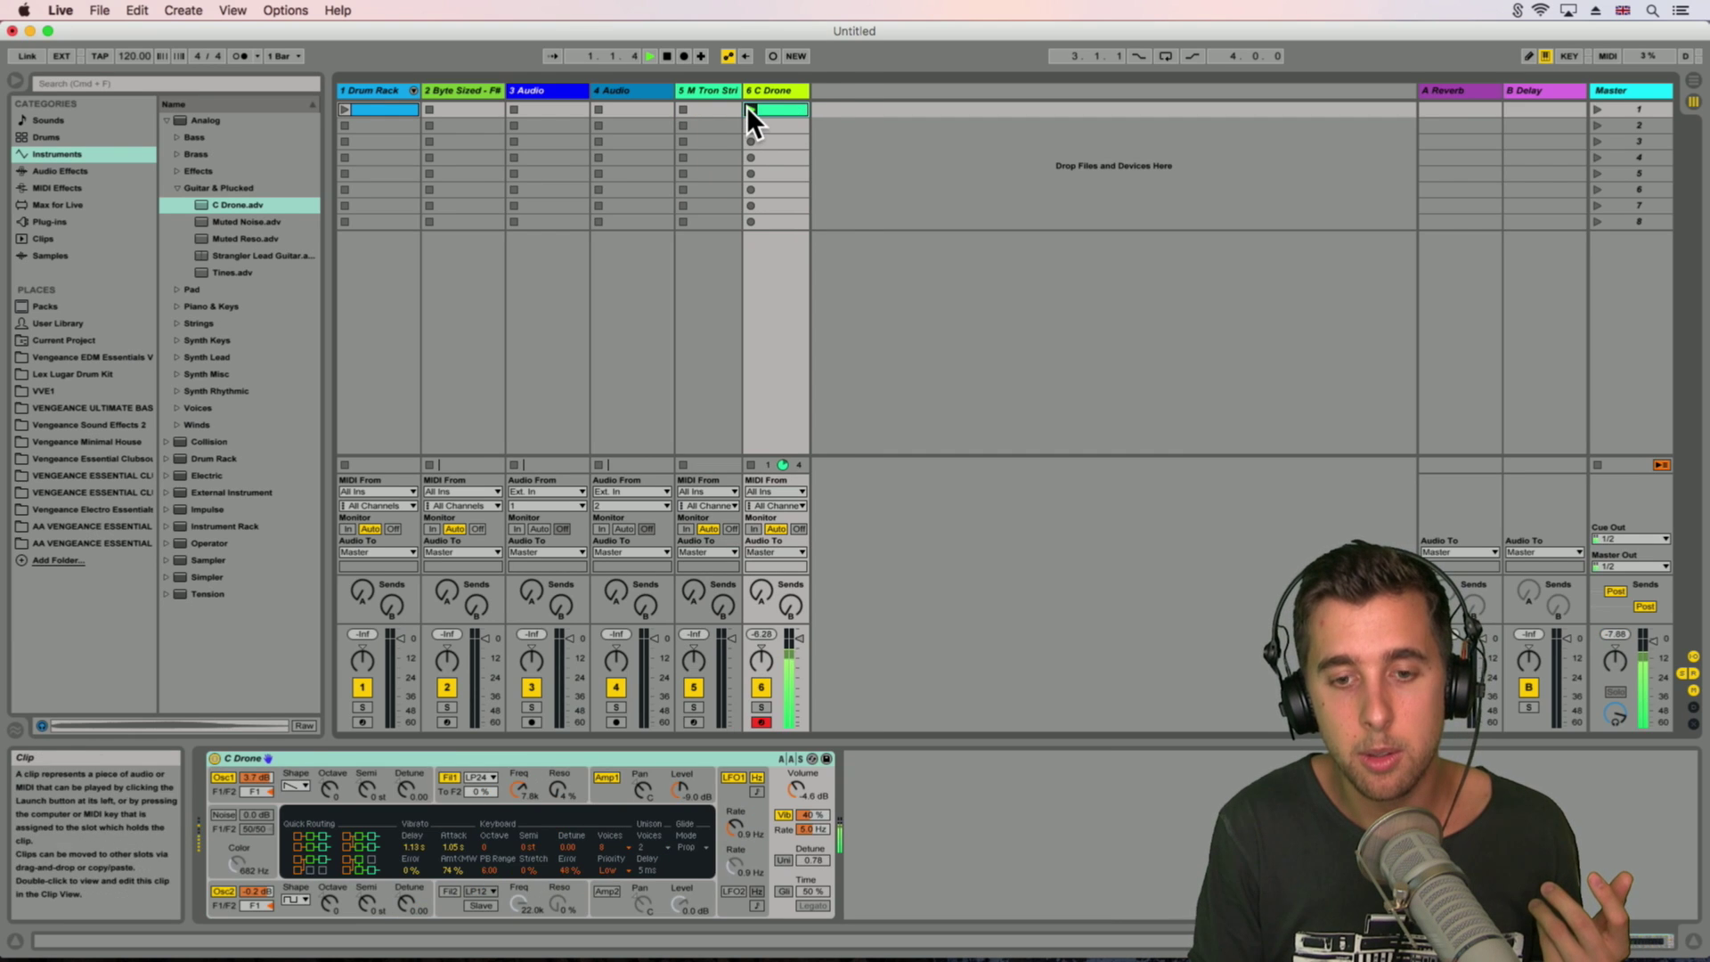
Step: Open the C Drone clip's notes in an enlarged note editor, and shrink the editor again after viewing them
{"action": "left_click", "coordinate": [779, 109]}
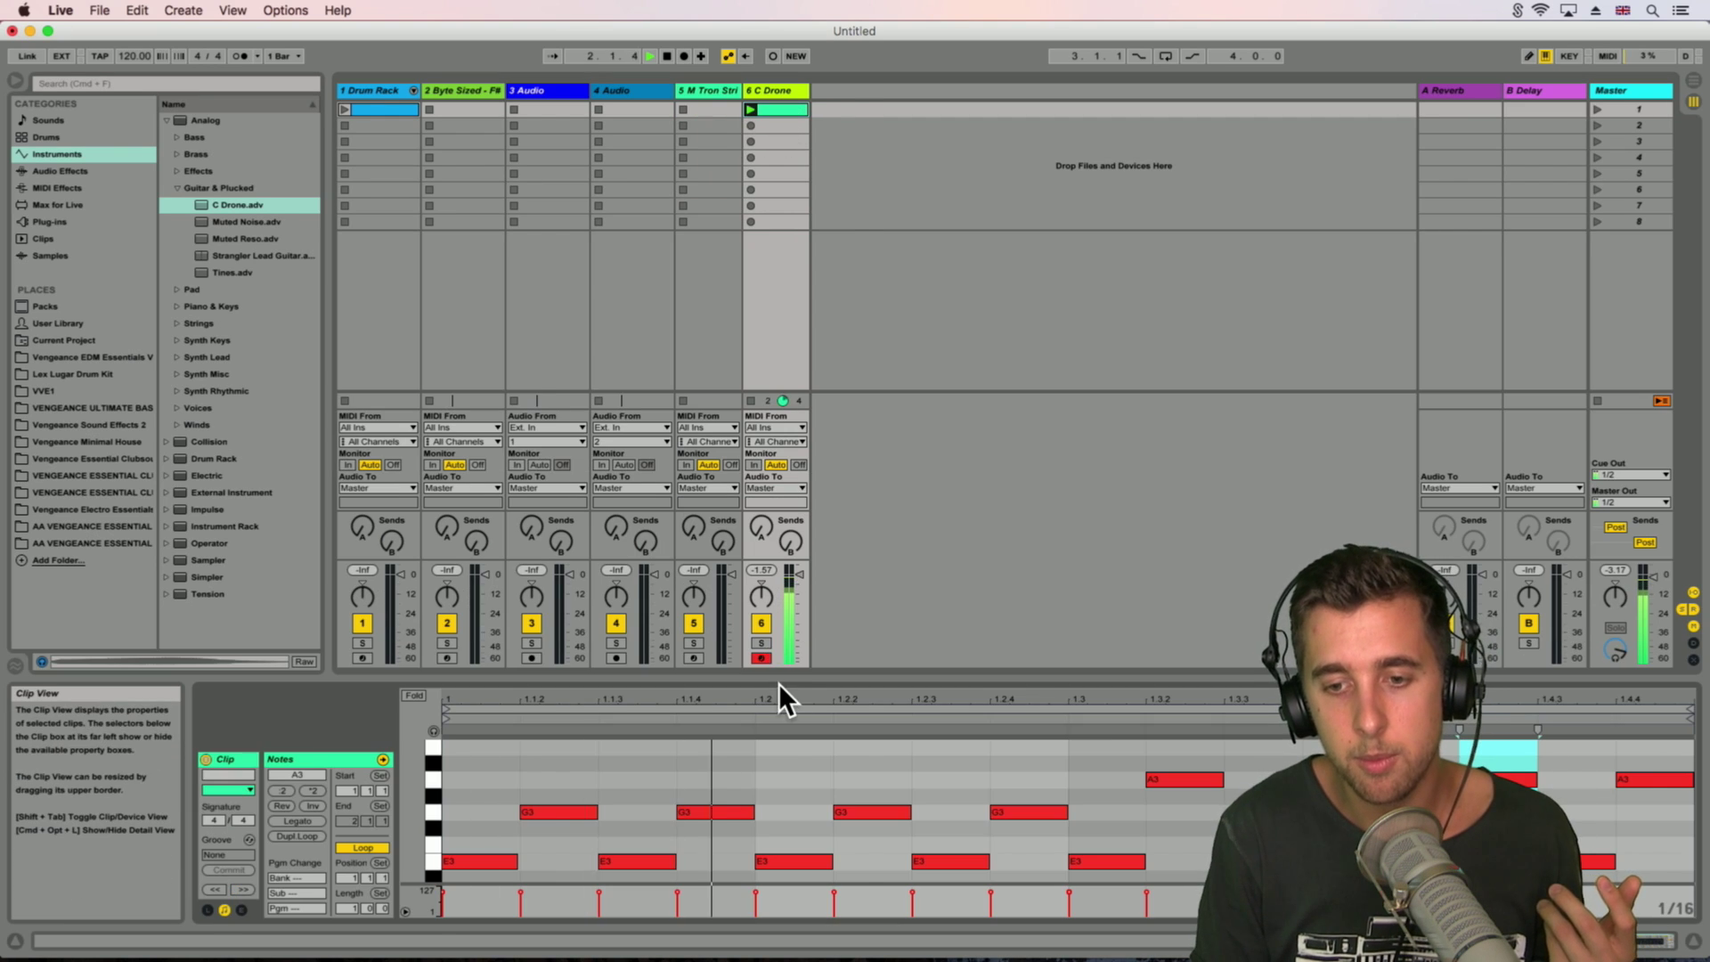
{"action": "left_click_drag", "start_coordinate": [771, 676], "coordinate": [629, 57]}
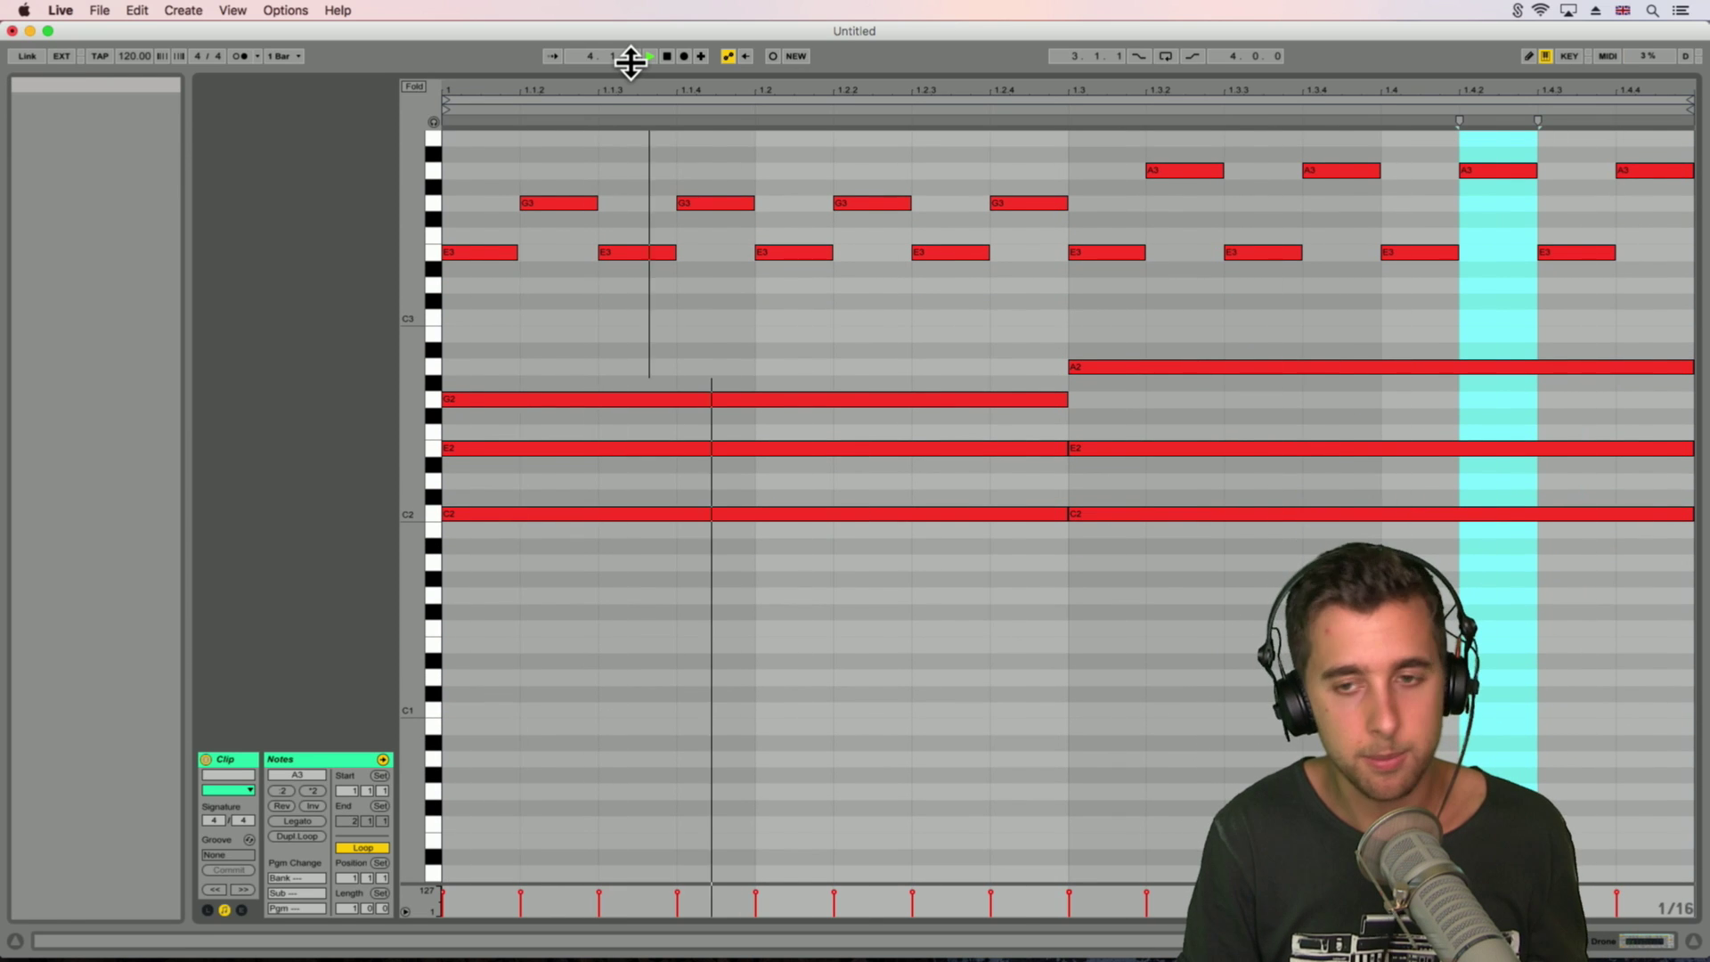
{"action": "left_click_drag", "start_coordinate": [630, 61], "coordinate": [699, 55]}
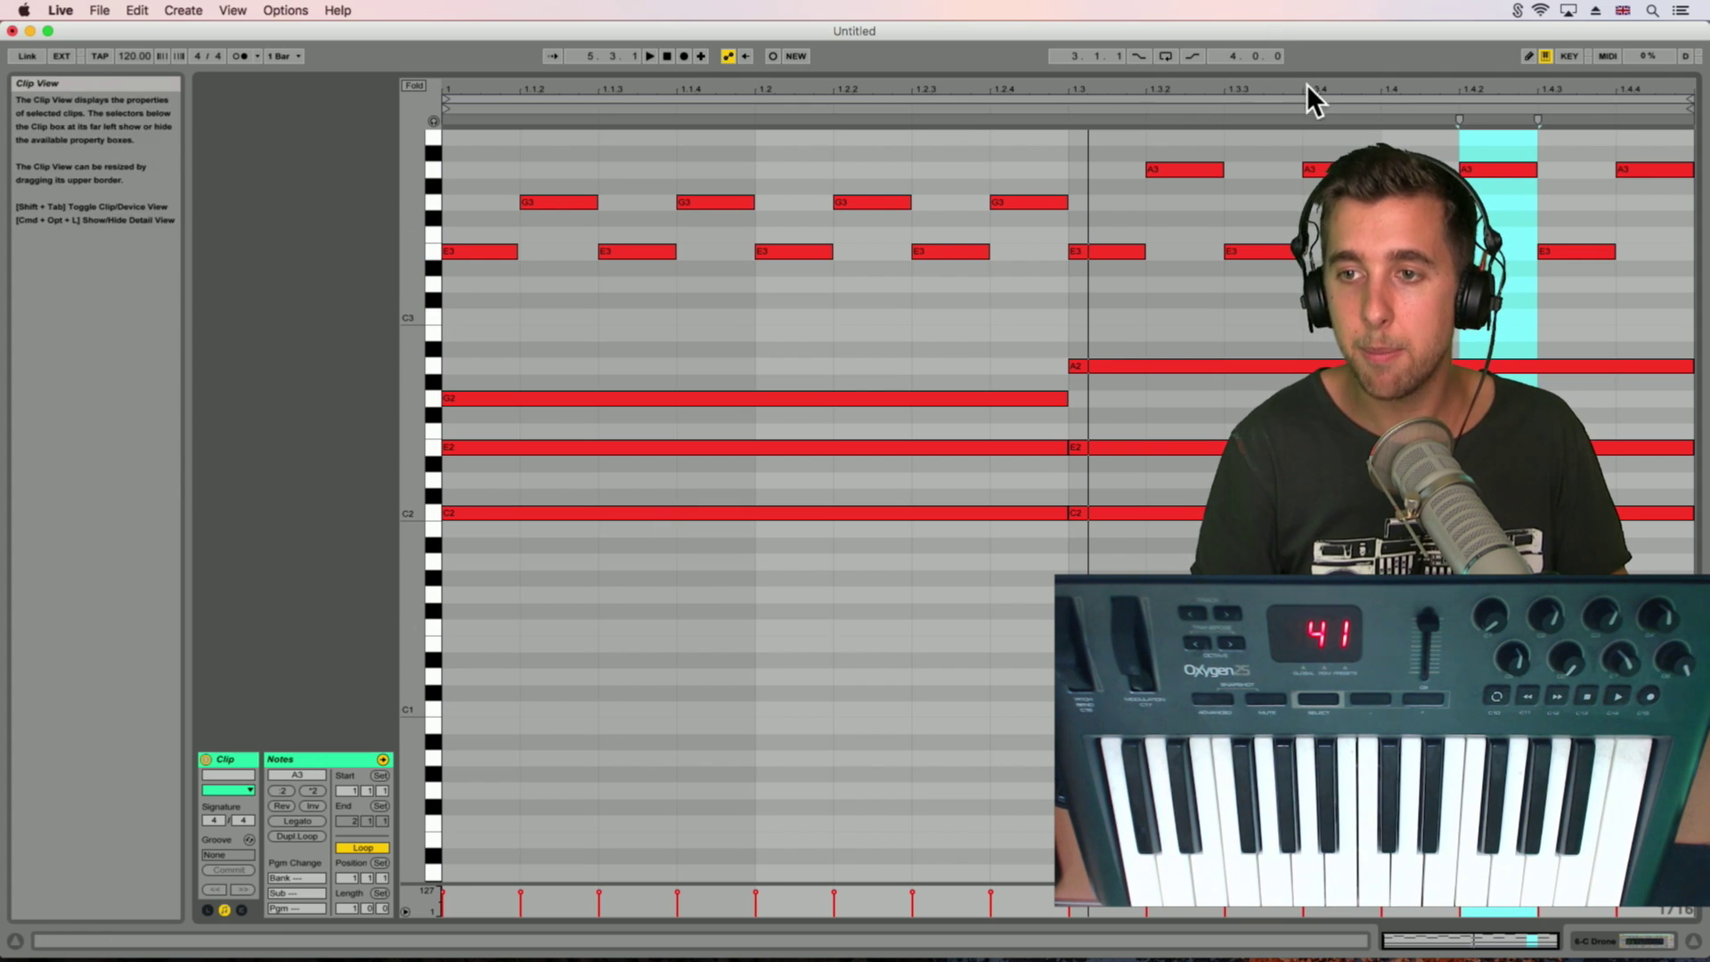
{"action": "left_click_drag", "start_coordinate": [1318, 75], "coordinate": [1318, 629]}
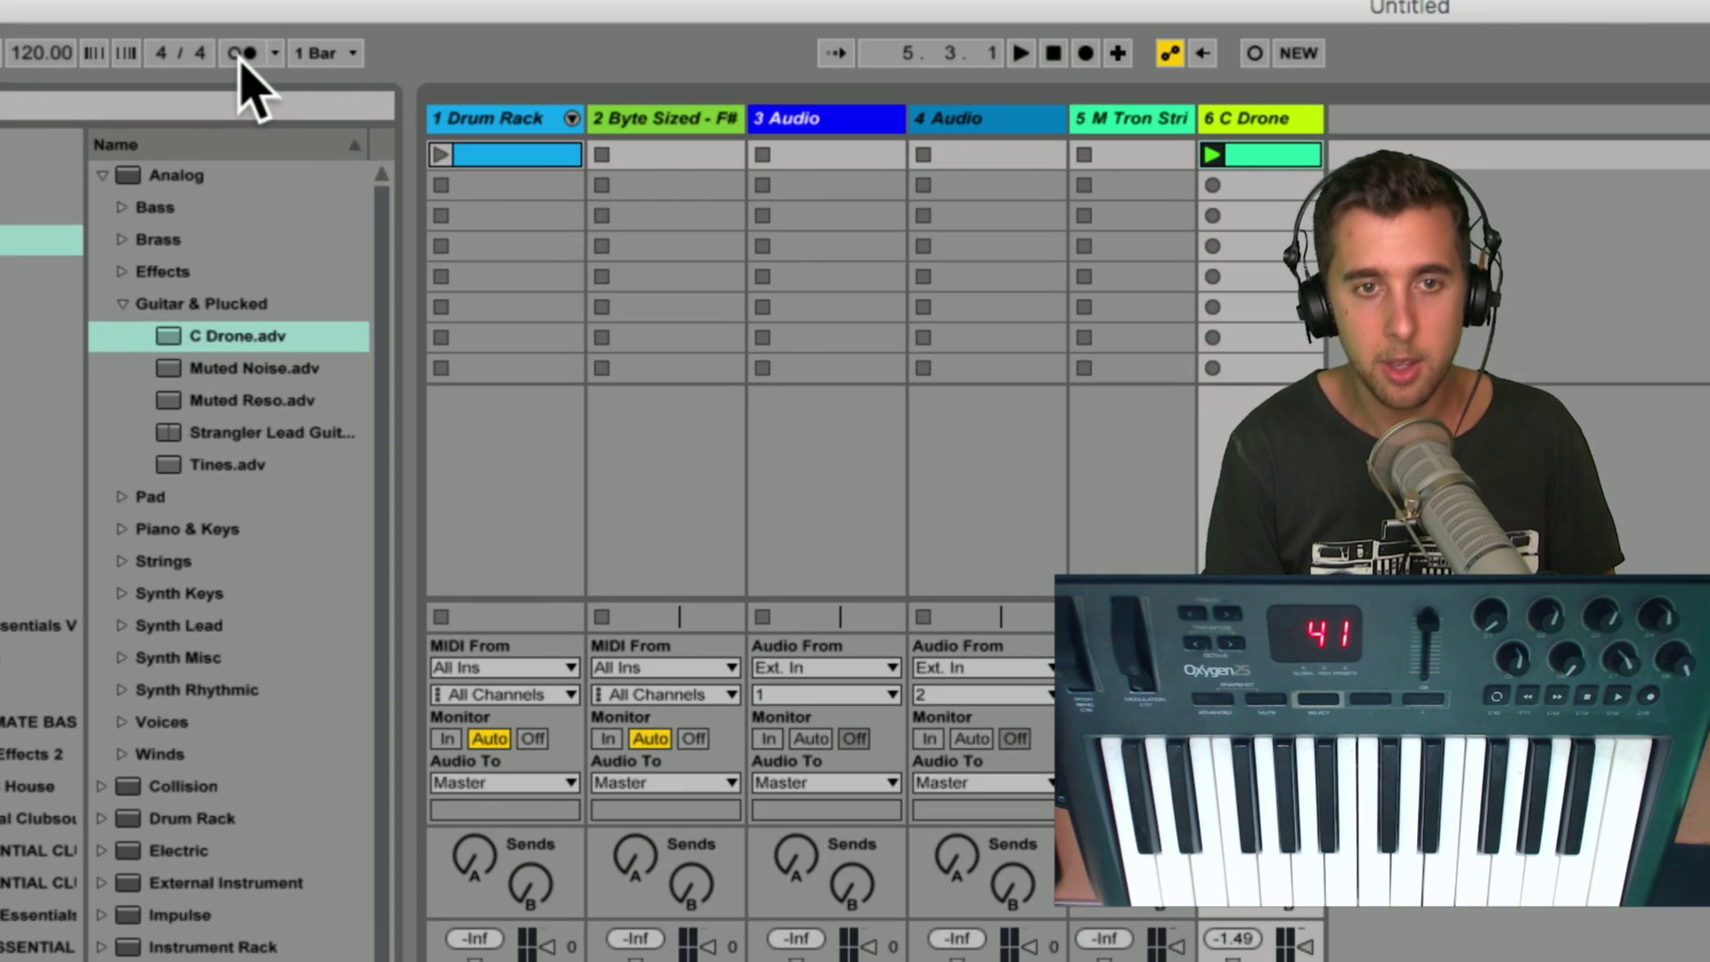
Step: Turn on the metronome, record a keyboard chord part into the C Drone track's second slot, and end the recording
{"action": "left_click", "coordinate": [243, 55]}
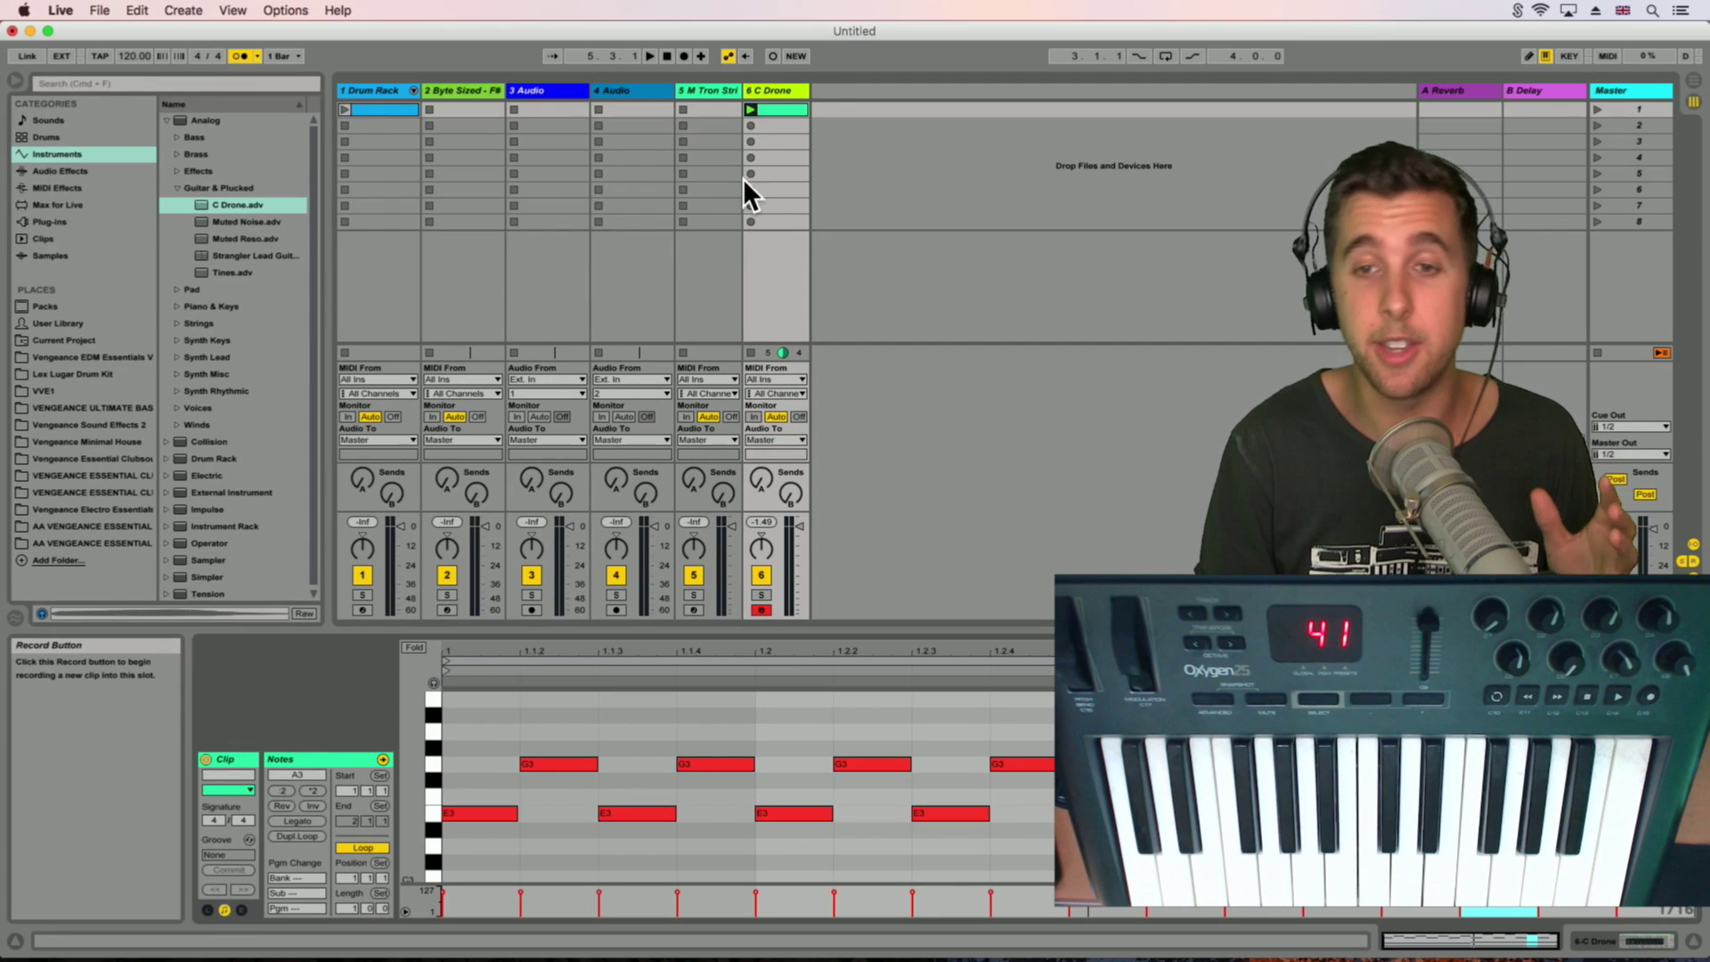
{"action": "left_click", "coordinate": [751, 126]}
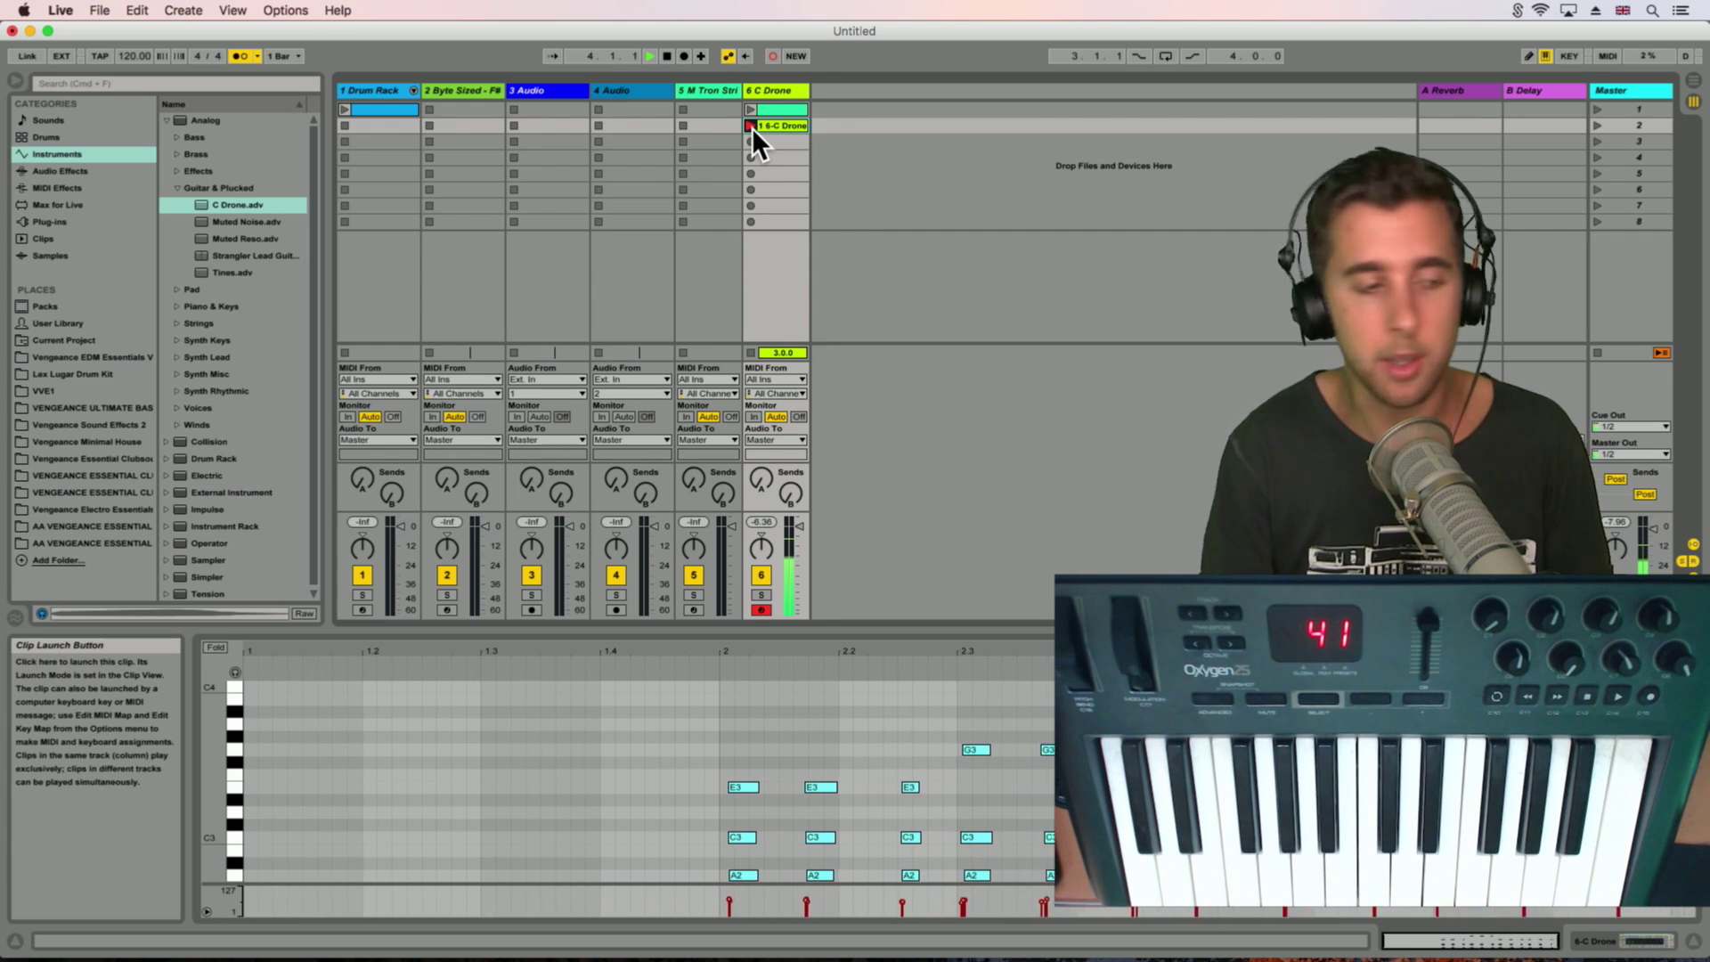
{"action": "left_click", "coordinate": [751, 126]}
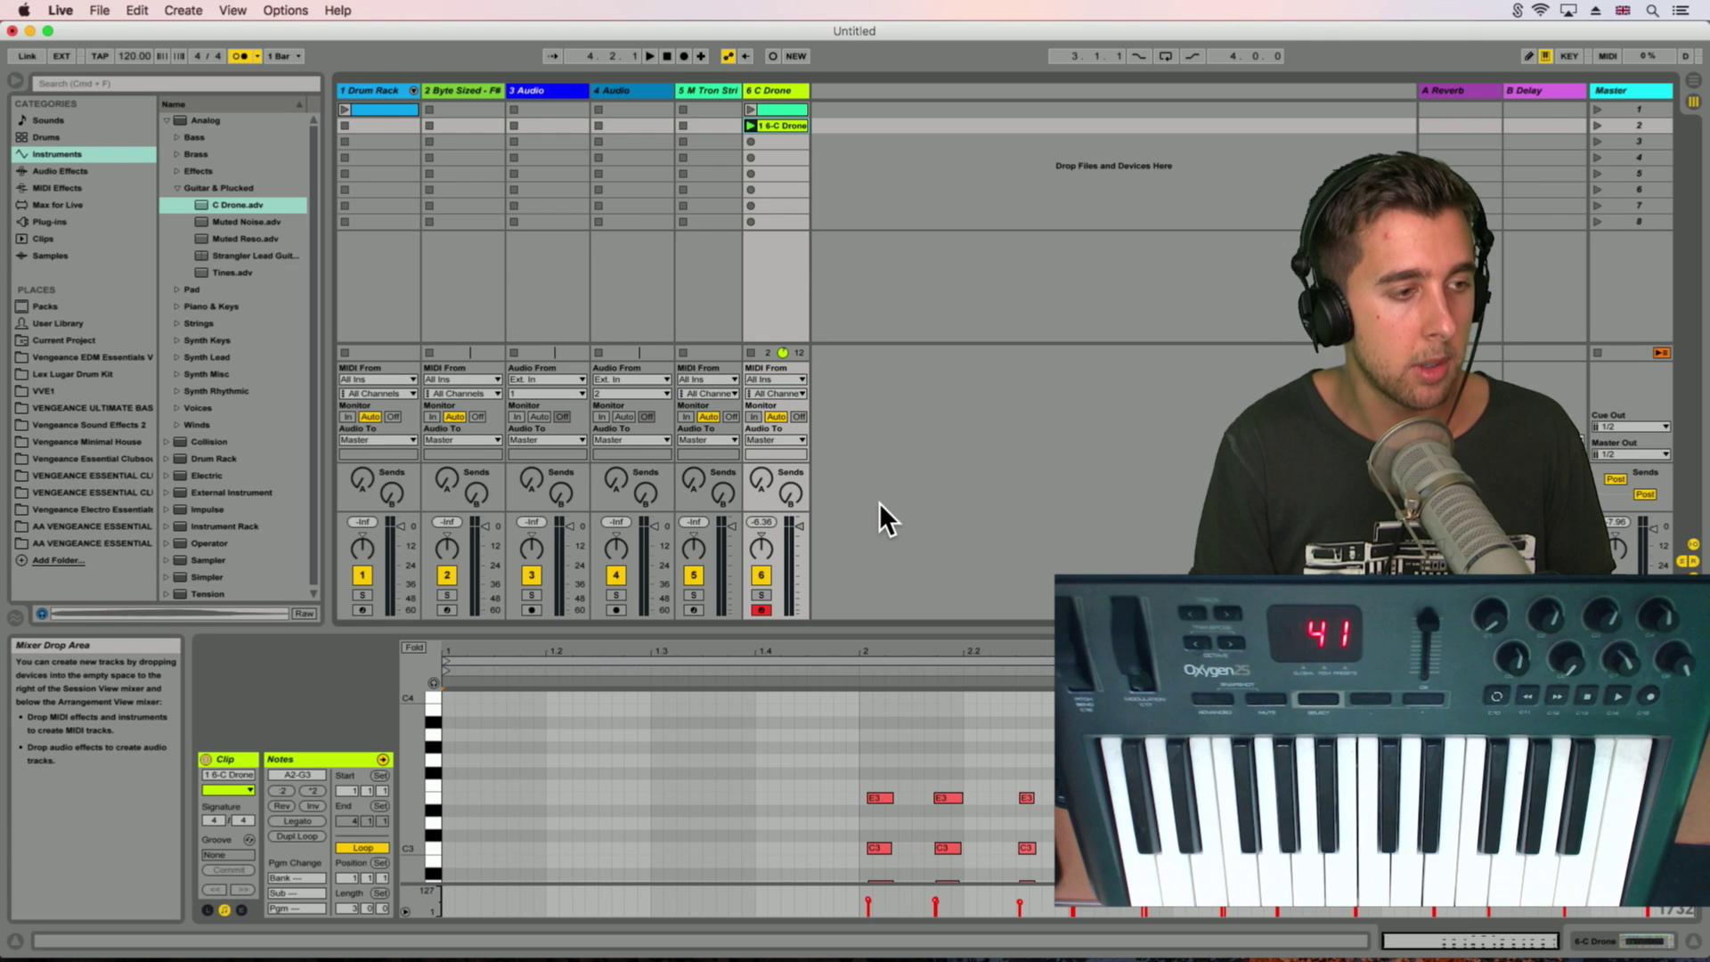
Step: Enlarge the note editor and quantize all notes of the recorded C Drone clip
{"action": "left_click_drag", "start_coordinate": [1050, 626], "coordinate": [1010, 223]}
{"action": "left_click_drag", "start_coordinate": [413, 400], "coordinate": [454, 401]}
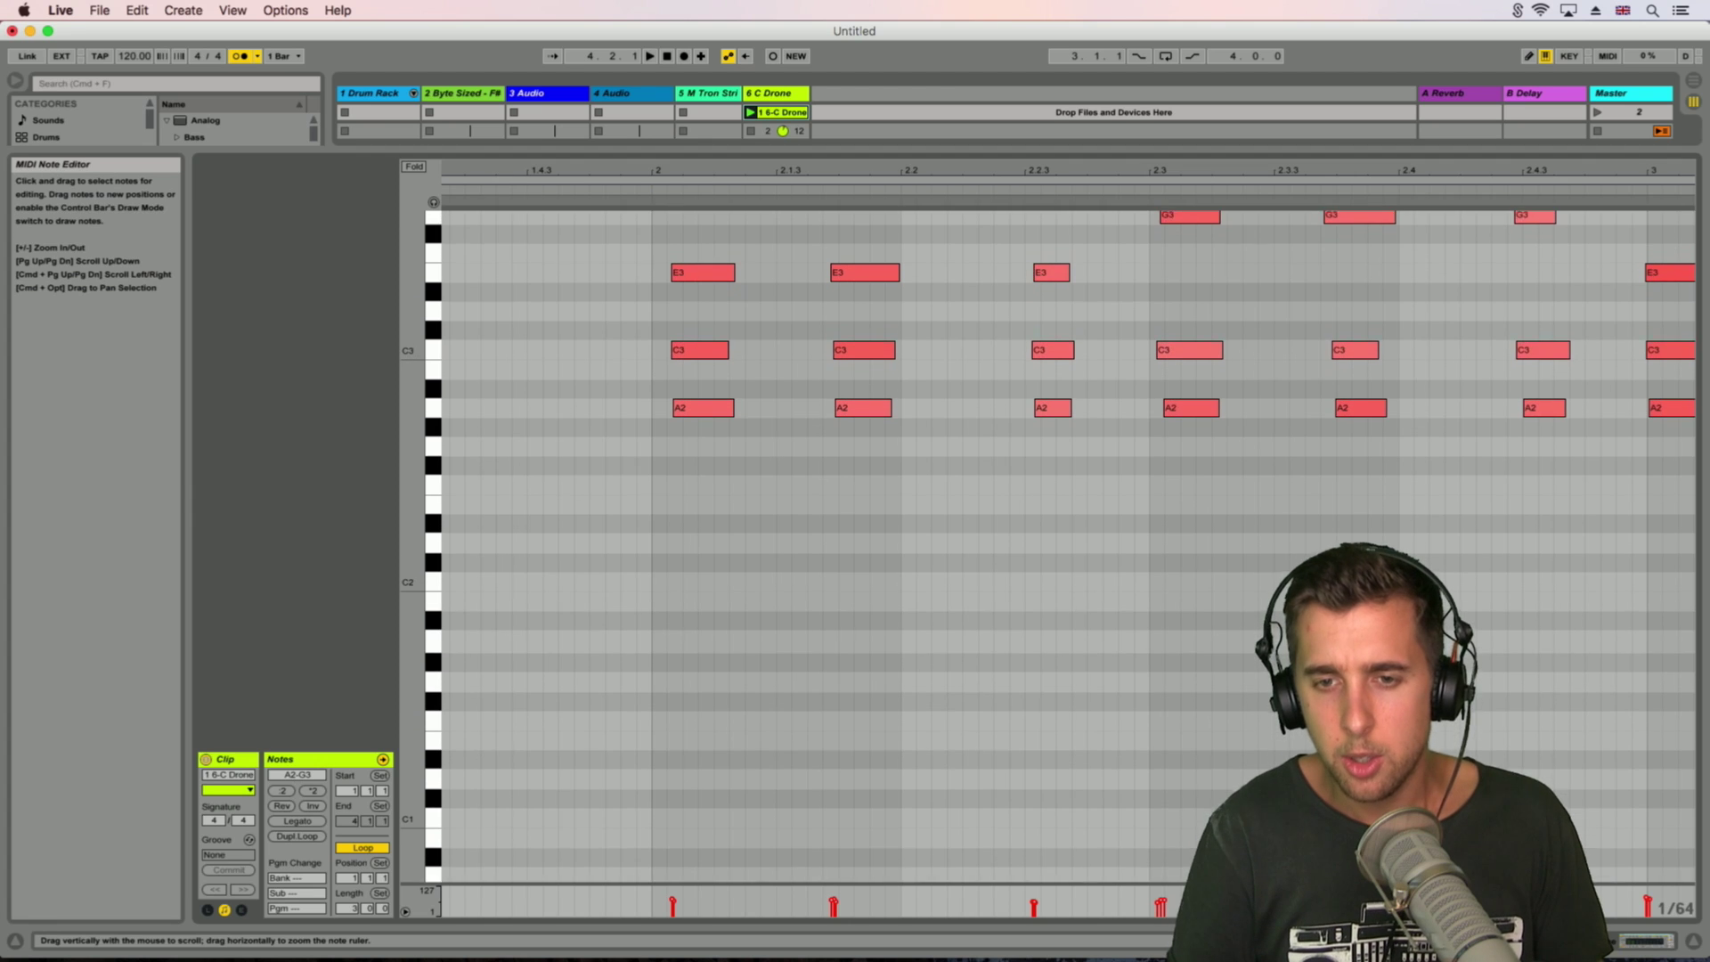
{"action": "scroll", "coordinate": [789, 420], "scroll_direction": "right", "scroll_amount": 10}
{"action": "scroll", "coordinate": [789, 421], "scroll_direction": "left", "scroll_amount": 4}
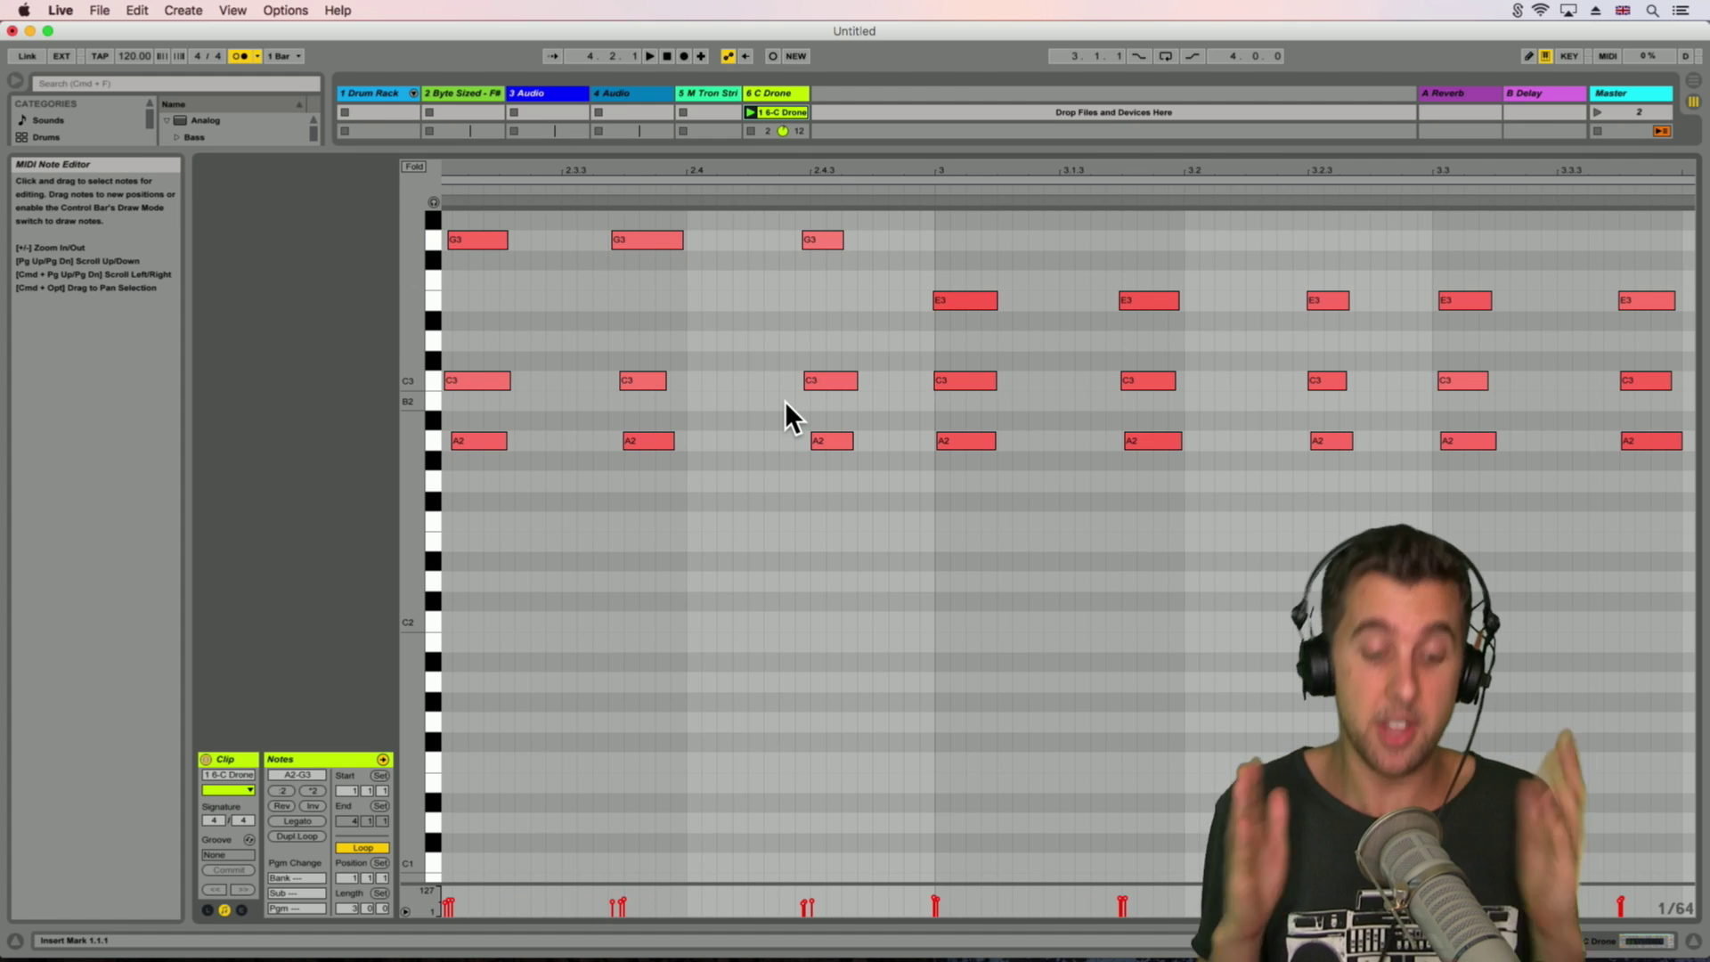
{"action": "key", "text": "super+a"}
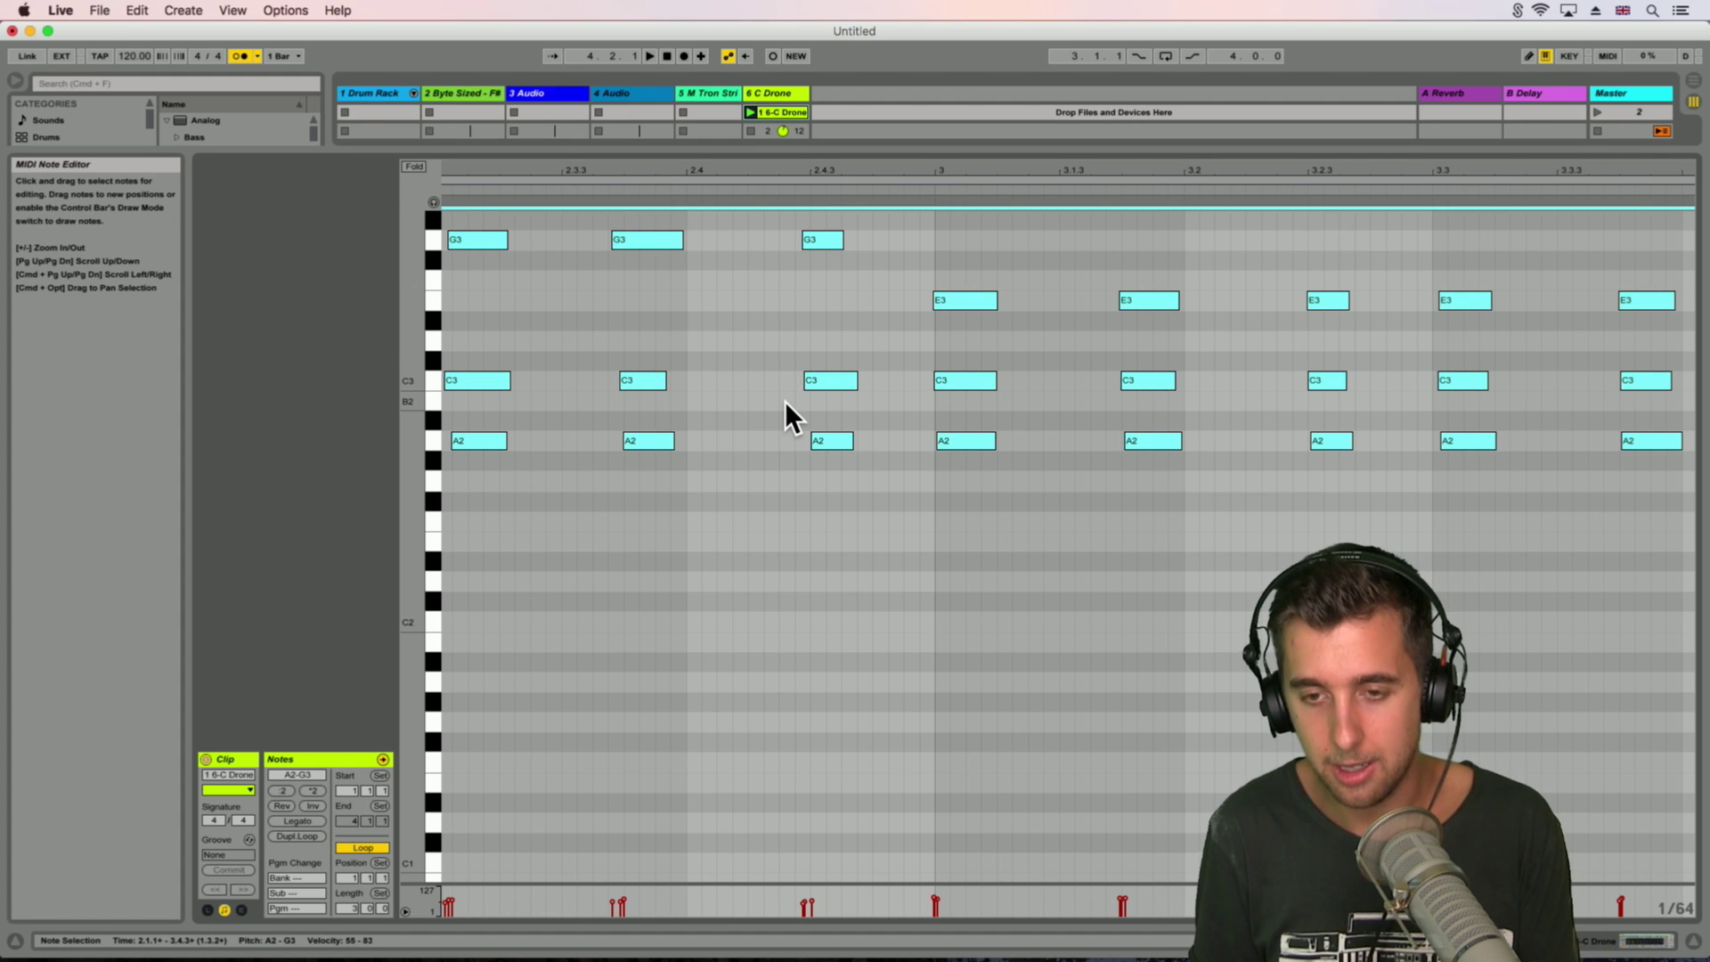
{"action": "key", "text": "super+u"}
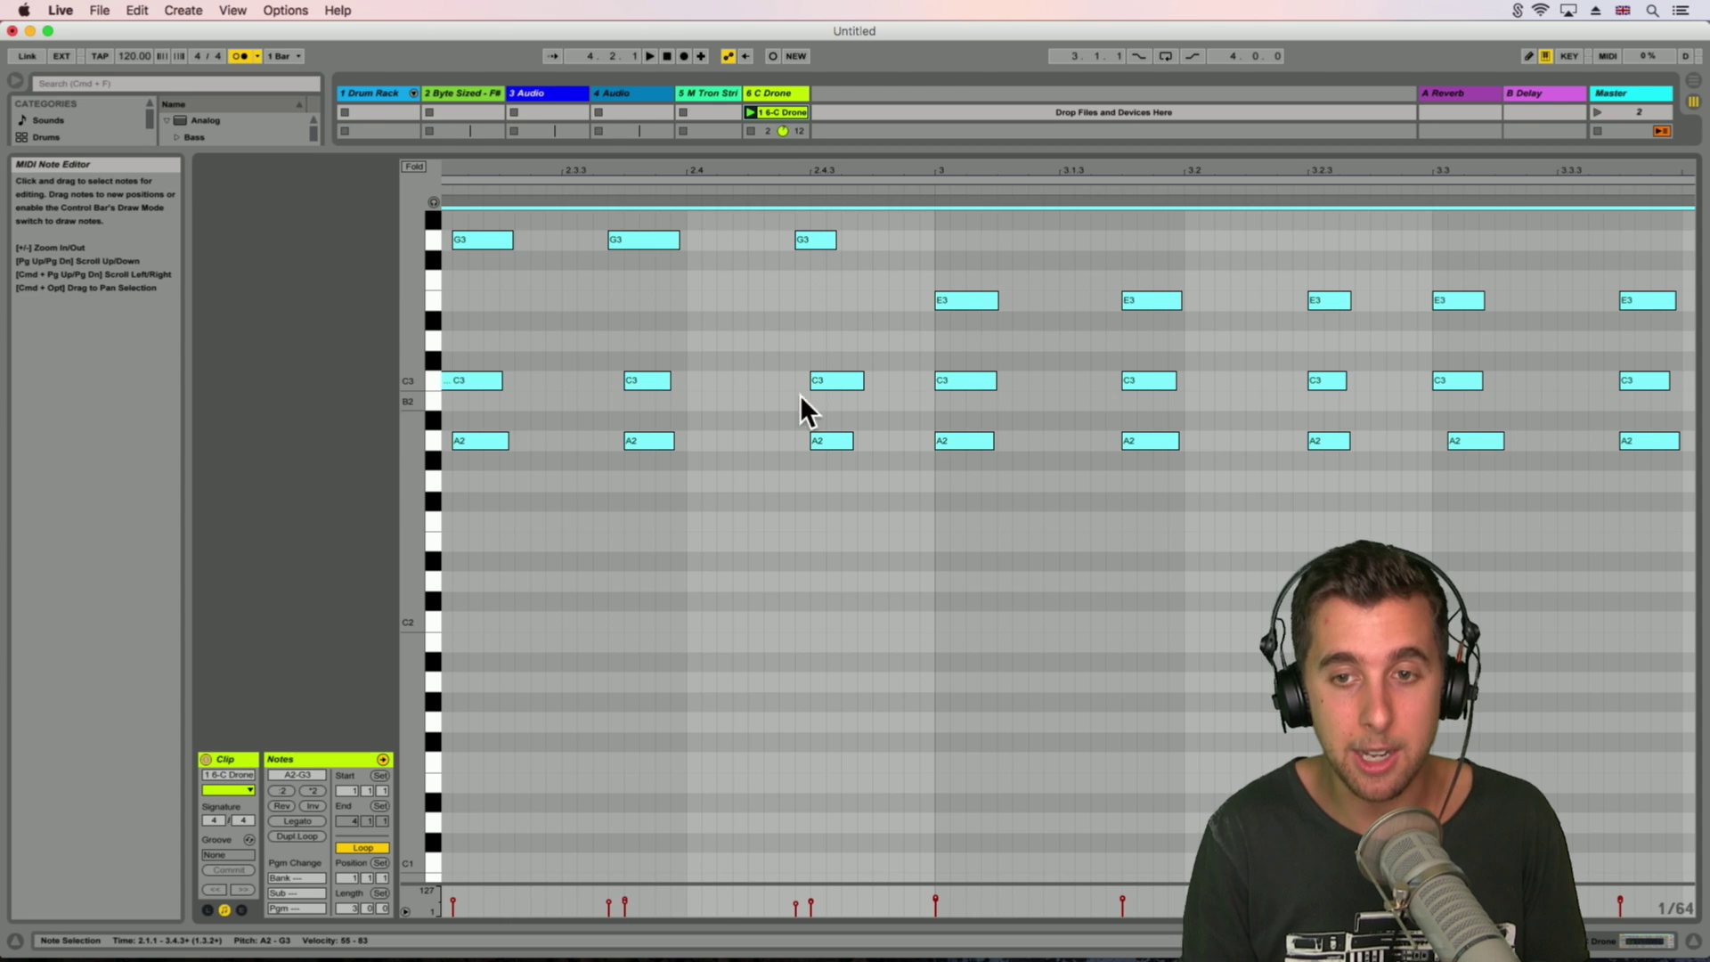
Step: Move the misaligned G3 notes near 2.4.3 and 2.3 and the A2 note near 2.3 into line with their chords
{"action": "left_click", "coordinate": [804, 334]}
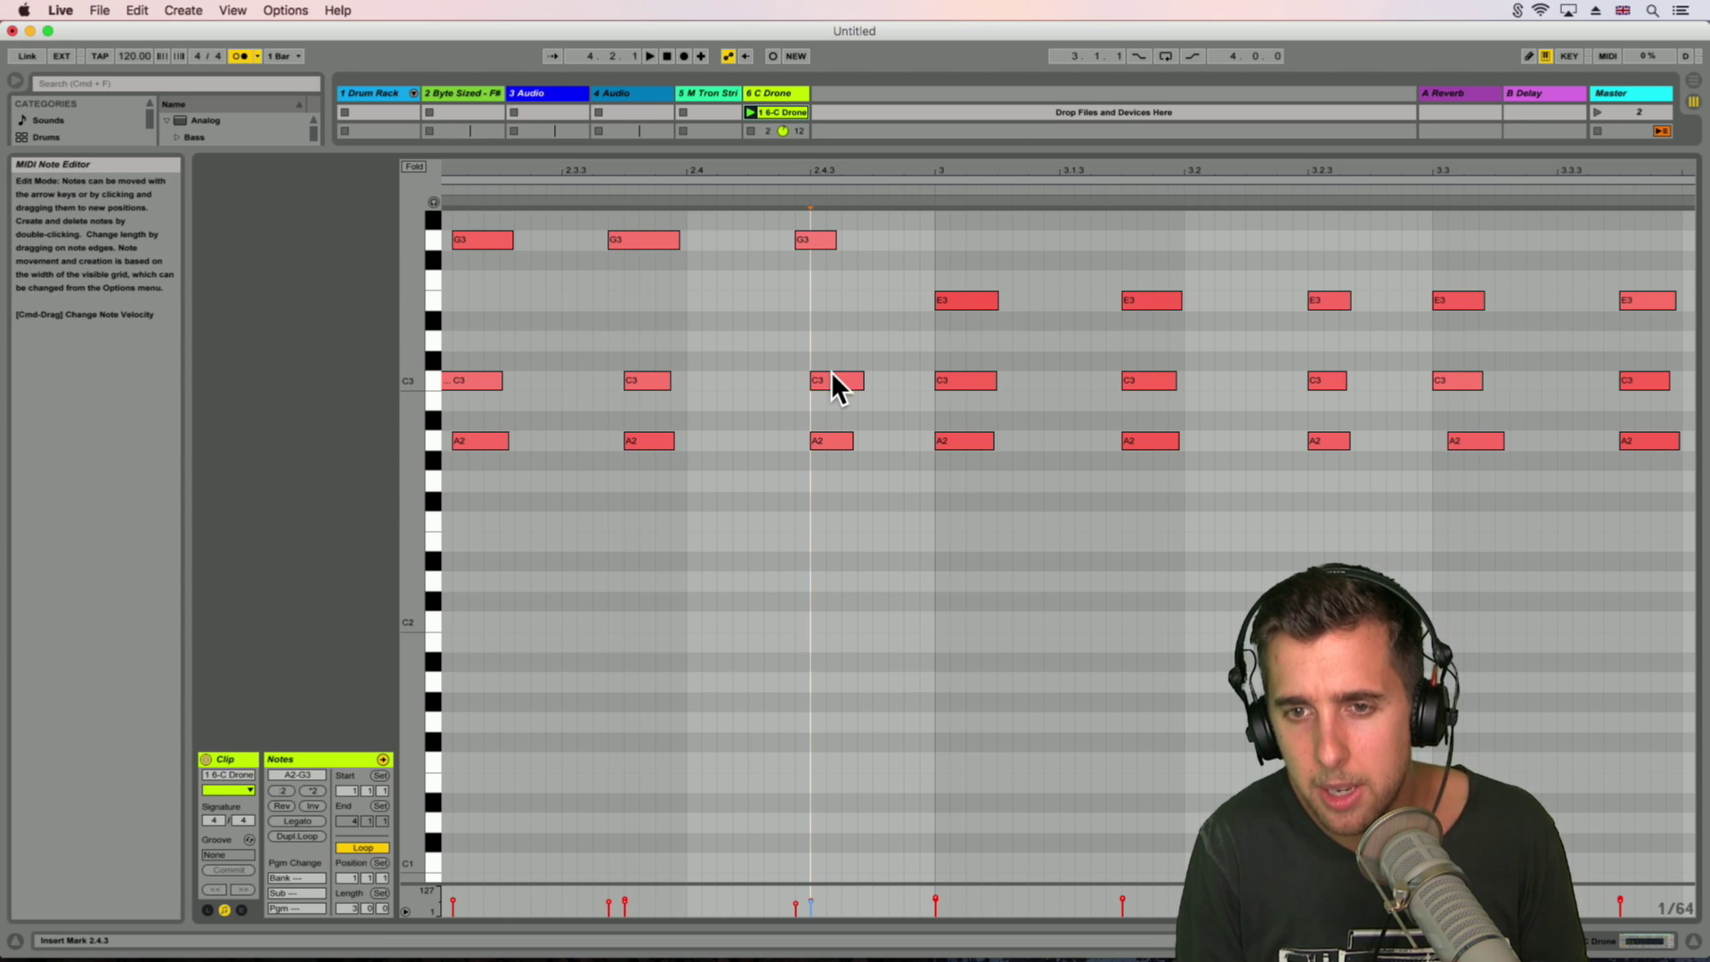
{"action": "left_click_drag", "start_coordinate": [814, 235], "coordinate": [825, 232]}
{"action": "left_click", "coordinate": [811, 301]}
{"action": "scroll", "coordinate": [807, 301], "scroll_direction": "left", "scroll_amount": 5}
{"action": "left_click_drag", "start_coordinate": [675, 239], "coordinate": [660, 236]}
{"action": "left_click_drag", "start_coordinate": [641, 446], "coordinate": [623, 441]}
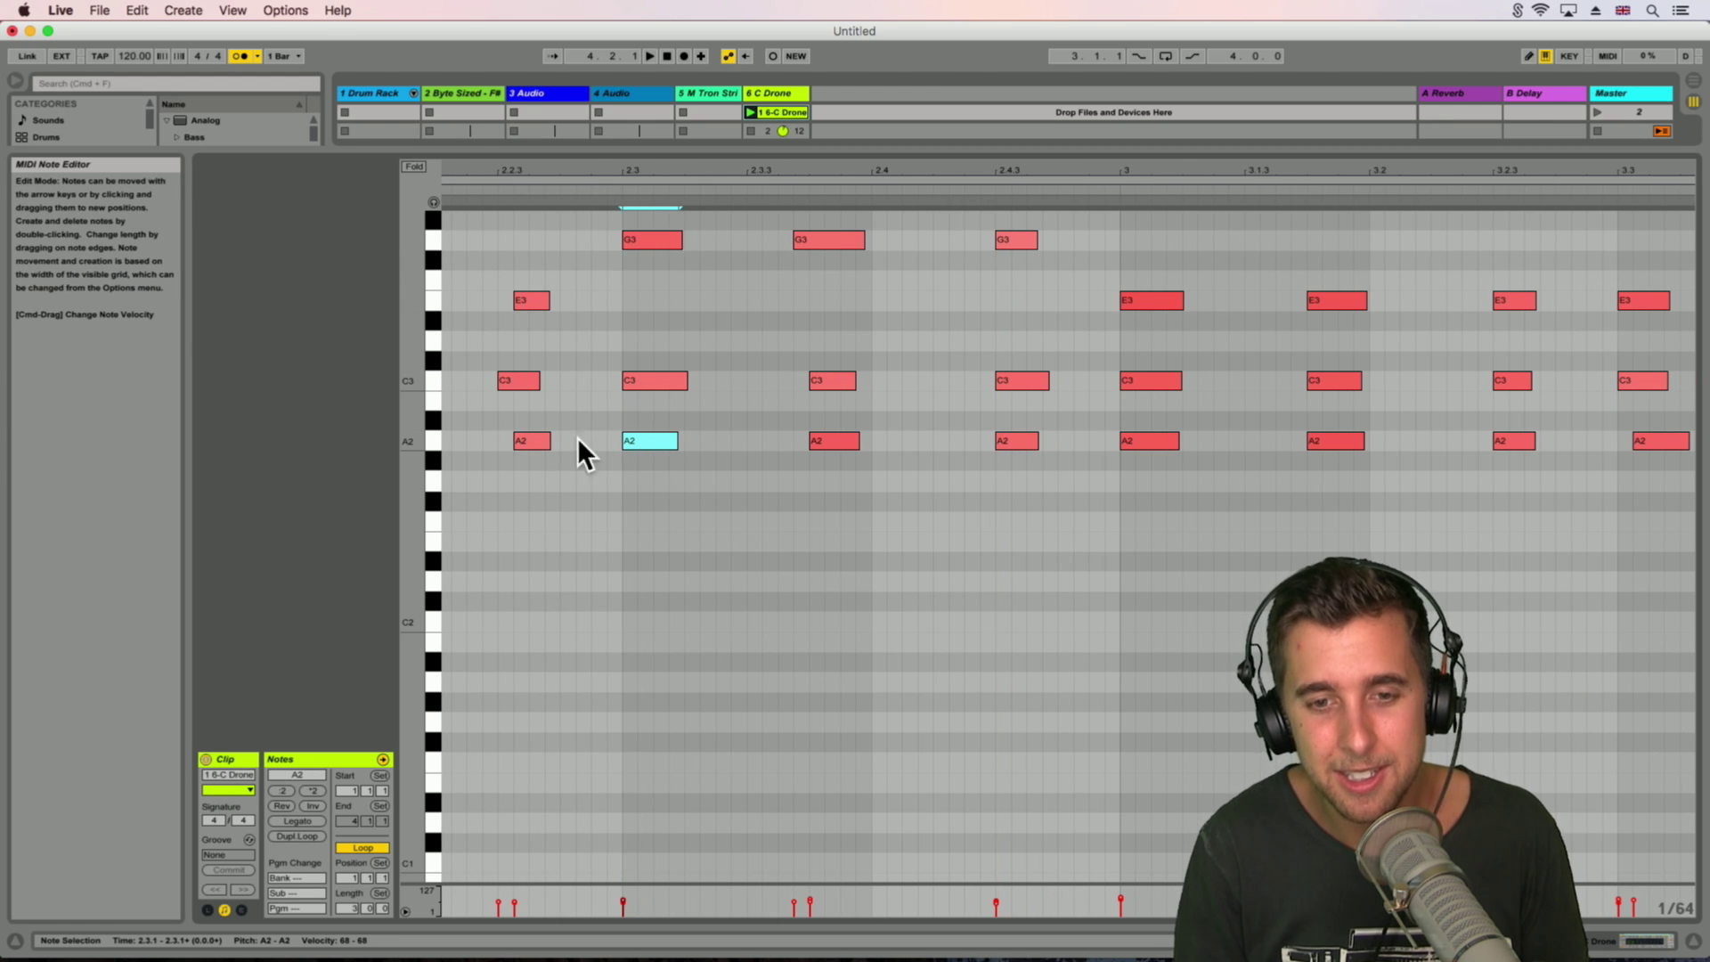
Step: Align the E3 and A2 notes to 2.2.3, the G3 note to 2.3.4 and the stray A2 note to 3.3.1
{"action": "left_click_drag", "start_coordinate": [529, 300], "coordinate": [517, 298]}
{"action": "left_click_drag", "start_coordinate": [531, 441], "coordinate": [517, 441]}
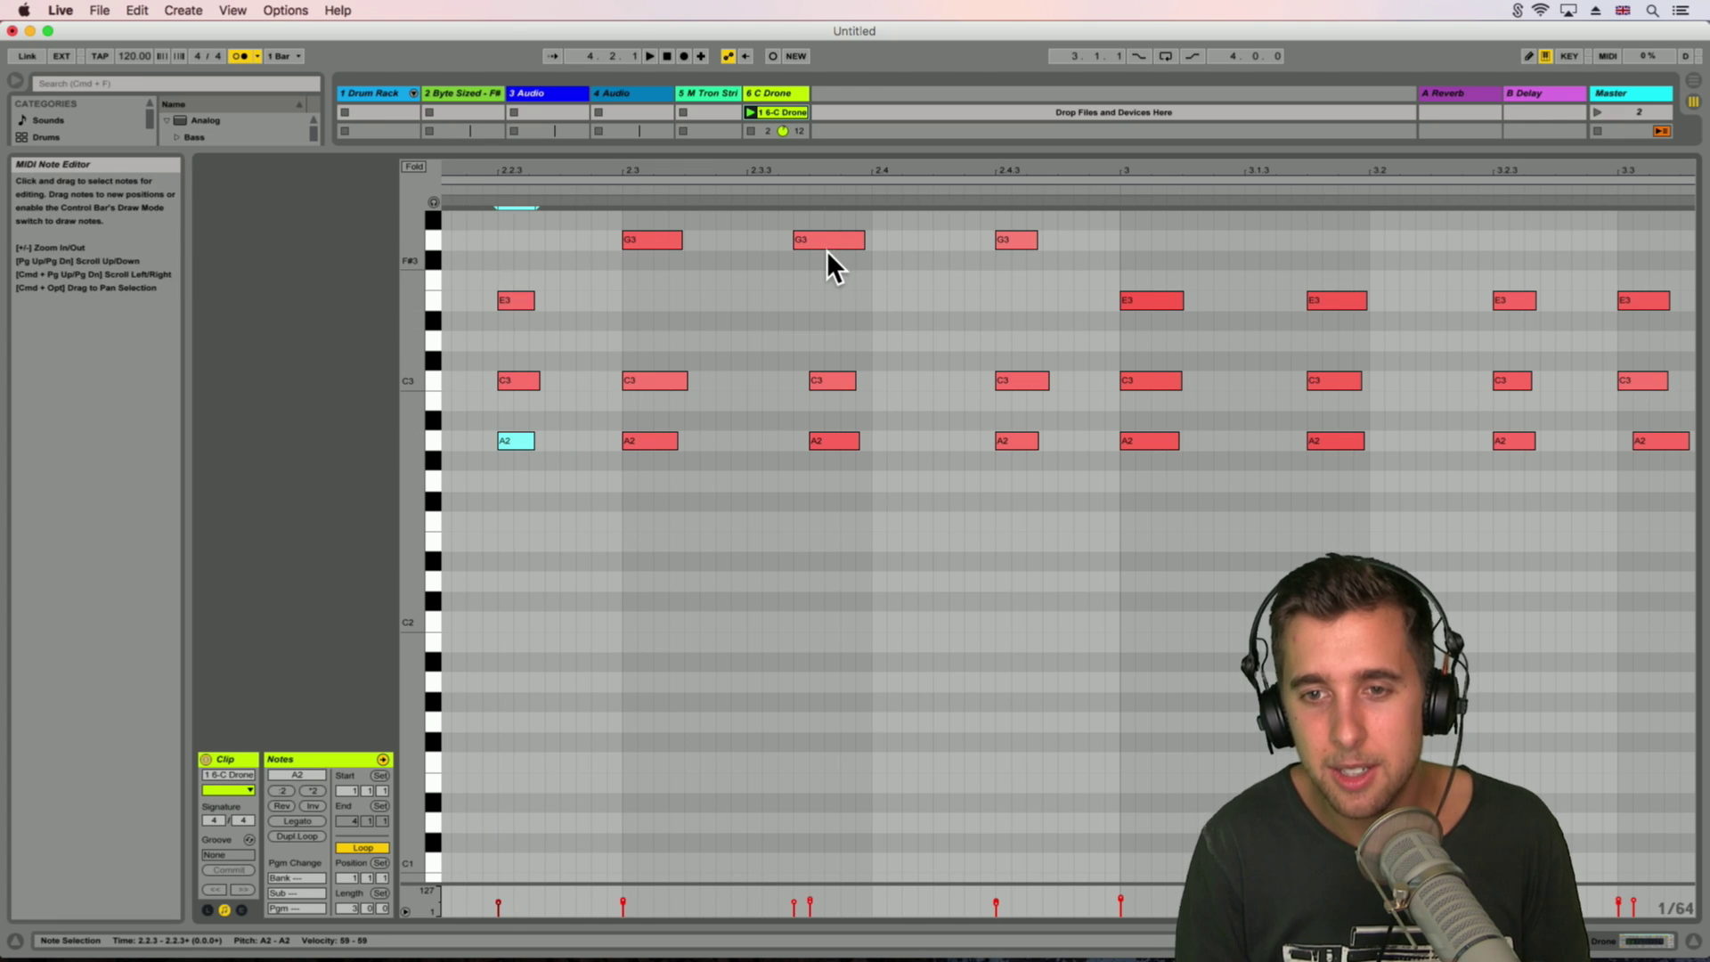
{"action": "left_click_drag", "start_coordinate": [825, 239], "coordinate": [836, 237]}
{"action": "scroll", "coordinate": [990, 286], "scroll_direction": "right", "scroll_amount": 10}
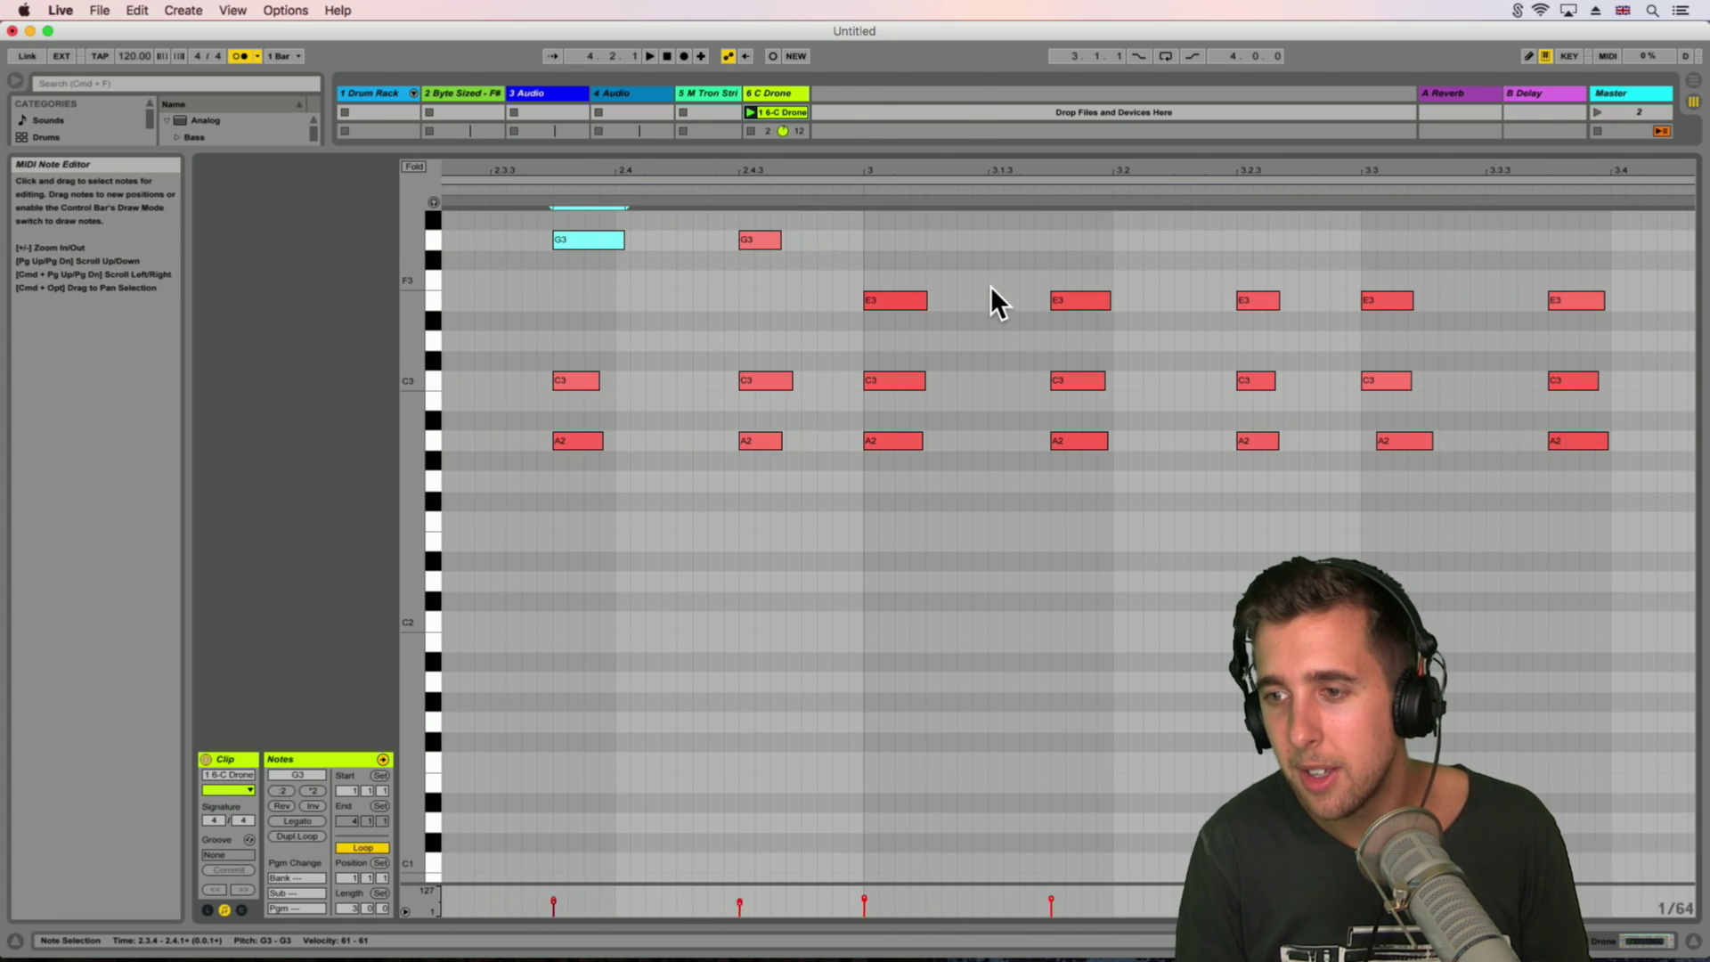
{"action": "left_click_drag", "start_coordinate": [1244, 443], "coordinate": [1227, 442]}
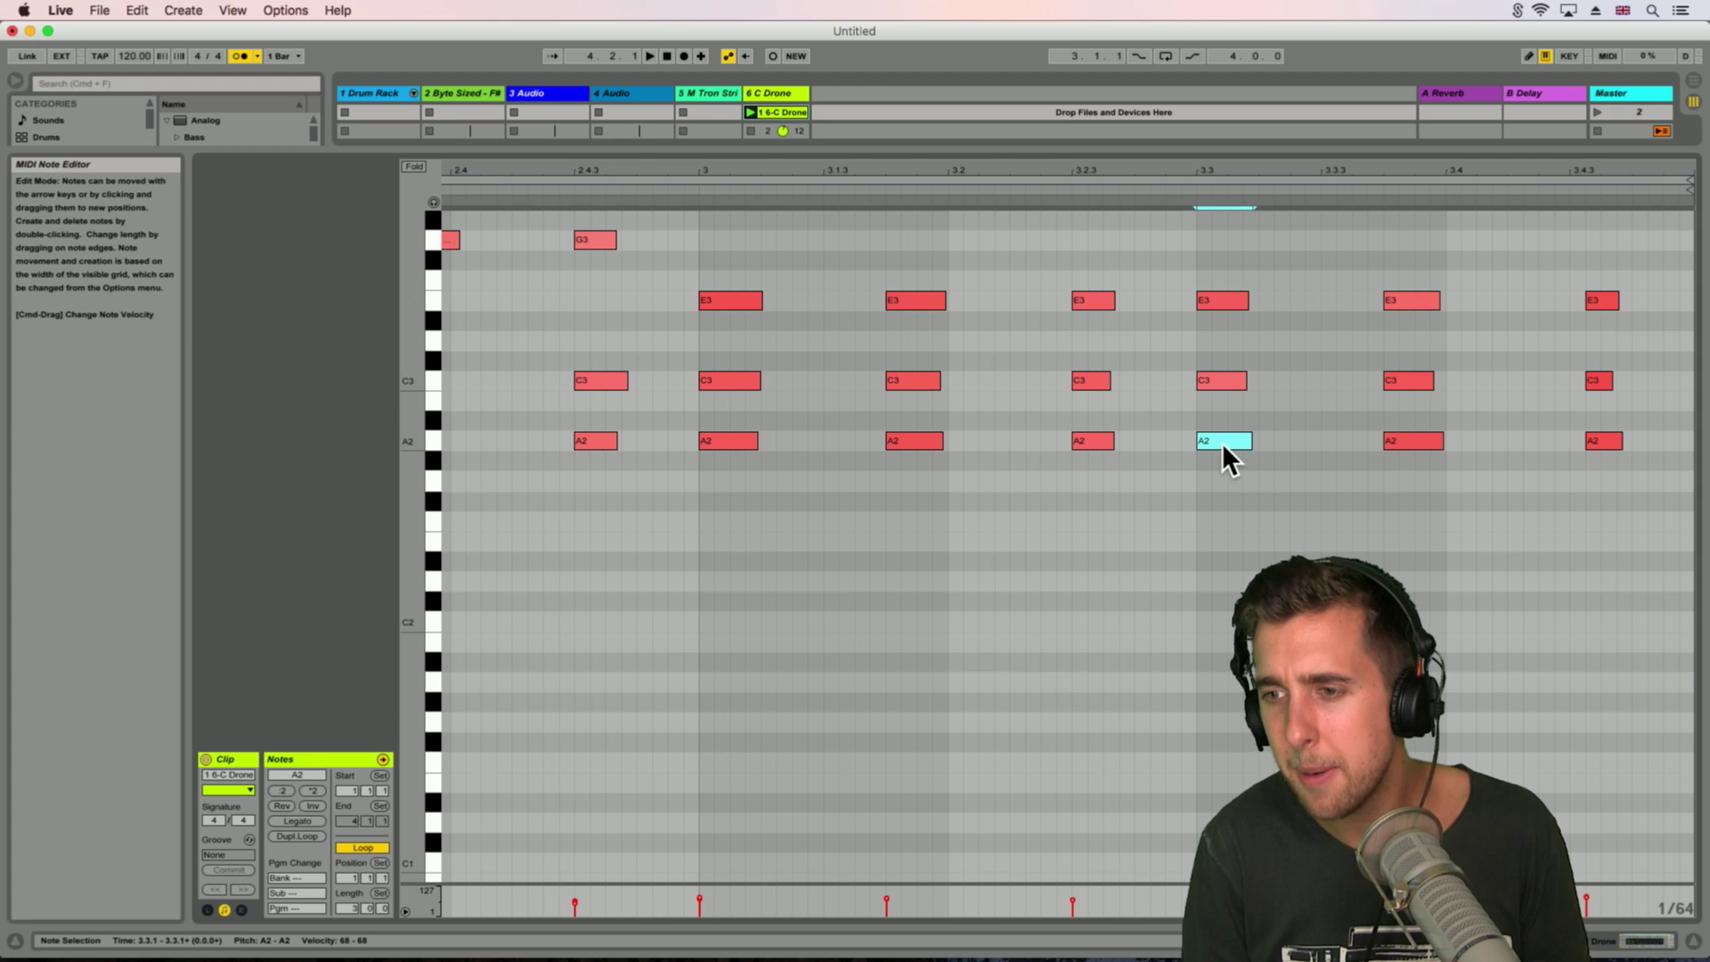
Step: Play the recorded C Drone clip and move its loop start to bar 2, cutting off the empty first bar
{"action": "left_click", "coordinate": [750, 112]}
{"action": "scroll", "coordinate": [617, 287], "scroll_direction": "left", "scroll_amount": 5}
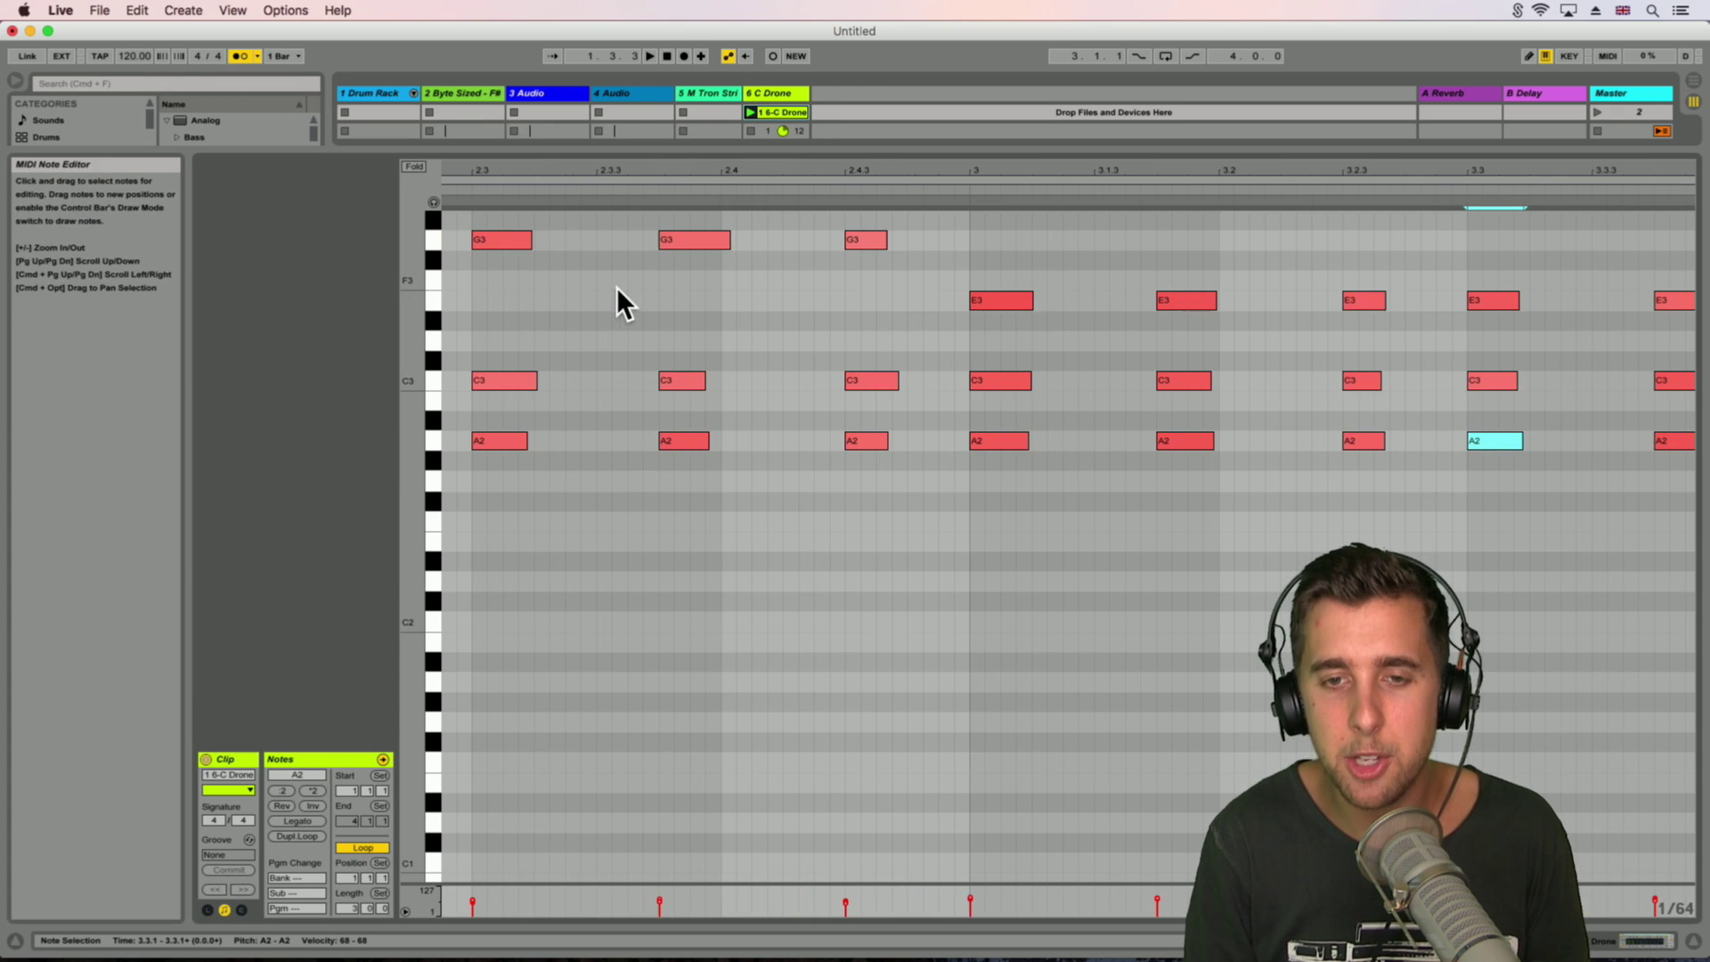
{"action": "left_click_drag", "start_coordinate": [565, 168], "coordinate": [1077, 80]}
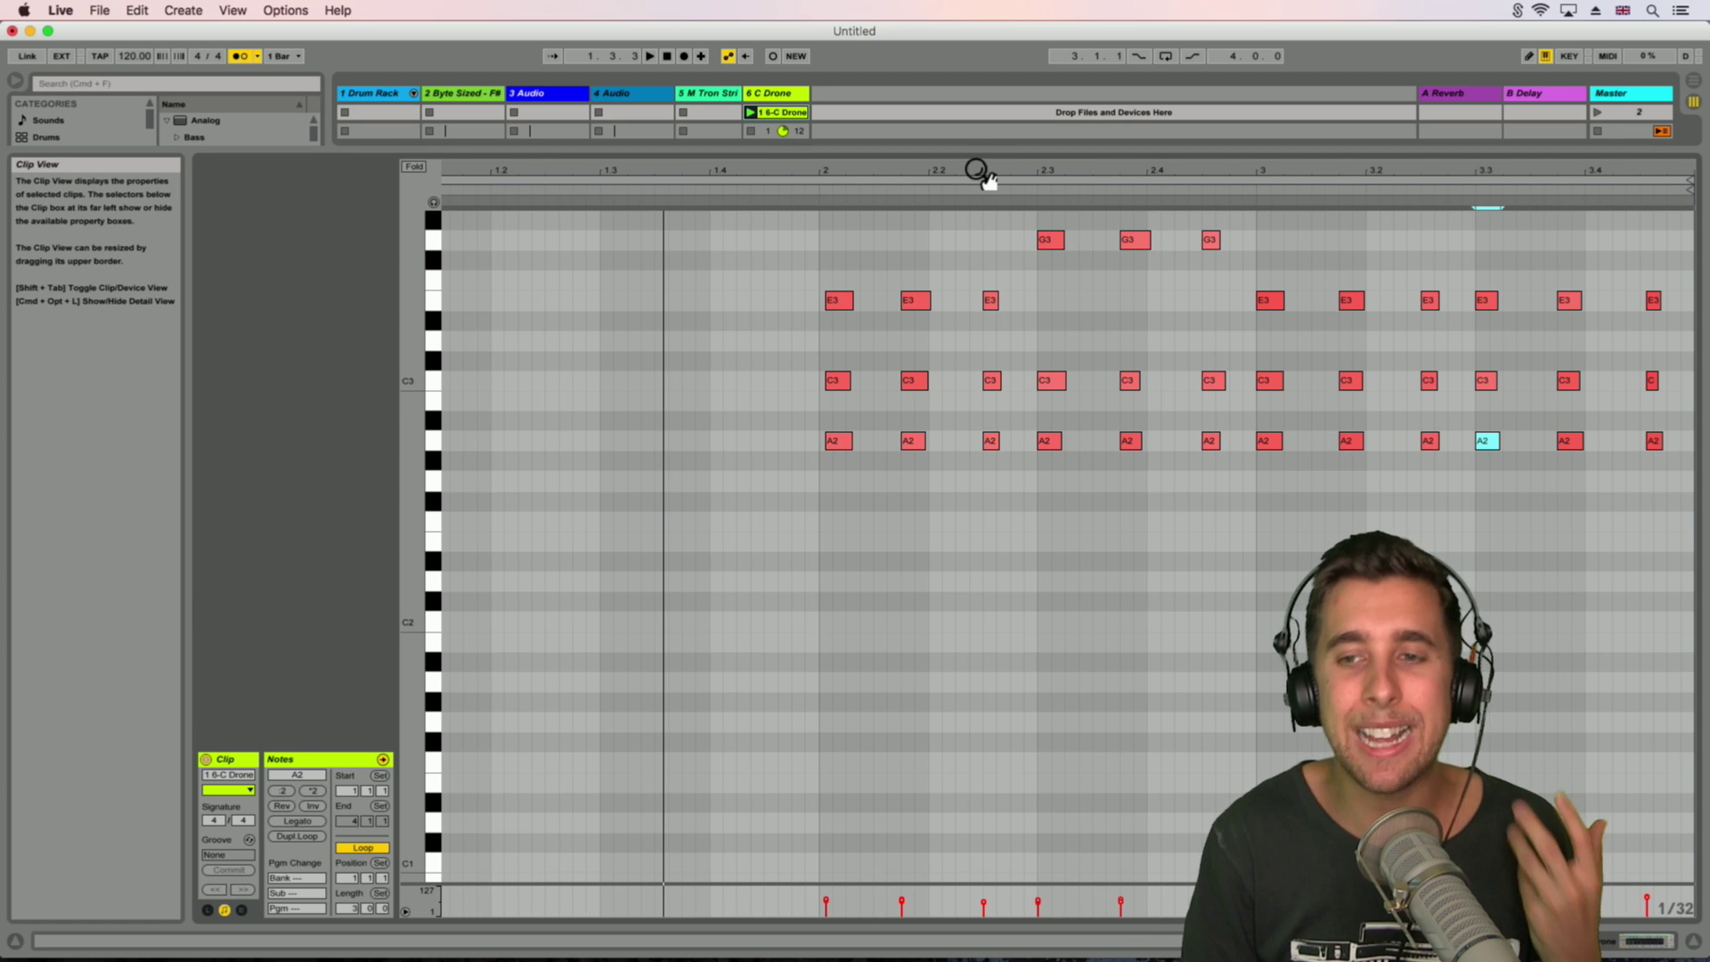
{"action": "left_click_drag", "start_coordinate": [980, 174], "coordinate": [1005, 165]}
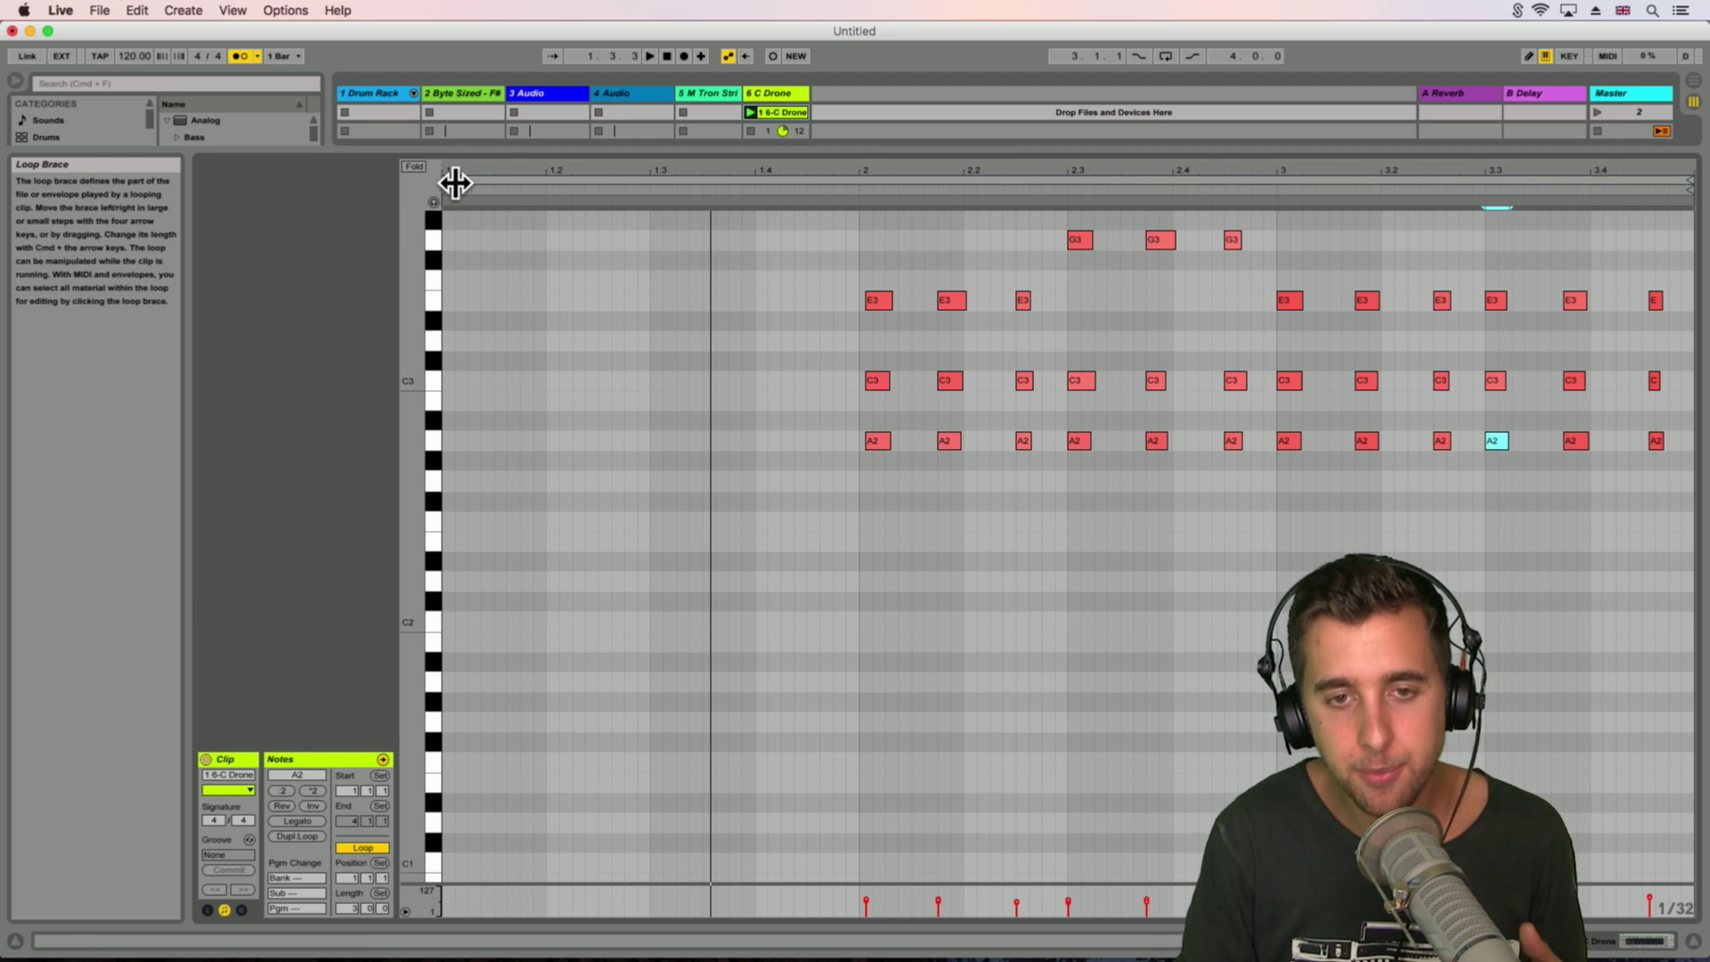
{"action": "left_click_drag", "start_coordinate": [454, 182], "coordinate": [863, 232]}
Step: Move the first chord's E3, C3 and A2 notes onto the start of bar 2 at 2.1.1
{"action": "left_click_drag", "start_coordinate": [905, 171], "coordinate": [906, 222]}
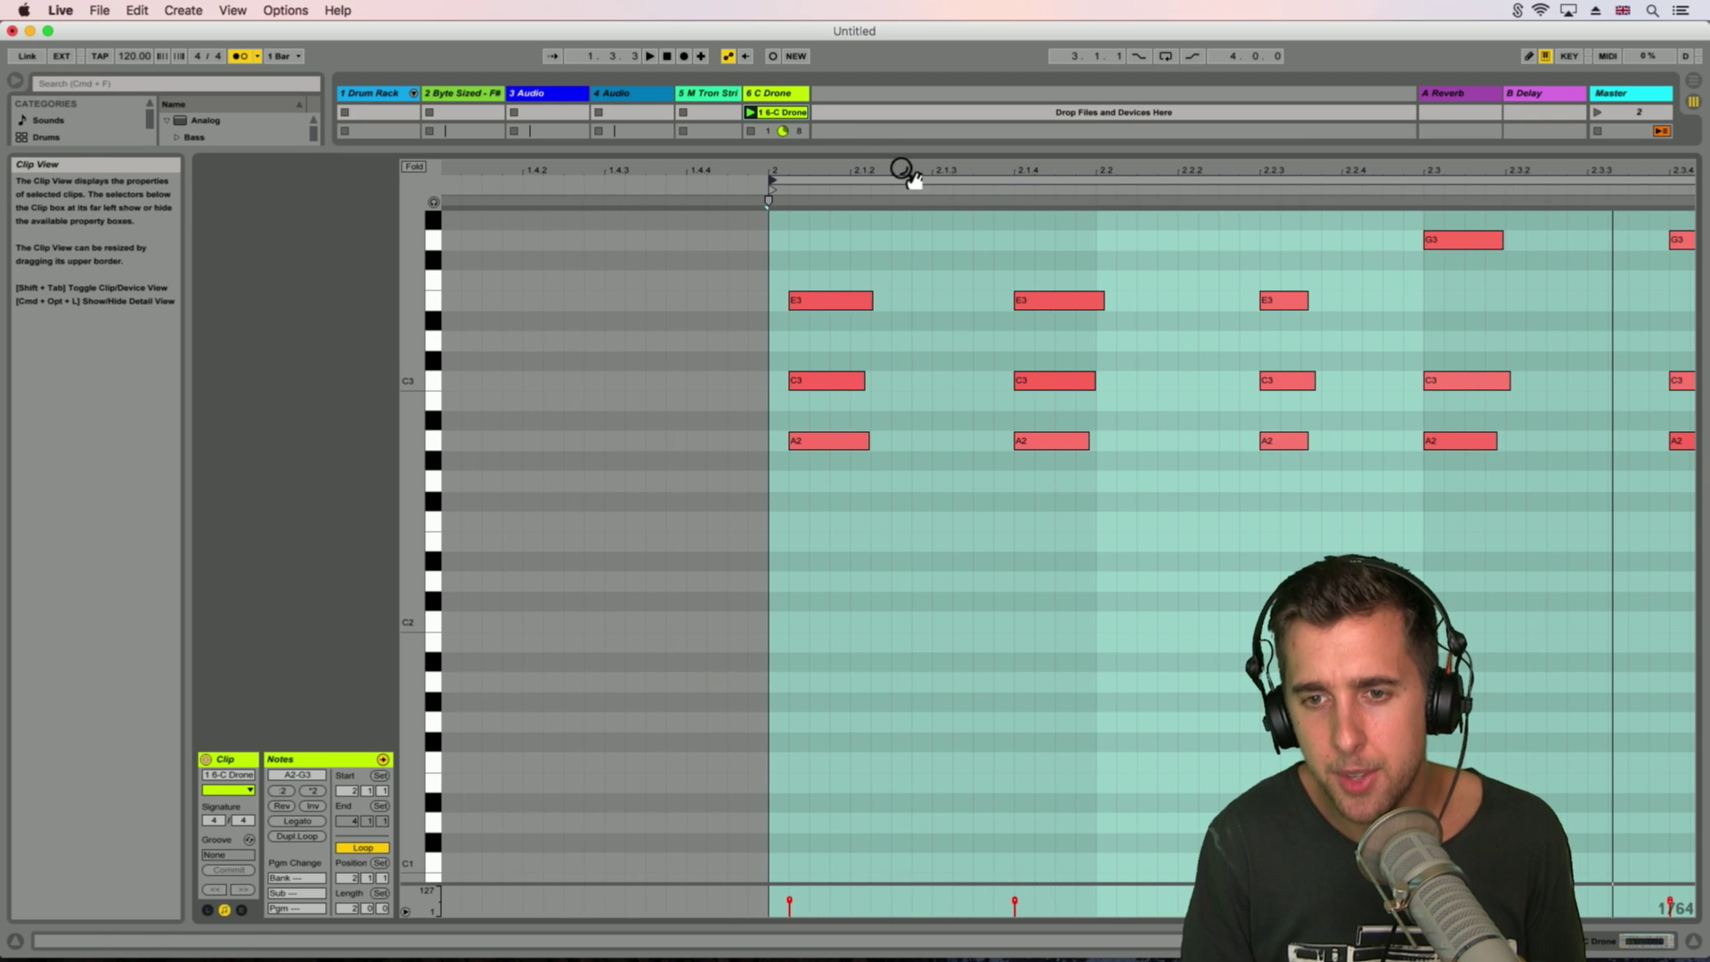
{"action": "key", "text": "super+a"}
{"action": "left_click_drag", "start_coordinate": [820, 300], "coordinate": [805, 297]}
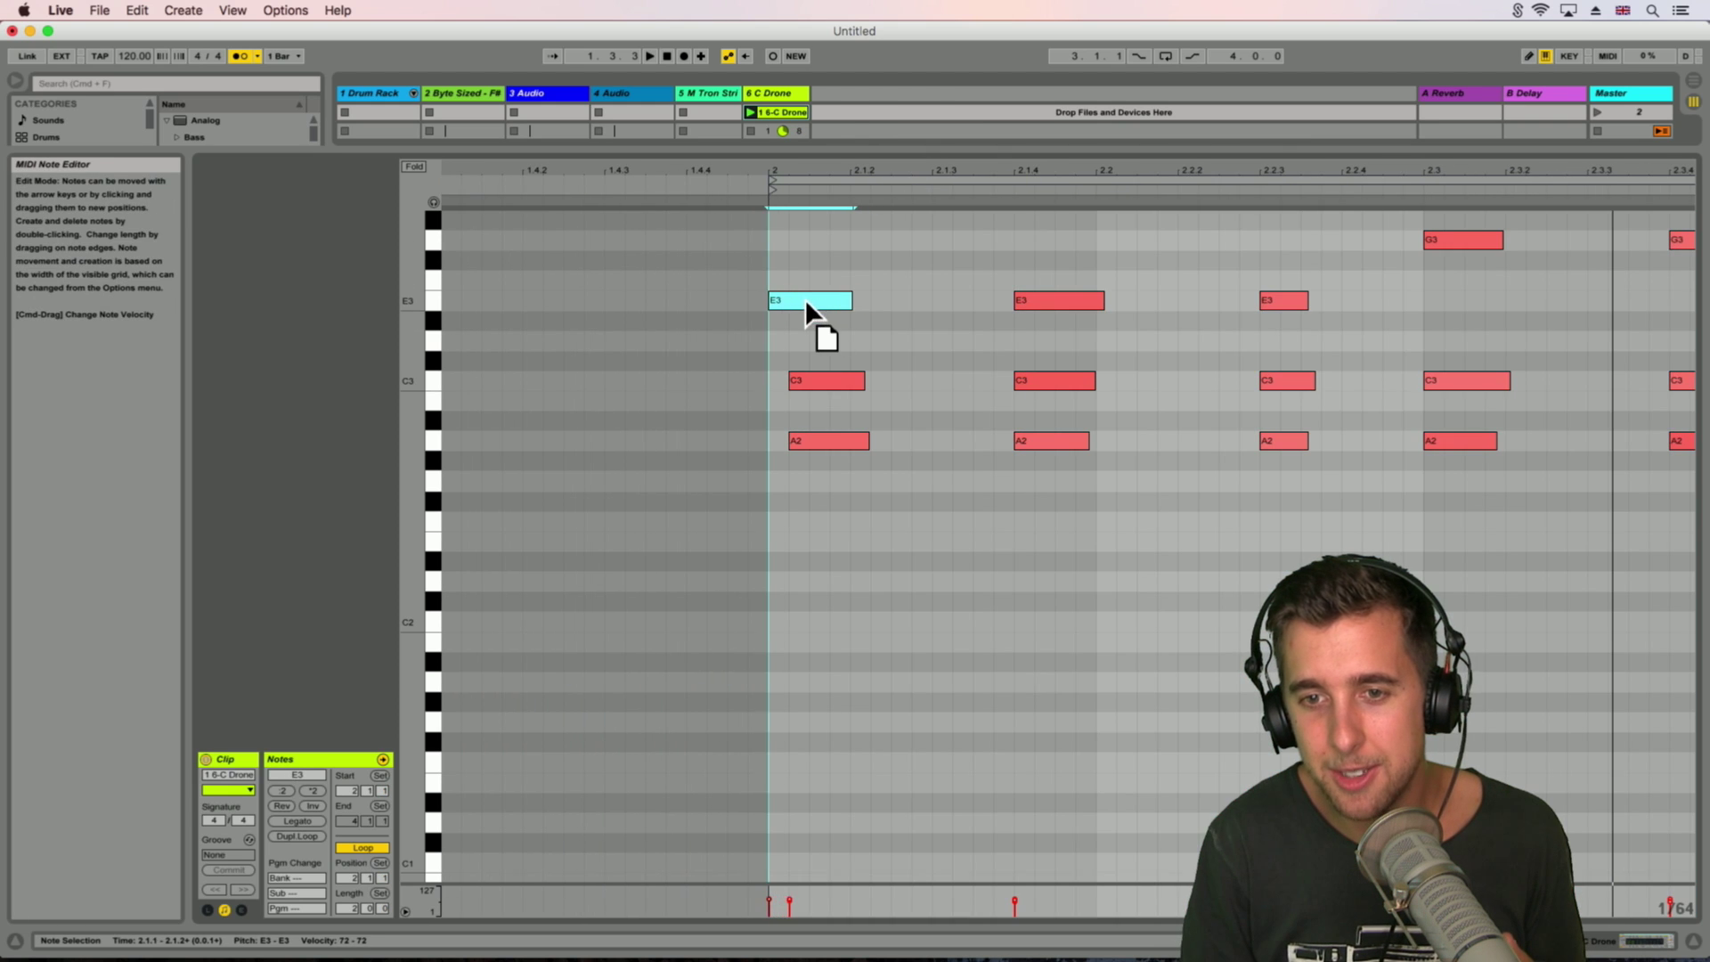
{"action": "left_click_drag", "start_coordinate": [837, 386], "coordinate": [805, 441]}
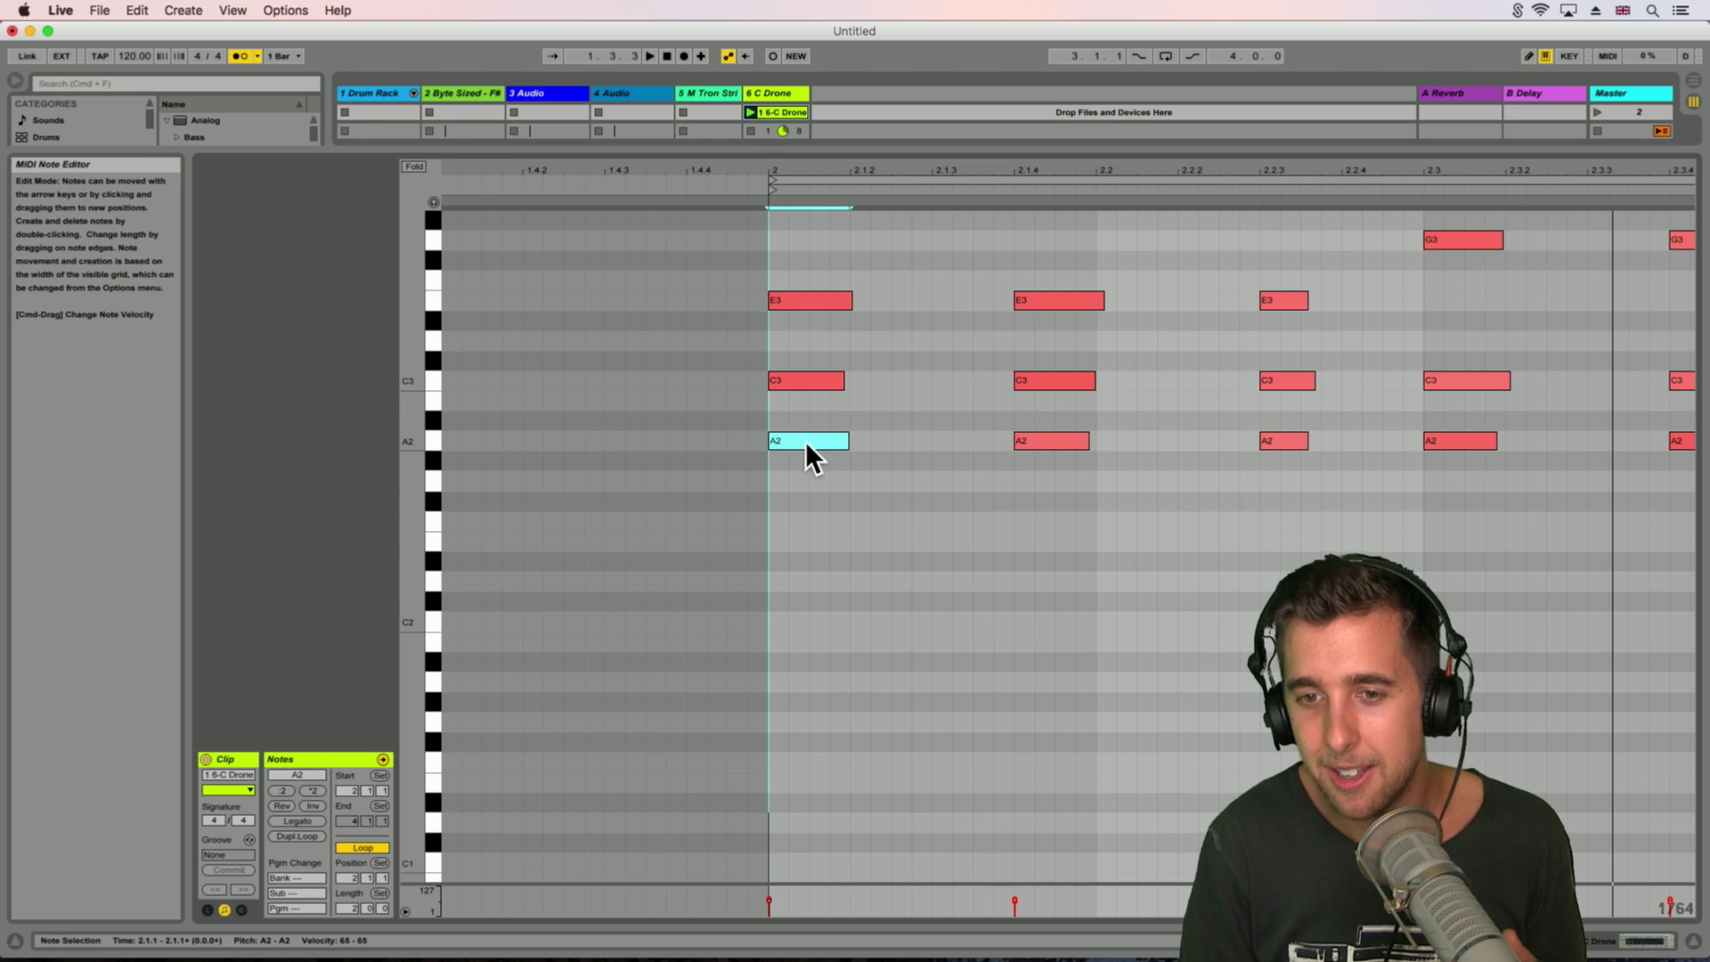
{"action": "left_click_drag", "start_coordinate": [771, 170], "coordinate": [780, 98]}
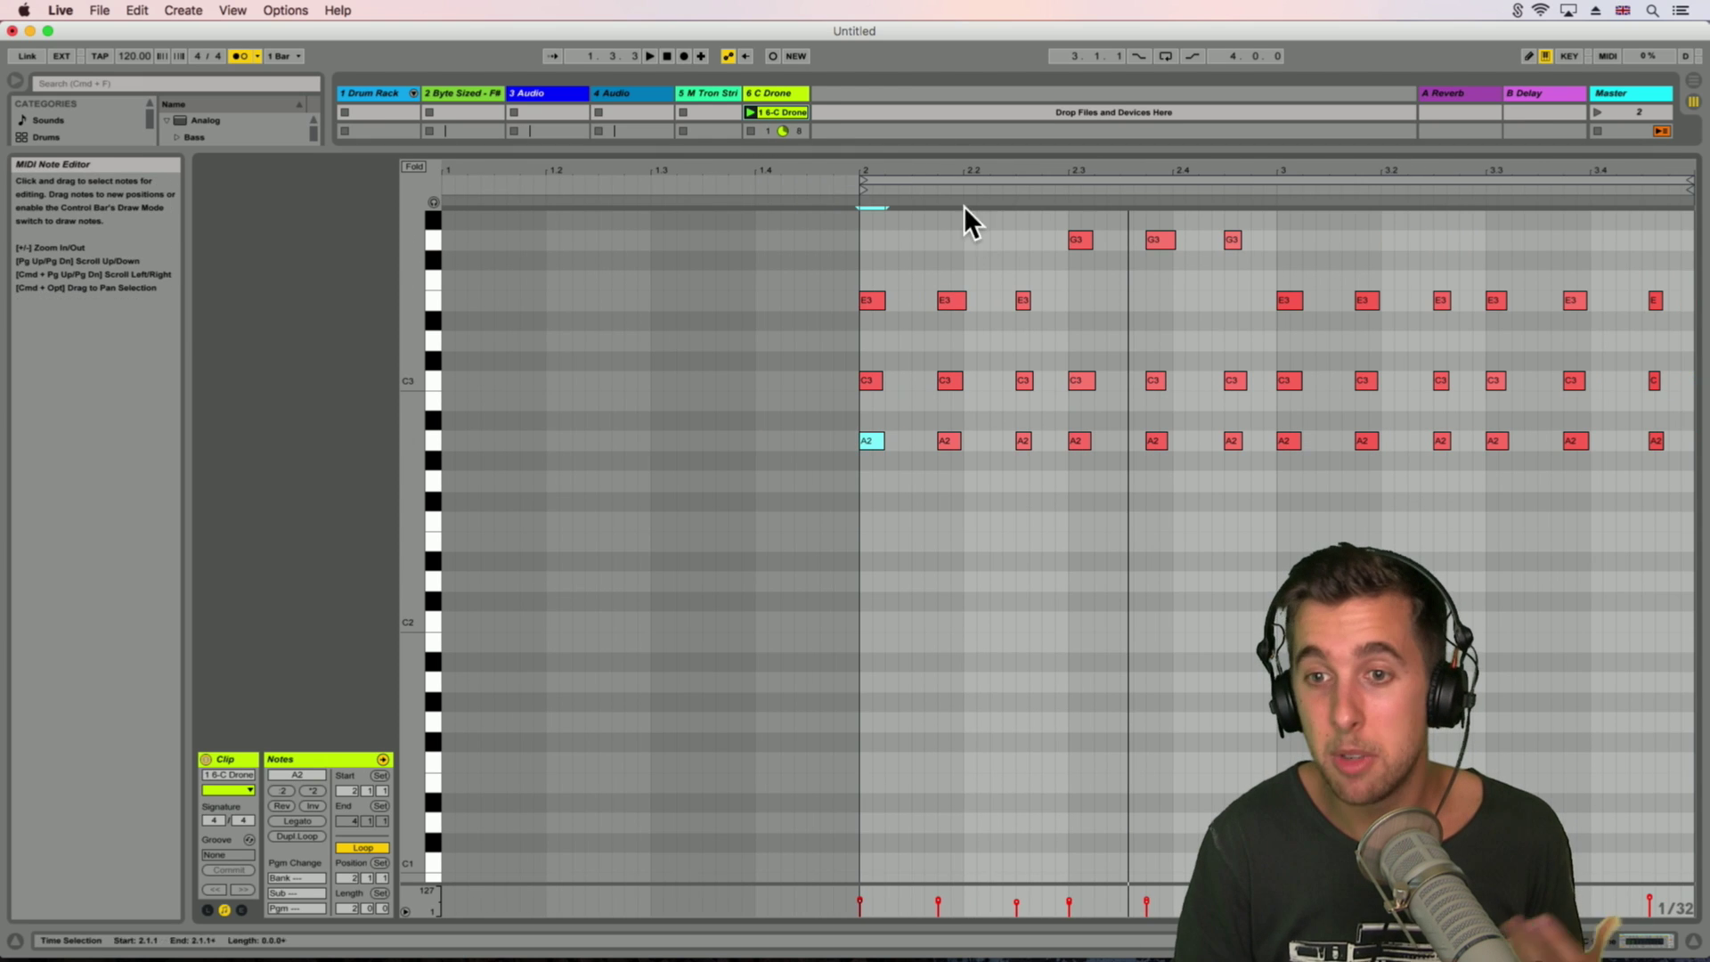
Step: Play the edited C Drone clip, turn off the metronome and reduce the note editor's height
{"action": "left_click", "coordinate": [751, 112]}
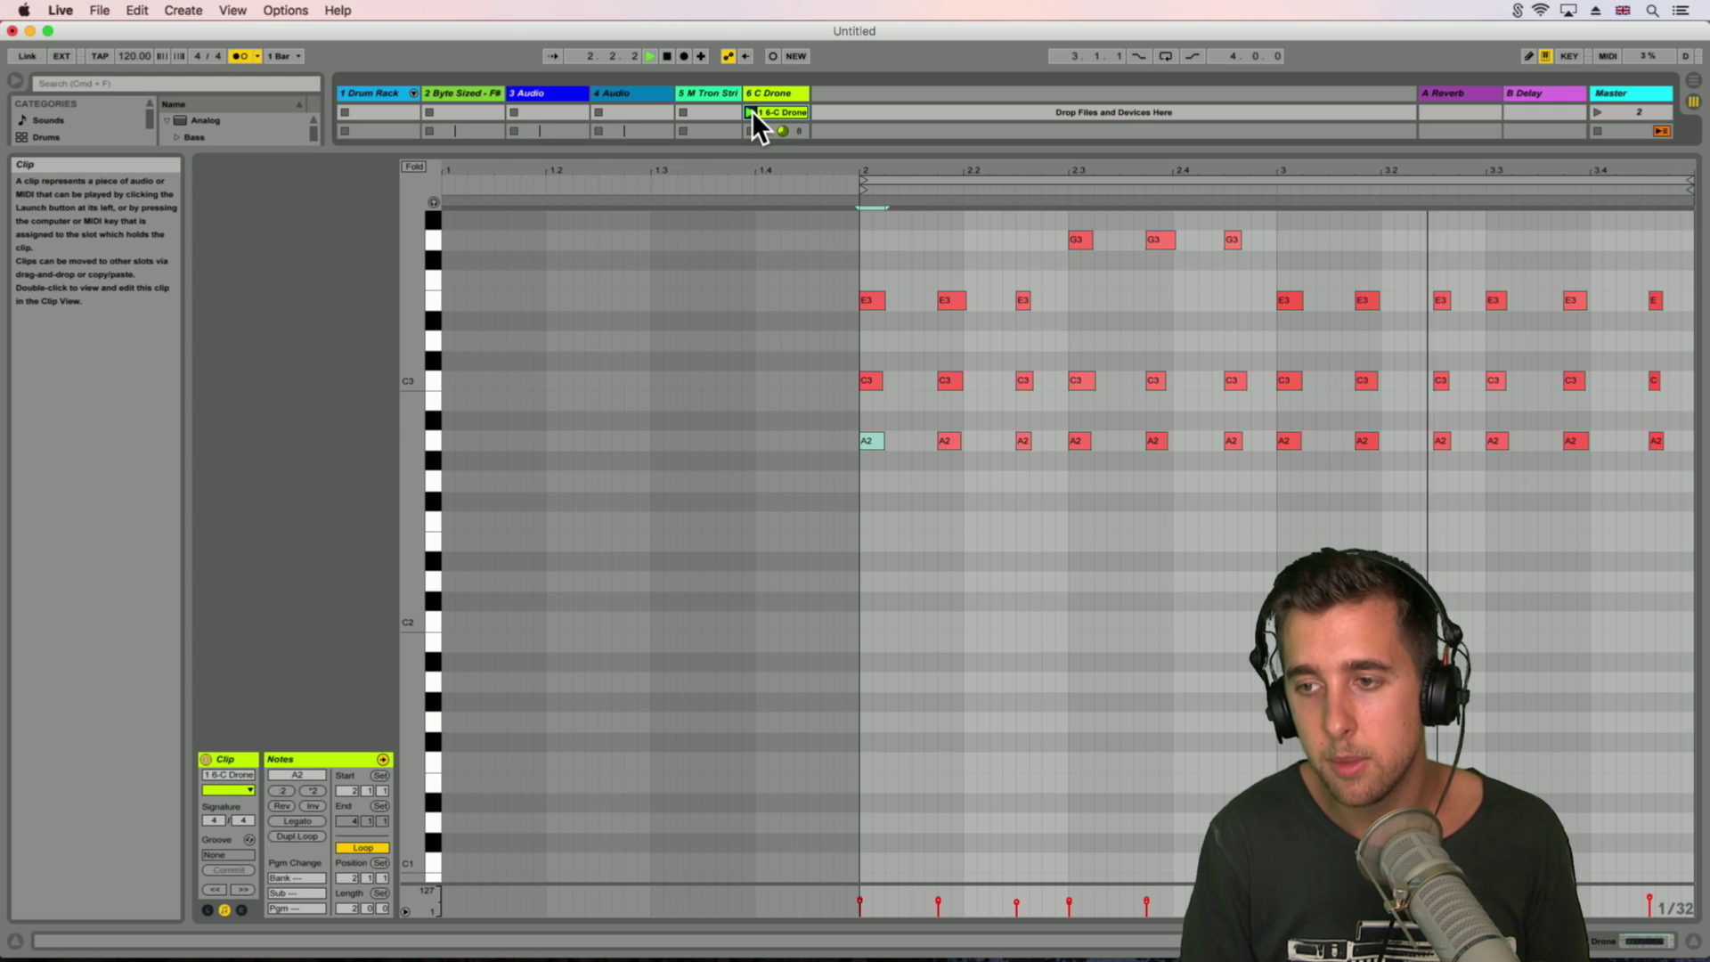
{"action": "left_click", "coordinate": [239, 55]}
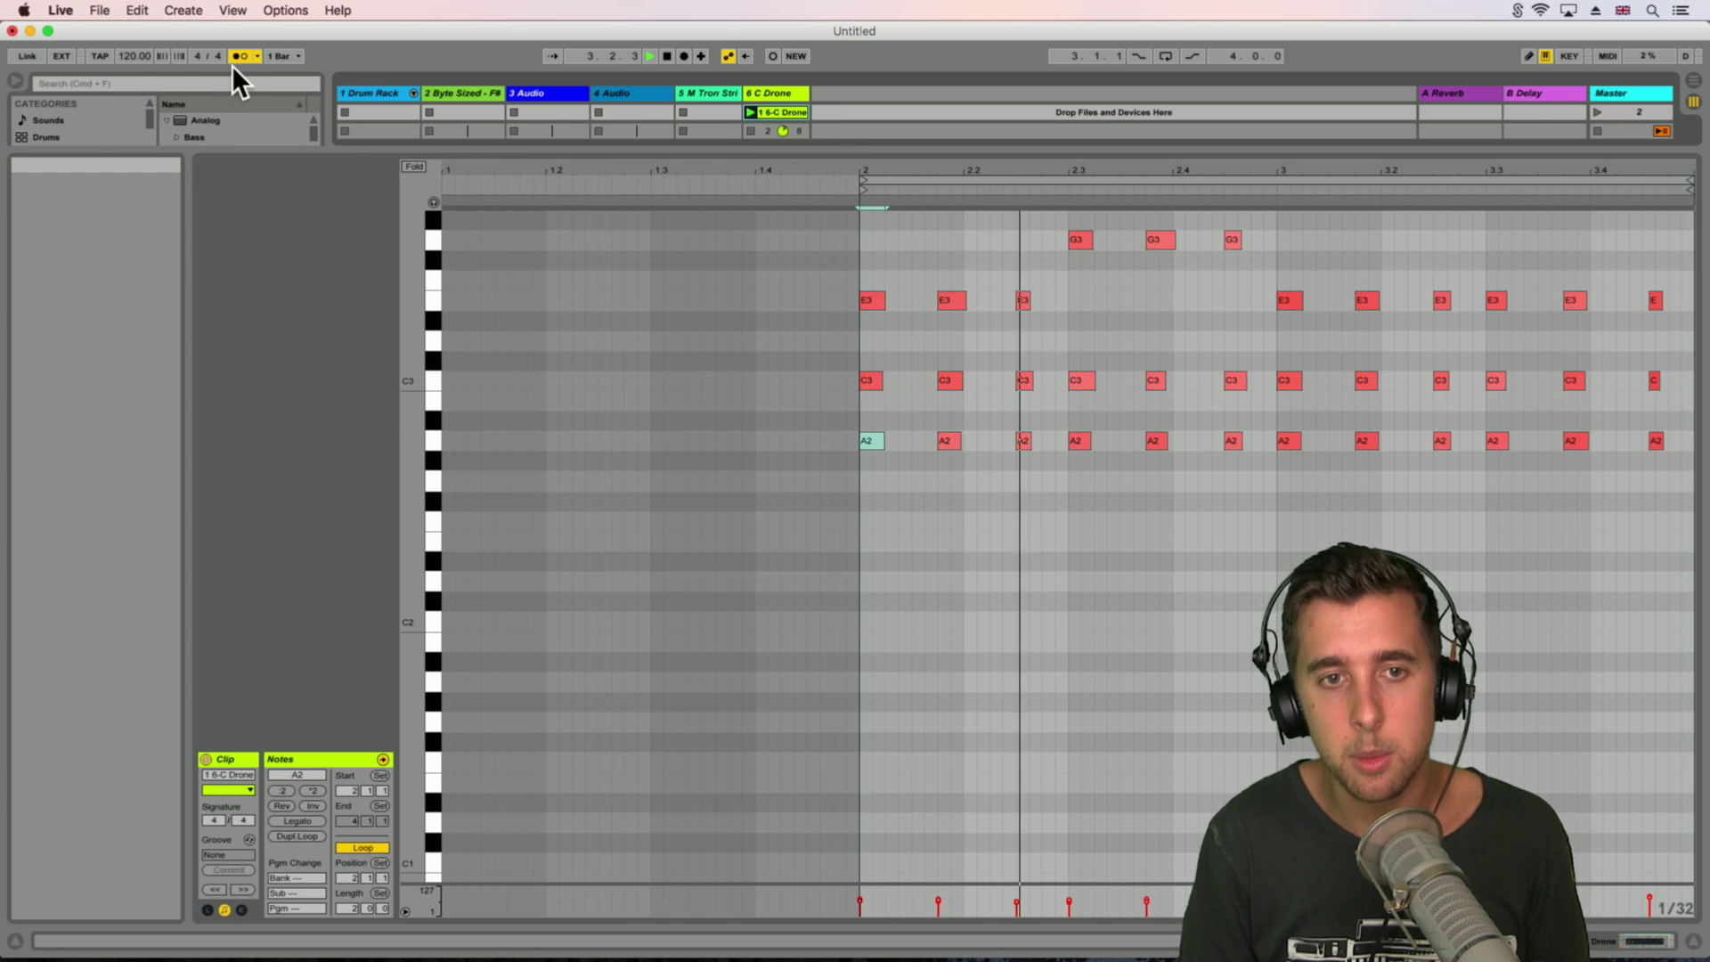
{"action": "left_click_drag", "start_coordinate": [874, 147], "coordinate": [869, 481]}
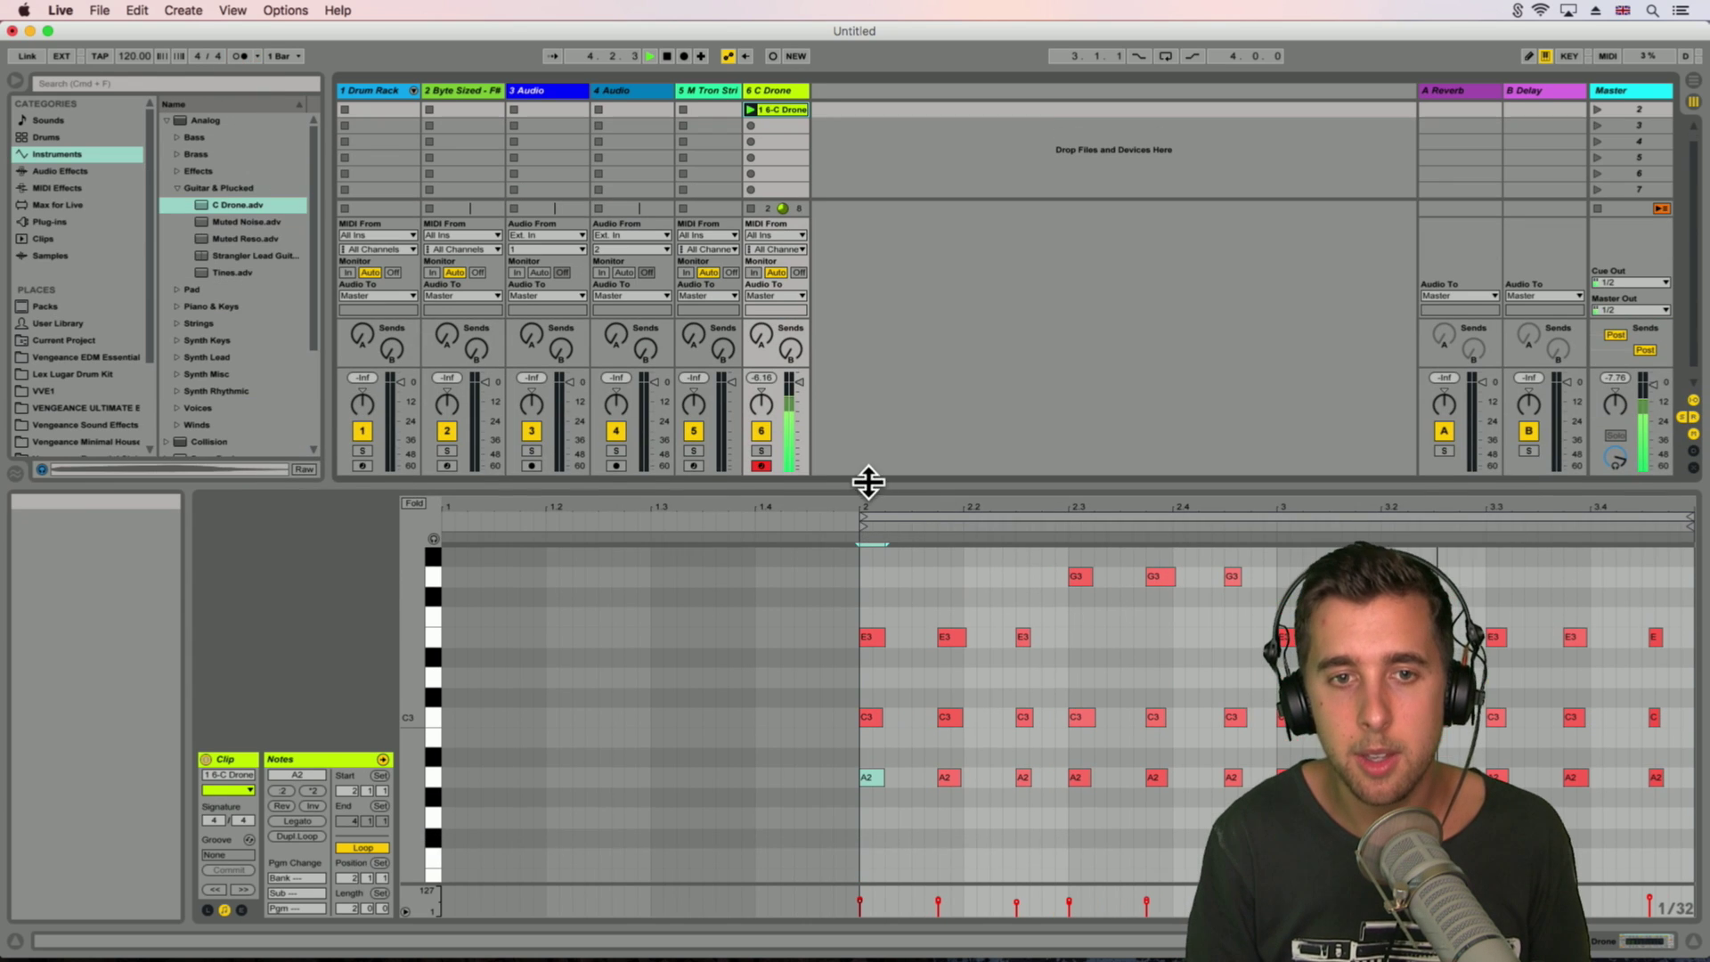
Step: Play the Drum Rack clip while alternating between the two C Drone clips, and stop the clips after listening
{"action": "left_click", "coordinate": [345, 109]}
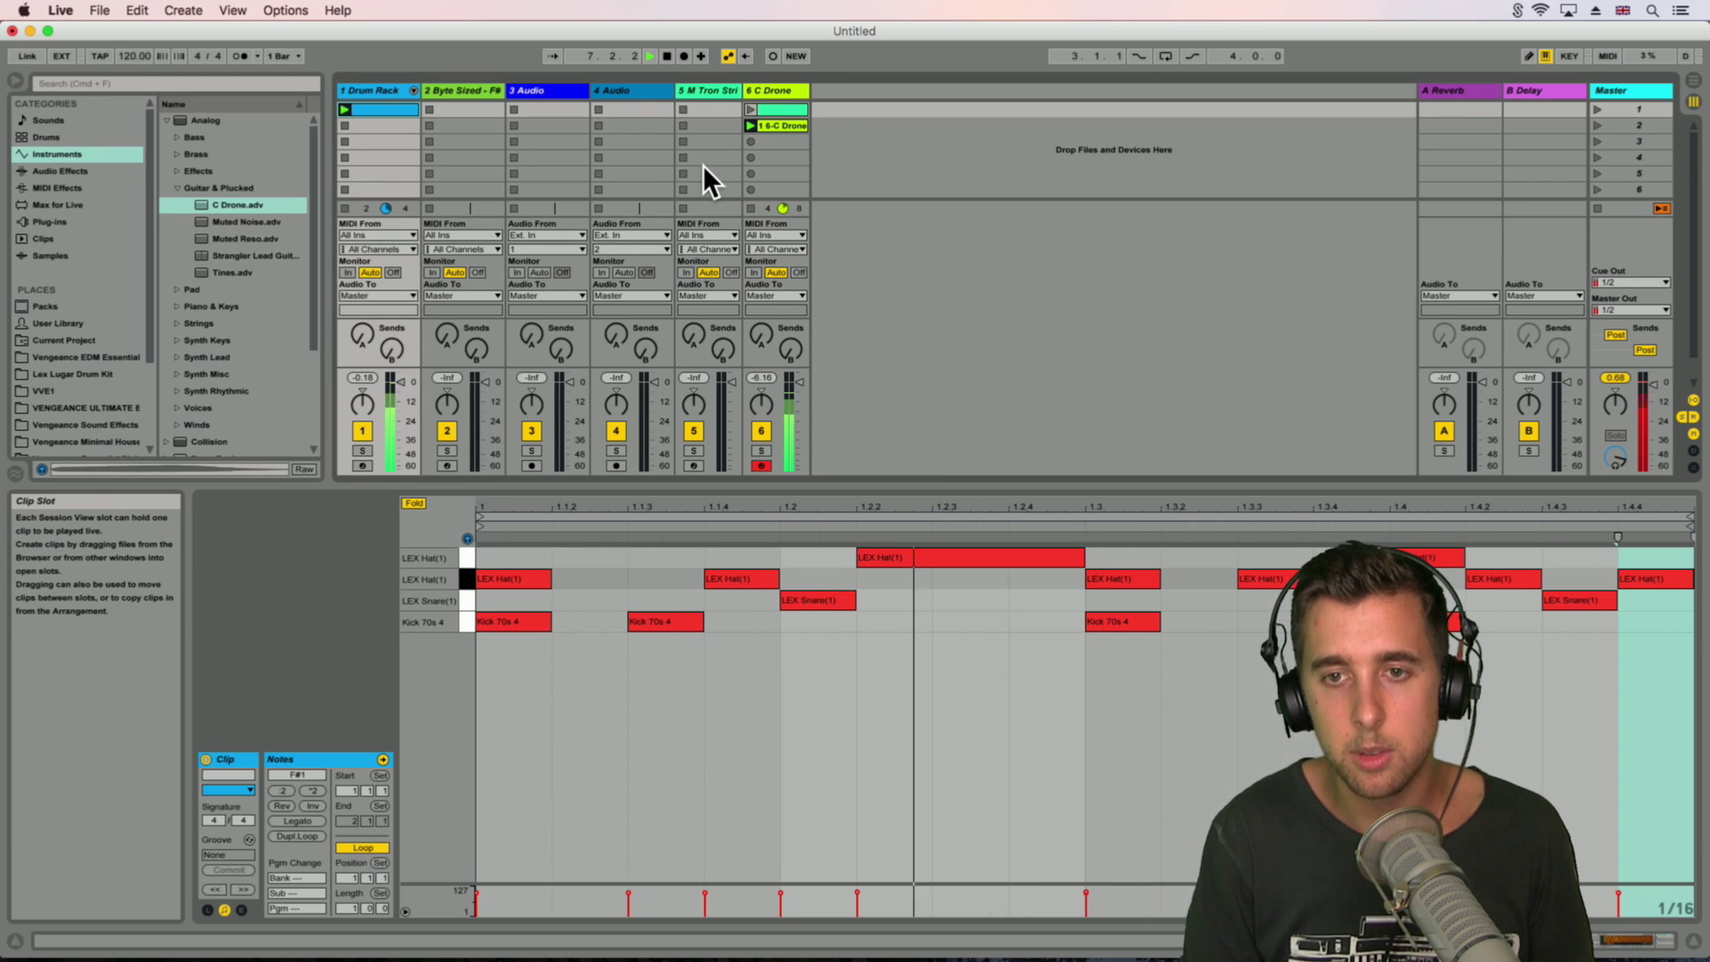
{"action": "left_click", "coordinate": [751, 108]}
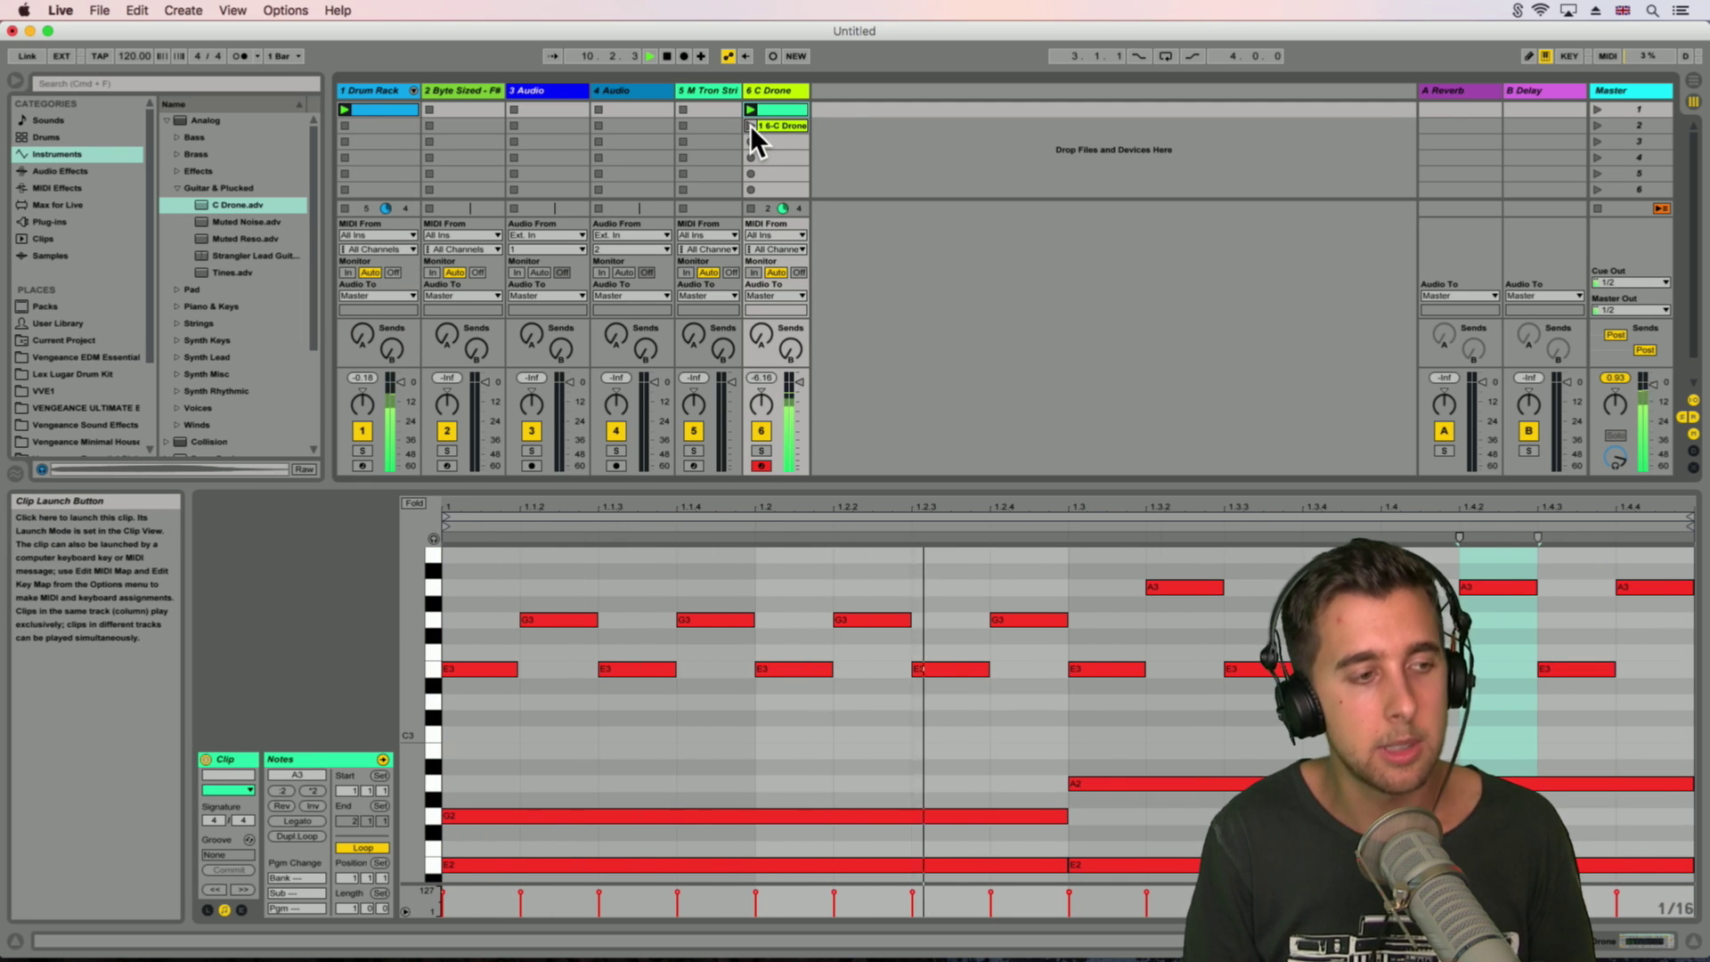
{"action": "left_click", "coordinate": [750, 125]}
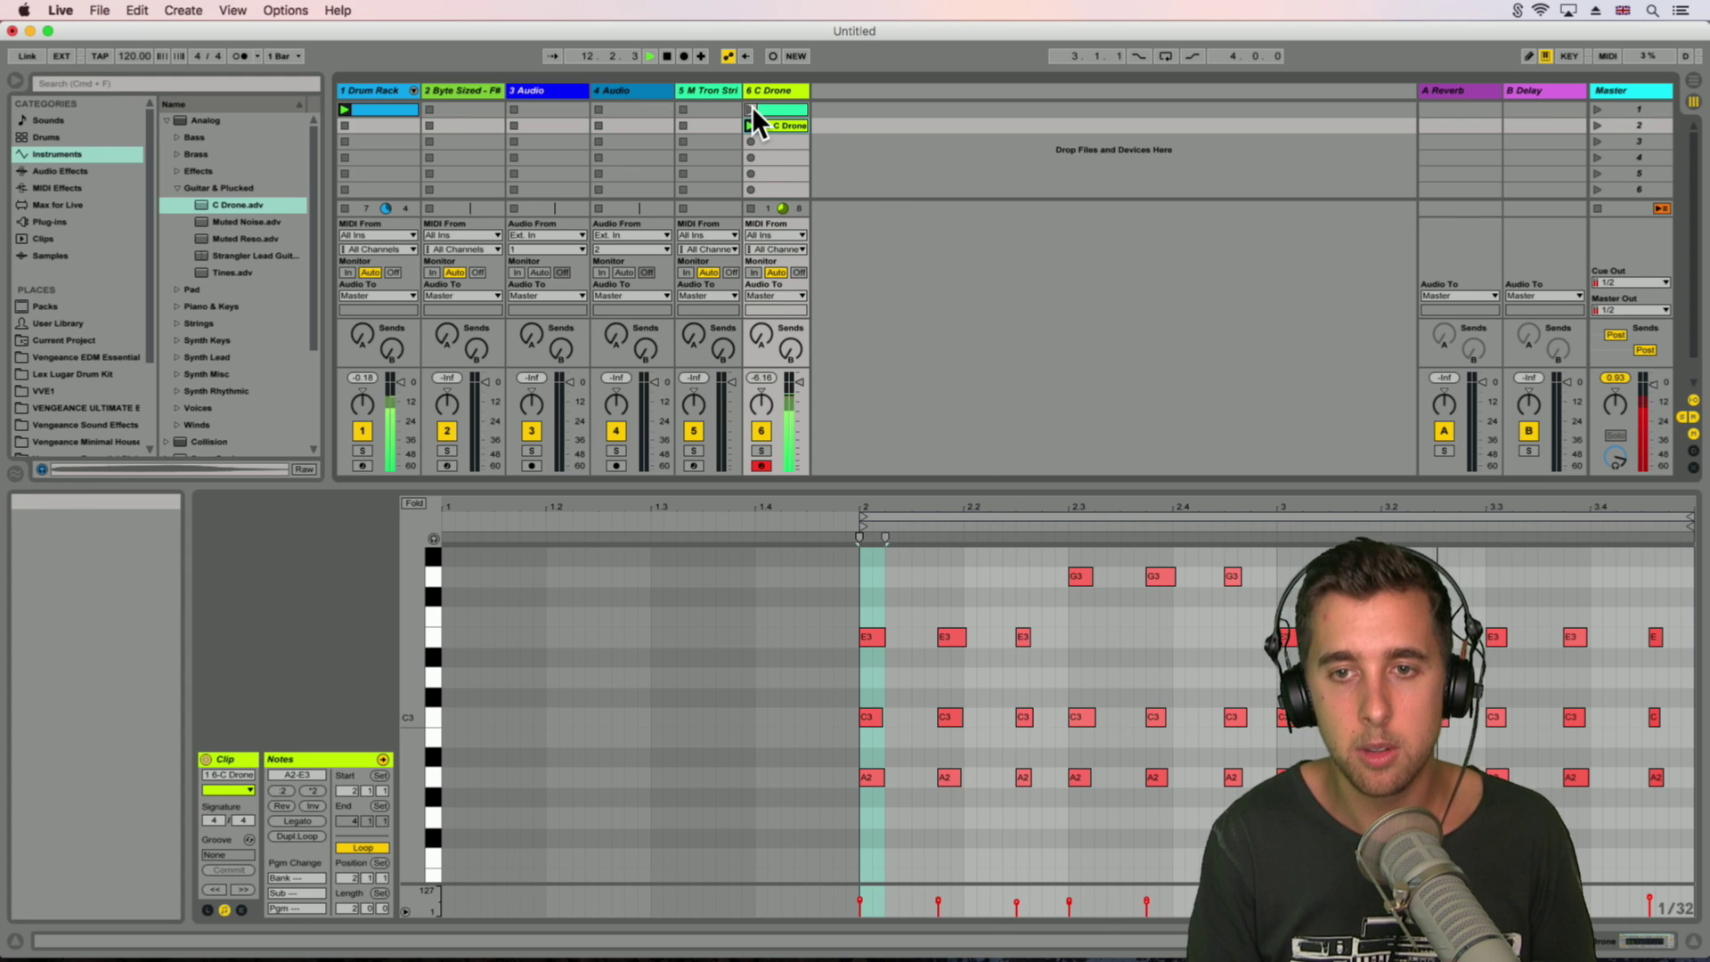
{"action": "left_click", "coordinate": [751, 109]}
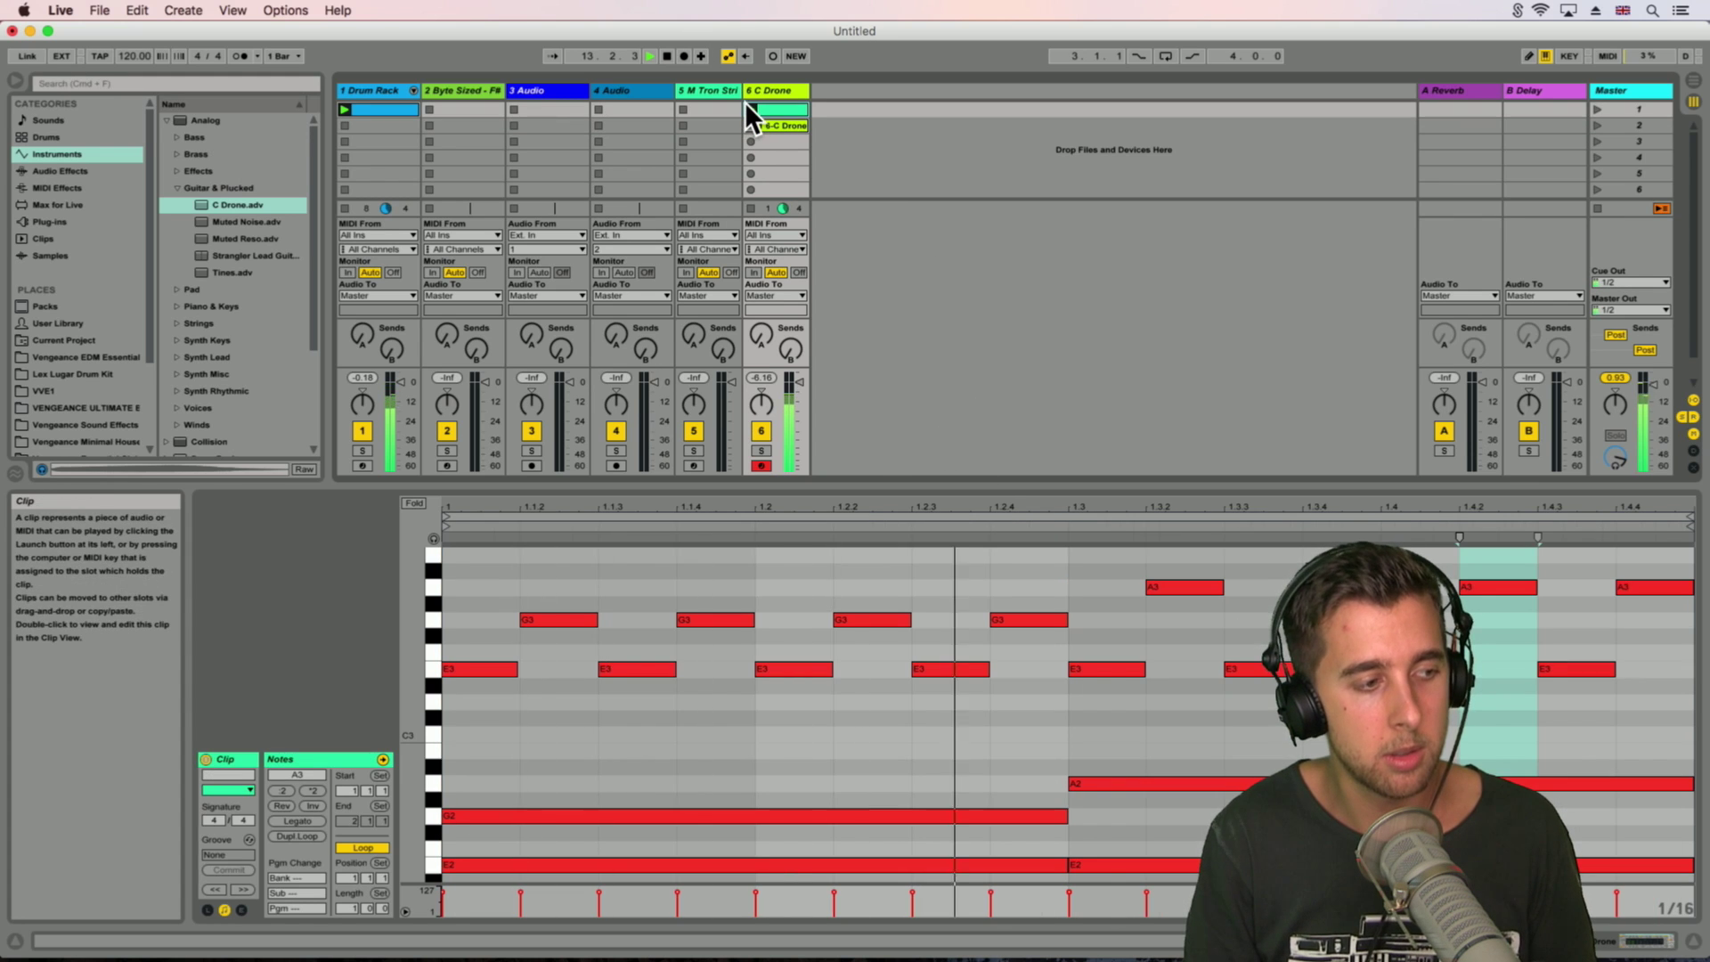
{"action": "left_click", "coordinate": [748, 125]}
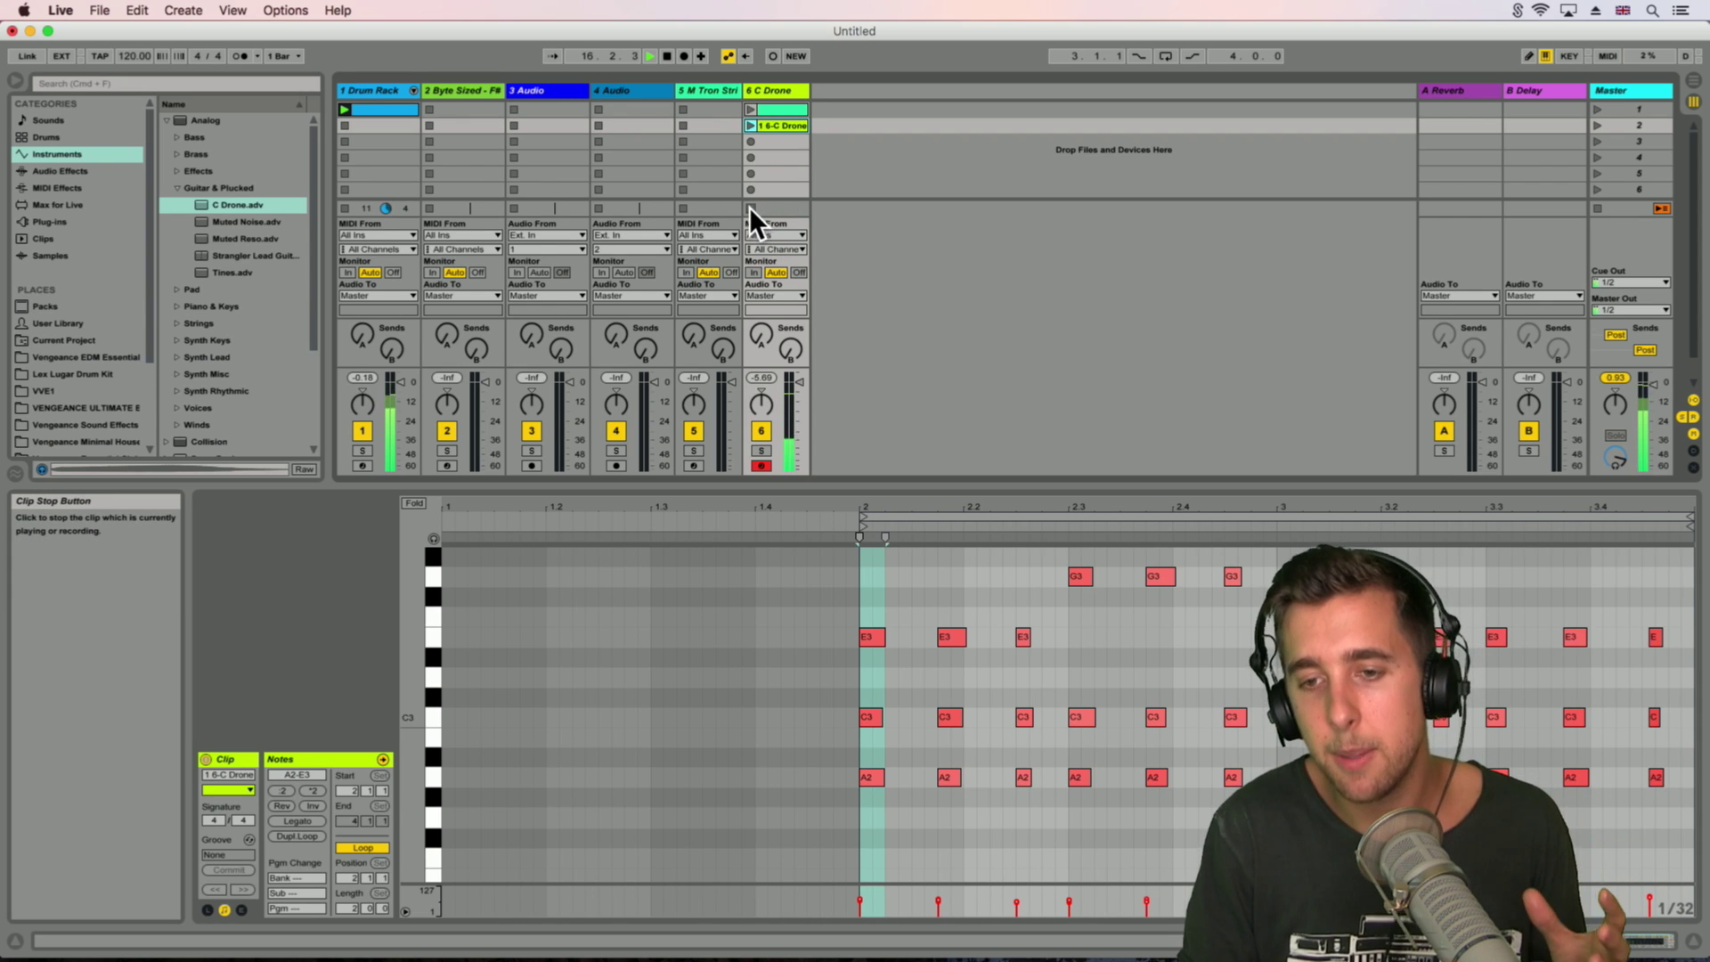
{"action": "left_click", "coordinate": [345, 210]}
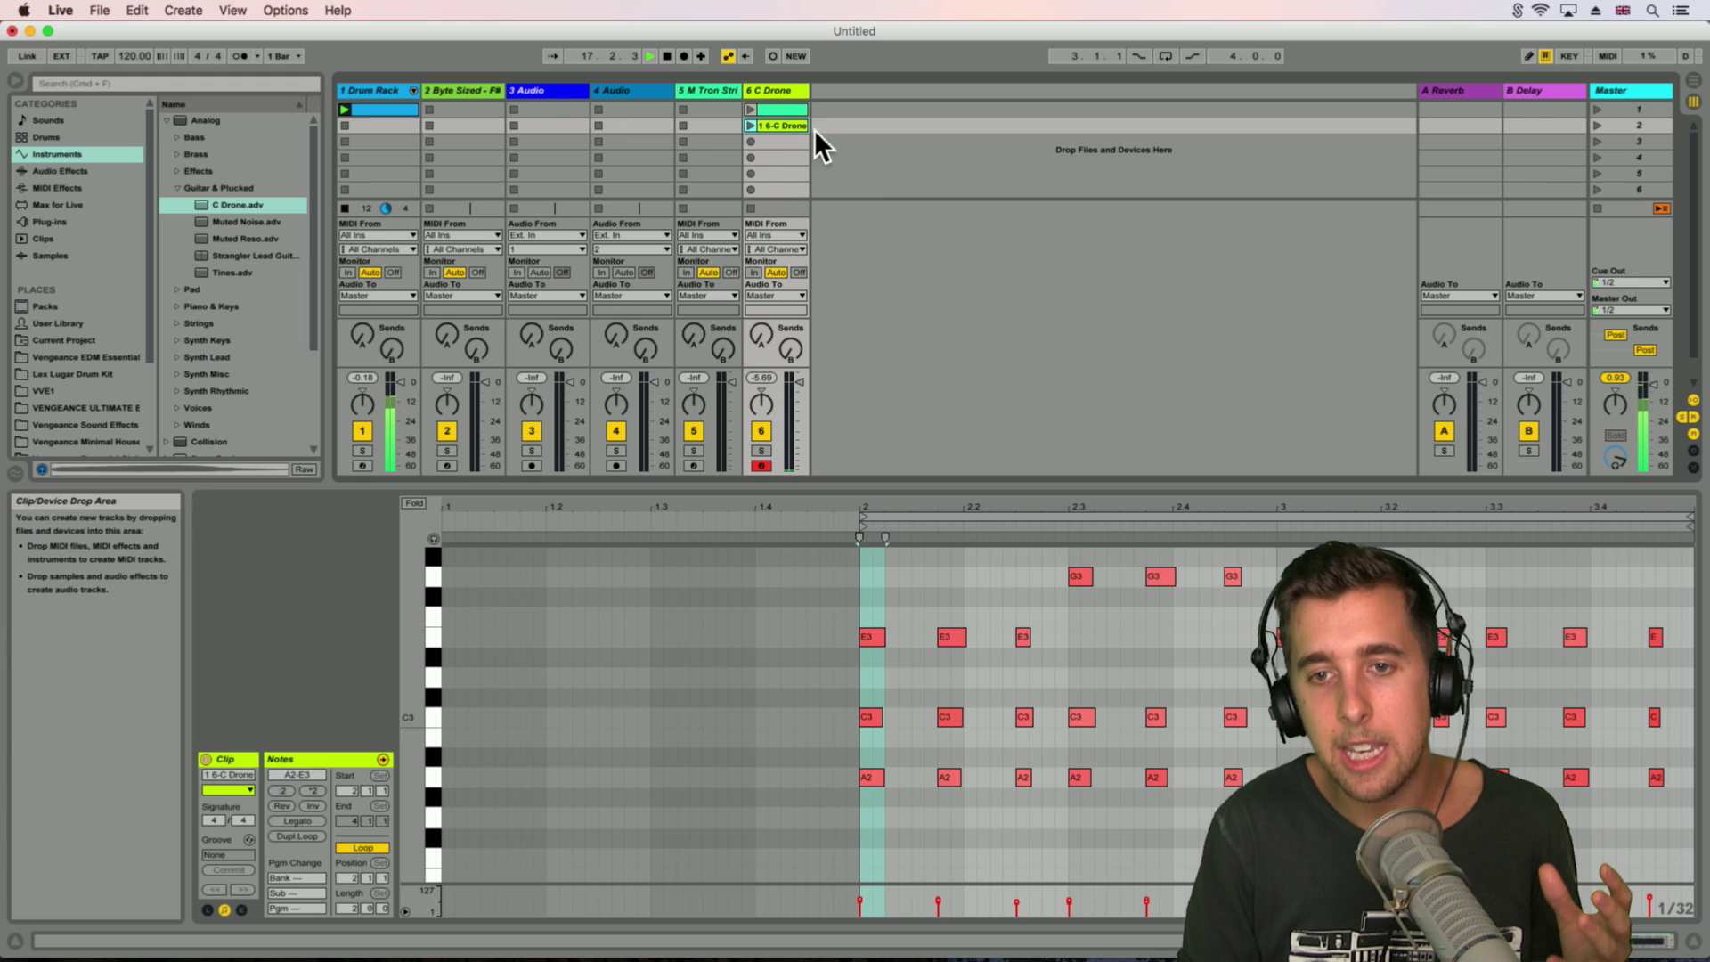
Step: View the notes of the first and second C Drone clips in an enlarged note editor
{"action": "left_click", "coordinate": [776, 111]}
{"action": "left_click_drag", "start_coordinate": [890, 484], "coordinate": [833, 351]}
{"action": "left_click", "coordinate": [774, 134]}
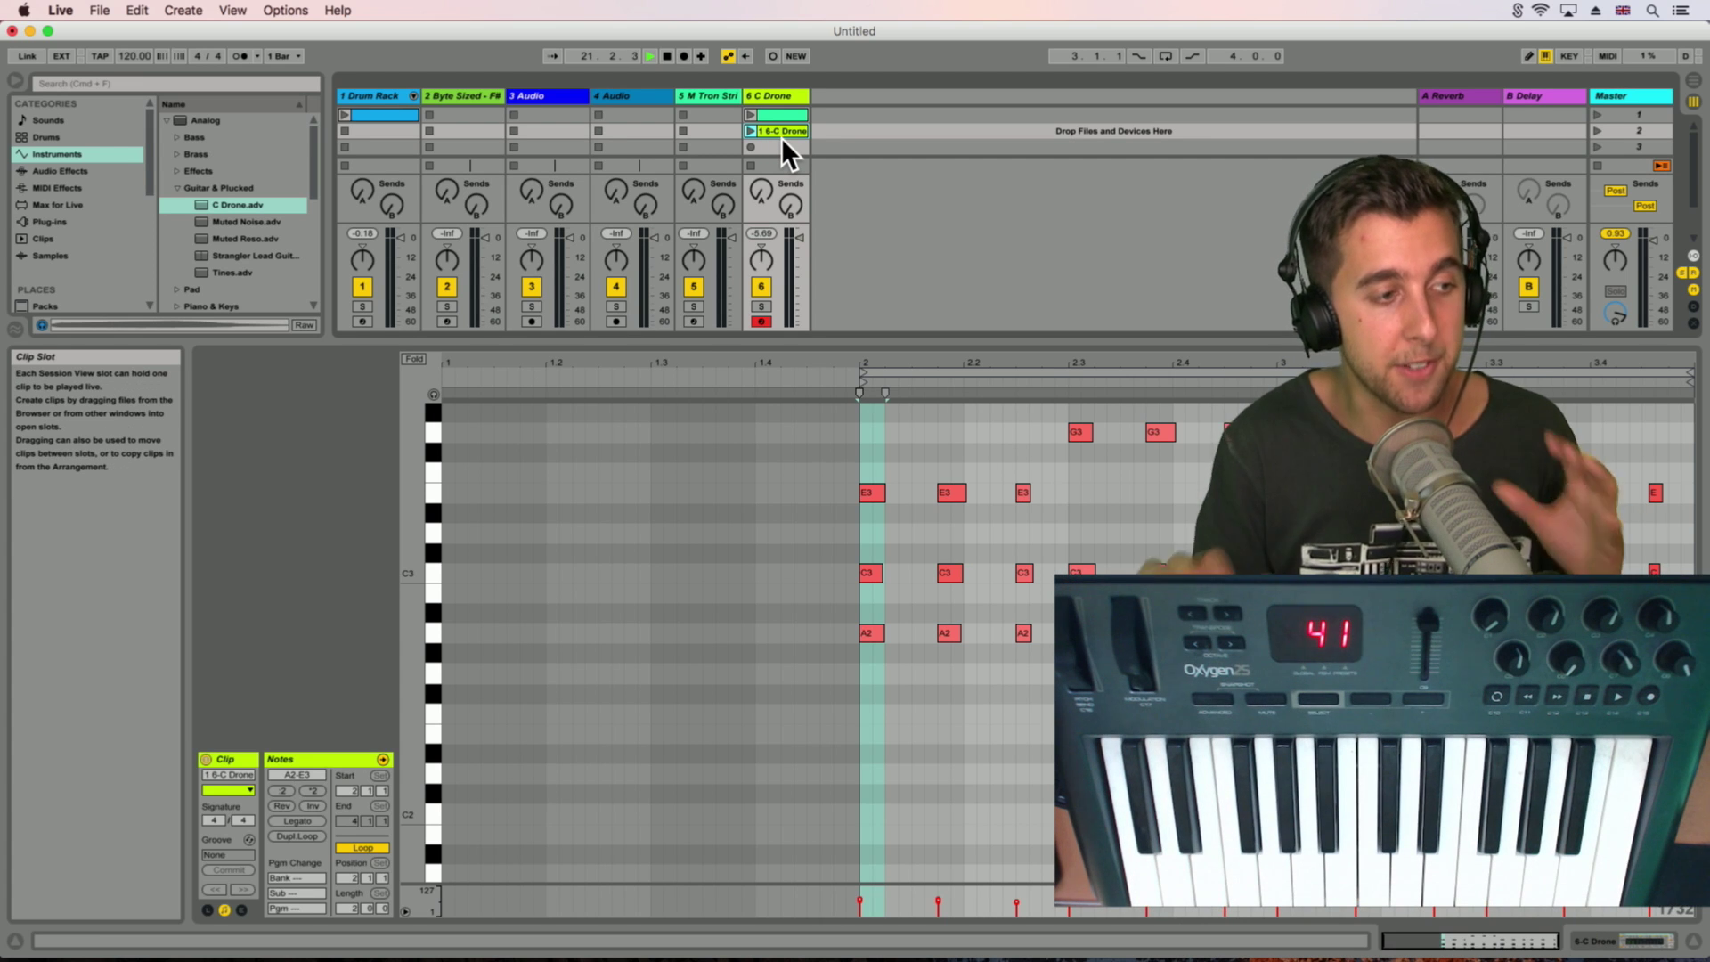
{"action": "left_click_drag", "start_coordinate": [841, 333], "coordinate": [855, 78]}
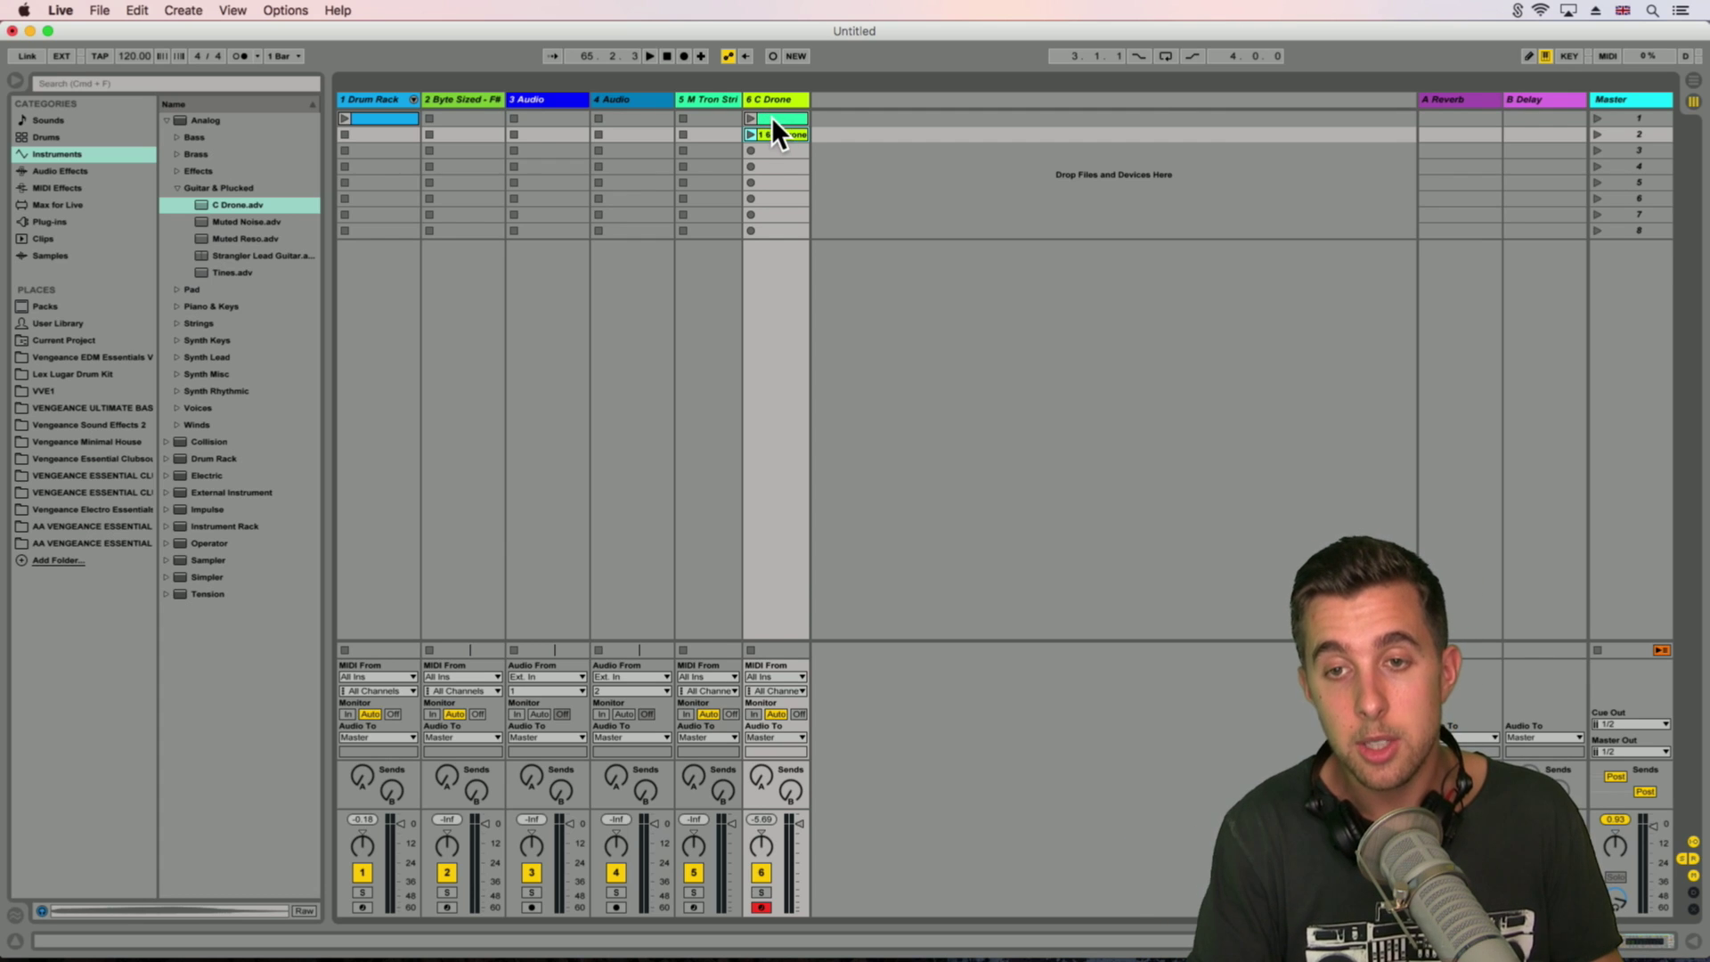
Step: Open the first C Drone clip and delete its upper melody notes from E3 to A3, keeping only the sustained chords
{"action": "double_click", "coordinate": [772, 116]}
{"action": "left_click_drag", "start_coordinate": [813, 744], "coordinate": [752, 169]}
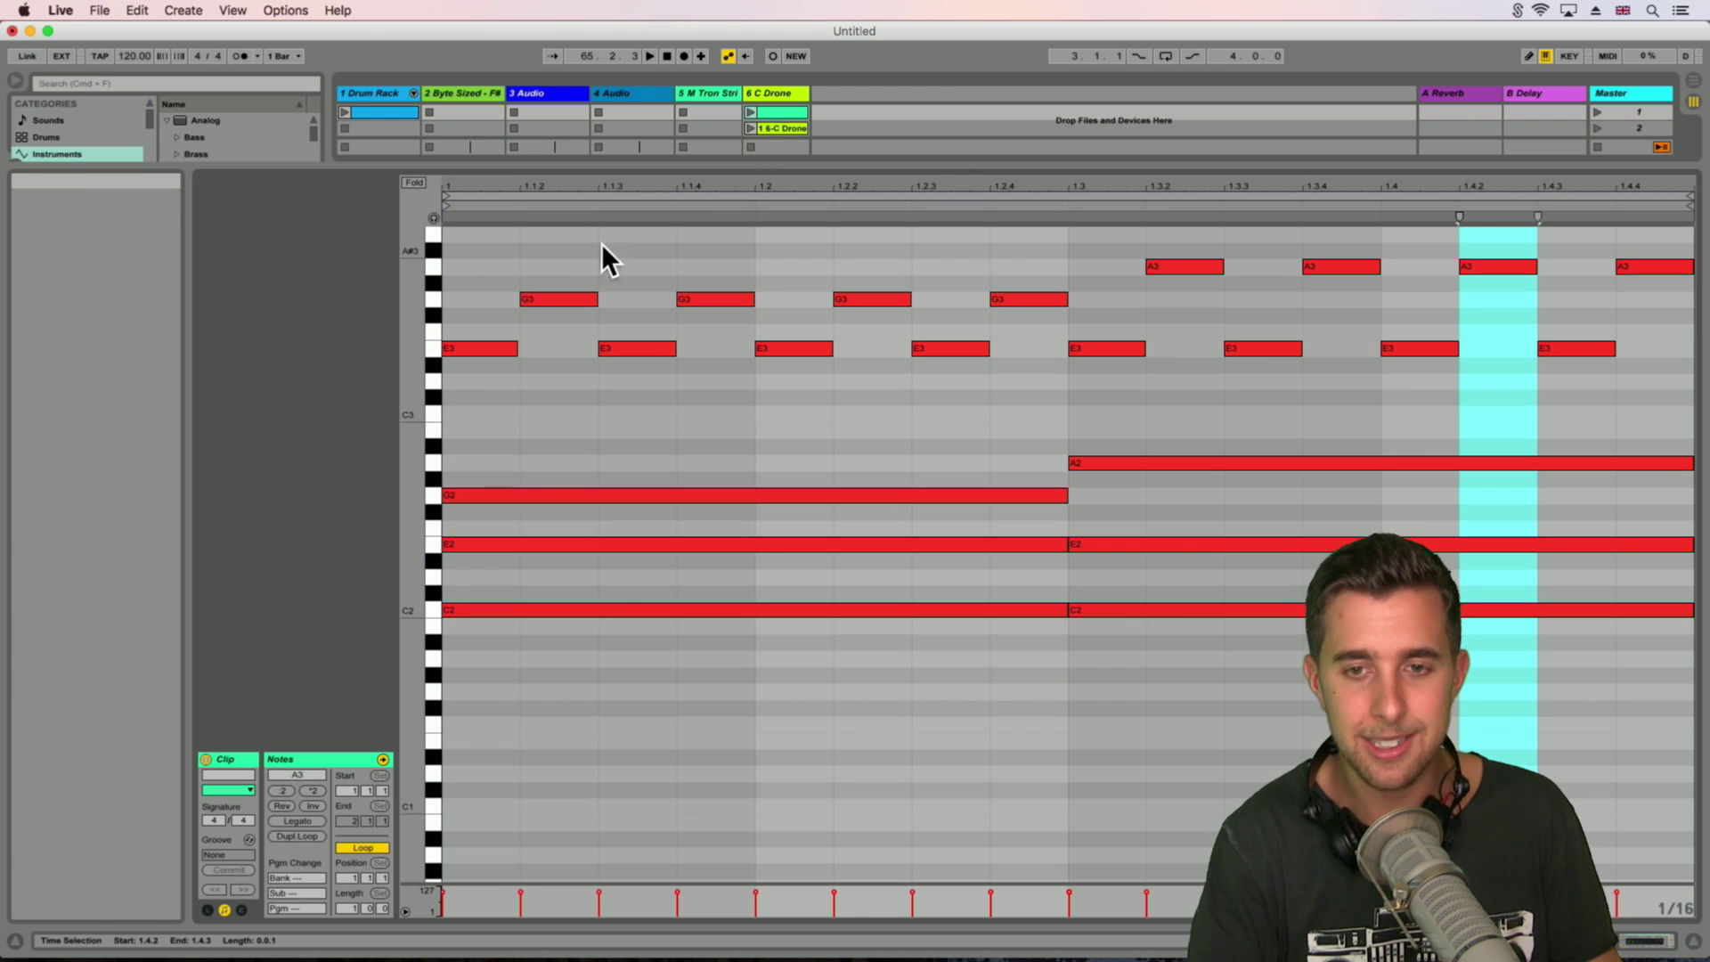
{"action": "left_click_drag", "start_coordinate": [473, 253], "coordinate": [1644, 376]}
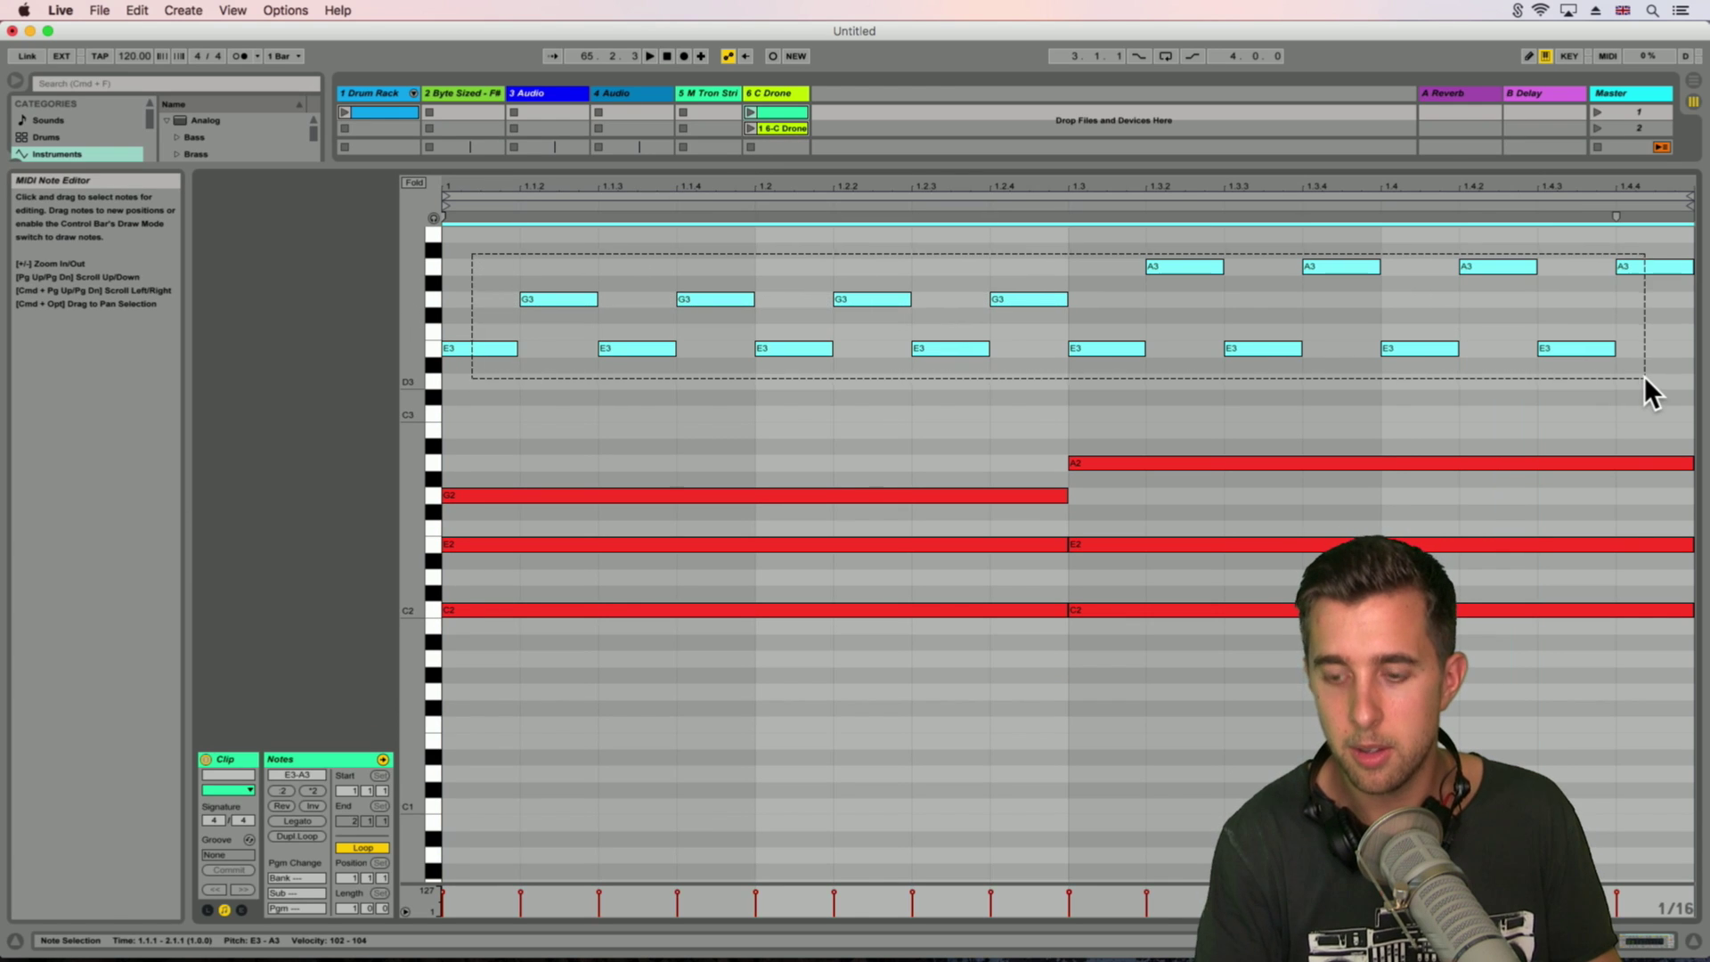
{"action": "key", "text": "Delete"}
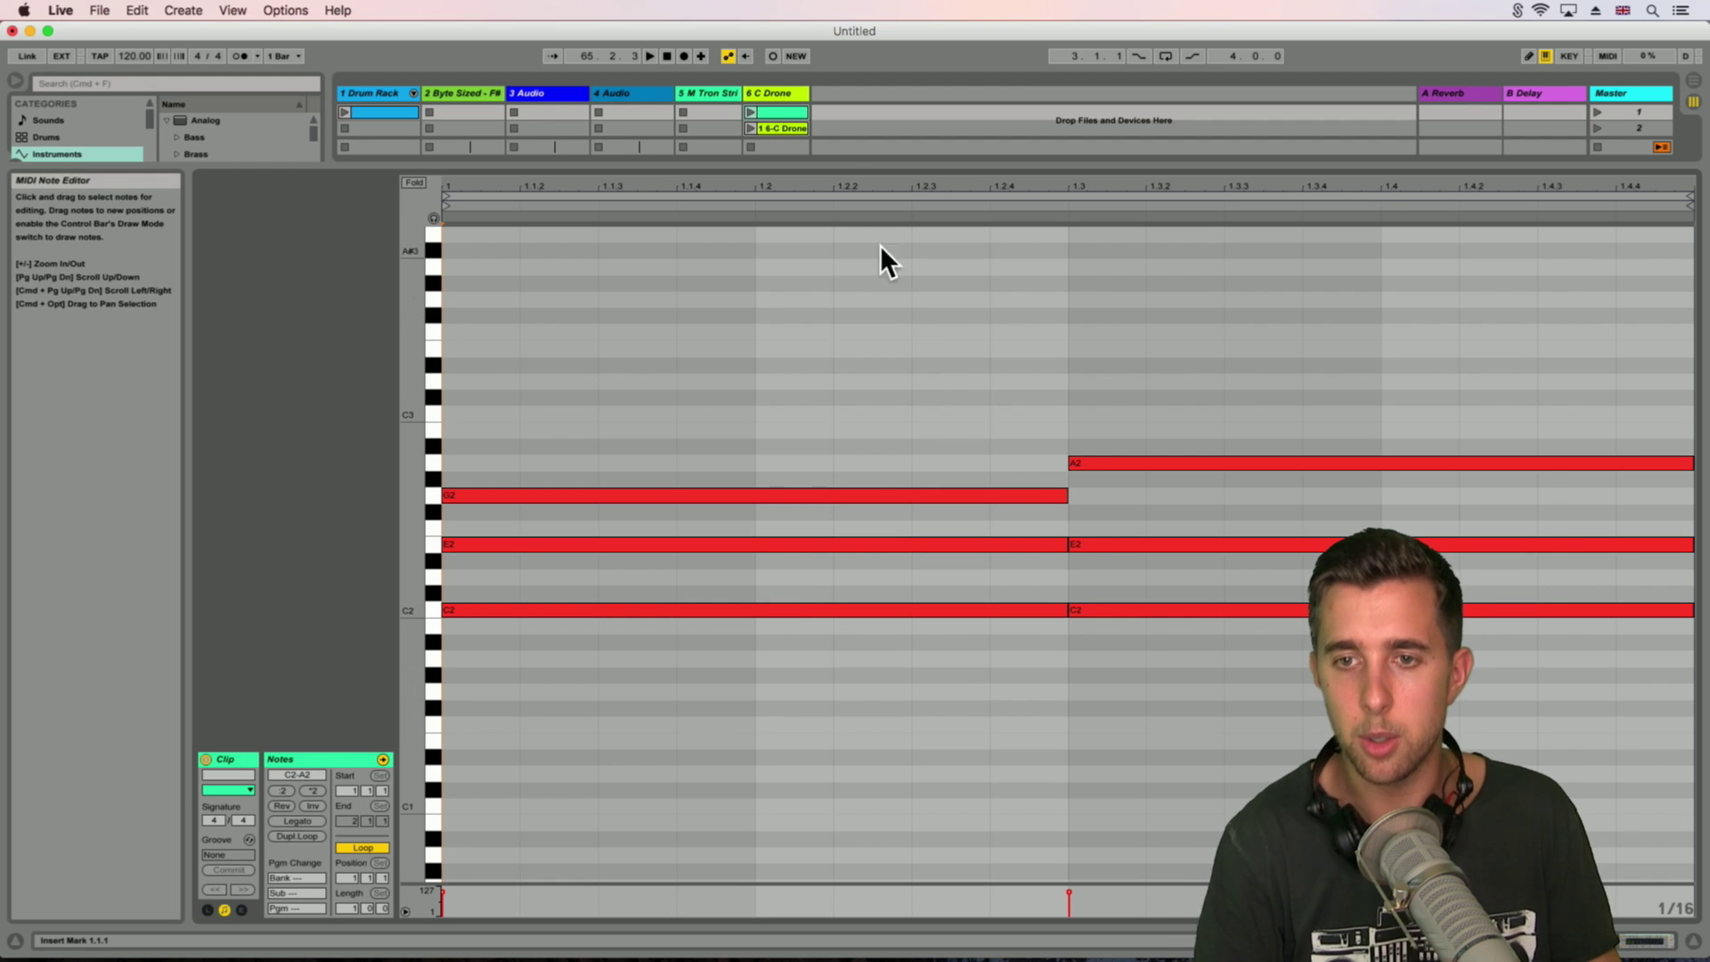
Step: Shrink the note editor and add the Arpeggiator MIDI effect to the C Drone track
{"action": "left_click_drag", "start_coordinate": [840, 161], "coordinate": [874, 810]}
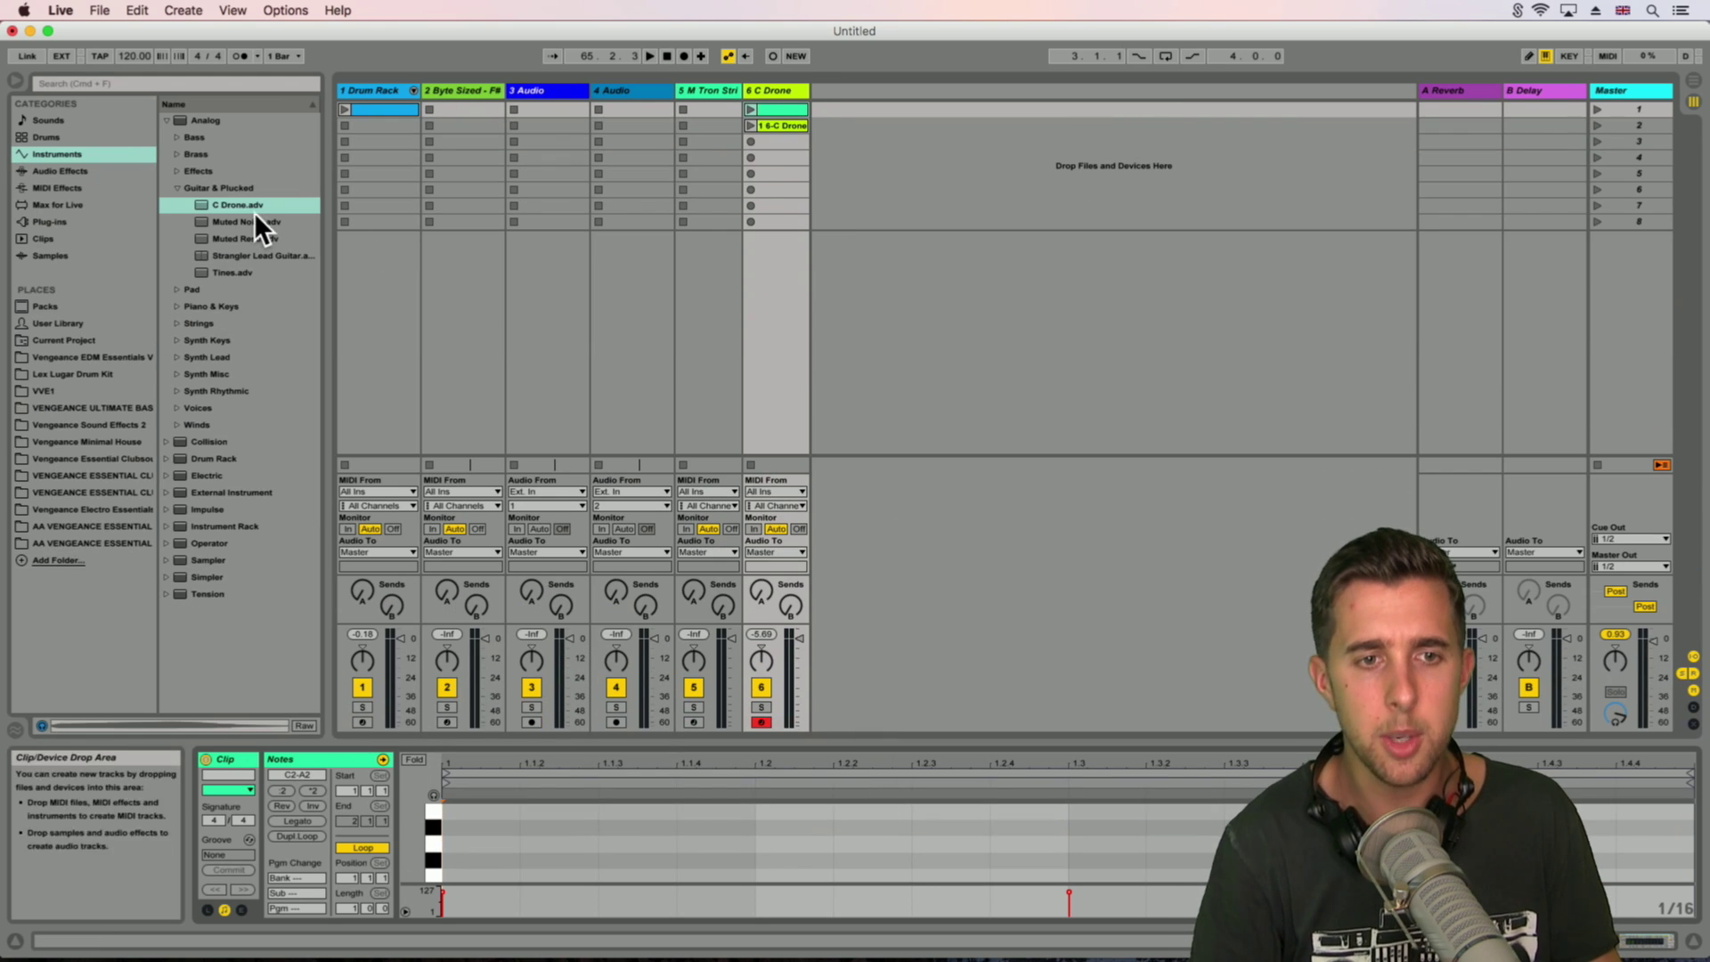
{"action": "left_click", "coordinate": [54, 188]}
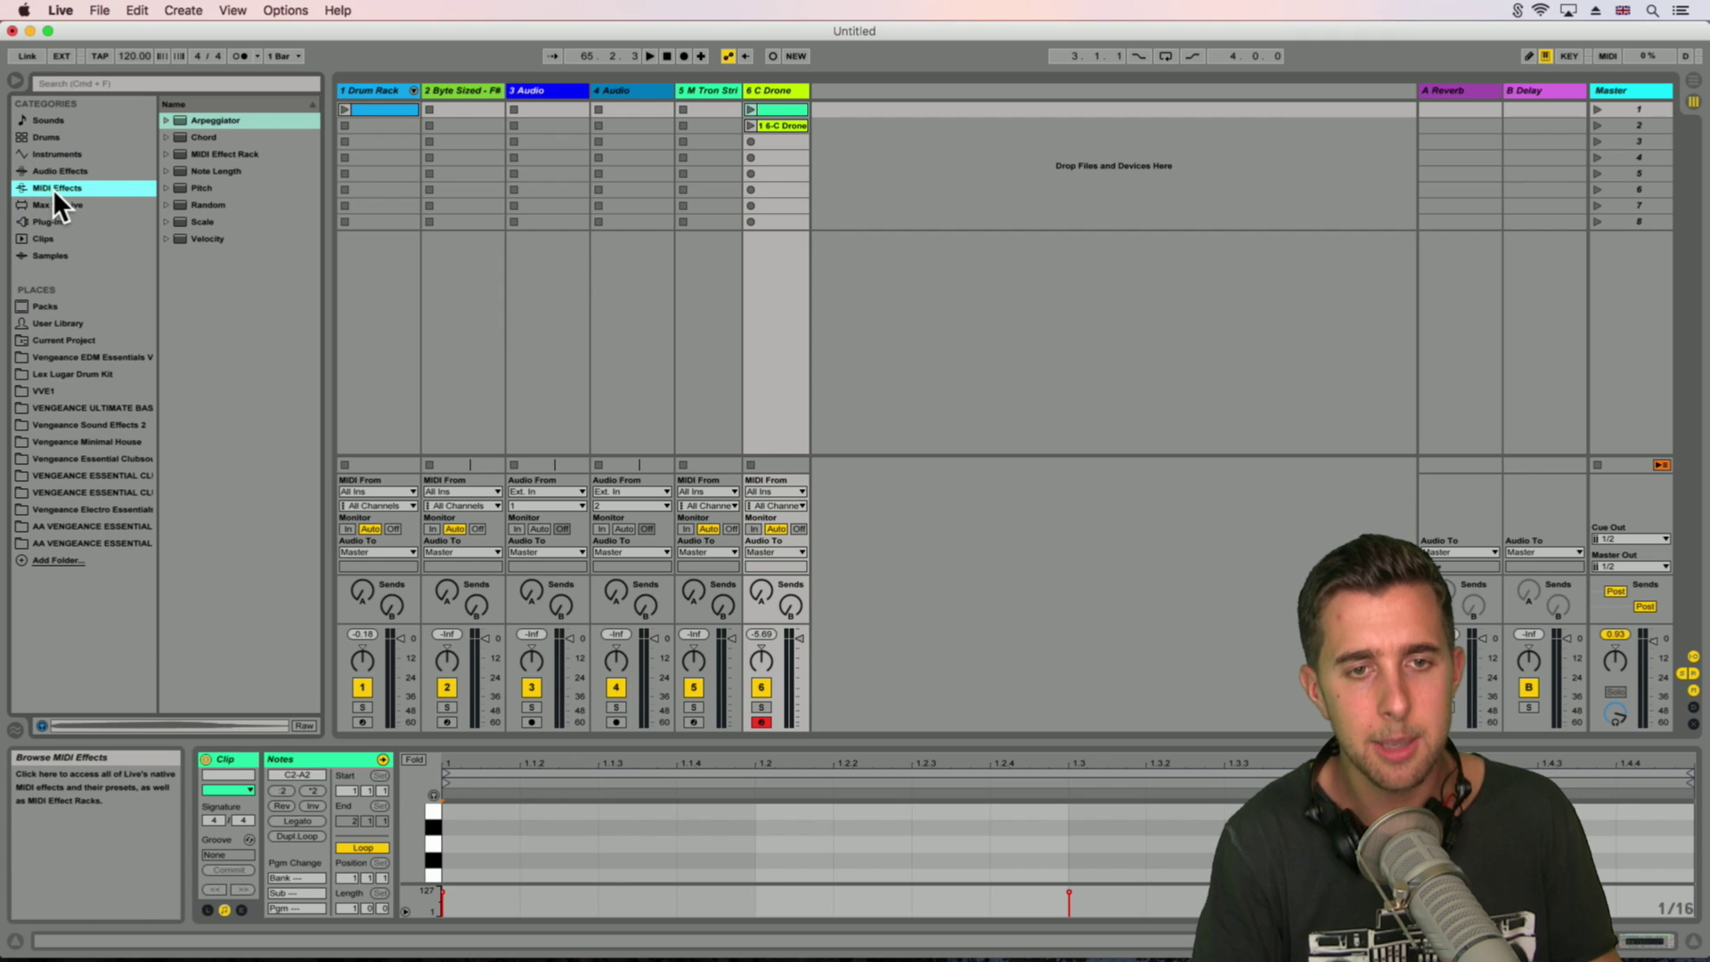
{"action": "left_click_drag", "start_coordinate": [210, 119], "coordinate": [771, 94]}
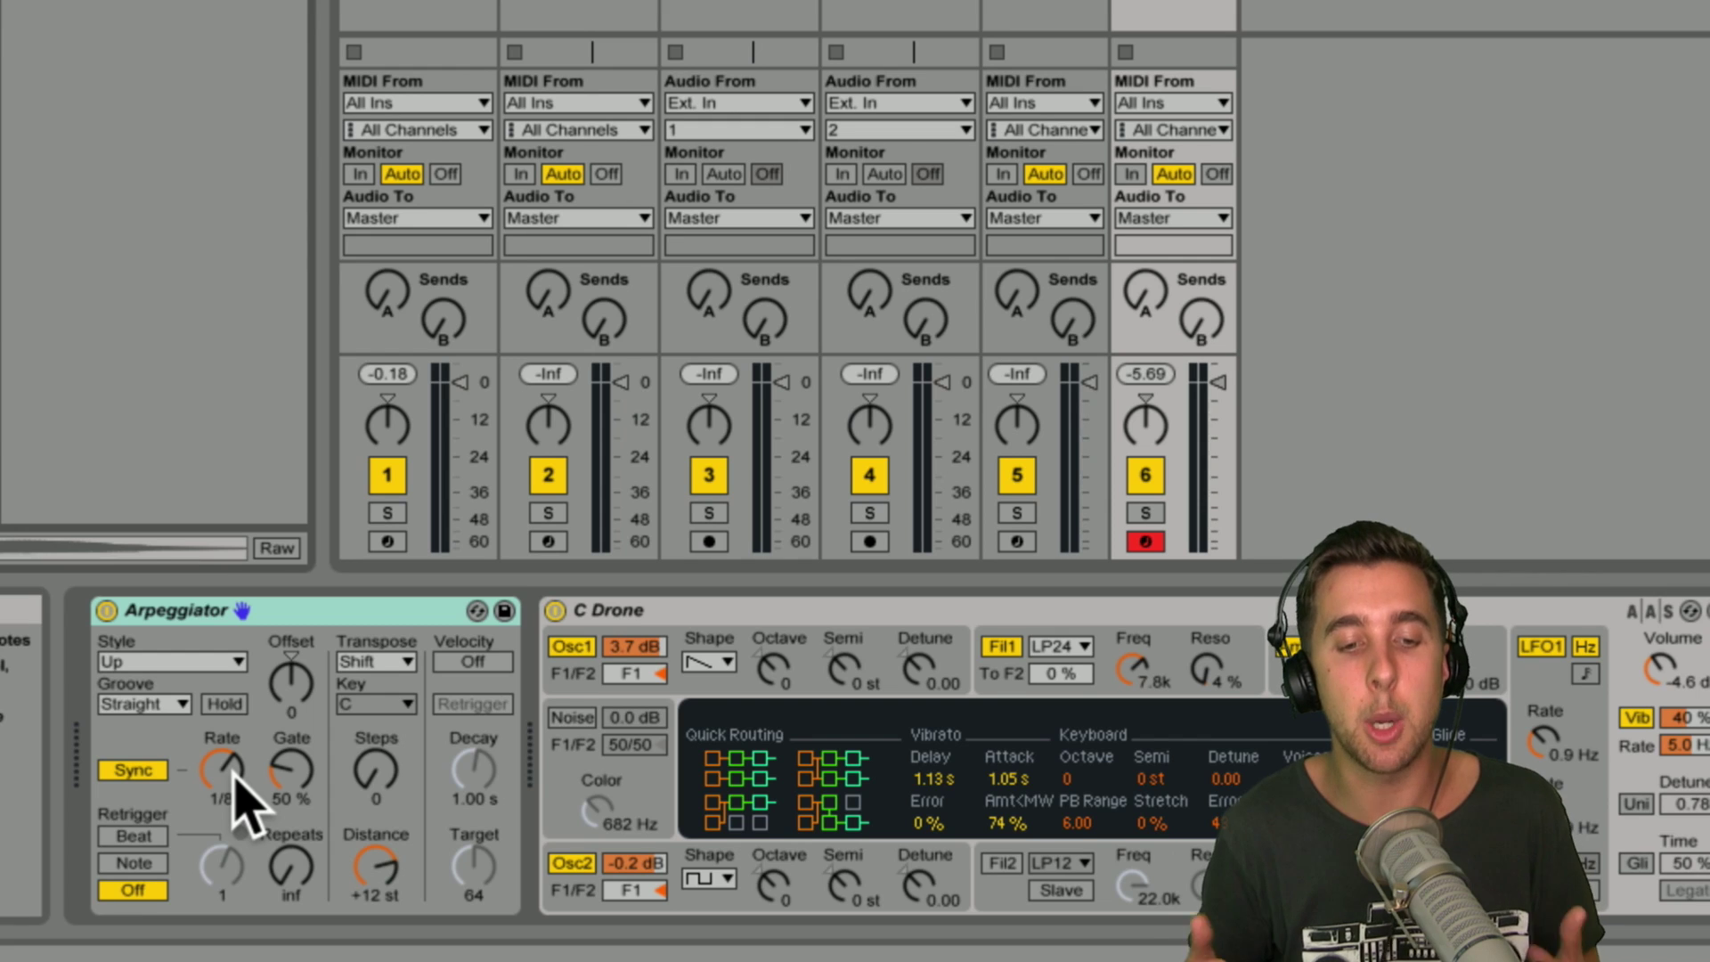
Step: Play the first C Drone clip and set the Arpeggiator's tempo-synced rate to 1/16
{"action": "left_click", "coordinate": [132, 770]}
{"action": "left_click", "coordinate": [132, 770]}
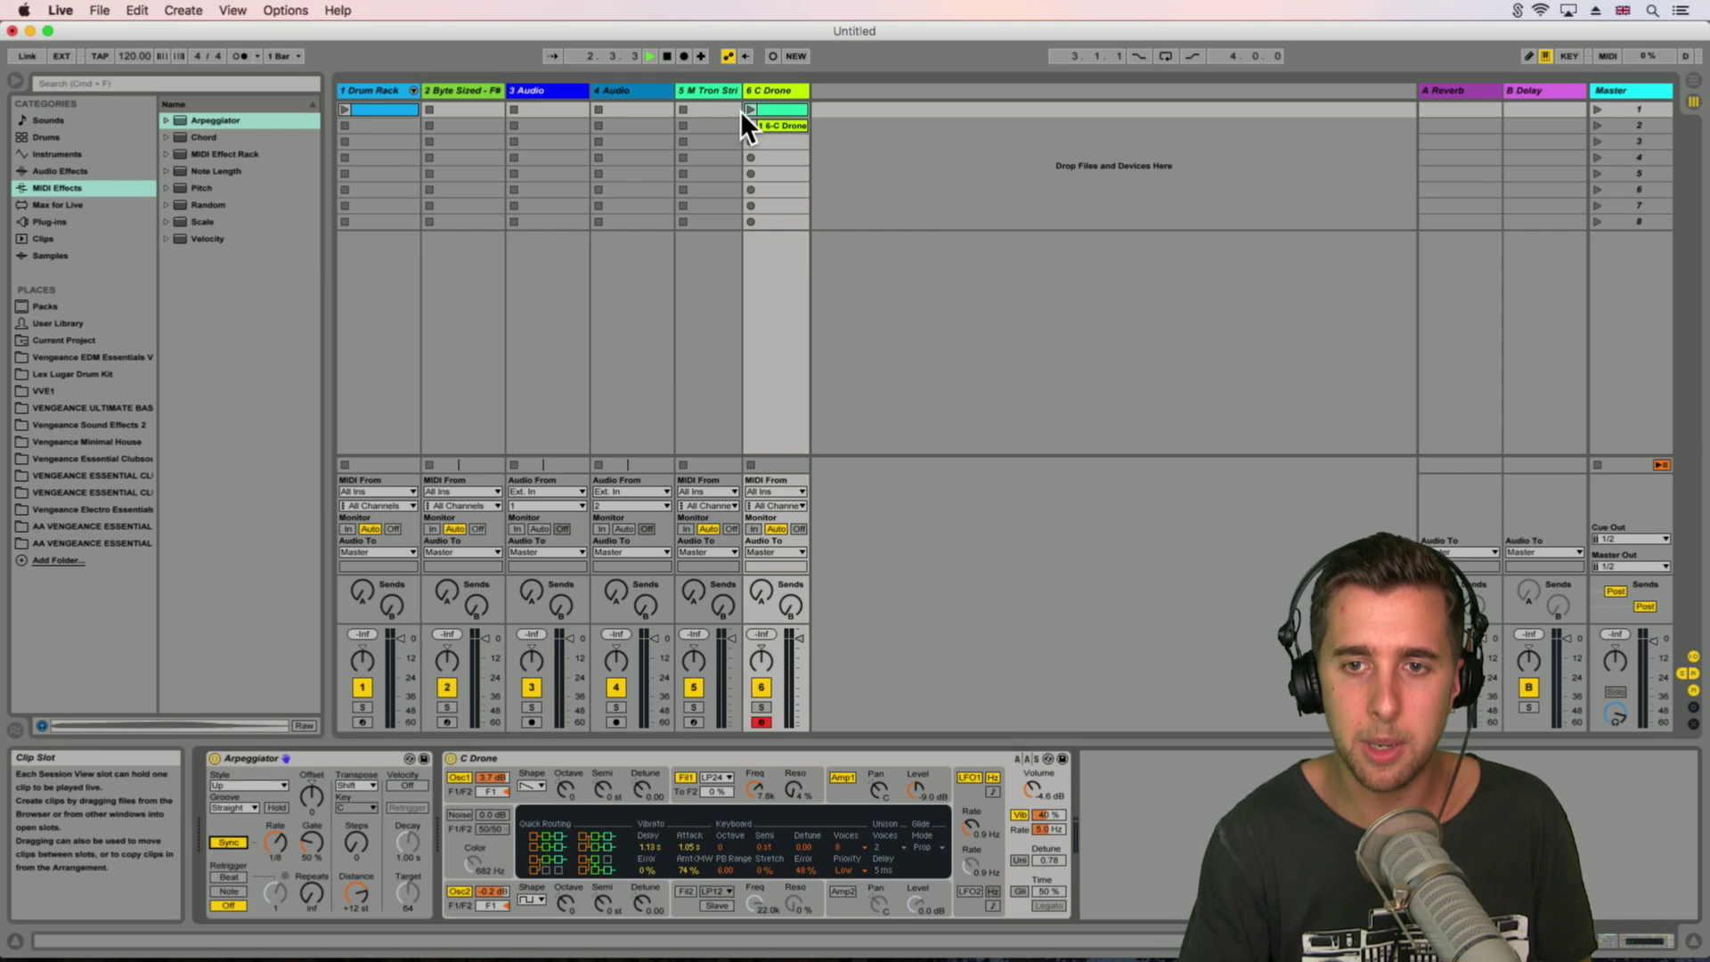
{"action": "left_click", "coordinate": [750, 109]}
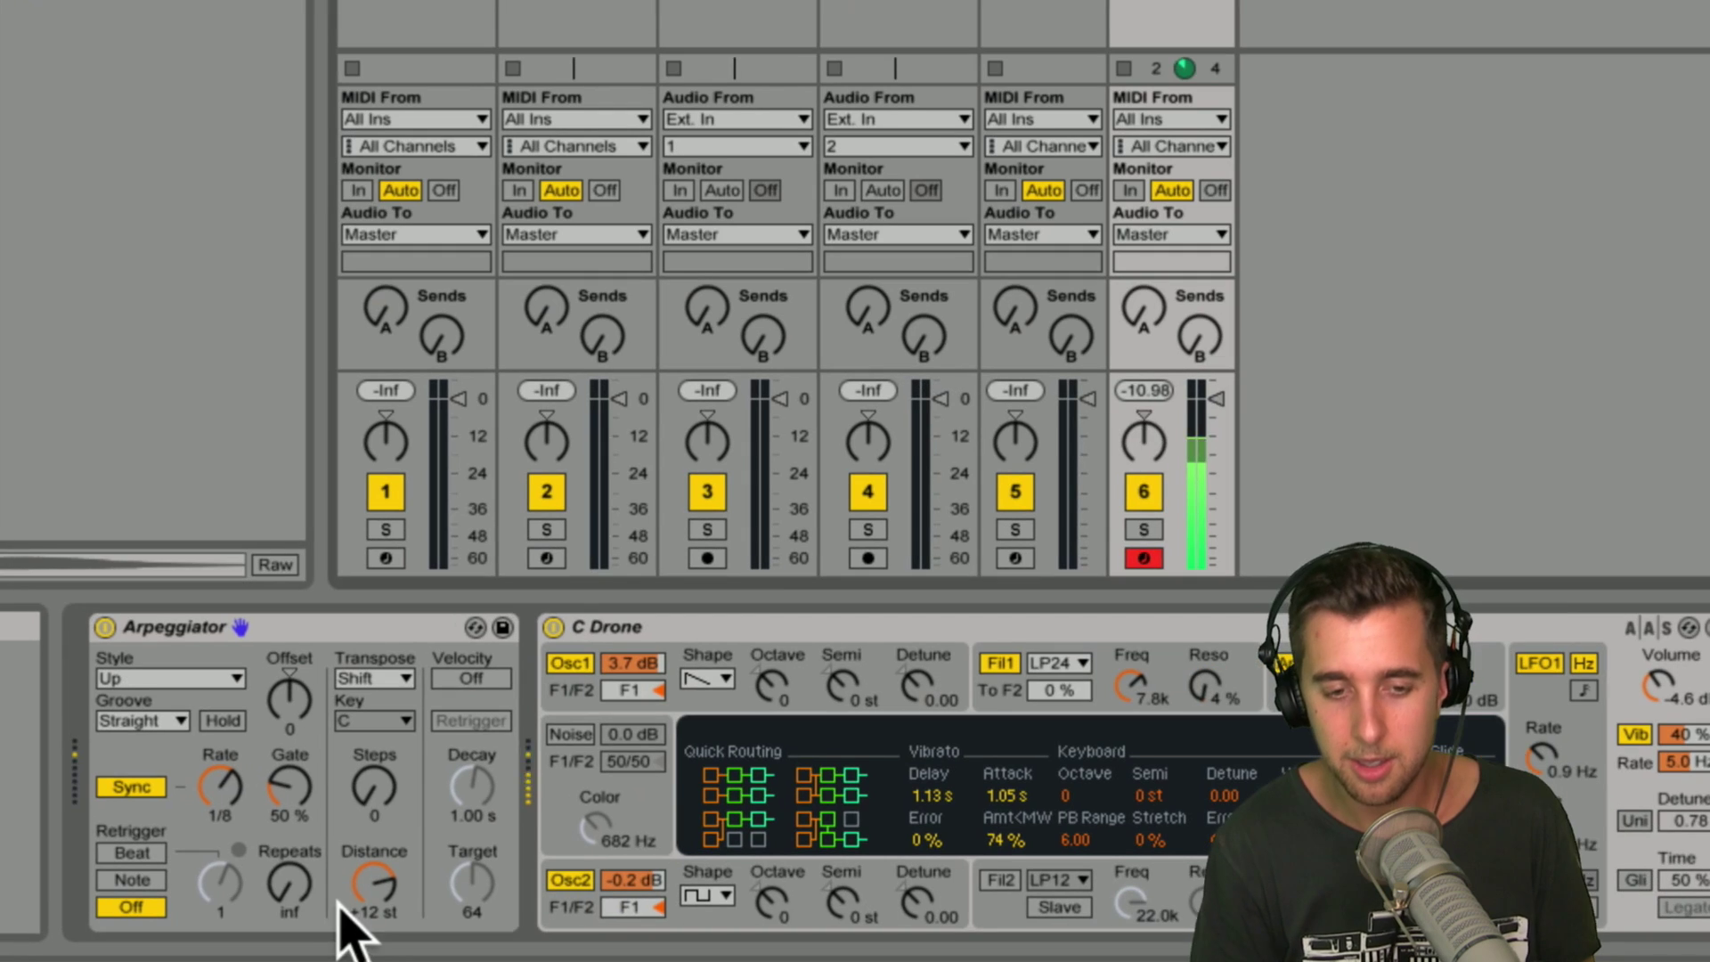
{"action": "left_click_drag", "start_coordinate": [219, 788], "coordinate": [219, 779]}
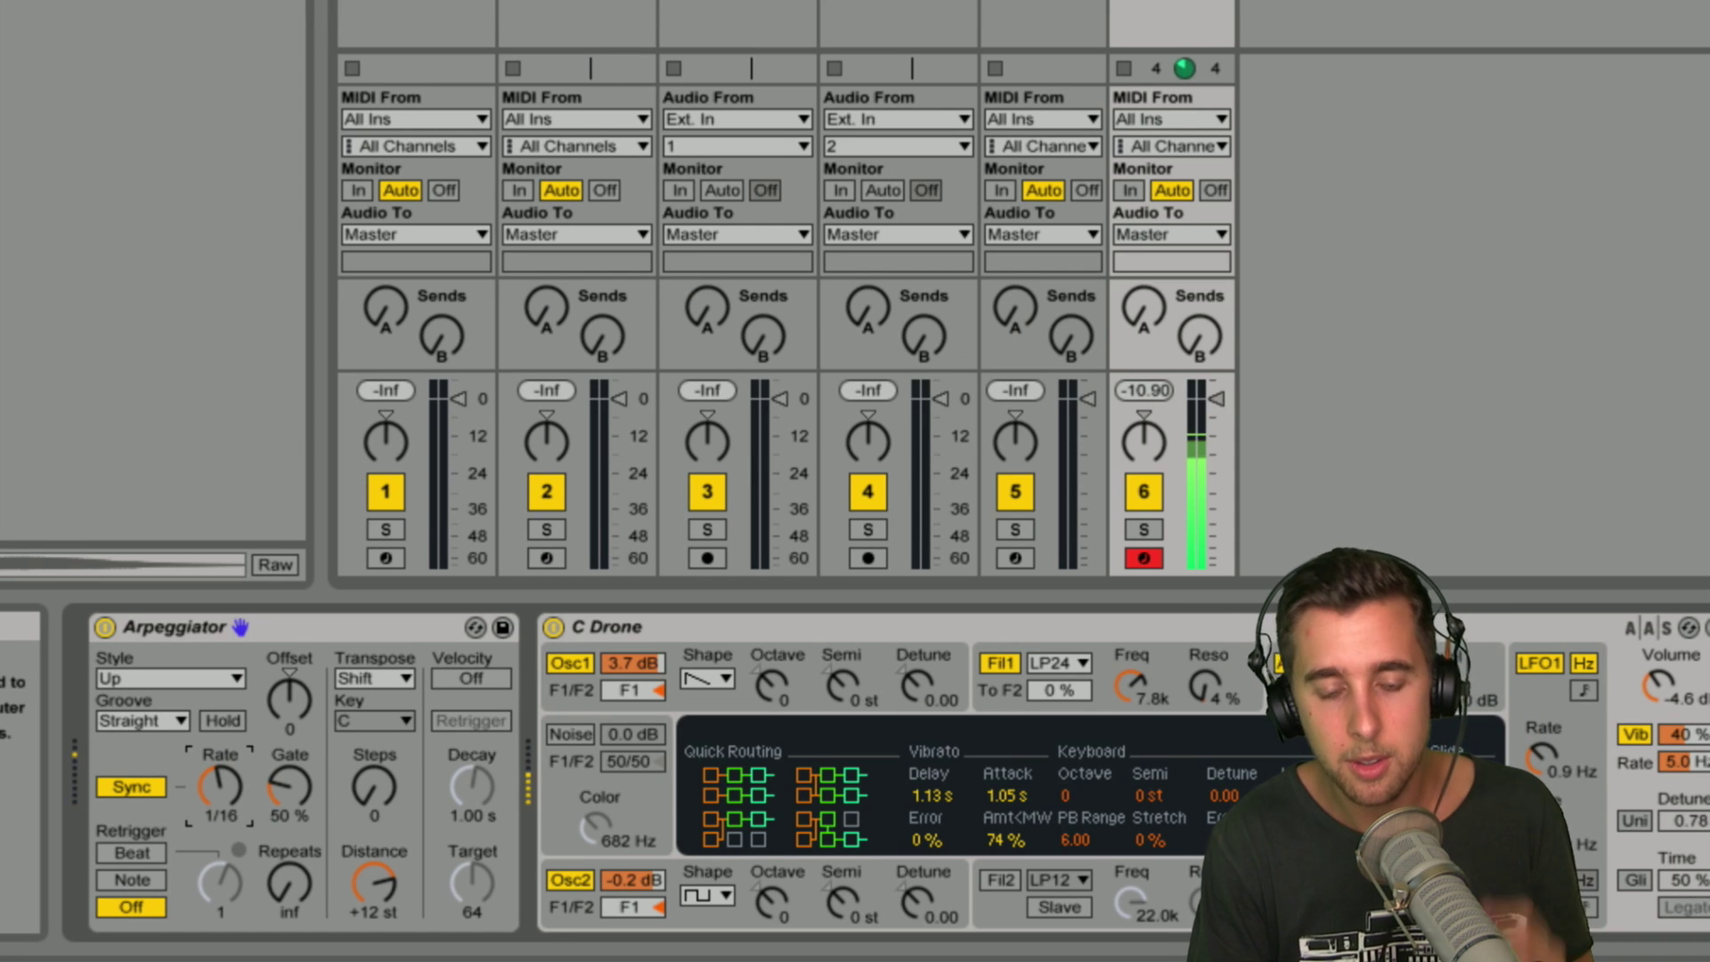
Step: Try the Arpeggiator with a Free rate, raising it to 599 ms, and return it to Sync
{"action": "left_click", "coordinate": [130, 786]}
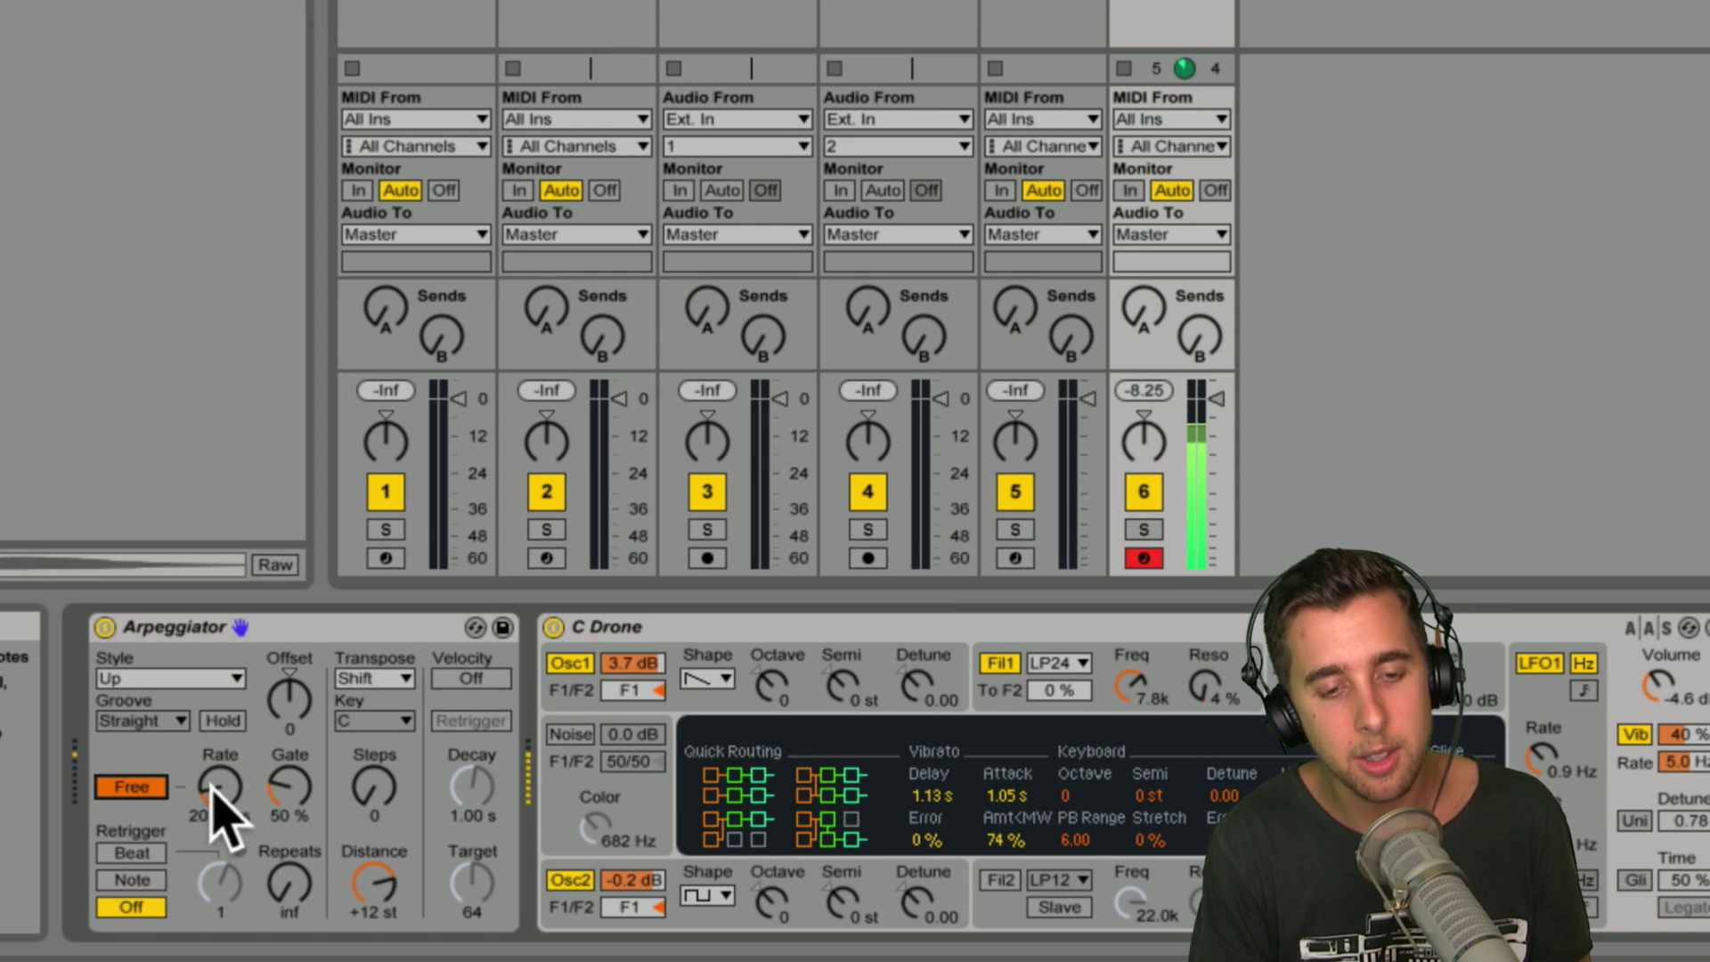
{"action": "left_click_drag", "start_coordinate": [219, 788], "coordinate": [213, 786]}
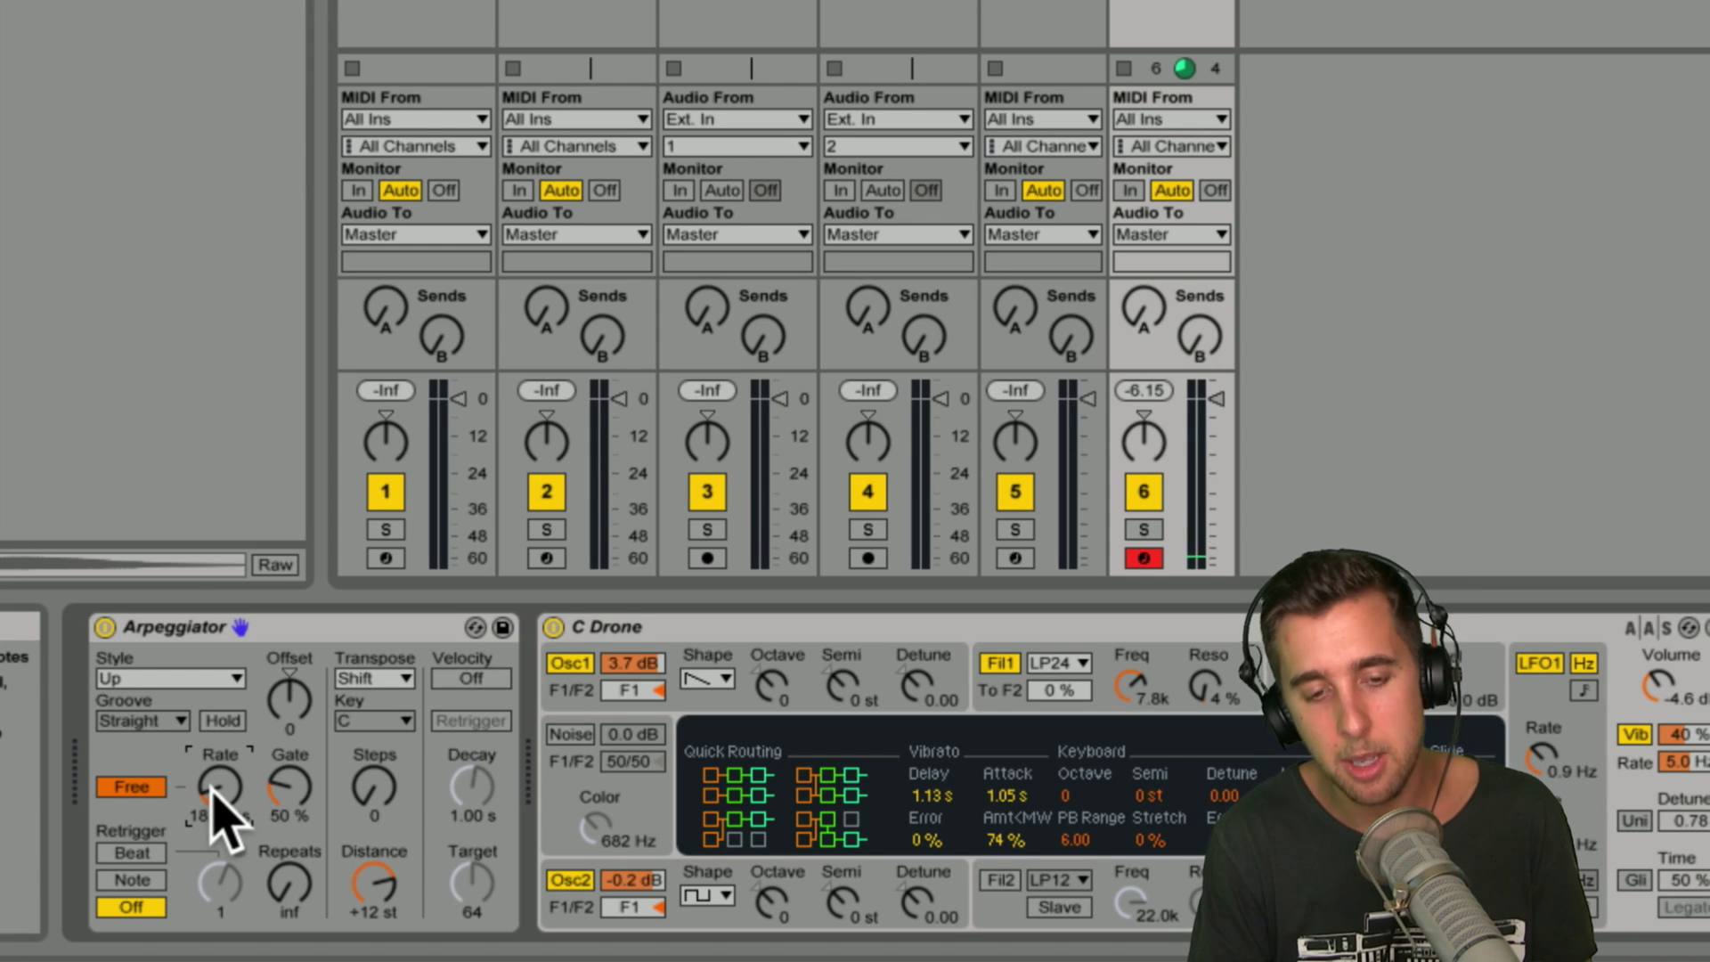
{"action": "left_click_drag", "start_coordinate": [220, 795], "coordinate": [217, 768]}
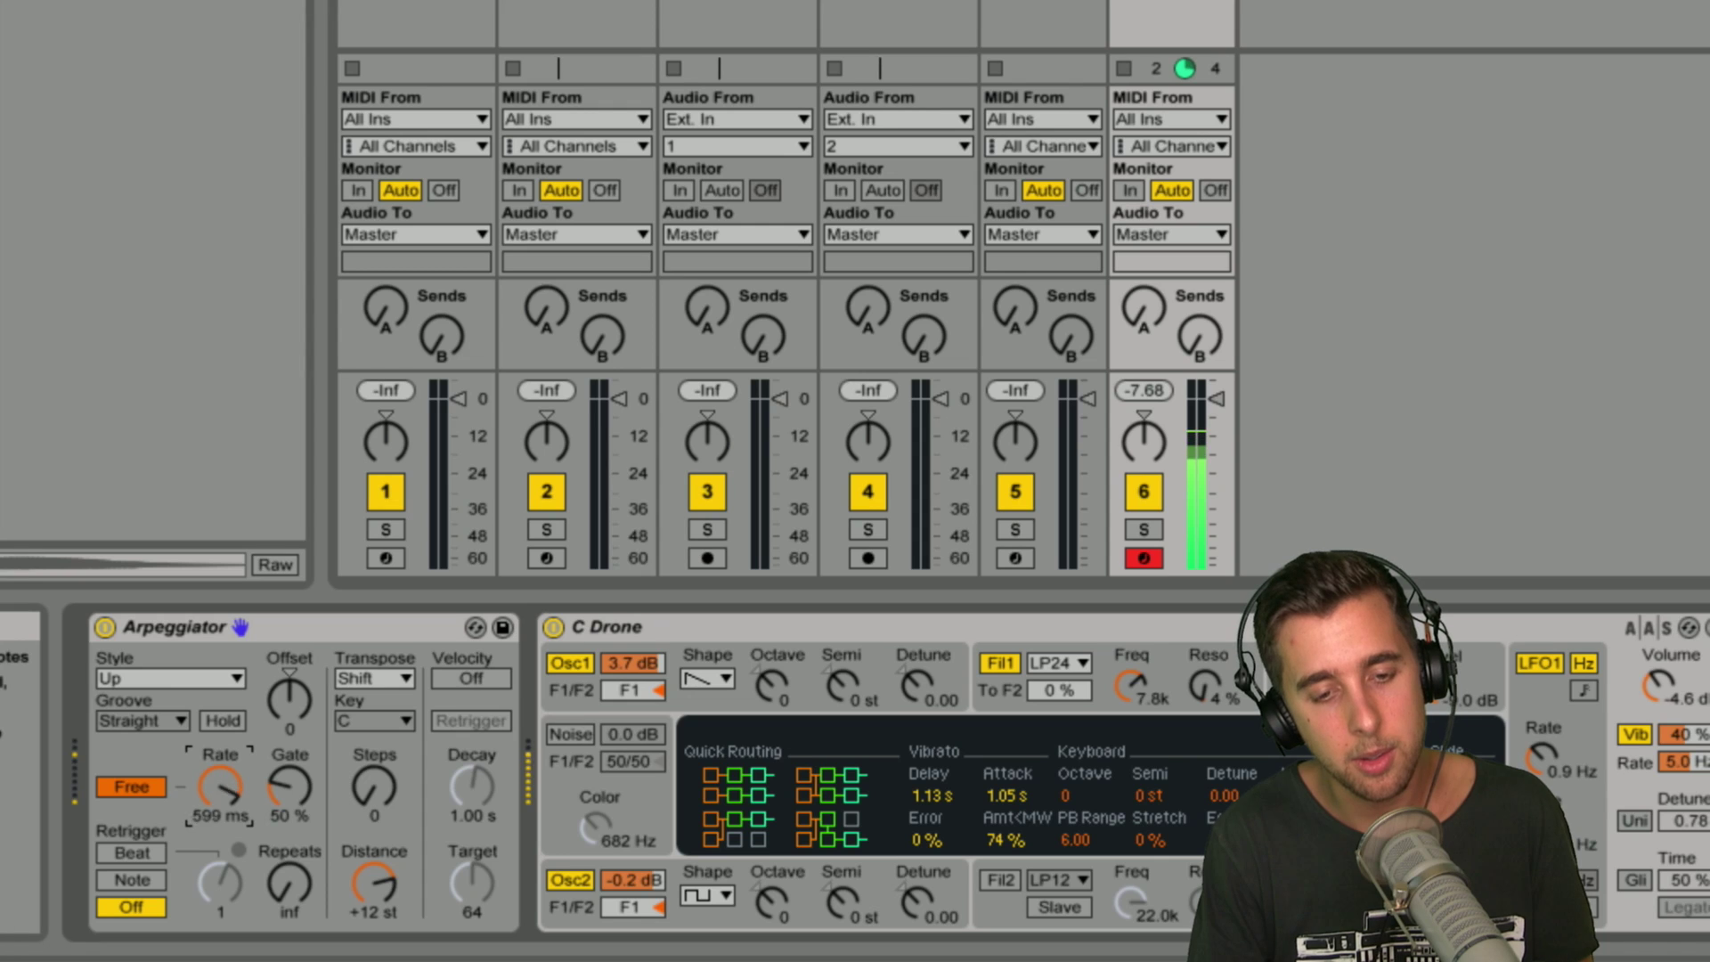
{"action": "left_click", "coordinate": [131, 788]}
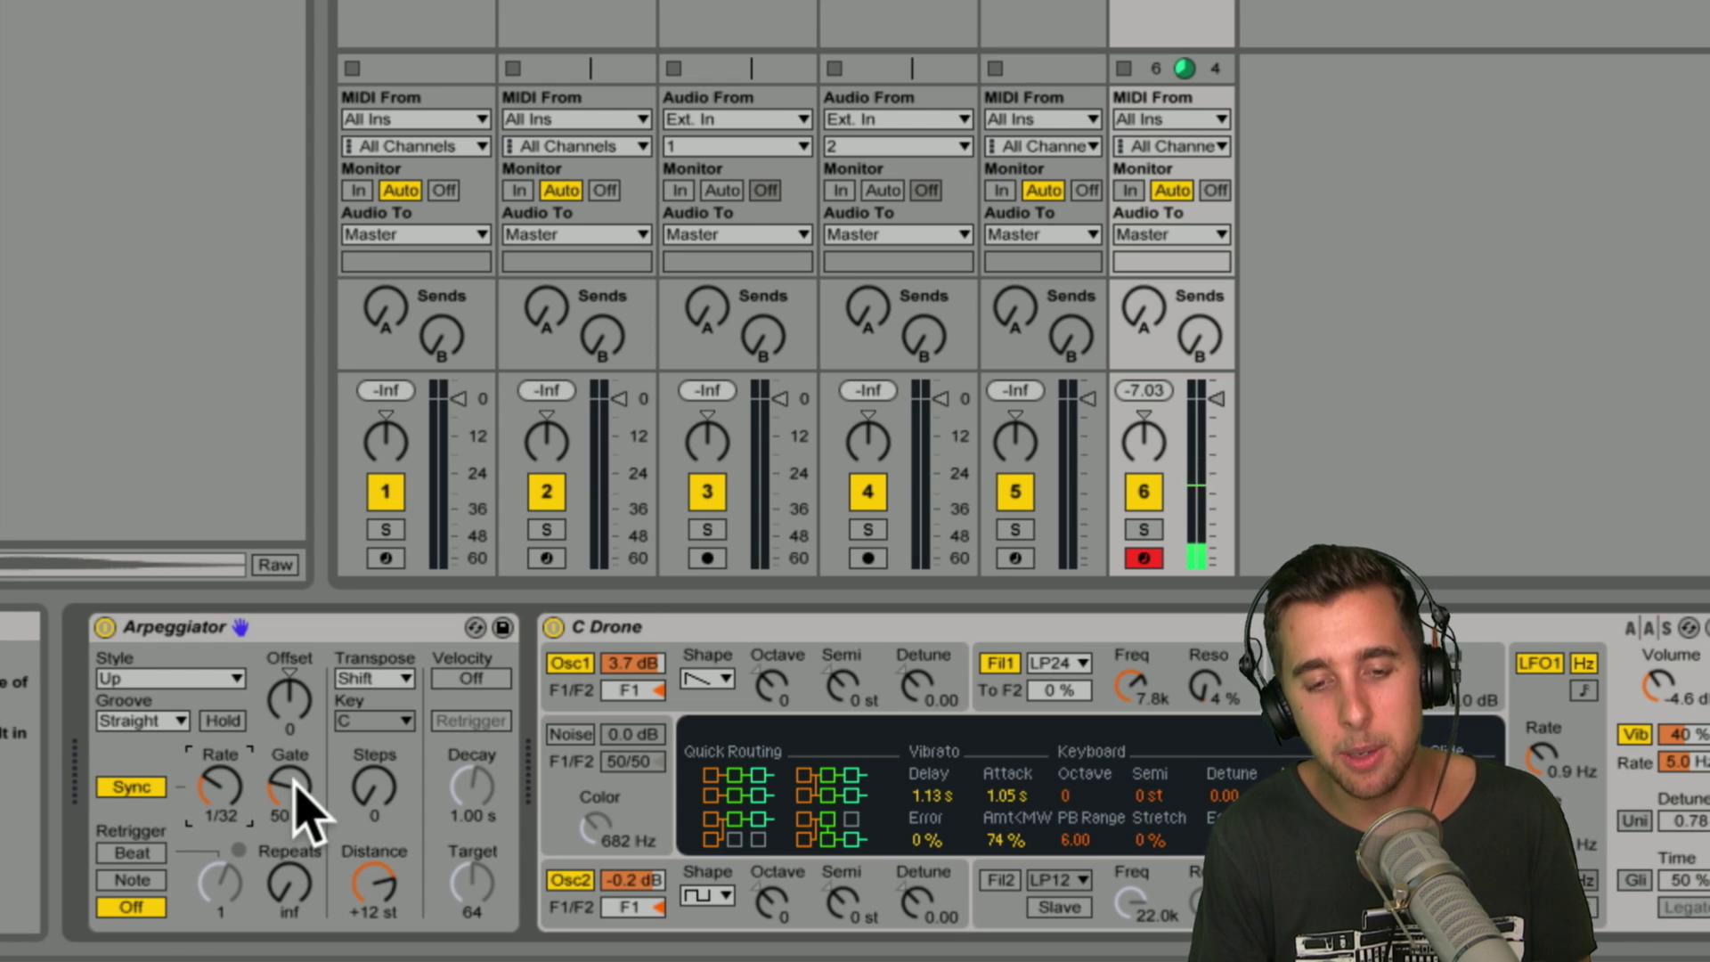
Step: Audition a very short Arpeggiator gate, change the rate to 1/12 and set the gate to 200 %
{"action": "left_click_drag", "start_coordinate": [296, 784], "coordinate": [296, 811]}
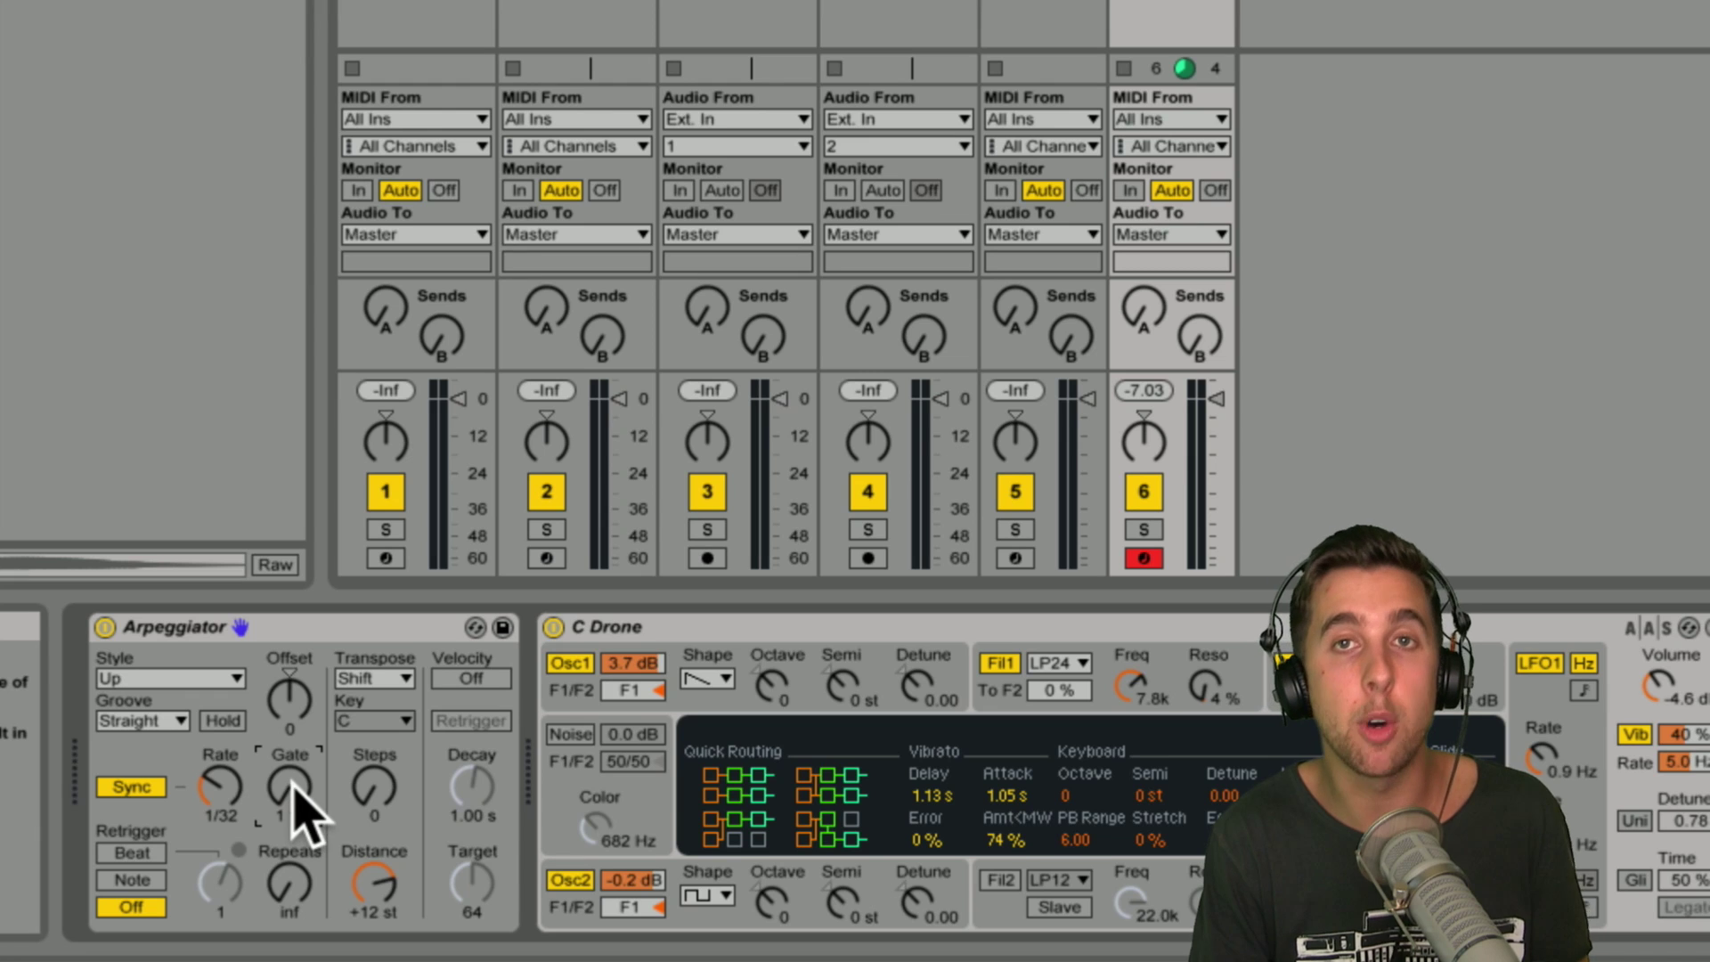
{"action": "left_click_drag", "start_coordinate": [220, 786], "coordinate": [220, 777]}
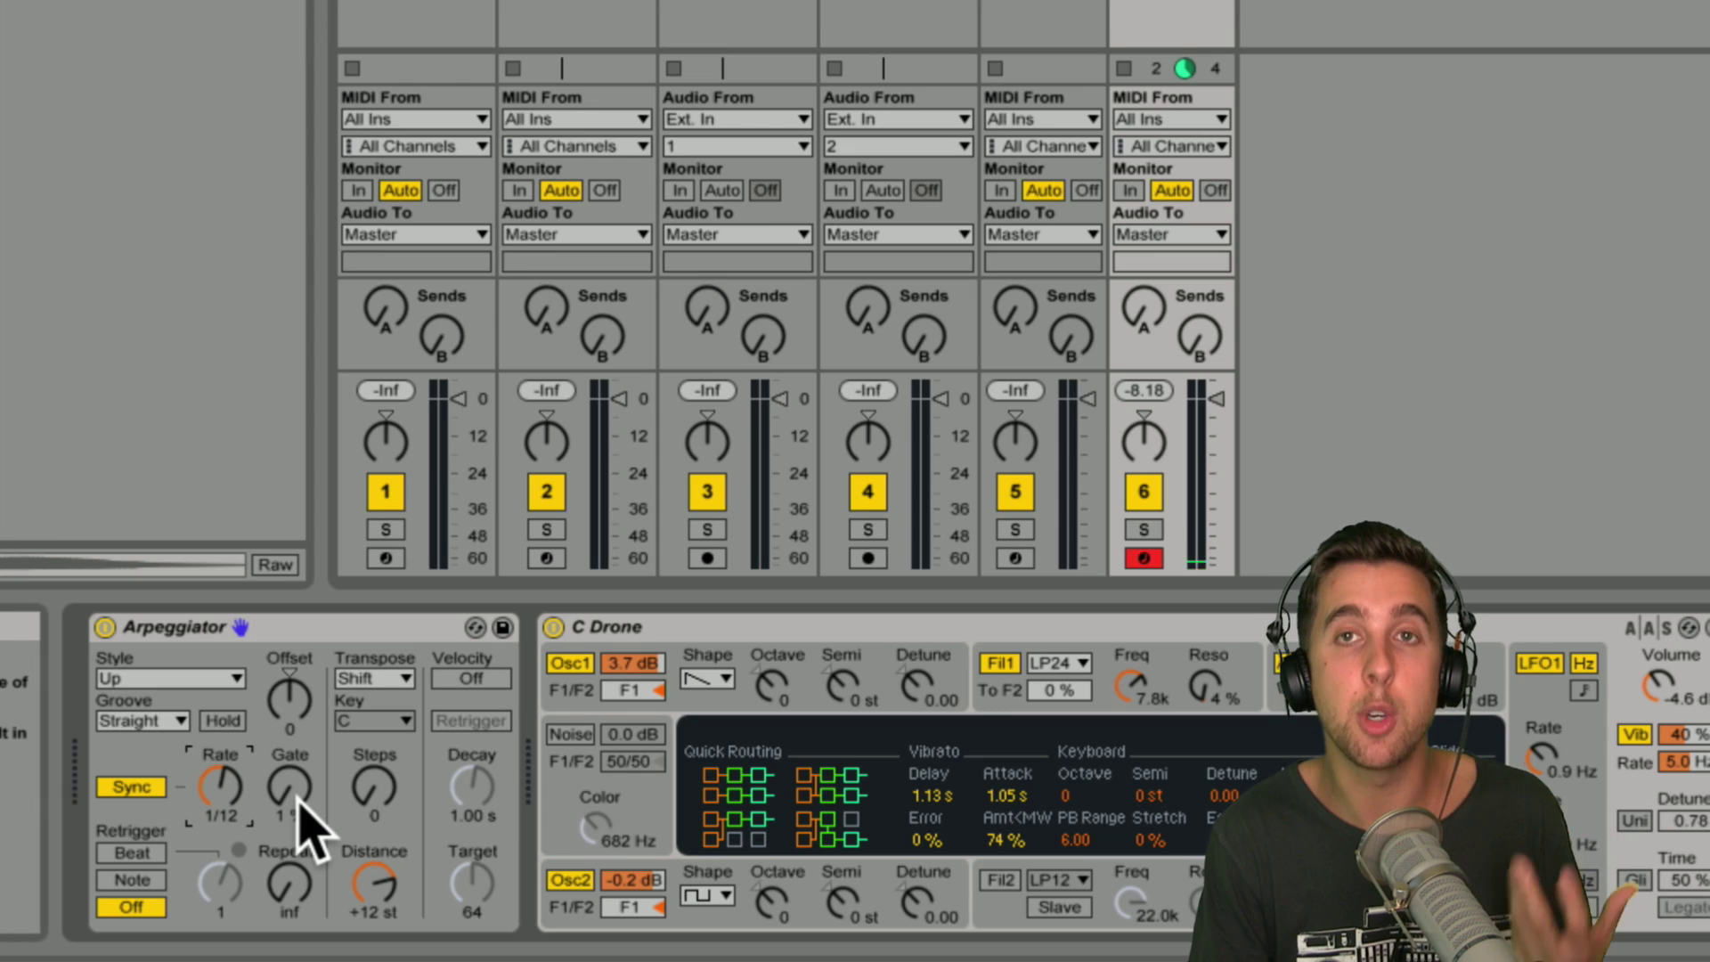
{"action": "left_click_drag", "start_coordinate": [296, 796], "coordinate": [292, 753]}
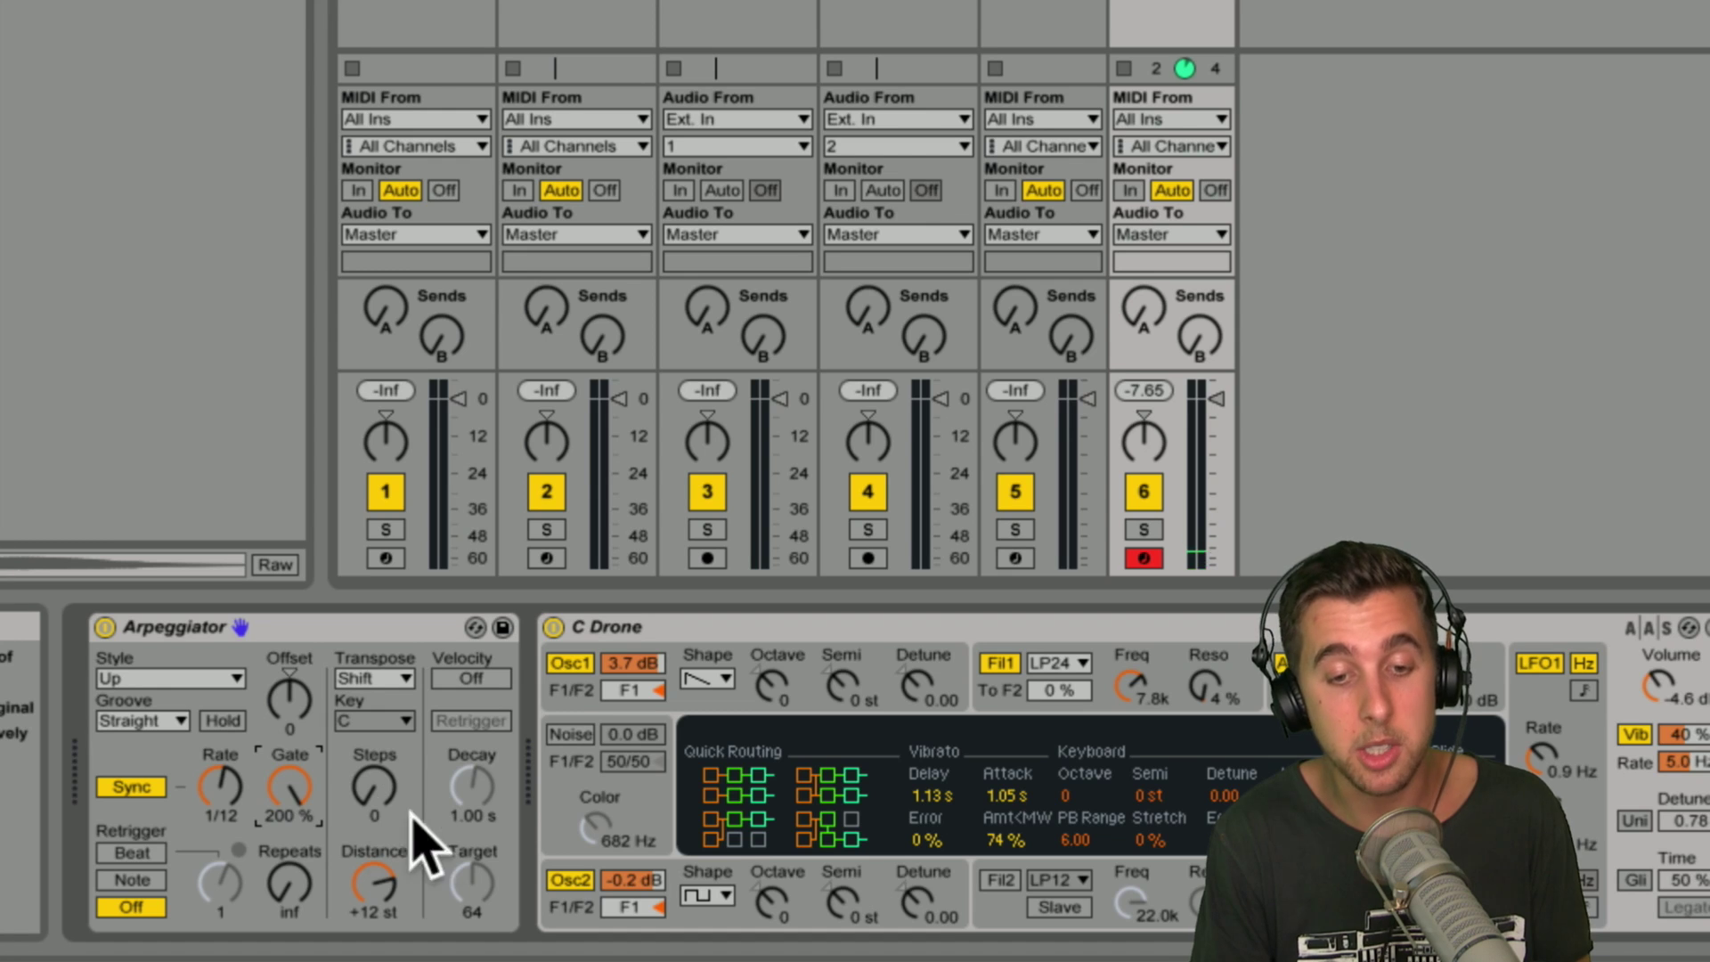
Step: Audition the Arpeggiator's transpose steps at 8 and 2, and settle on 1
{"action": "left_click", "coordinate": [353, 804]}
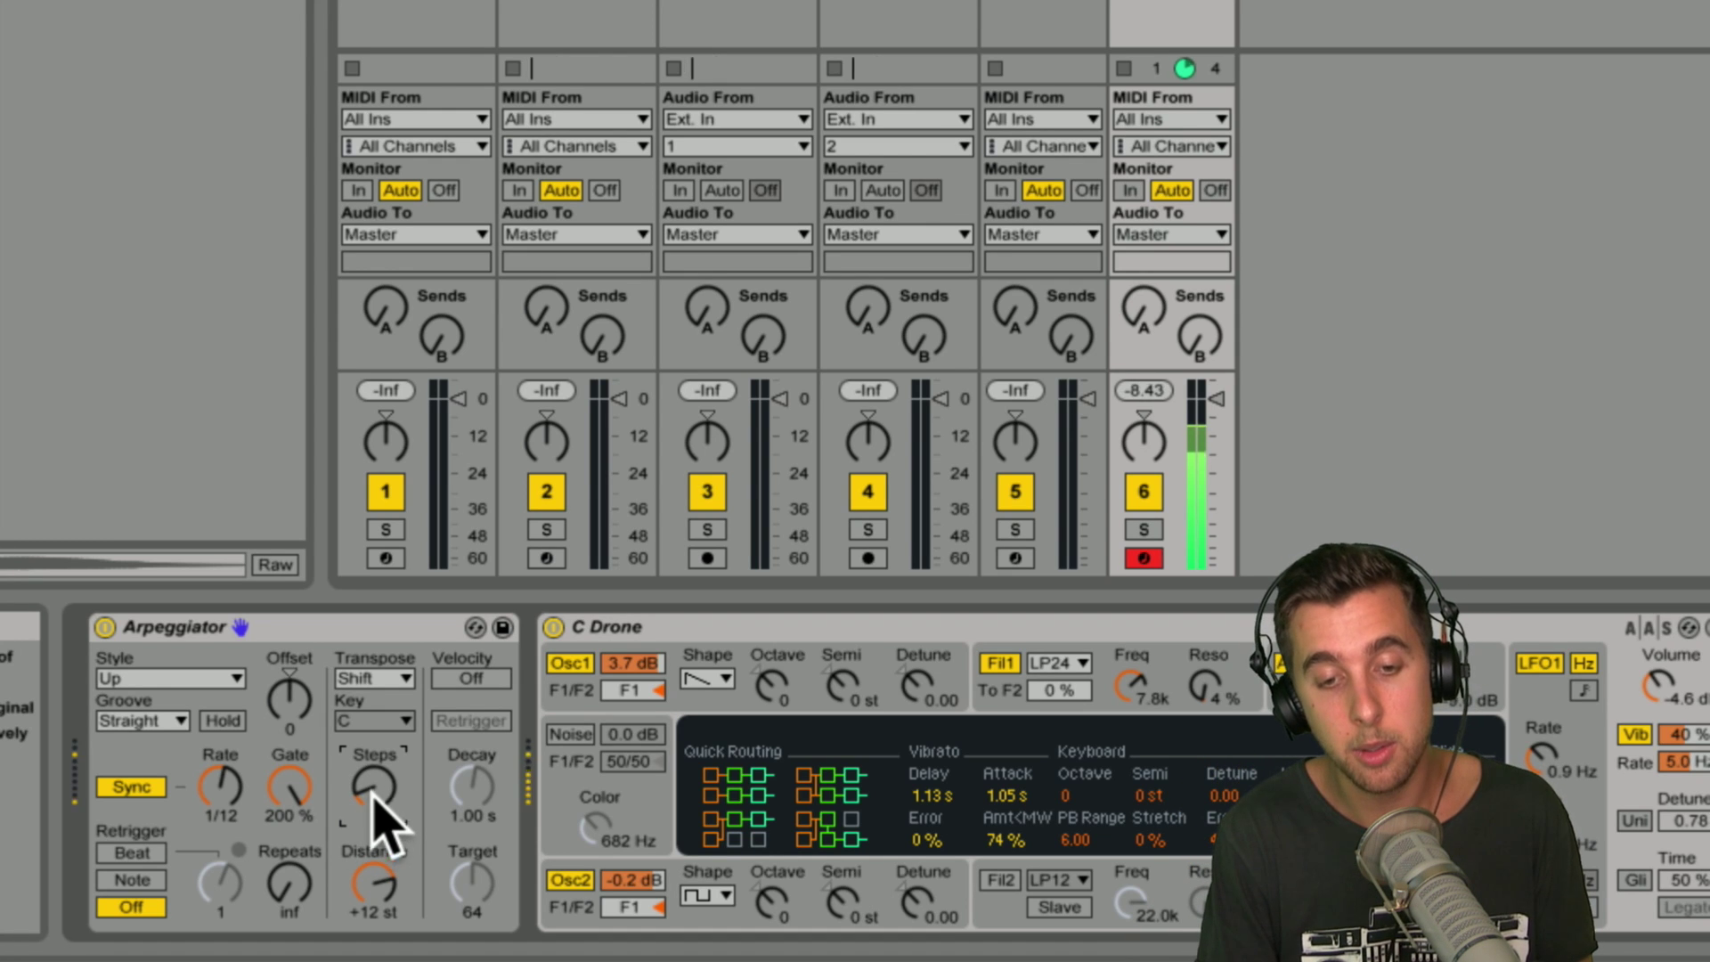
{"action": "left_click_drag", "start_coordinate": [370, 789], "coordinate": [371, 722]}
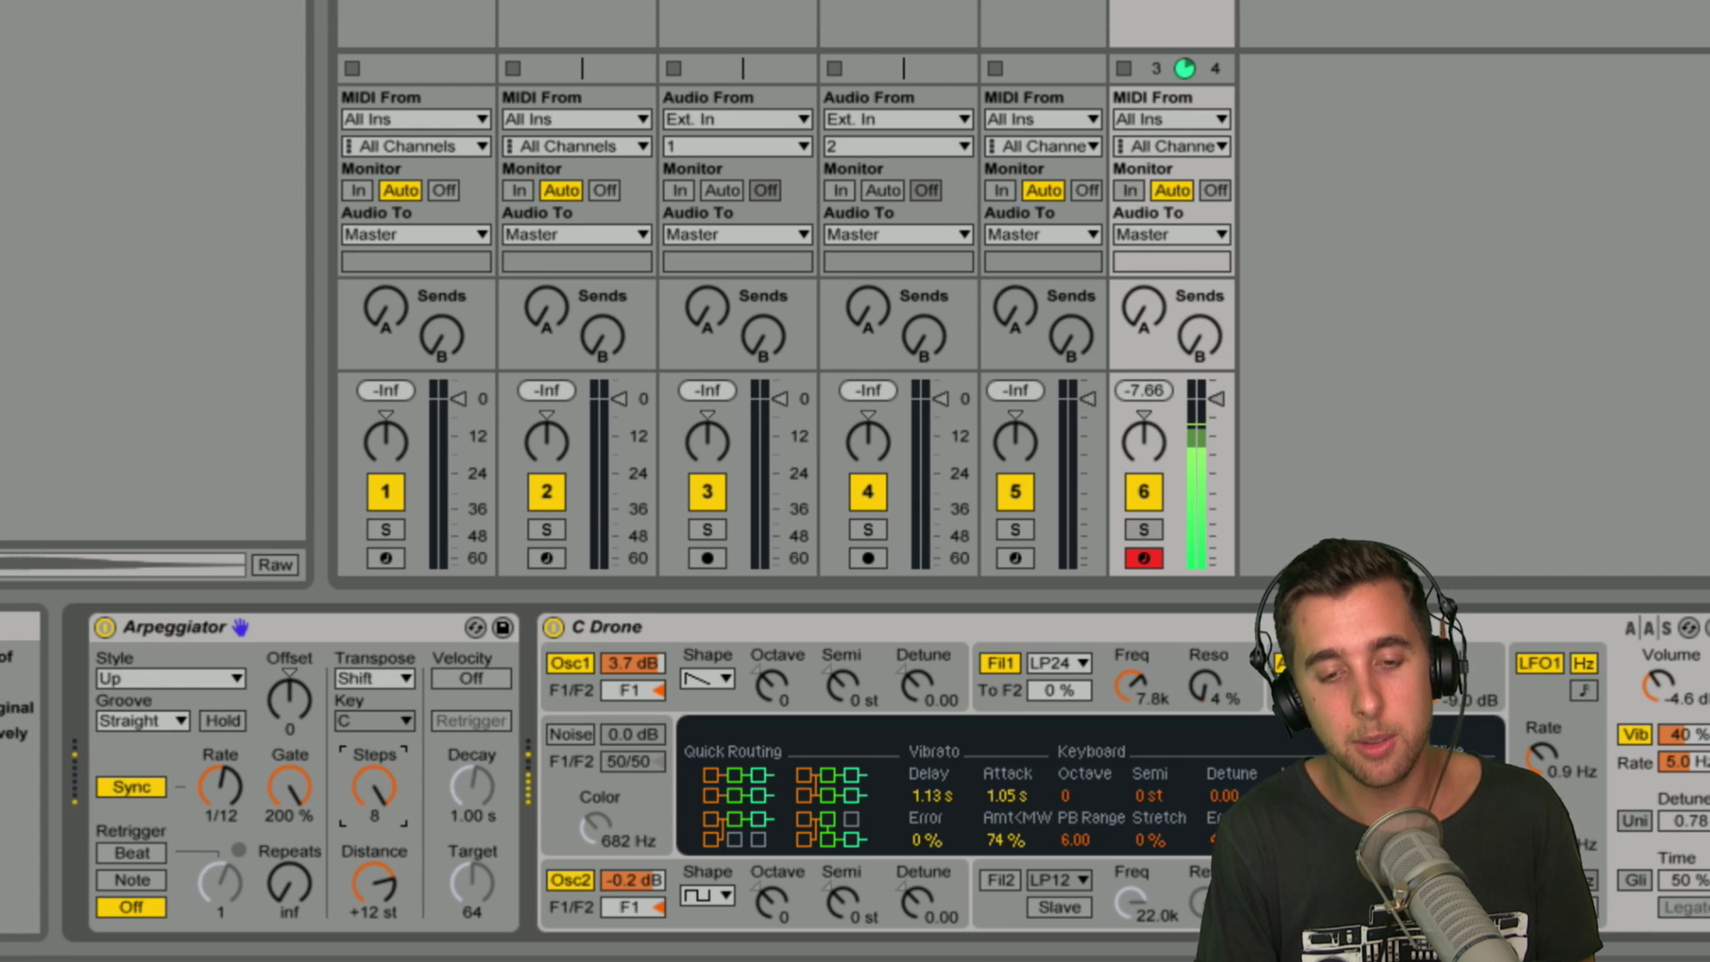
{"action": "left_click_drag", "start_coordinate": [375, 786], "coordinate": [374, 839]}
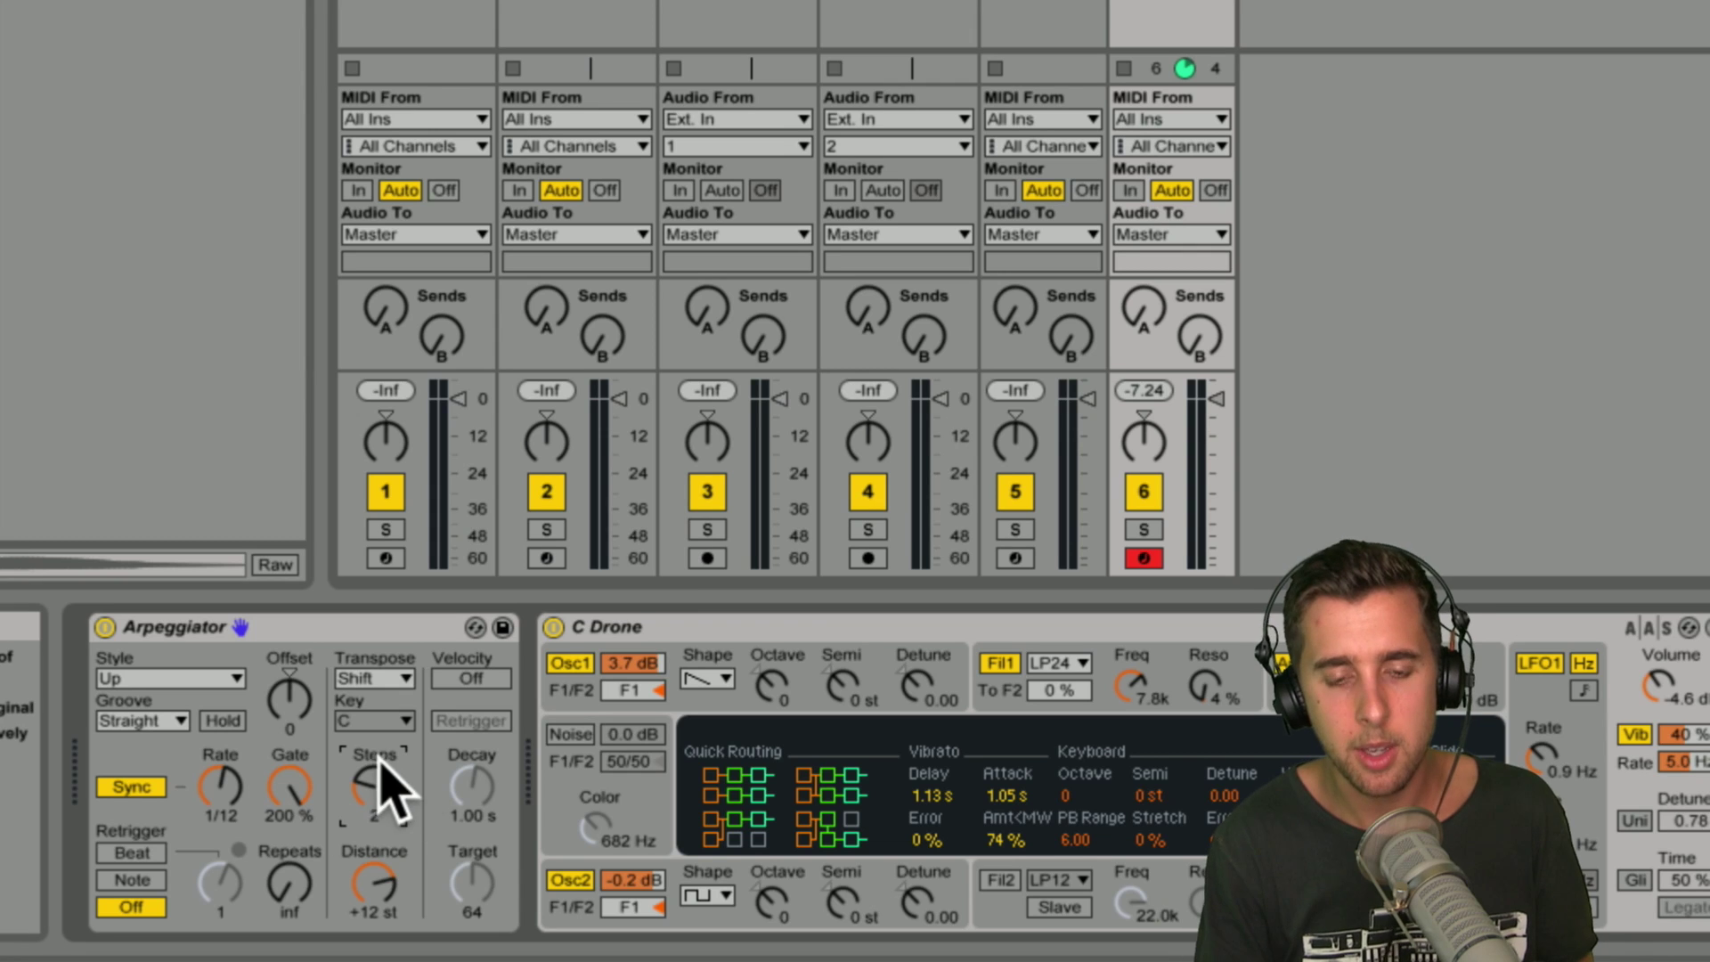
{"action": "left_click_drag", "start_coordinate": [374, 788], "coordinate": [382, 810]}
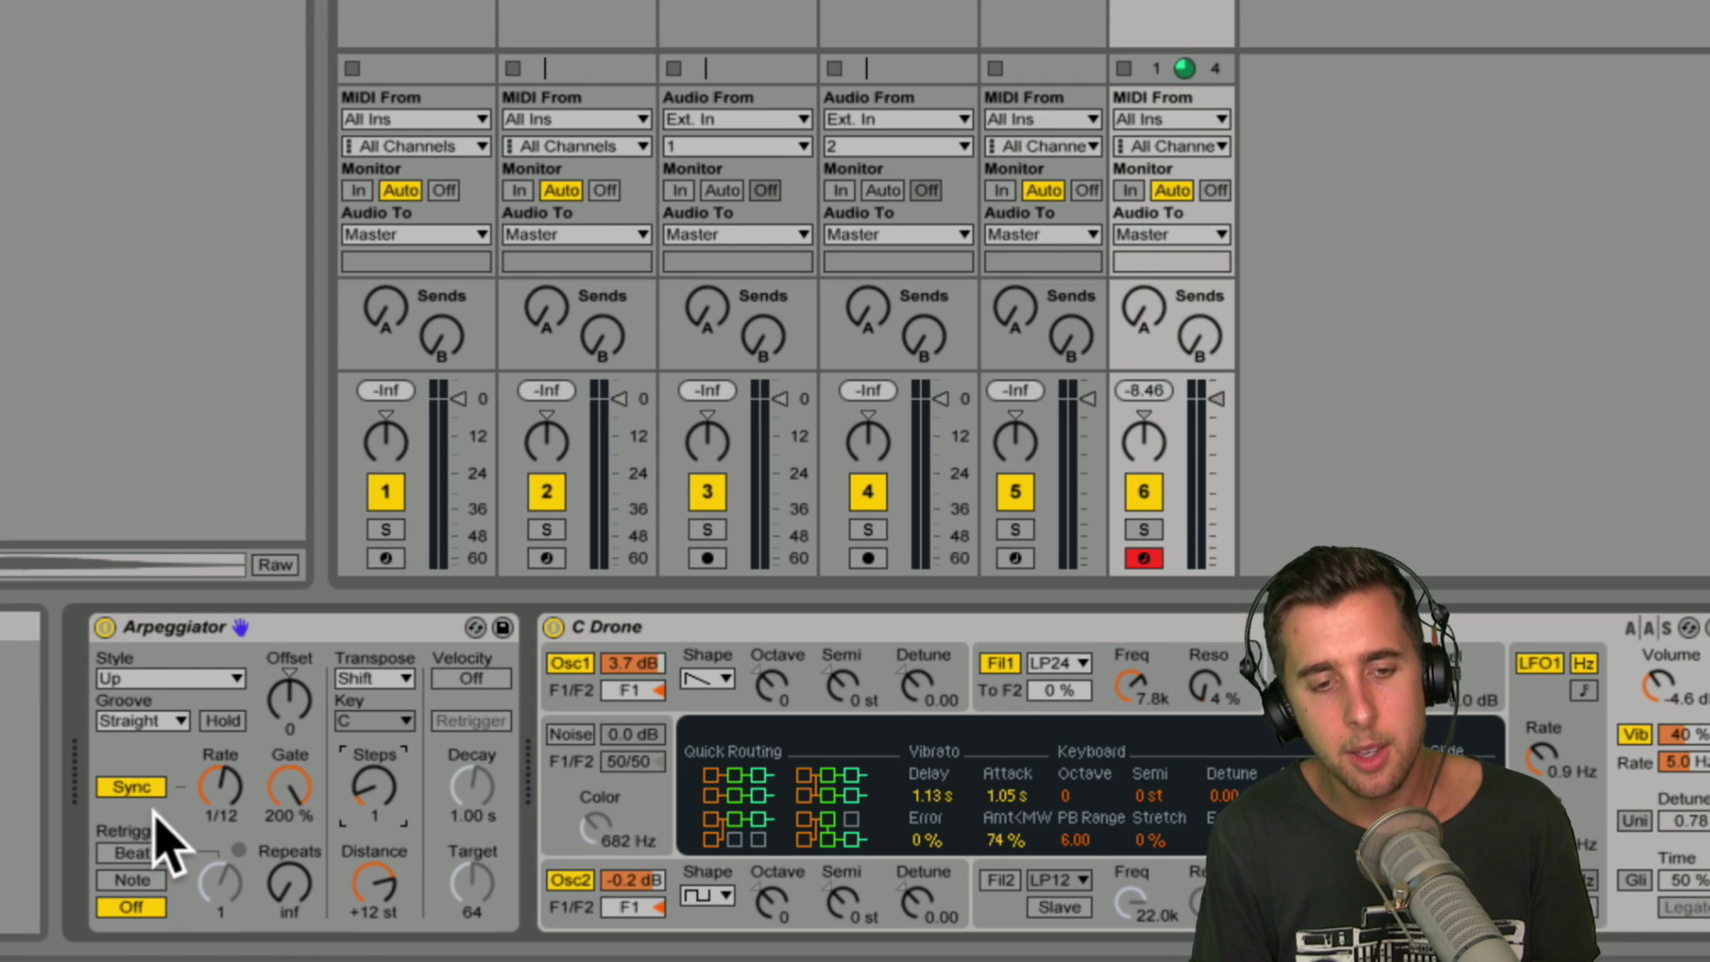
Step: Audition the Arpeggiator's Down and UpDown styles and set the style to DownUp
{"action": "left_click", "coordinate": [148, 678]}
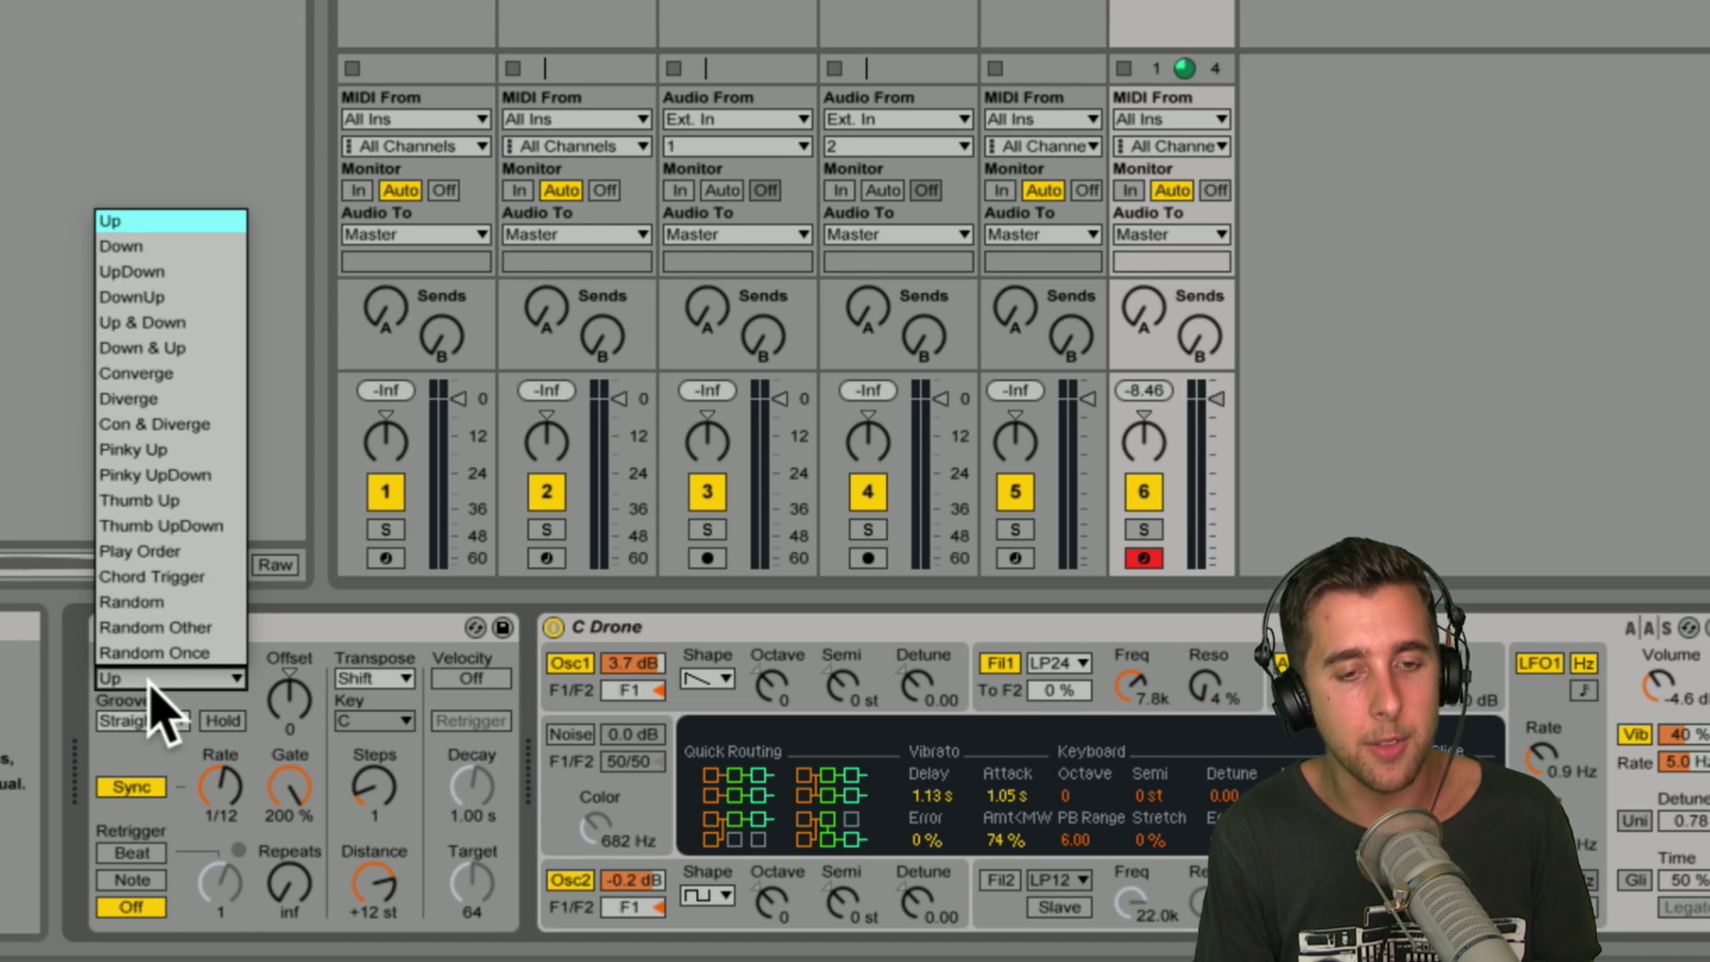
{"action": "left_click", "coordinate": [136, 259]}
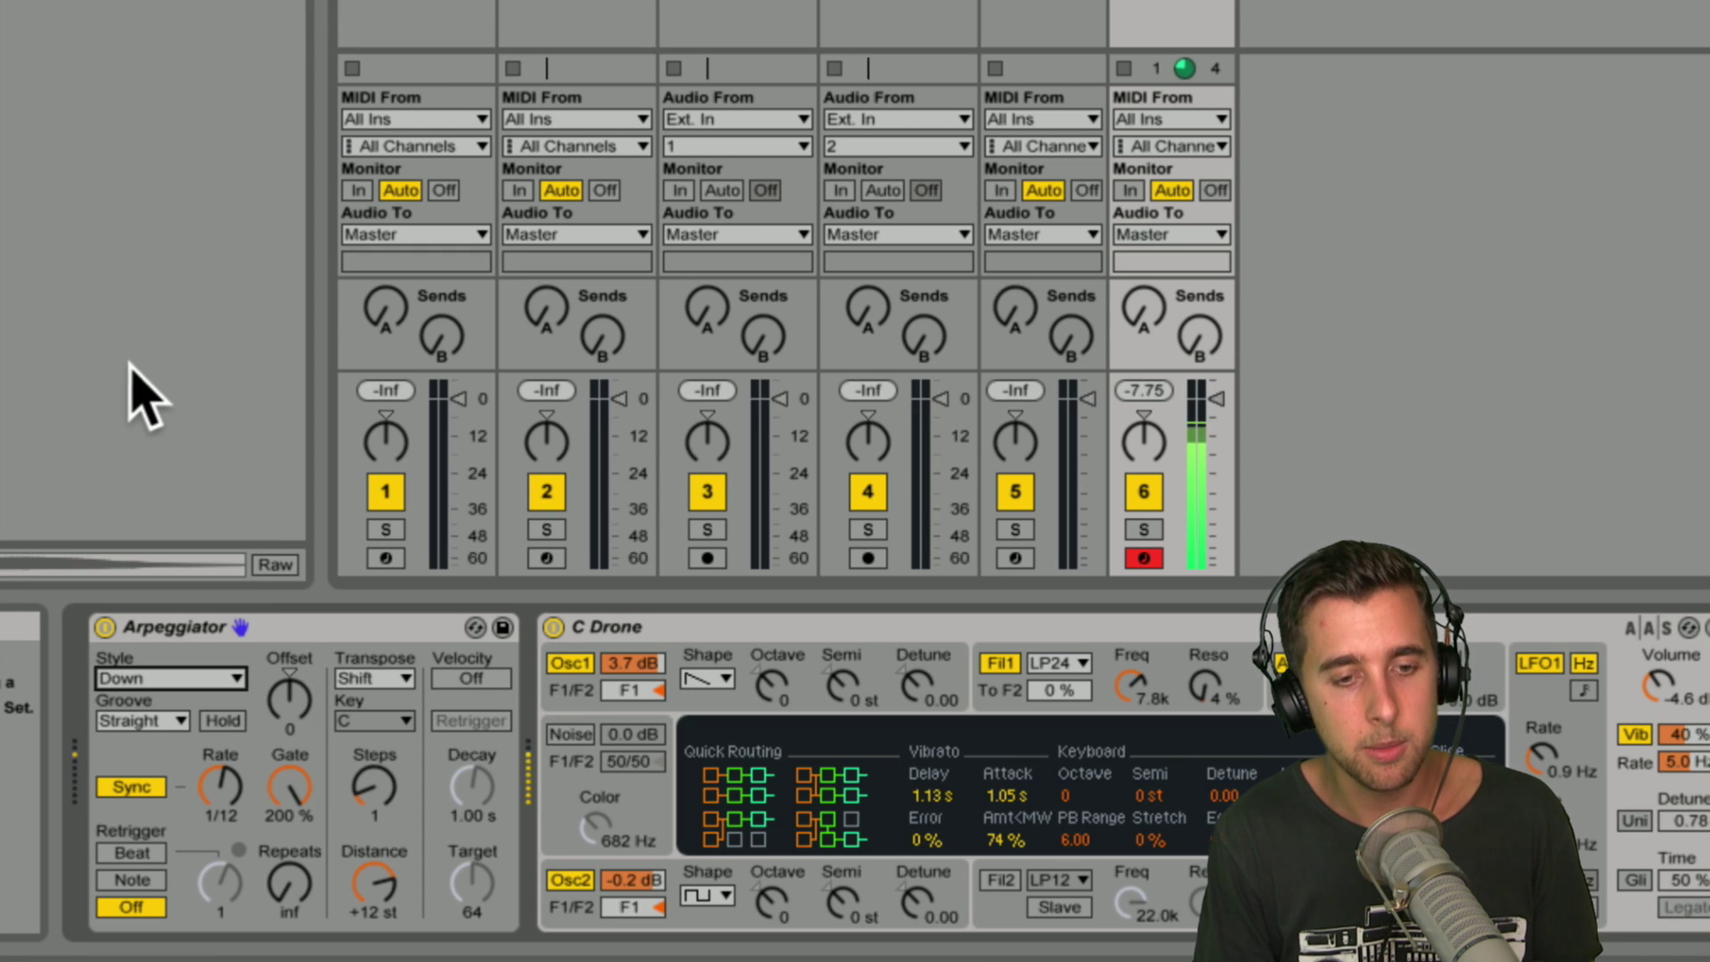
{"action": "left_click", "coordinate": [145, 680]}
{"action": "left_click", "coordinate": [139, 272]}
{"action": "left_click", "coordinate": [181, 682]}
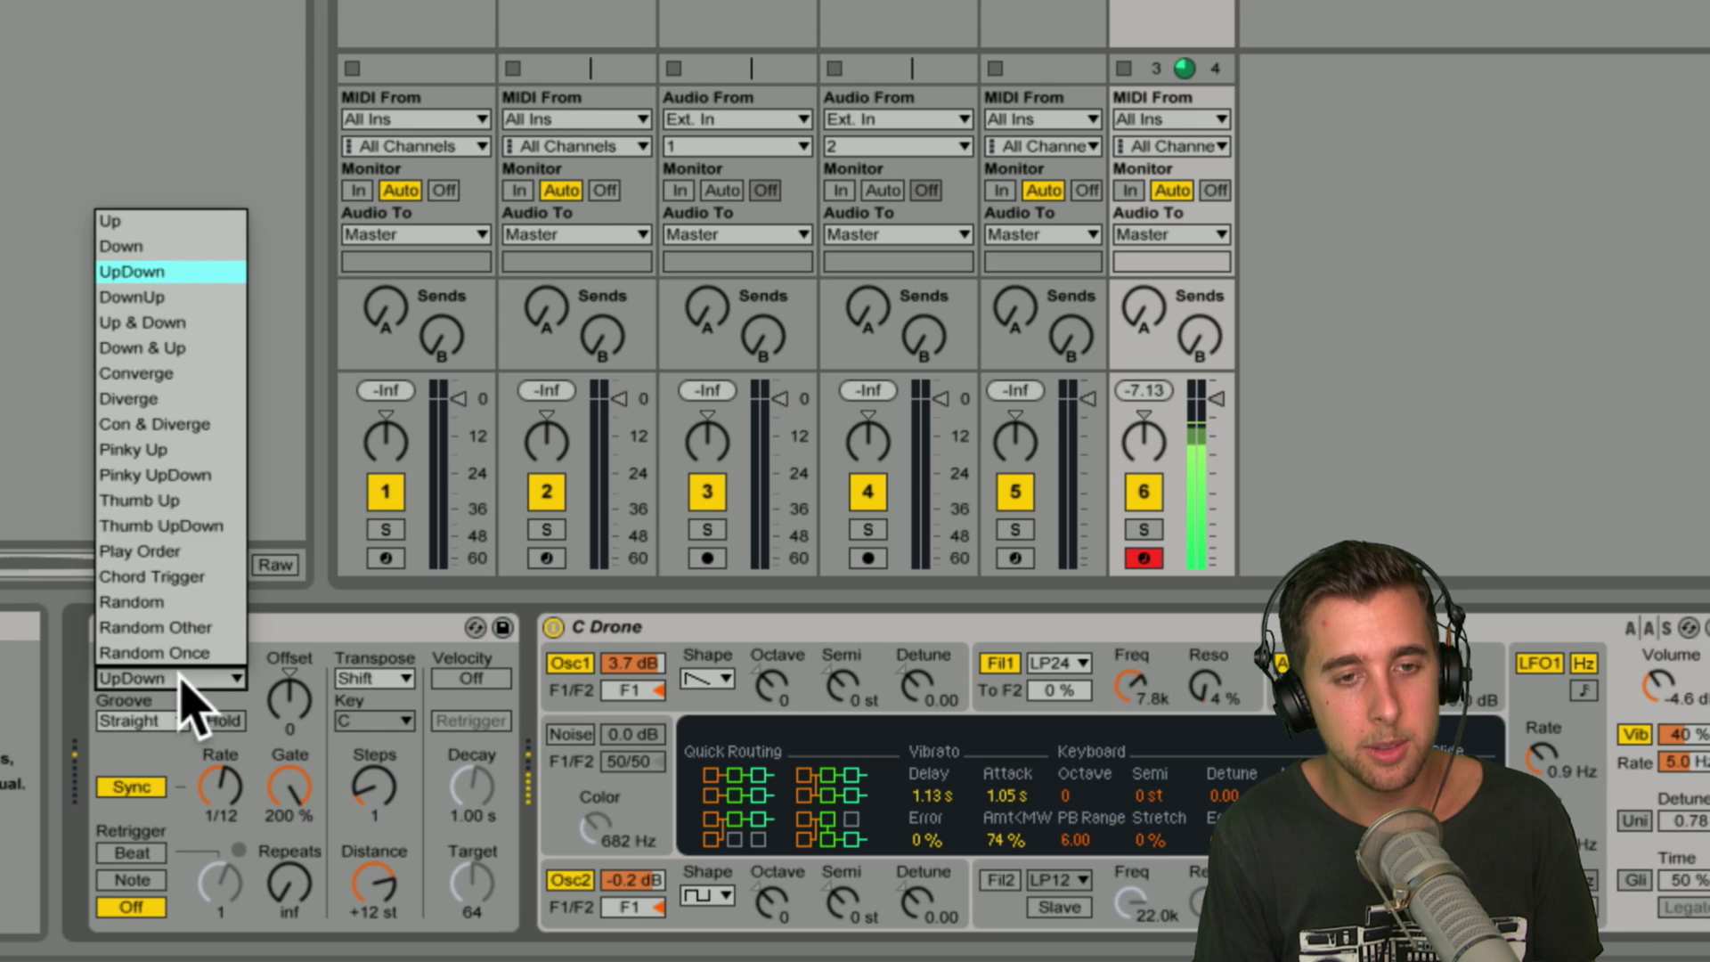
{"action": "left_click", "coordinate": [169, 292]}
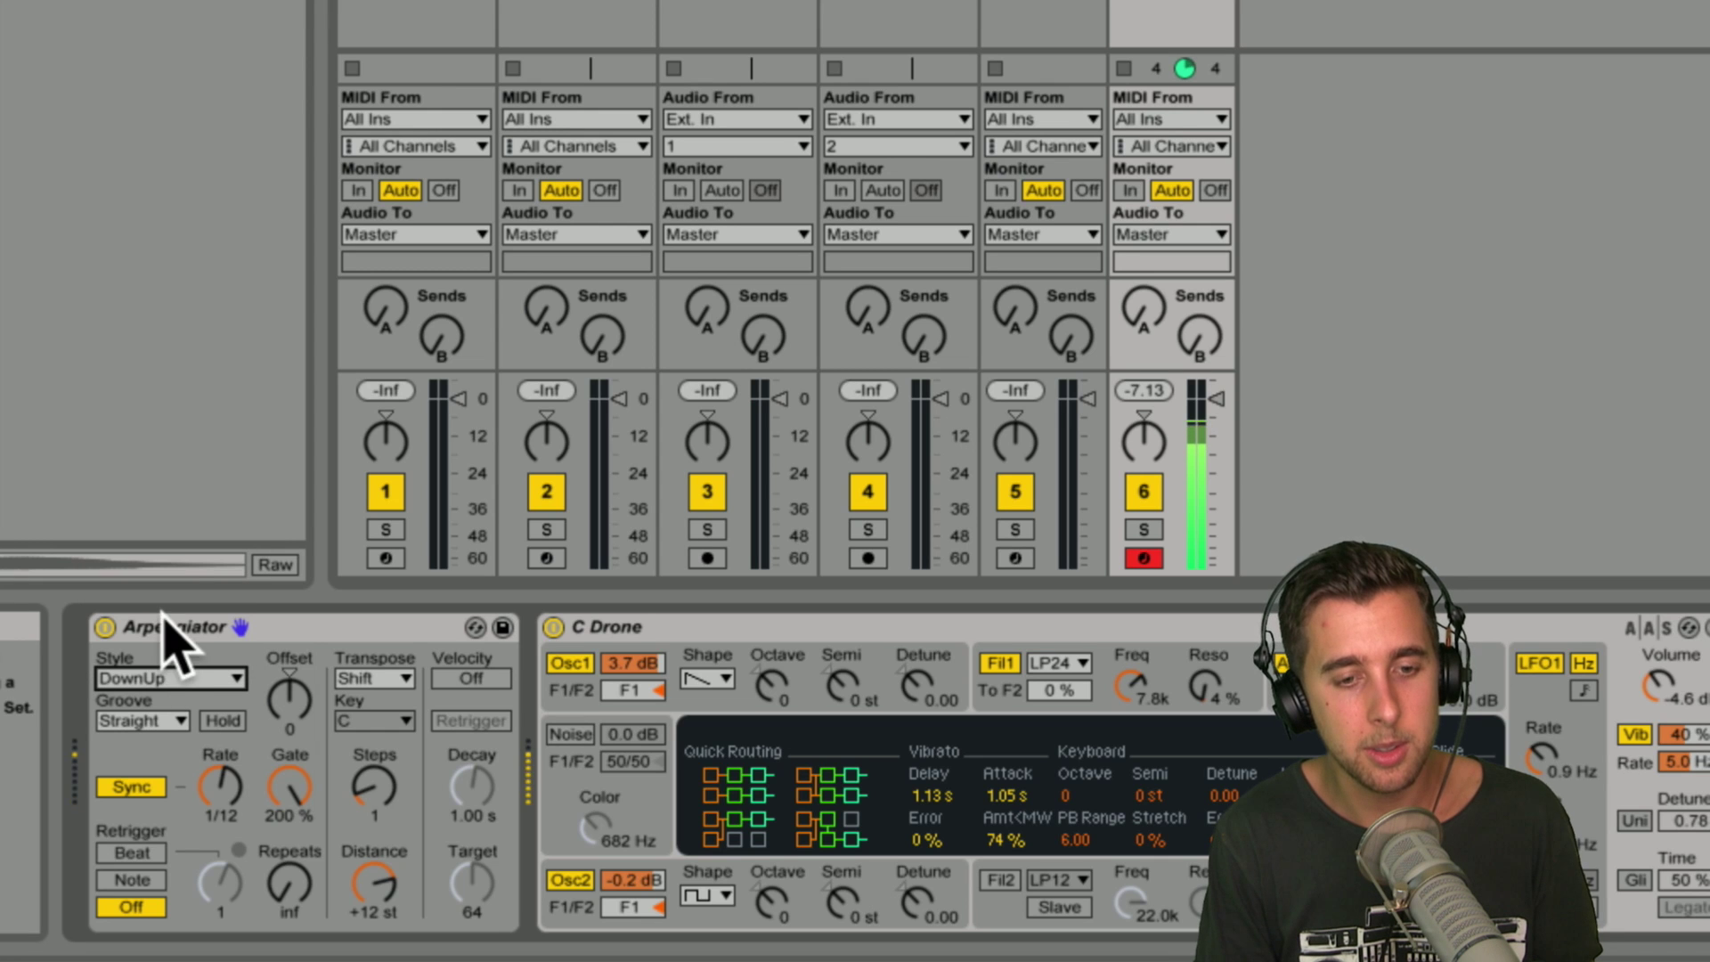
Step: Audition the Arpeggiator's Swing 8 groove and set the groove to Swing 16
{"action": "left_click", "coordinate": [159, 721]}
{"action": "left_click", "coordinate": [161, 777]}
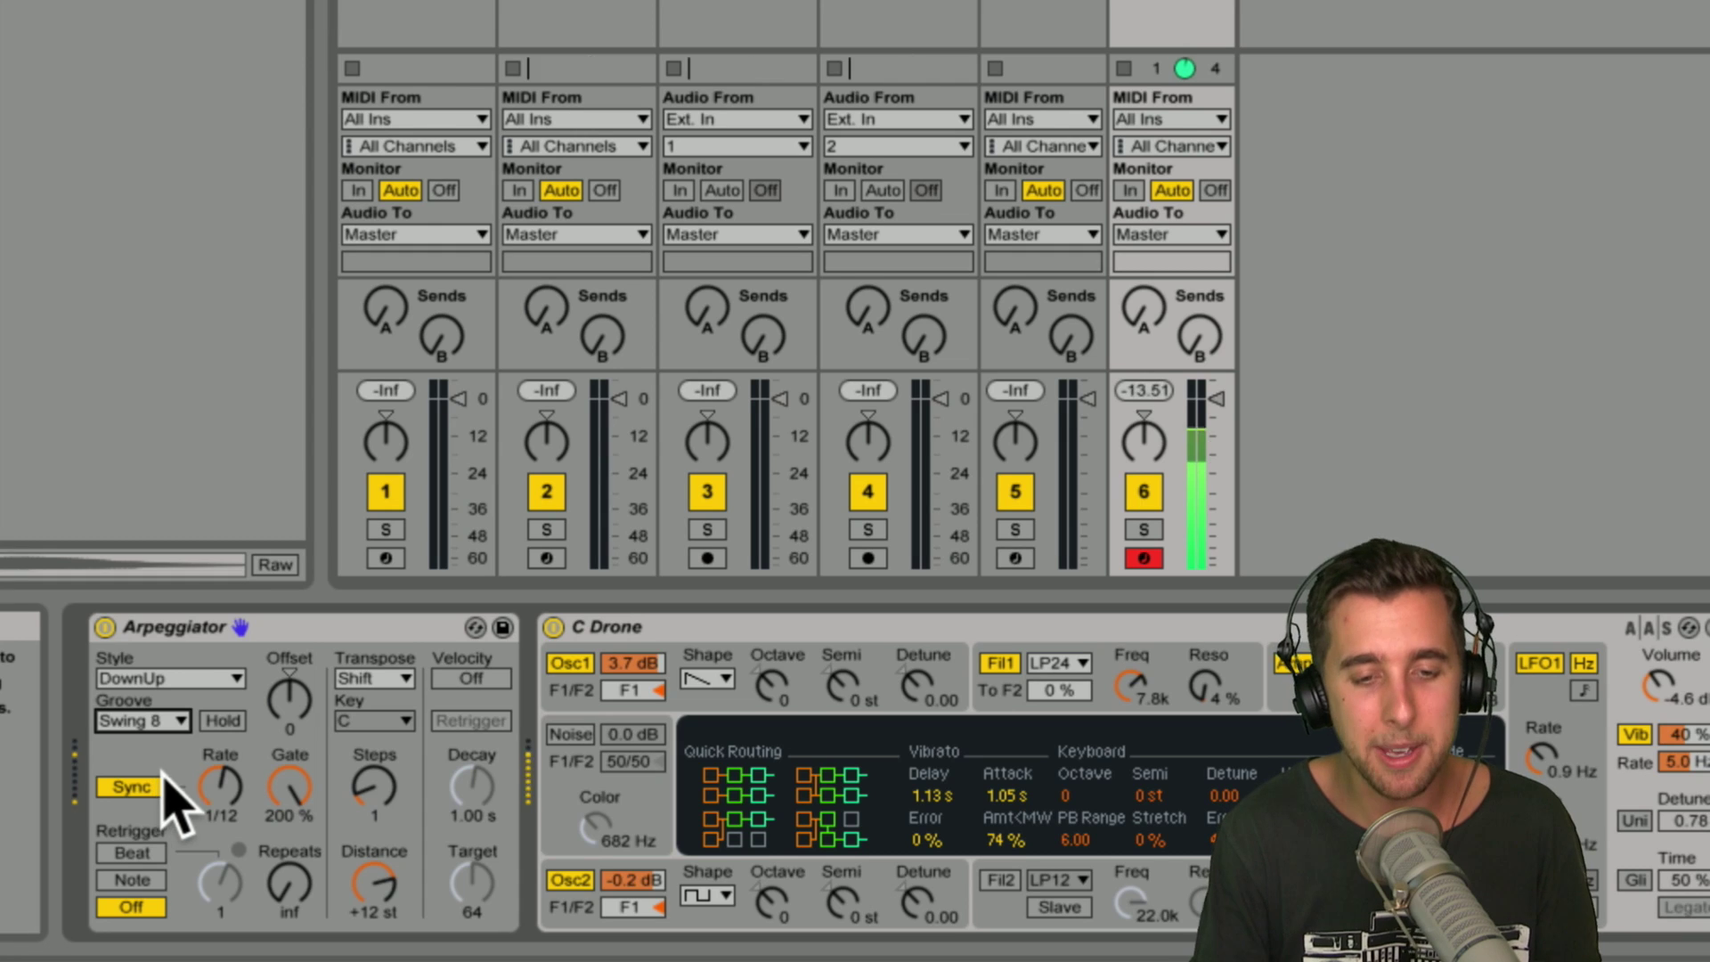
{"action": "left_click", "coordinate": [153, 725]}
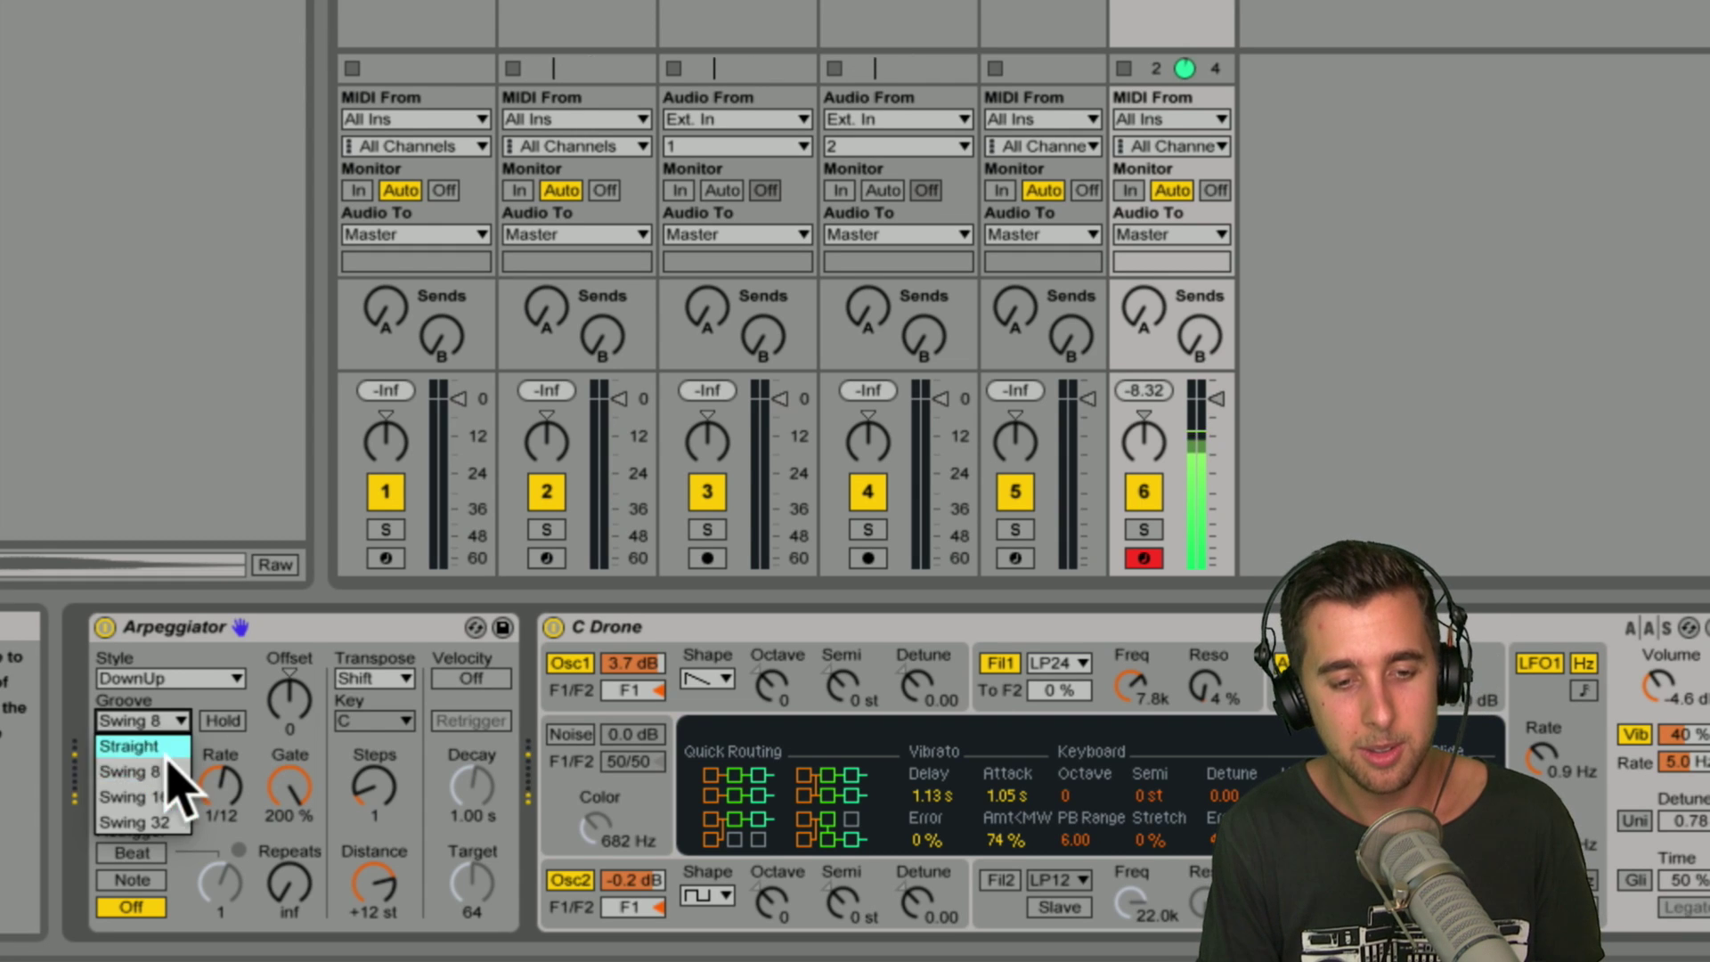
{"action": "left_click", "coordinate": [171, 808]}
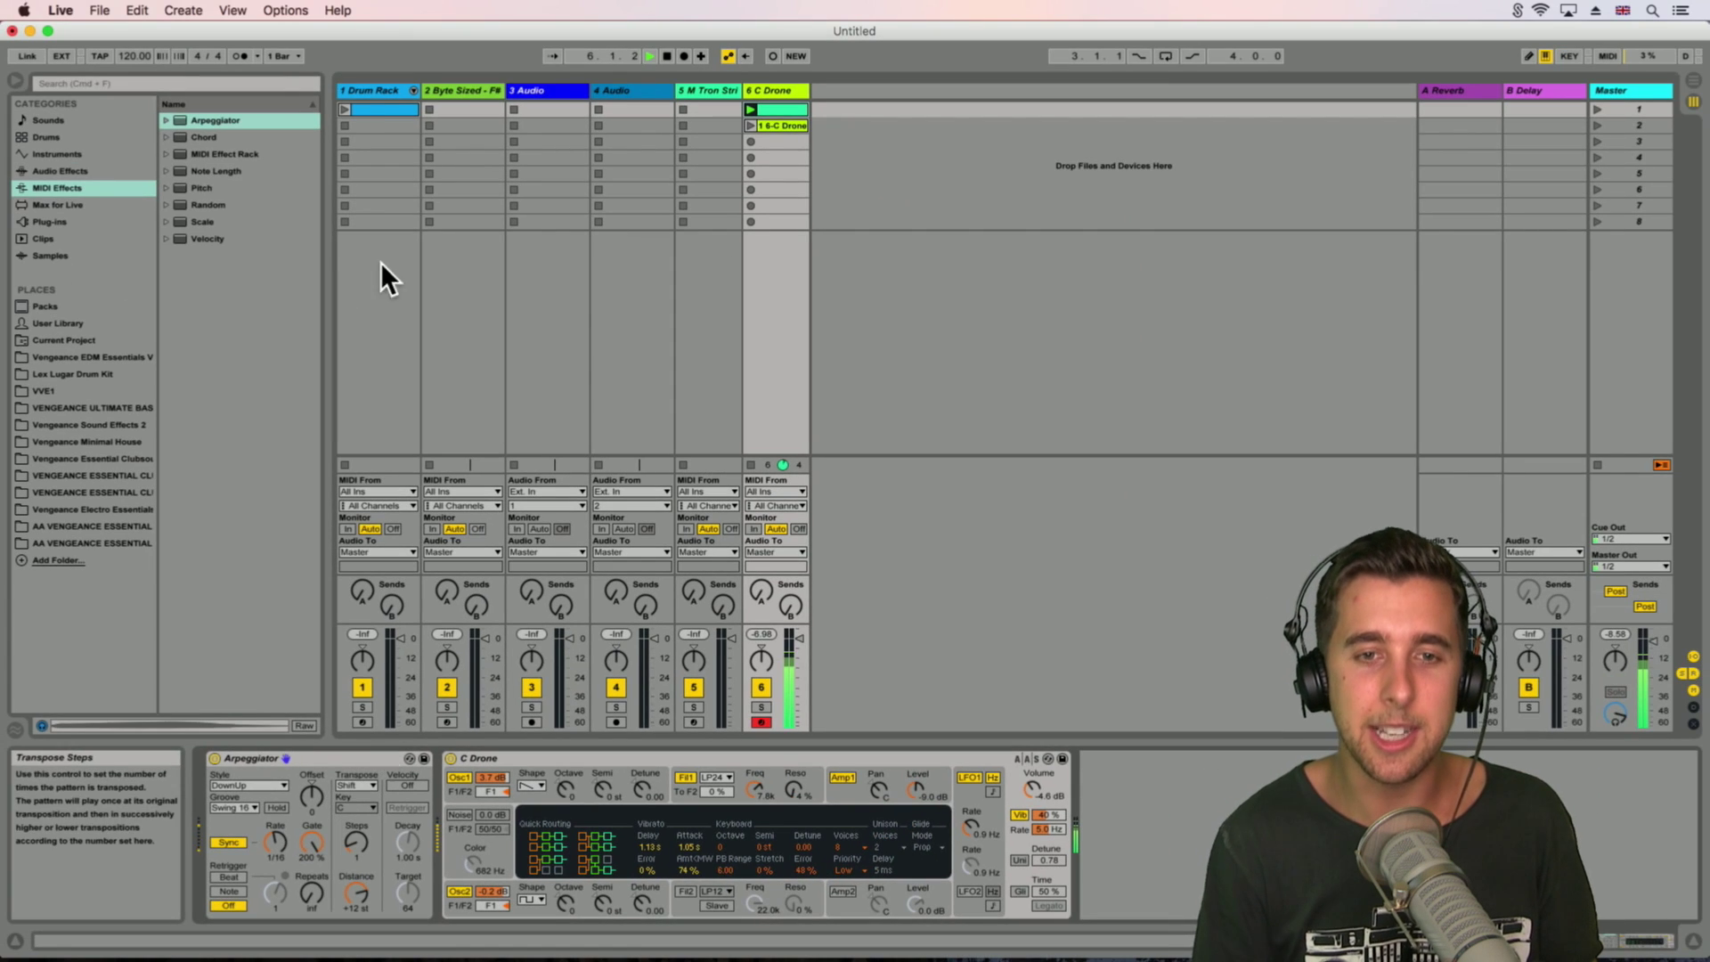
Step: Play the Drum Rack clip alongside the arpeggiated C Drone clip, and bring the C Drone track's devices back into view
{"action": "left_click", "coordinate": [345, 110]}
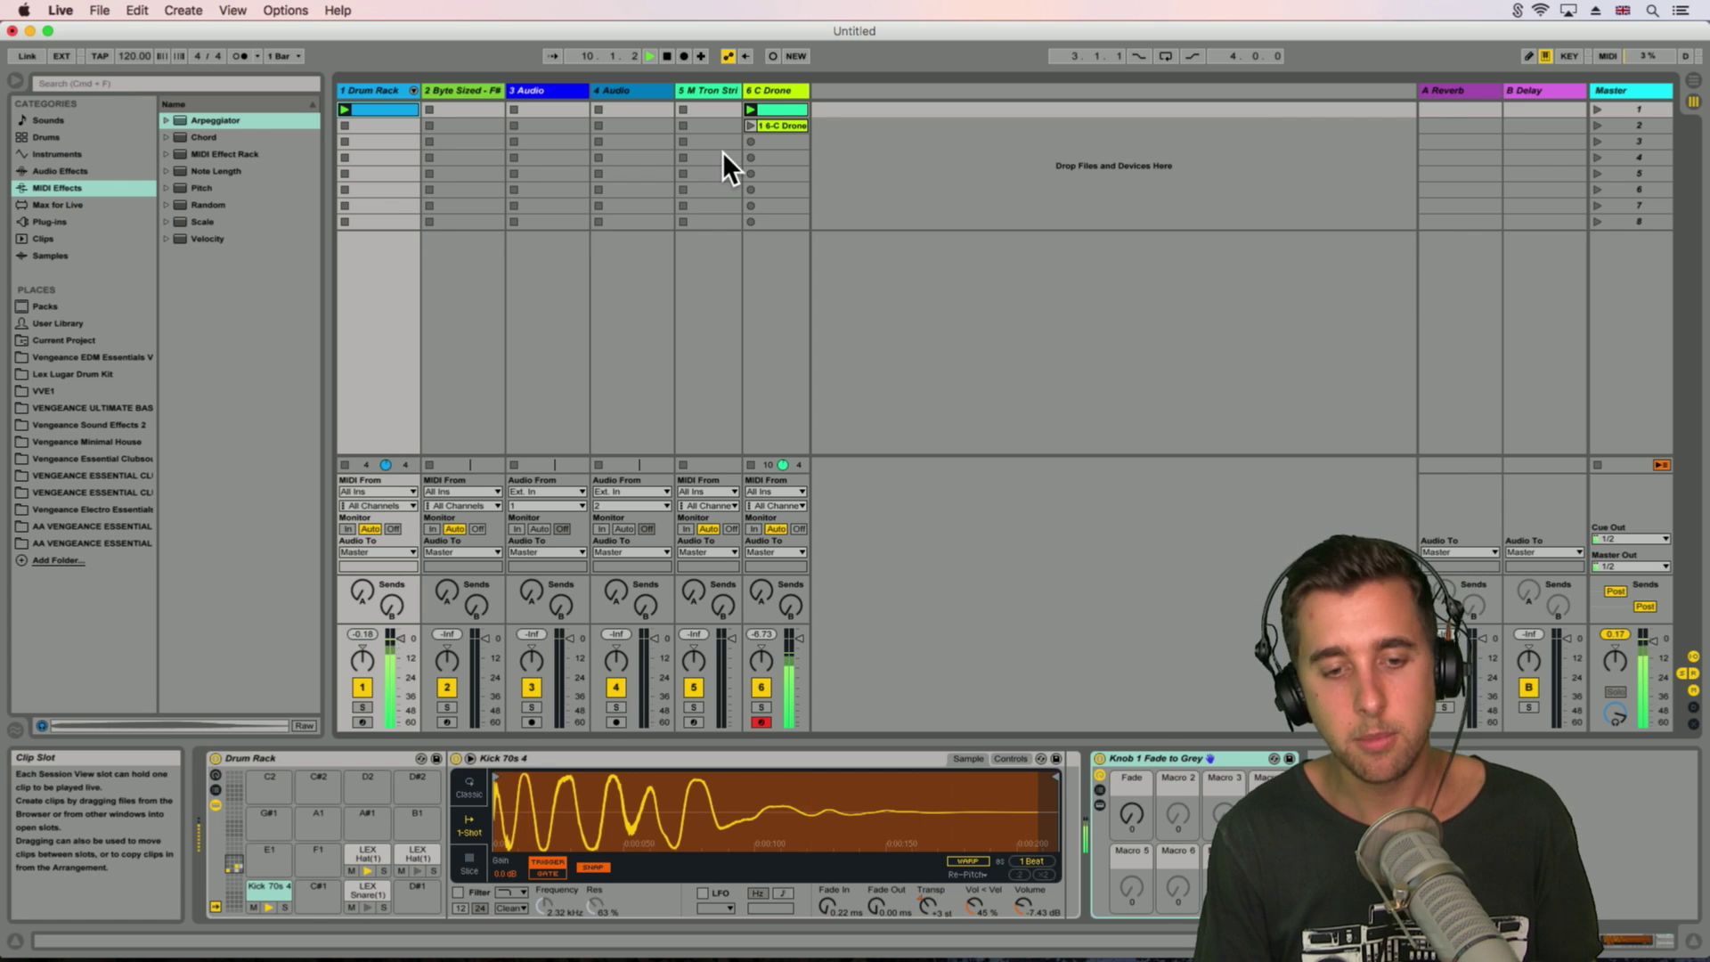
{"action": "key", "text": "space"}
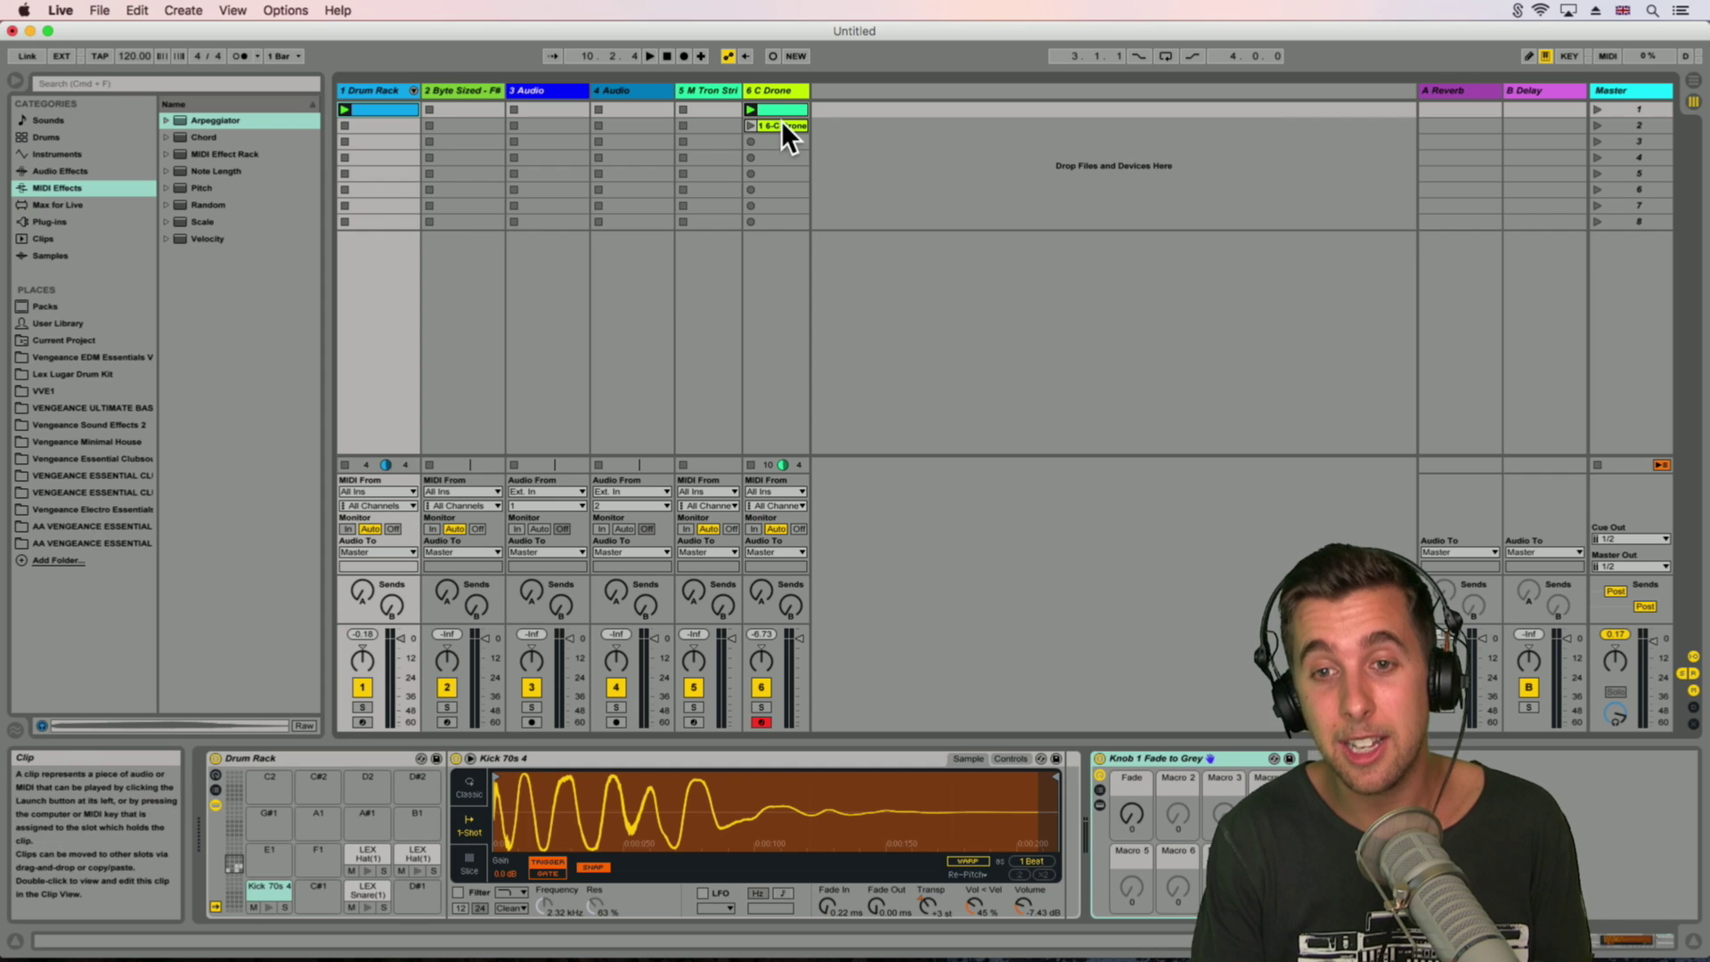
{"action": "left_click", "coordinate": [766, 90]}
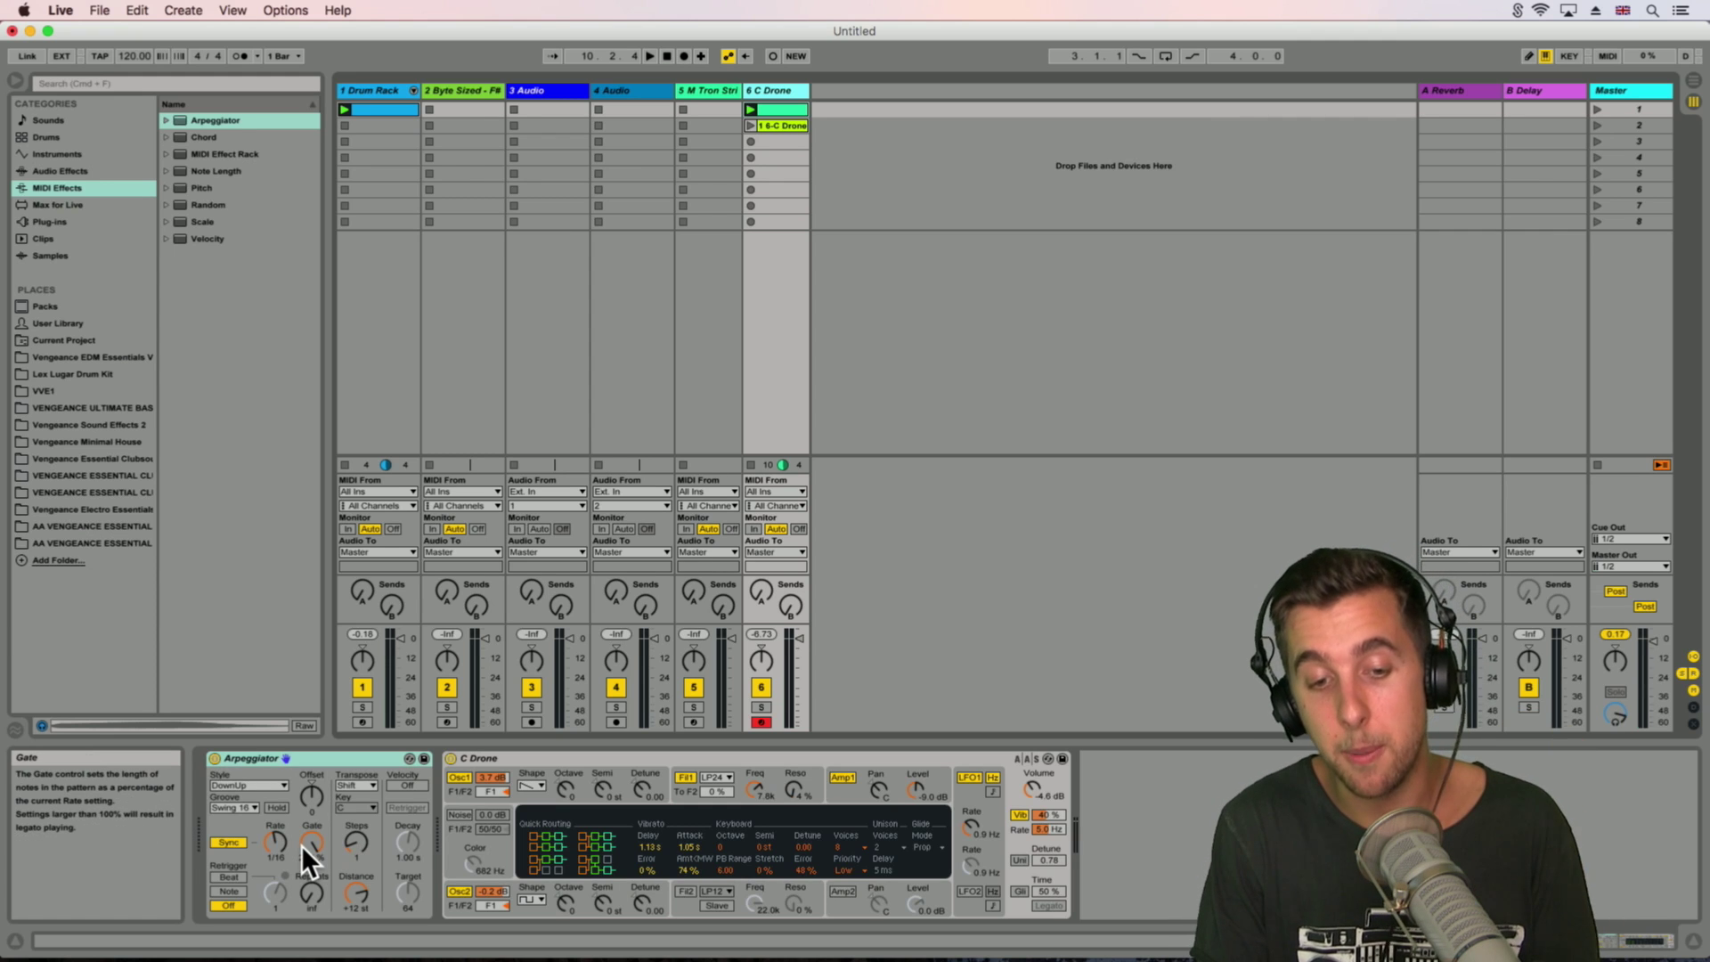
{"action": "key", "text": "space"}
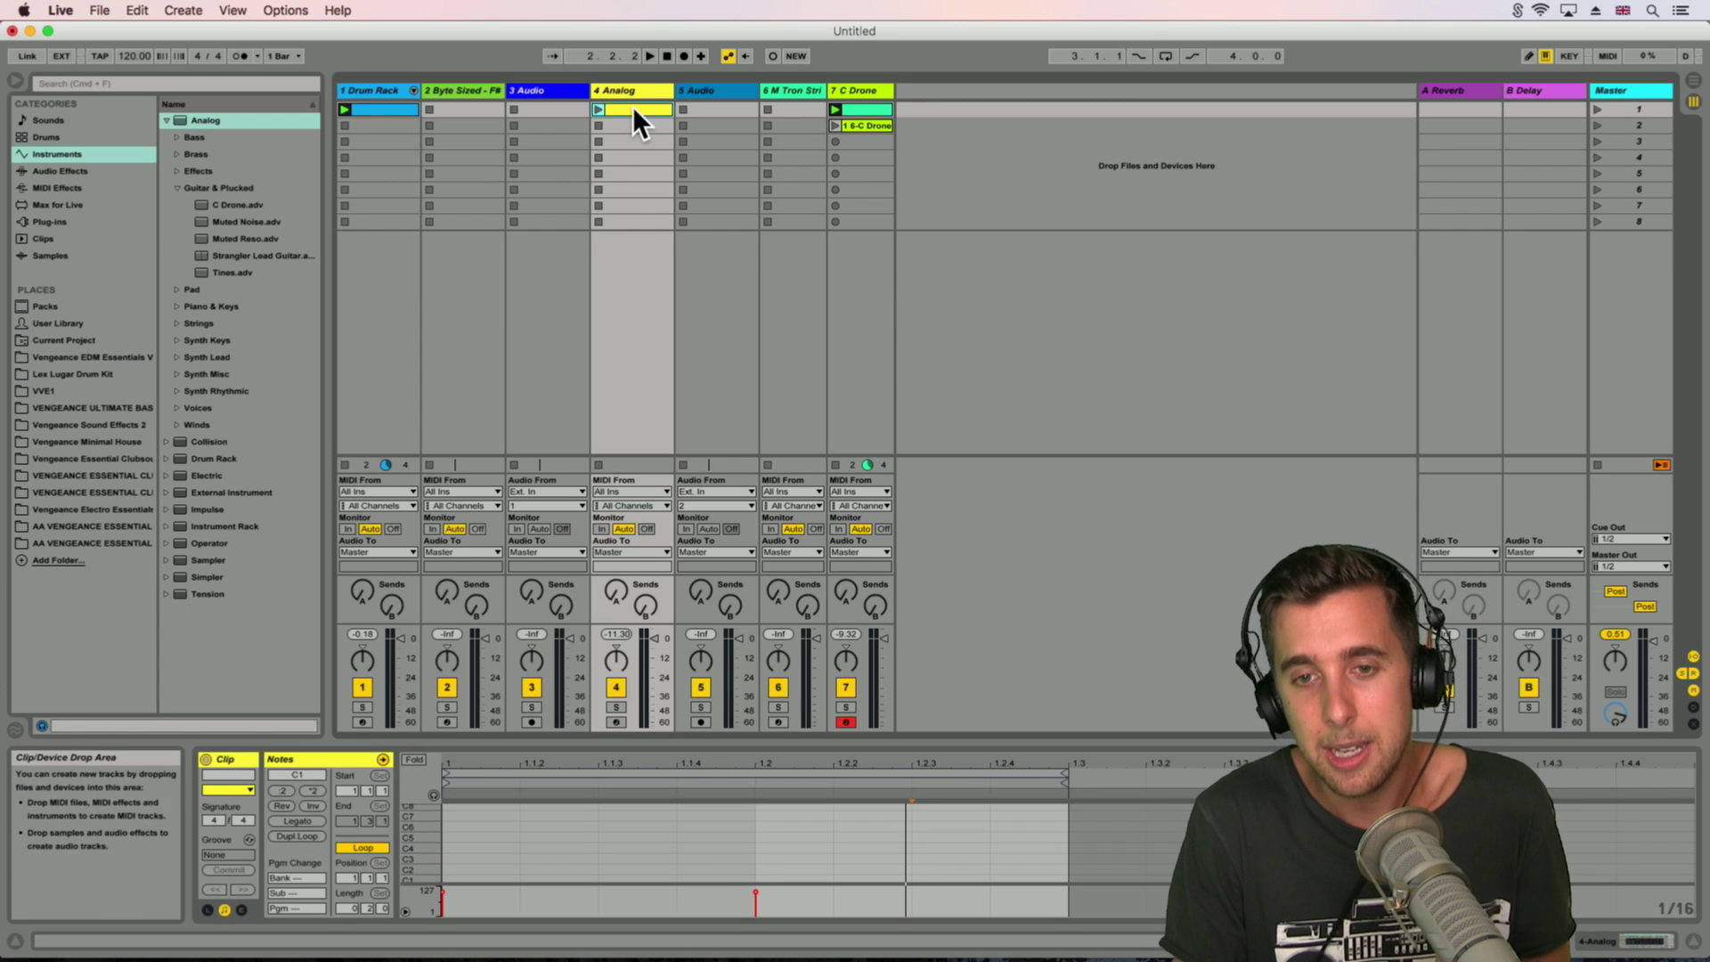
Step: Enlarge the Analog clip's note editor, play the clip with its track briefly soloed, and deactivate the Analog track
{"action": "left_click_drag", "start_coordinate": [726, 737], "coordinate": [710, 563]}
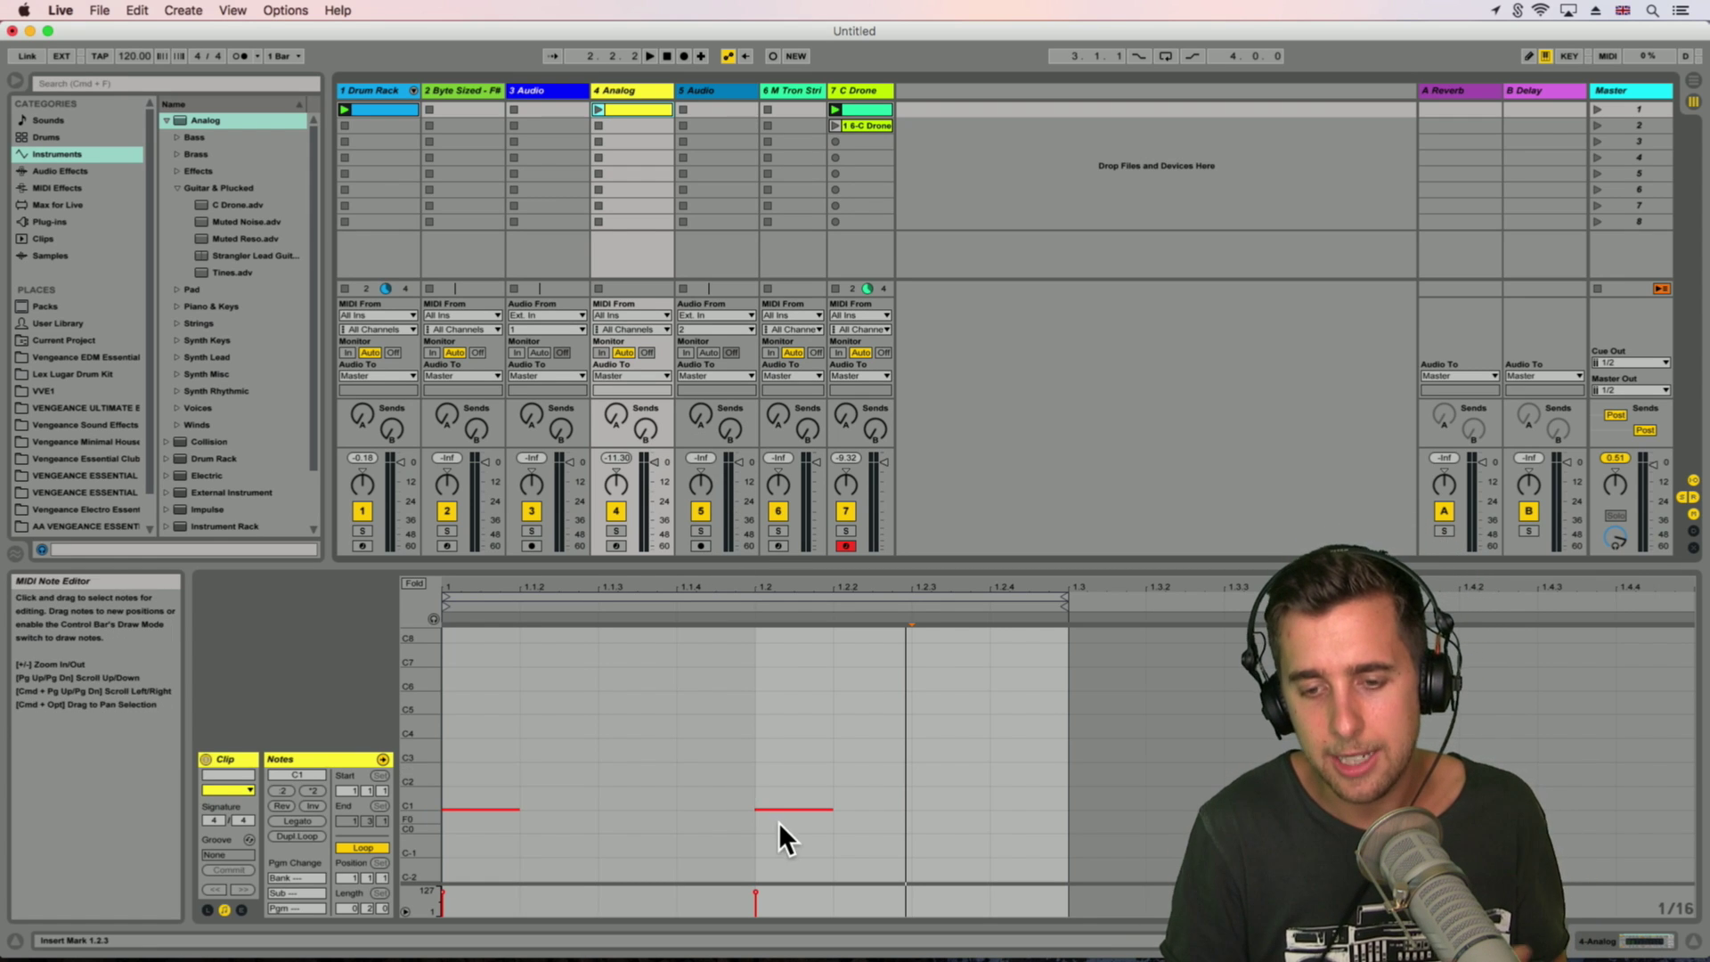
{"action": "left_click", "coordinate": [597, 108]}
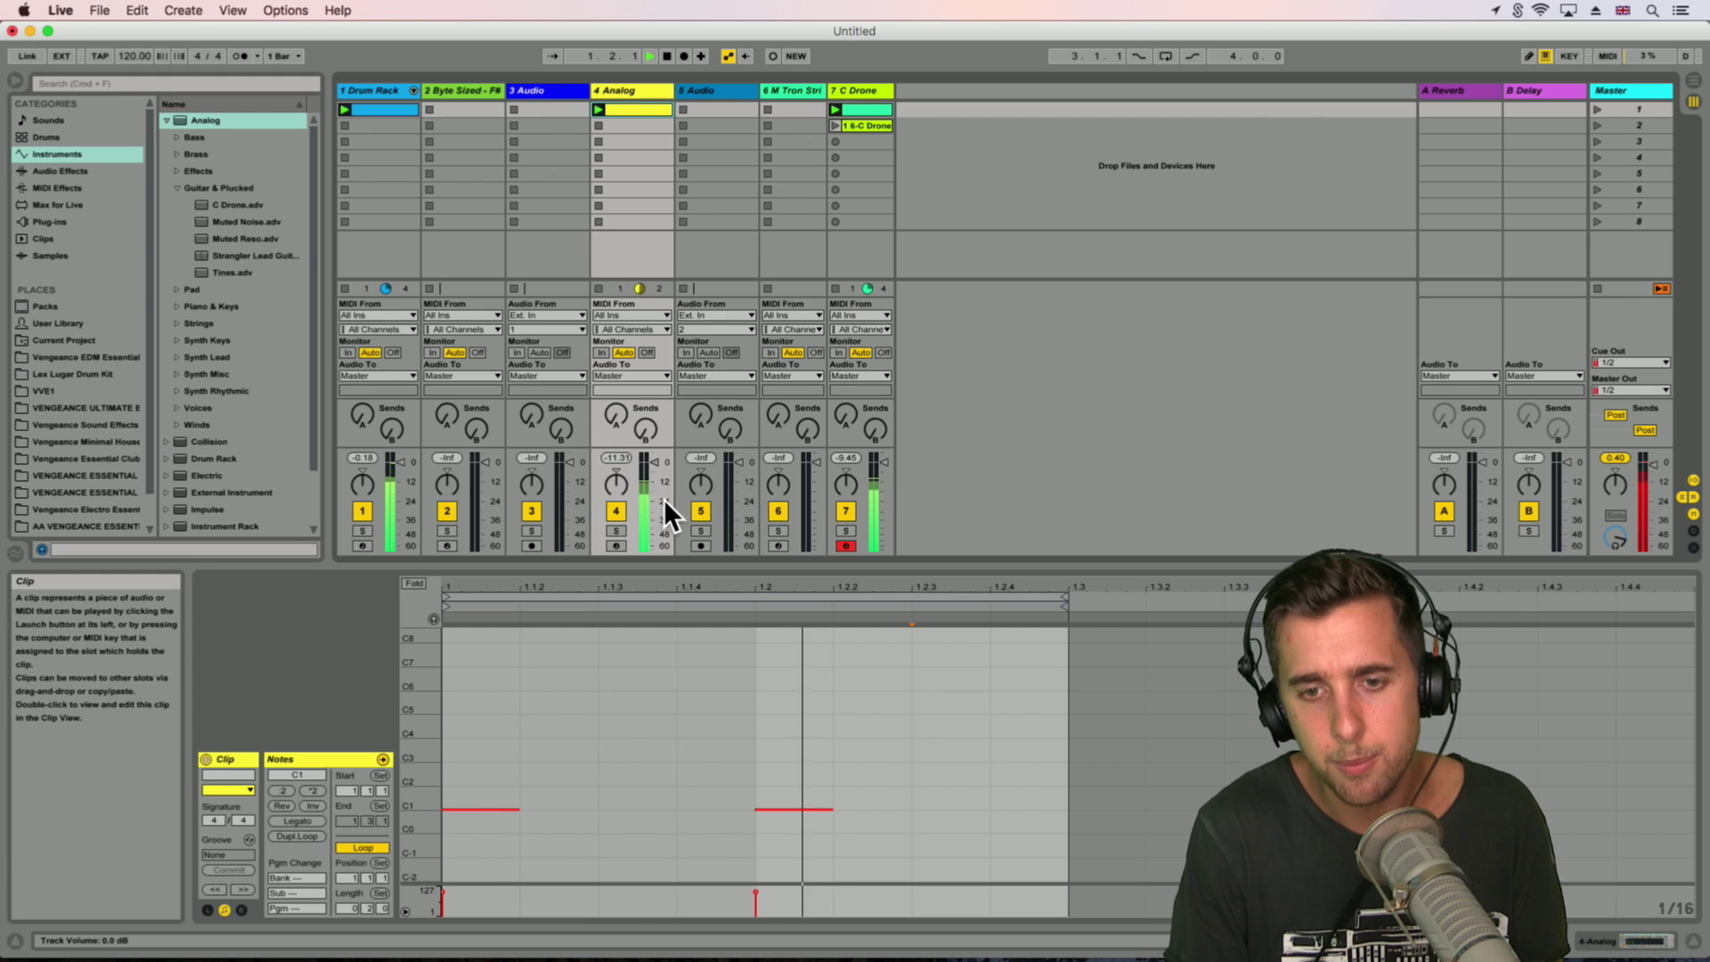
{"action": "left_click", "coordinate": [616, 532]}
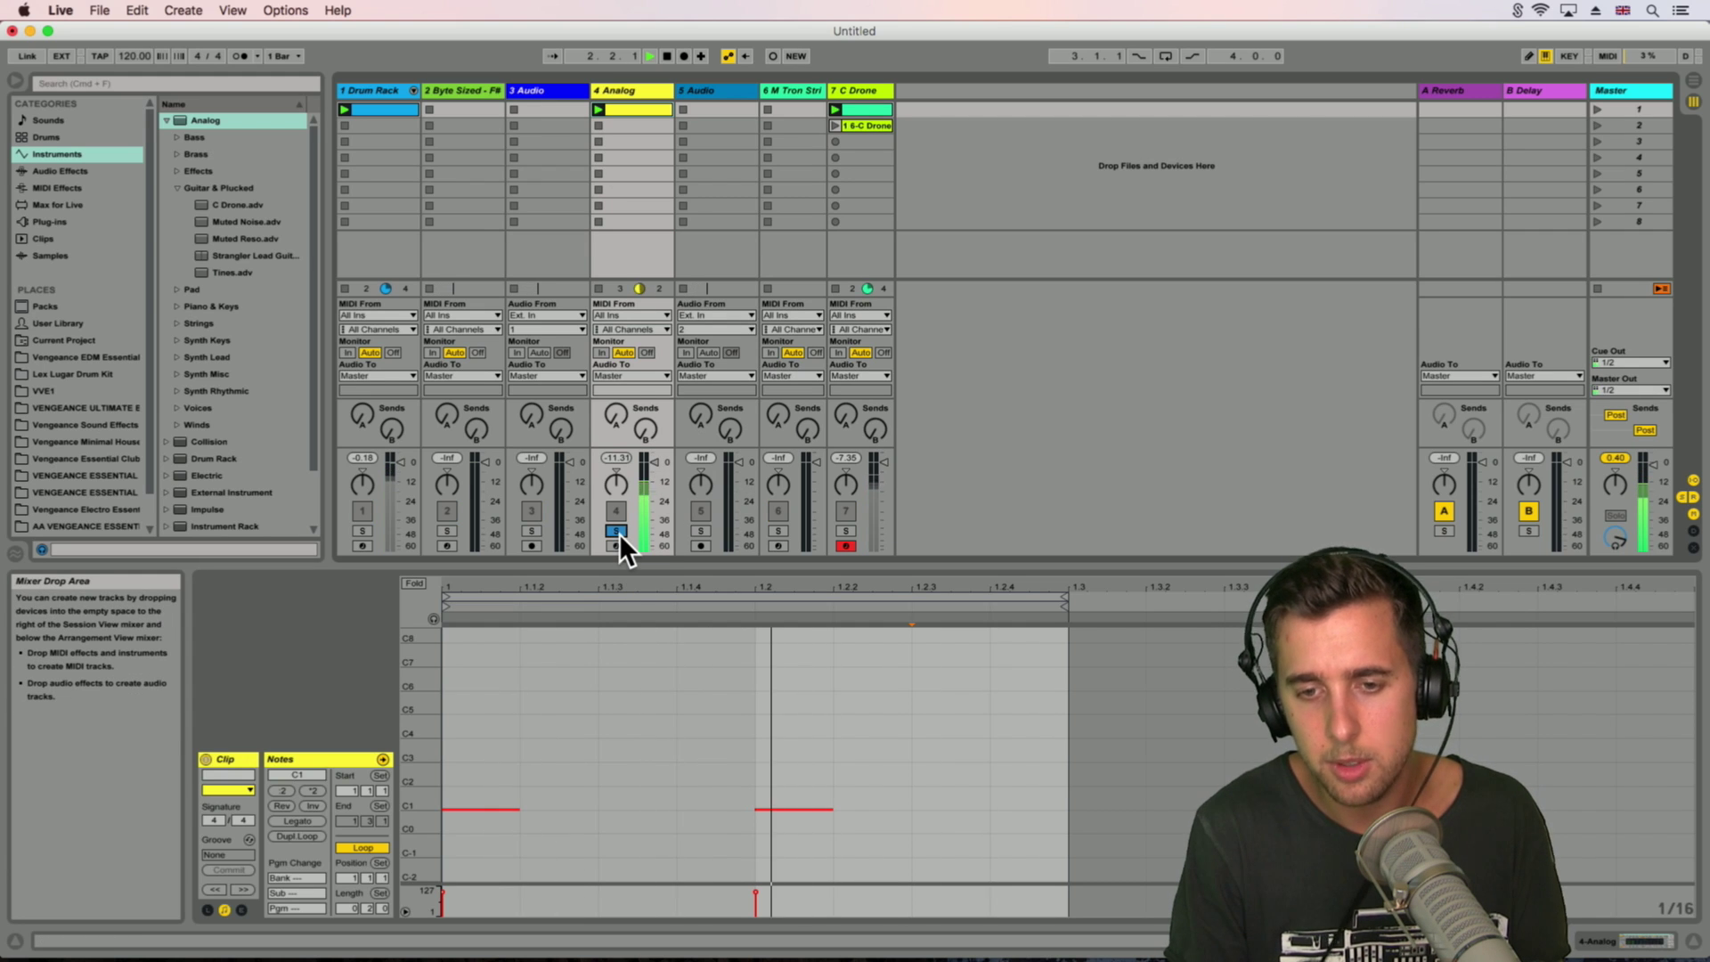
{"action": "left_click", "coordinate": [618, 532]}
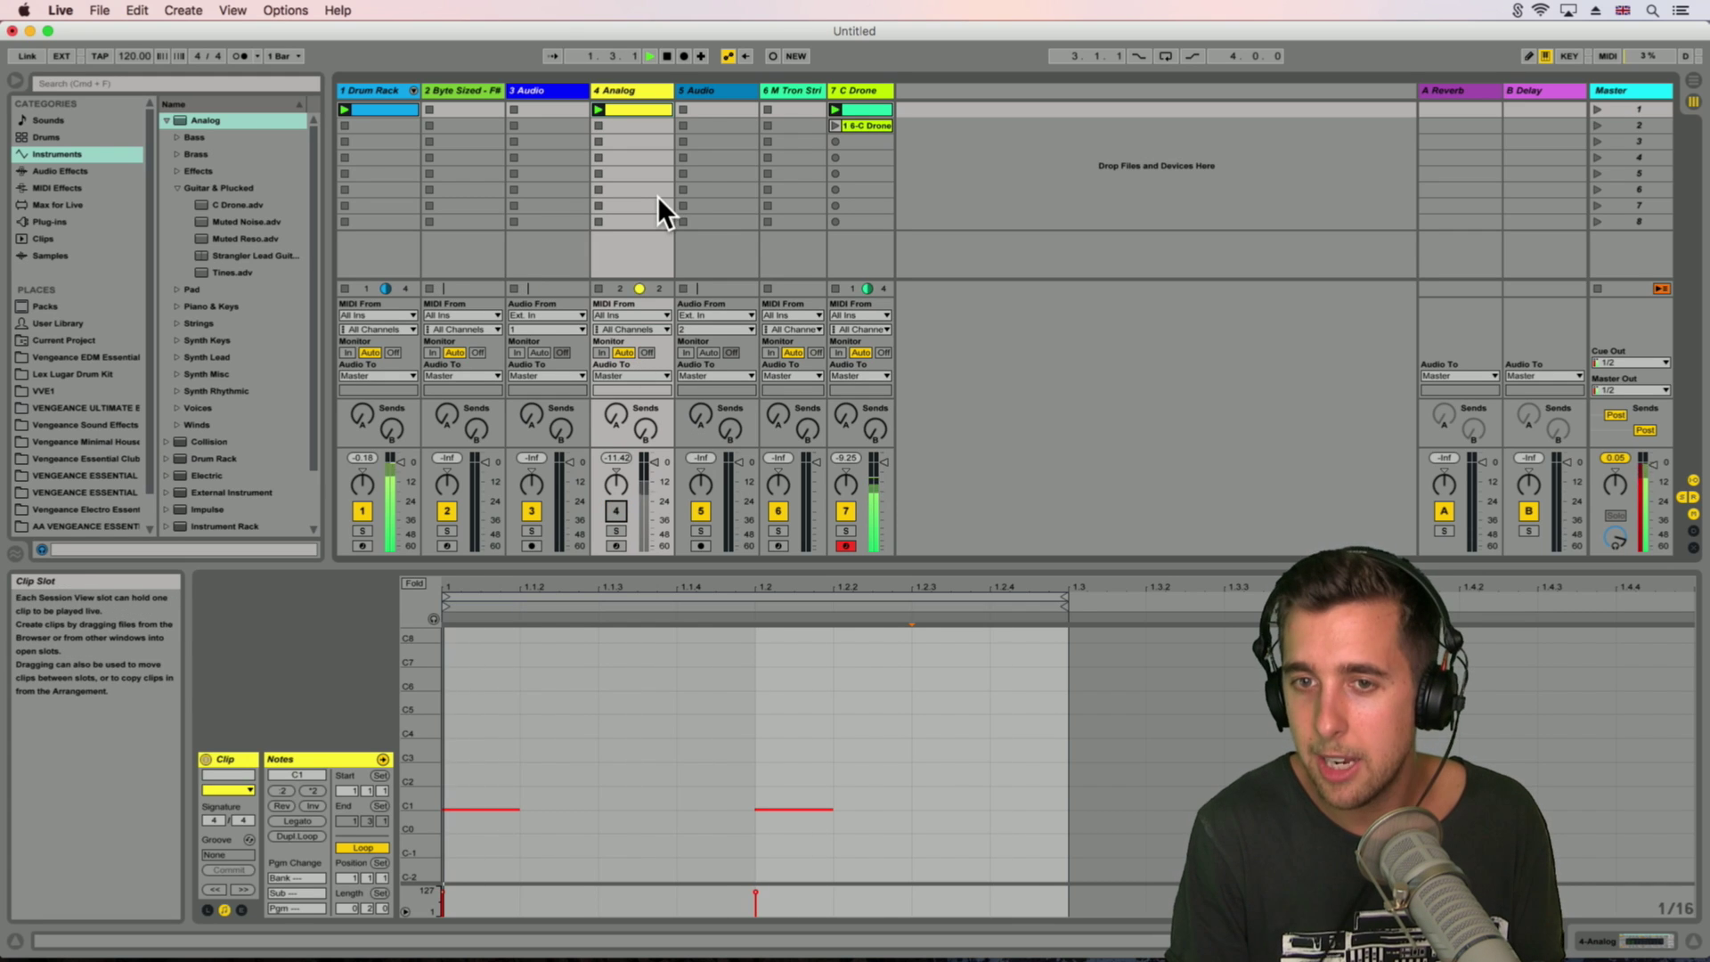
Step: Add the Compressor audio effect after the instrument on the C Drone track
{"action": "left_click", "coordinate": [859, 89]}
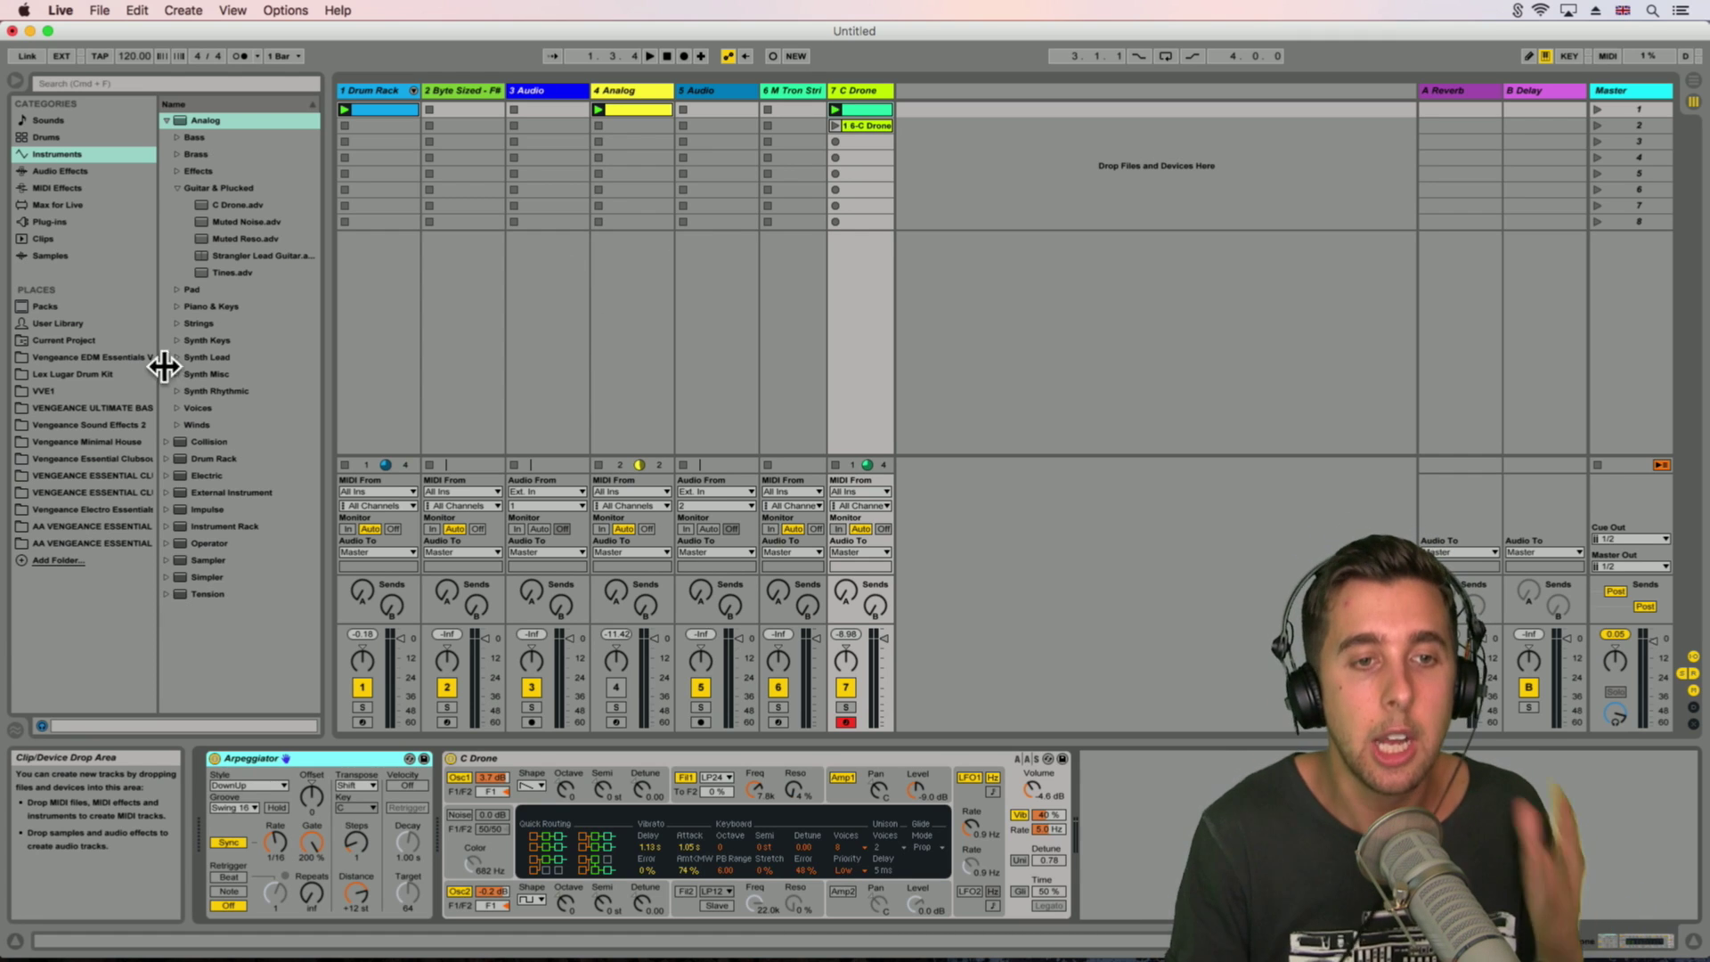
{"action": "left_click", "coordinate": [64, 171]}
{"action": "left_click", "coordinate": [177, 205]}
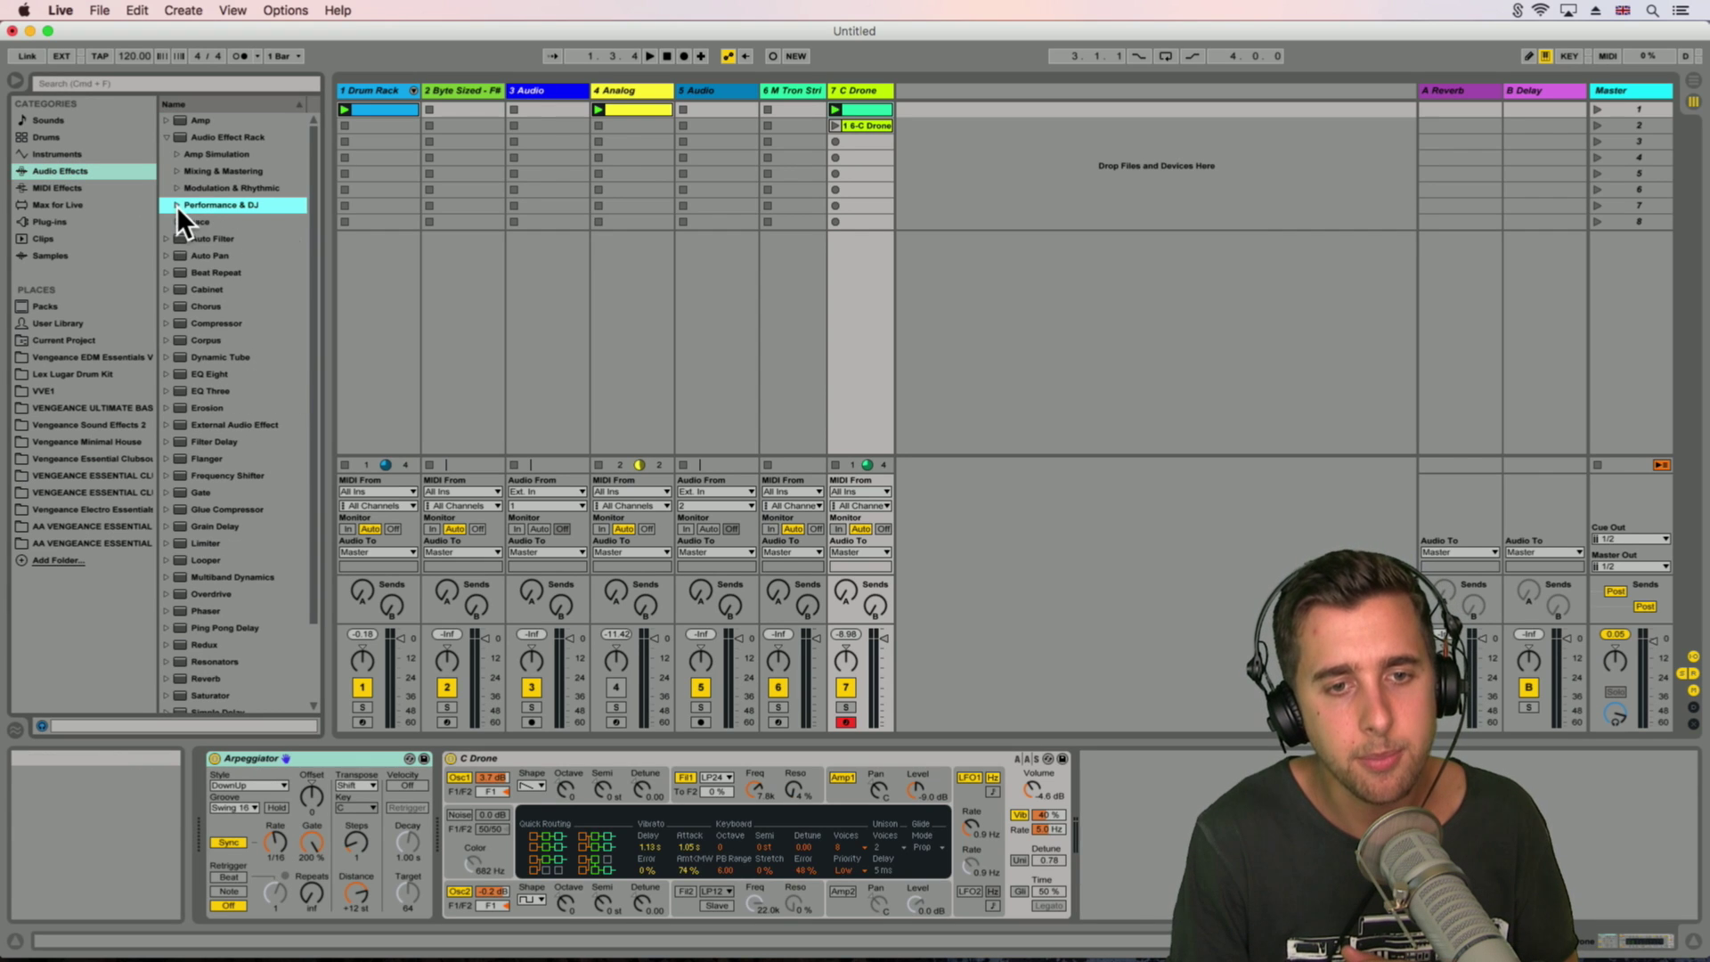
{"action": "mouse_move", "coordinate": [213, 324]}
{"action": "left_mouse_down"}
{"action": "mouse_move", "coordinate": [1023, 691]}
{"action": "mouse_move", "coordinate": [1158, 794]}
{"action": "left_mouse_up"}
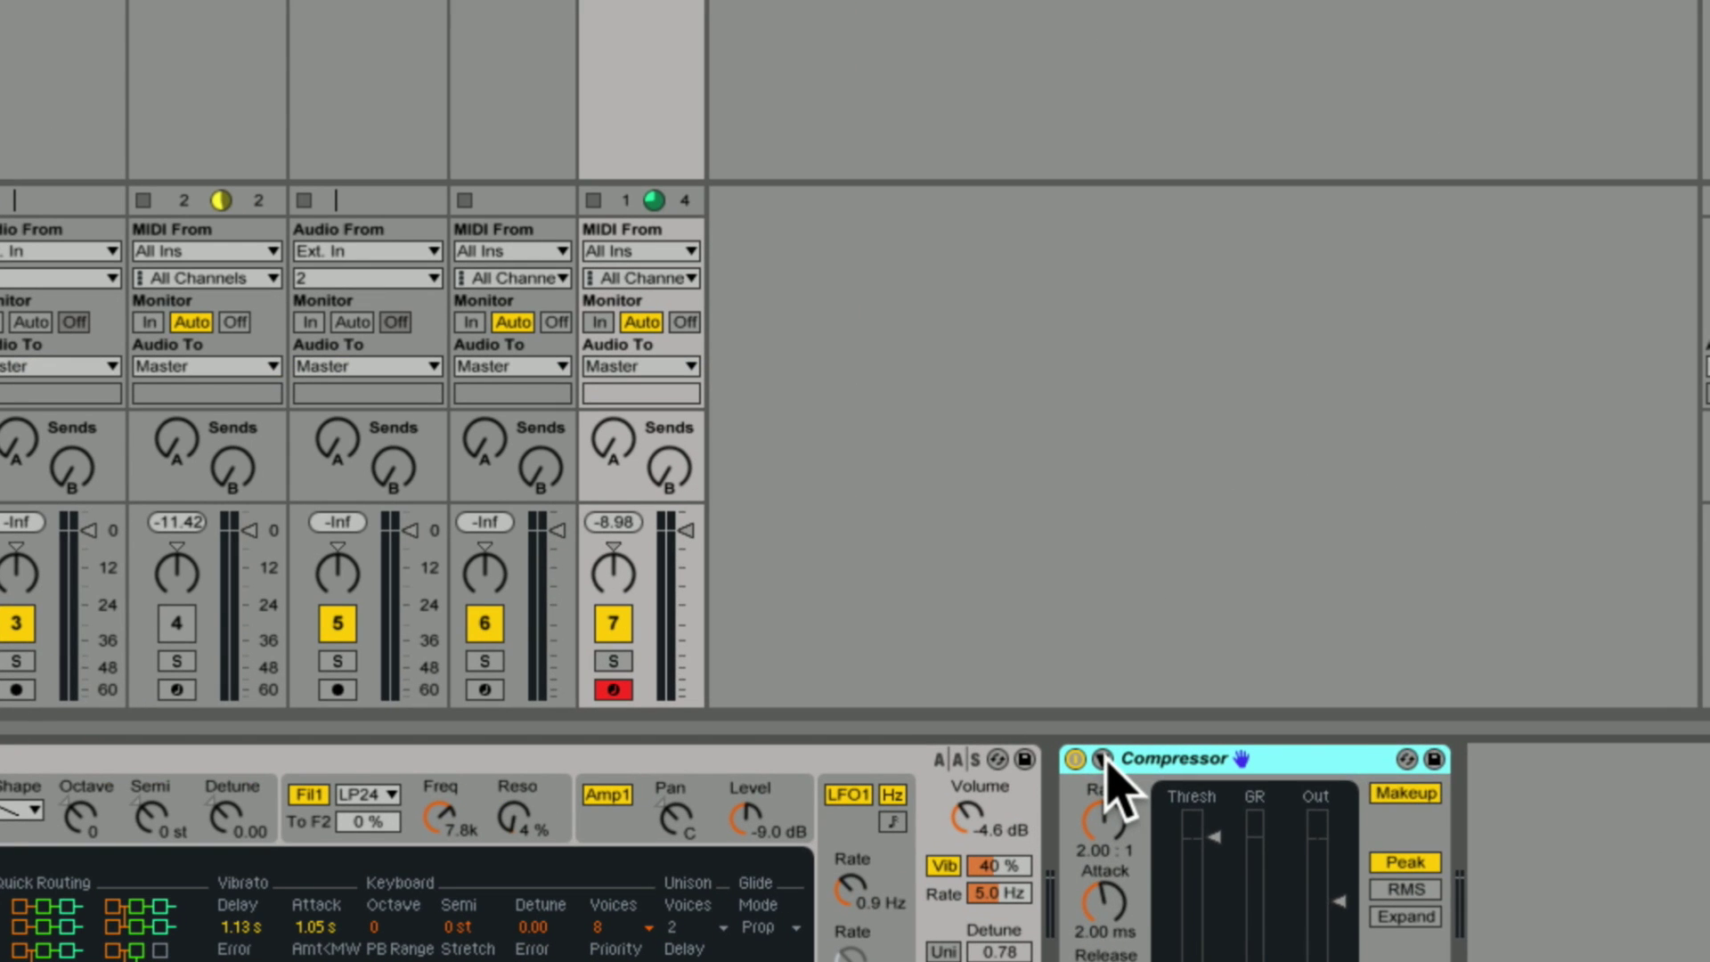
Step: Expand the Compressor's sidechain settings on the C Drone track and turn Sidechain on
{"action": "left_click", "coordinate": [1103, 759]}
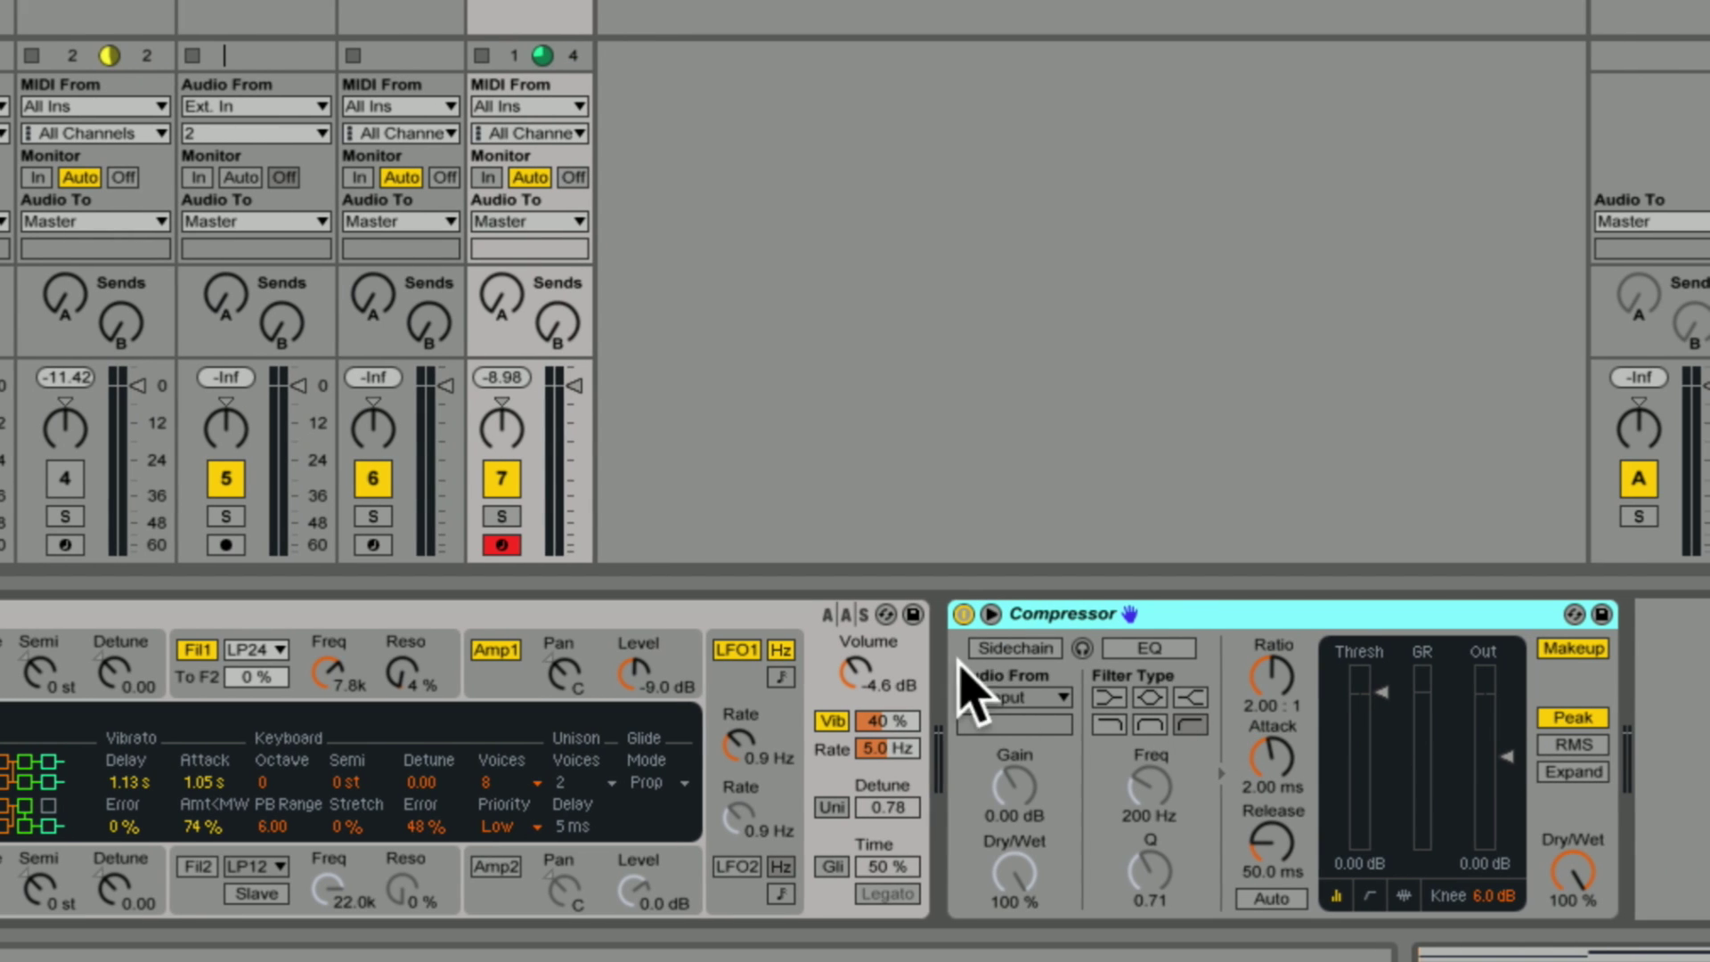
{"action": "left_click", "coordinate": [1126, 650]}
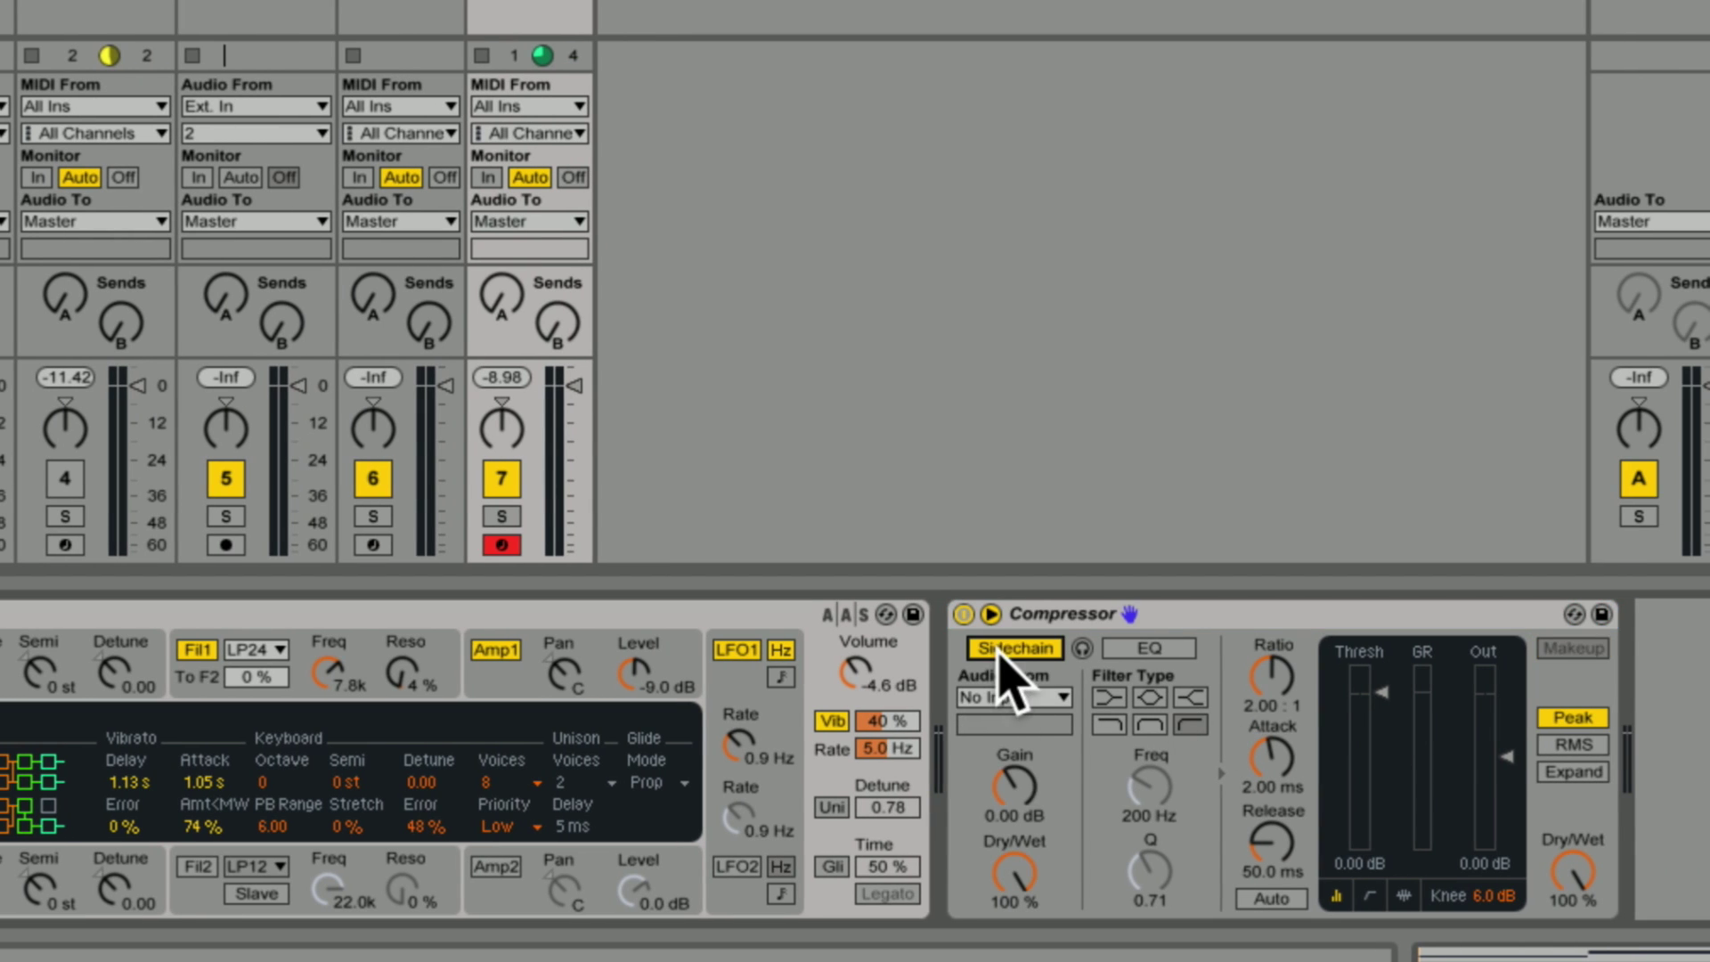
{"action": "left_click", "coordinate": [1056, 699]}
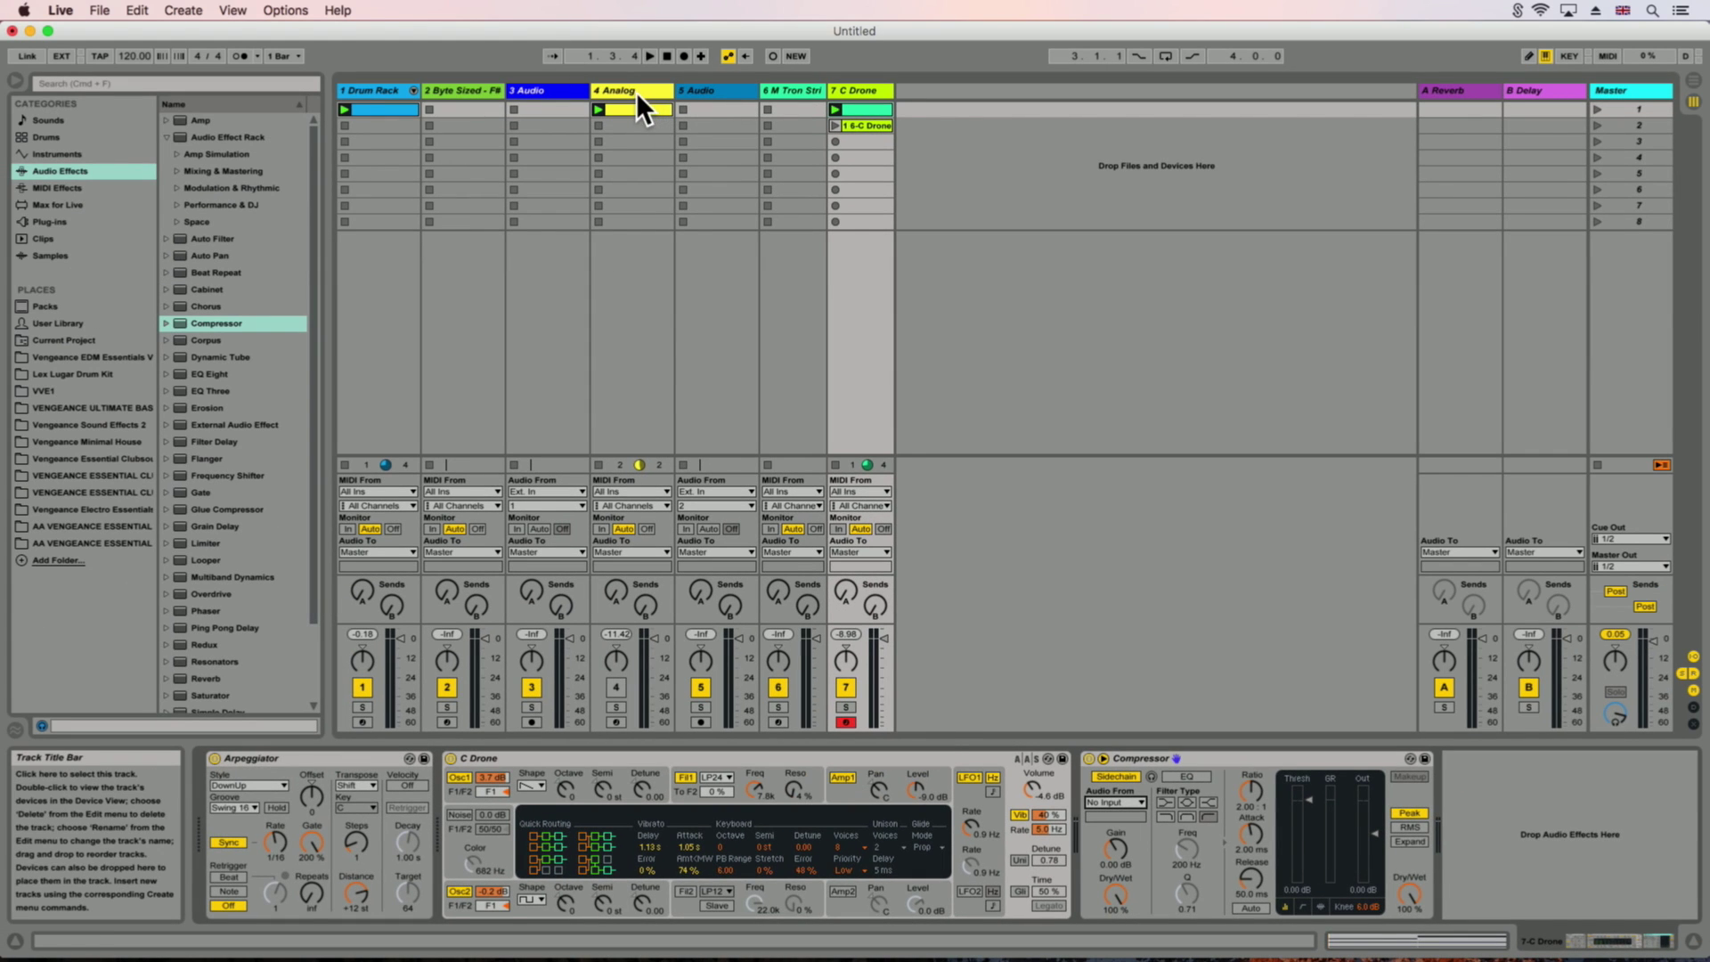
Step: Rename the Analog track as Sidechain and bring the C Drone track's devices back into view
{"action": "left_click", "coordinate": [630, 89]}
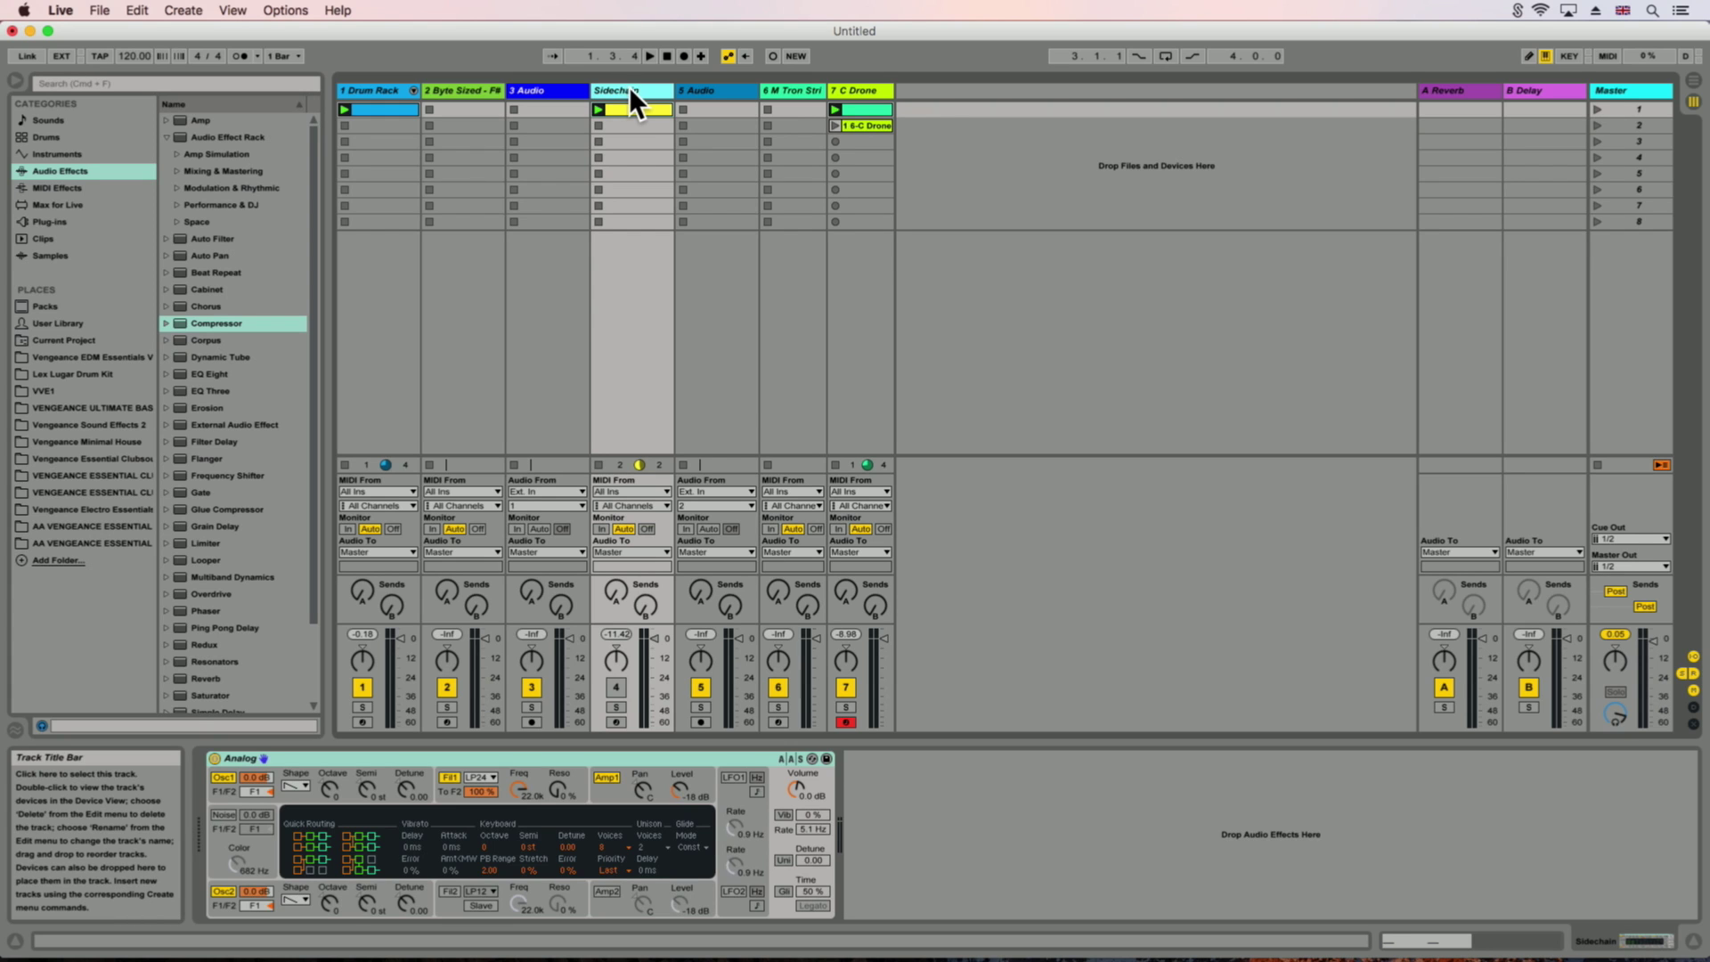
{"action": "left_click", "coordinate": [869, 89]}
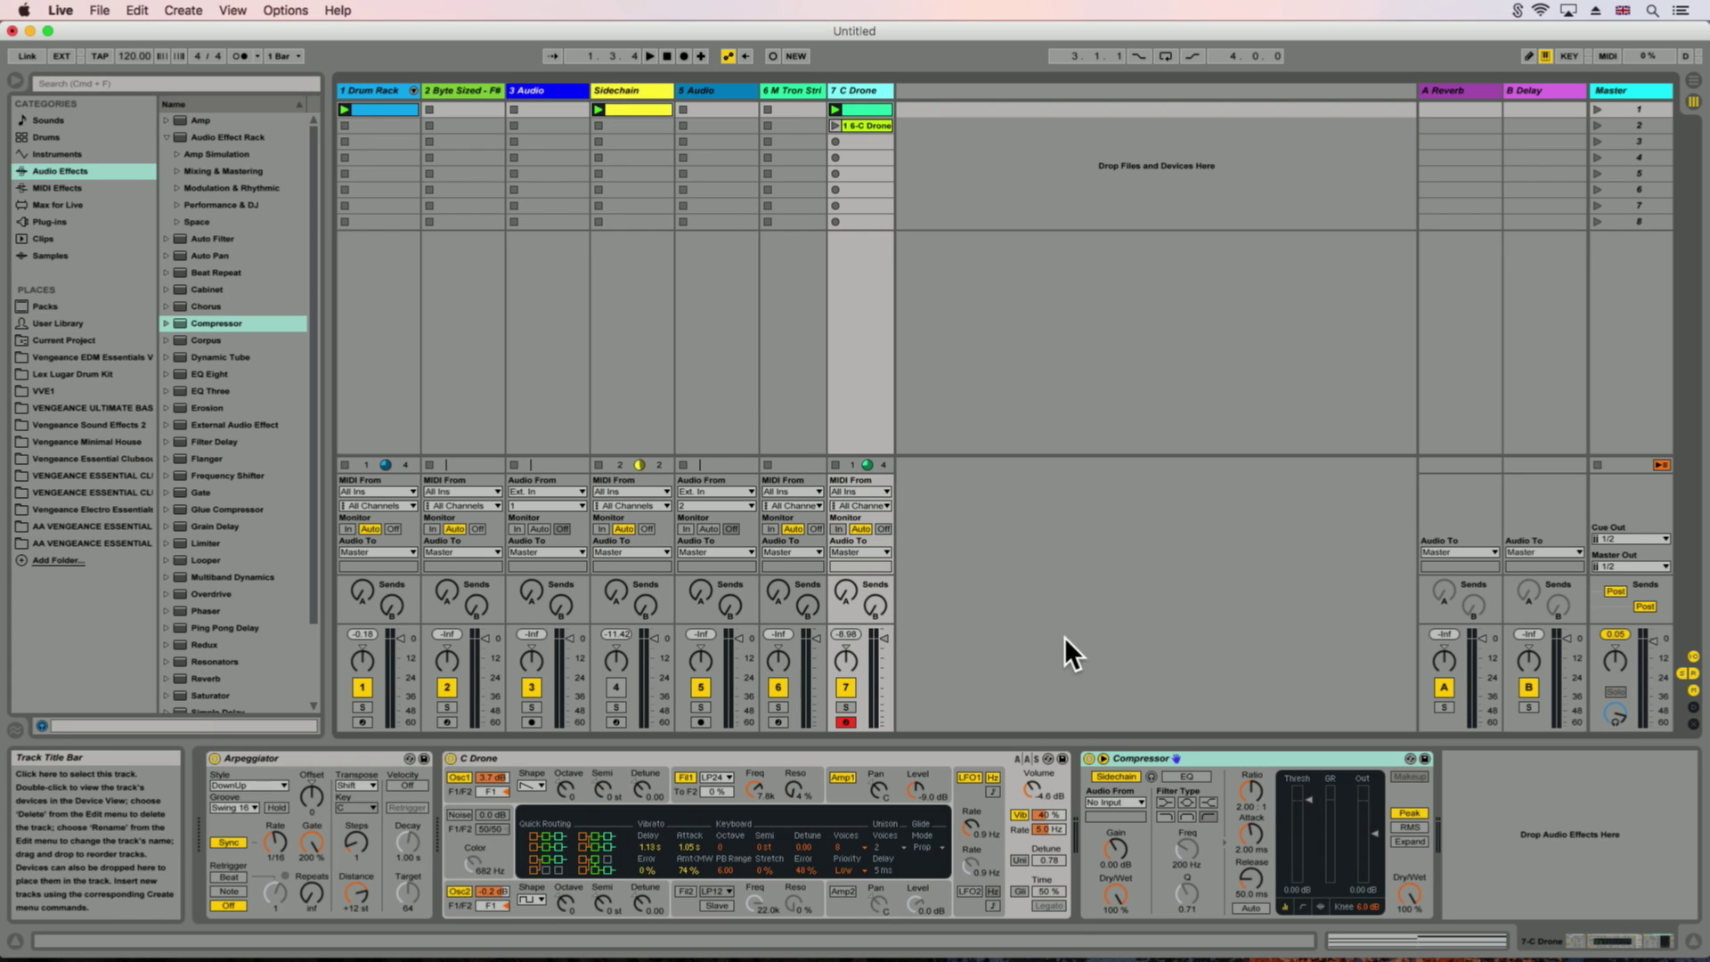
Step: Set the Compressor's sidechain source to the Sidechain track, lower its threshold to about -58 dB, and play the Sidechain clip
{"action": "mouse_move", "coordinate": [1236, 953]}
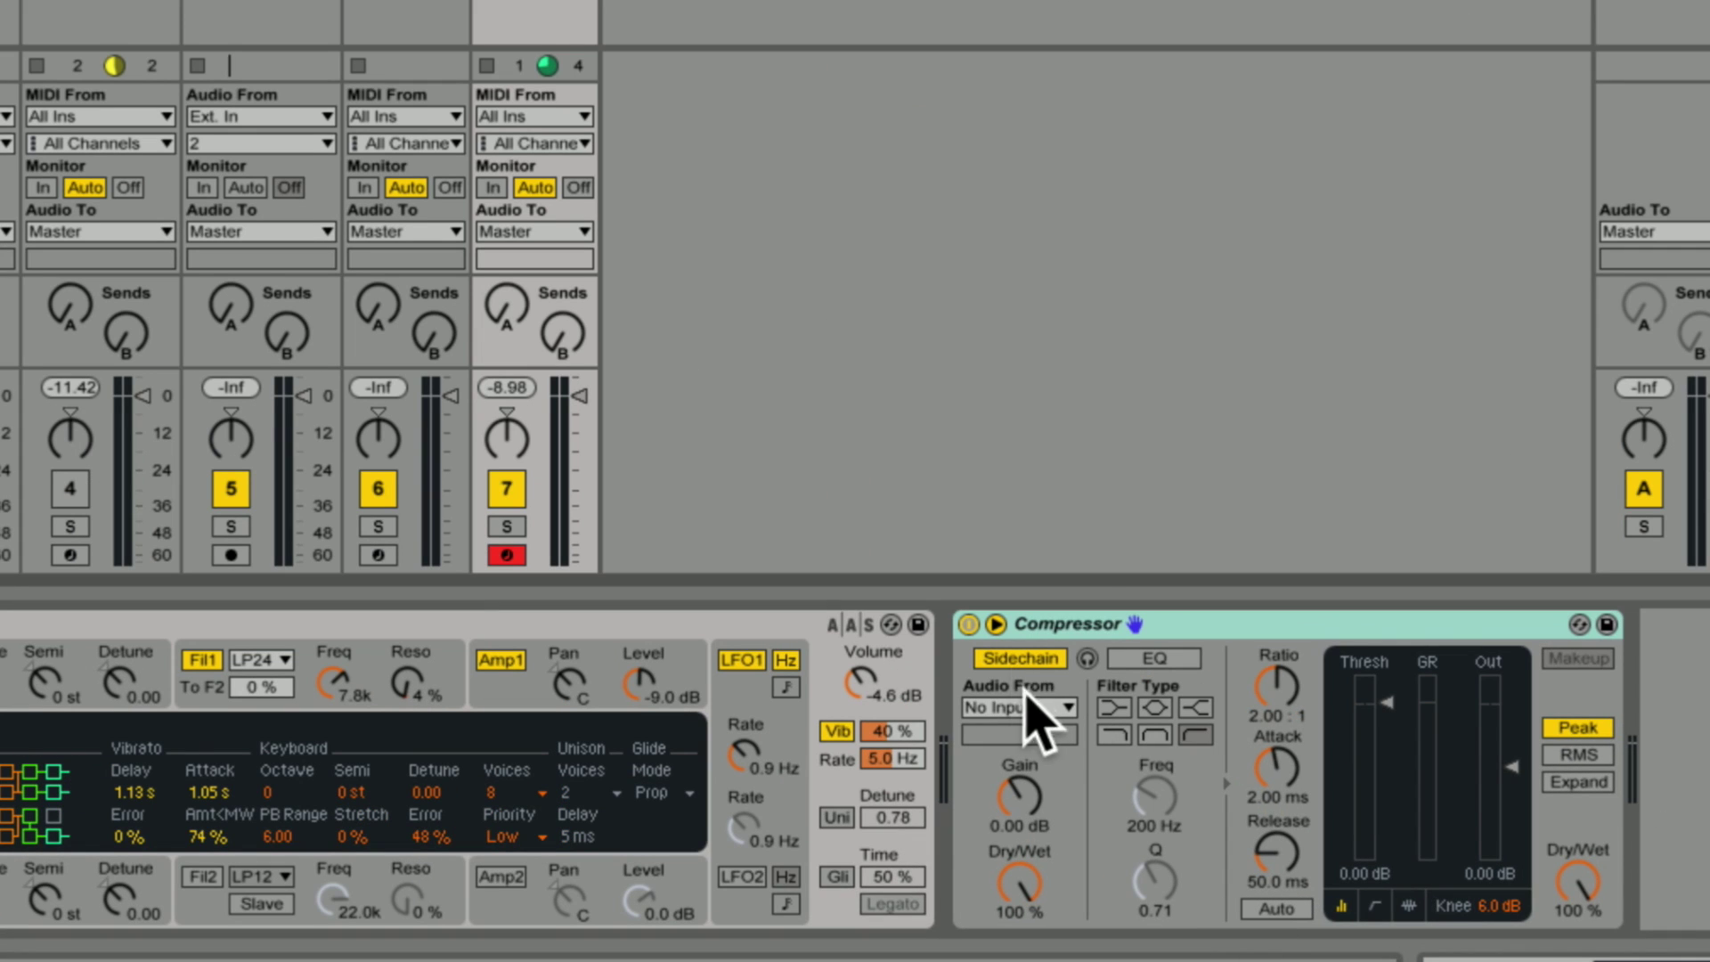
{"action": "left_click", "coordinate": [1127, 803]}
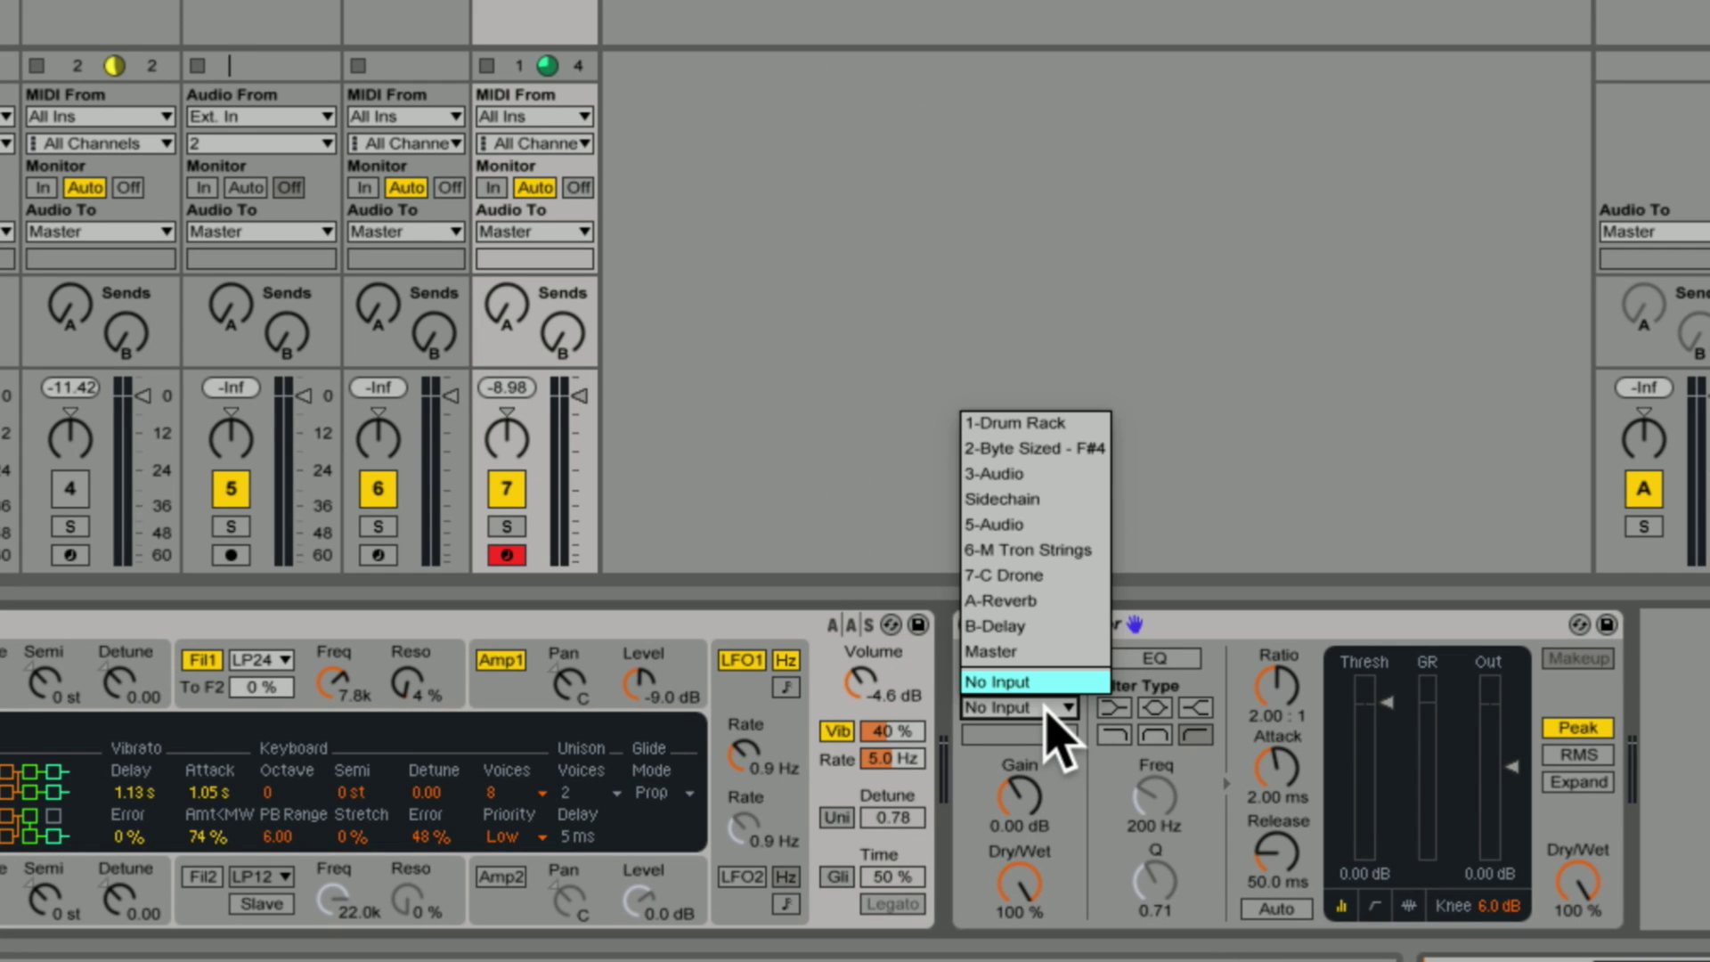
{"action": "left_click", "coordinate": [1003, 498]}
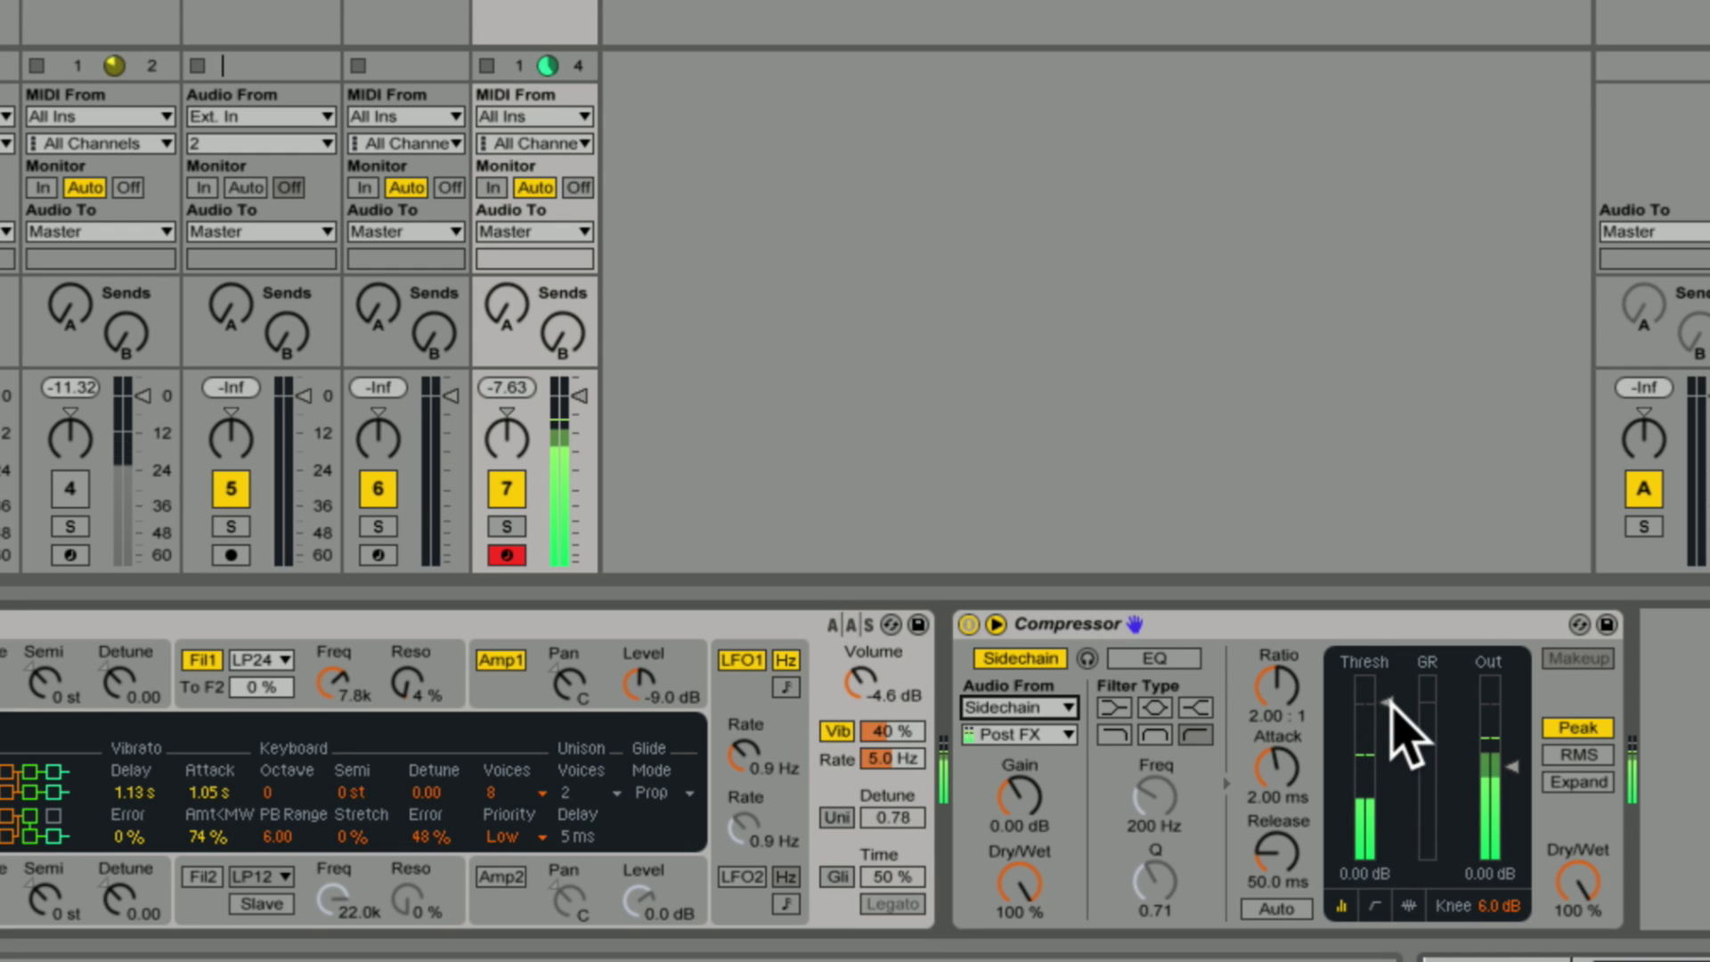
{"action": "left_click_drag", "start_coordinate": [1390, 701], "coordinate": [1387, 850]}
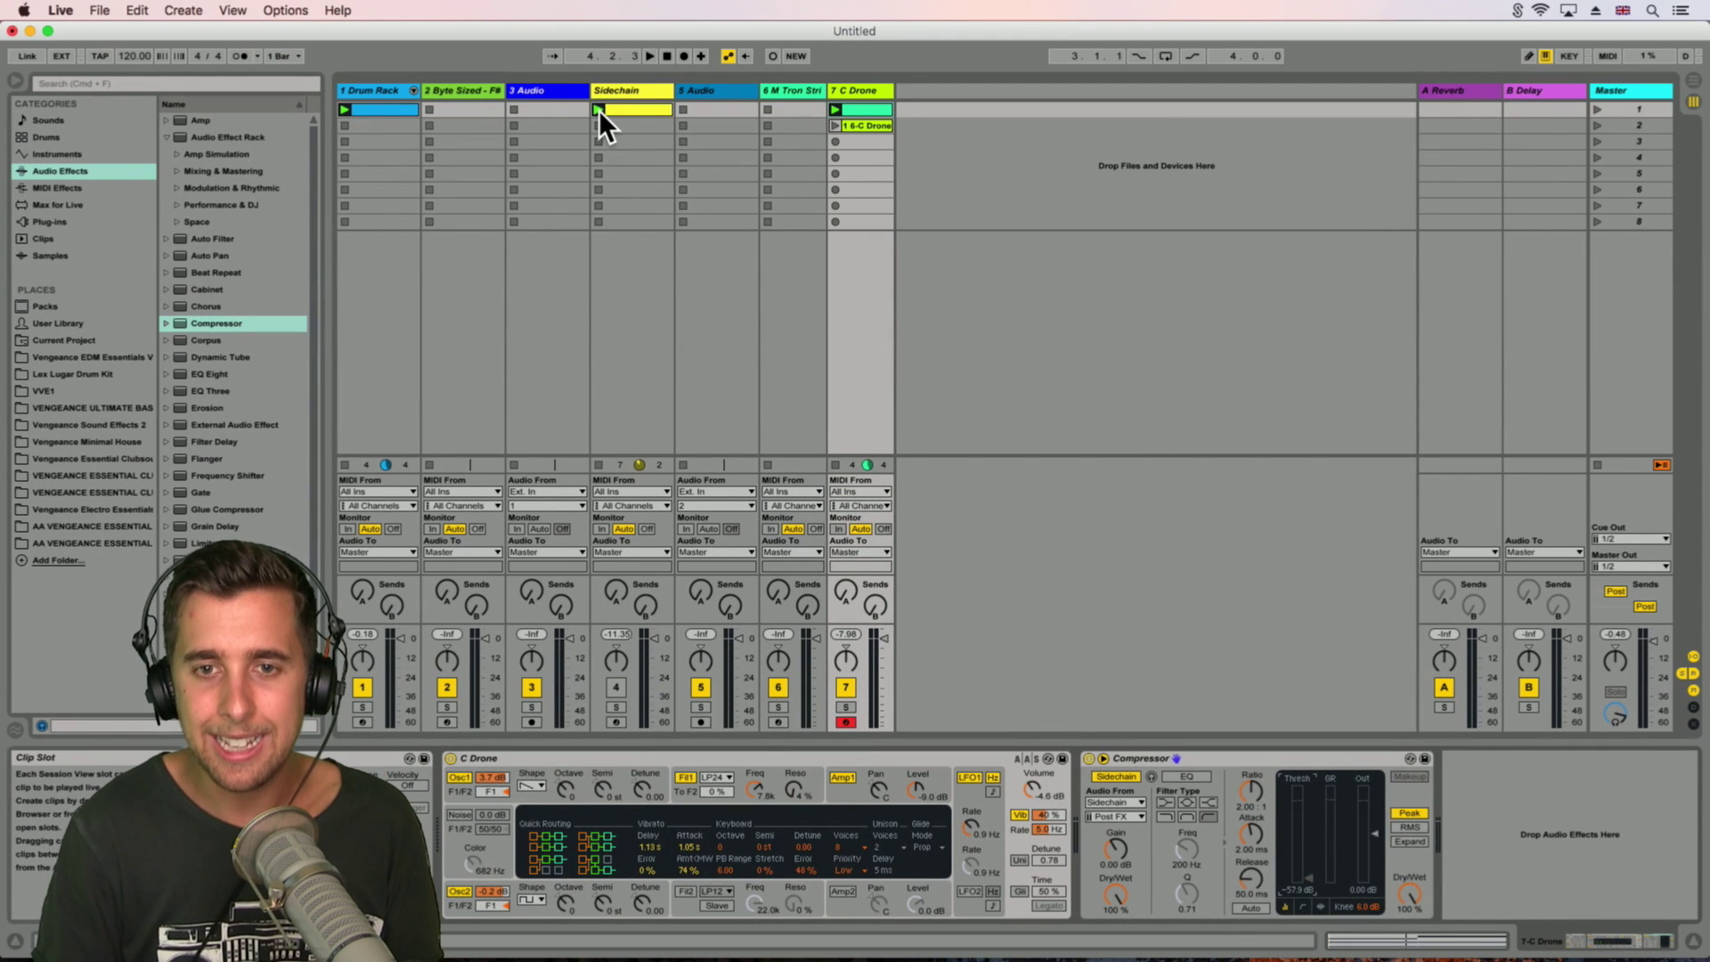
{"action": "left_click", "coordinate": [599, 109]}
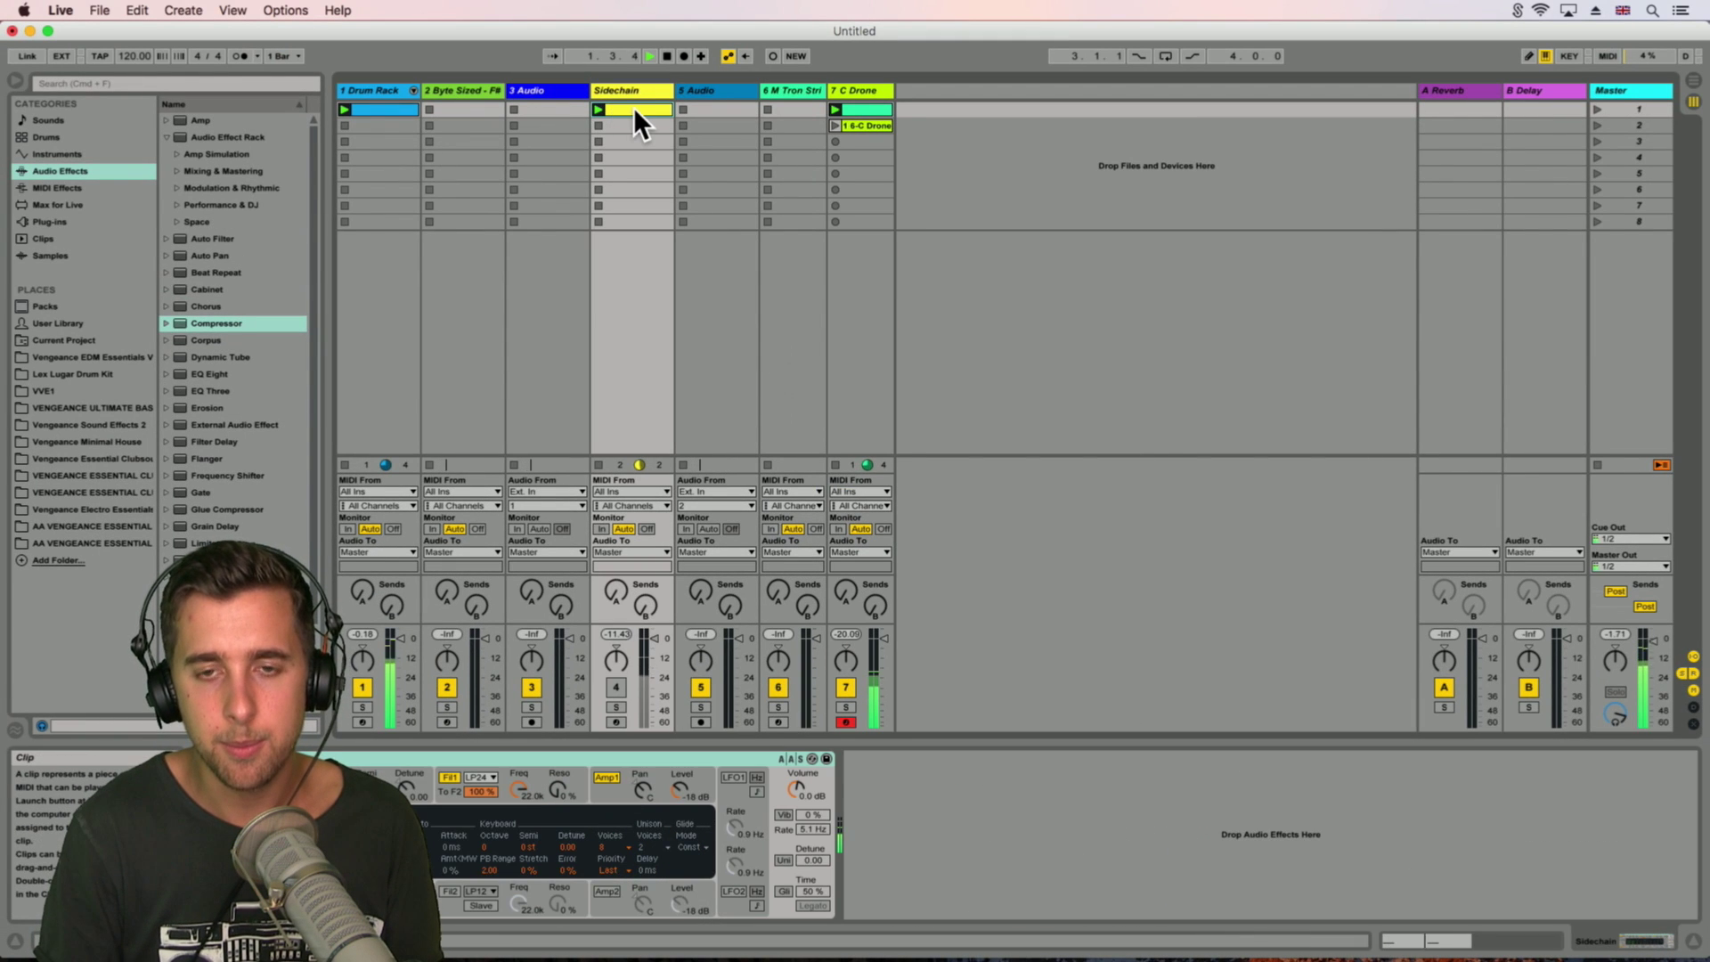
Step: Examine the notes of the Drum Rack clip and the Sidechain clip and play them together to compare their rhythms
{"action": "left_click", "coordinate": [369, 110]}
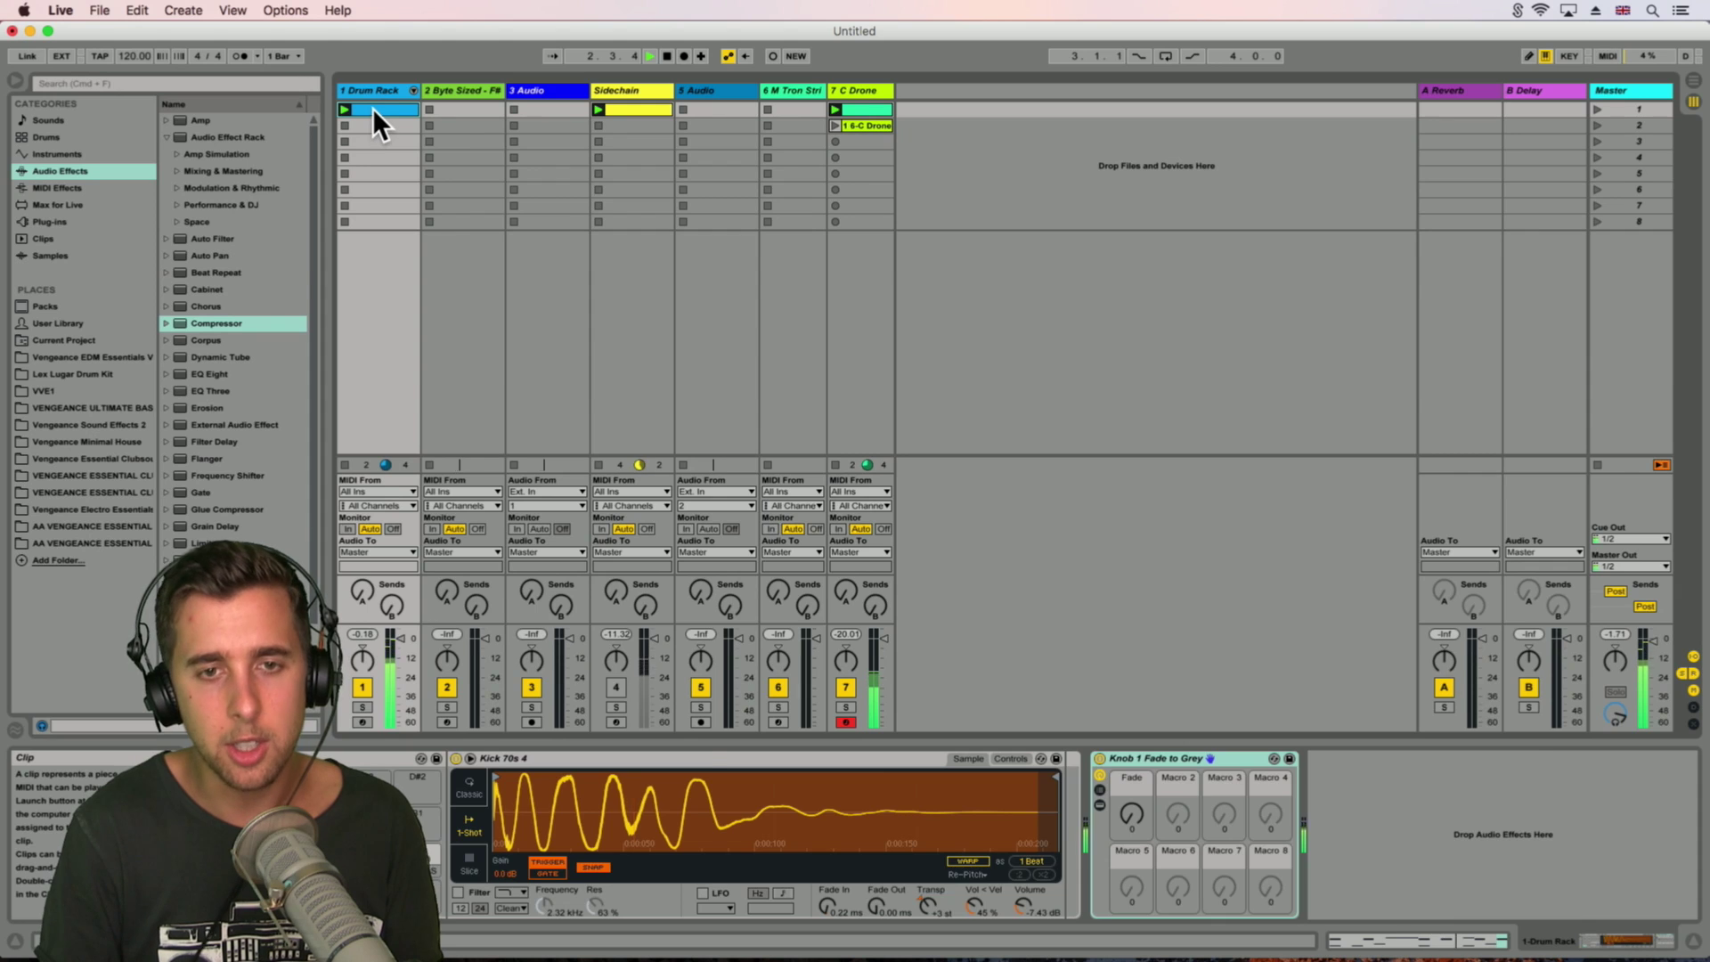
{"action": "double_click", "coordinate": [377, 109]}
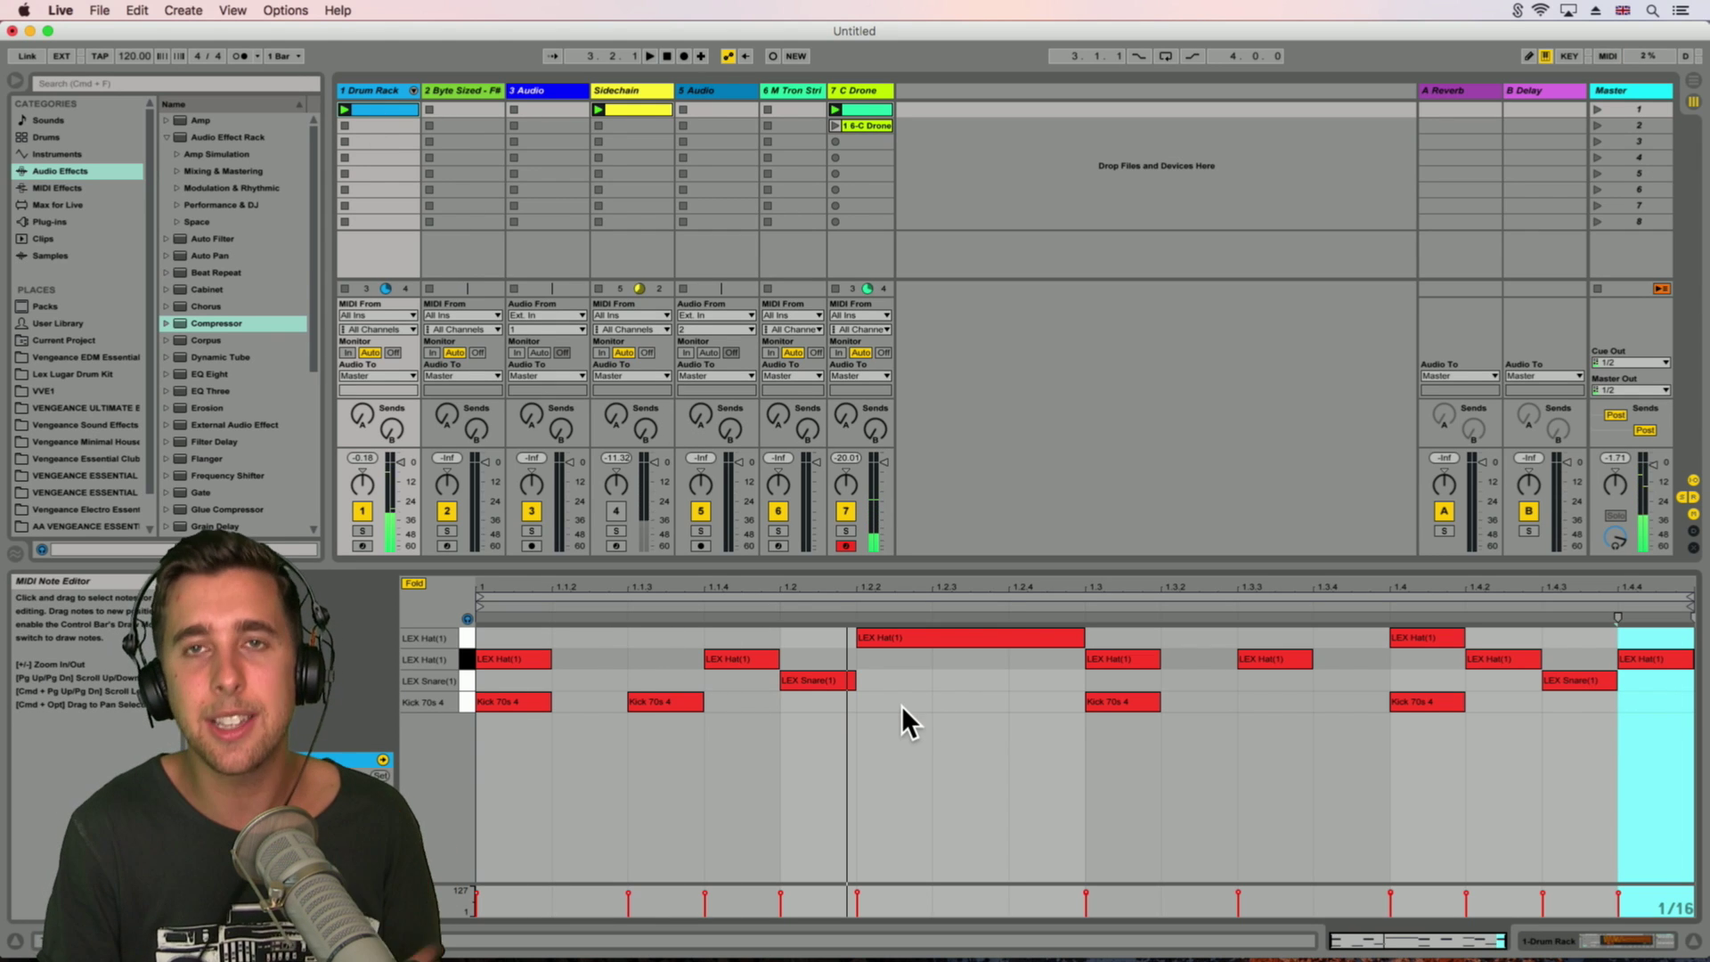
{"action": "left_click", "coordinate": [635, 109]}
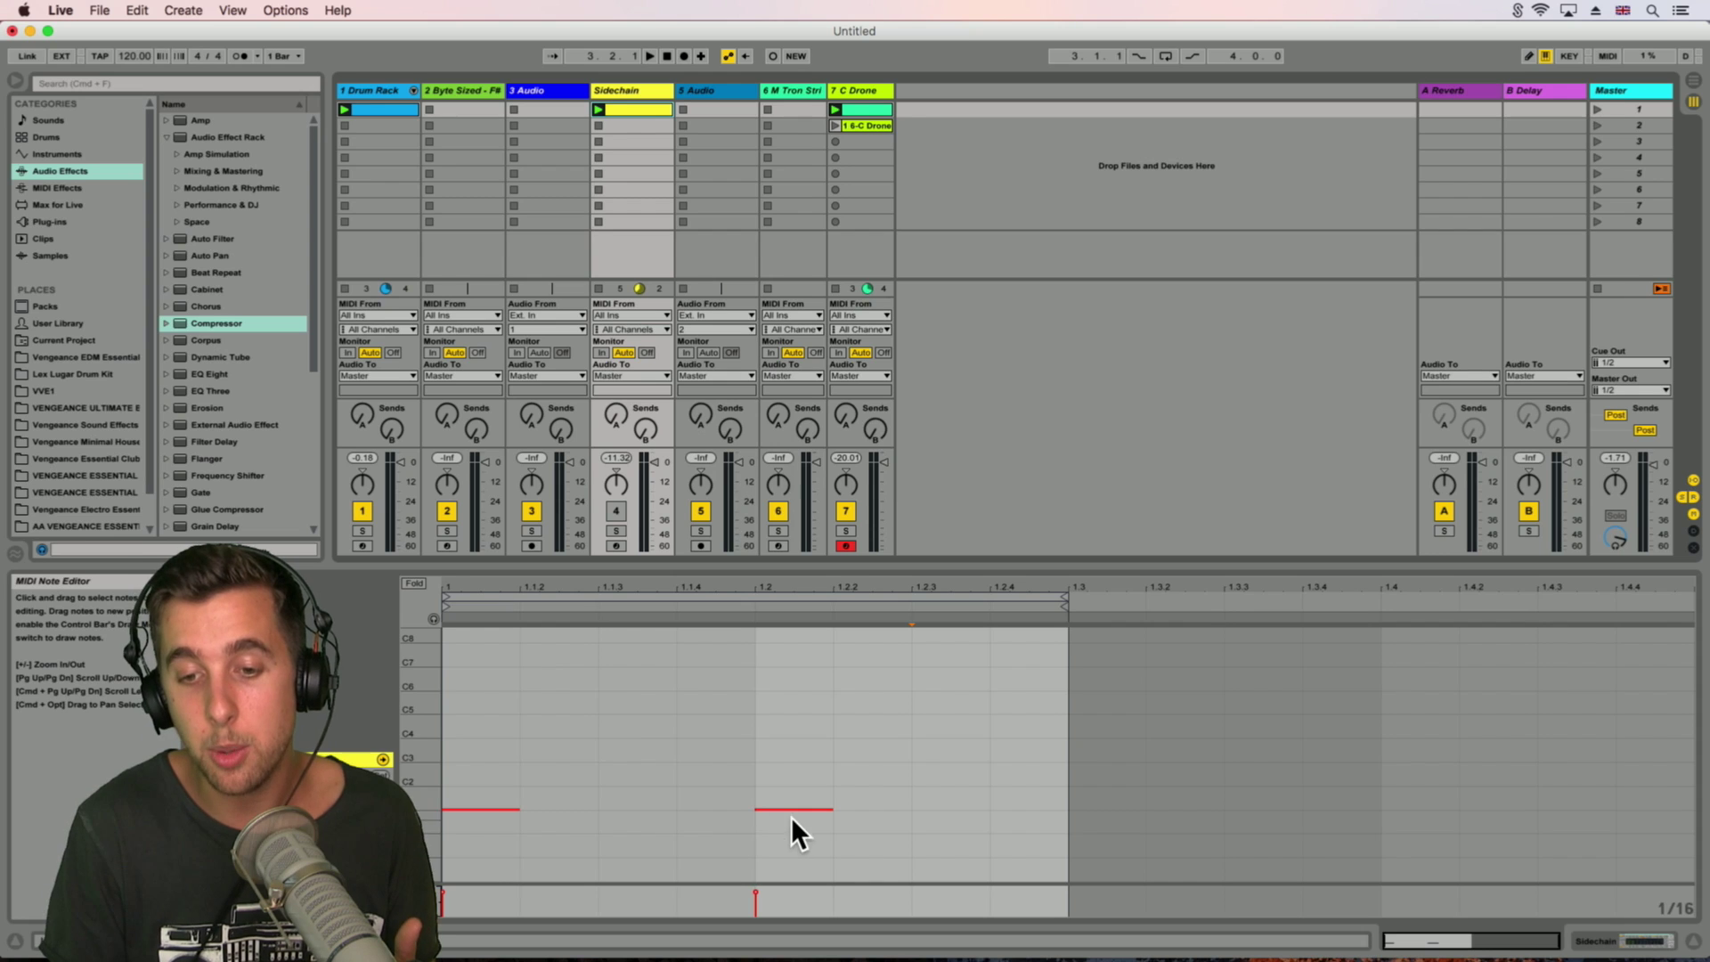
{"action": "key", "text": "space"}
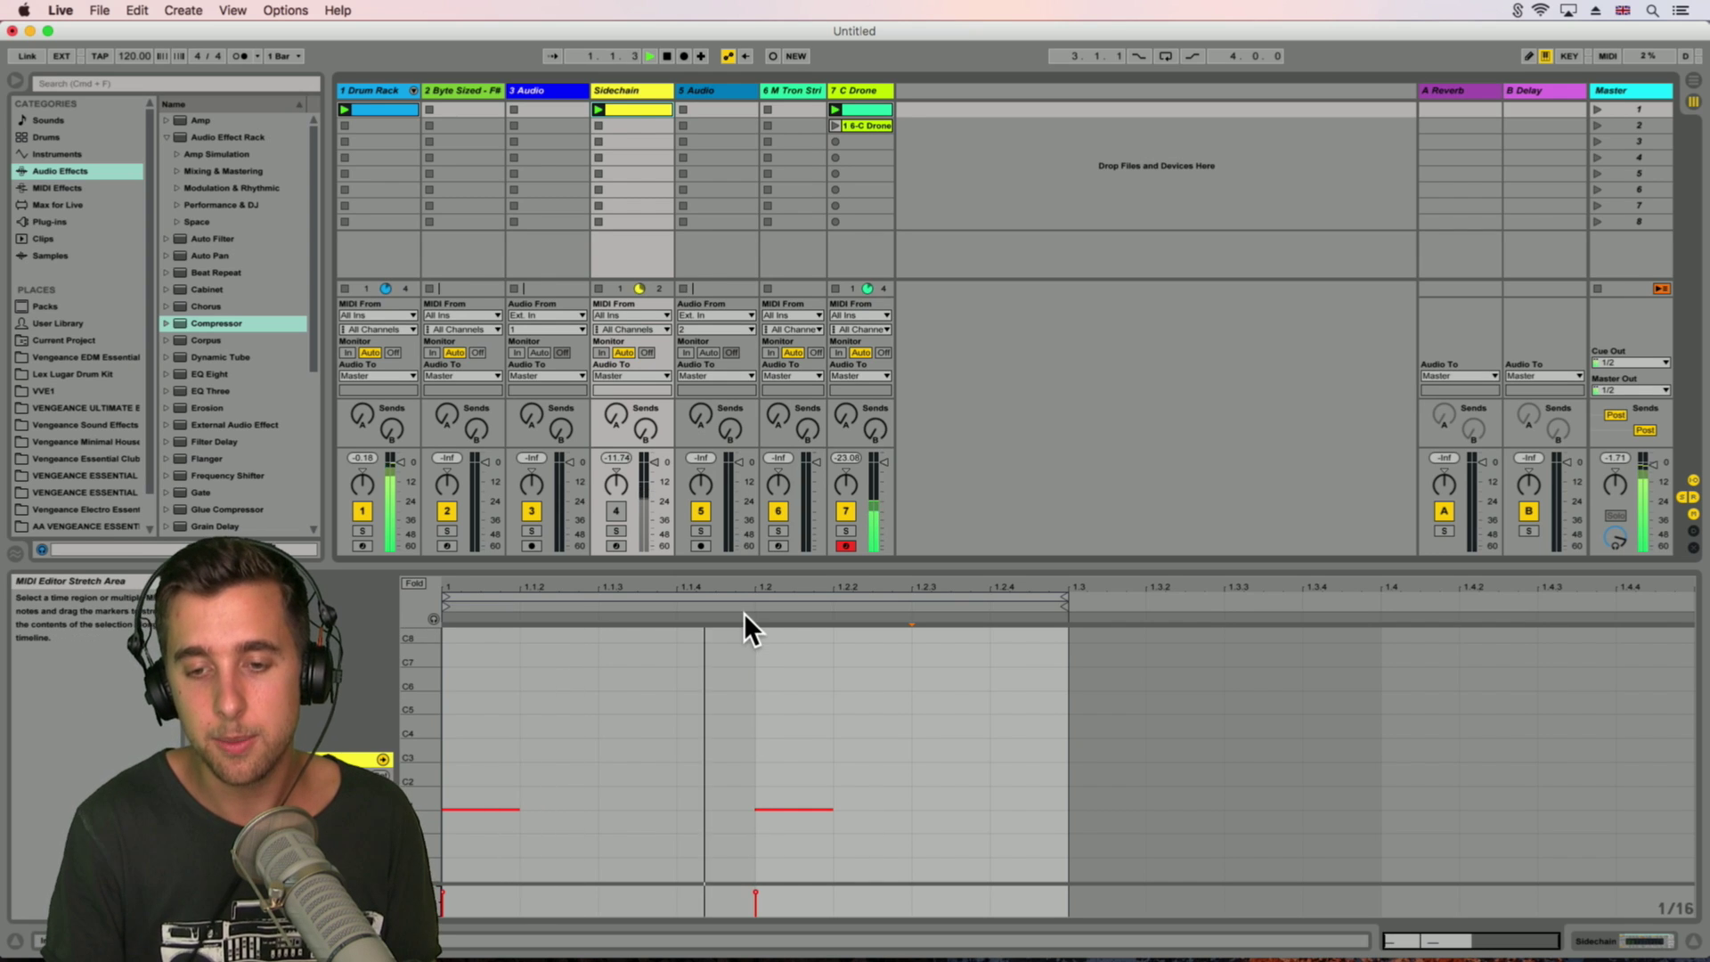
{"action": "left_click", "coordinate": [667, 55]}
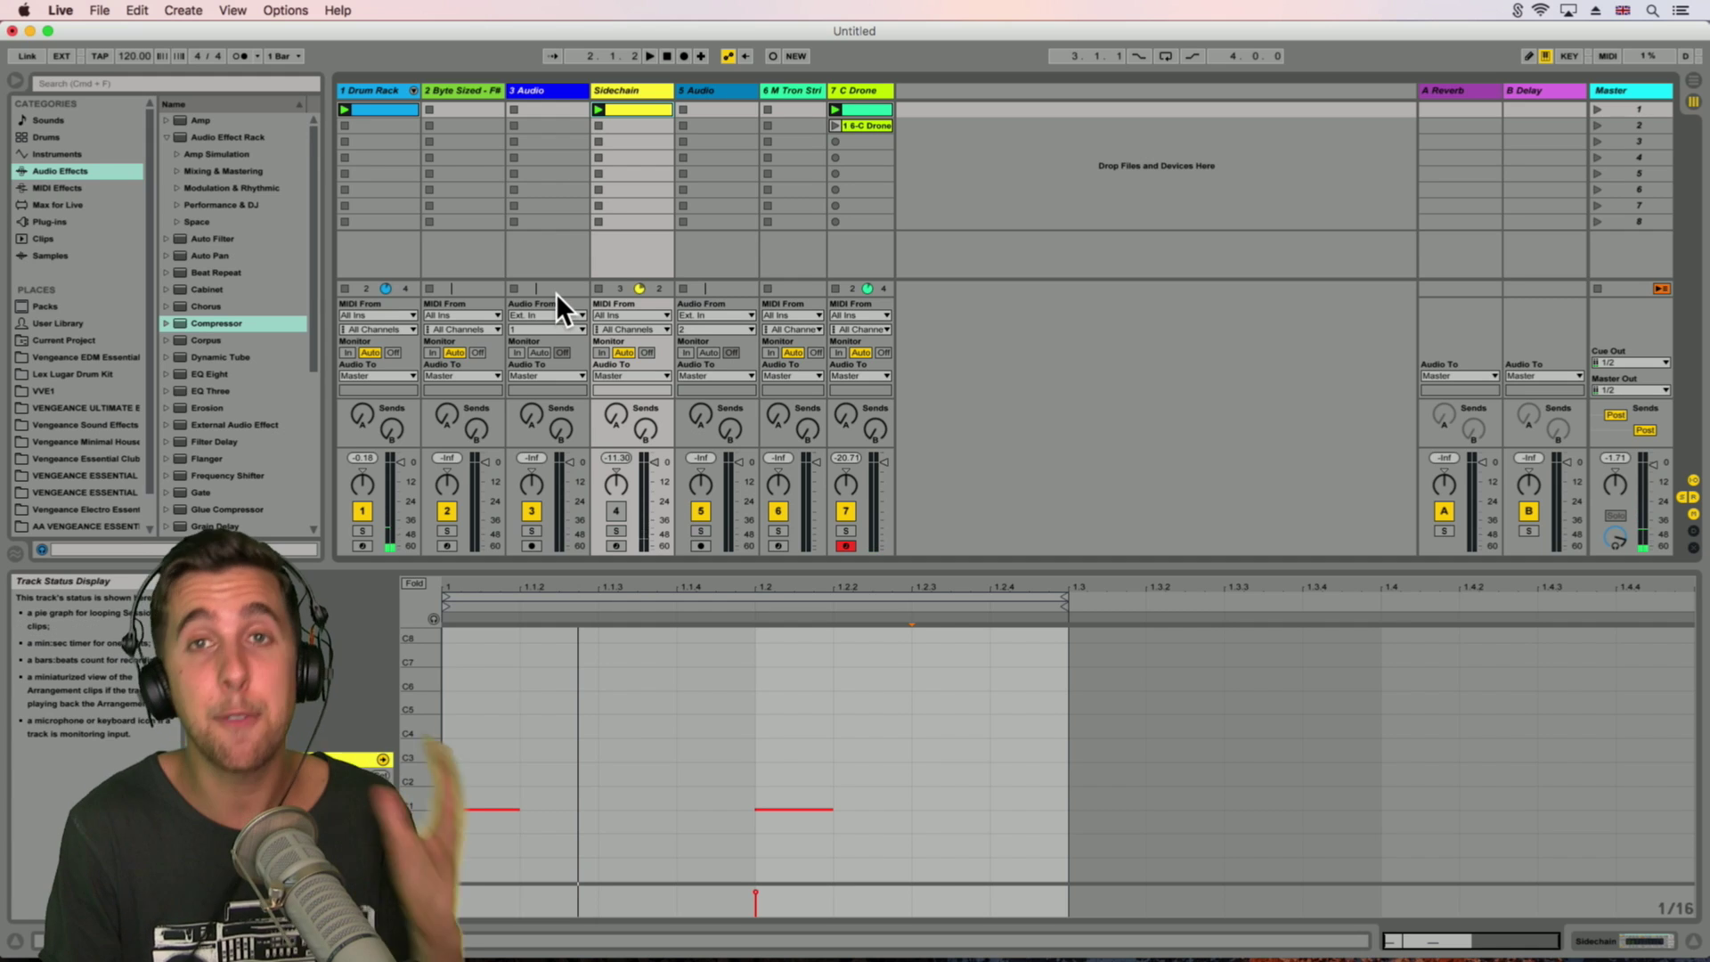
Step: Copy the Drum Rack clip to the Sidechain track's second slot and delete all its notes except the C1 kicks
{"action": "left_click", "coordinate": [377, 109]}
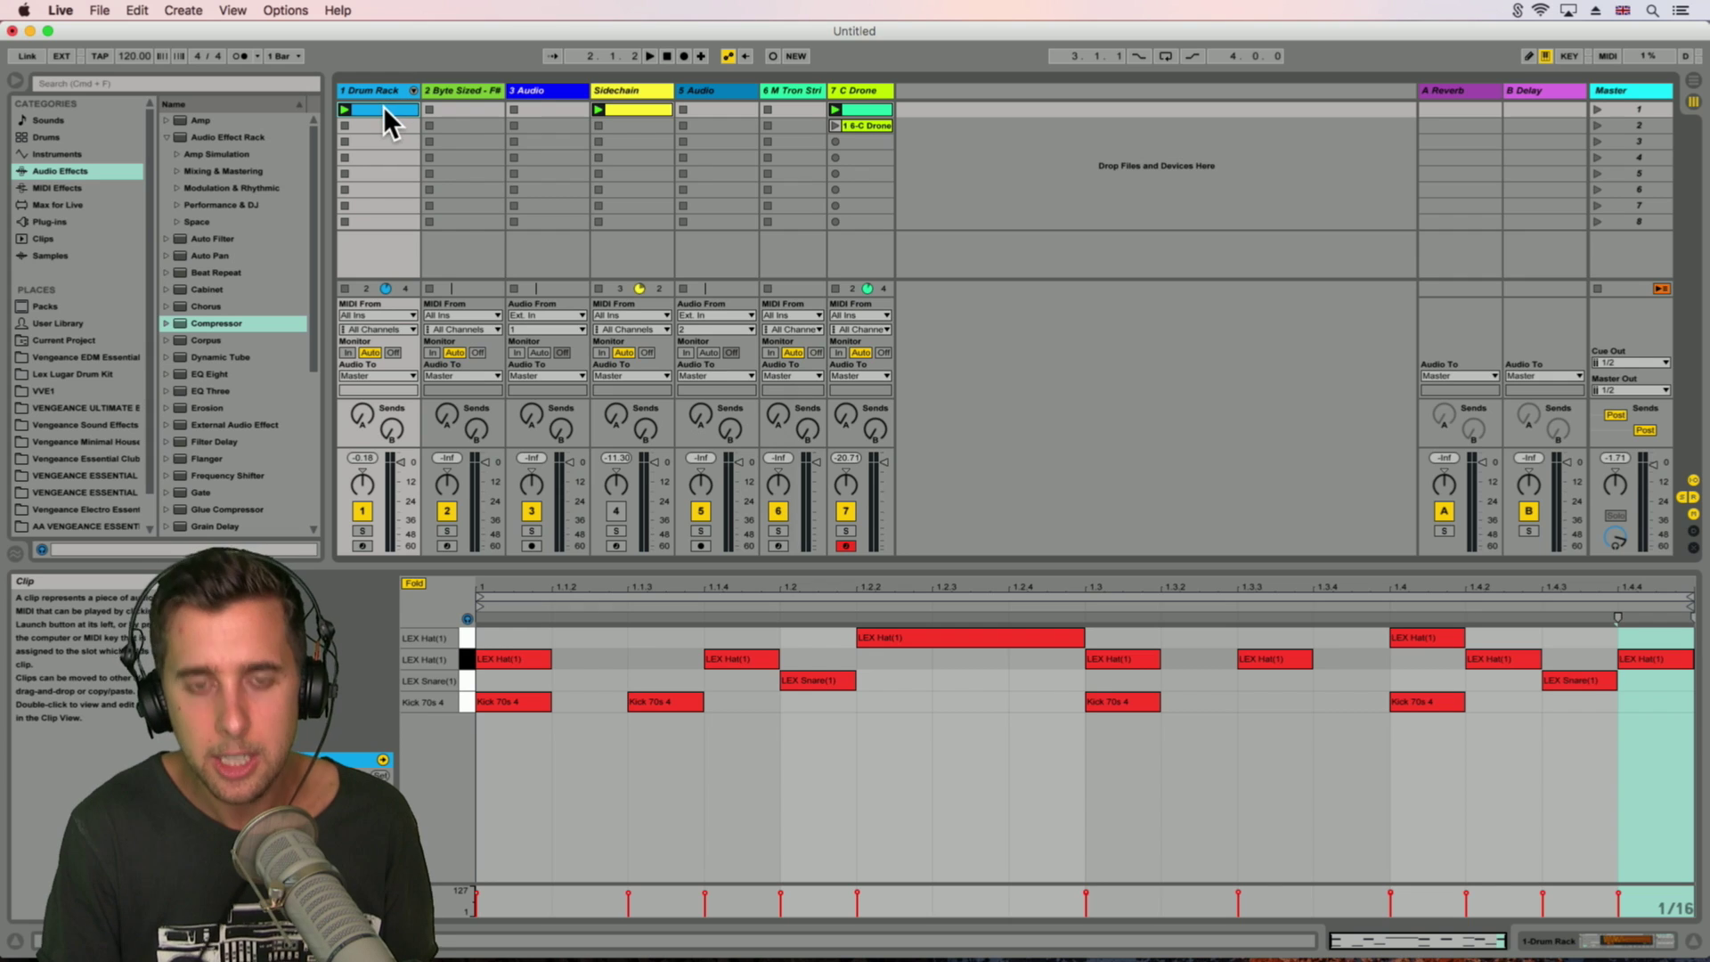
{"action": "left_click_drag", "start_coordinate": [366, 110], "coordinate": [613, 126]}
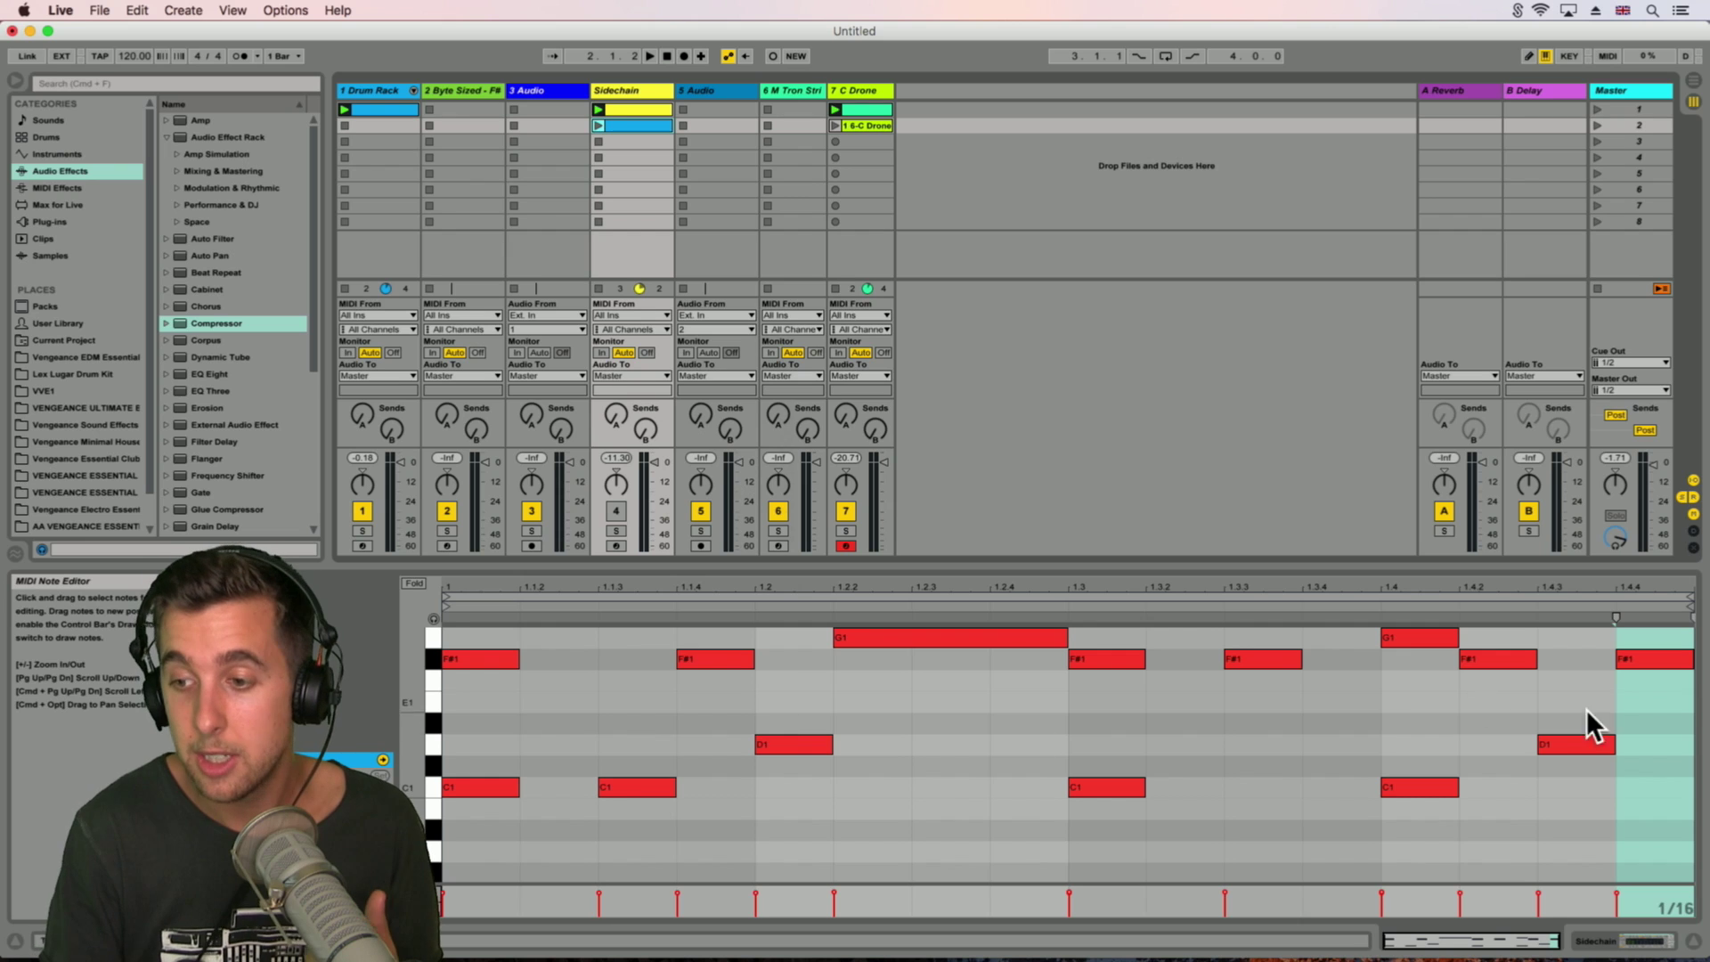
{"action": "mouse_move", "coordinate": [1682, 804]}
{"action": "left_mouse_down"}
{"action": "mouse_move", "coordinate": [1271, 656]}
{"action": "mouse_move", "coordinate": [497, 584]}
{"action": "mouse_move", "coordinate": [1648, 747]}
{"action": "left_mouse_up"}
{"action": "left_click", "coordinate": [483, 632]}
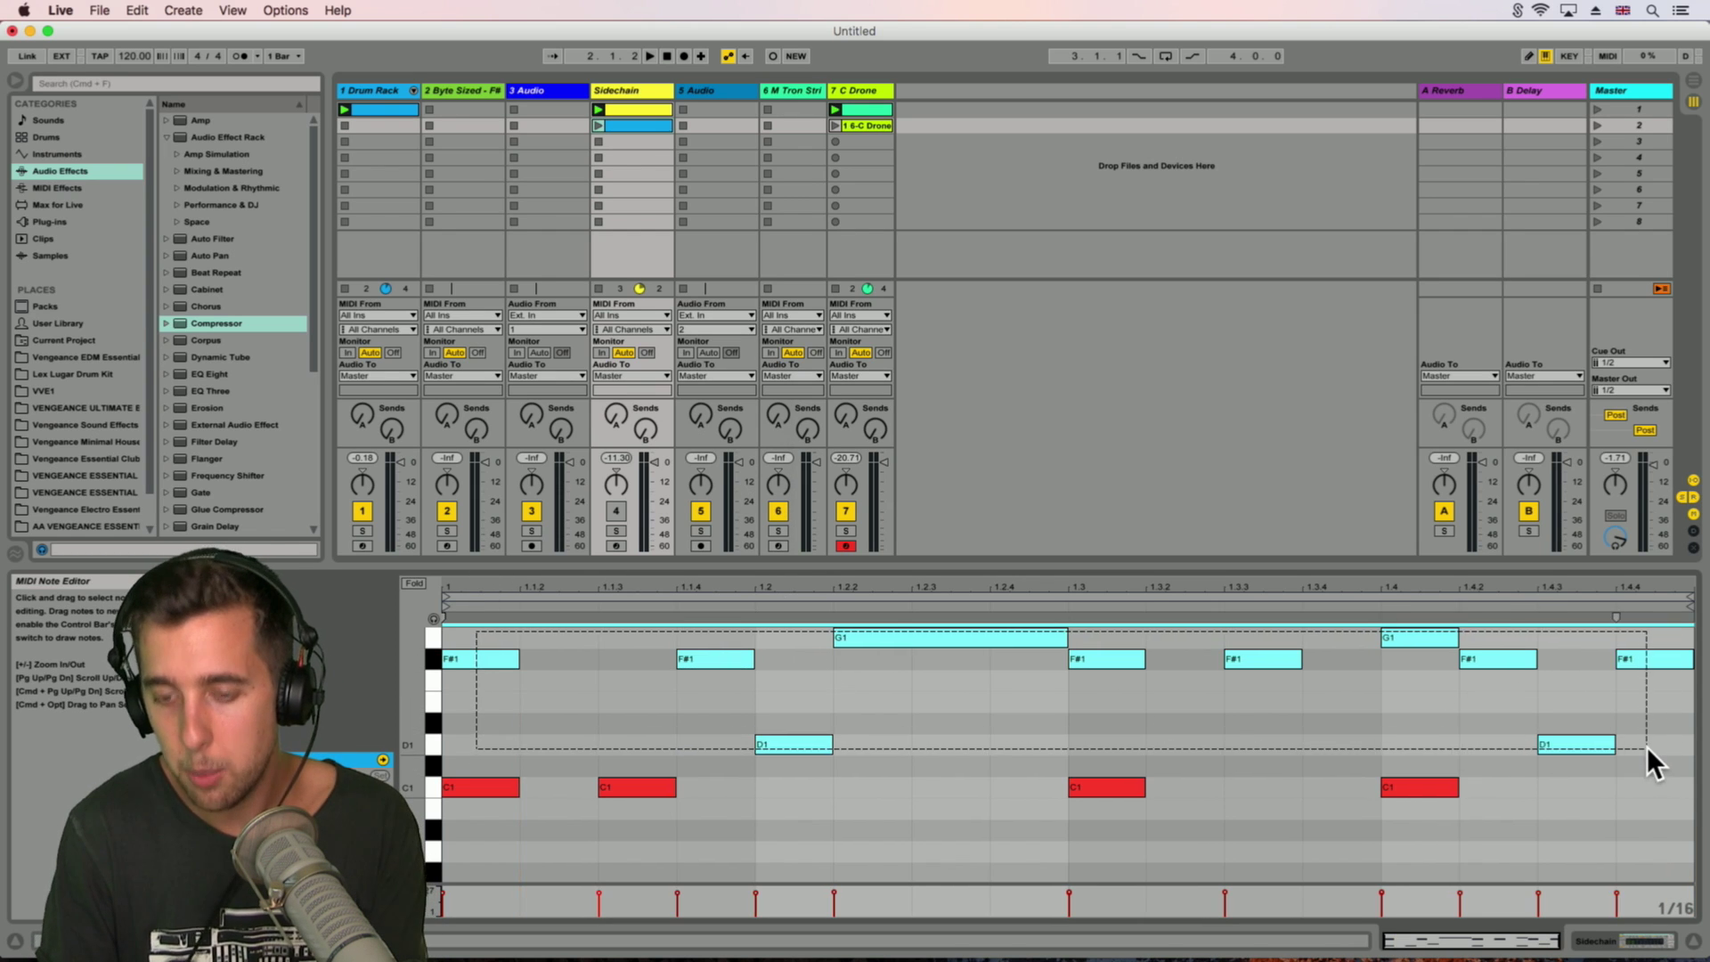
{"action": "key", "text": "Delete"}
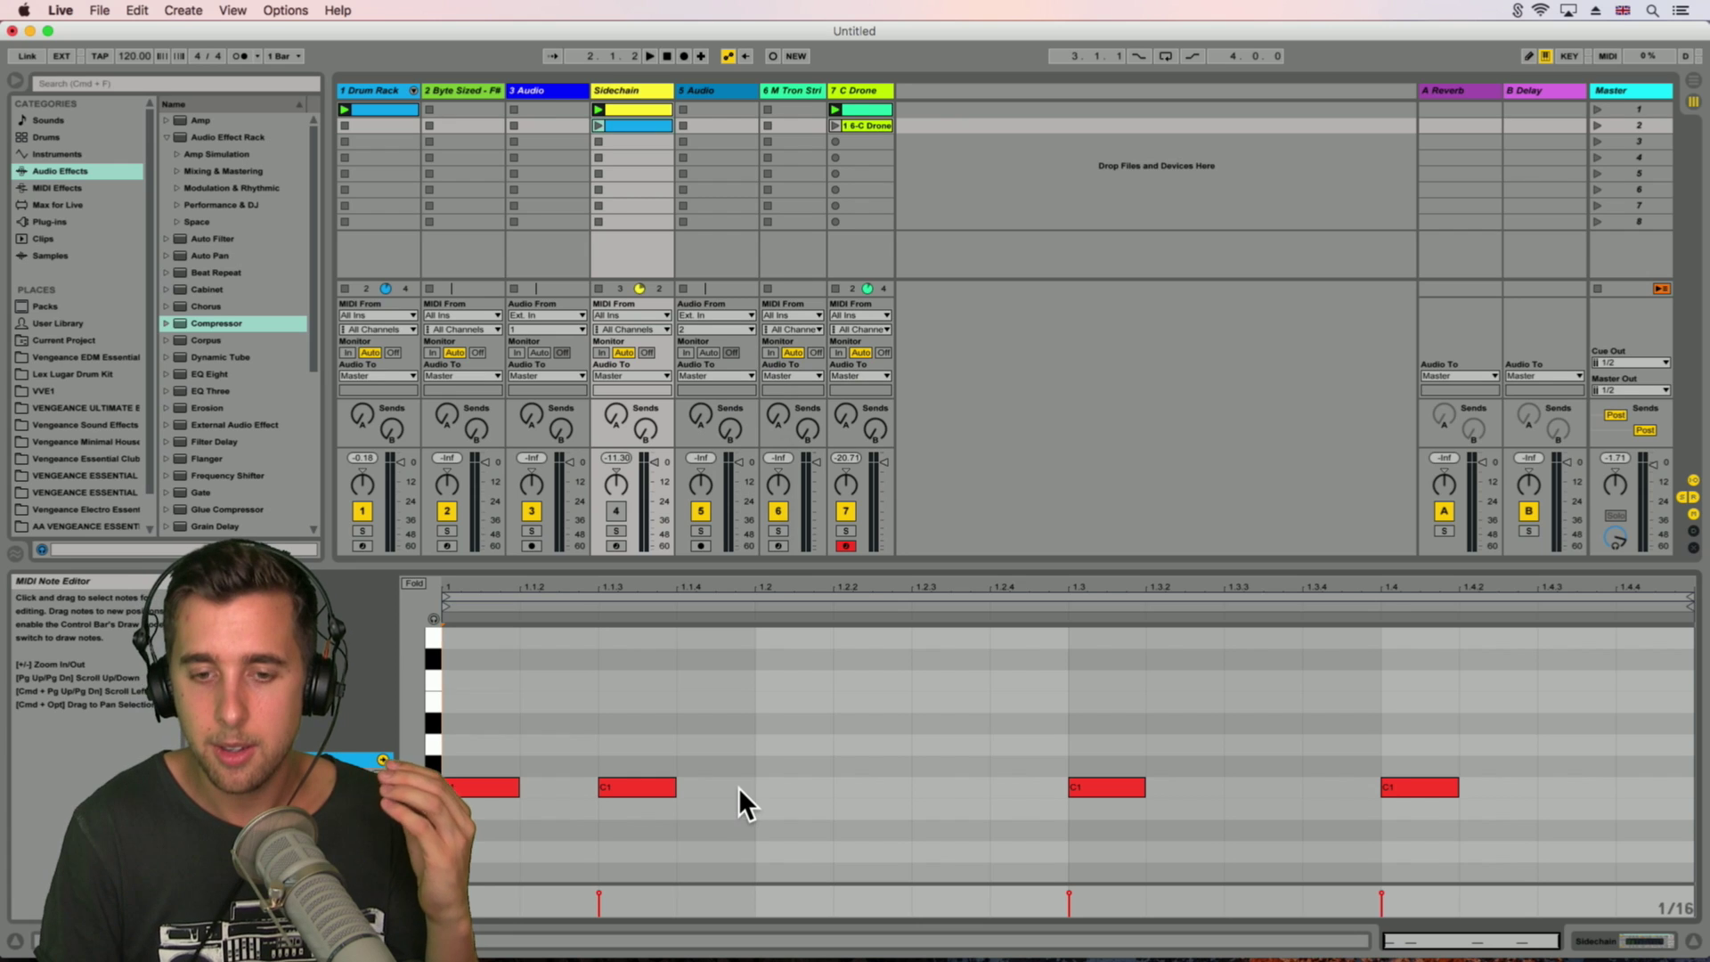
Step: Play the copied kick clip on the Sidechain track and raise the C Drone Compressor's threshold to about -23 dB
{"action": "left_click", "coordinate": [598, 125]}
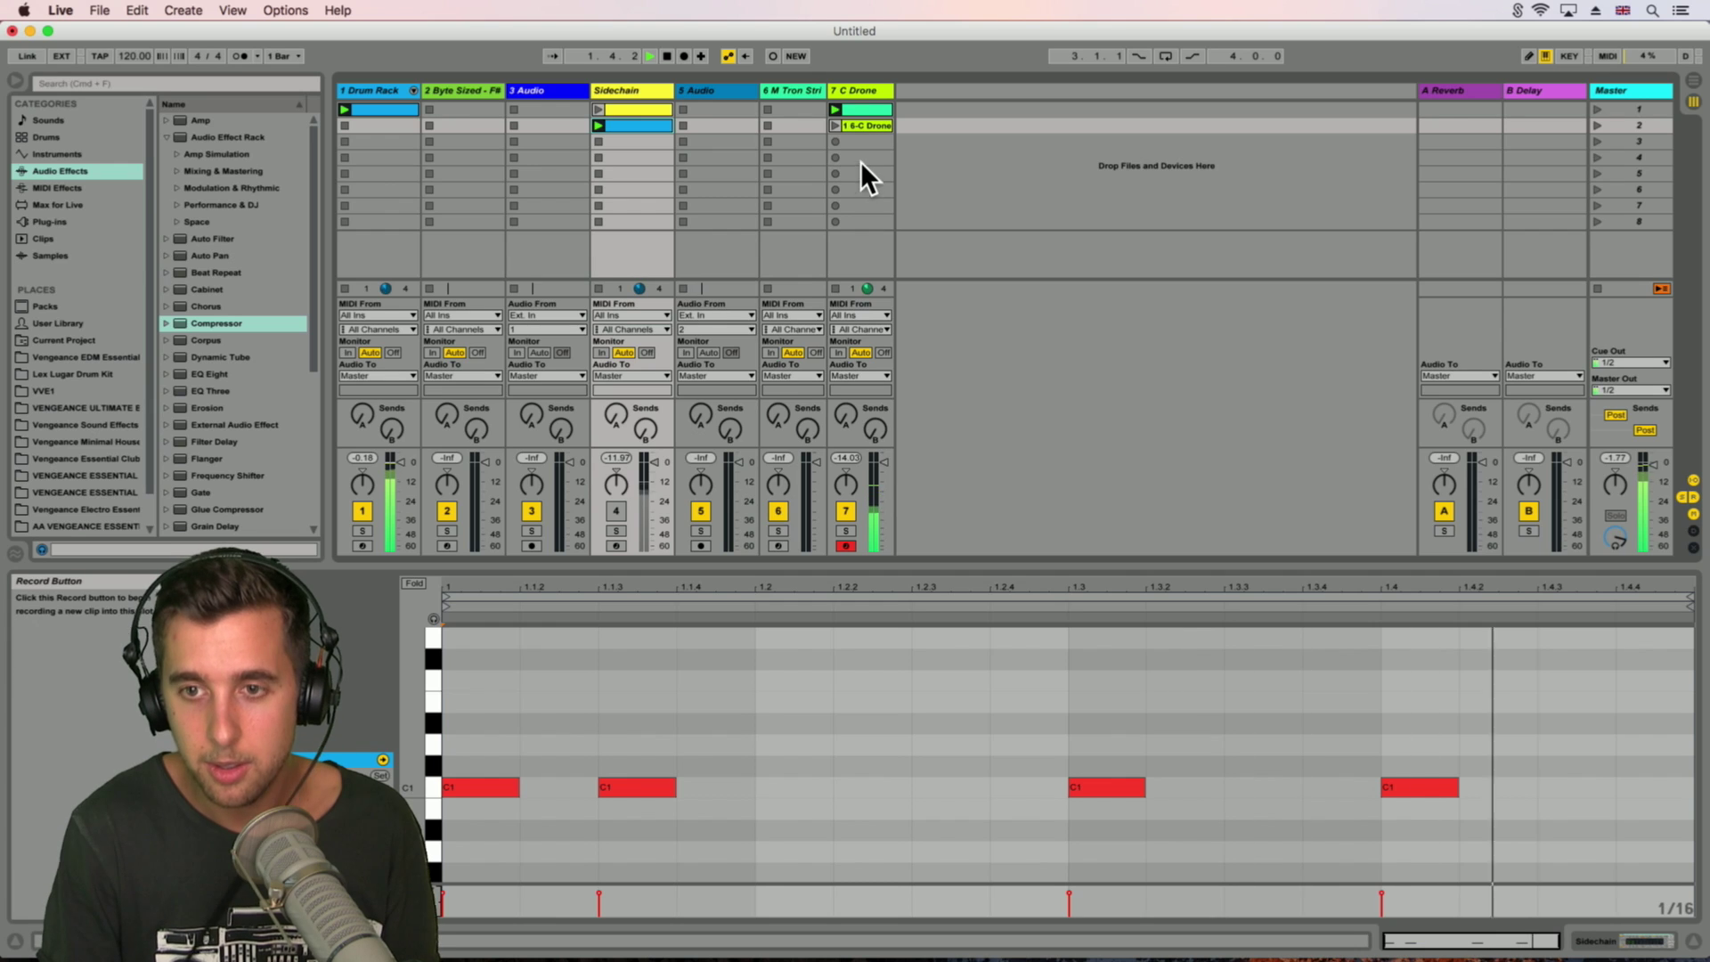
{"action": "left_click", "coordinate": [869, 82]}
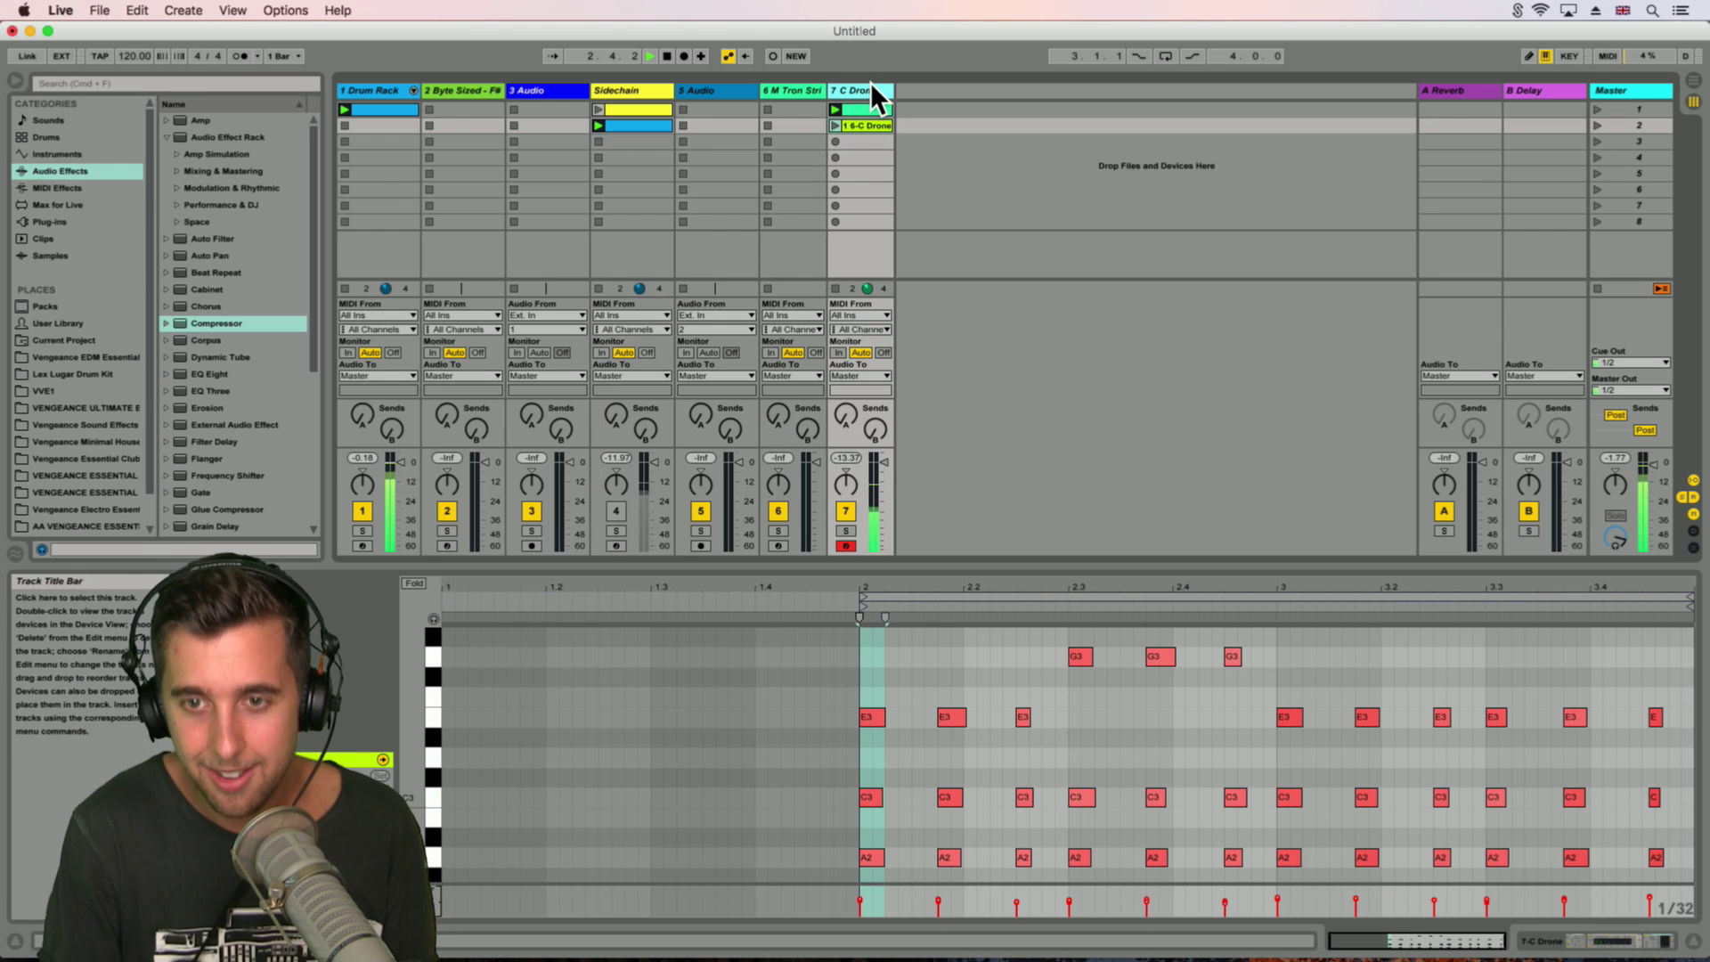
{"action": "double_click", "coordinate": [869, 82]}
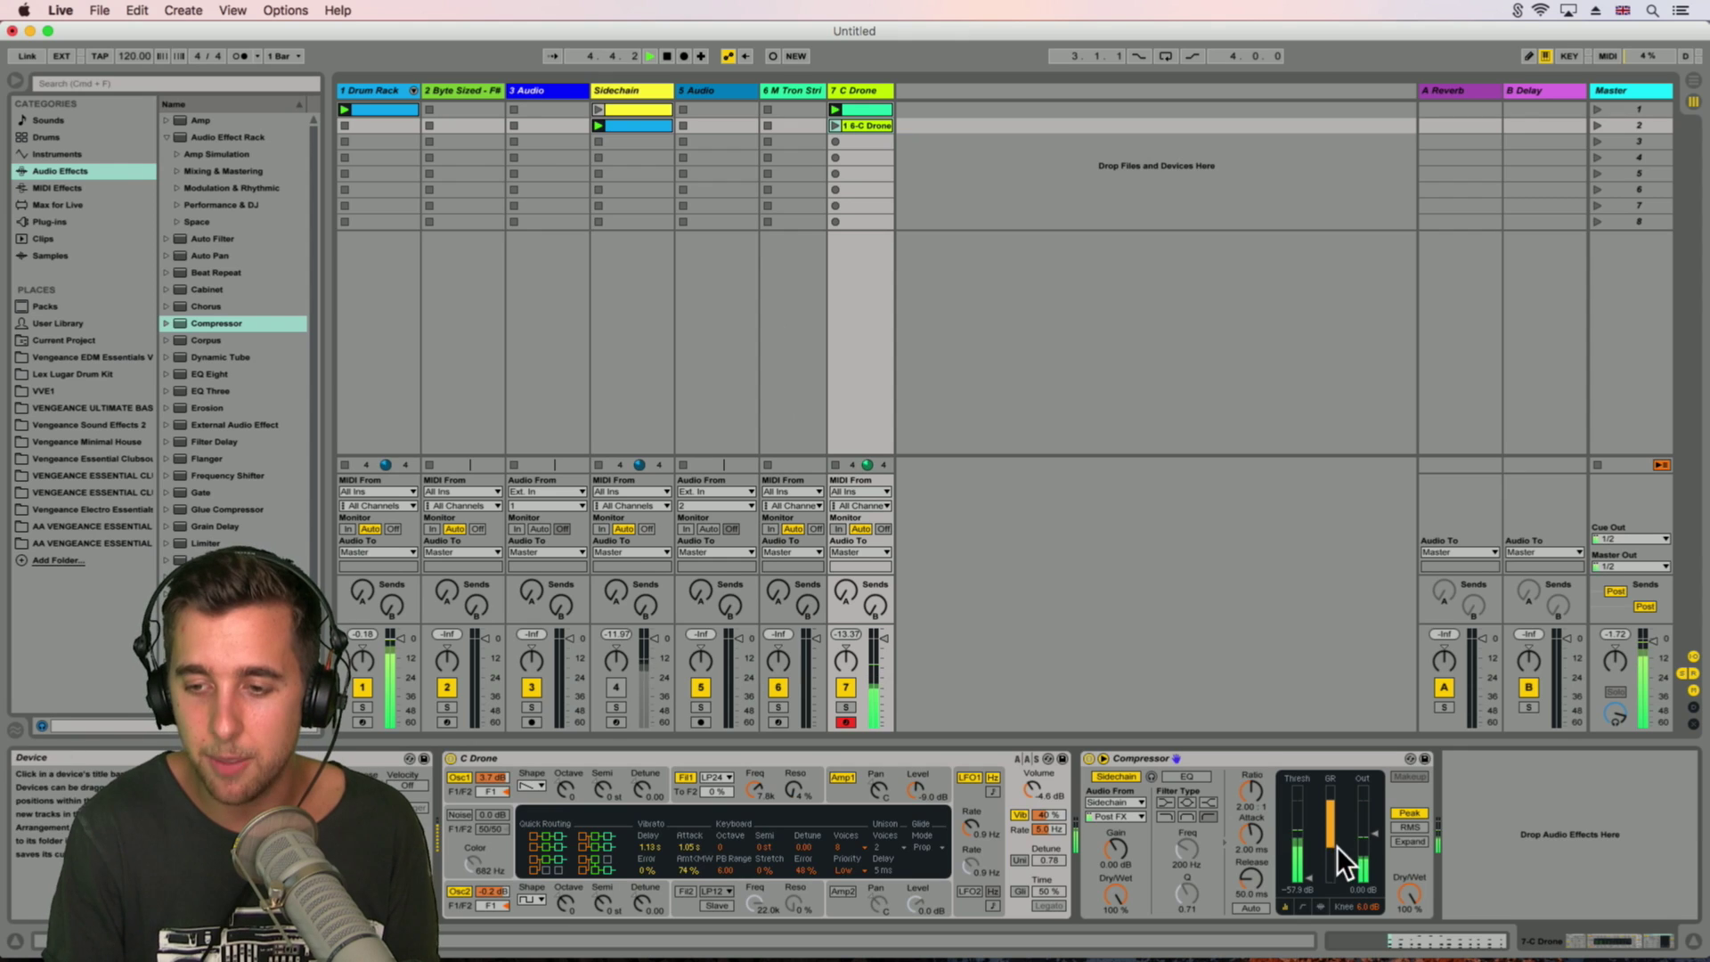
{"action": "left_click_drag", "start_coordinate": [1312, 879], "coordinate": [1312, 844]}
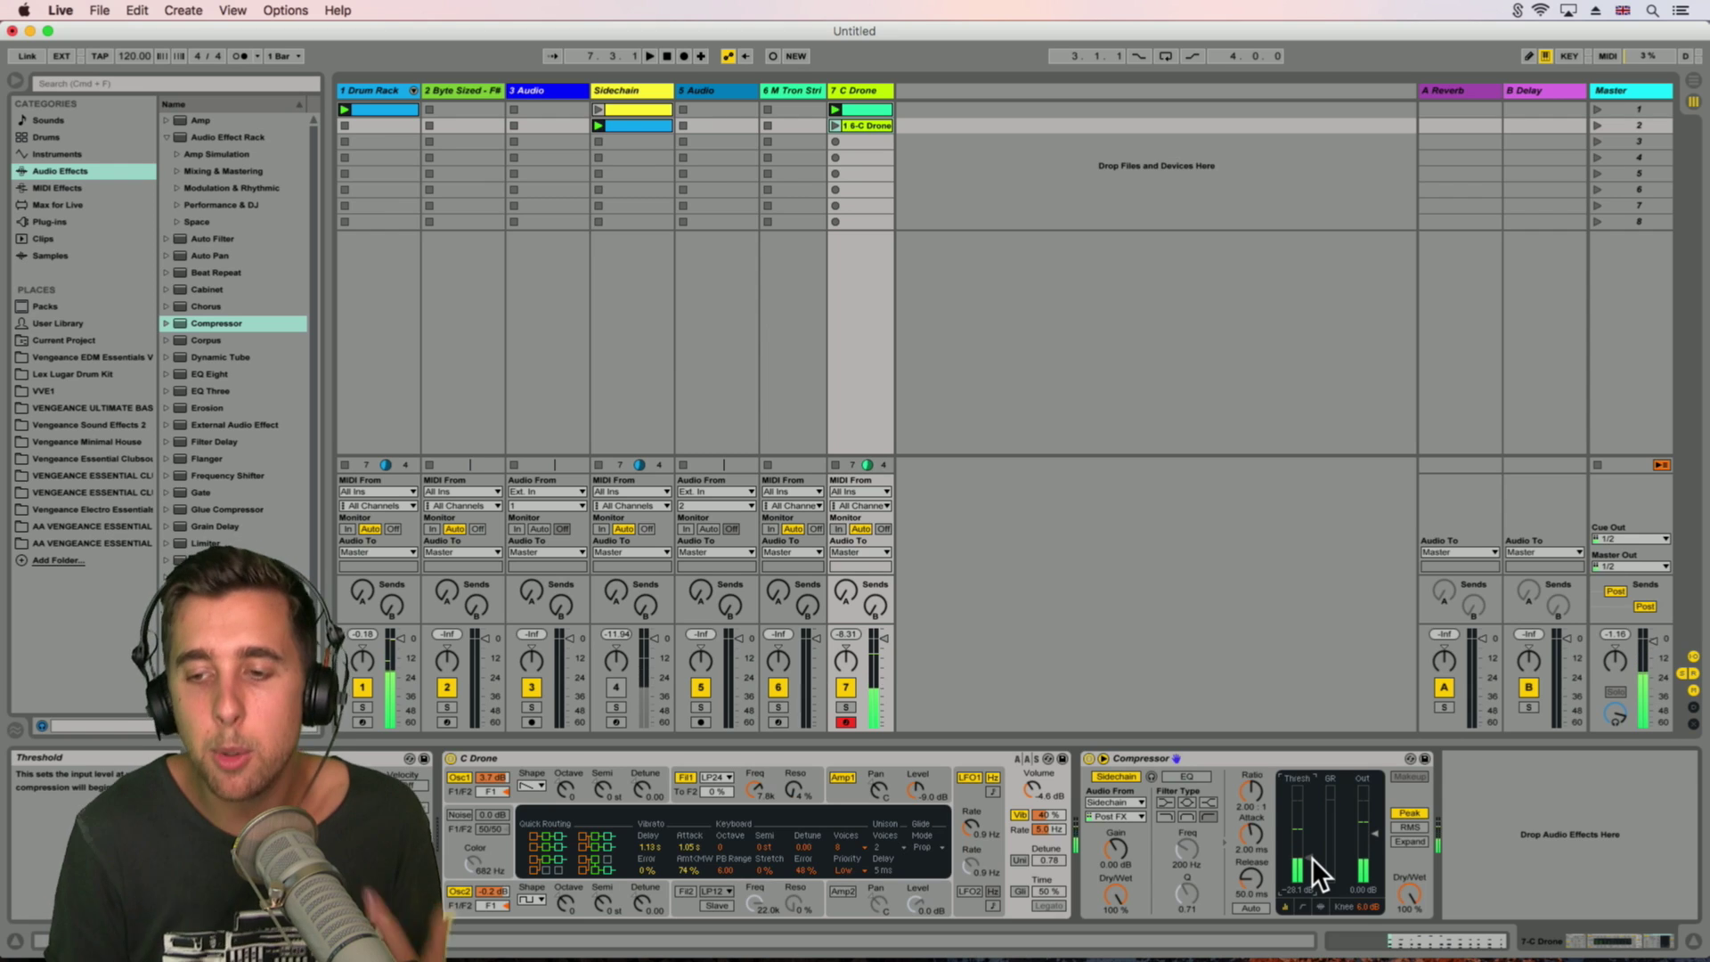
Step: Audition the original Sidechain clip against the copied kick clip while watching the C Drone Compressor, and stop playback
{"action": "left_click", "coordinate": [599, 109]}
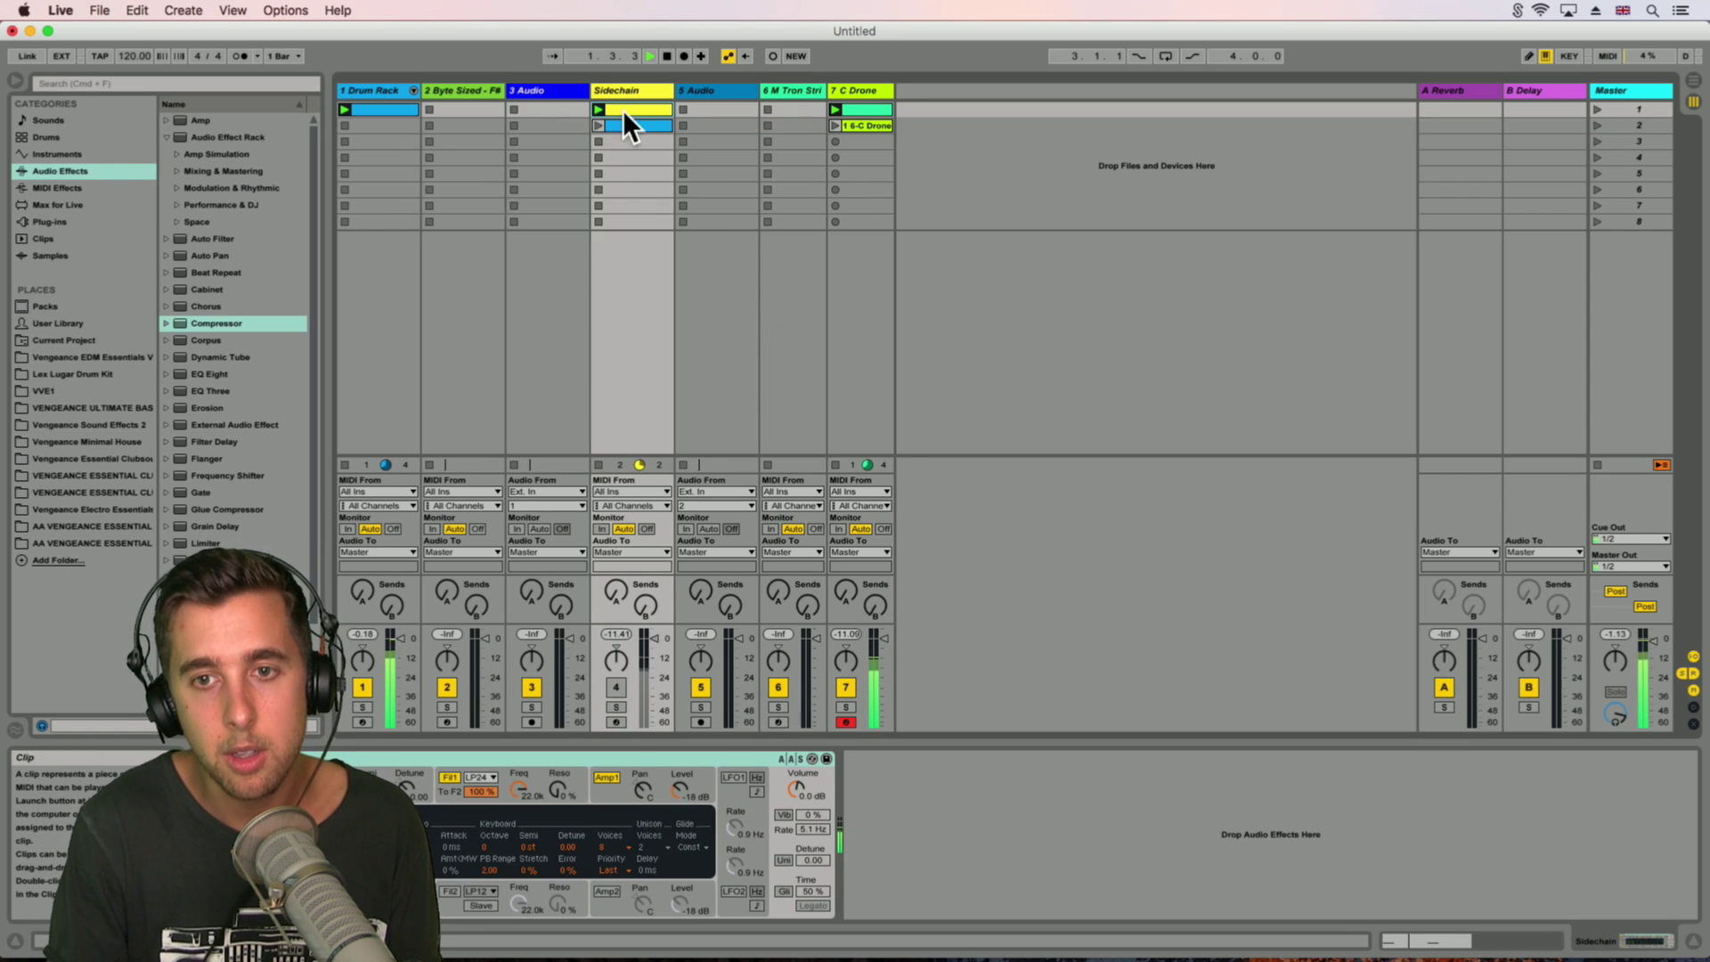
{"action": "left_click", "coordinate": [868, 89]}
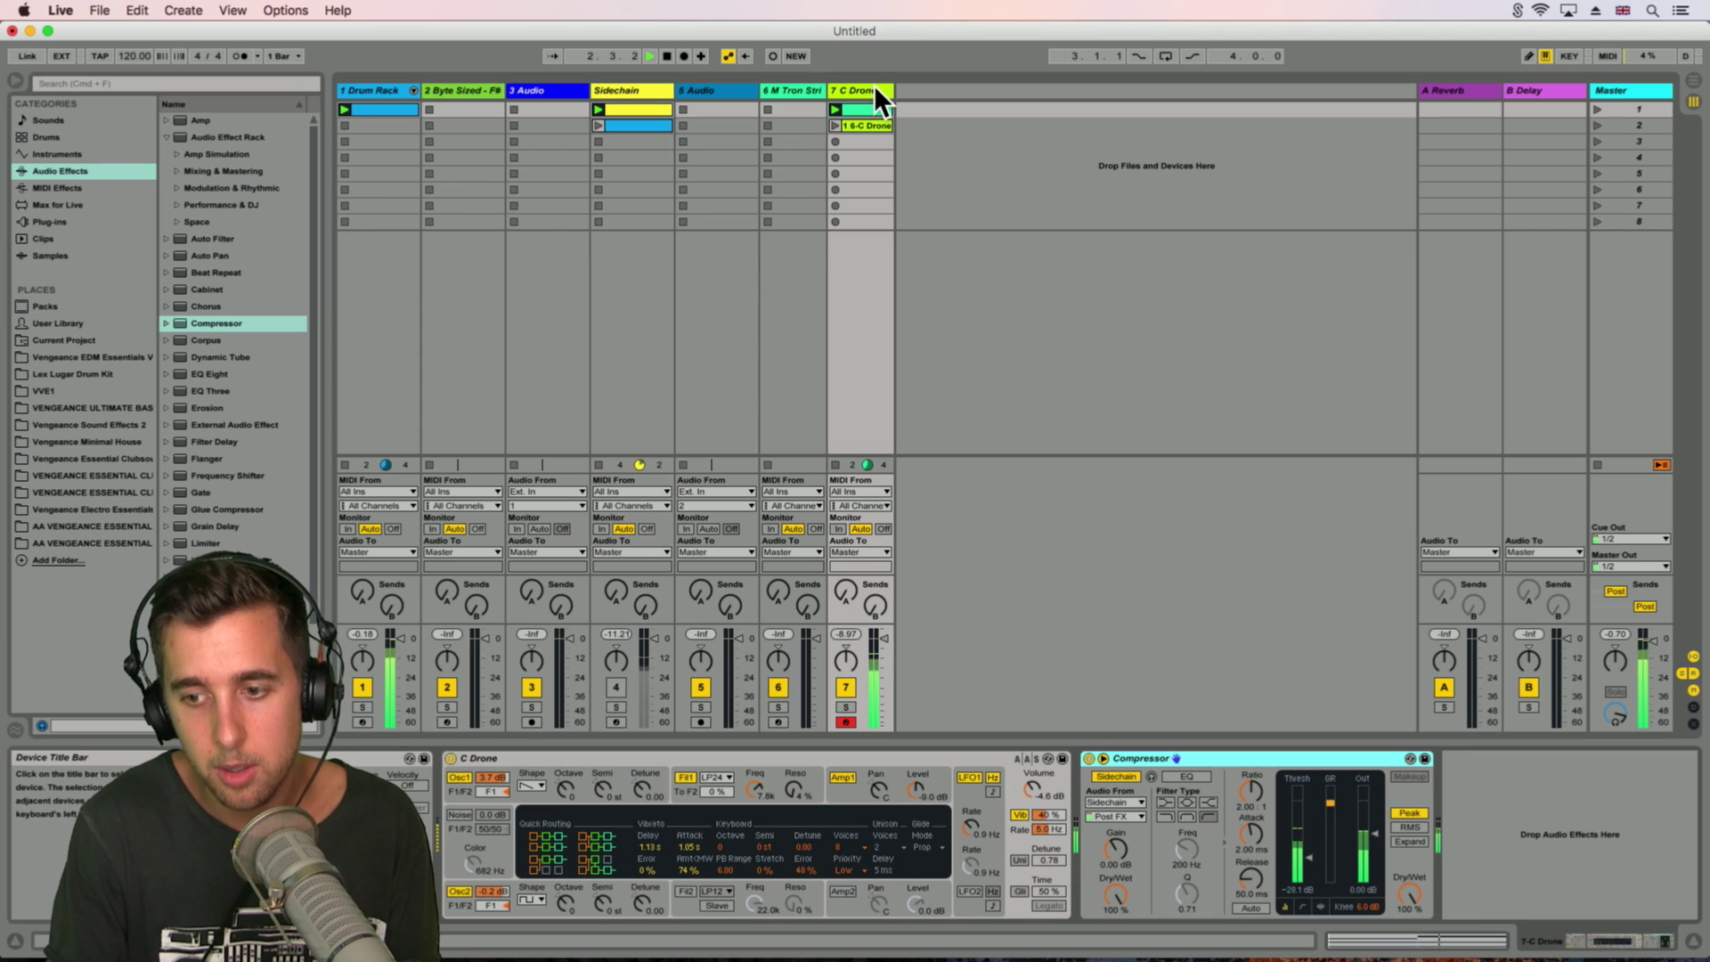
{"action": "left_click", "coordinate": [598, 126]}
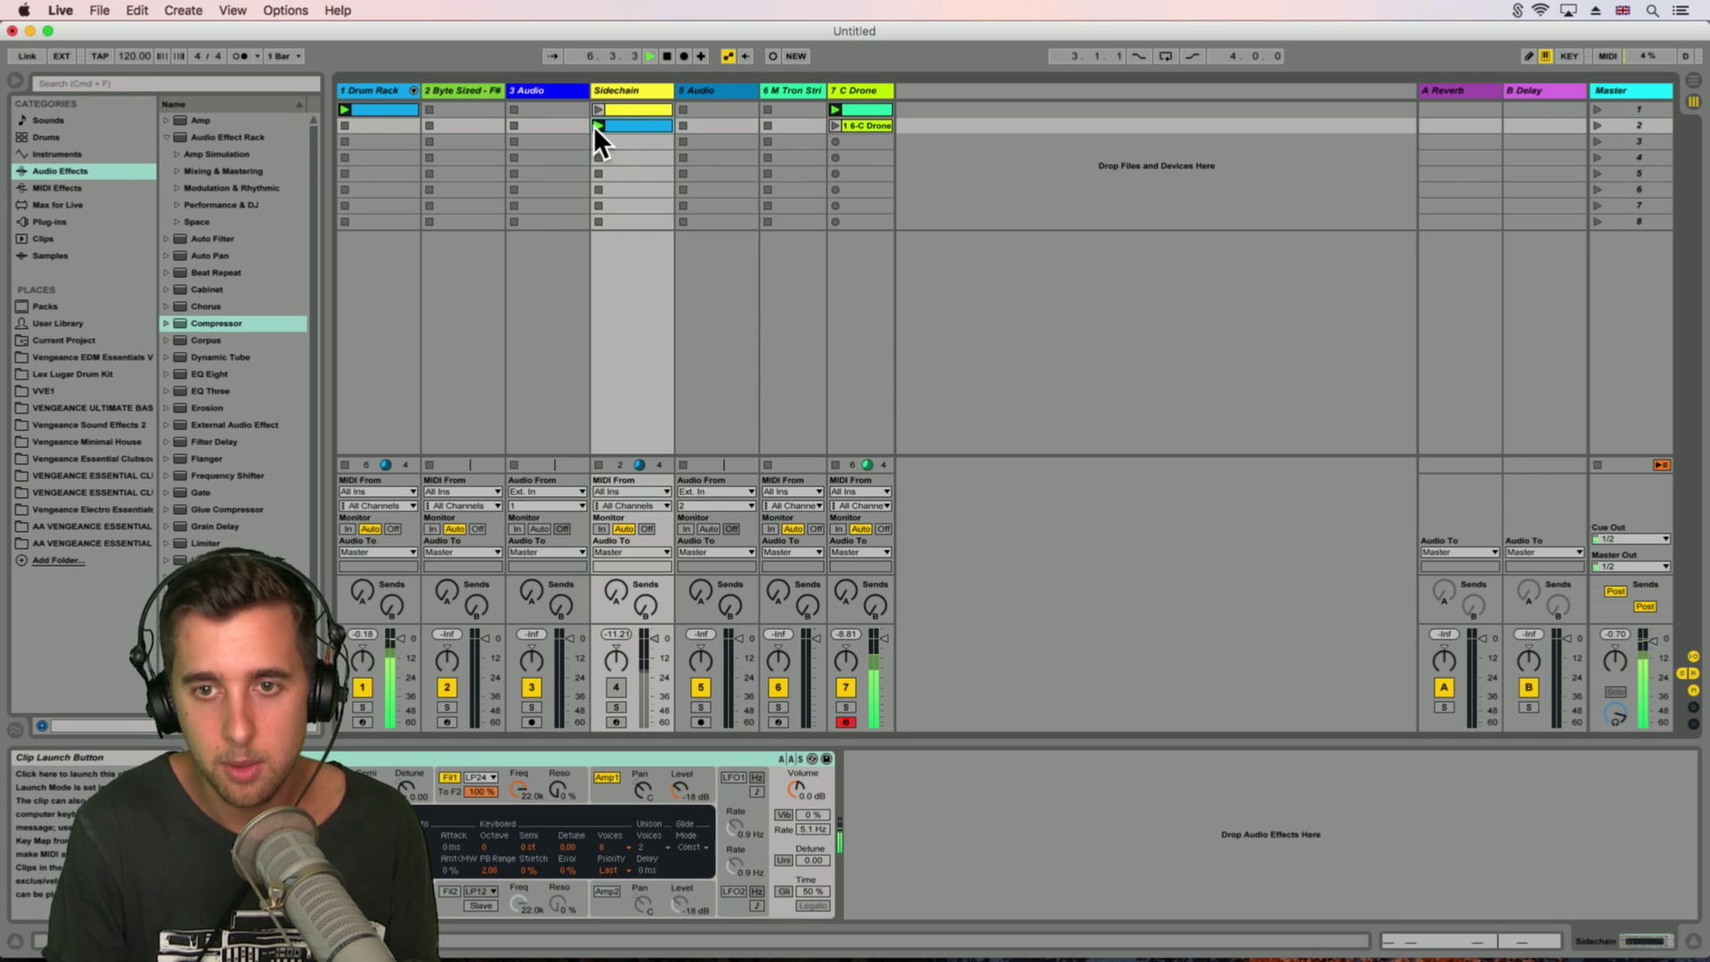
{"action": "key", "text": "space"}
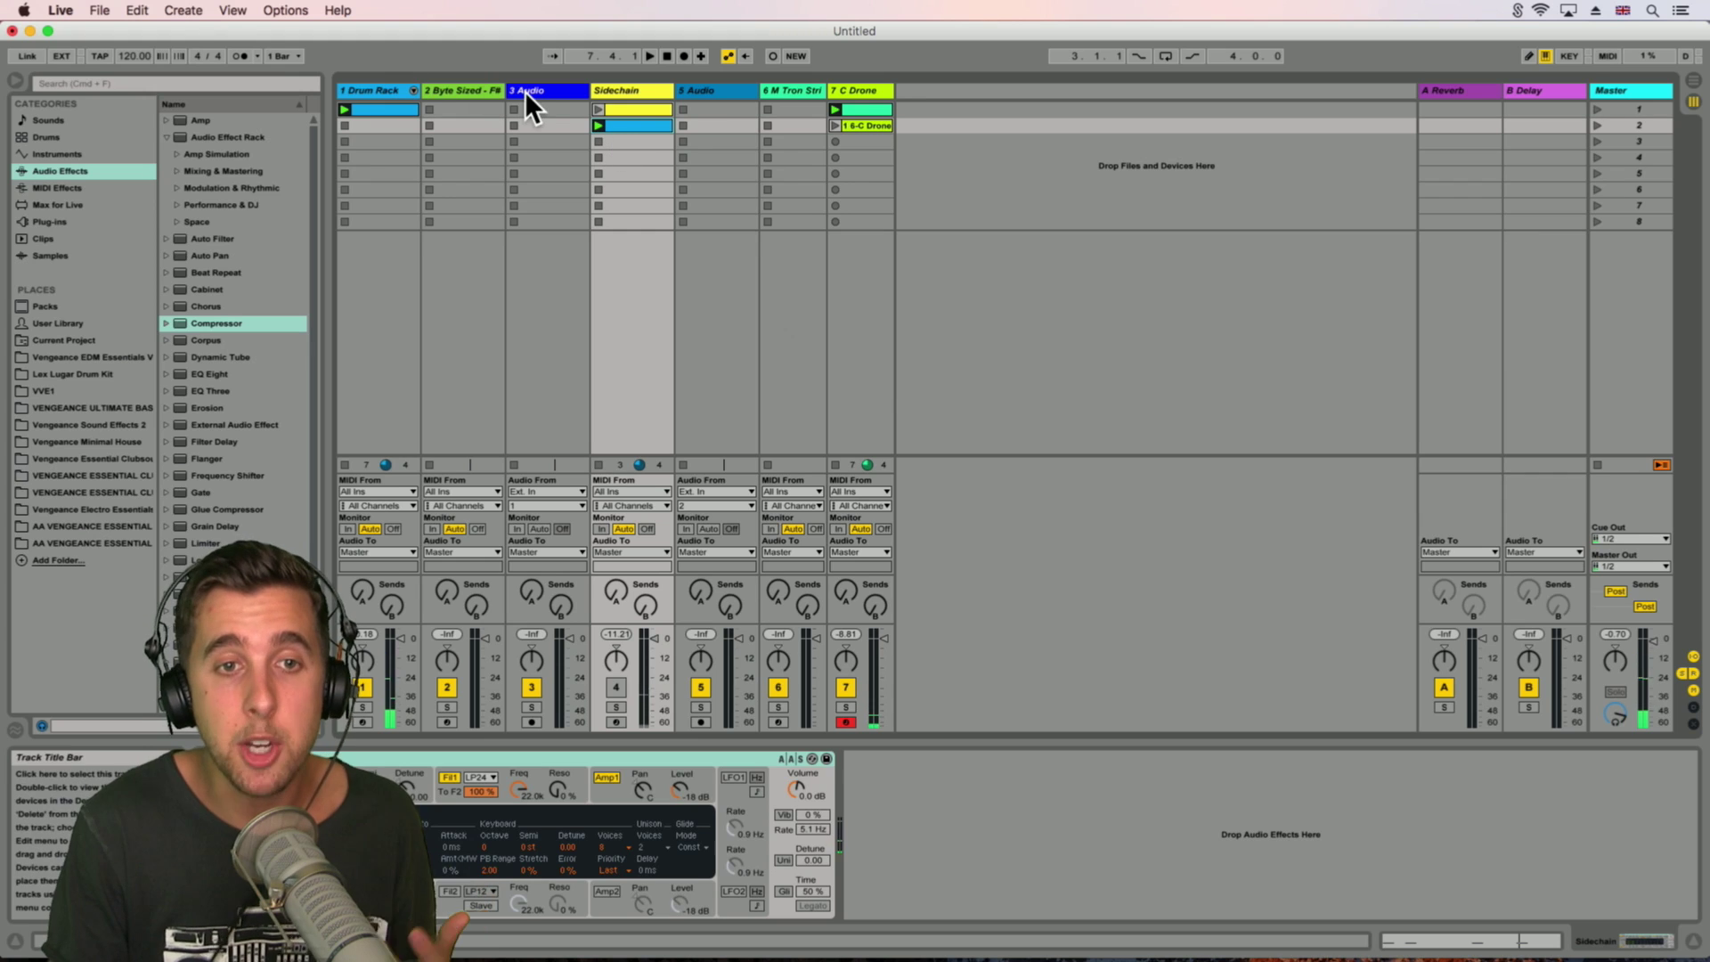
Step: Insert a new MIDI track and place it directly after the Byte Sized track
{"action": "left_click", "coordinate": [188, 8]}
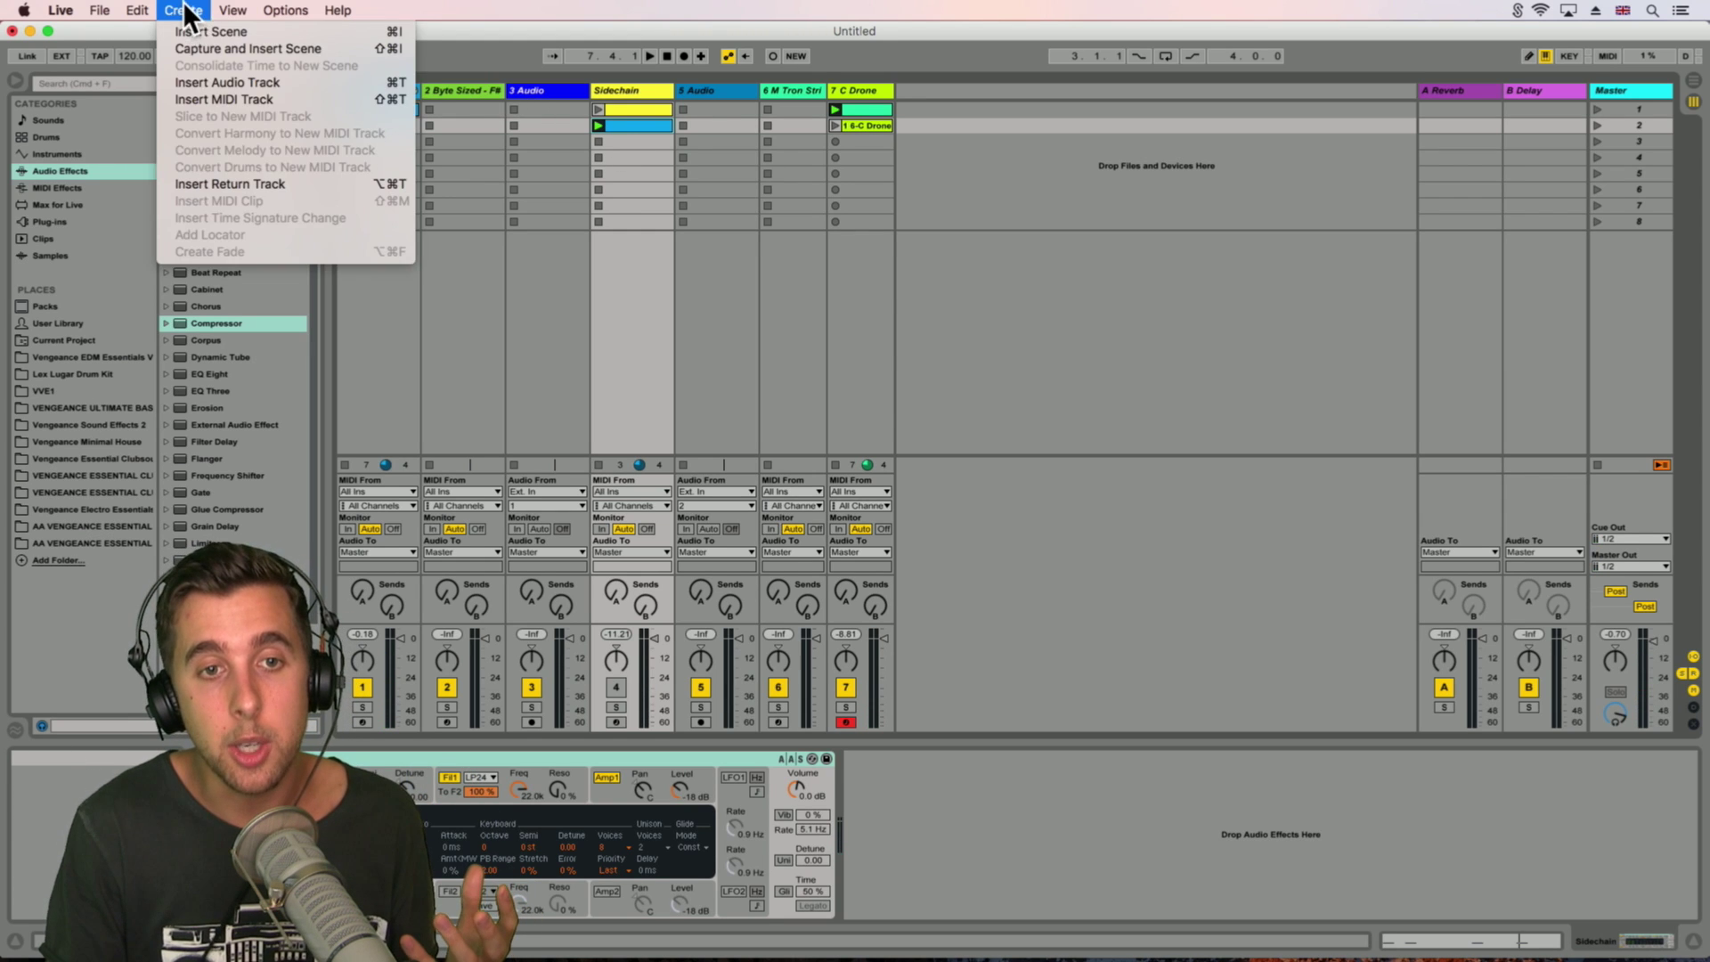
{"action": "left_click", "coordinate": [238, 99]}
{"action": "left_click_drag", "start_coordinate": [699, 93], "coordinate": [511, 87]}
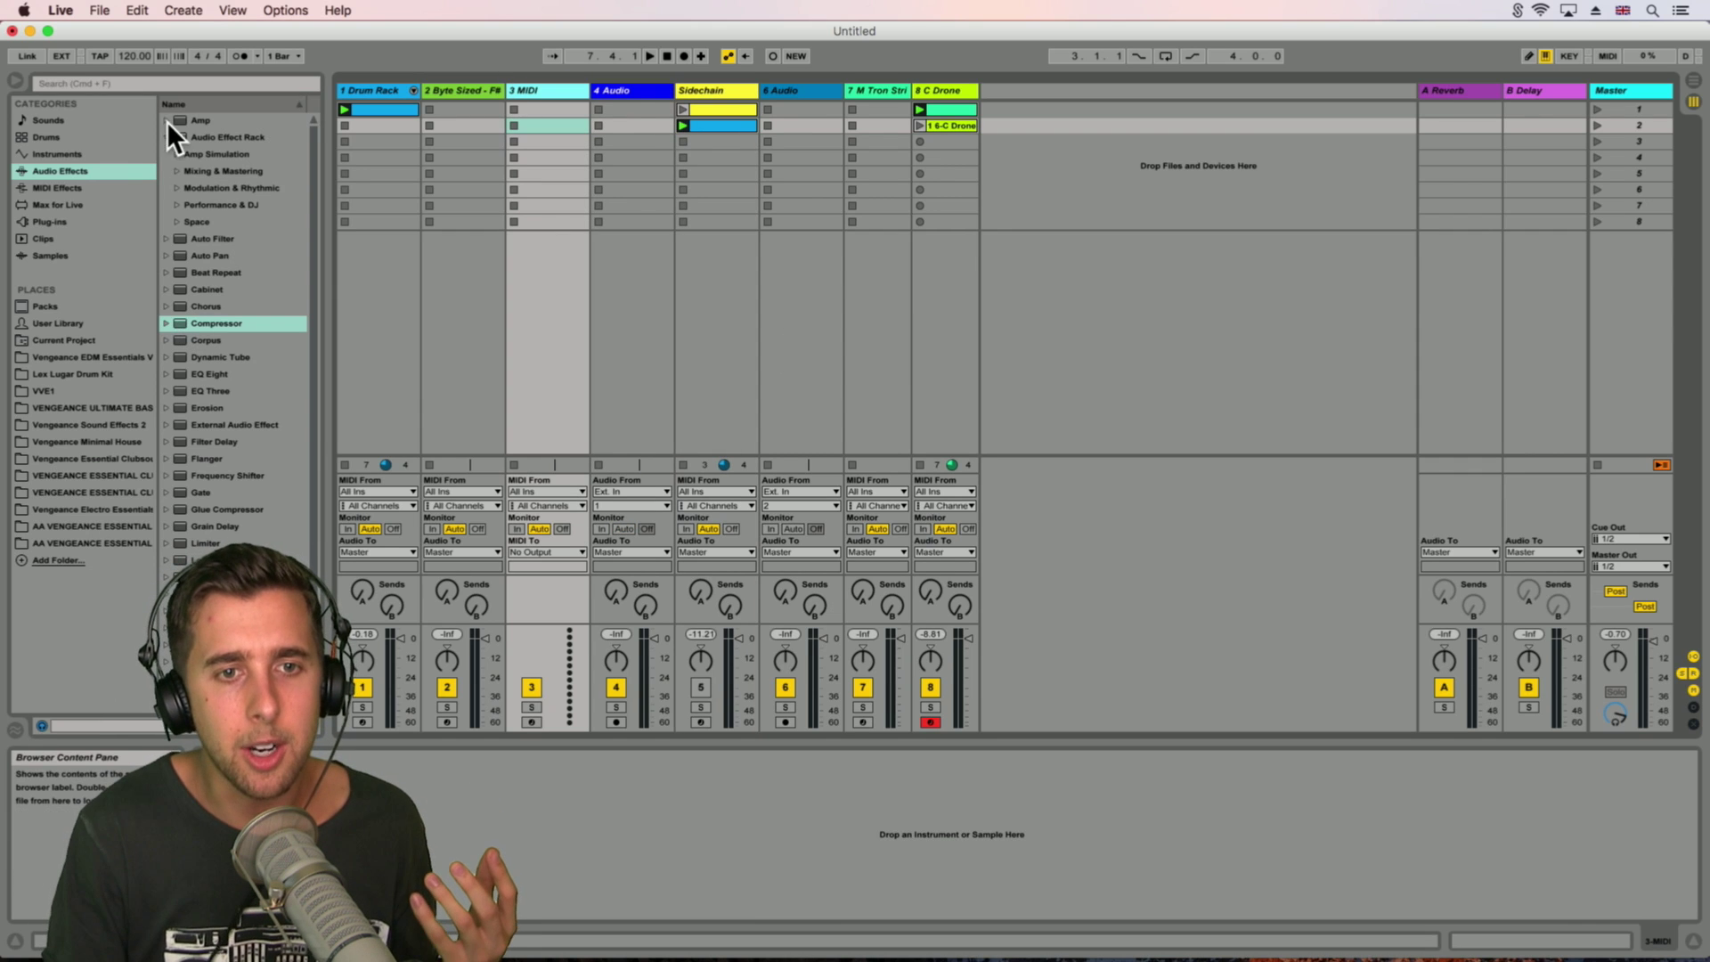
Step: Load the Ensemble Brass preset from Analog's Brass instruments onto the new MIDI track
{"action": "left_click", "coordinate": [53, 156]}
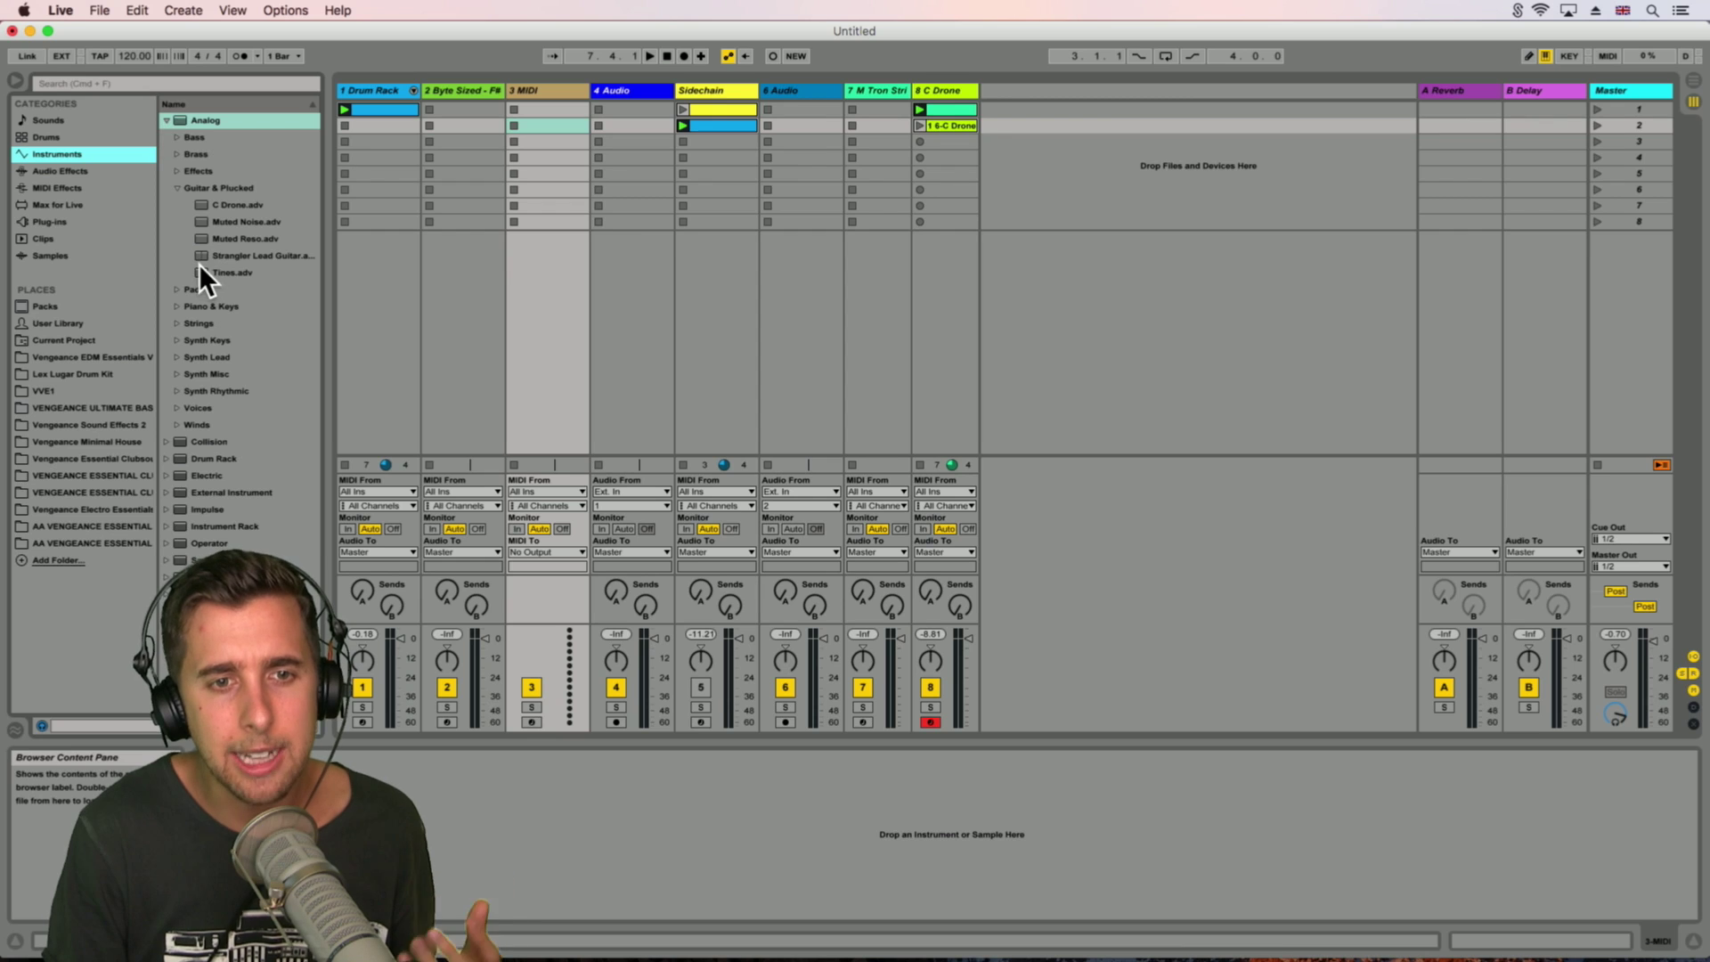
{"action": "left_click", "coordinate": [177, 189]}
{"action": "left_click", "coordinate": [175, 154]}
{"action": "key", "text": "Down"}
{"action": "left_click_drag", "start_coordinate": [231, 173], "coordinate": [552, 86]}
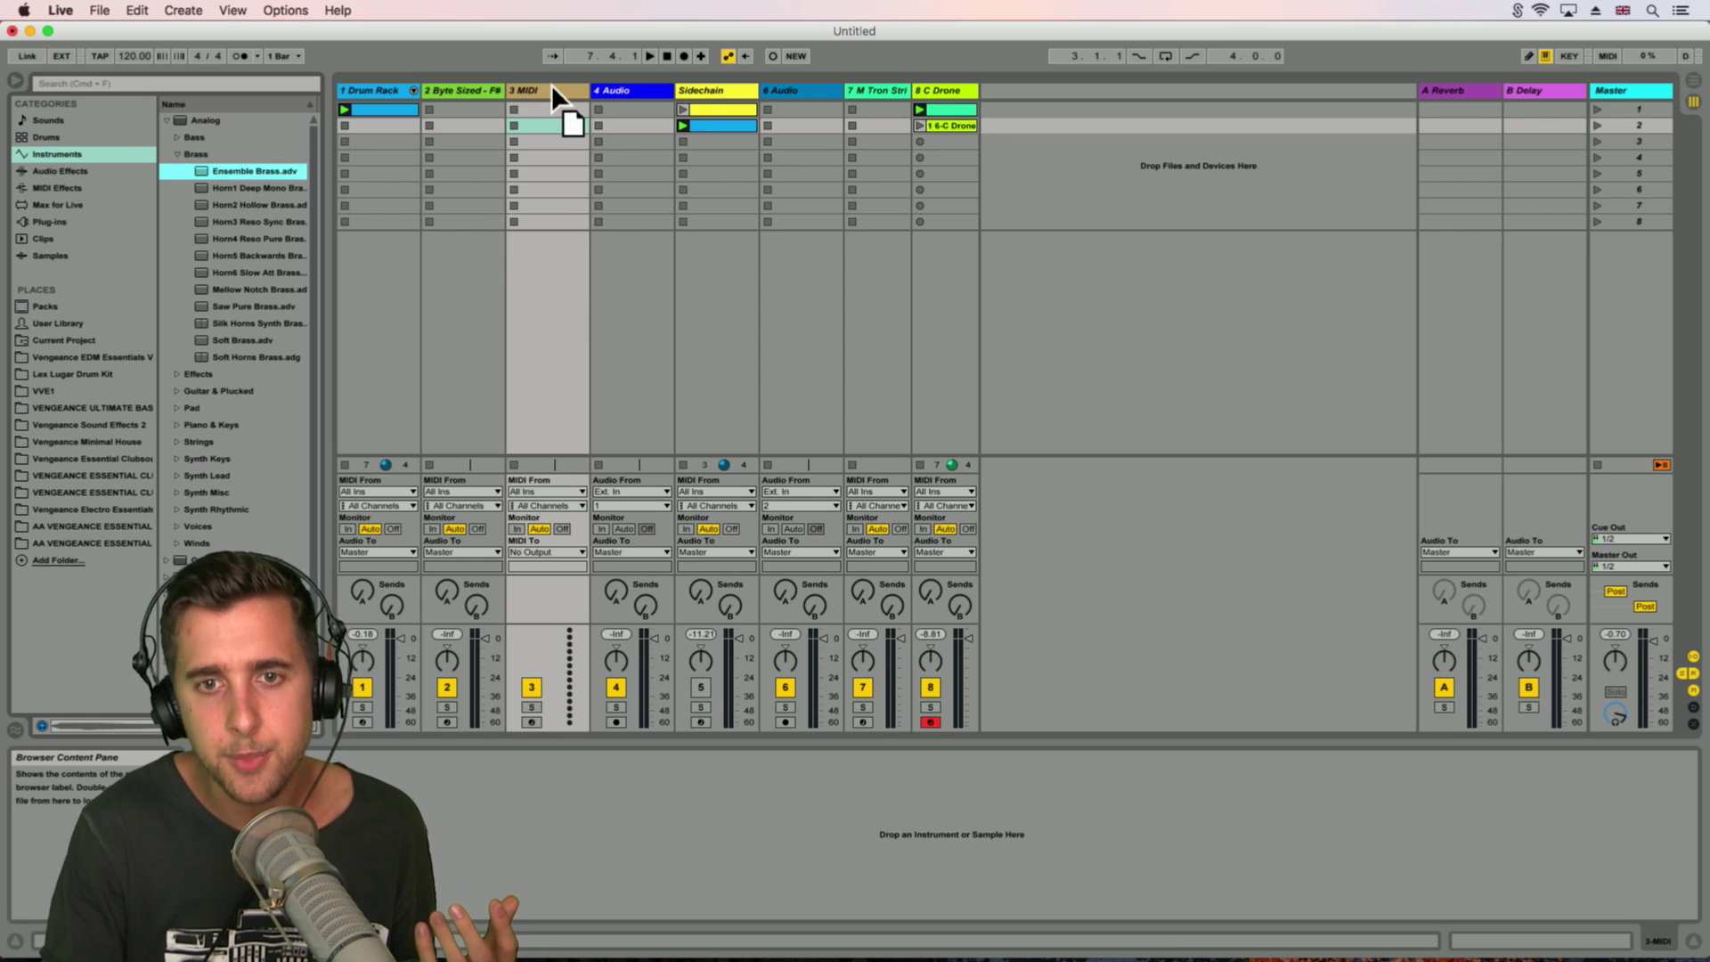
Step: Create a clip in the Ensemble Brass track's first slot and program a one-beat chord of C2, E2 and G2 at its start
{"action": "double_click", "coordinate": [541, 111]}
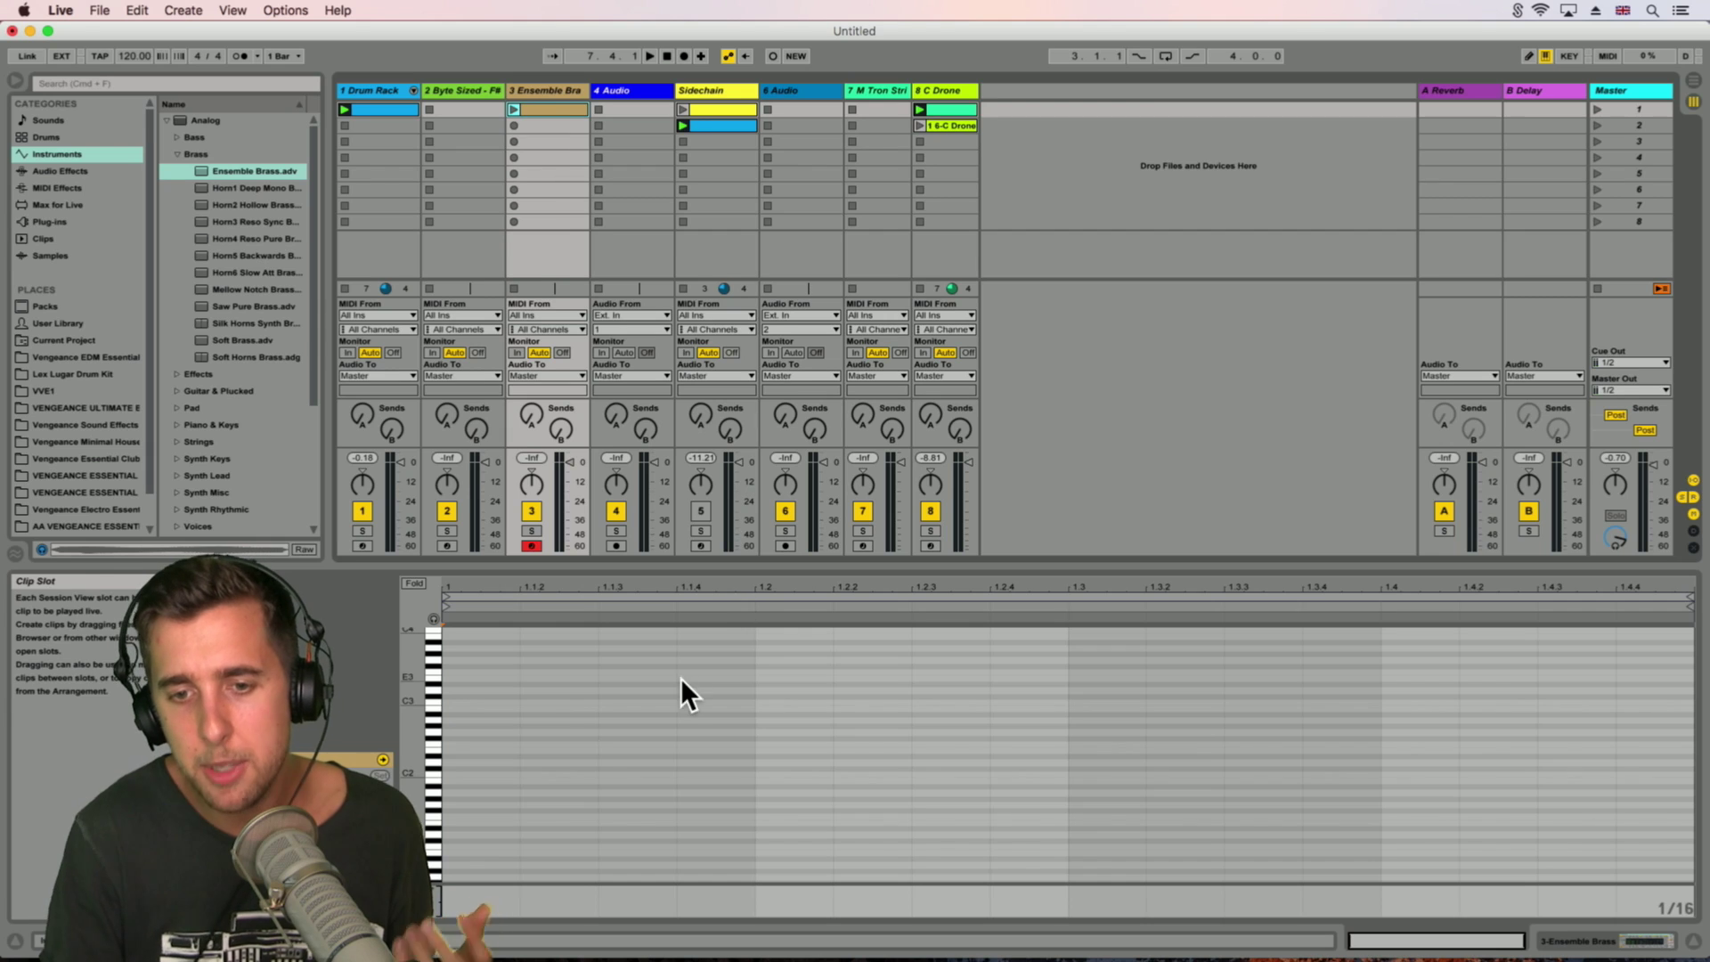
{"action": "left_click_drag", "start_coordinate": [414, 745], "coordinate": [446, 757]}
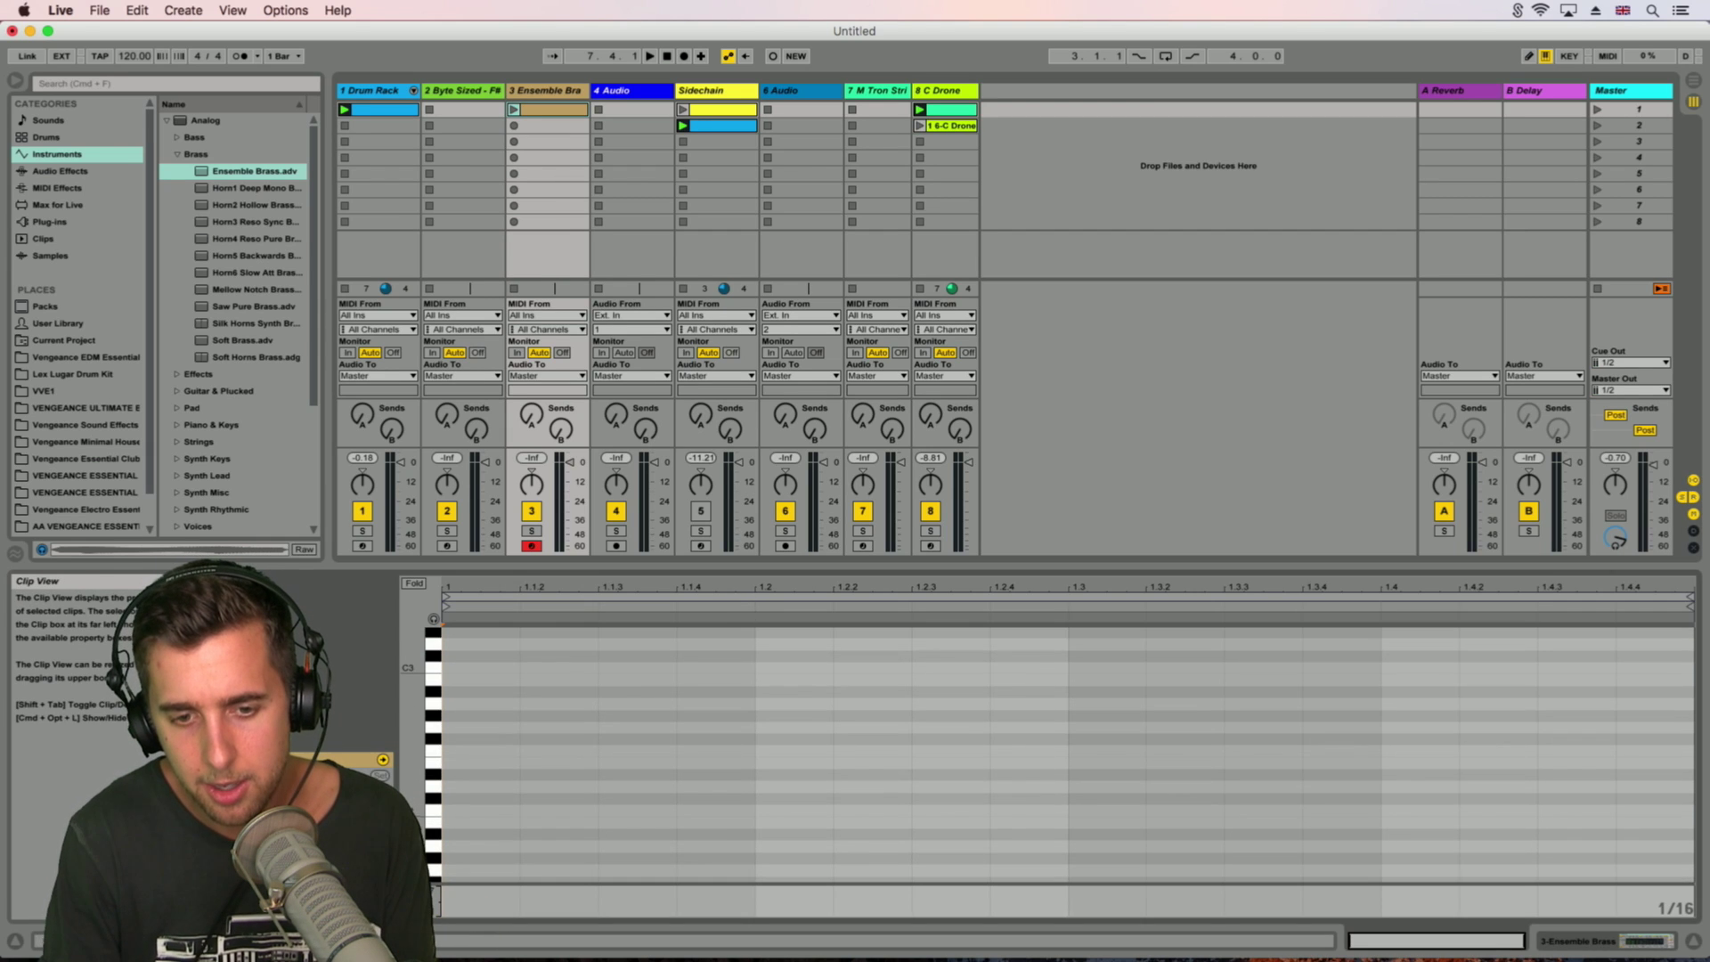
{"action": "key", "text": "b"}
{"action": "left_click", "coordinate": [462, 810]}
{"action": "left_click", "coordinate": [458, 764]}
{"action": "left_click", "coordinate": [459, 727]}
{"action": "key", "text": "b"}
{"action": "mouse_move", "coordinate": [524, 847]}
{"action": "left_mouse_down"}
{"action": "mouse_move", "coordinate": [513, 730]}
{"action": "mouse_move", "coordinate": [755, 727]}
{"action": "left_mouse_up"}
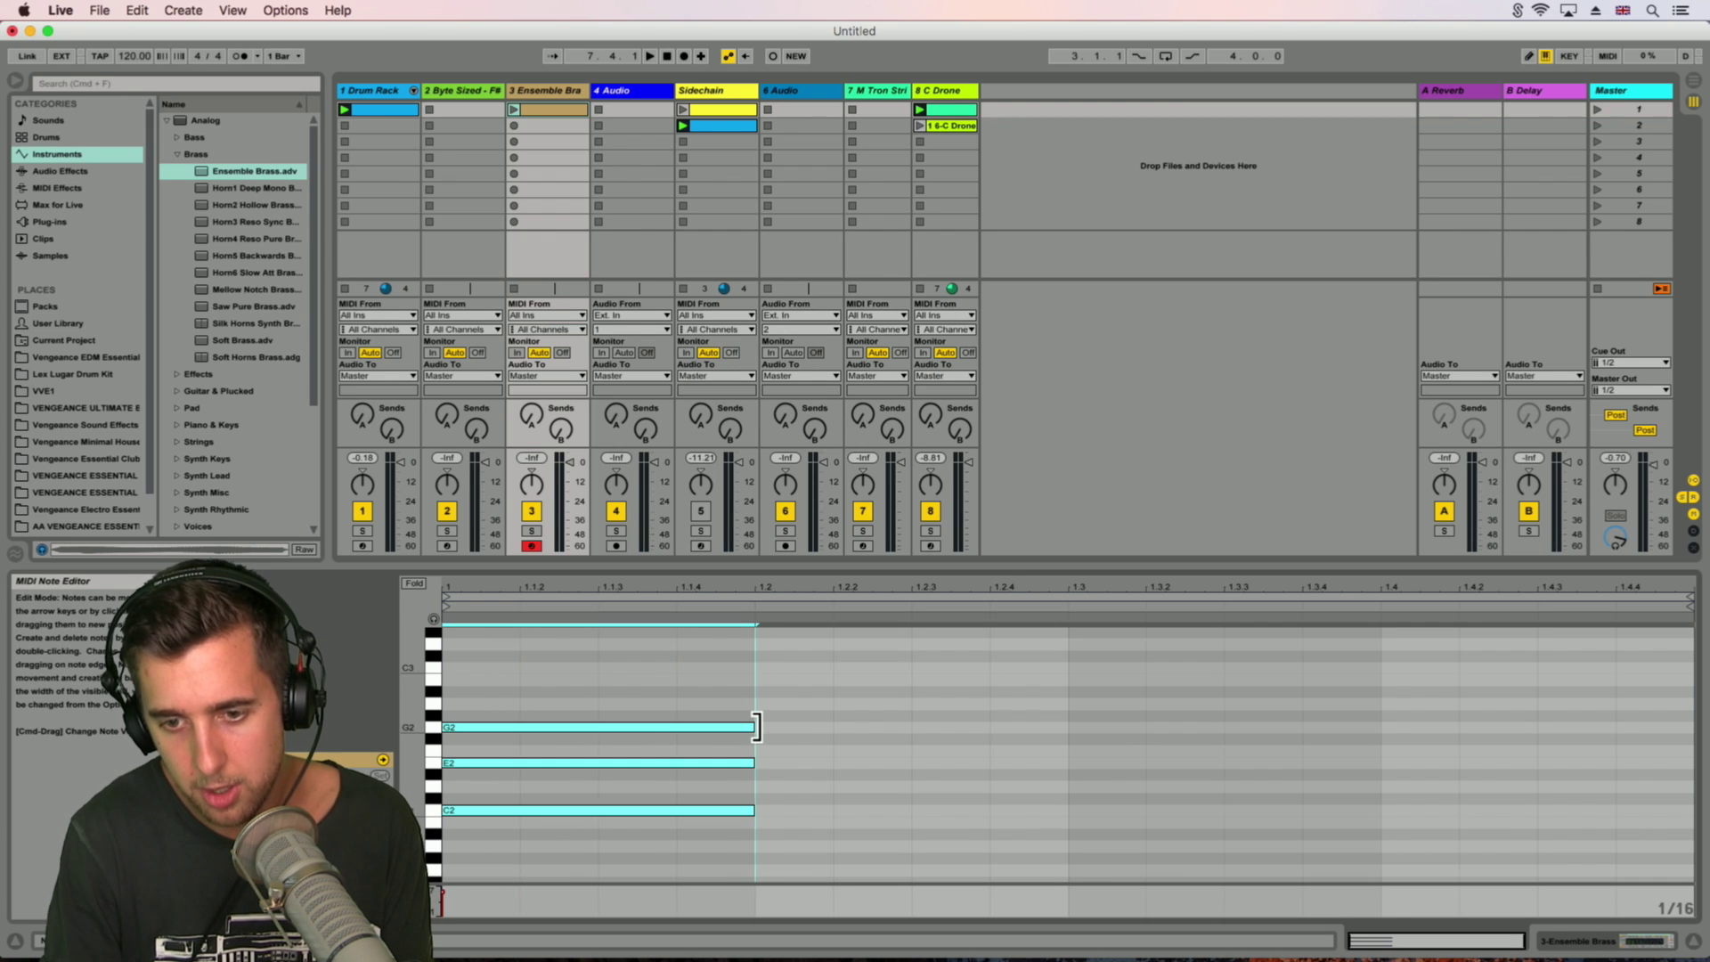
{"action": "left_click", "coordinate": [719, 831]}
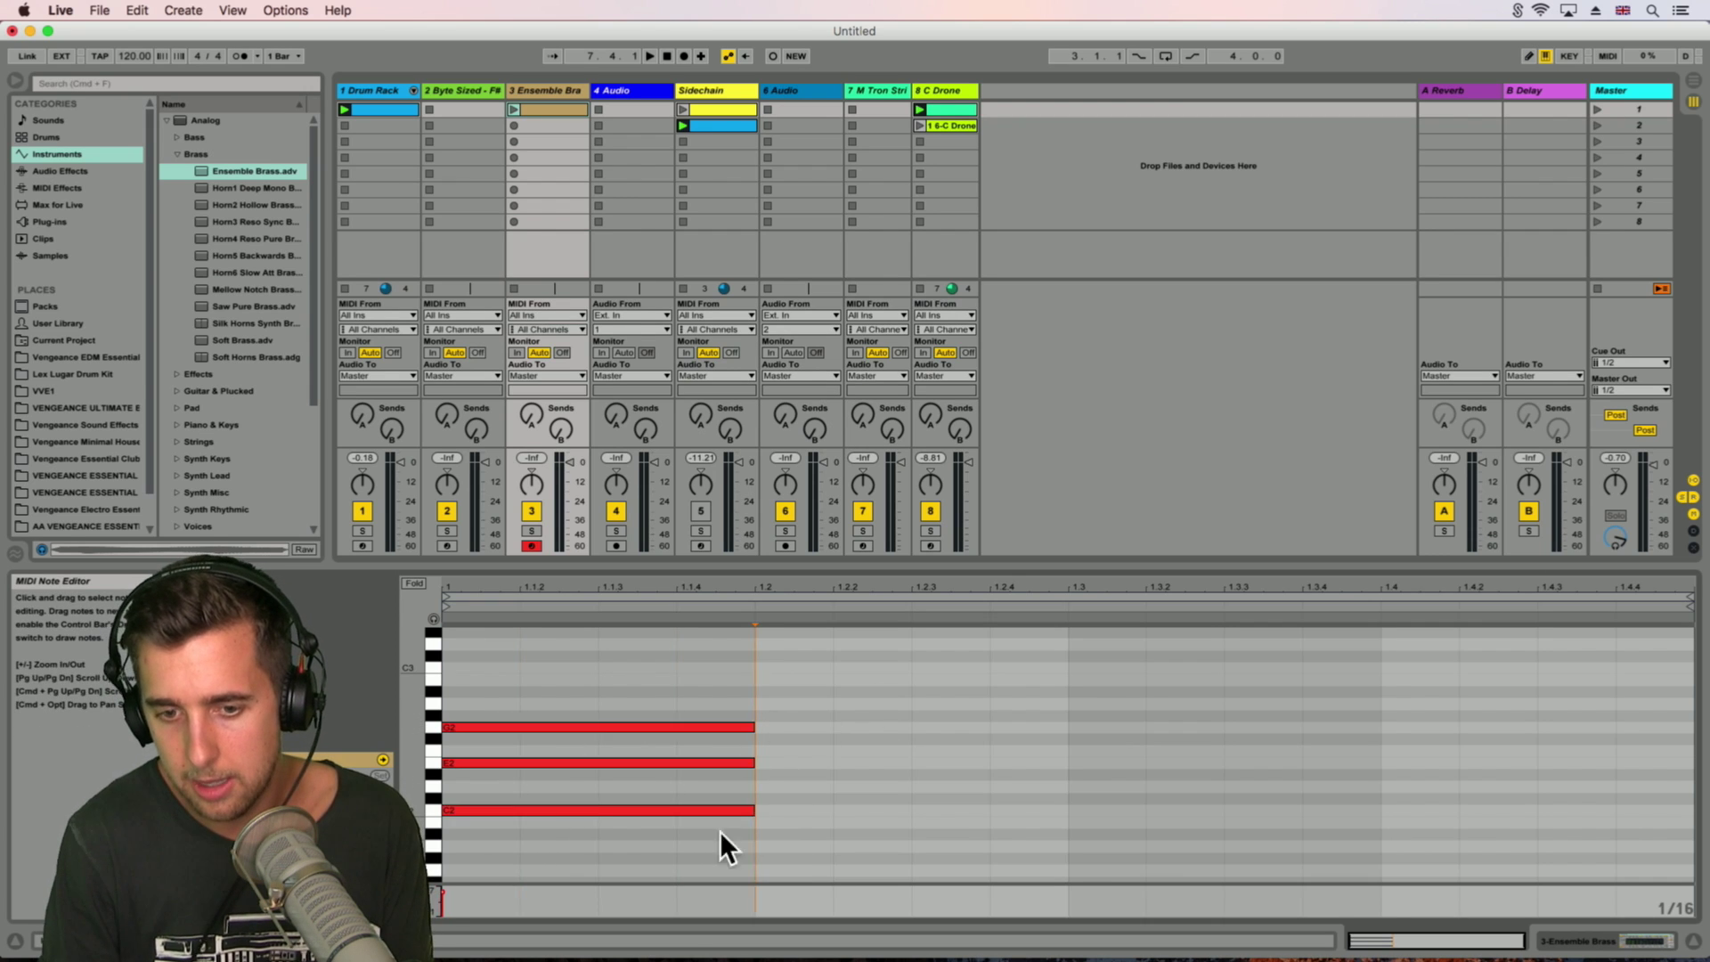
Step: Repeat the brass chord on beat 3 with A2 instead of G2 as its top note, audition it, and extend both chords to two beats
{"action": "left_click", "coordinate": [571, 809]}
{"action": "left_click_drag", "start_coordinate": [570, 807], "coordinate": [1142, 704]}
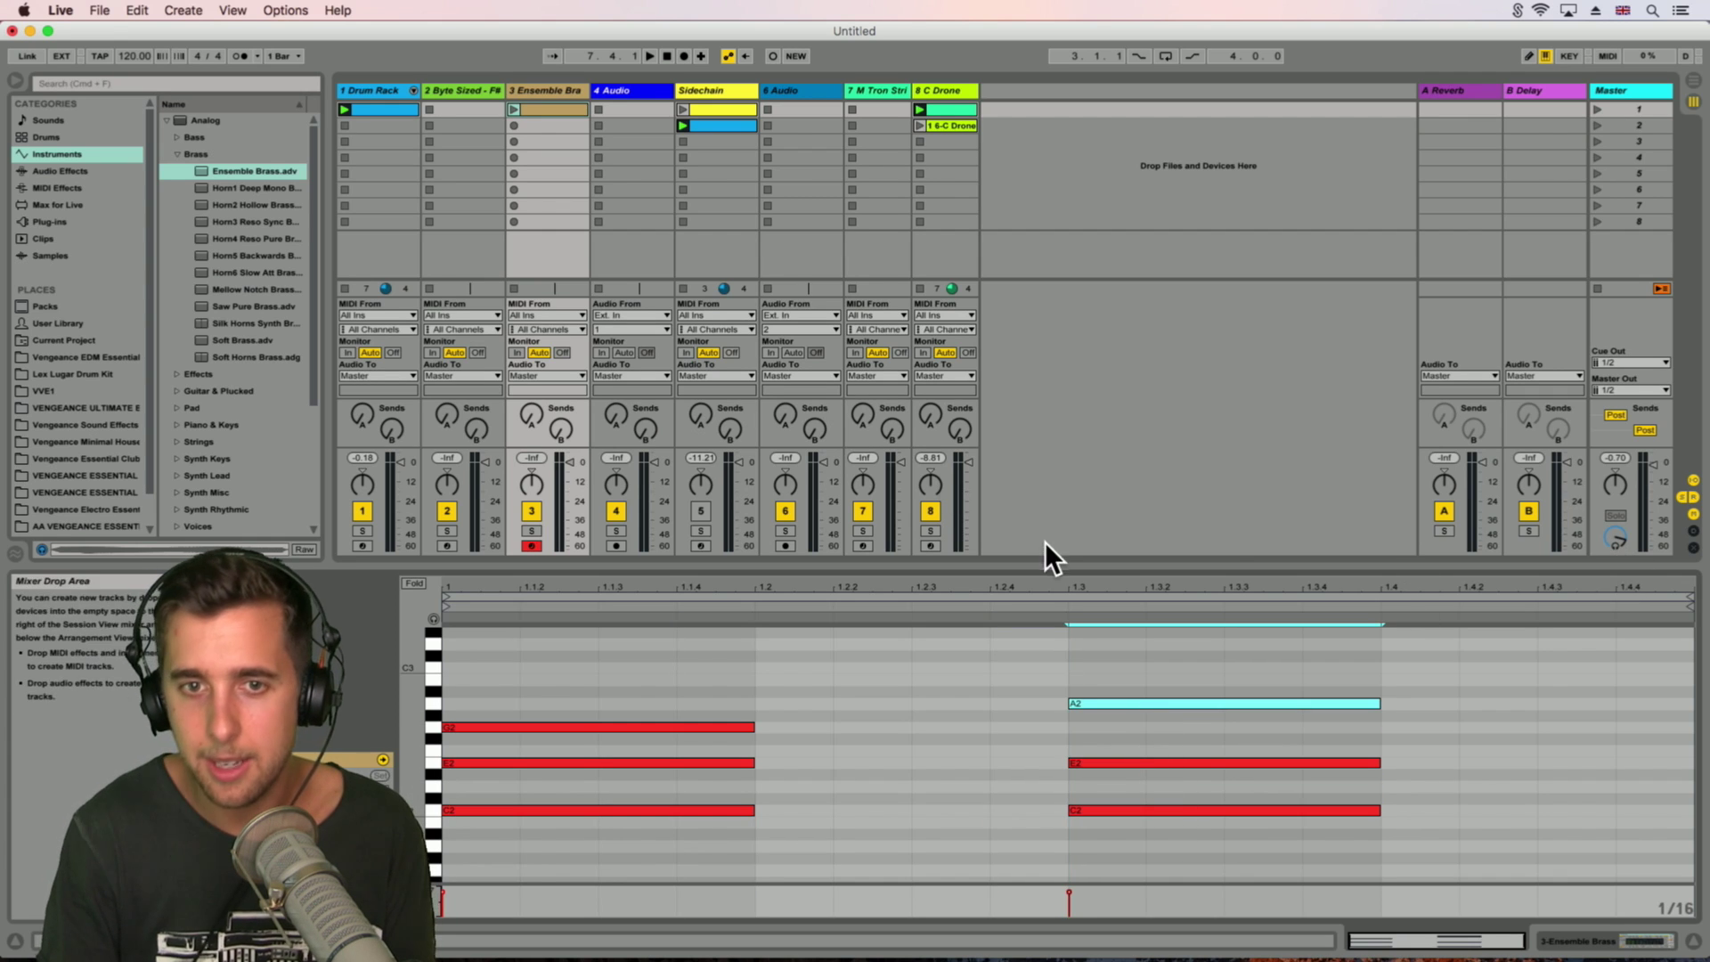
{"action": "left_click", "coordinate": [517, 111]}
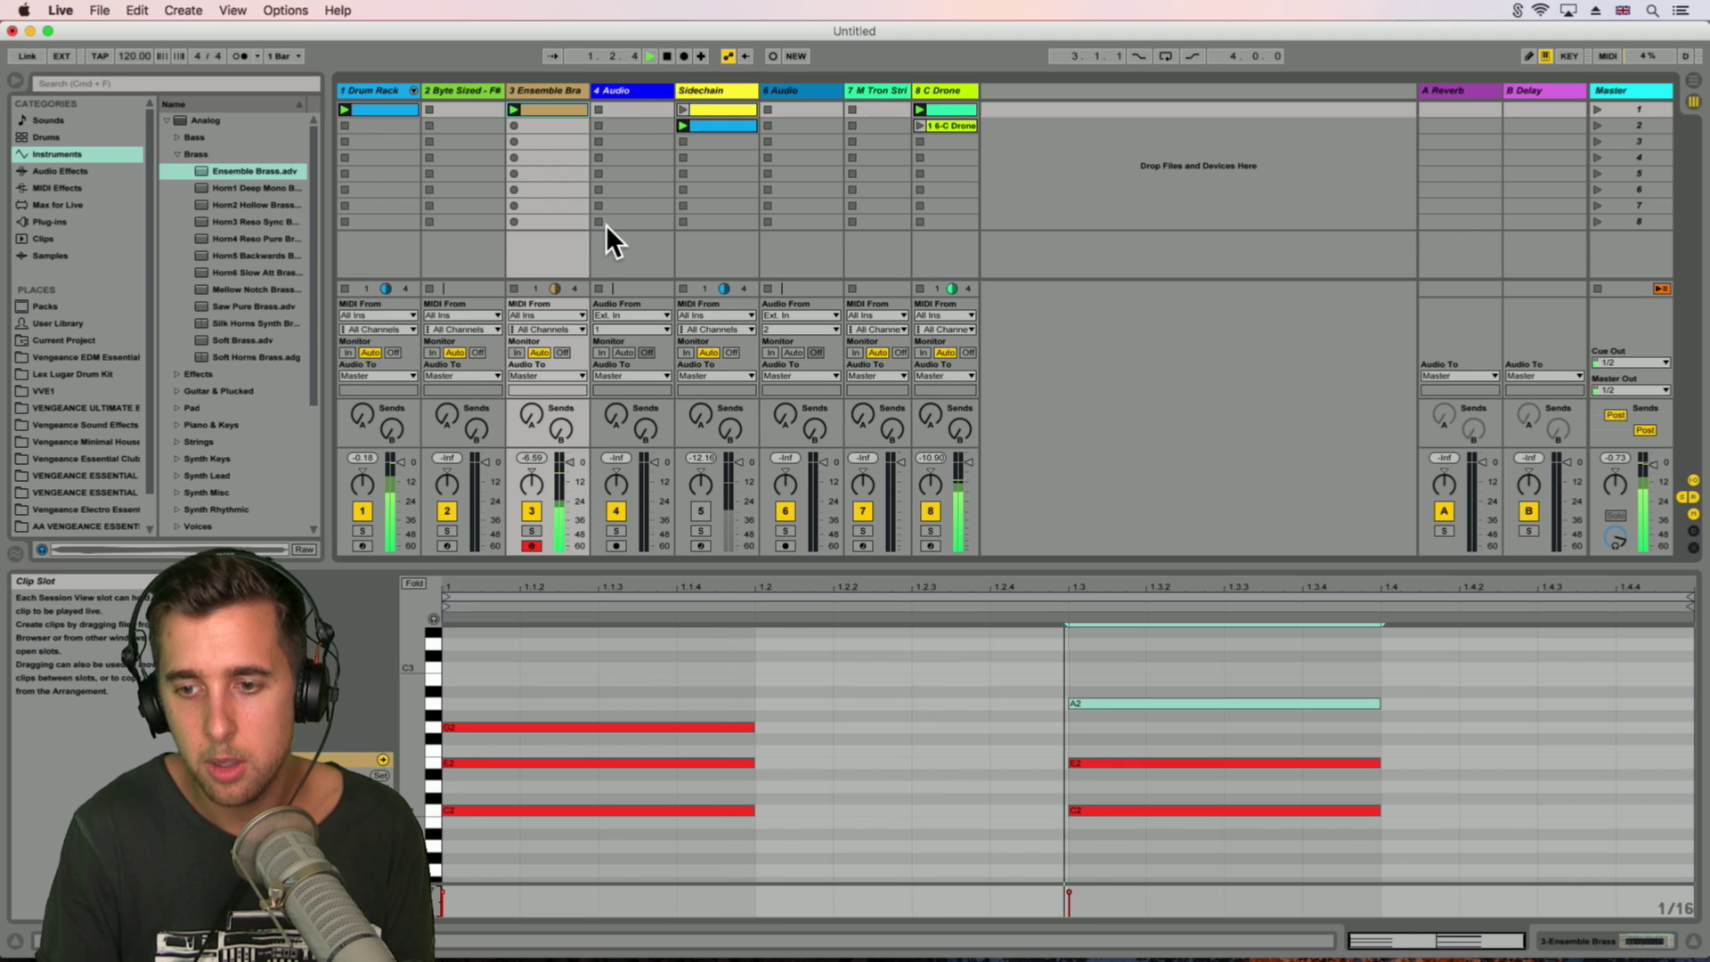
{"action": "left_click", "coordinate": [804, 859]}
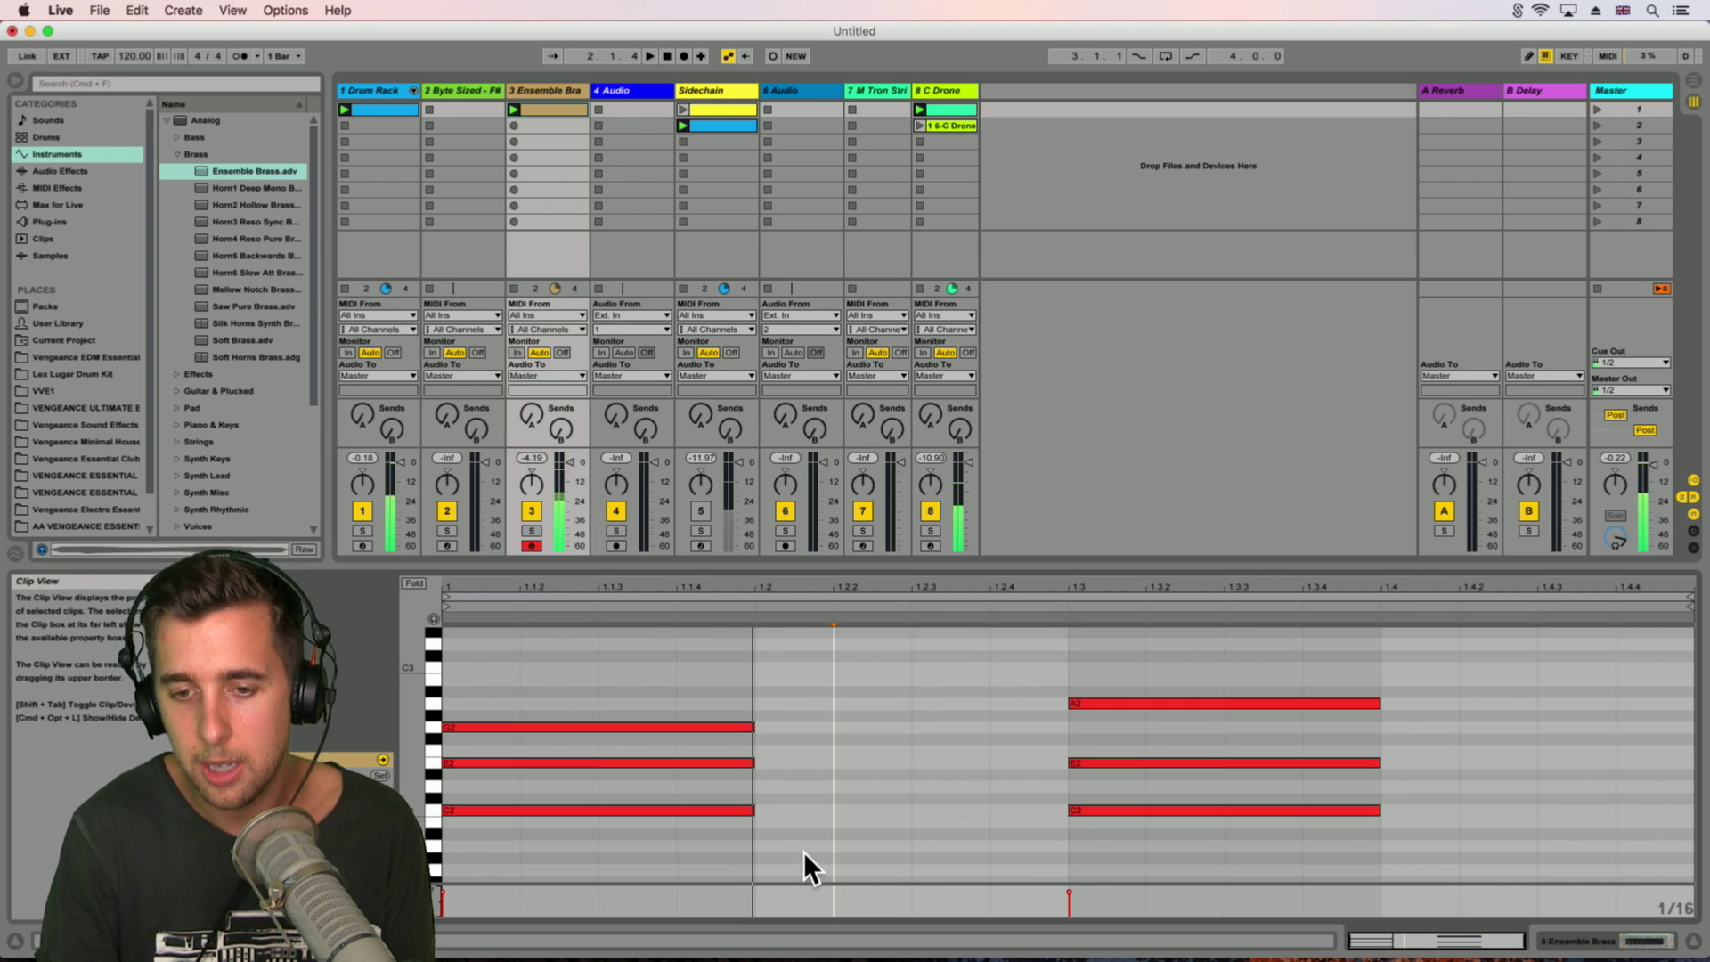
{"action": "left_click_drag", "start_coordinate": [1395, 858], "coordinate": [1044, 732]}
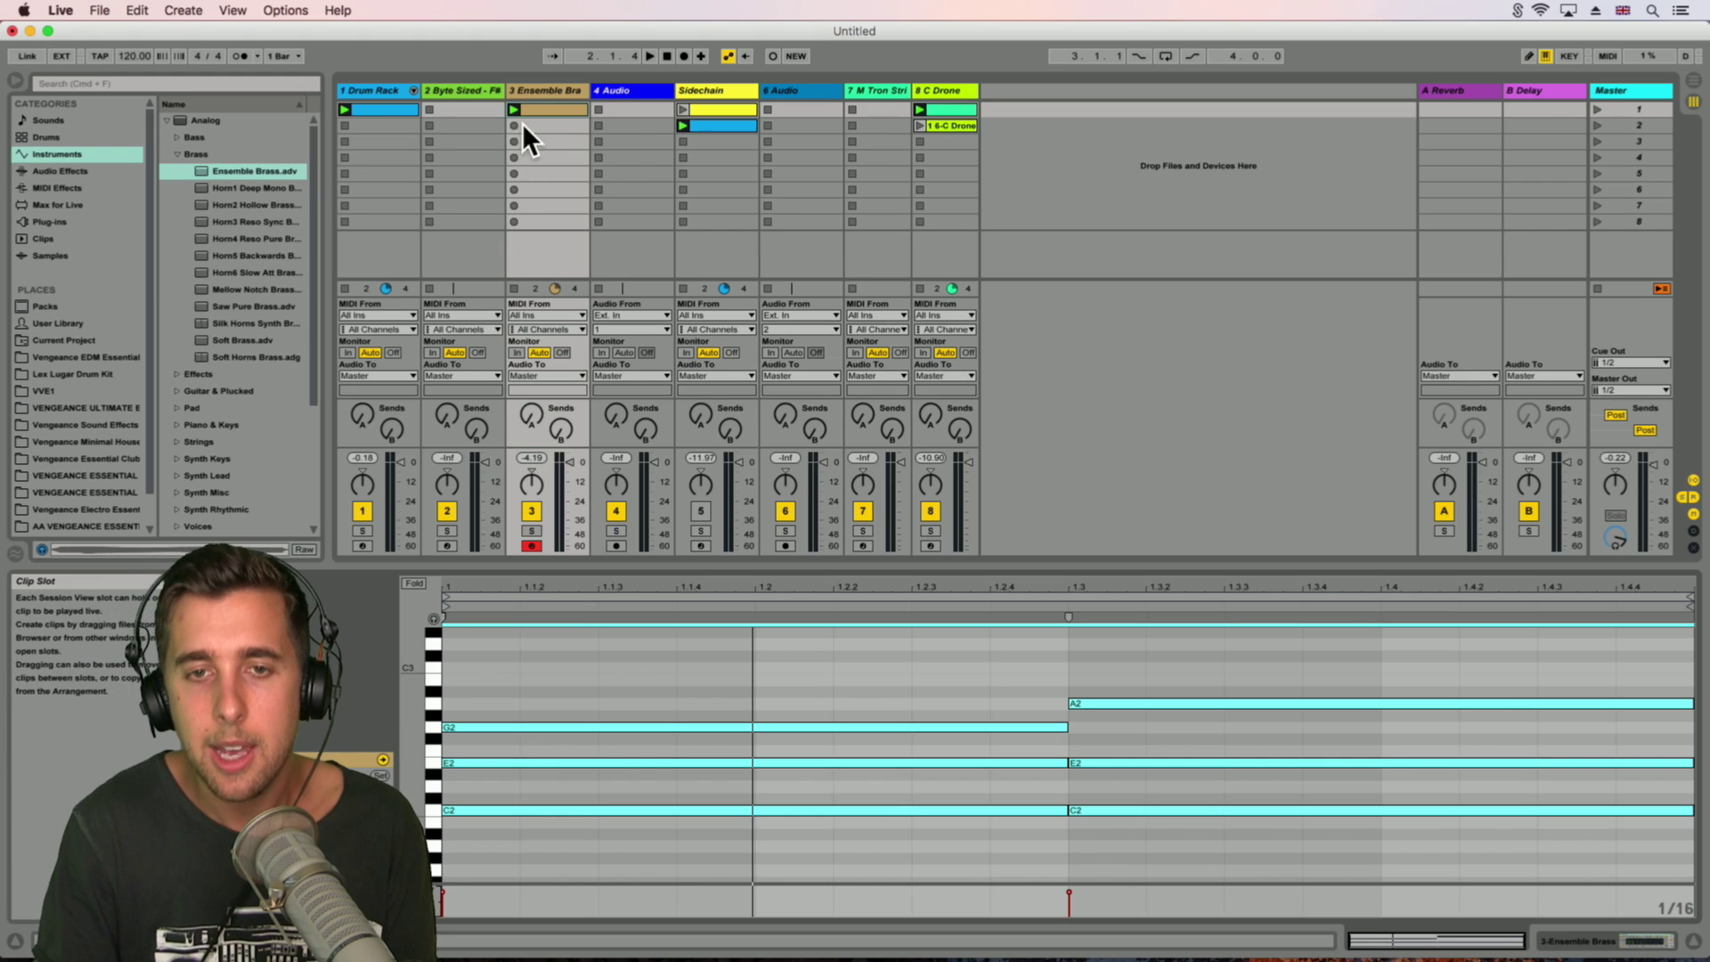
Step: Load the Compressor audio effect onto the Ensemble Brass track
{"action": "left_click", "coordinate": [541, 98]}
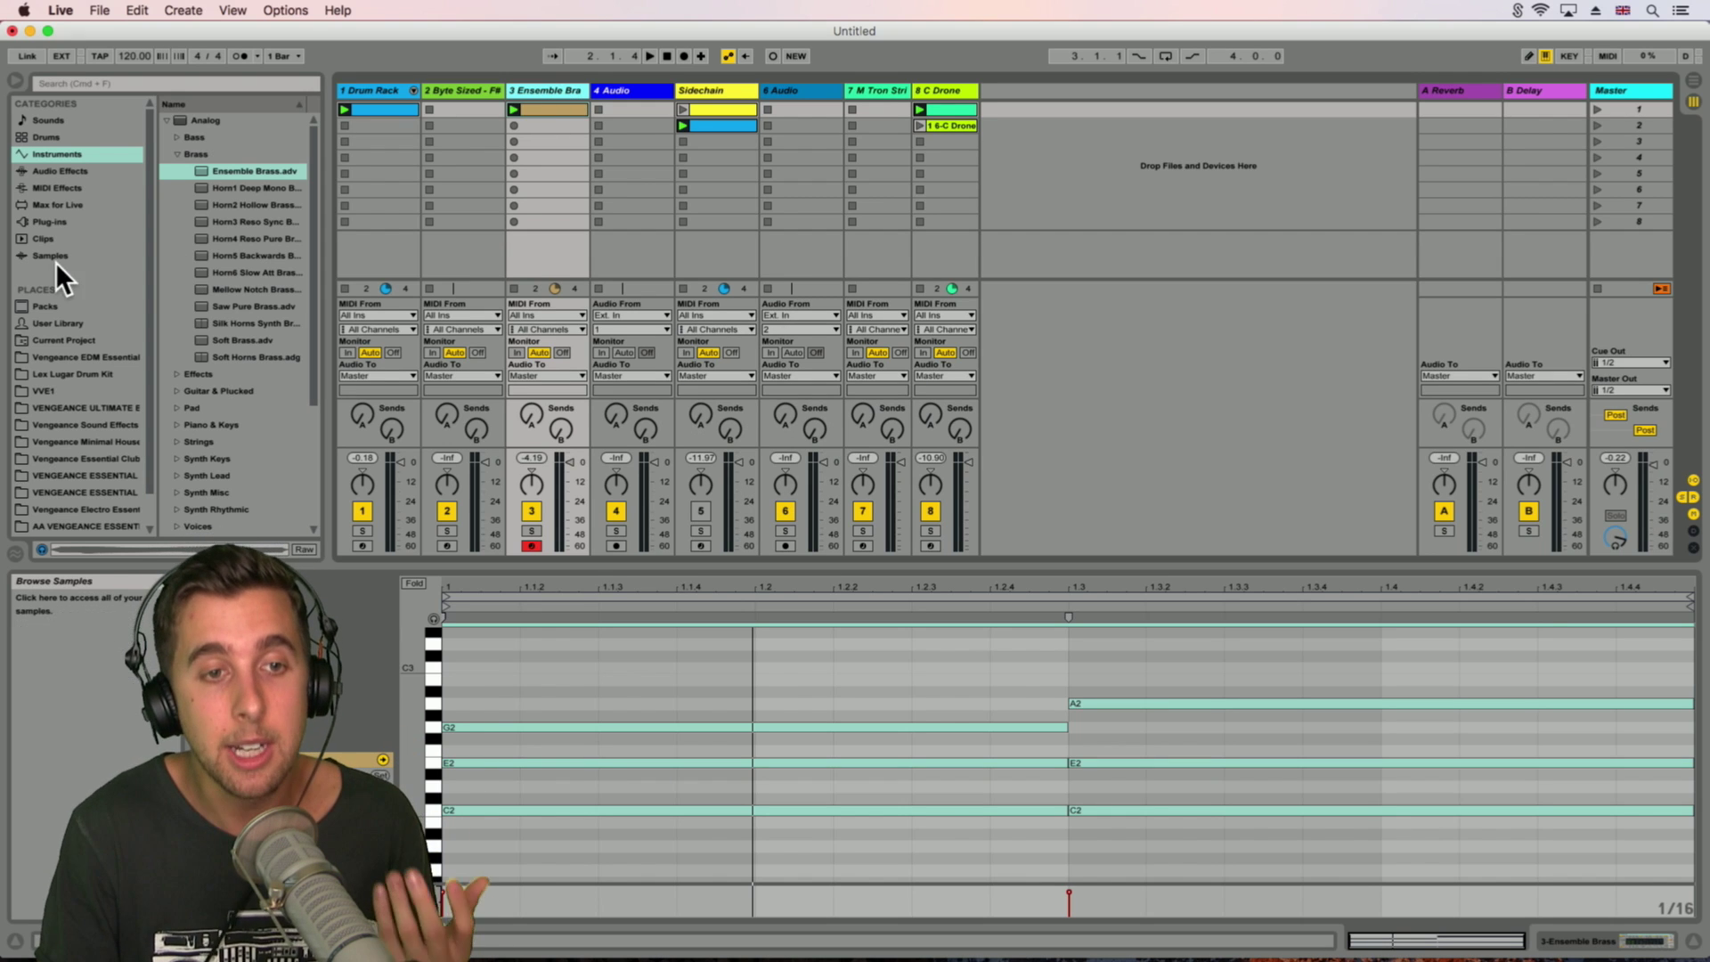
{"action": "left_click", "coordinate": [66, 173]}
{"action": "left_click", "coordinate": [221, 323]}
{"action": "left_click_drag", "start_coordinate": [221, 319], "coordinate": [545, 94]}
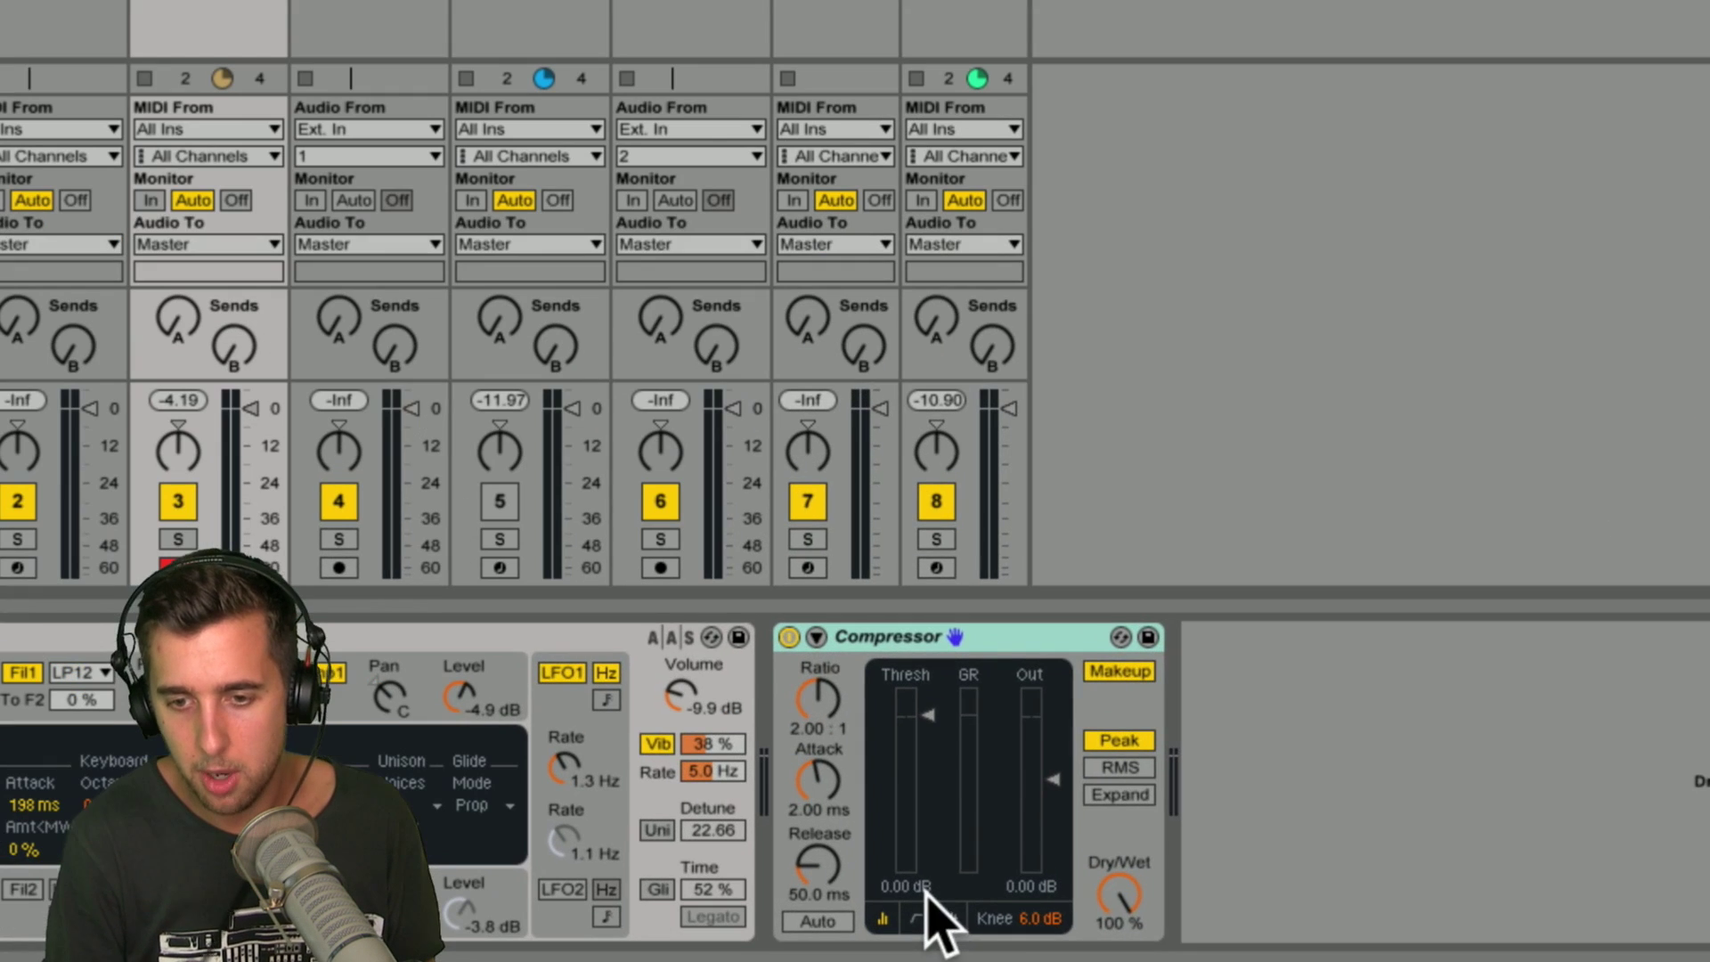
Step: Enable sidechaining on the Ensemble Brass Compressor with the Sidechain track as its source, and lower the threshold strongly
{"action": "left_click", "coordinate": [815, 635]}
{"action": "left_click", "coordinate": [843, 673]}
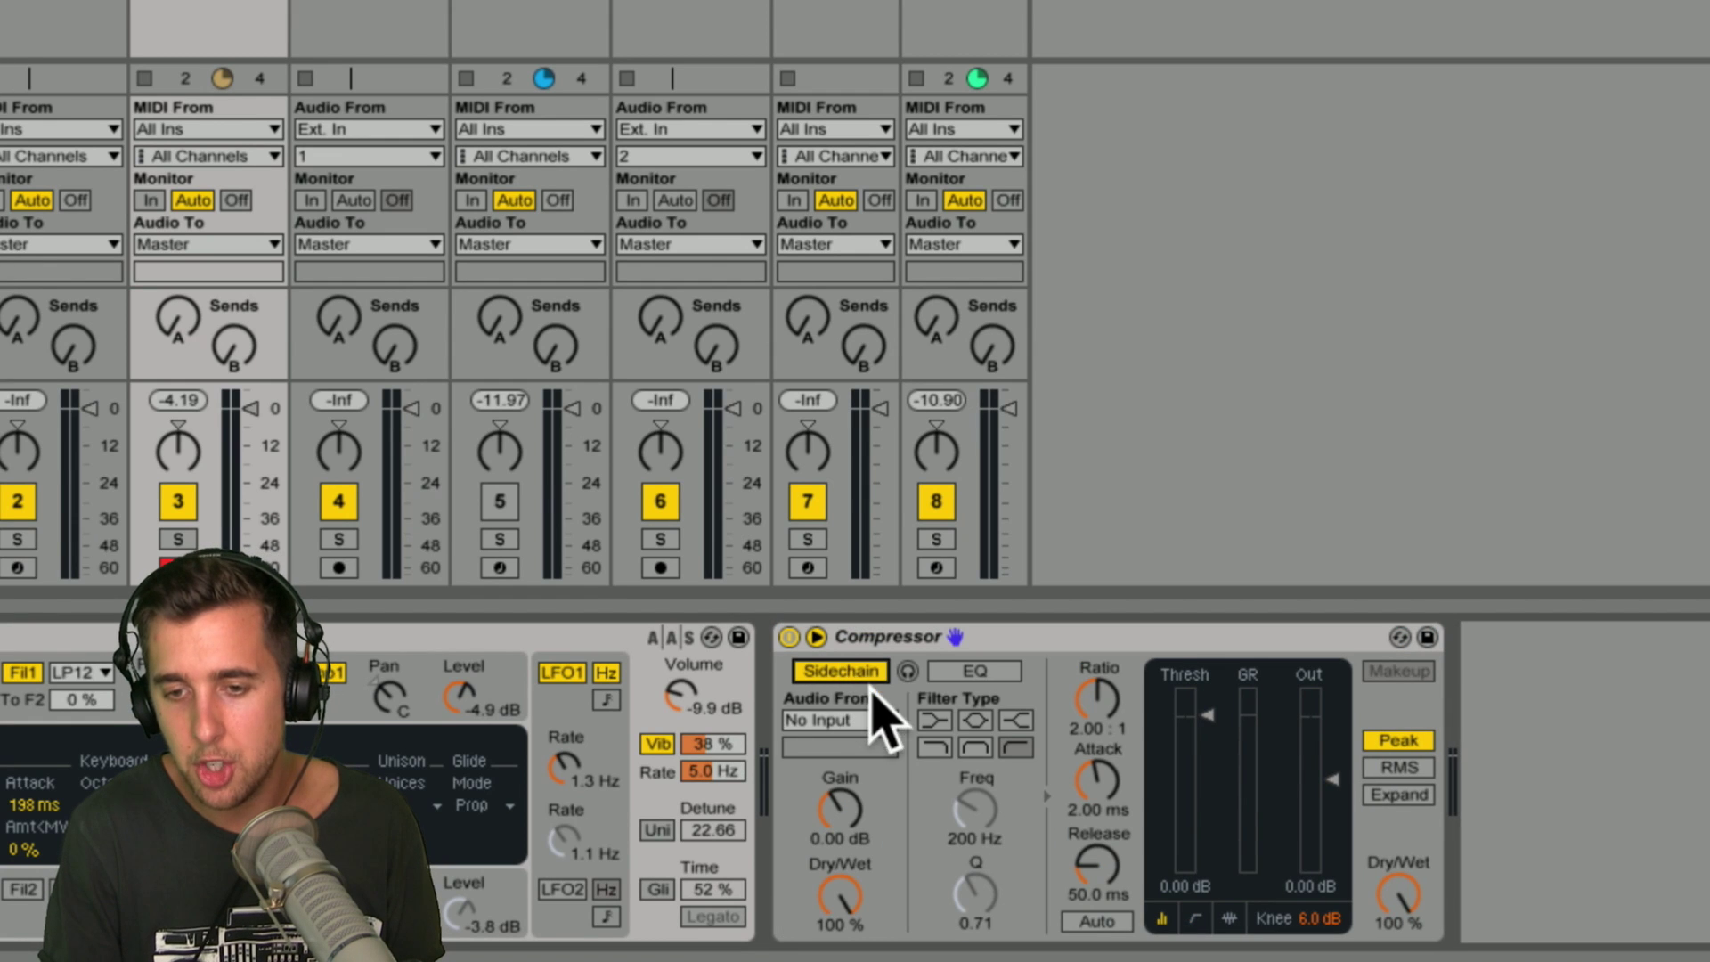
{"action": "left_click", "coordinate": [837, 720]}
{"action": "left_click", "coordinate": [847, 514]}
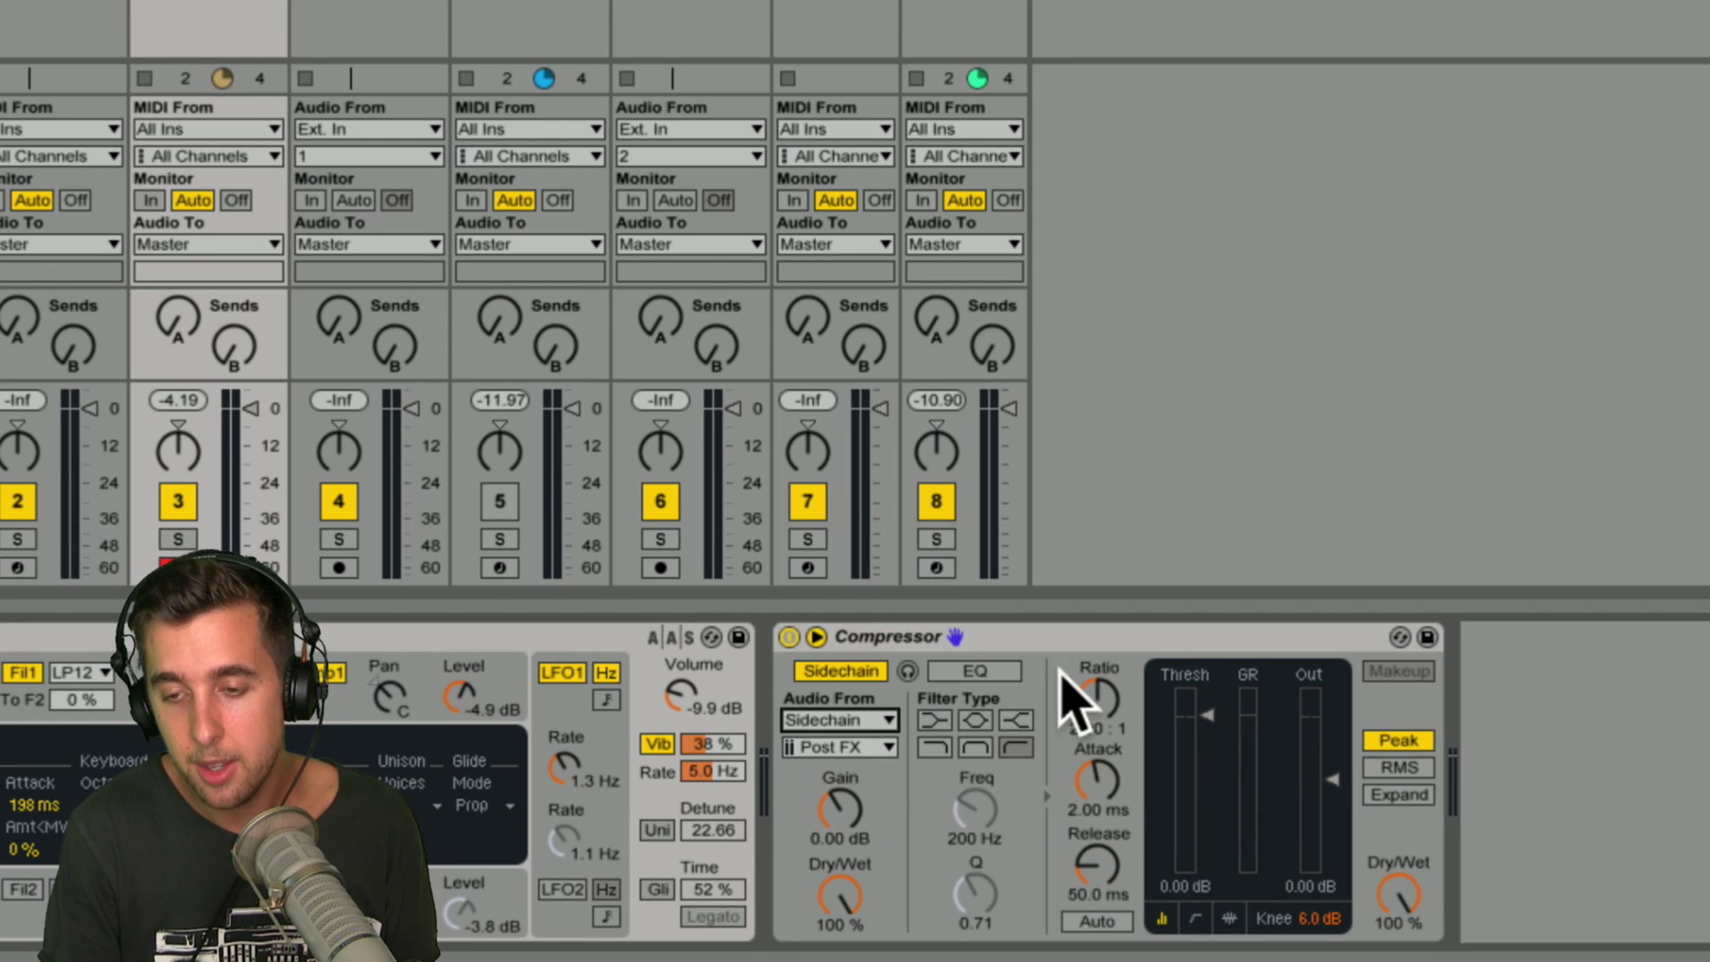
{"action": "left_click_drag", "start_coordinate": [1209, 717], "coordinate": [1209, 855]}
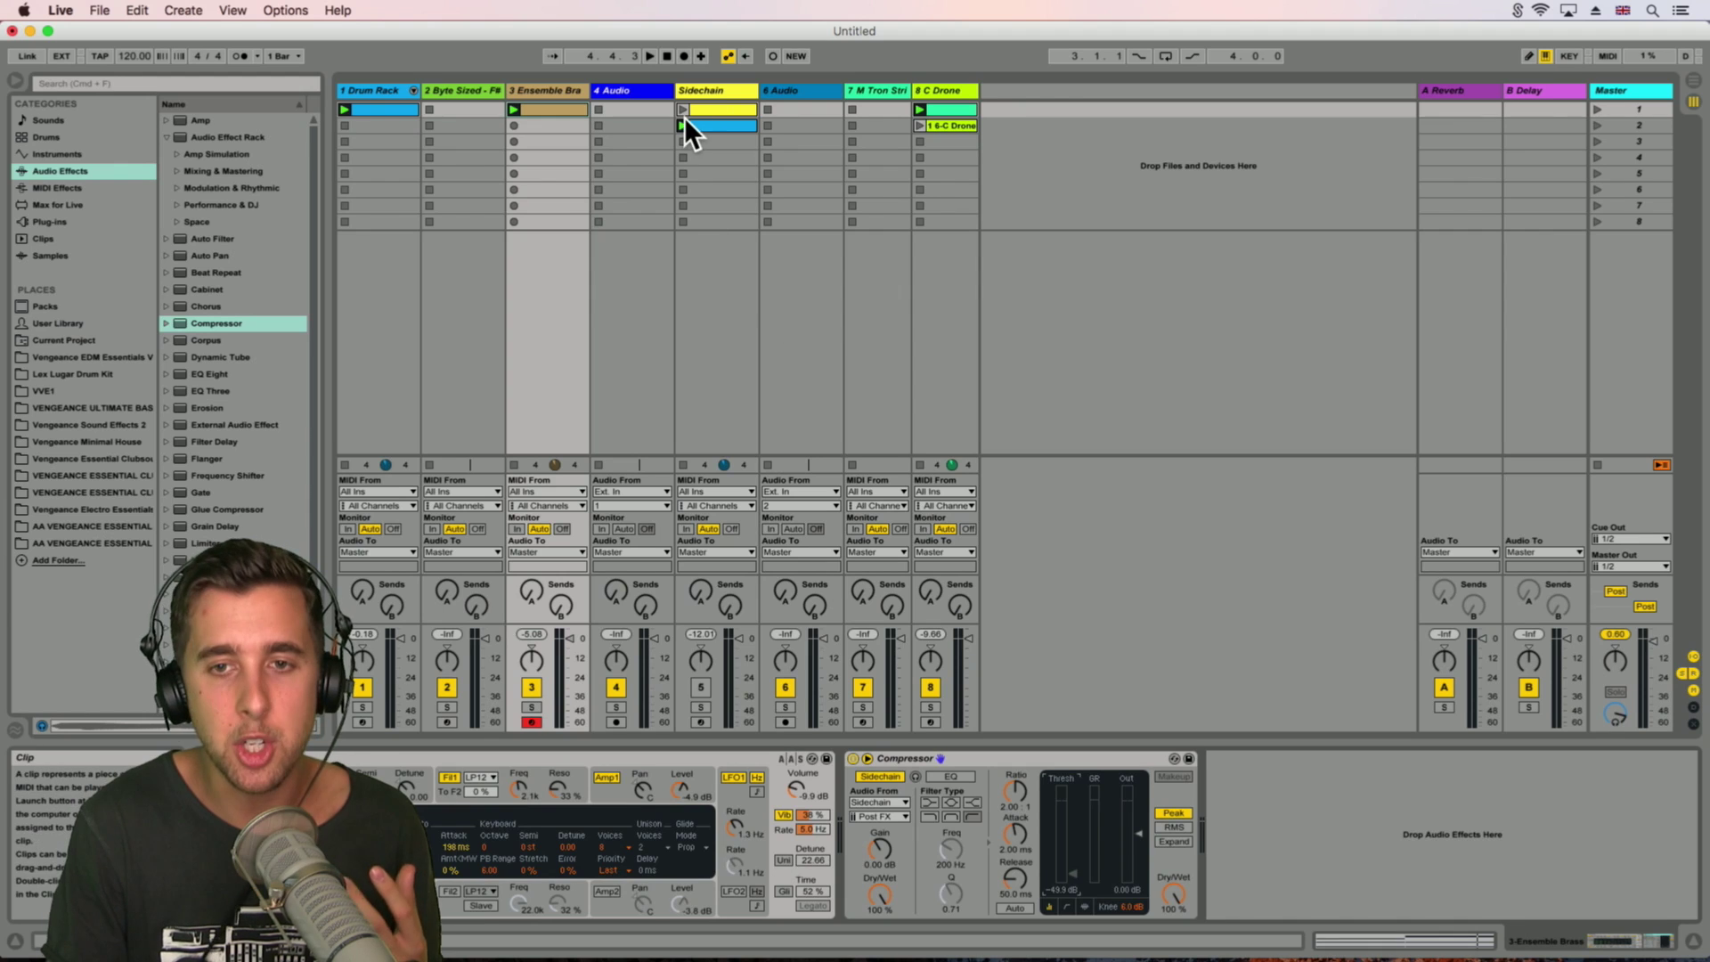
Step: Audition the original Sidechain clip and the copied kick clip in turn, and raise the Ensemble Brass Compressor threshold to about -26 dB
{"action": "left_click", "coordinate": [681, 109]}
{"action": "left_click", "coordinate": [680, 108]}
{"action": "left_click", "coordinate": [554, 93]}
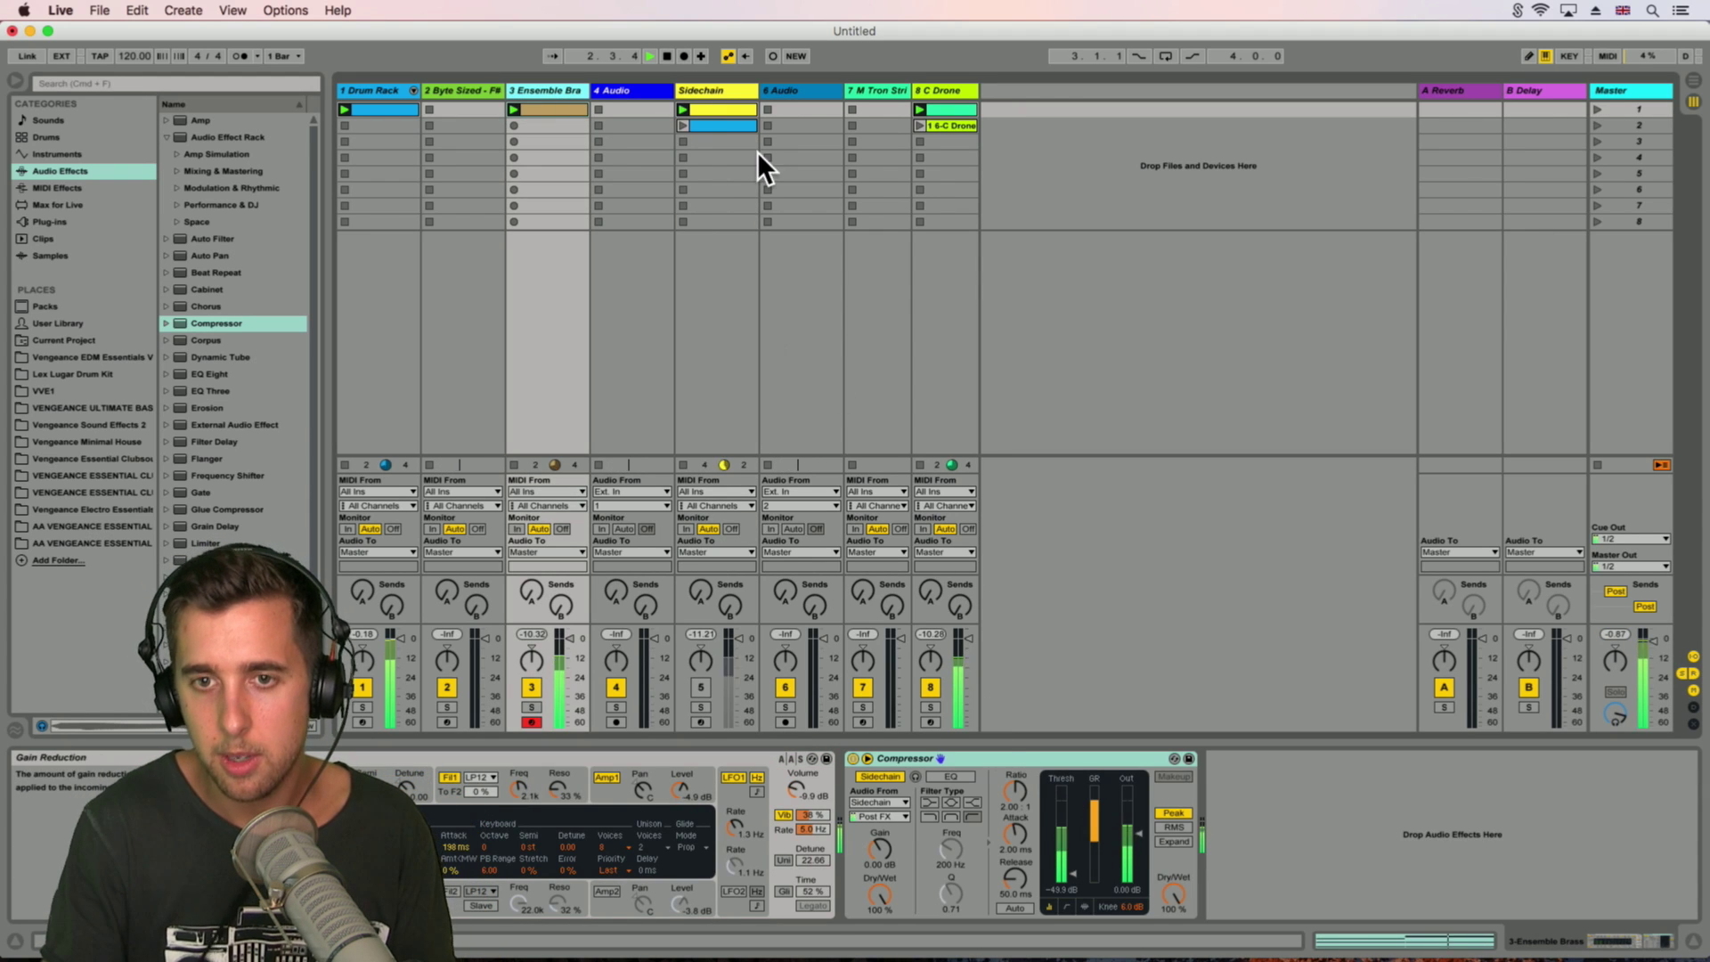
{"action": "left_click", "coordinate": [681, 125]}
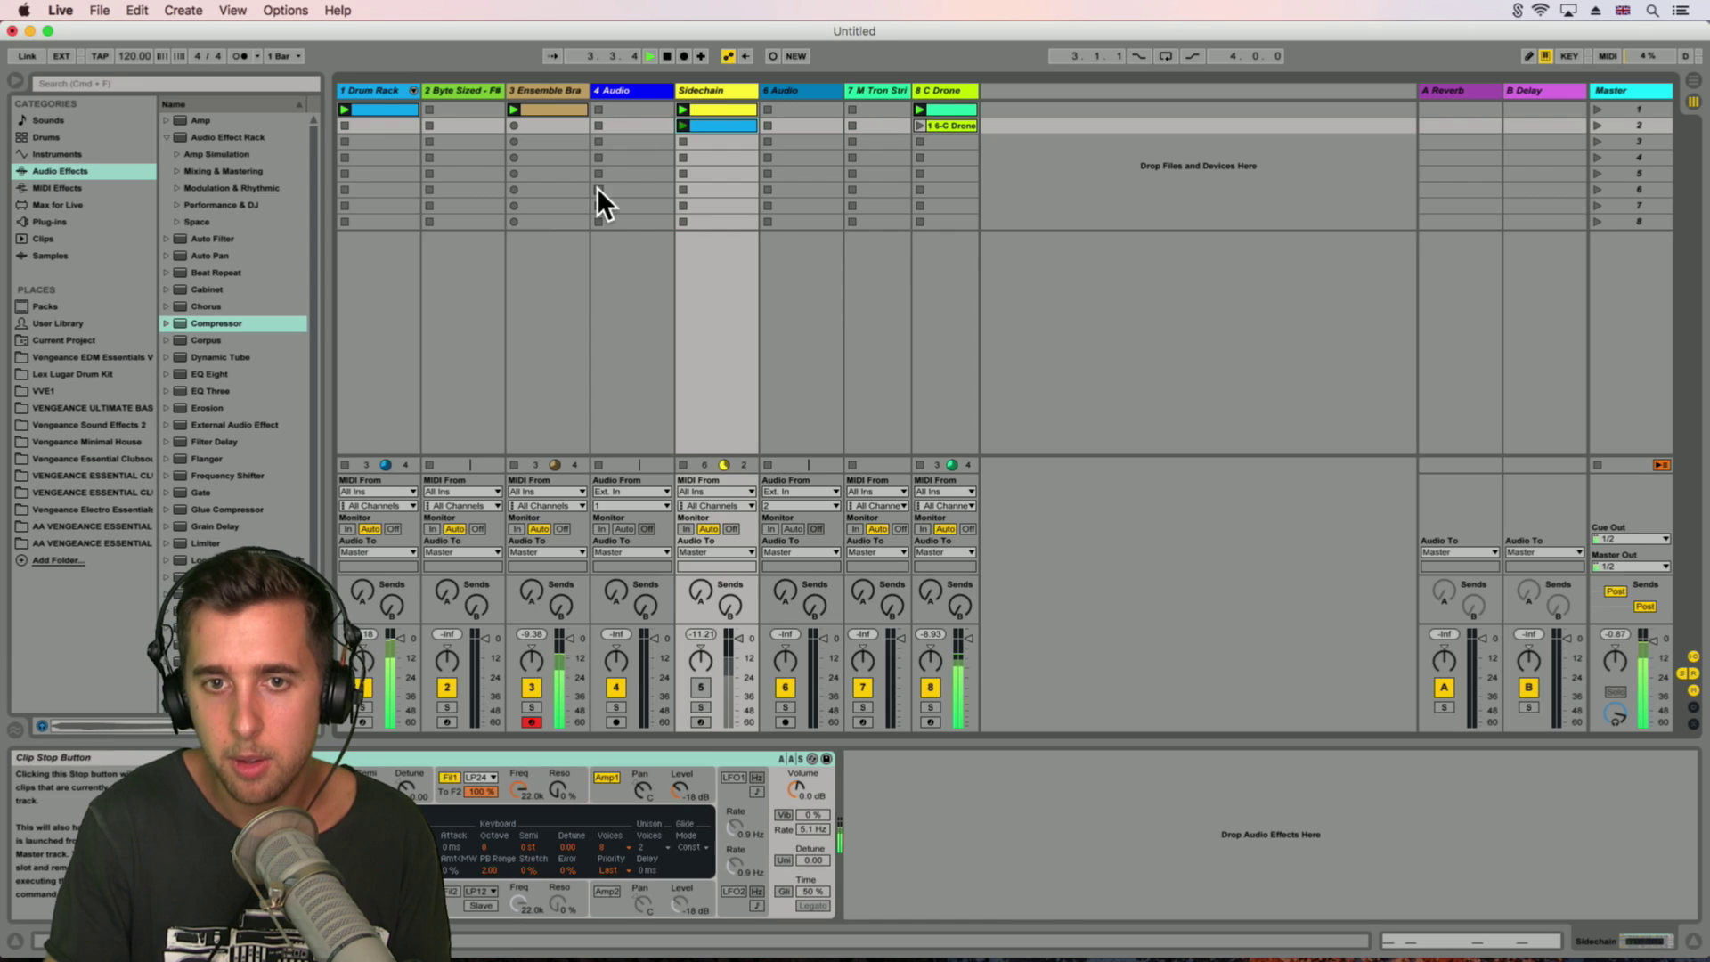
{"action": "left_click", "coordinate": [538, 91]}
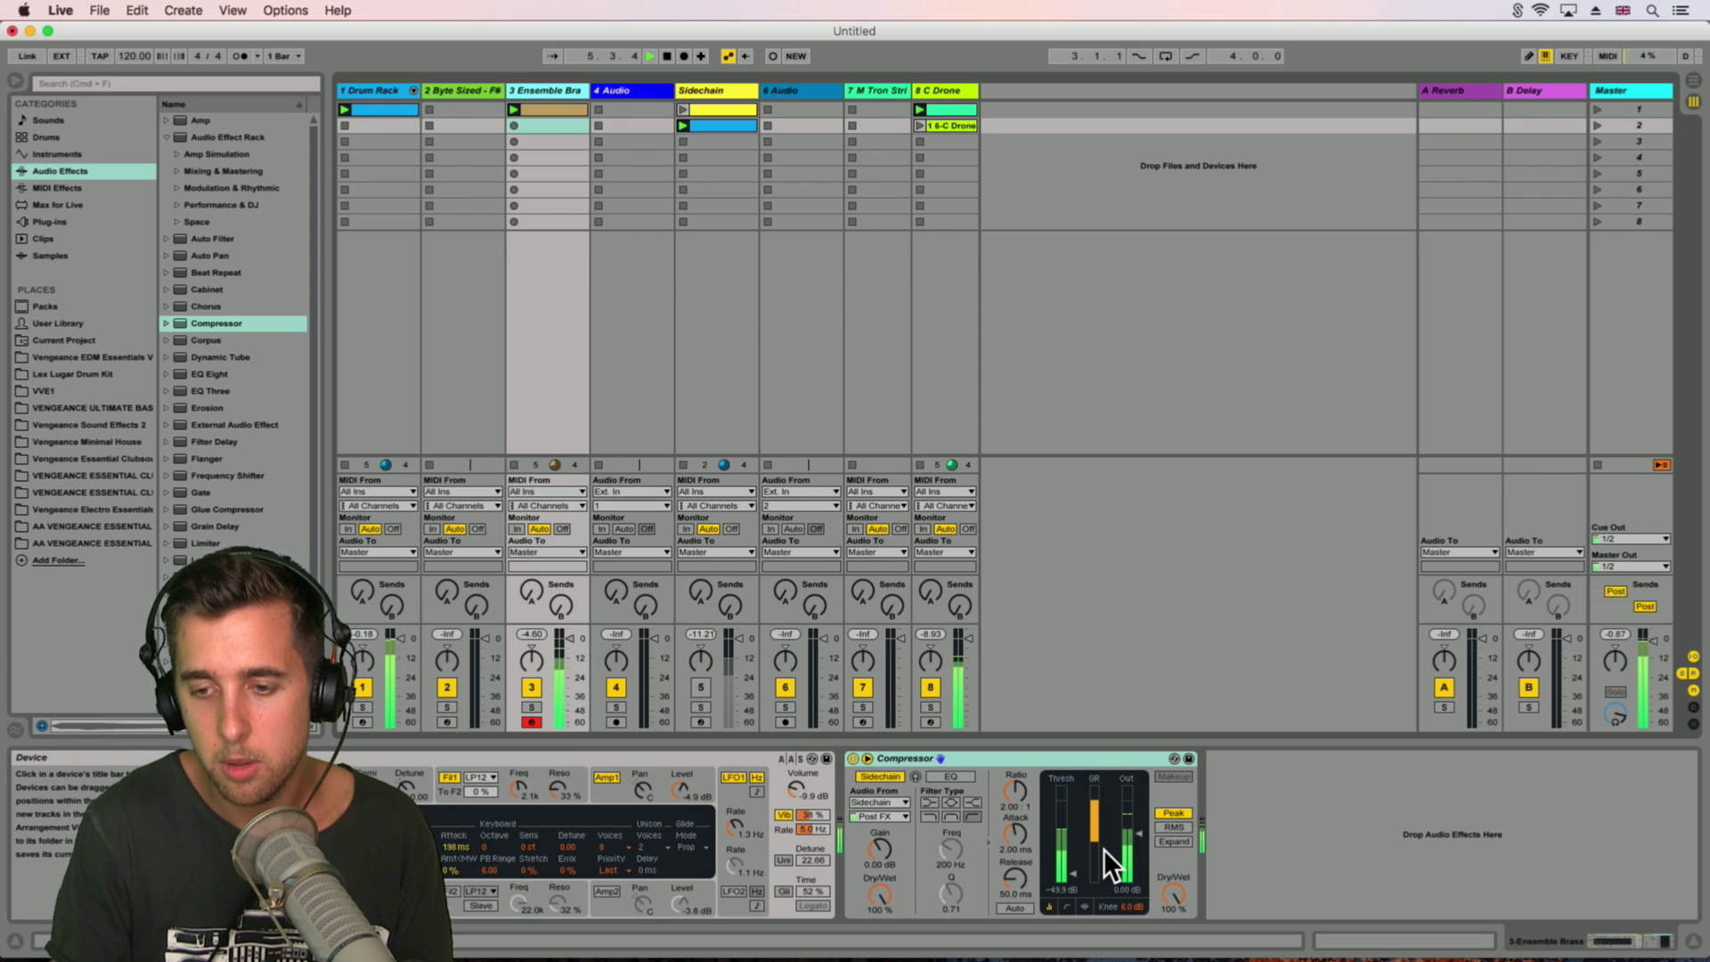
{"action": "left_click_drag", "start_coordinate": [1073, 878], "coordinate": [1072, 859]}
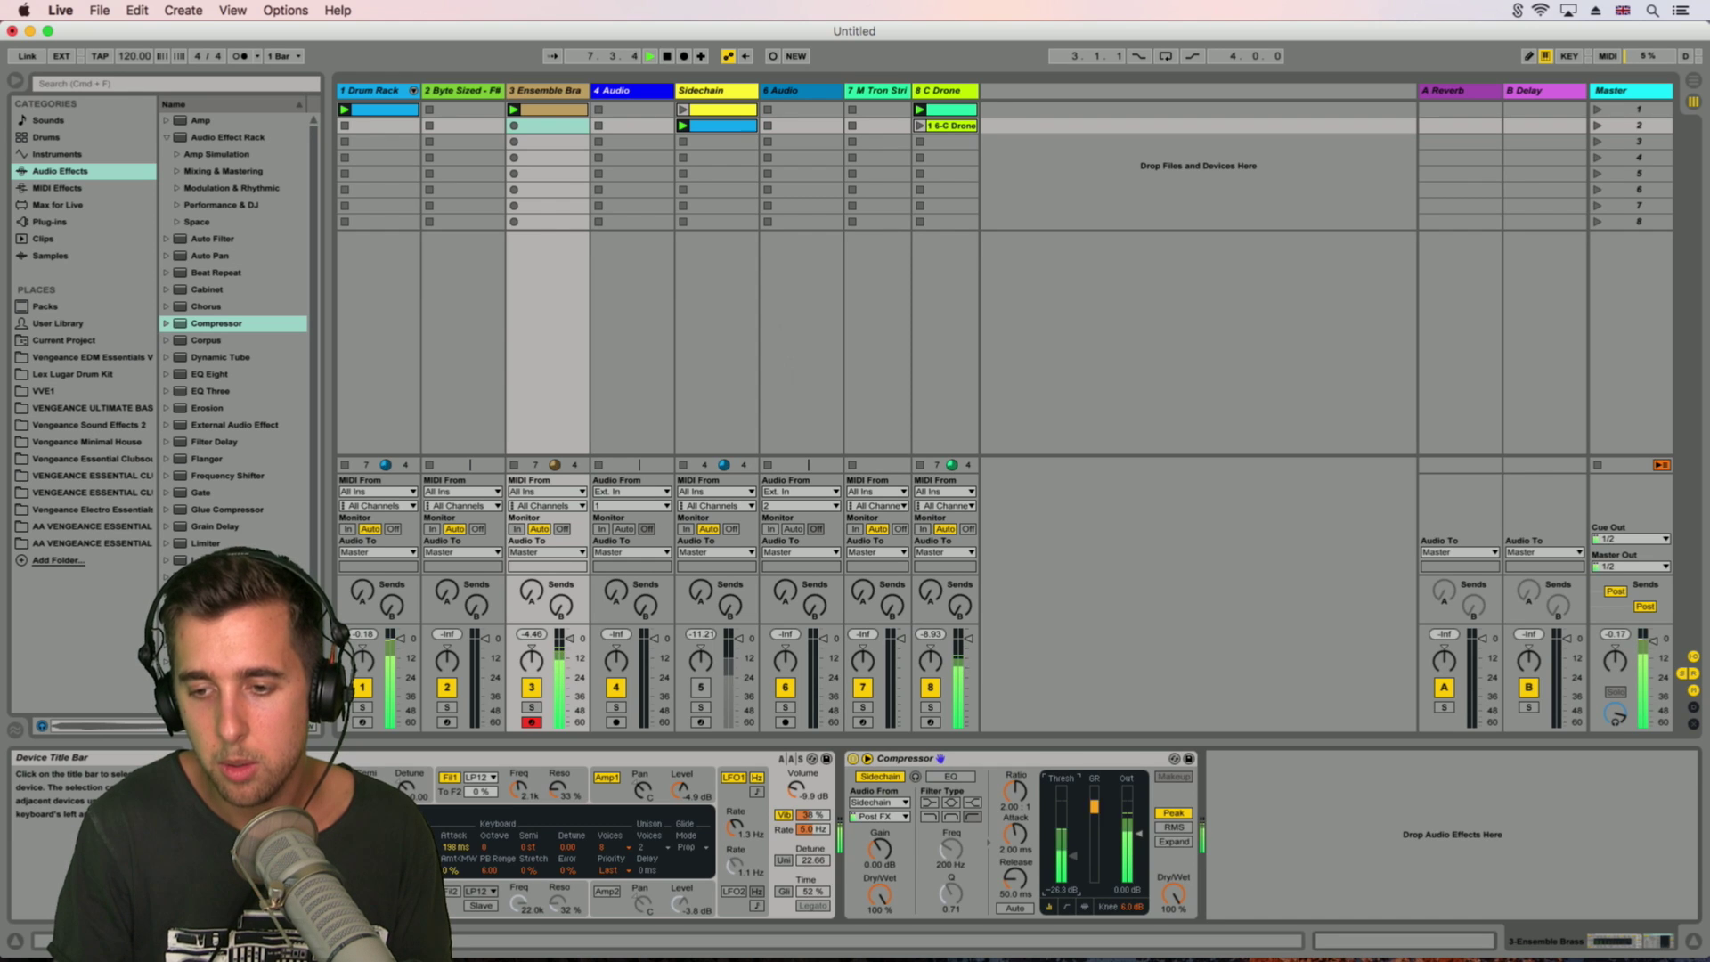
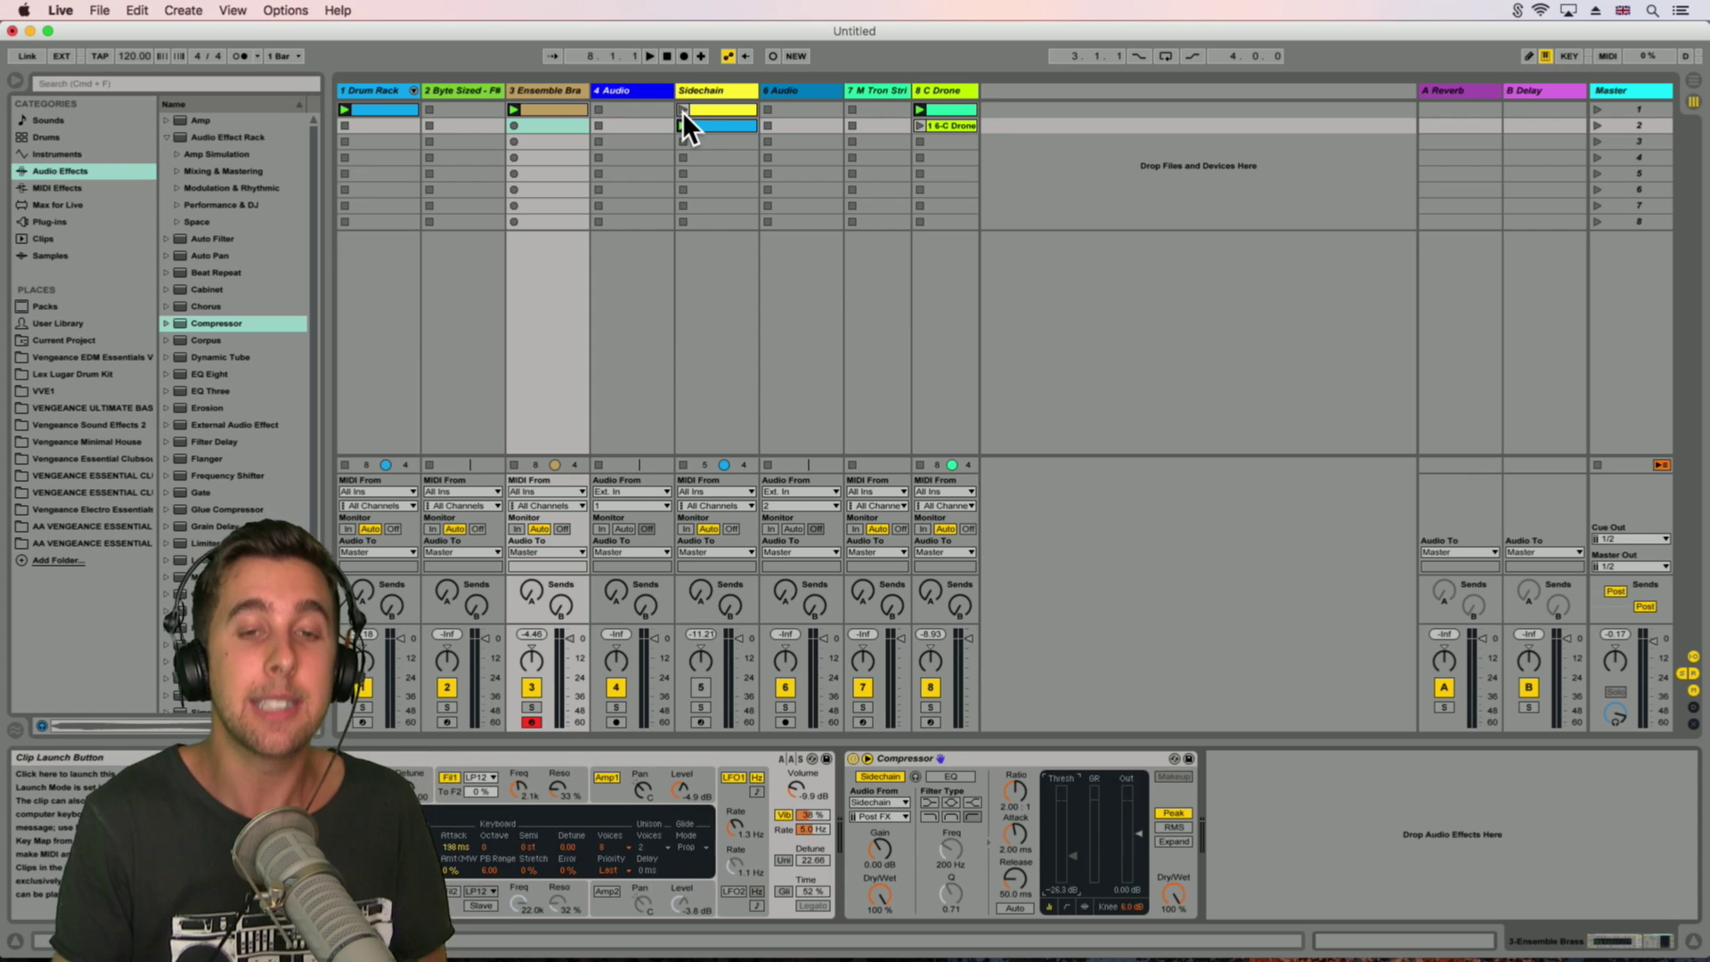
Step: Examine the kick notes in the Drum Rack clip, and audition scenes 1 and 2 from the Master track
{"action": "left_click", "coordinate": [371, 107]}
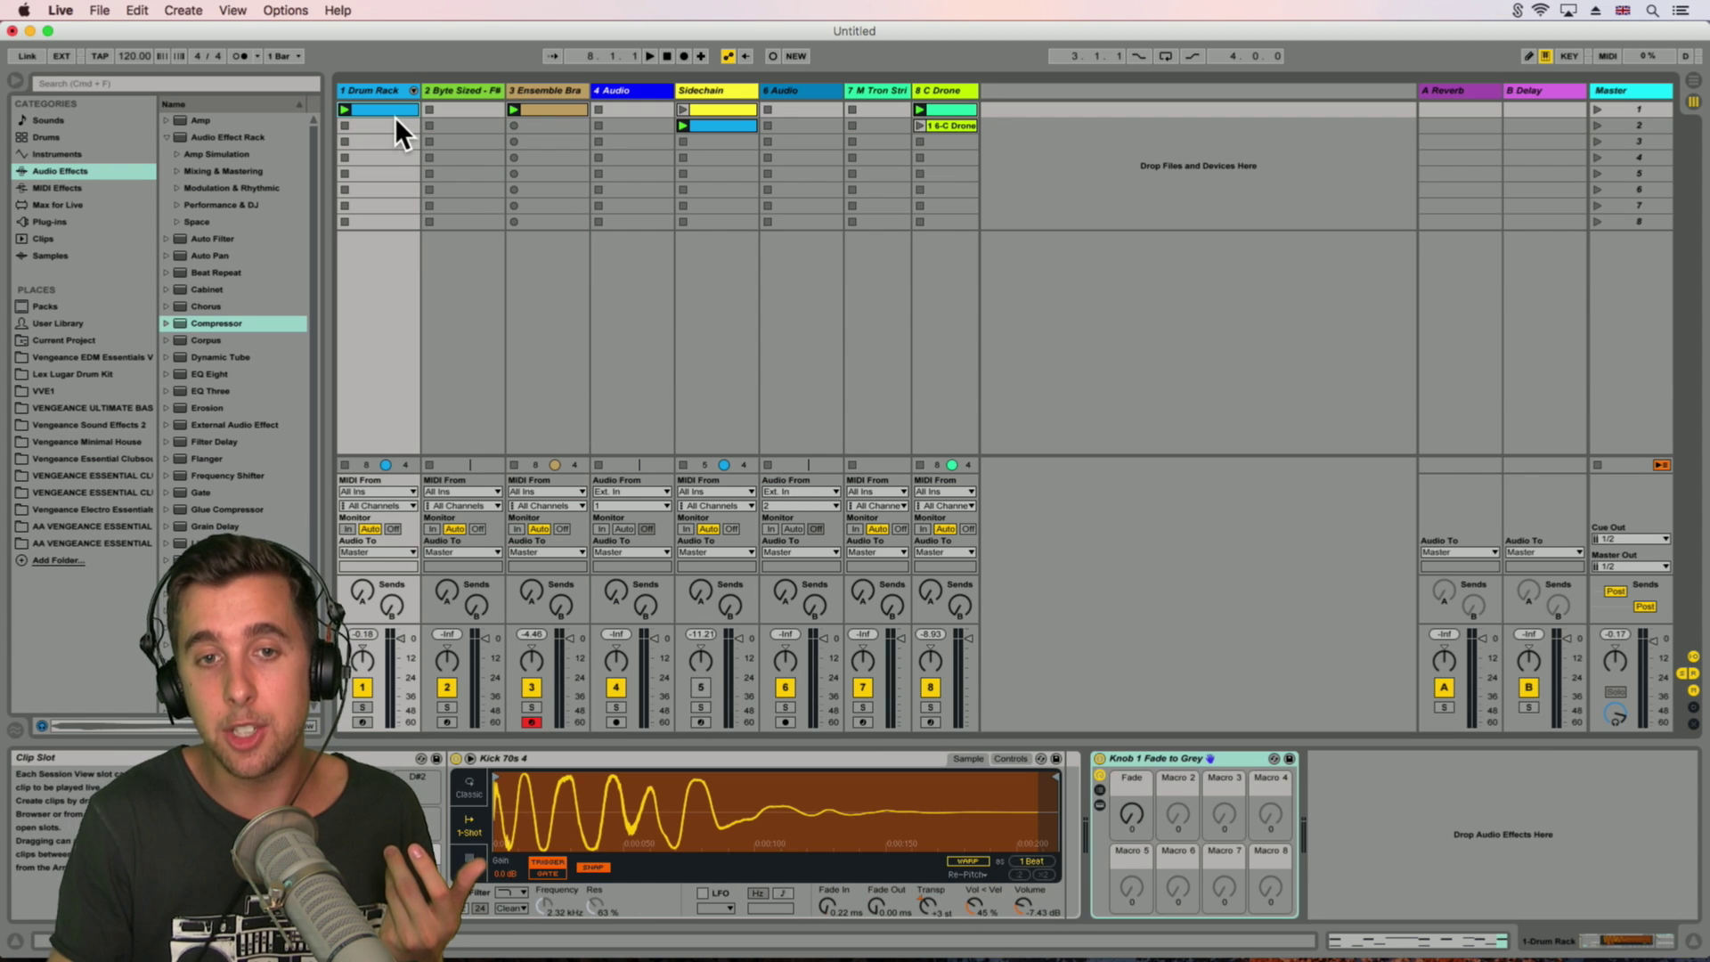
{"action": "double_click", "coordinate": [390, 110]}
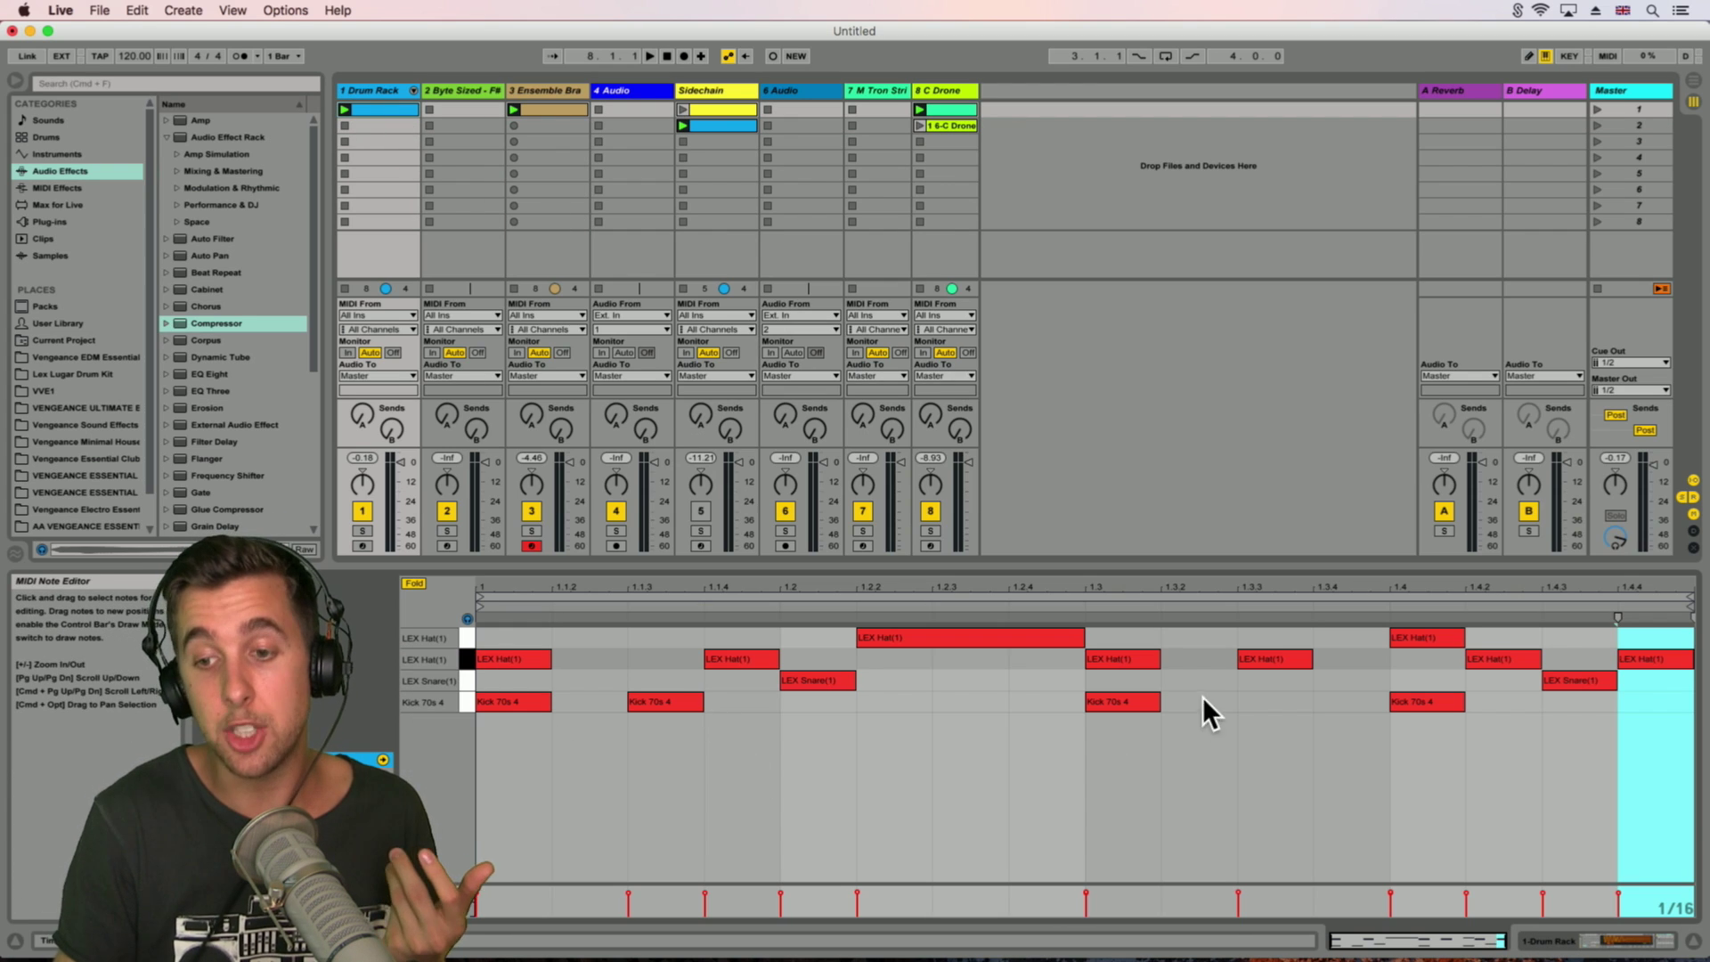
{"action": "left_click", "coordinate": [649, 698]}
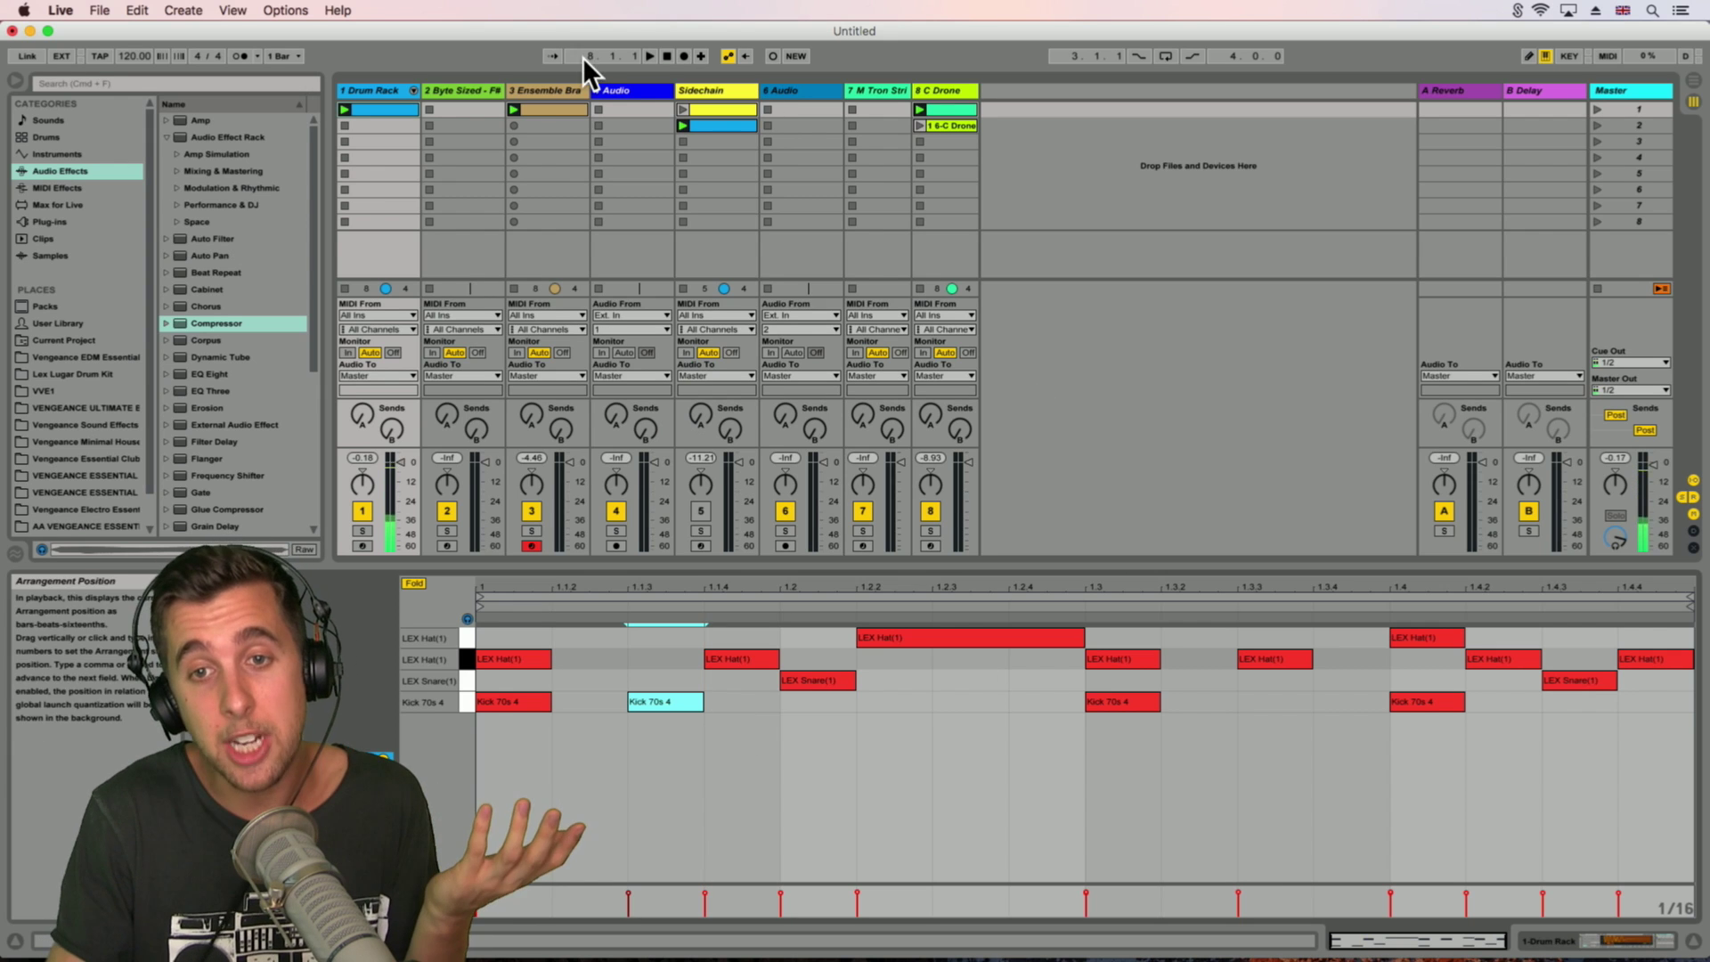
{"action": "left_click", "coordinate": [1599, 110]}
{"action": "left_click", "coordinate": [1598, 126]}
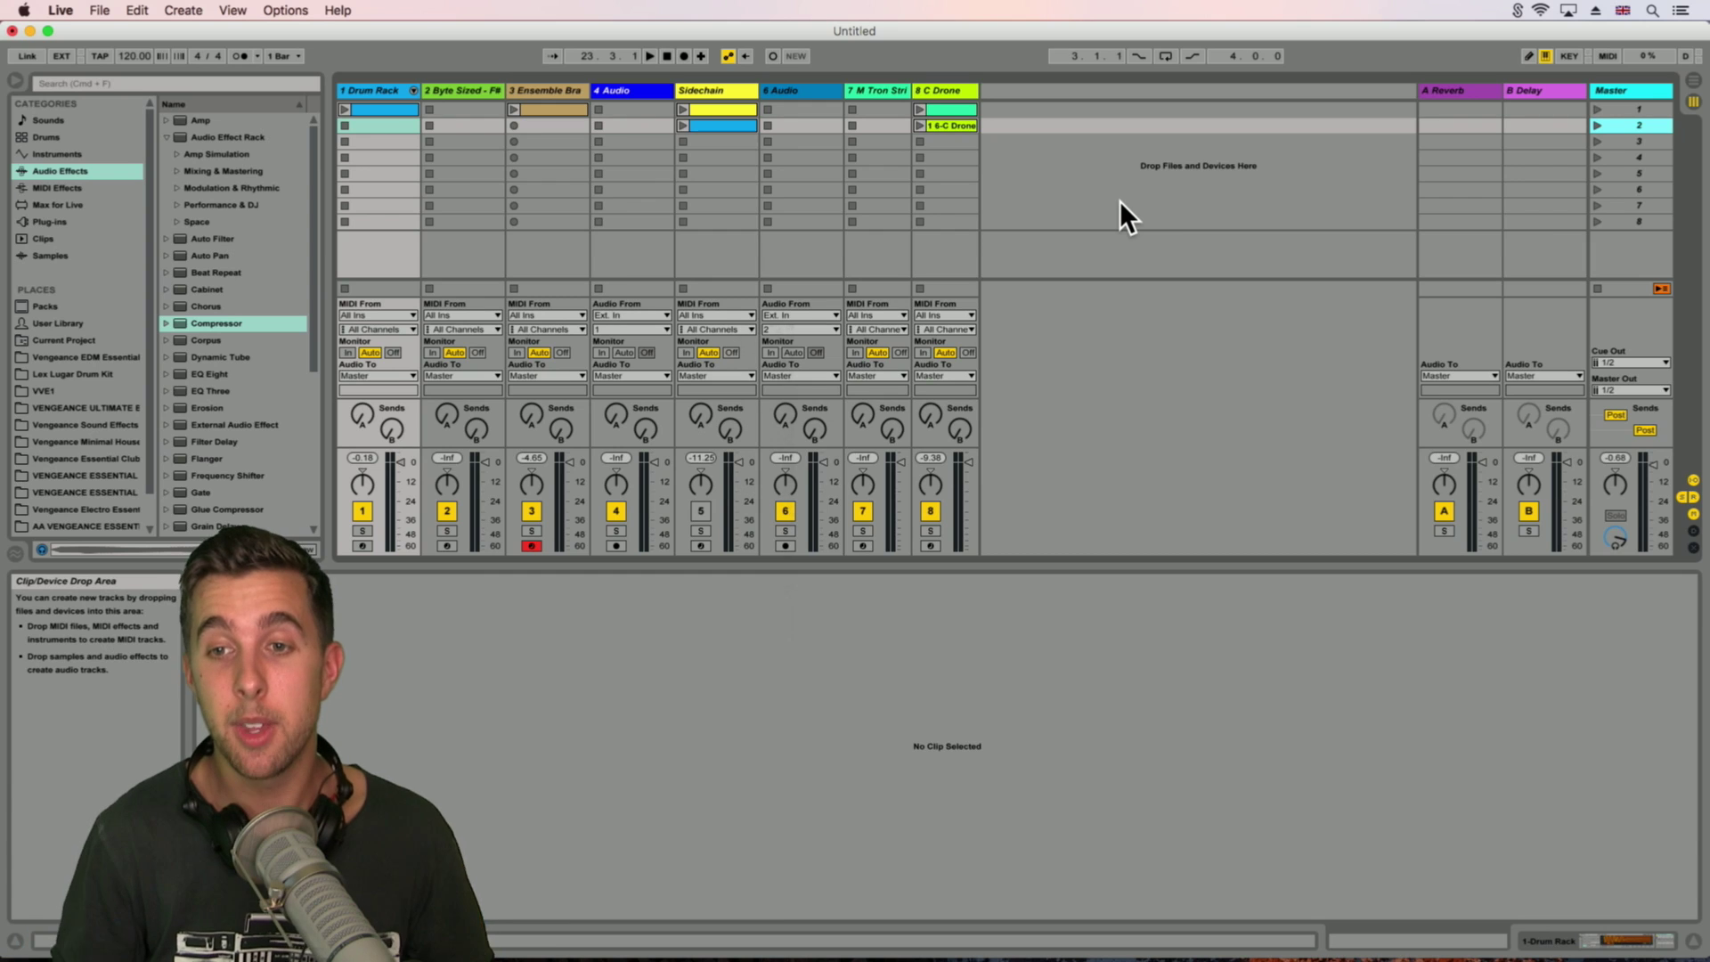
Step: Copy the drum clip to scenes 2 and 3, the brass and yellow Sidechain clips to scene 3, and the second C Drone clip to scenes 3 and 4
{"action": "left_click", "coordinate": [392, 109]}
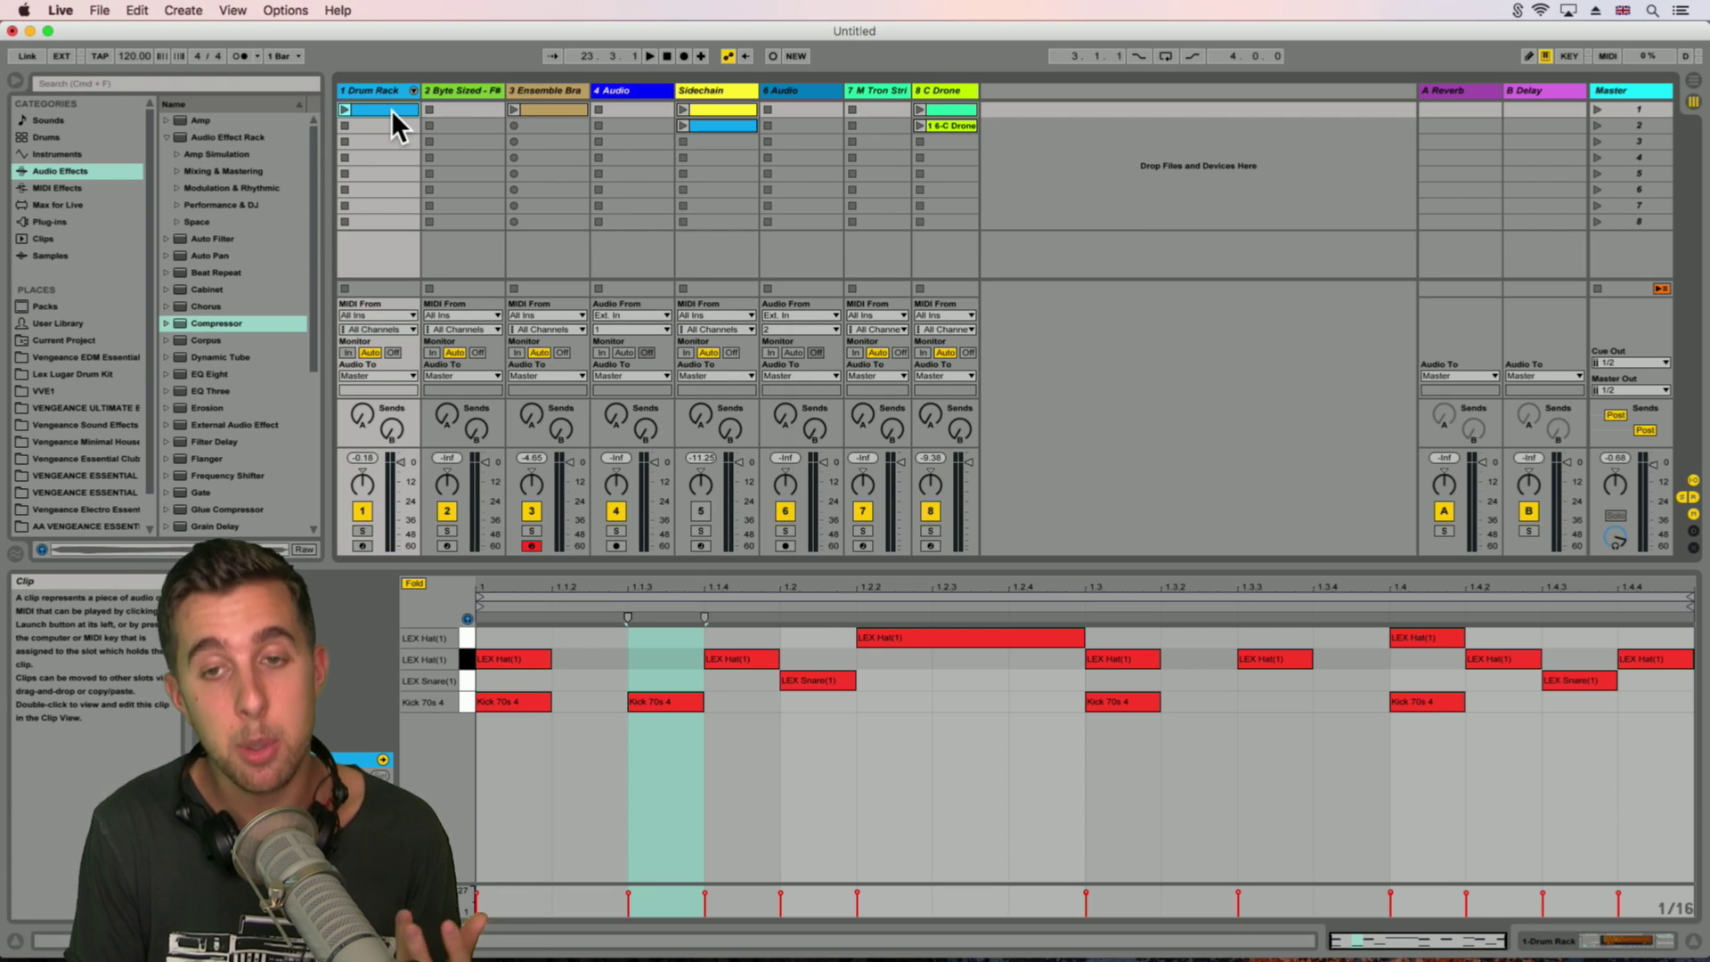
{"action": "key", "text": "super+d"}
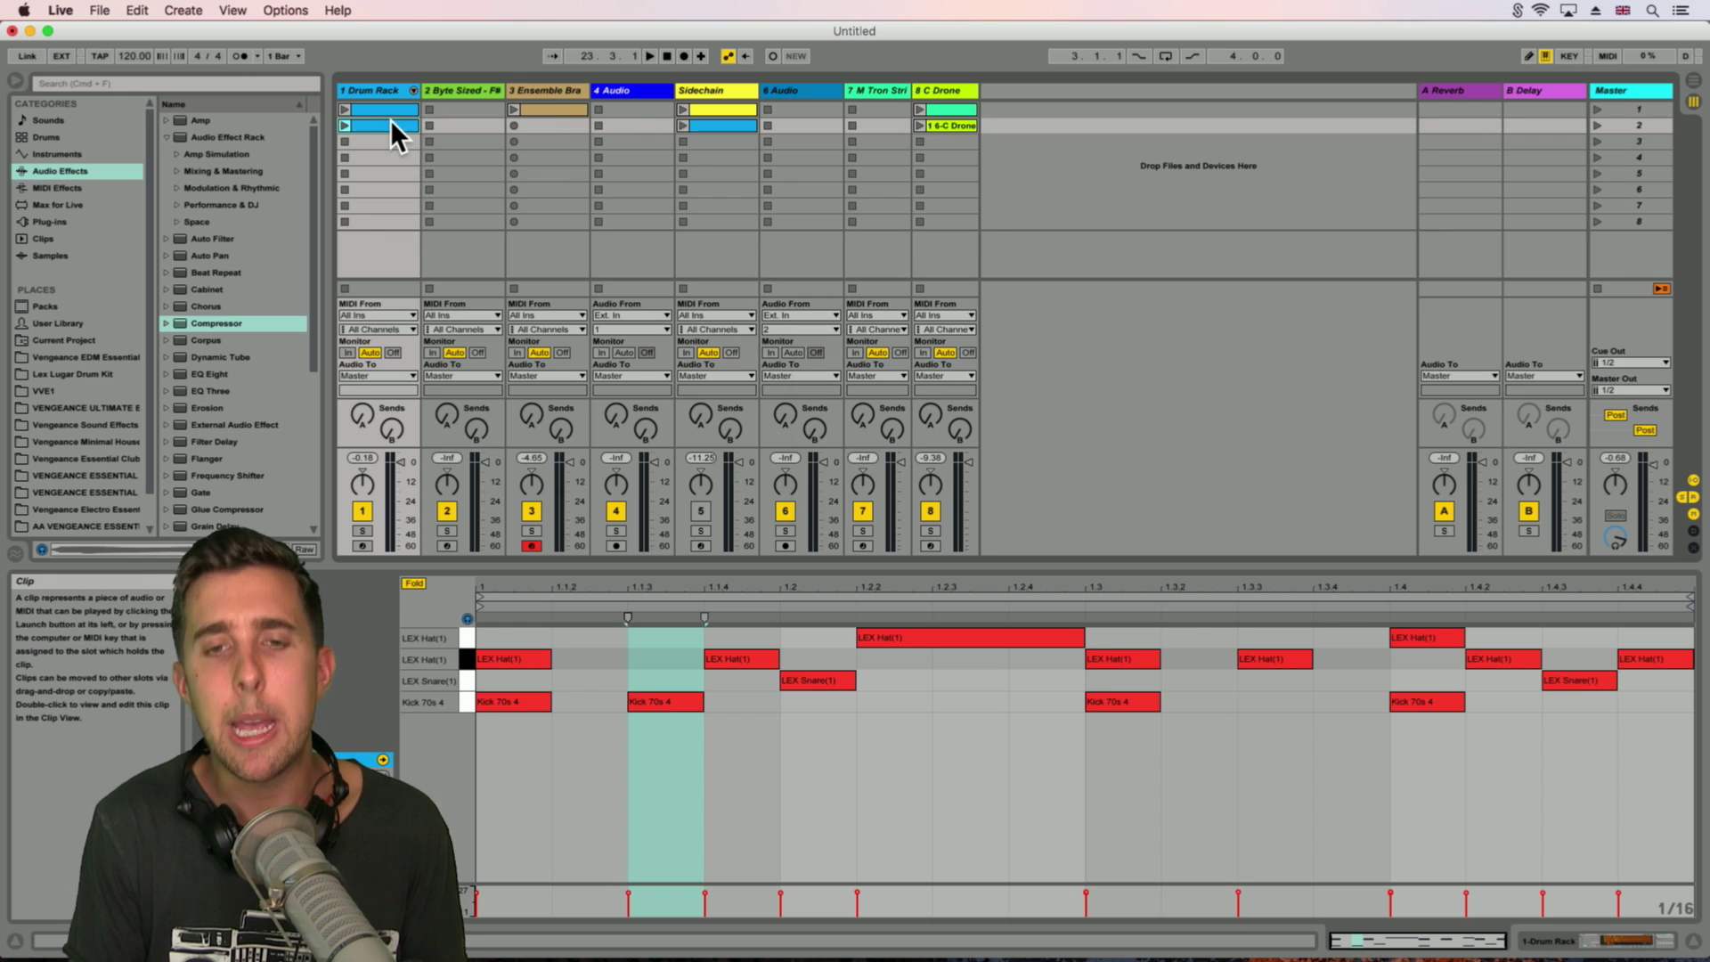
{"action": "left_click", "coordinate": [557, 109]}
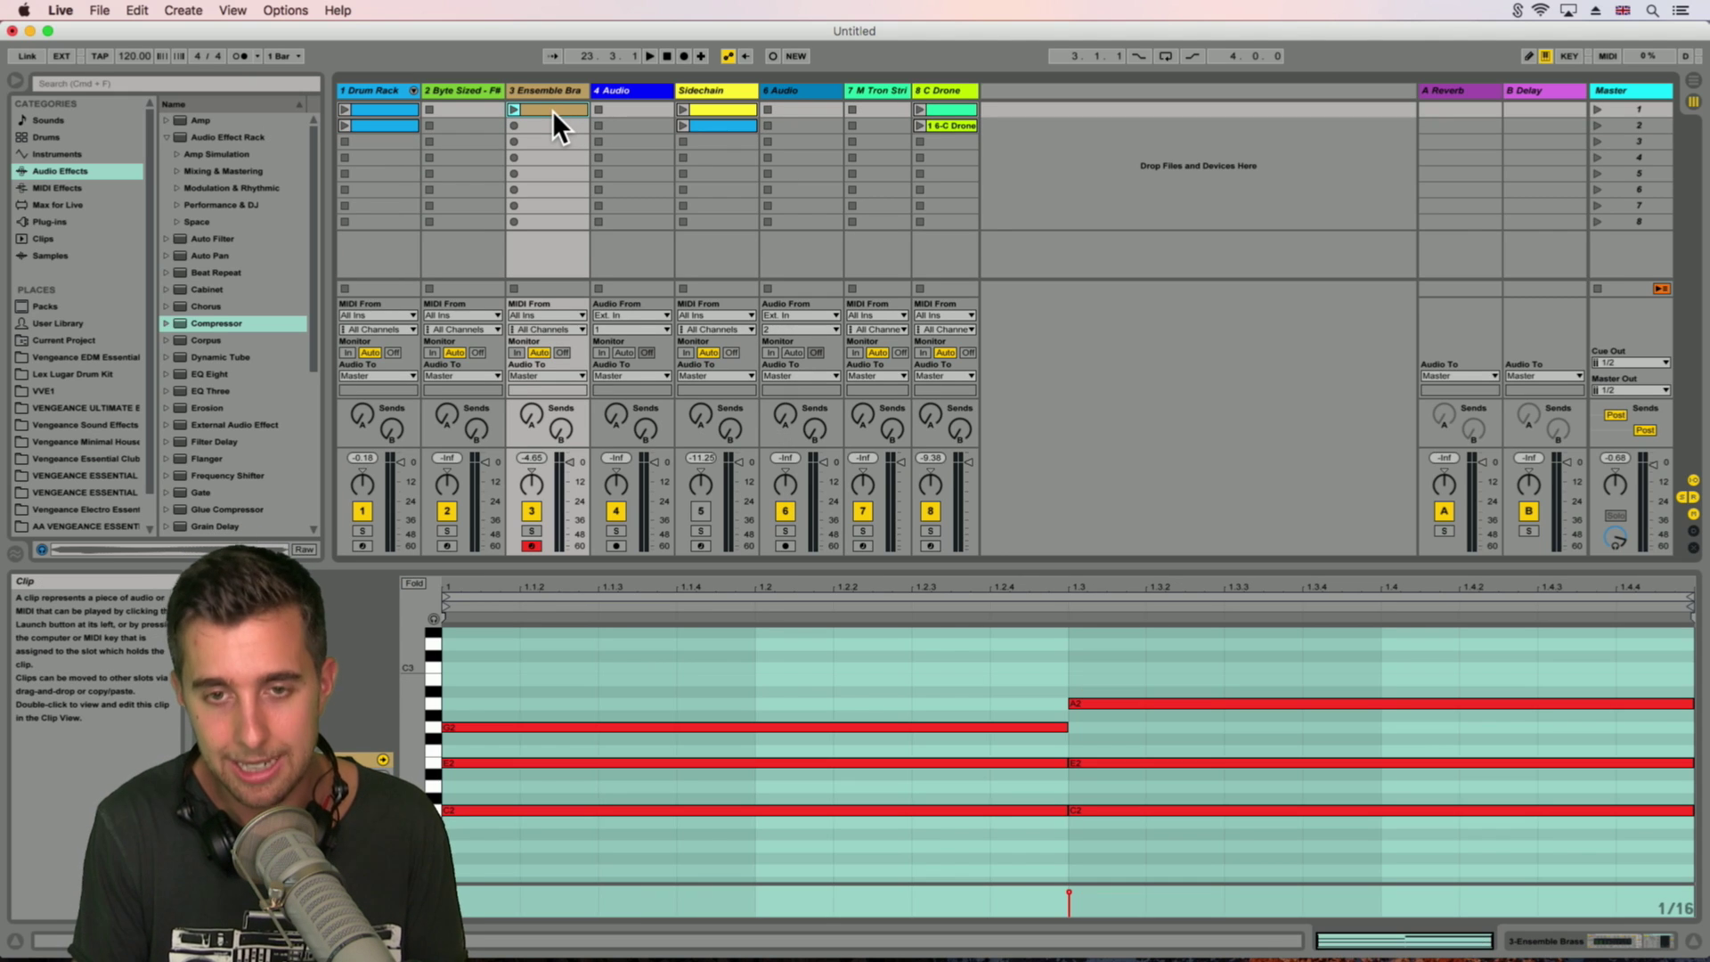
{"action": "left_click_drag", "start_coordinate": [549, 142], "coordinate": [549, 146]}
{"action": "left_click_drag", "start_coordinate": [386, 126], "coordinate": [380, 142]}
{"action": "left_click_drag", "start_coordinate": [715, 110], "coordinate": [713, 138]}
{"action": "left_click_drag", "start_coordinate": [937, 126], "coordinate": [944, 151]}
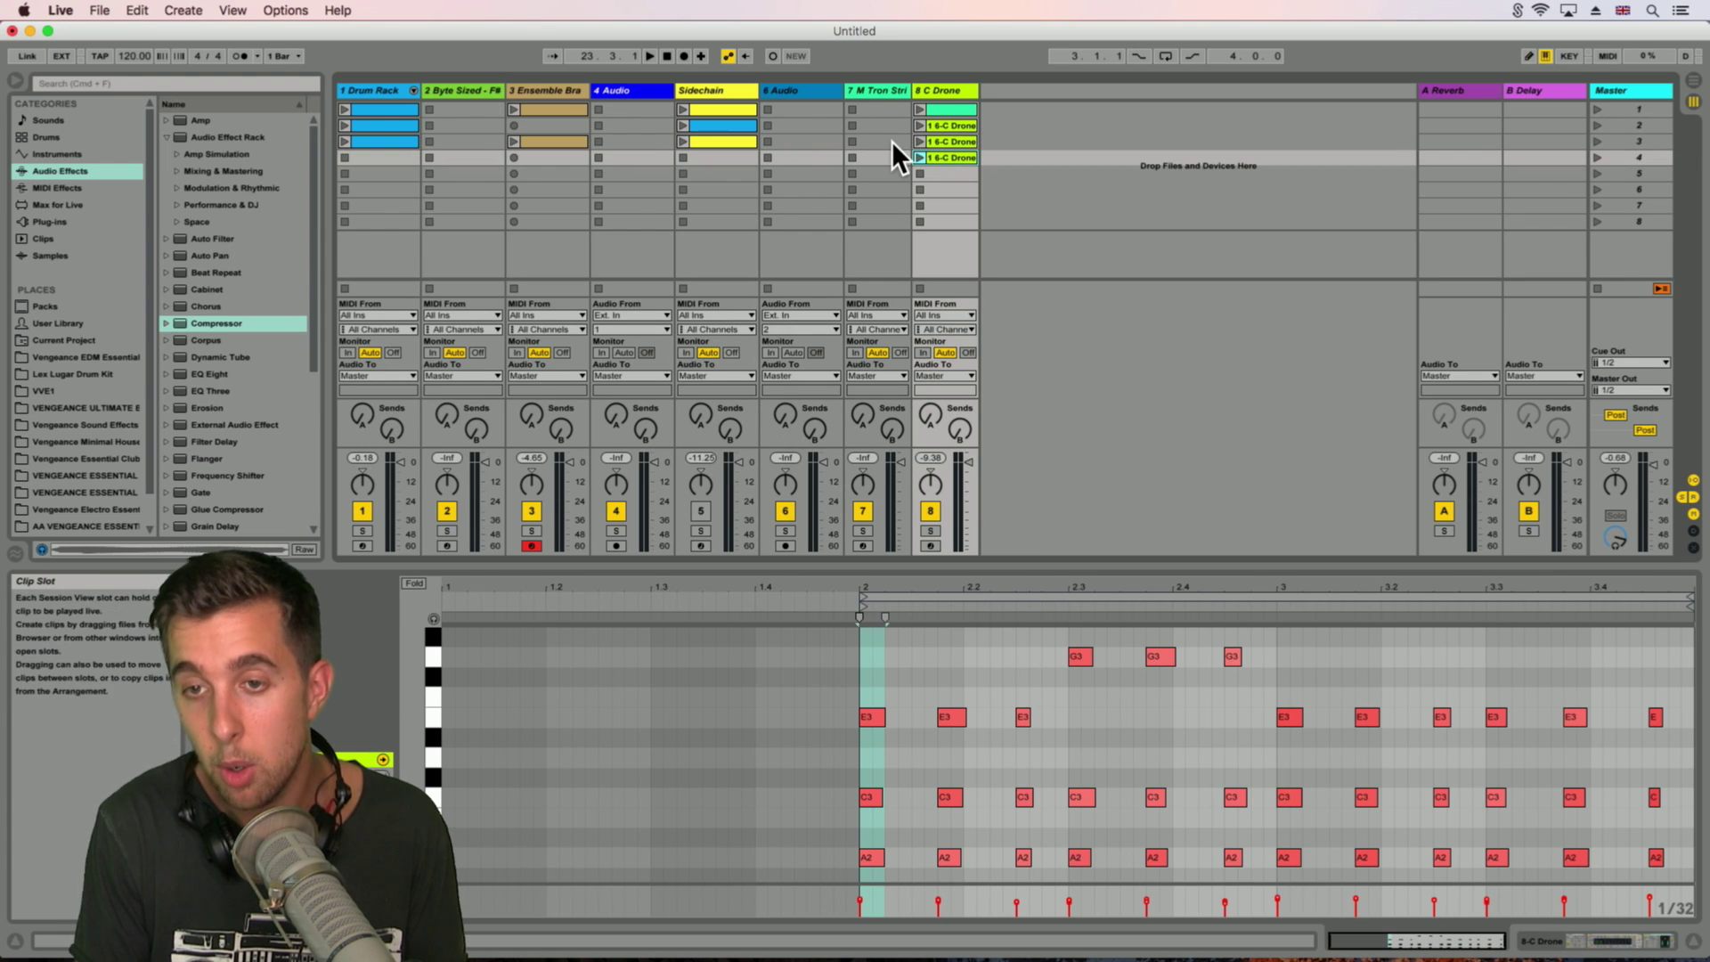
Step: Record a live arrangement by launching scenes 1, 2, 3, 2, 4, 3, 4, 3 and 4 in order, and stop all clips at the end
{"action": "left_click", "coordinate": [663, 57]}
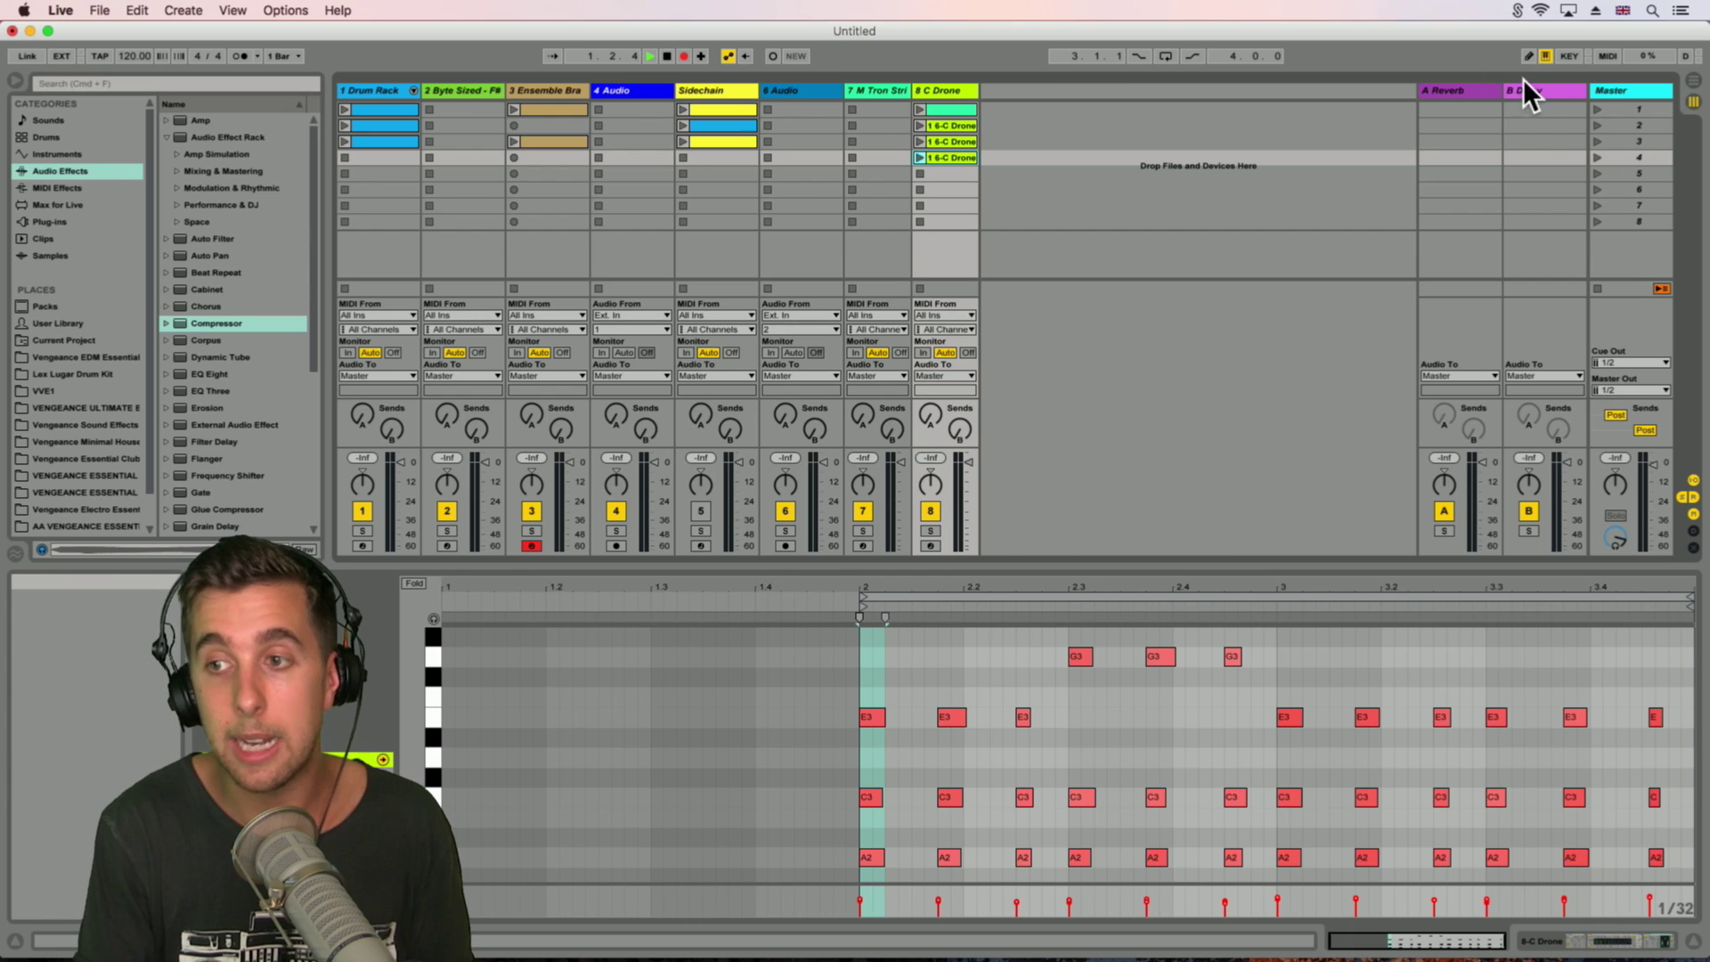
{"action": "left_click", "coordinate": [1598, 109]}
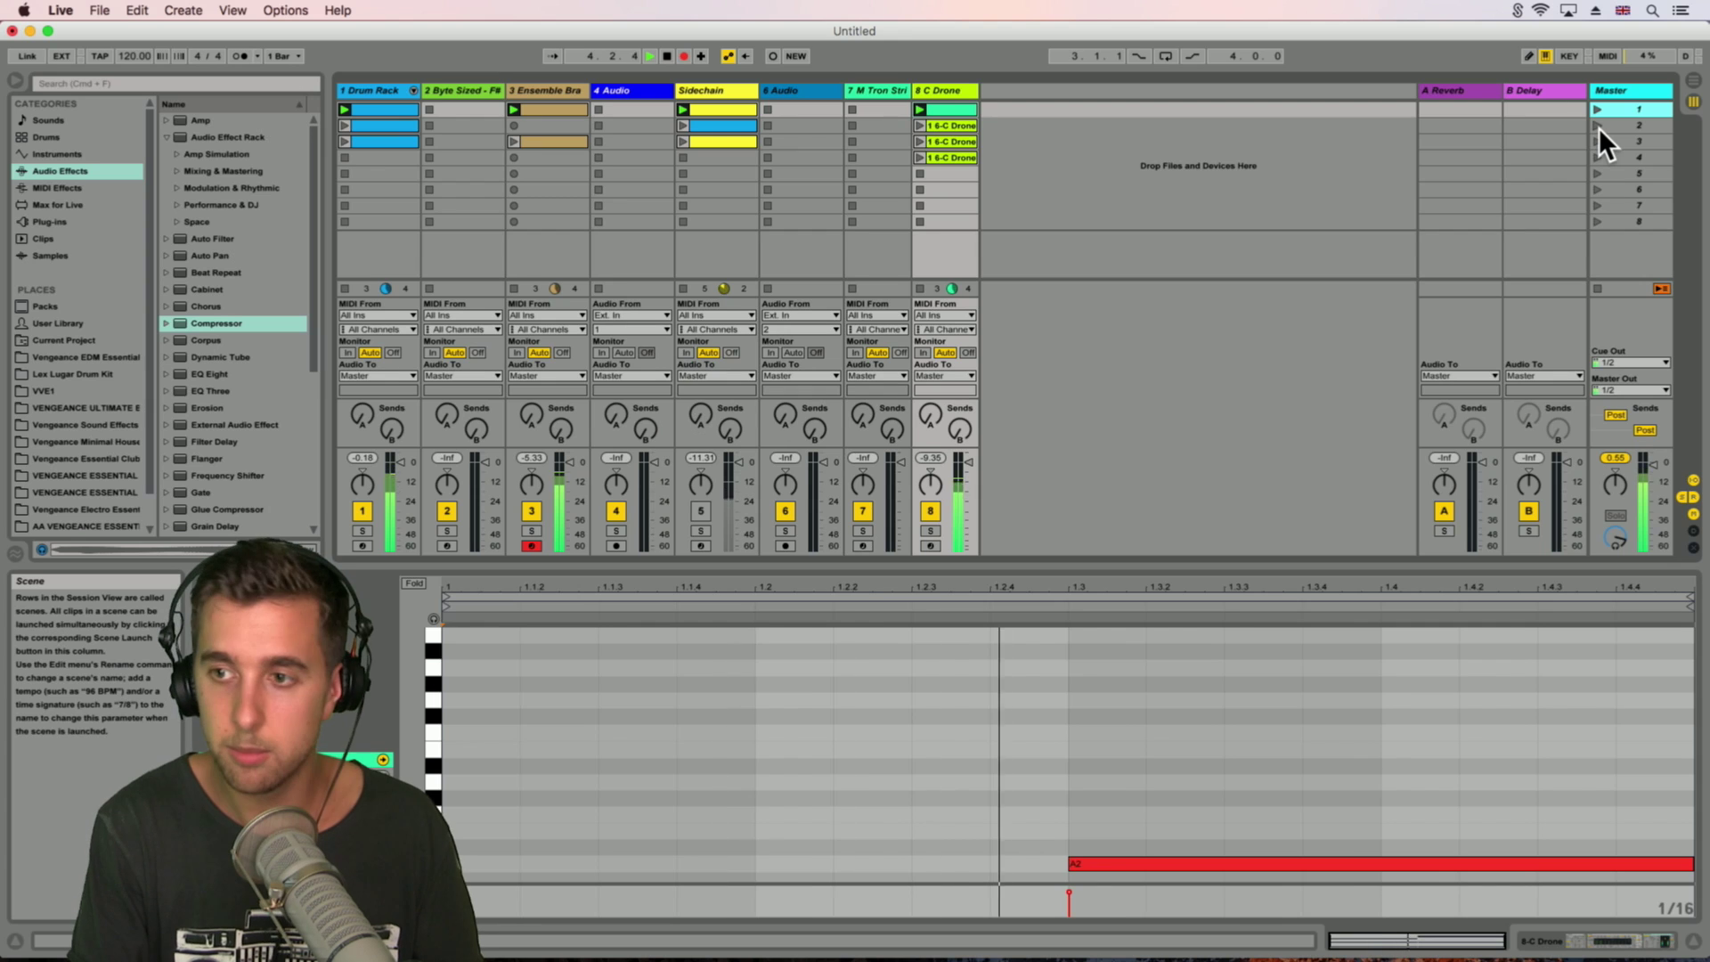
{"action": "left_click", "coordinate": [1600, 127]}
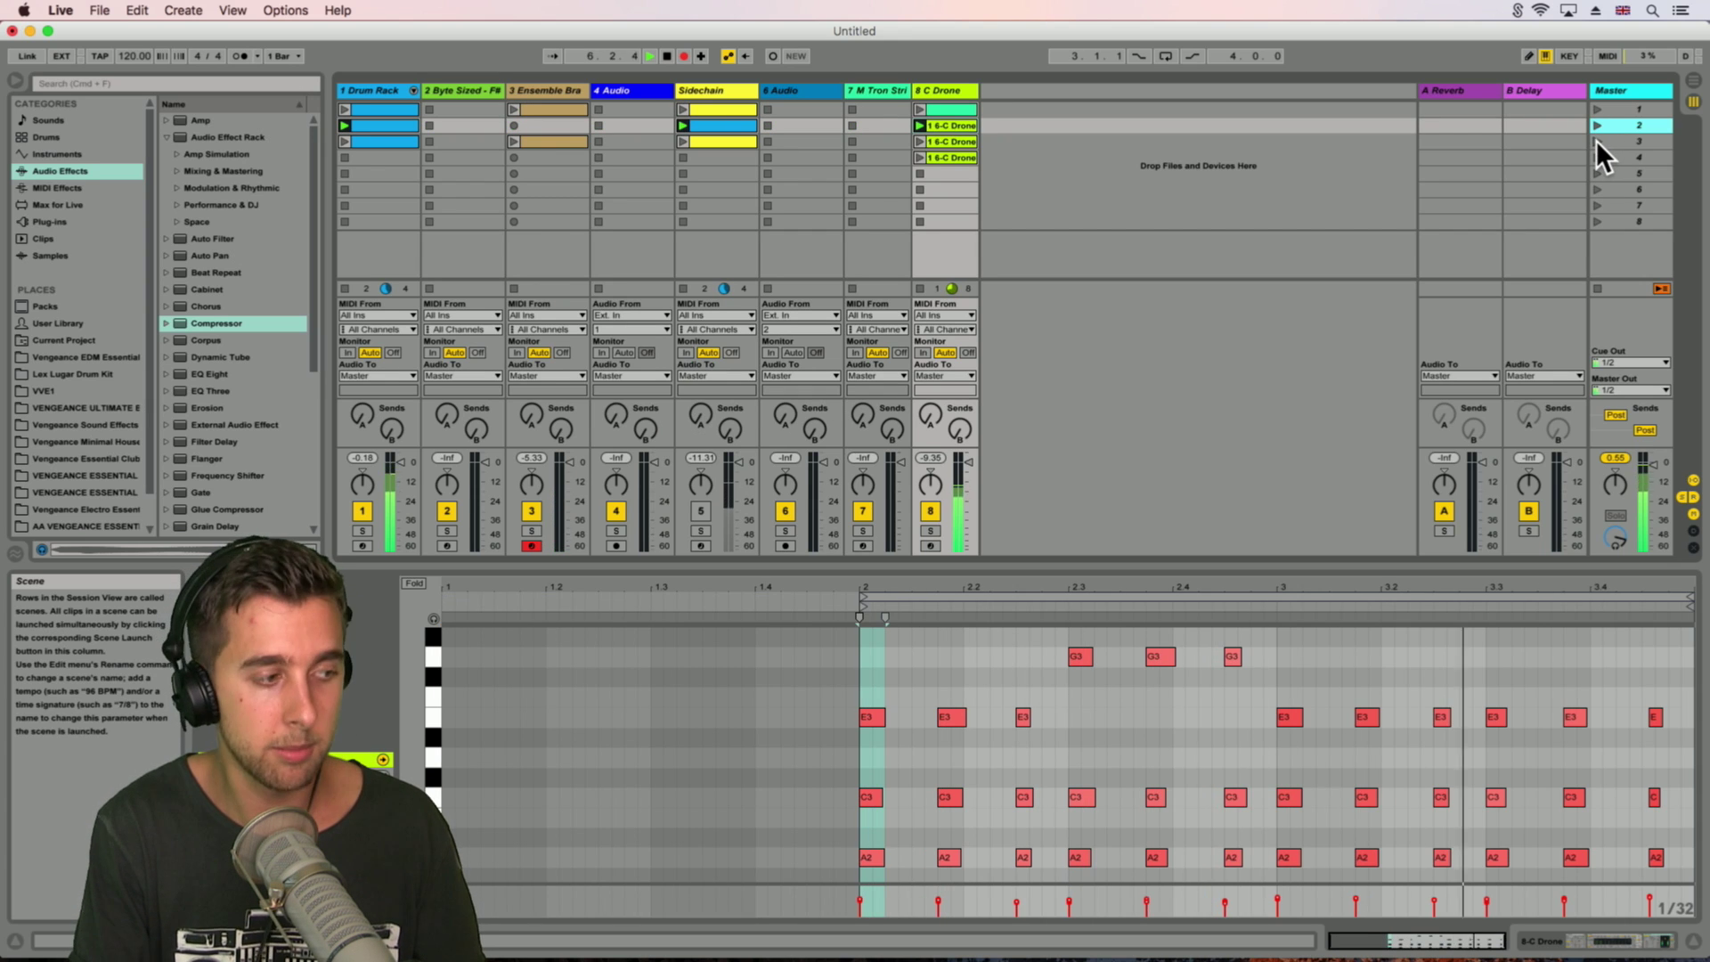
{"action": "left_click", "coordinate": [1596, 141]}
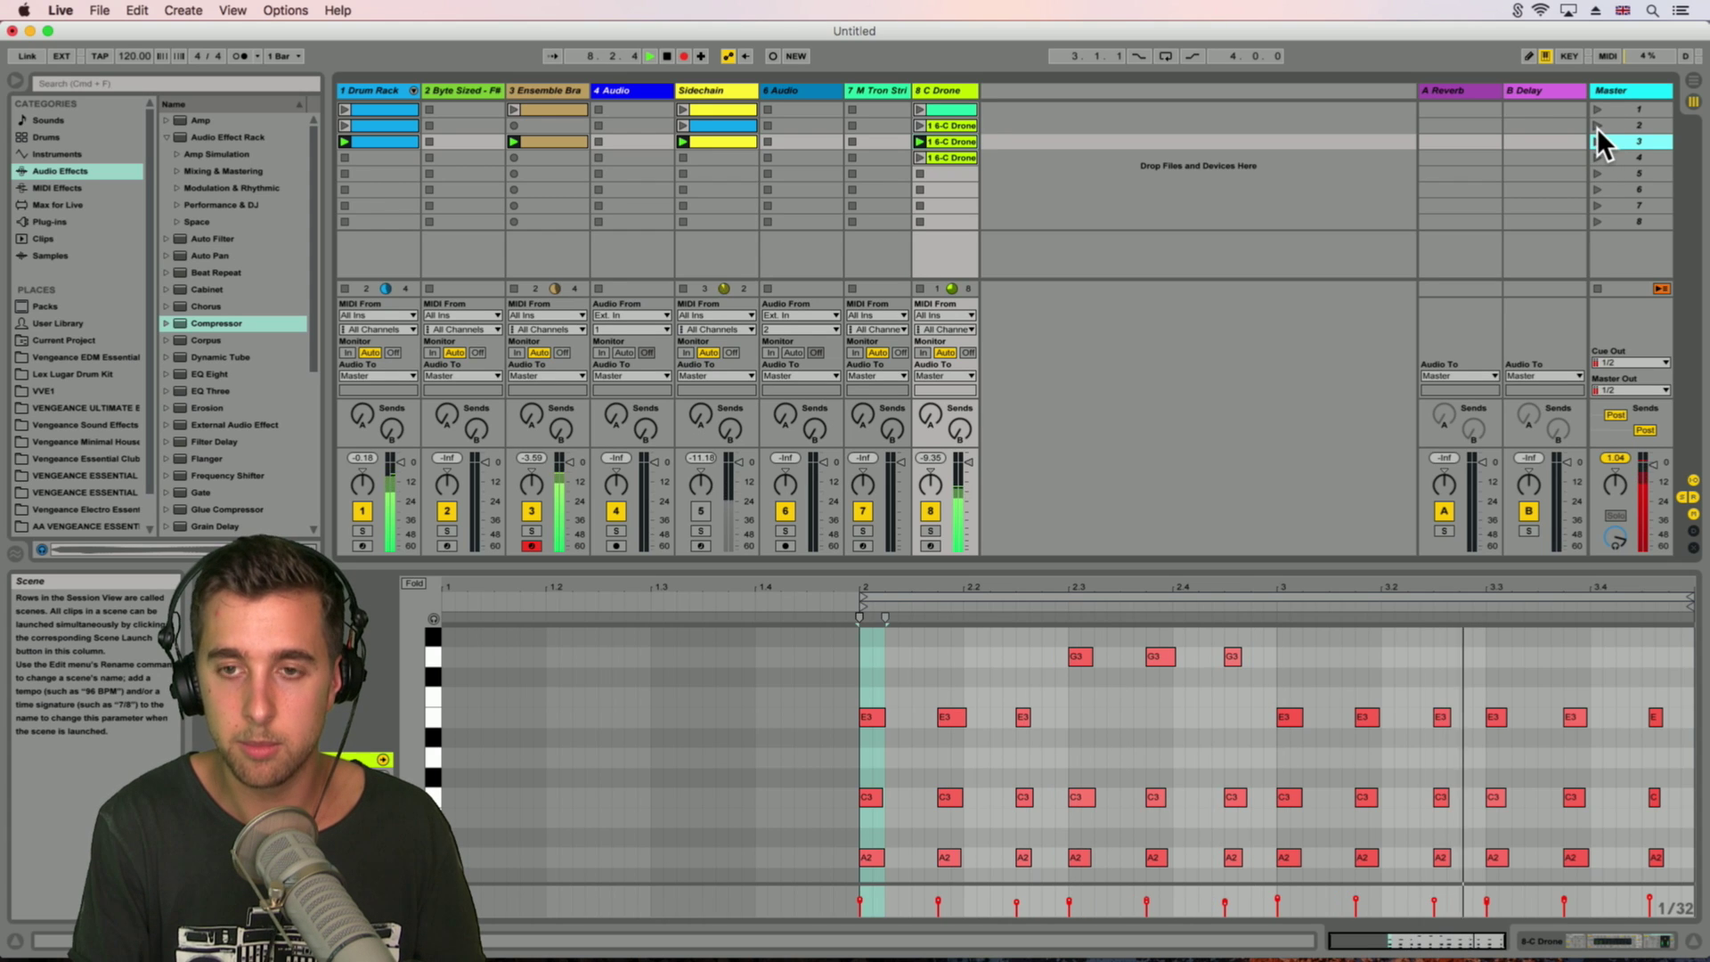
{"action": "left_click", "coordinate": [1596, 126]}
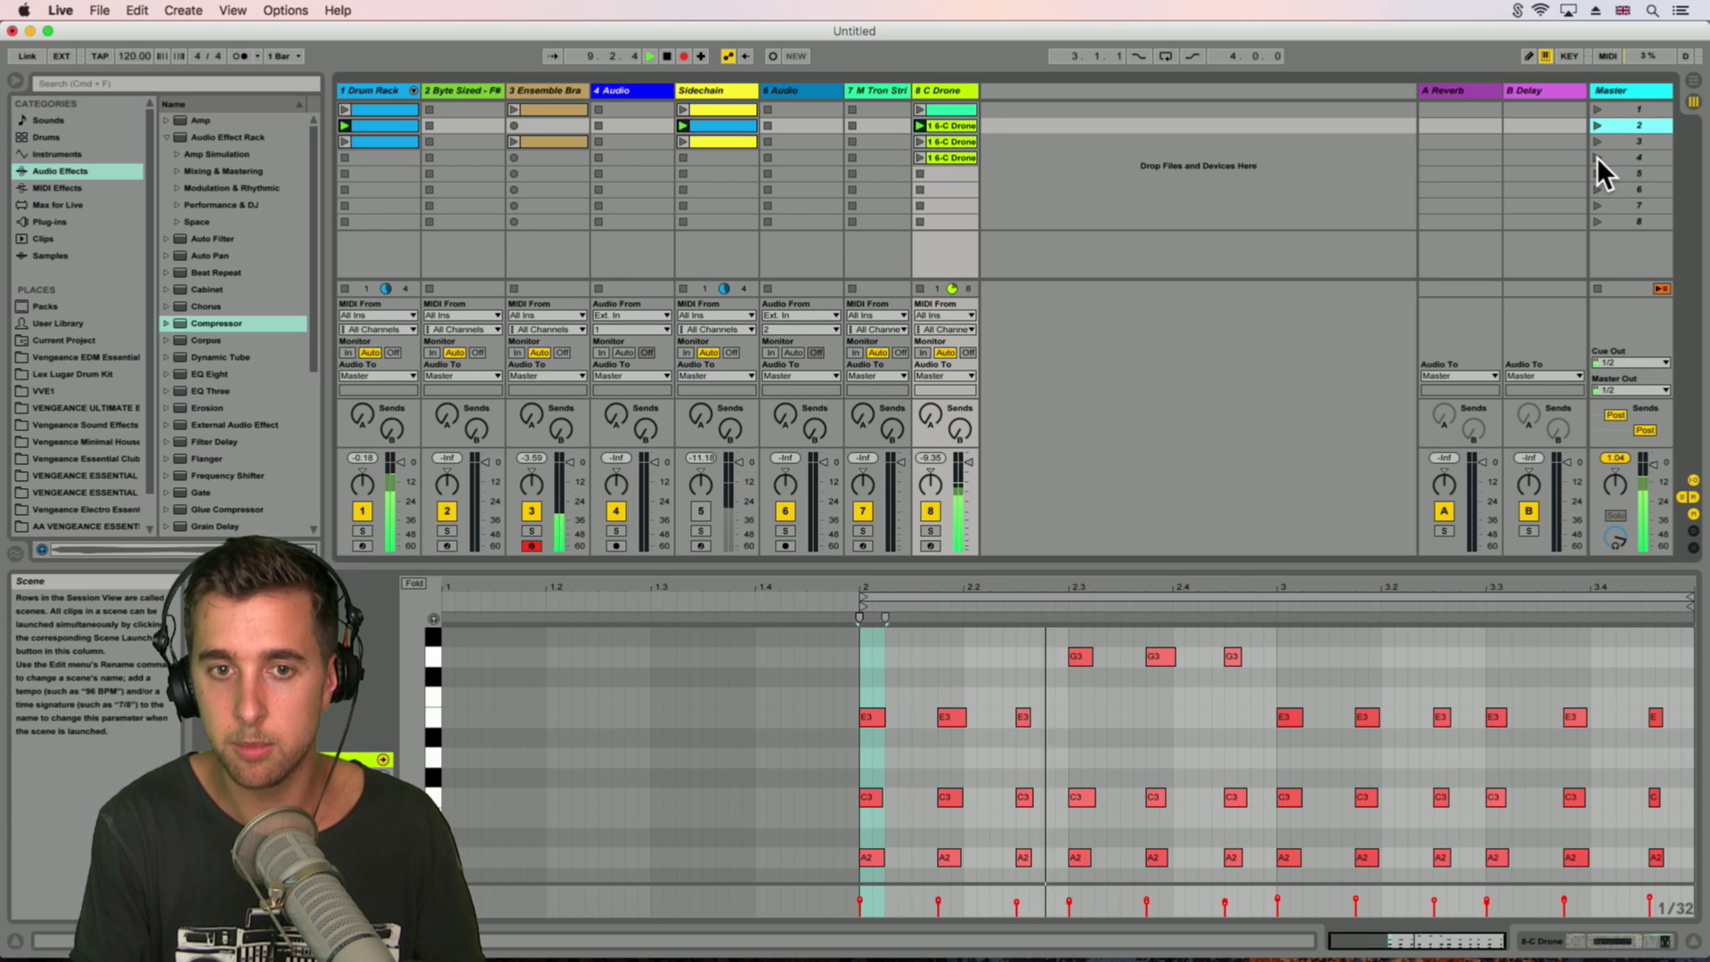
{"action": "left_click", "coordinate": [1597, 156]}
{"action": "left_click", "coordinate": [1598, 141]}
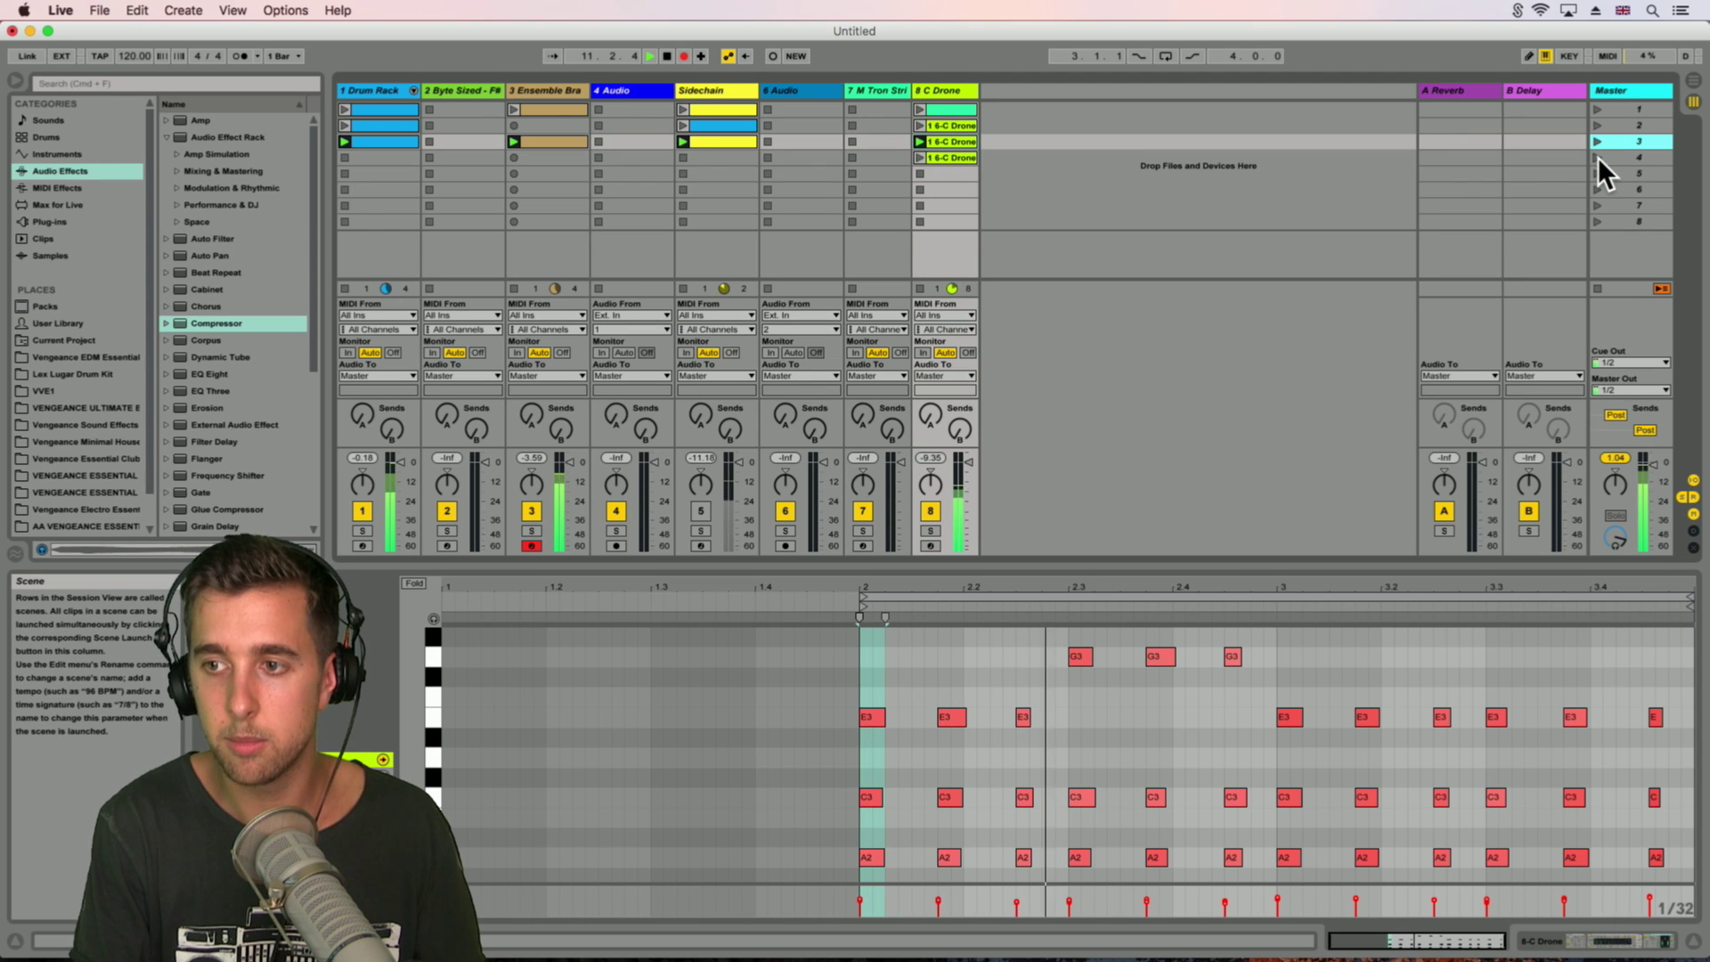
{"action": "left_click", "coordinate": [1598, 157]}
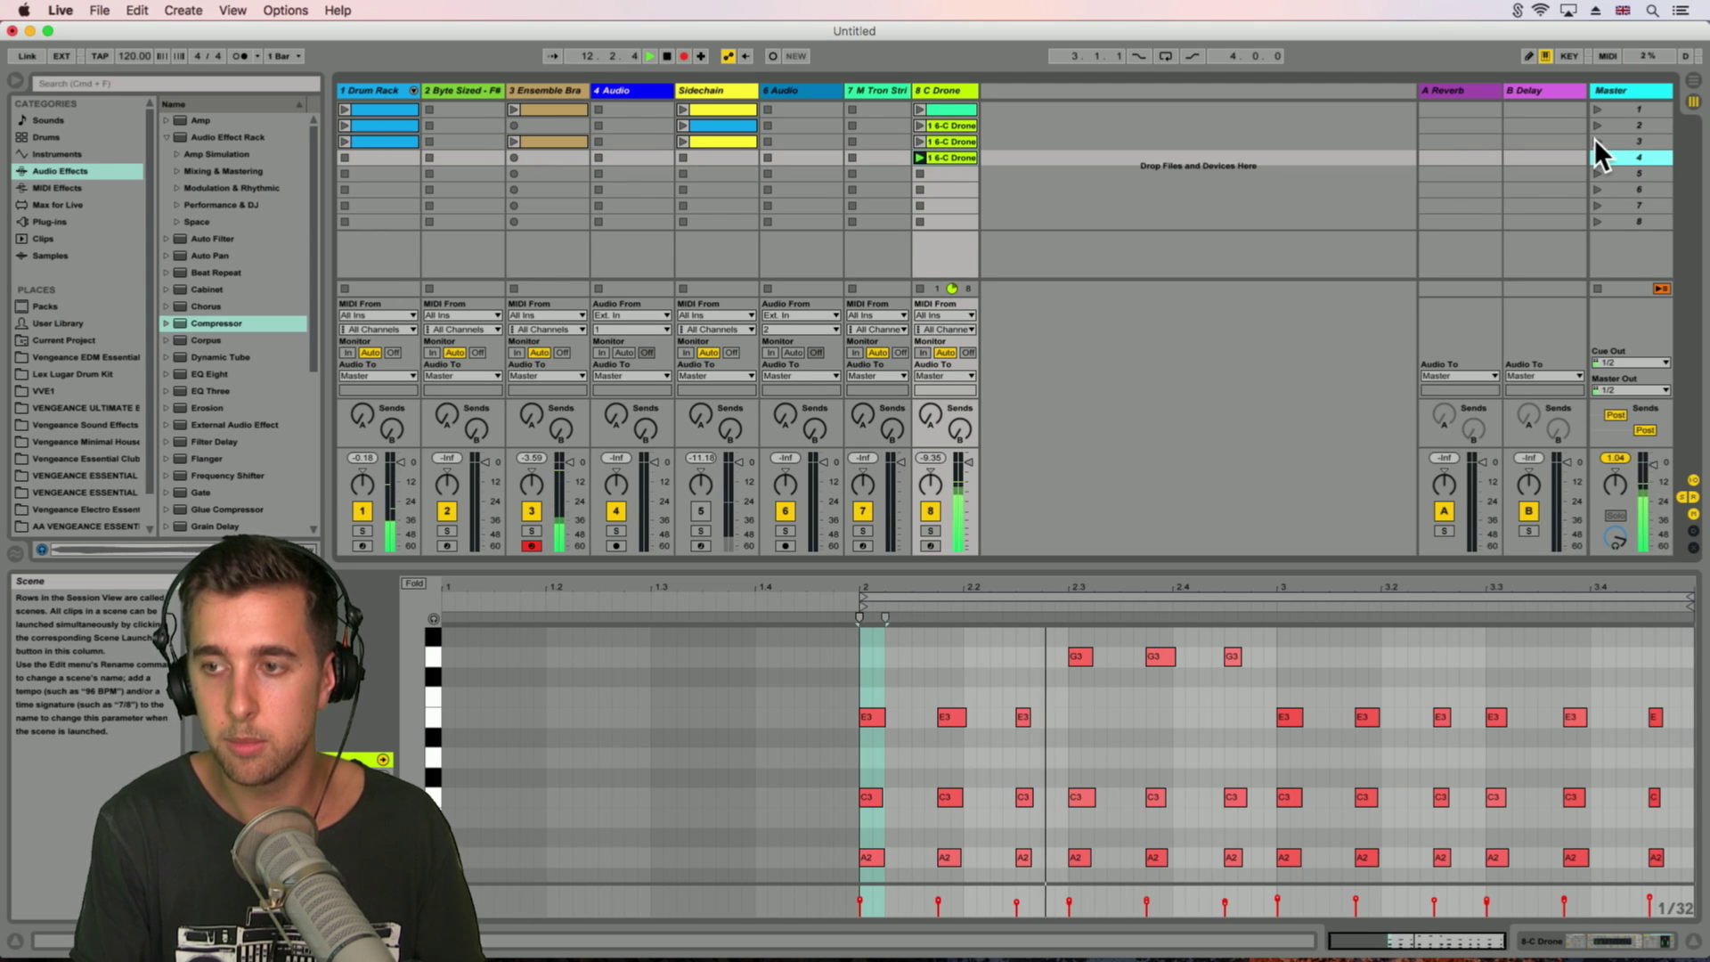
{"action": "left_click", "coordinate": [1595, 139]}
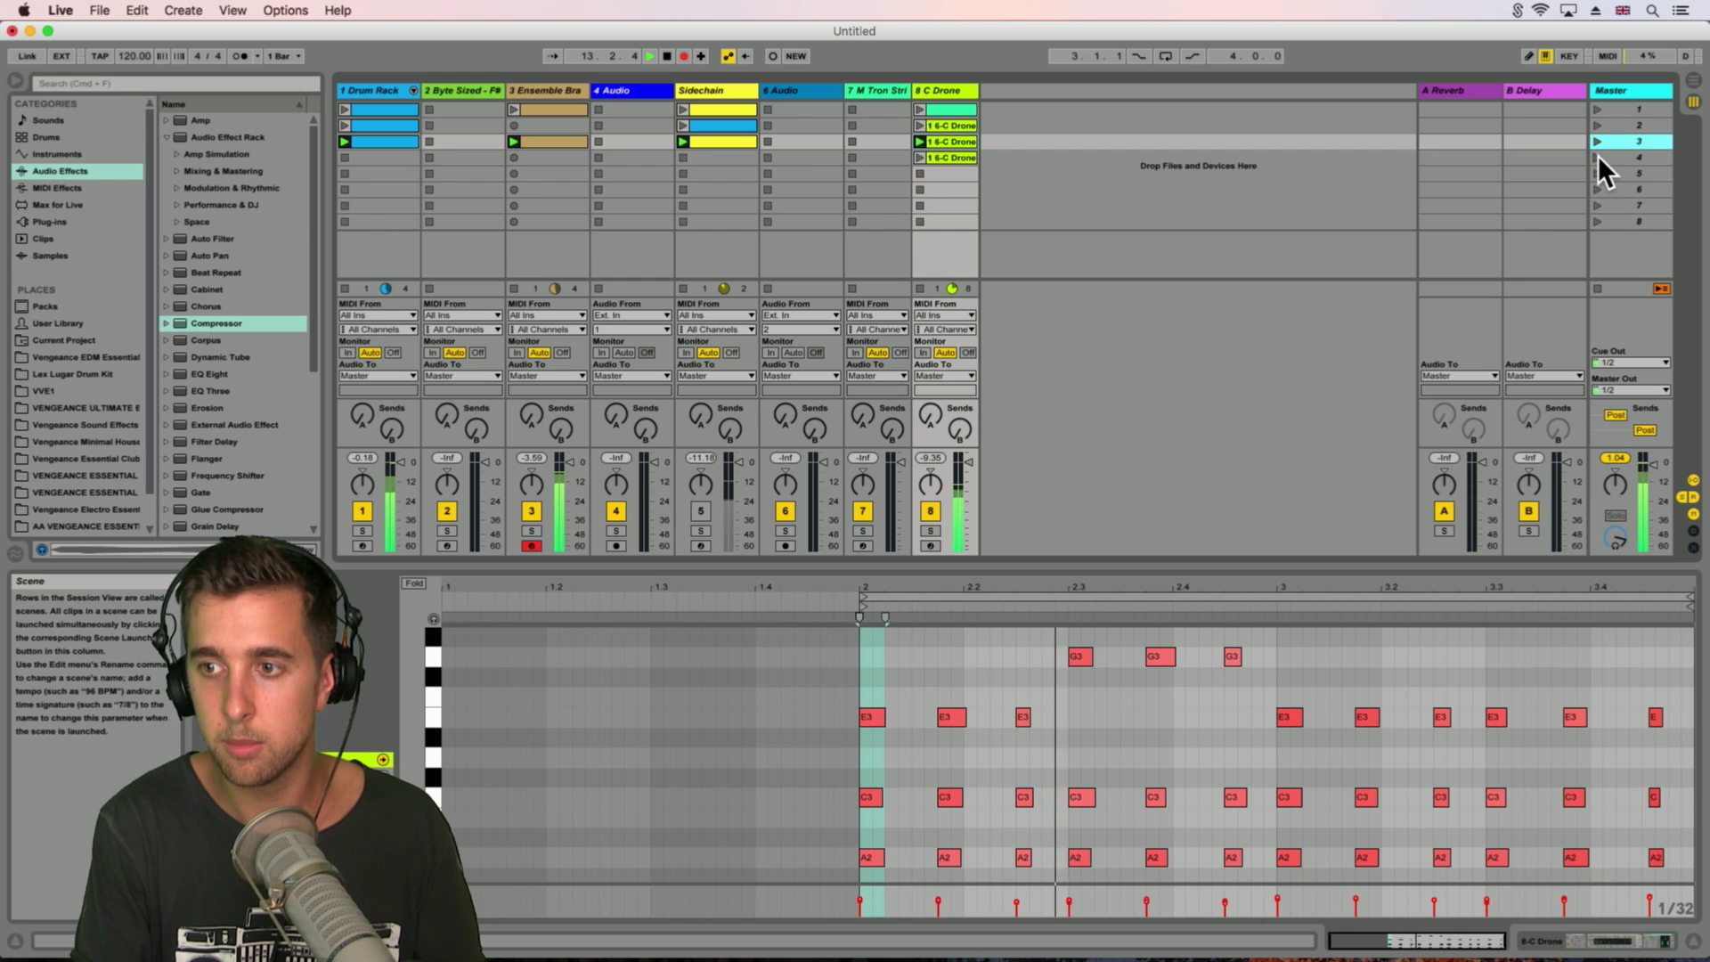
{"action": "left_click", "coordinate": [1596, 156]}
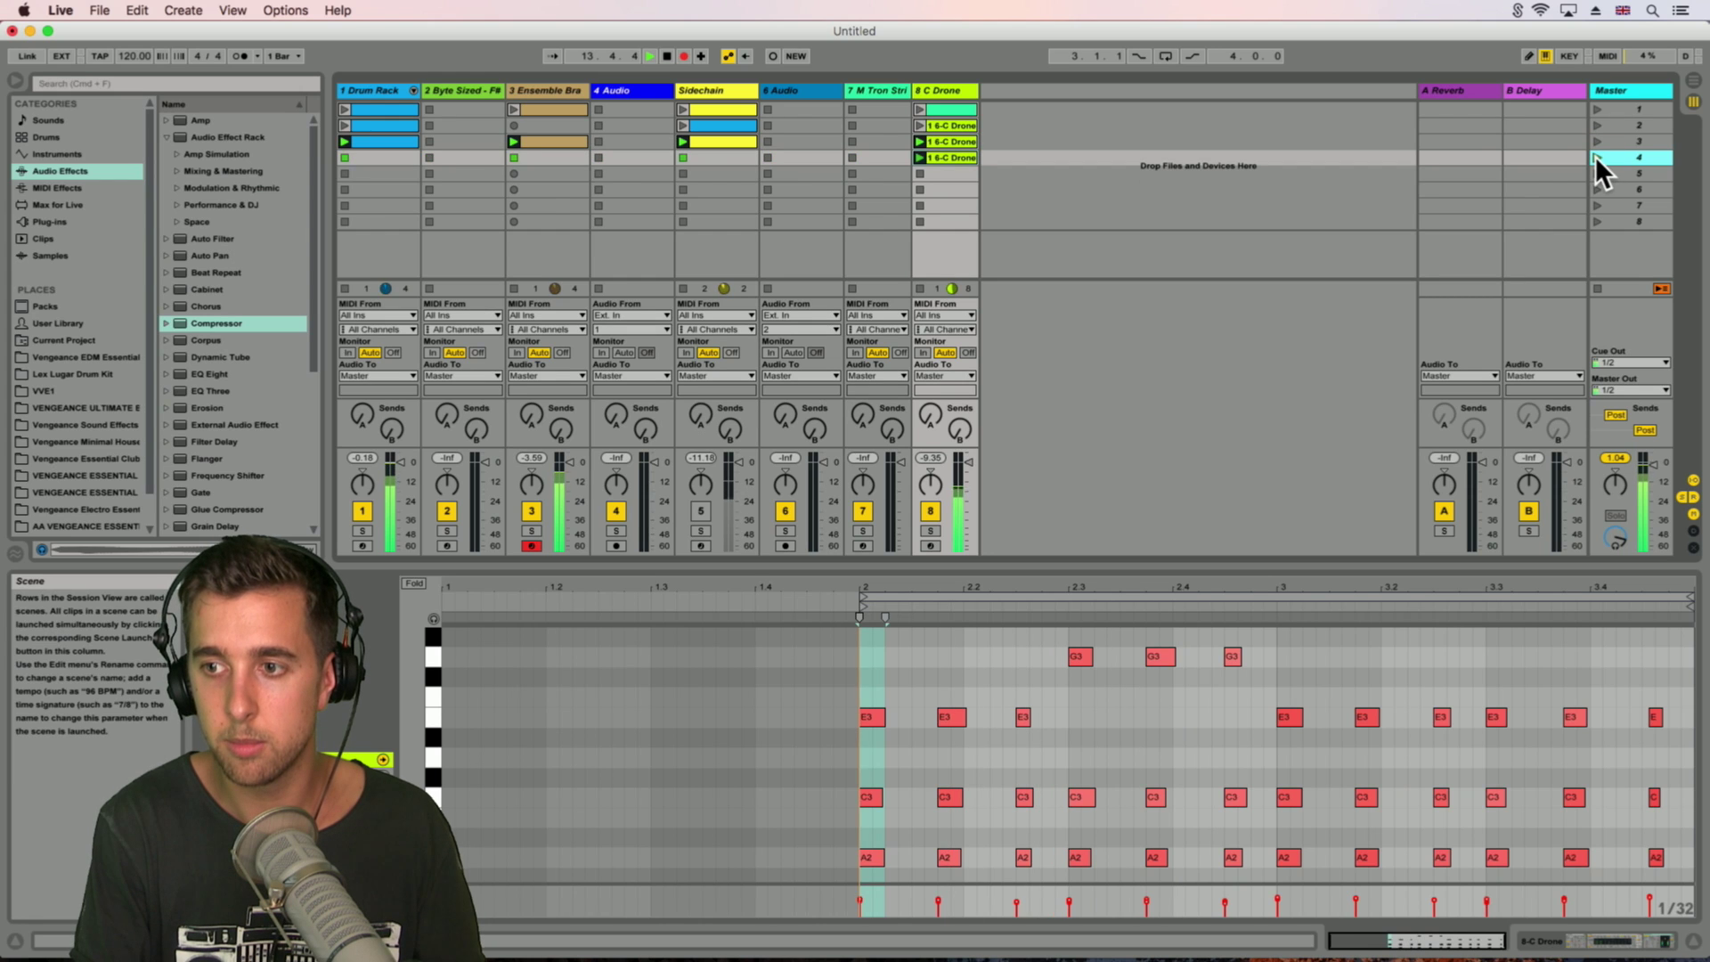
{"action": "left_click", "coordinate": [1598, 287]}
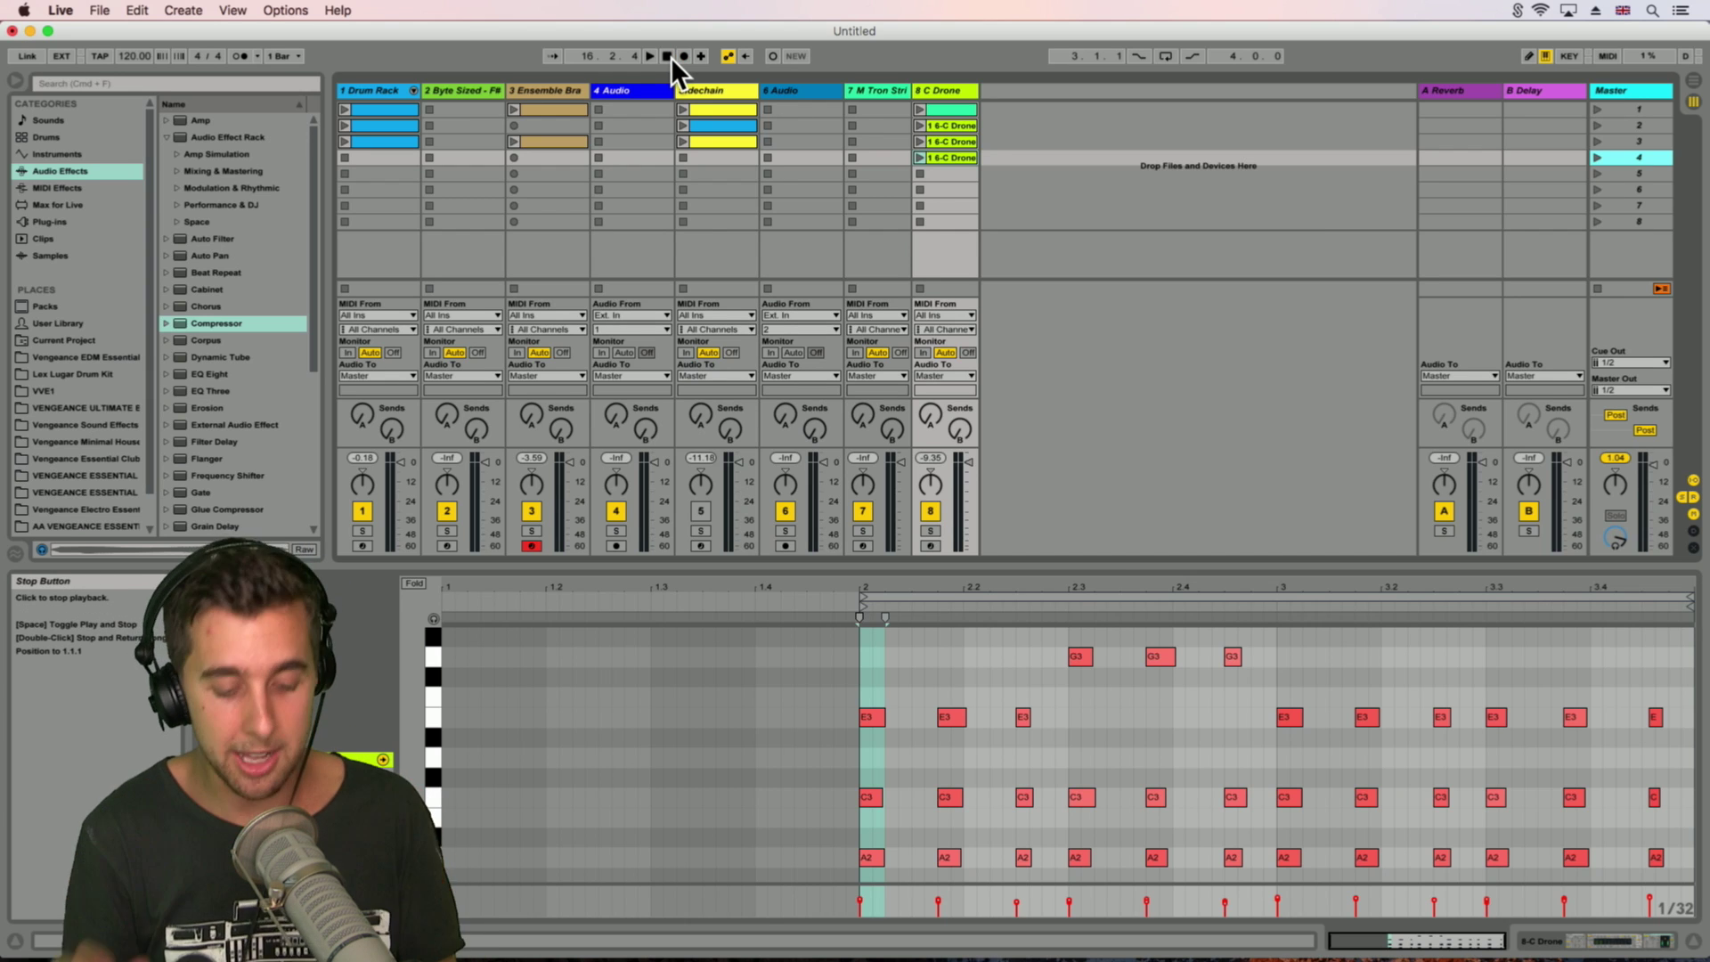
Step: Show the Arrangement View, reactivate the recorded arrangement, and play it from the beginning
{"action": "key", "text": "Tab"}
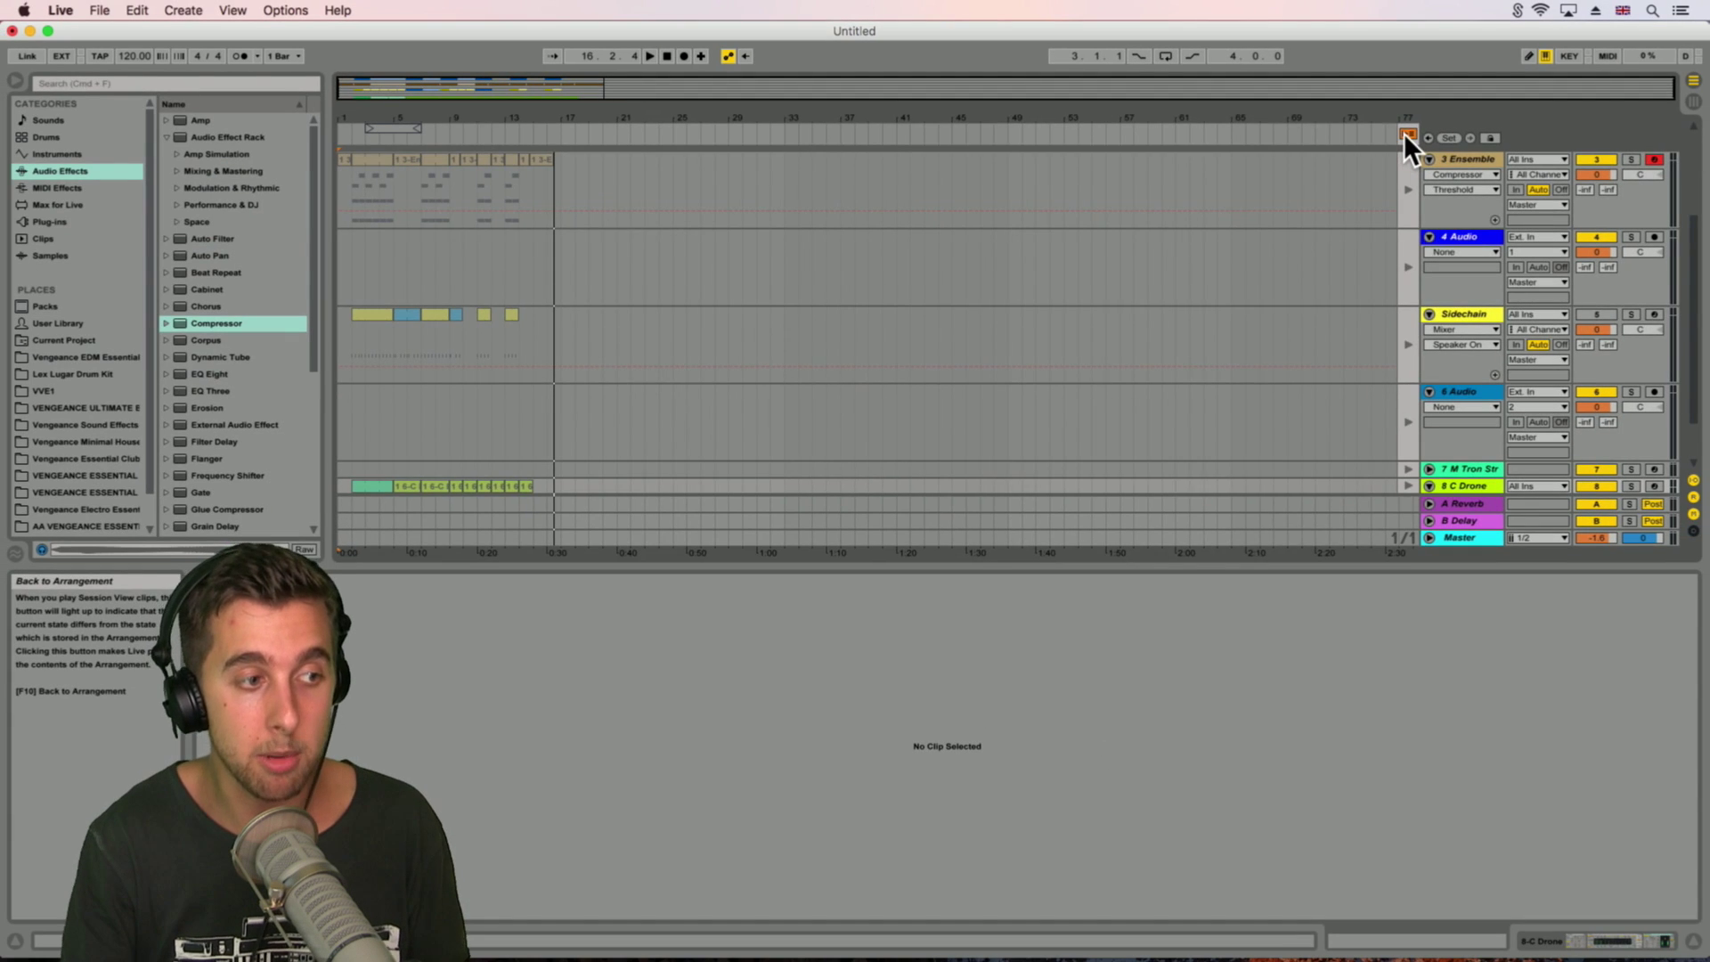
{"action": "left_click", "coordinate": [1411, 134]}
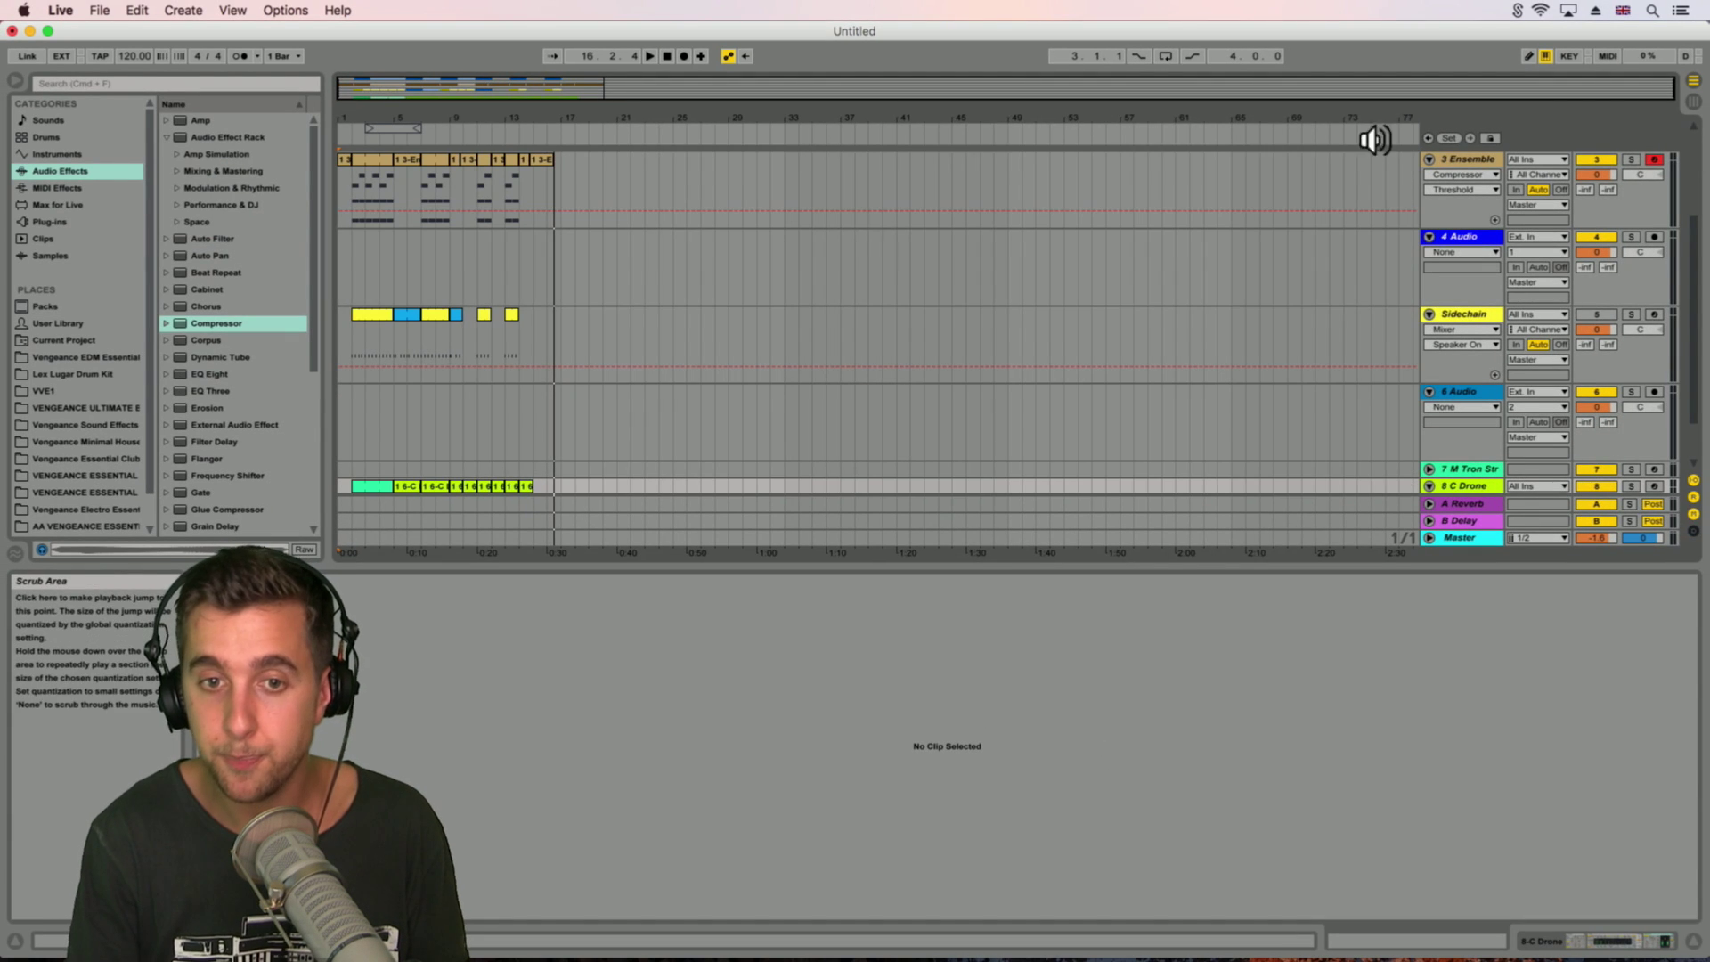
{"action": "left_click", "coordinate": [338, 270]}
{"action": "key", "text": "space"}
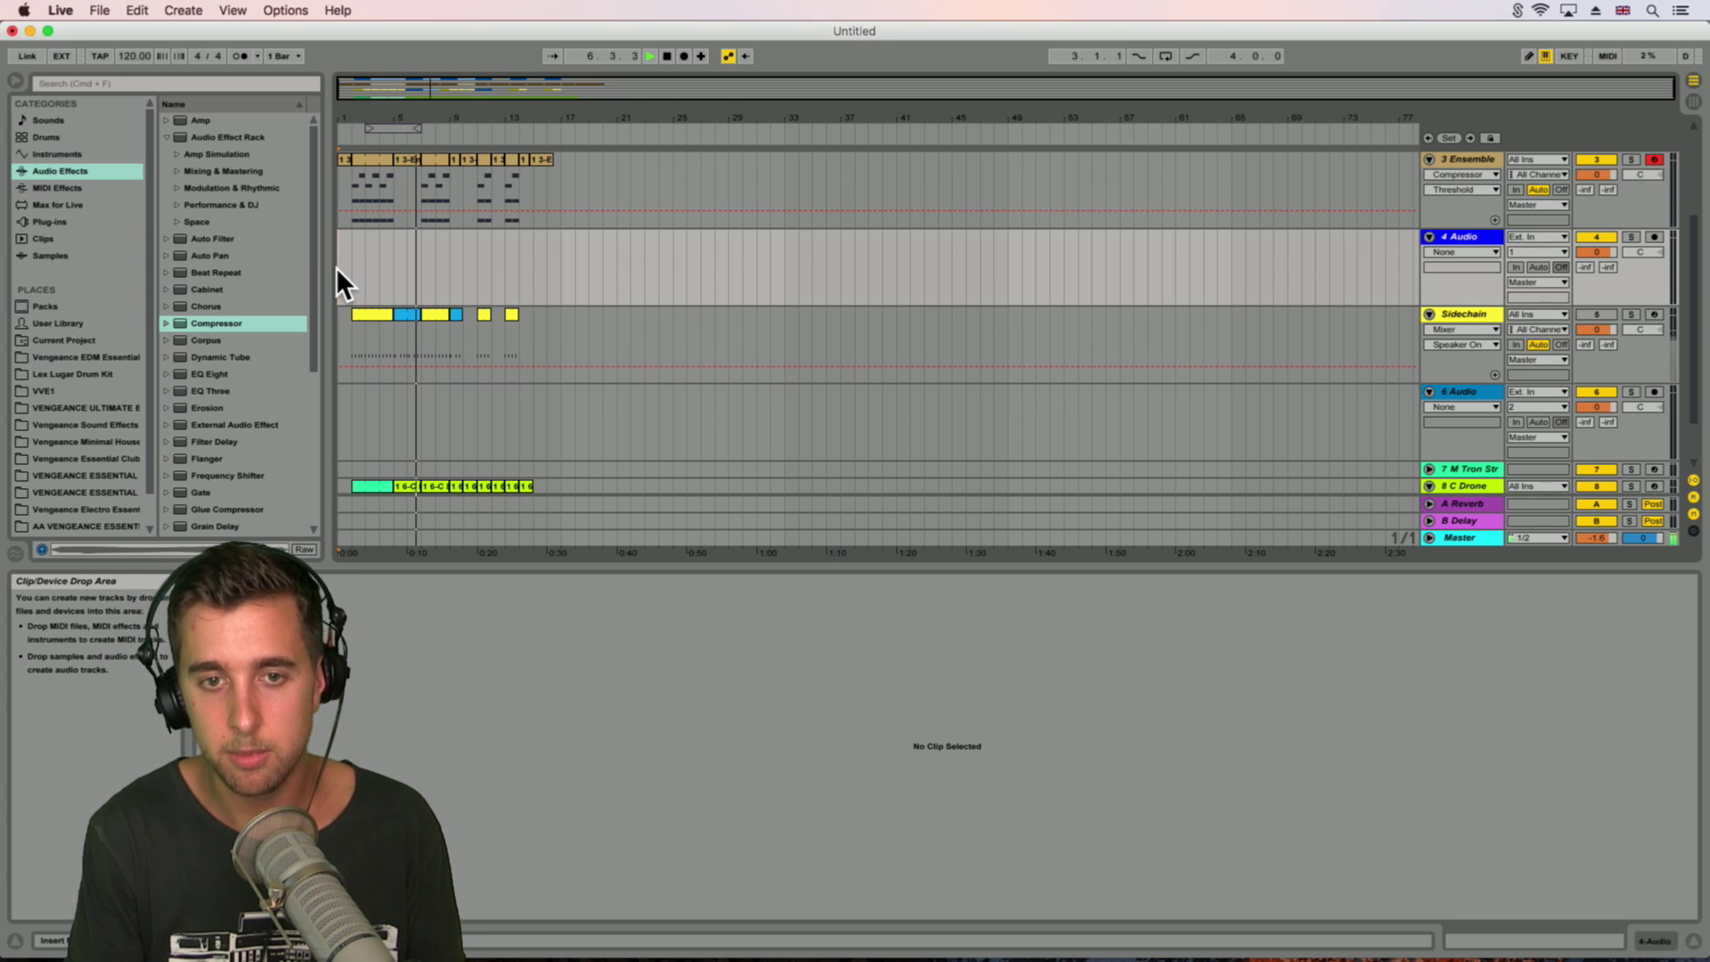
Step: Stop playback and draw a rising Compressor Threshold automation ramp on the Ensemble Brass track from about bar 8 to bar 15
{"action": "key", "text": "space"}
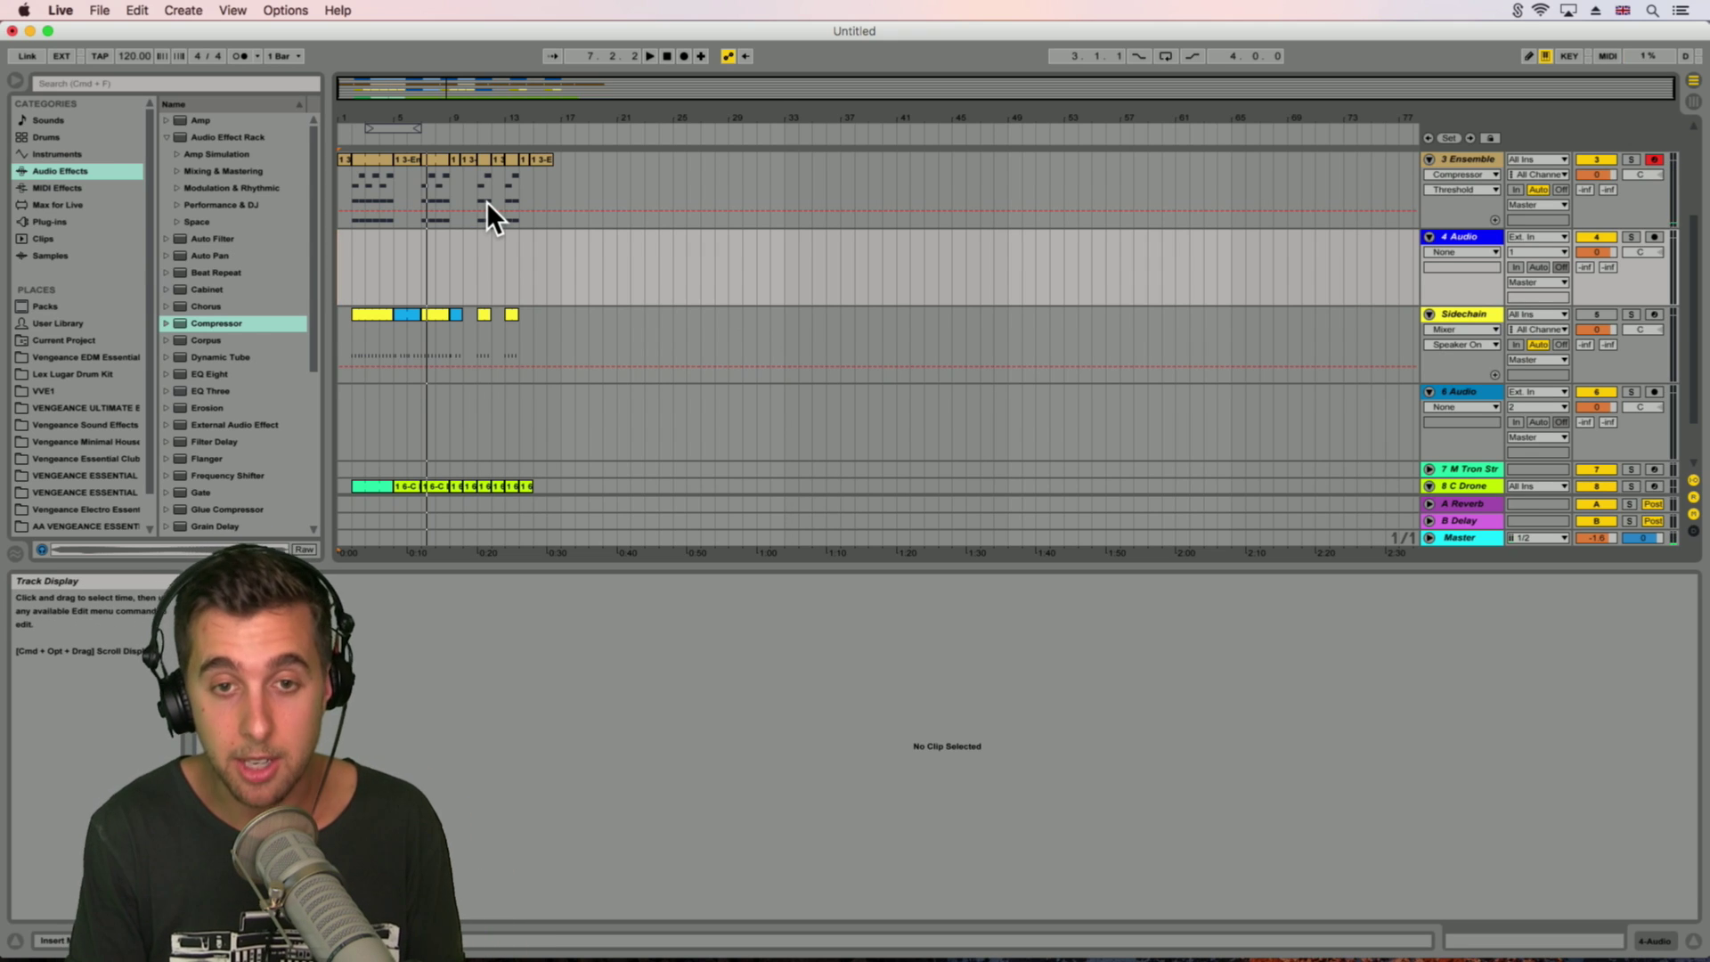
{"action": "key", "text": "Tab"}
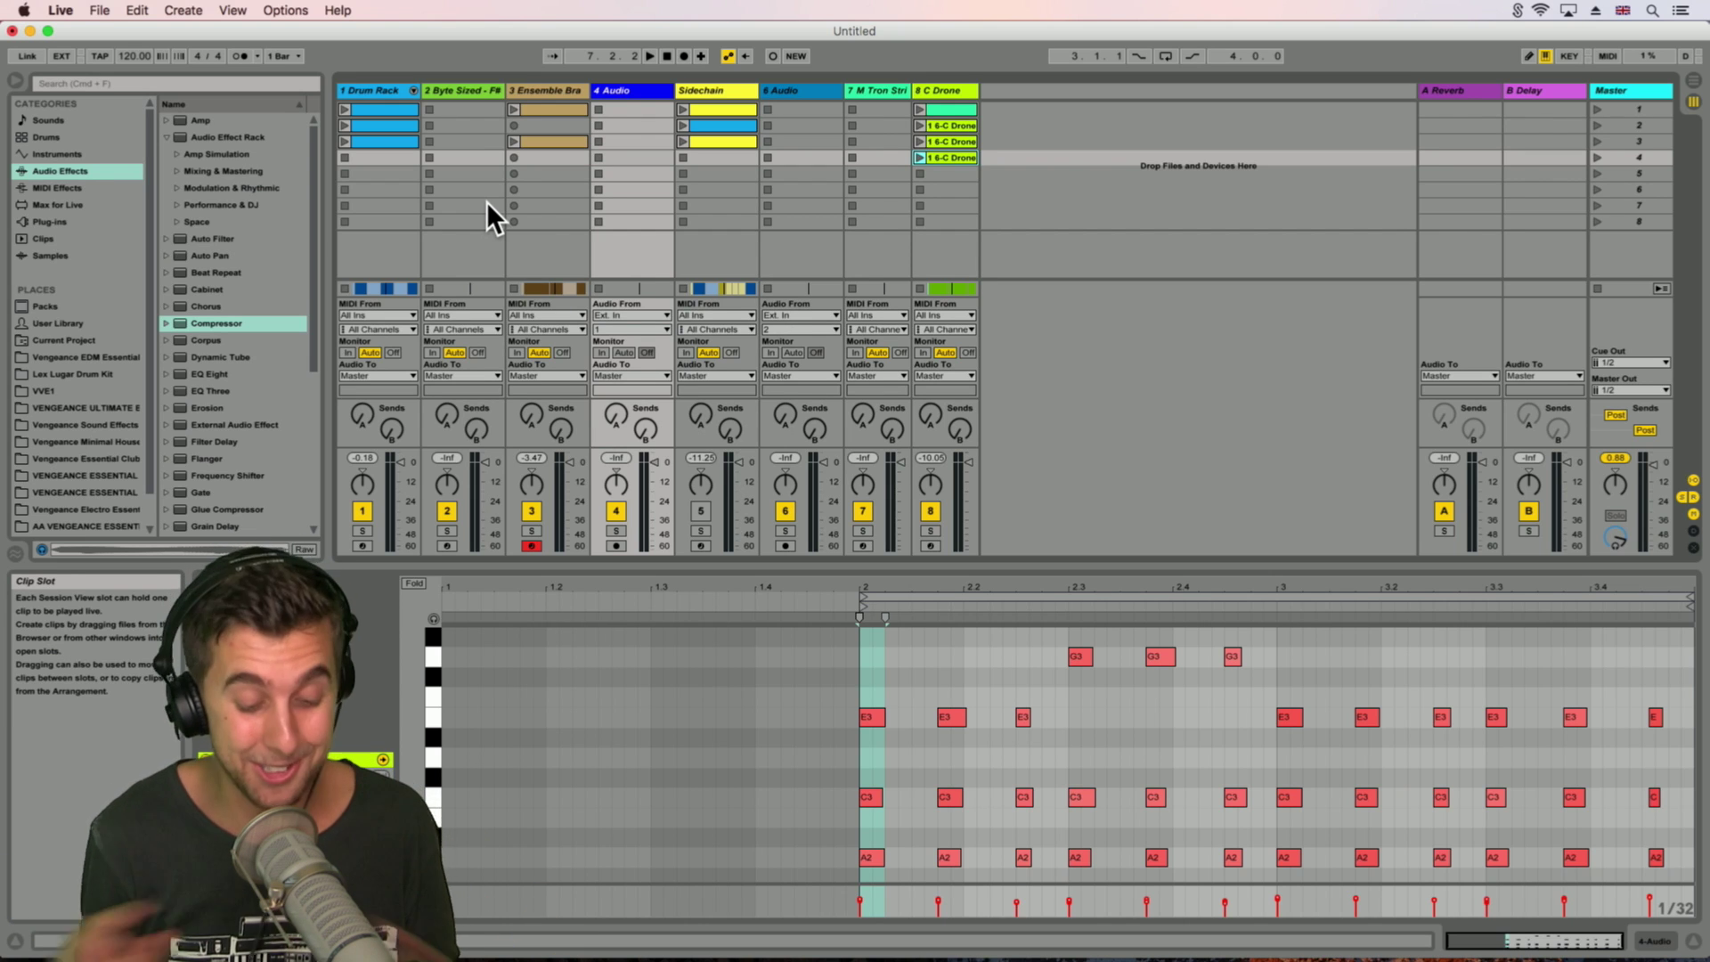
{"action": "key", "text": "Tab"}
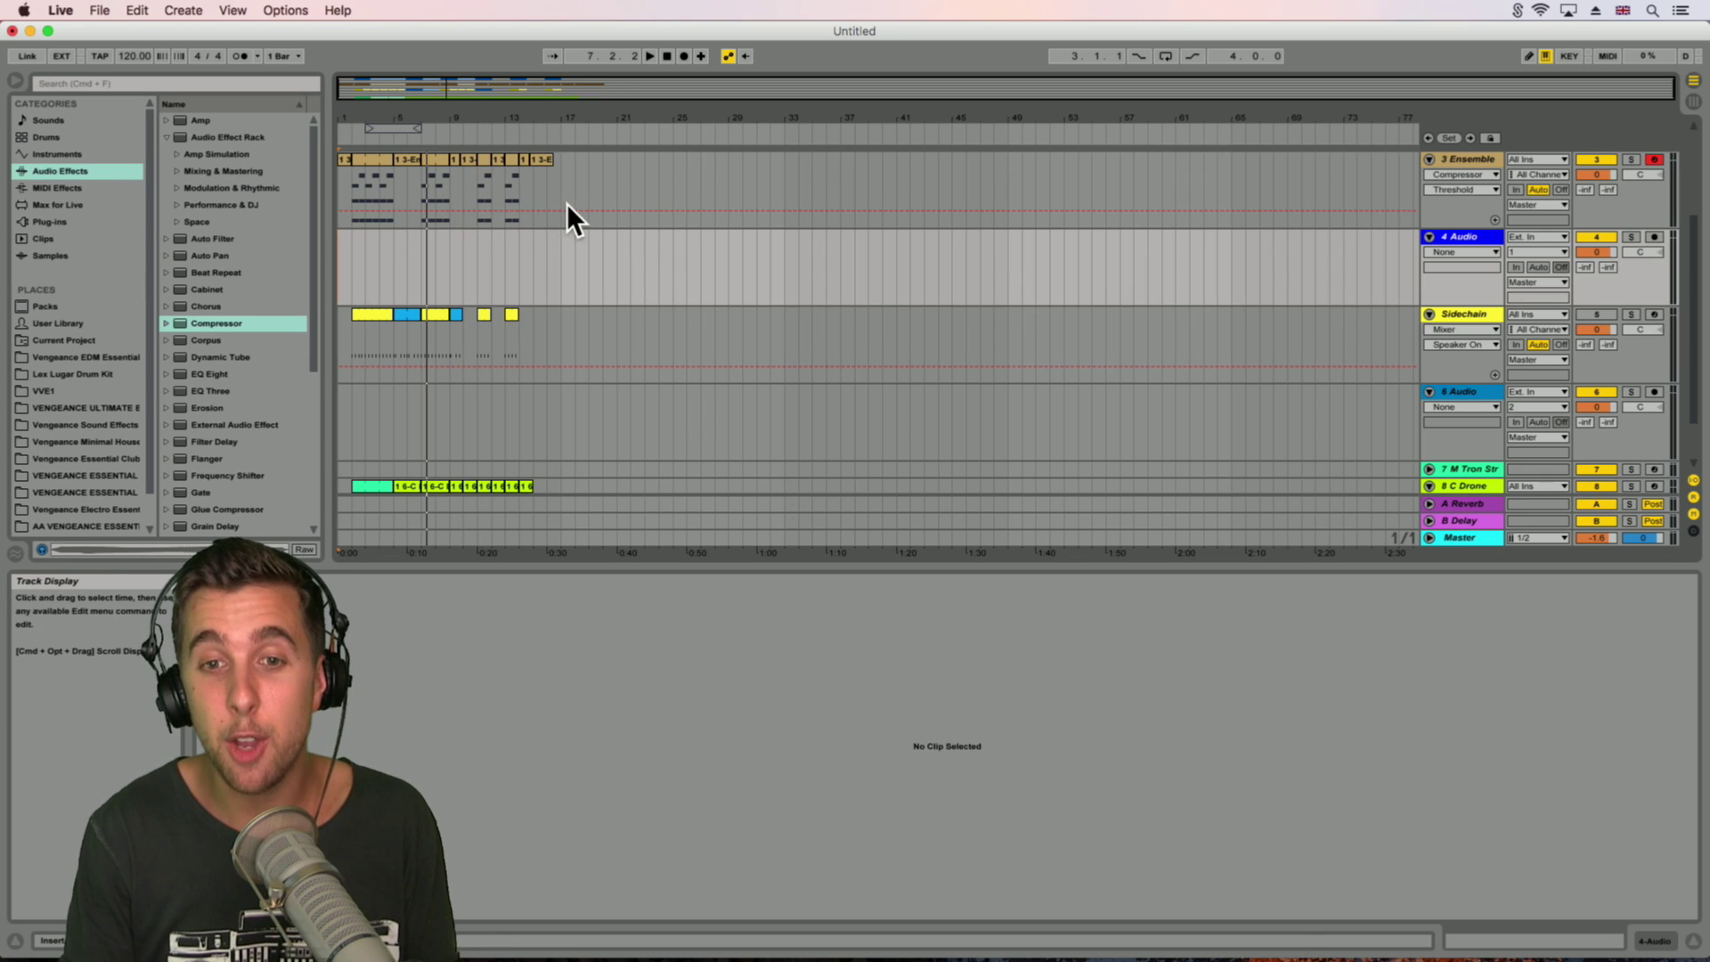
{"action": "left_click", "coordinate": [505, 218]}
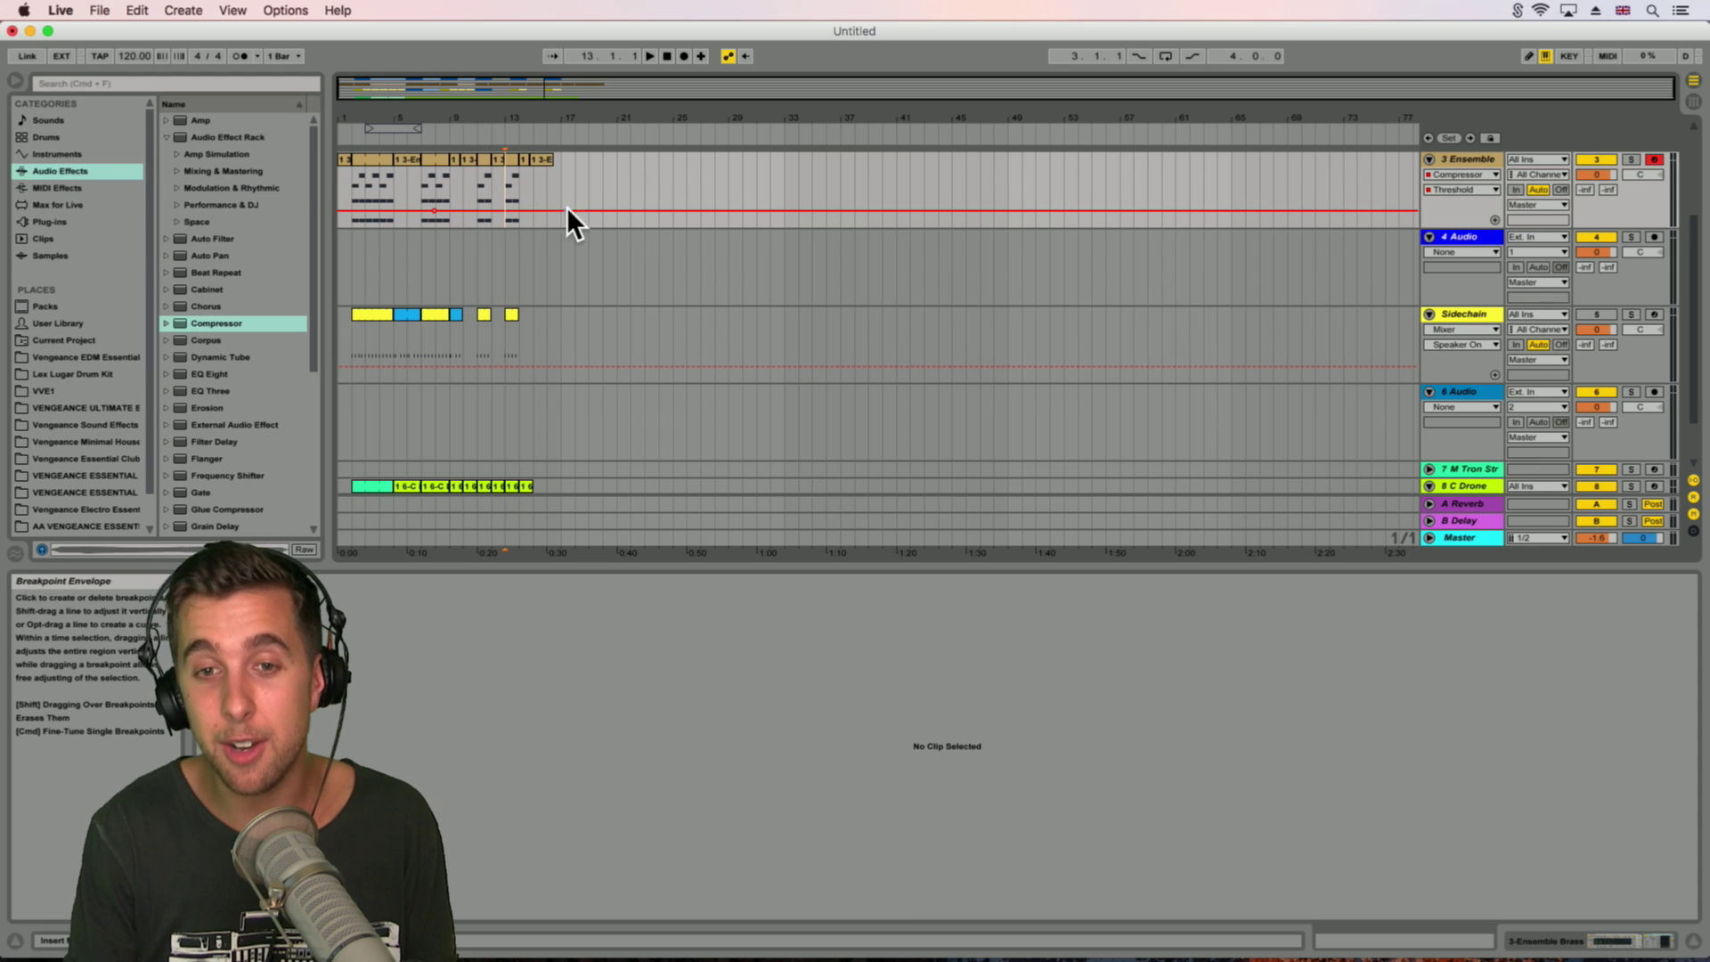
{"action": "left_click_drag", "start_coordinate": [531, 211], "coordinate": [440, 225]}
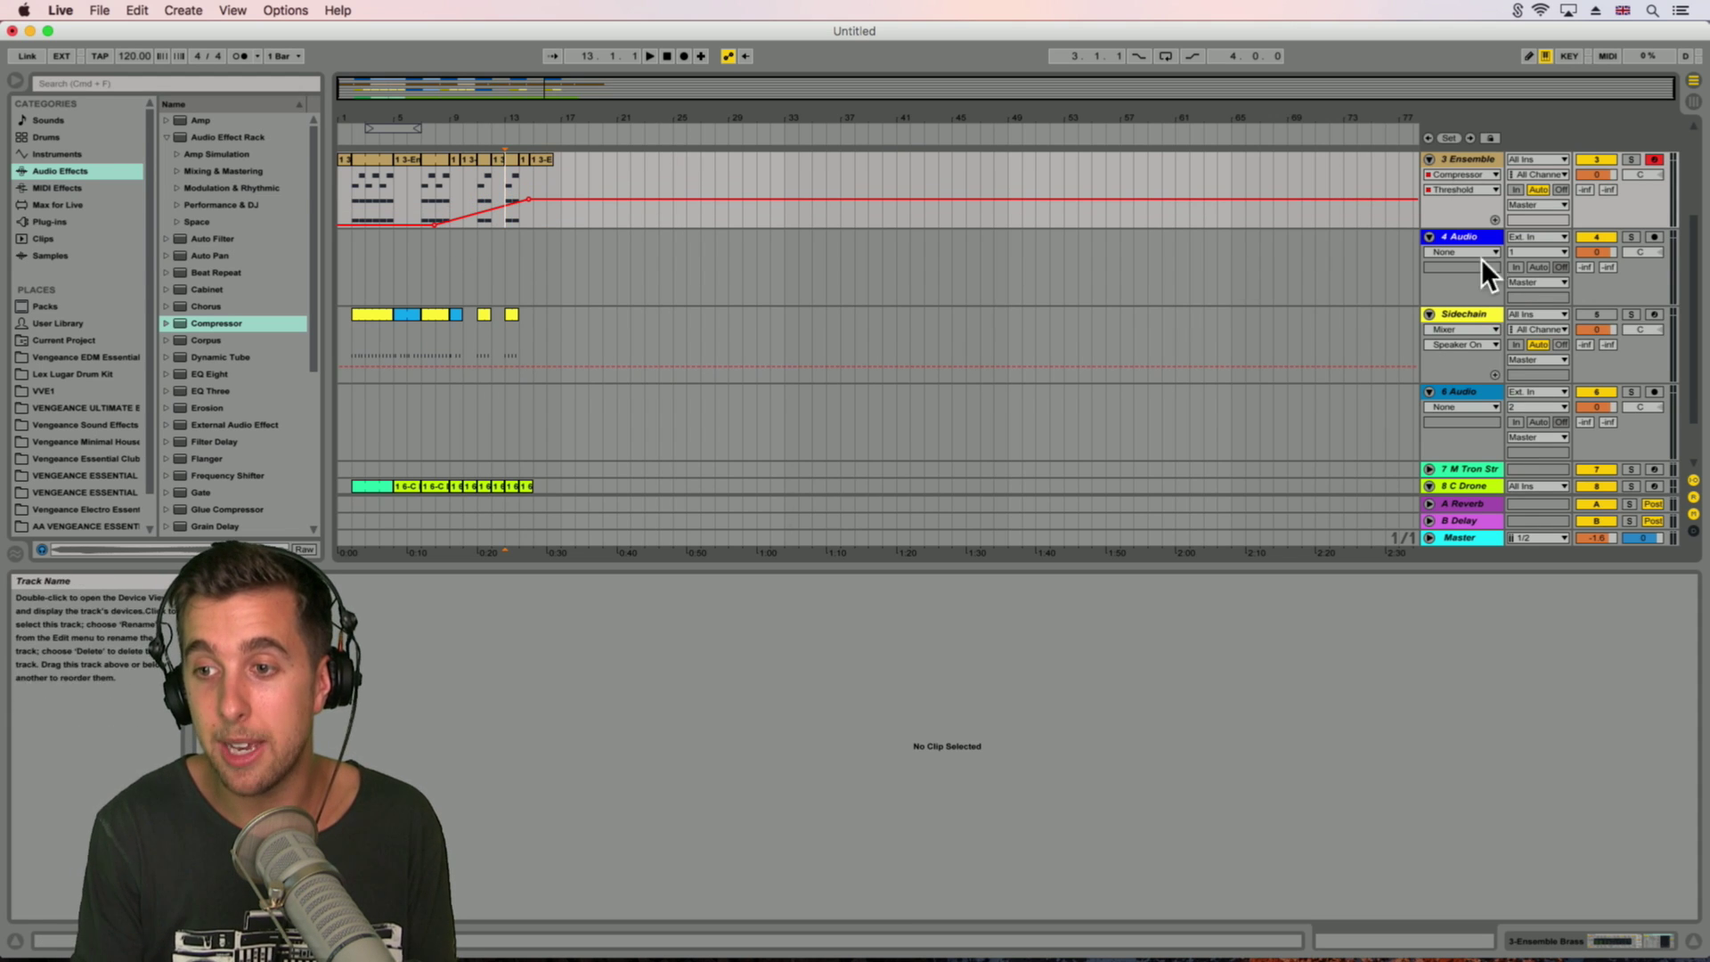
Step: Draw a dip in the C Drone track's Arpeggiator Synced Rate automation, lowest at about bars 8 to 9 and recovering by about bar 11
{"action": "scroll", "coordinate": [1409, 397], "scroll_direction": "down", "scroll_amount": 3}
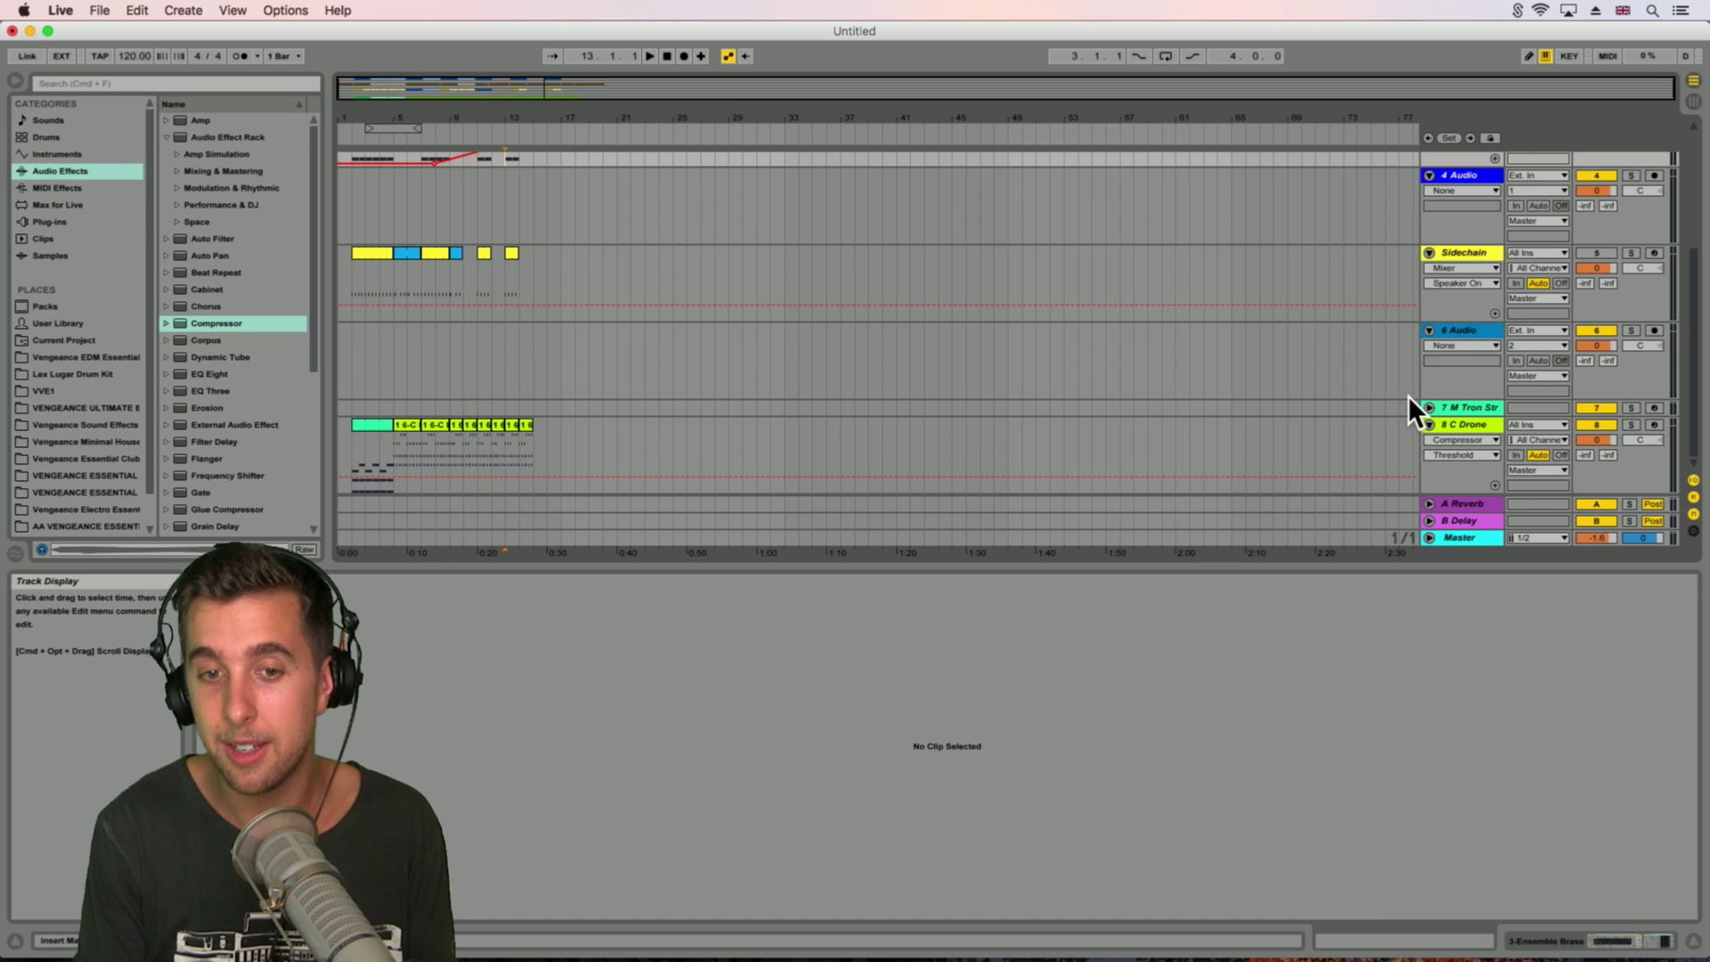
{"action": "double_click", "coordinate": [1461, 424]}
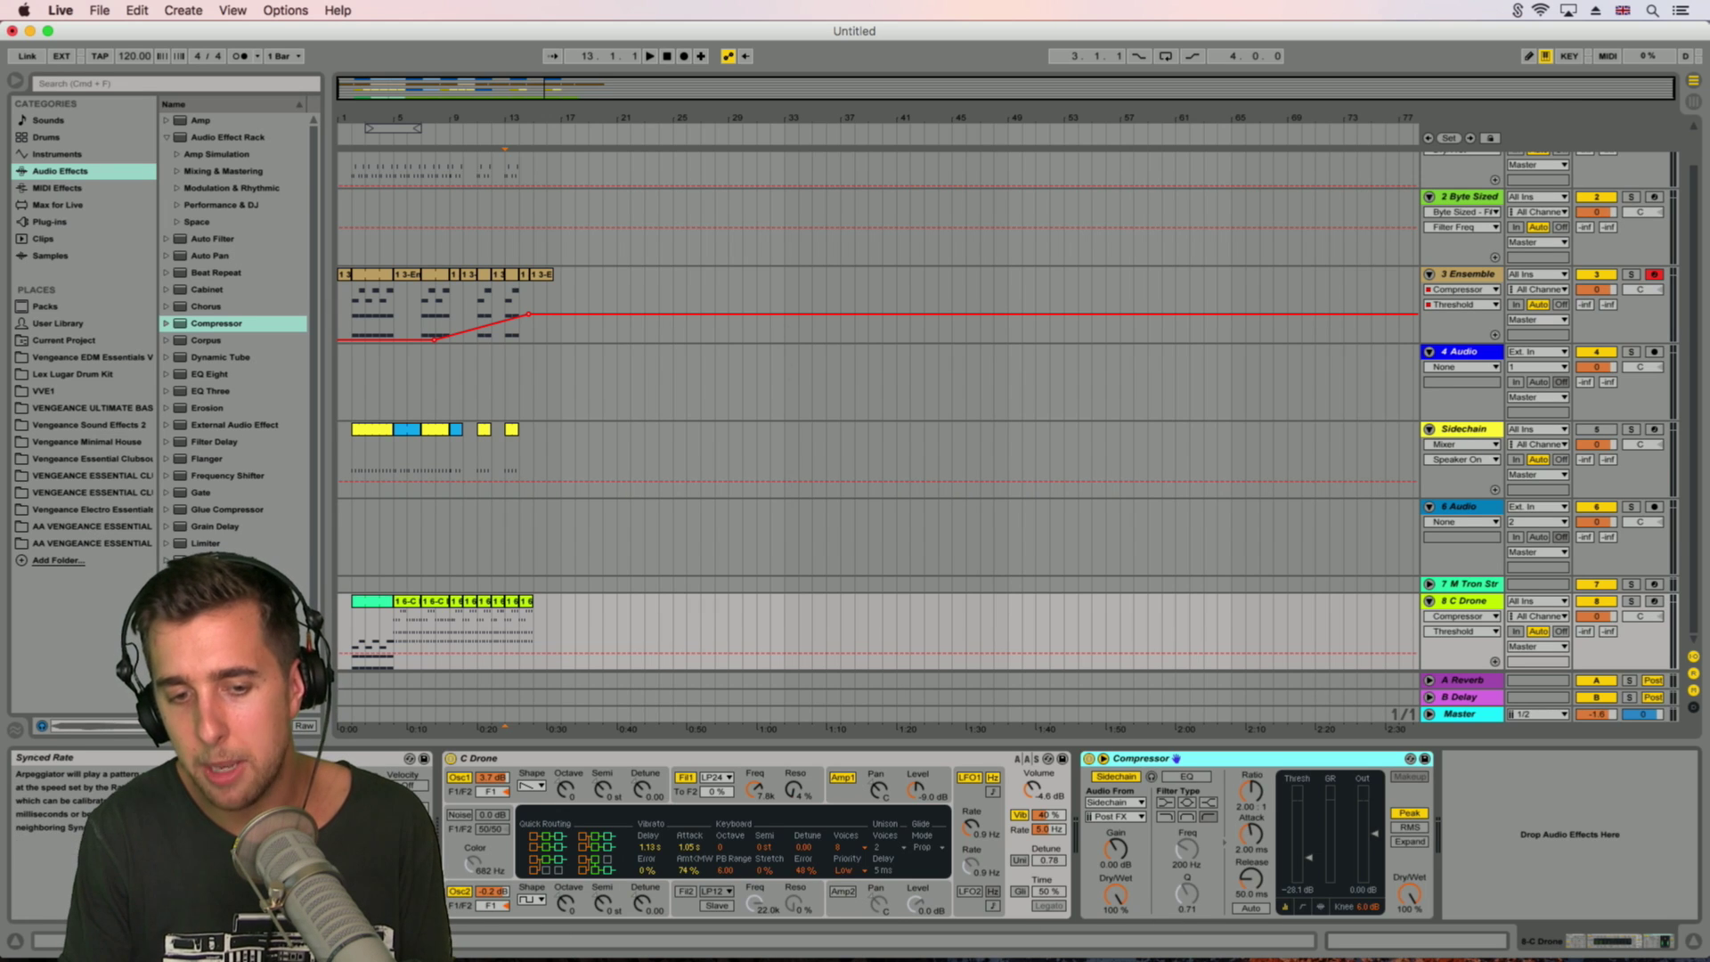
{"action": "left_click", "coordinate": [263, 801]}
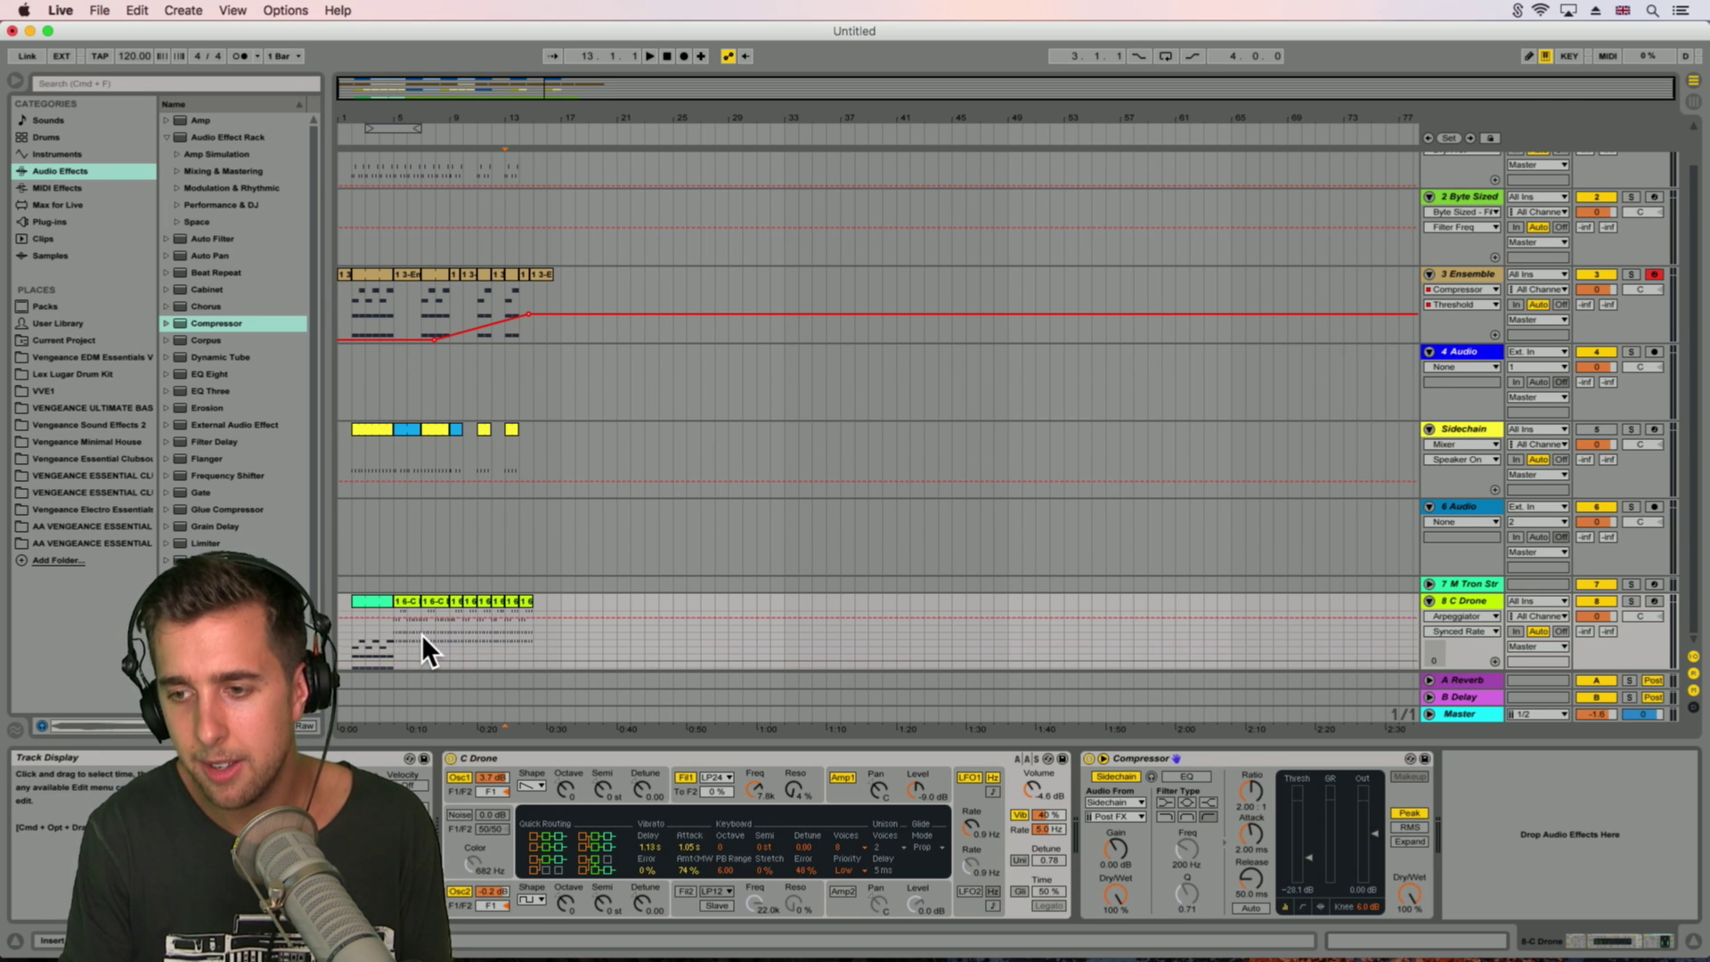
{"action": "left_click", "coordinate": [454, 616]}
{"action": "left_click", "coordinate": [400, 618]}
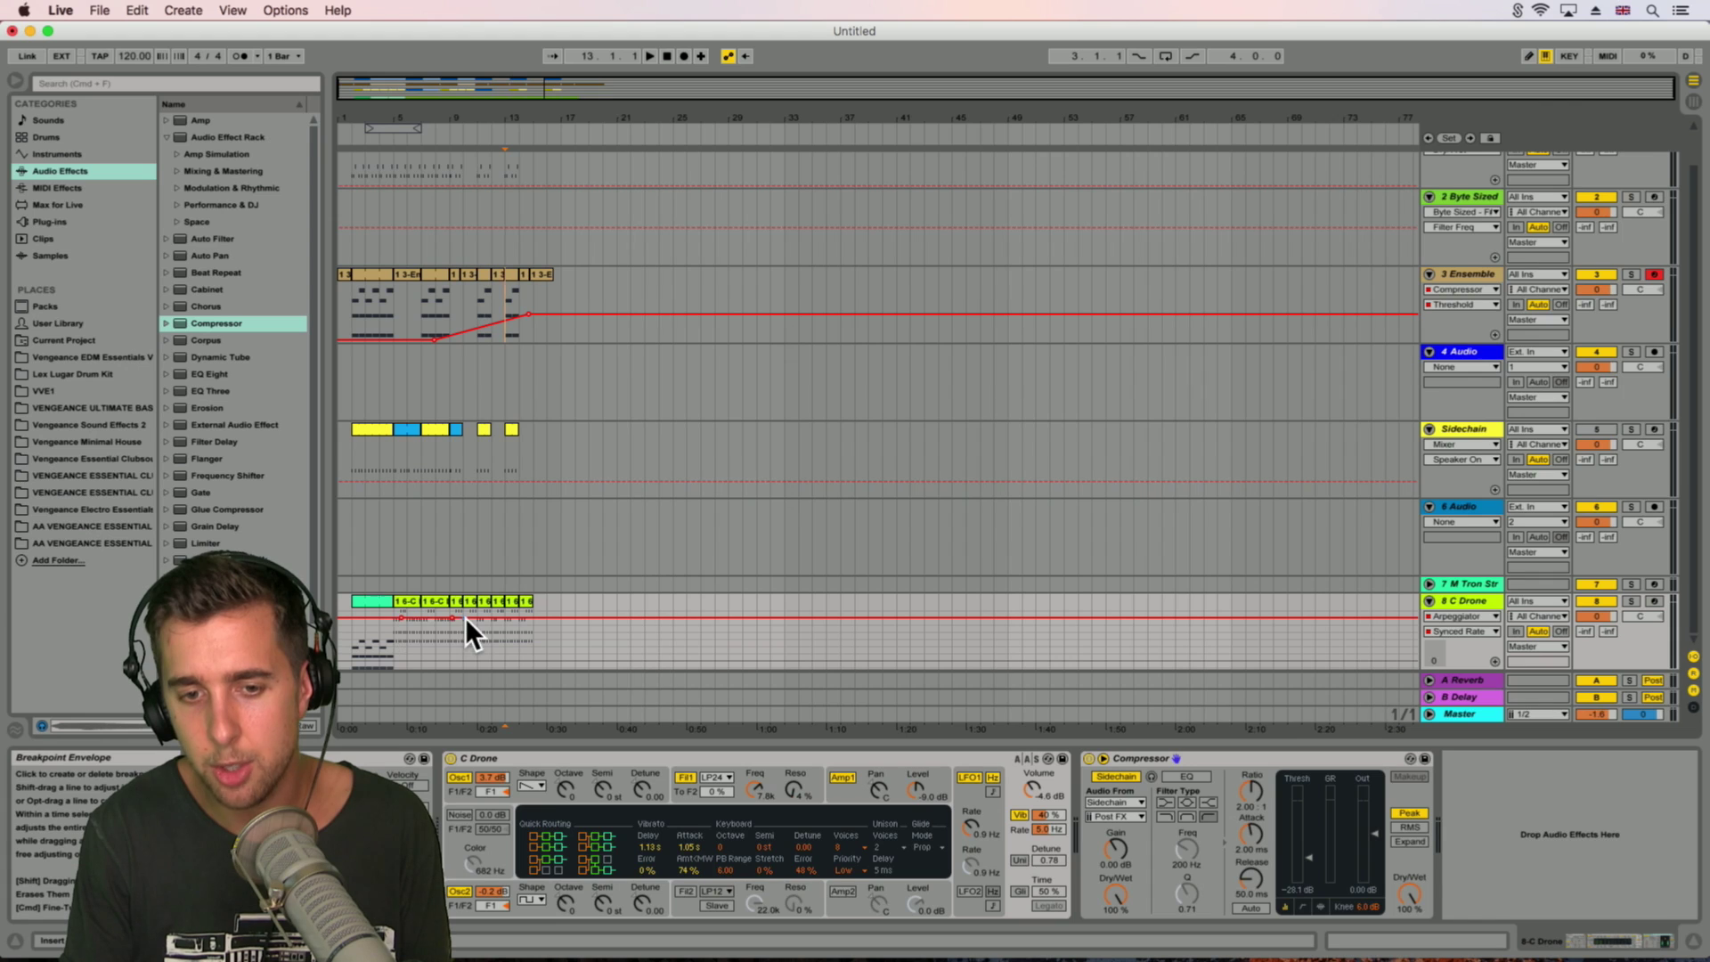
{"action": "left_click", "coordinate": [425, 618]}
{"action": "left_click_drag", "start_coordinate": [437, 617], "coordinate": [452, 654]}
{"action": "left_click", "coordinate": [452, 619]}
{"action": "left_click", "coordinate": [484, 617]}
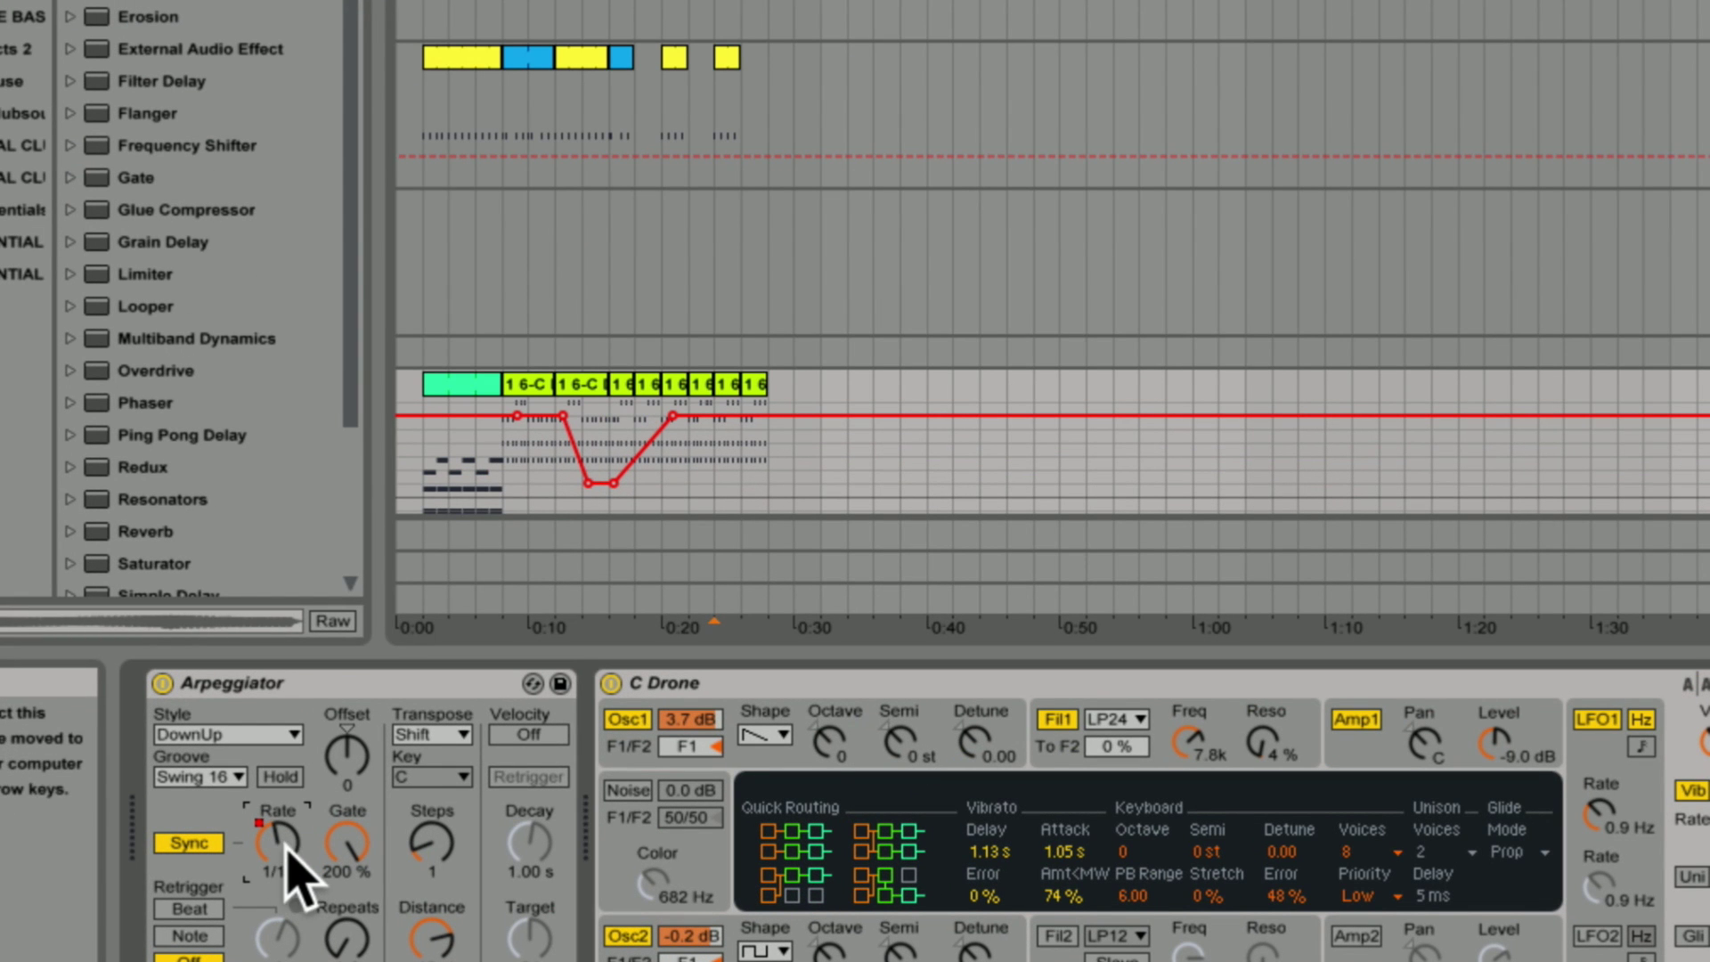
Step: Show the C Drone Compressor's Dry/Wet automation, and return to the Arpeggiator's Synced Rate envelope
{"action": "left_click", "coordinate": [609, 444]}
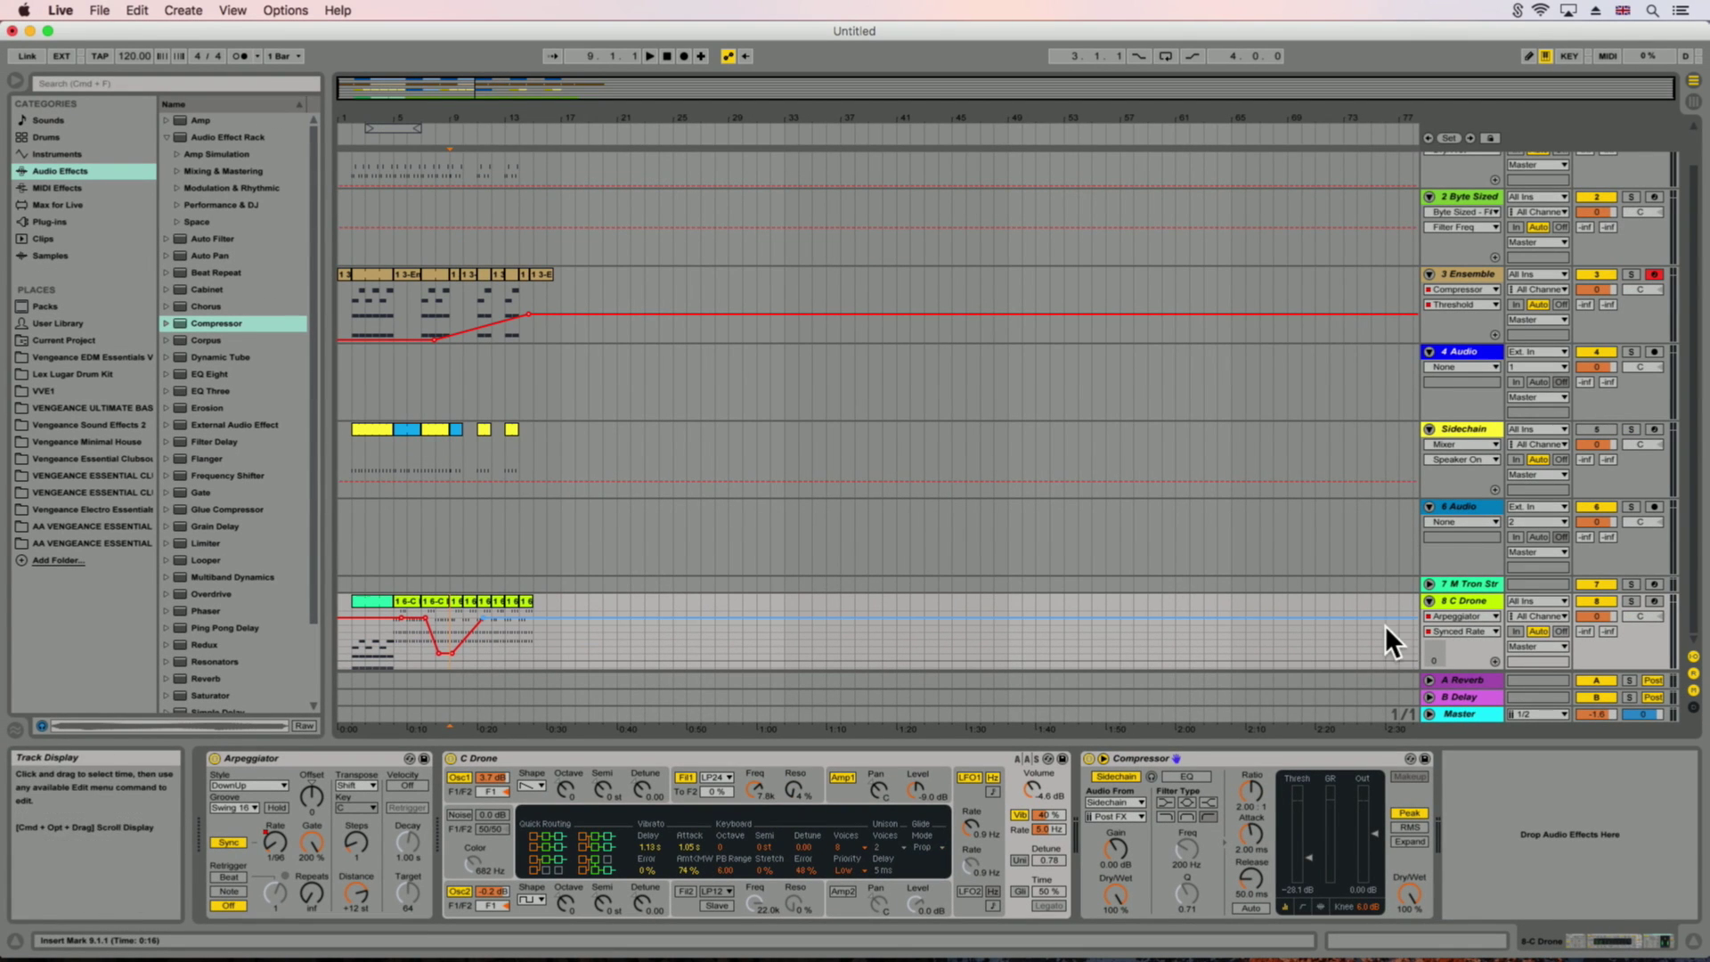
{"action": "left_click", "coordinate": [1466, 616]}
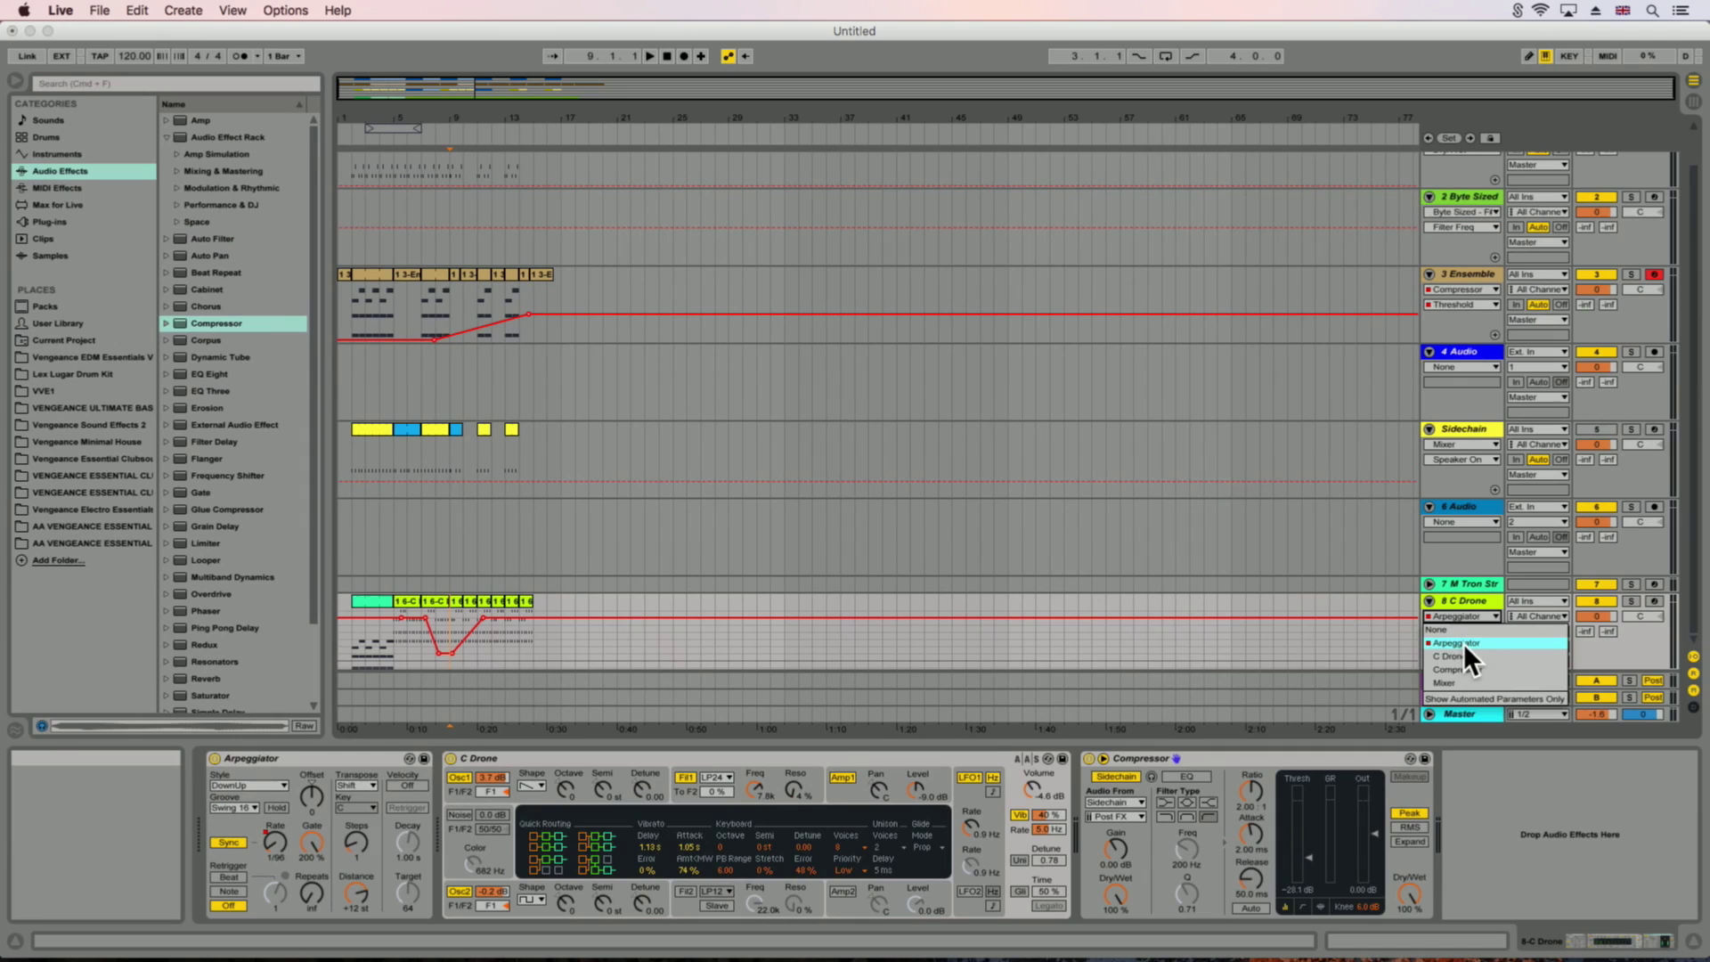
{"action": "left_click", "coordinate": [1463, 643]}
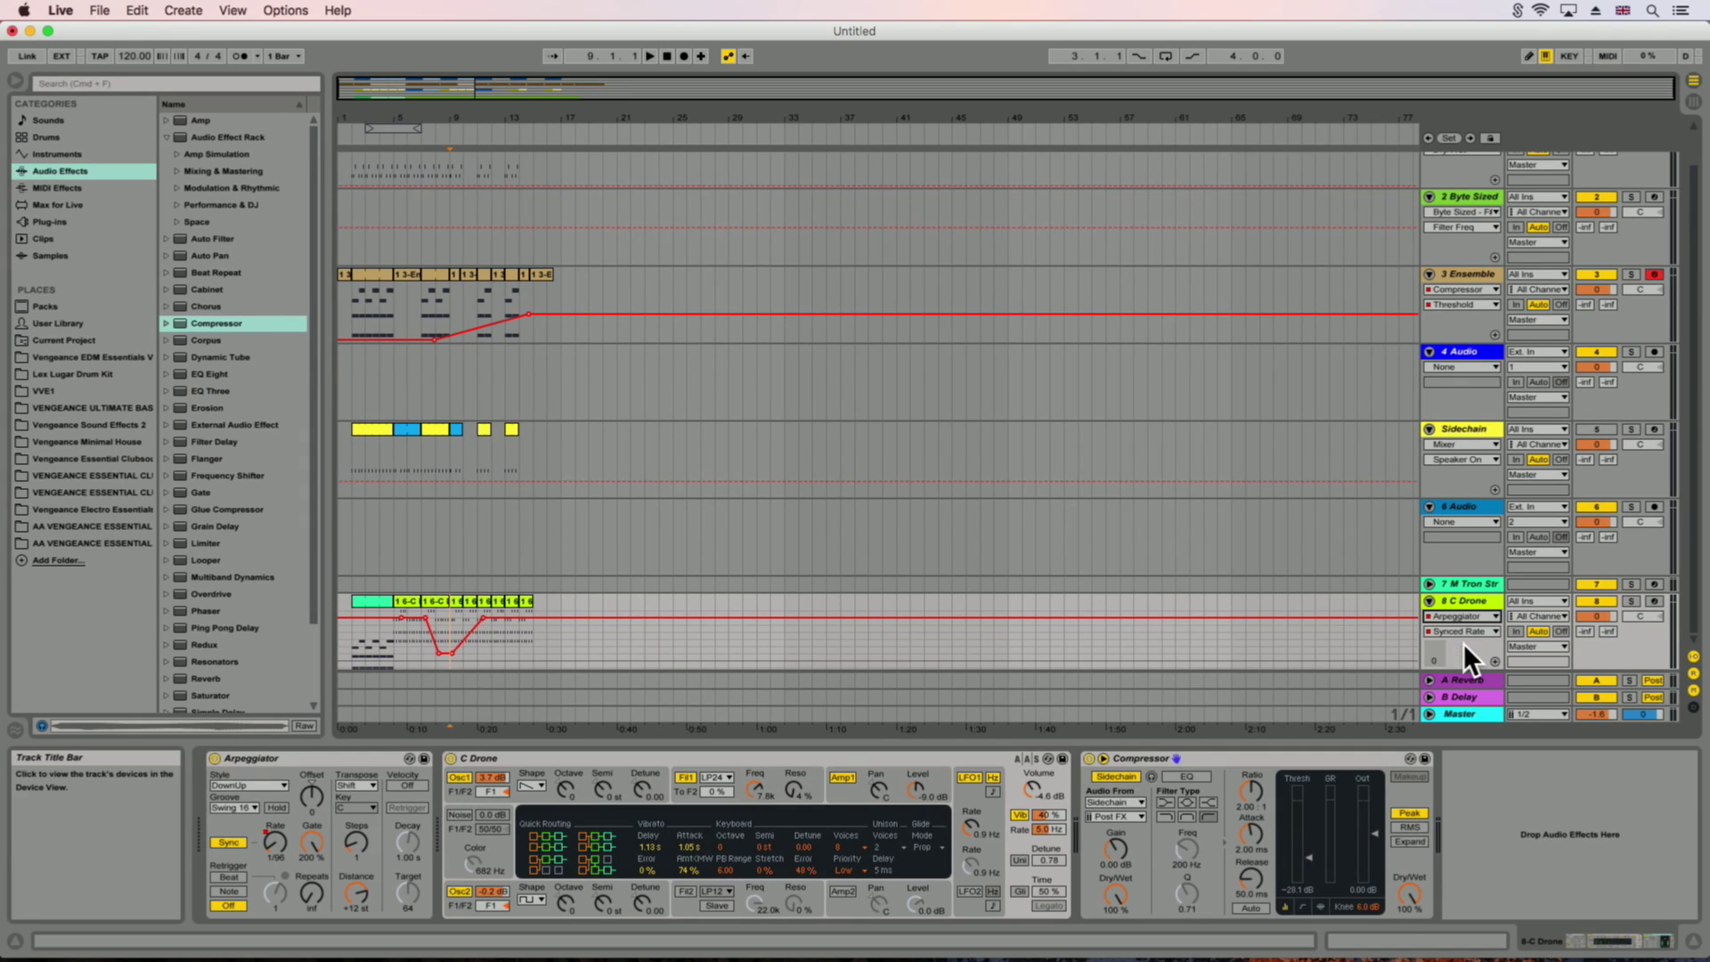
{"action": "left_click", "coordinate": [1412, 899]}
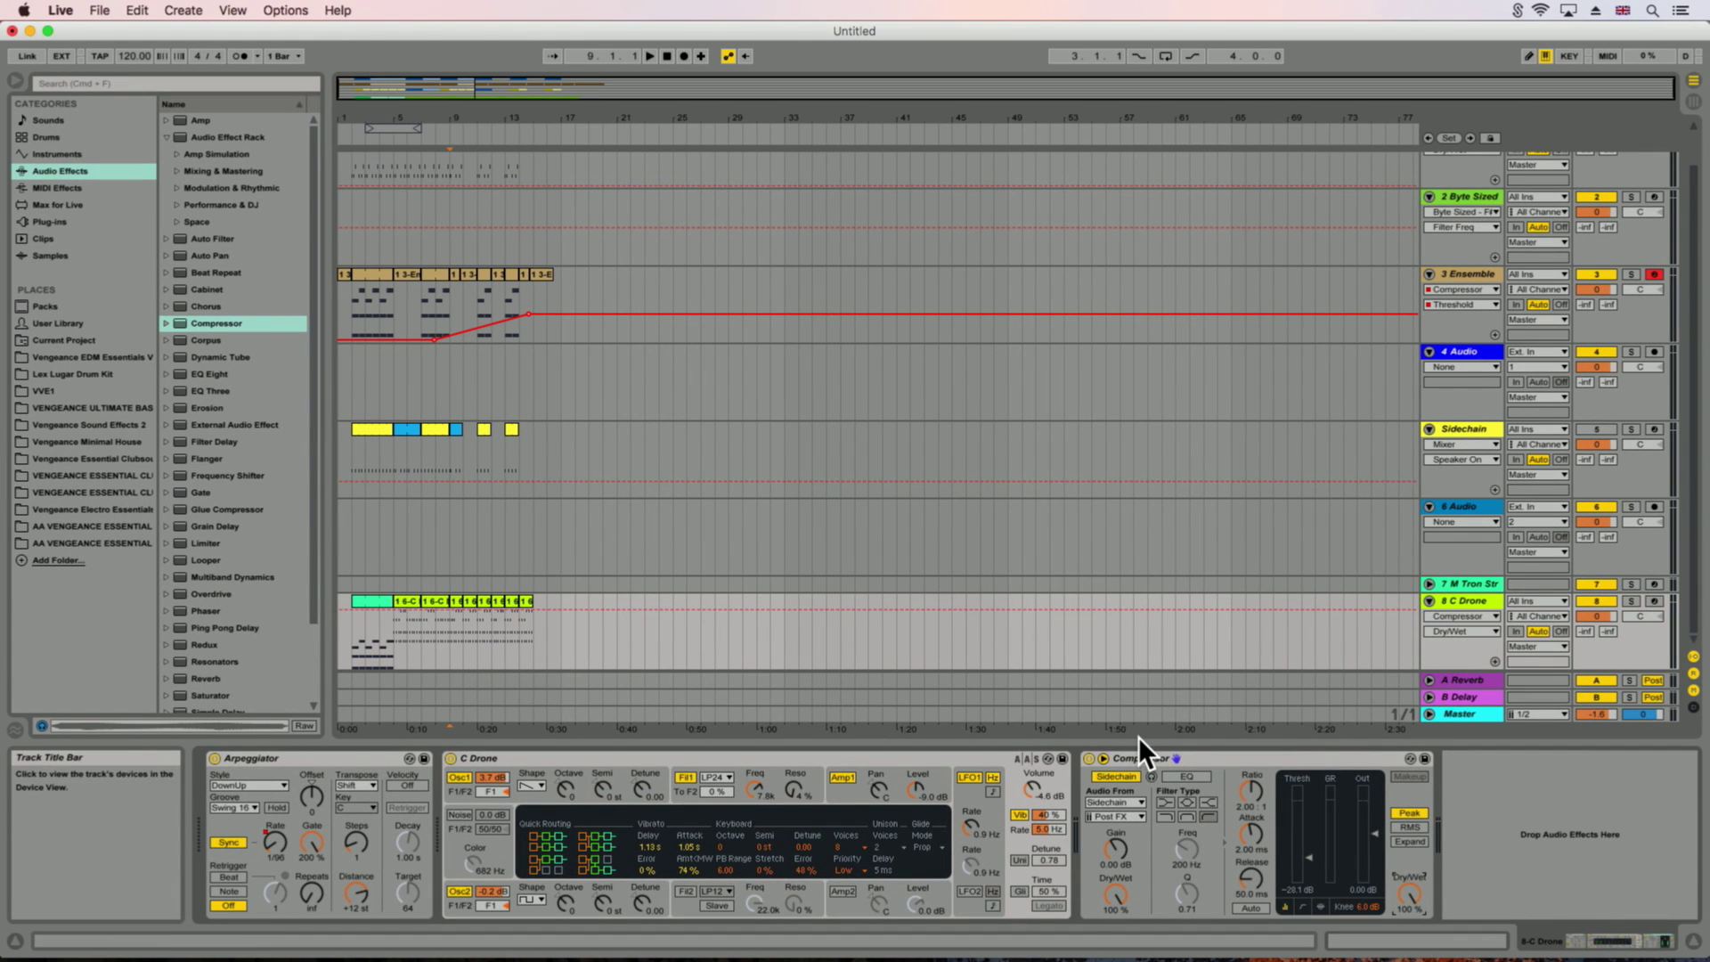
{"action": "left_click", "coordinate": [274, 841]}
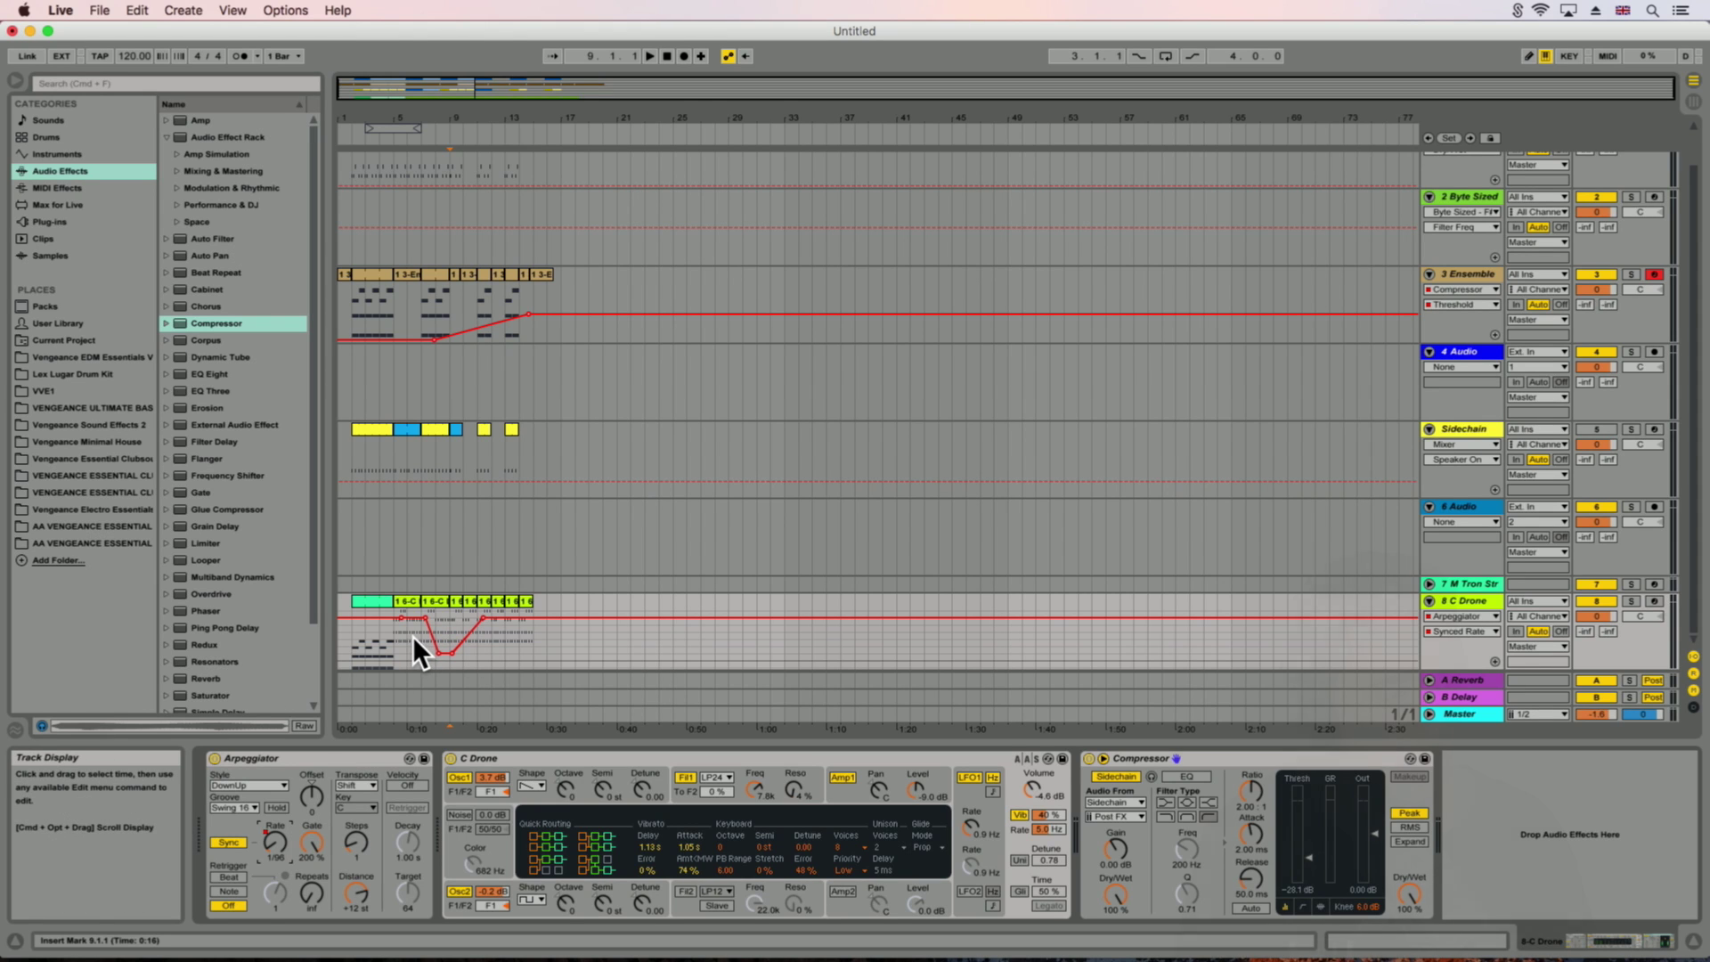
Step: Play the arrangement from bar 6, briefly soloing the C Drone track to hear its arpeggiator automation, and stop playback
{"action": "left_click", "coordinate": [350, 635]}
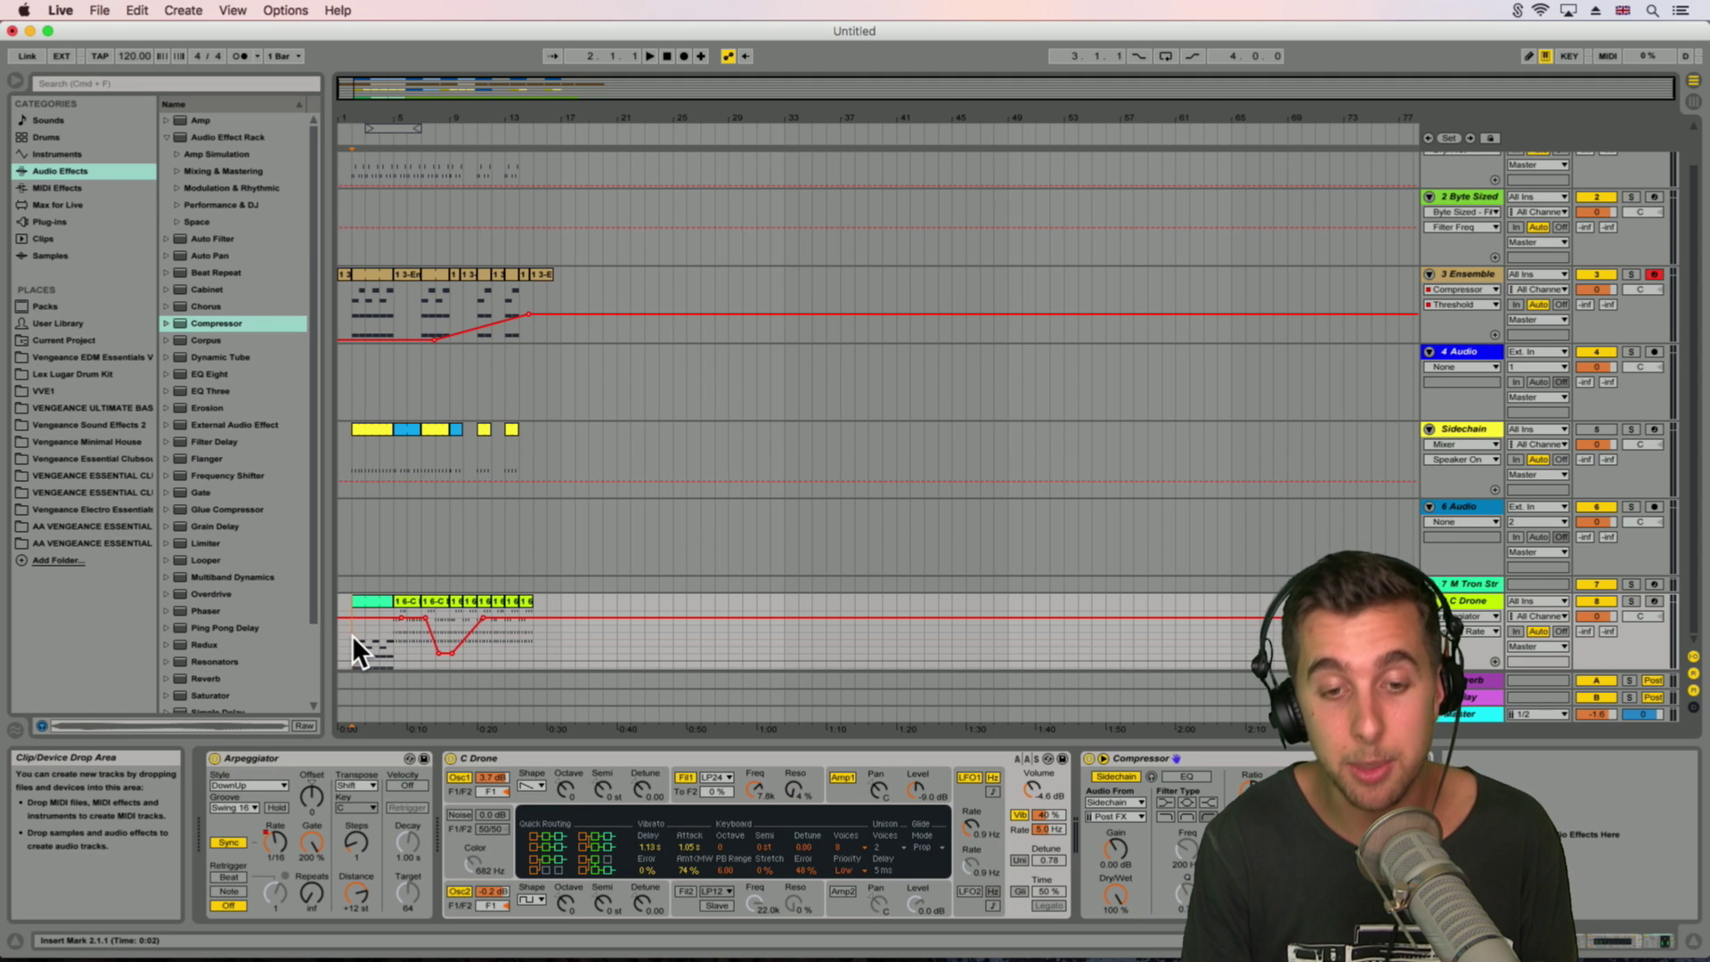
{"action": "left_click", "coordinate": [405, 634]}
{"action": "key", "text": "space"}
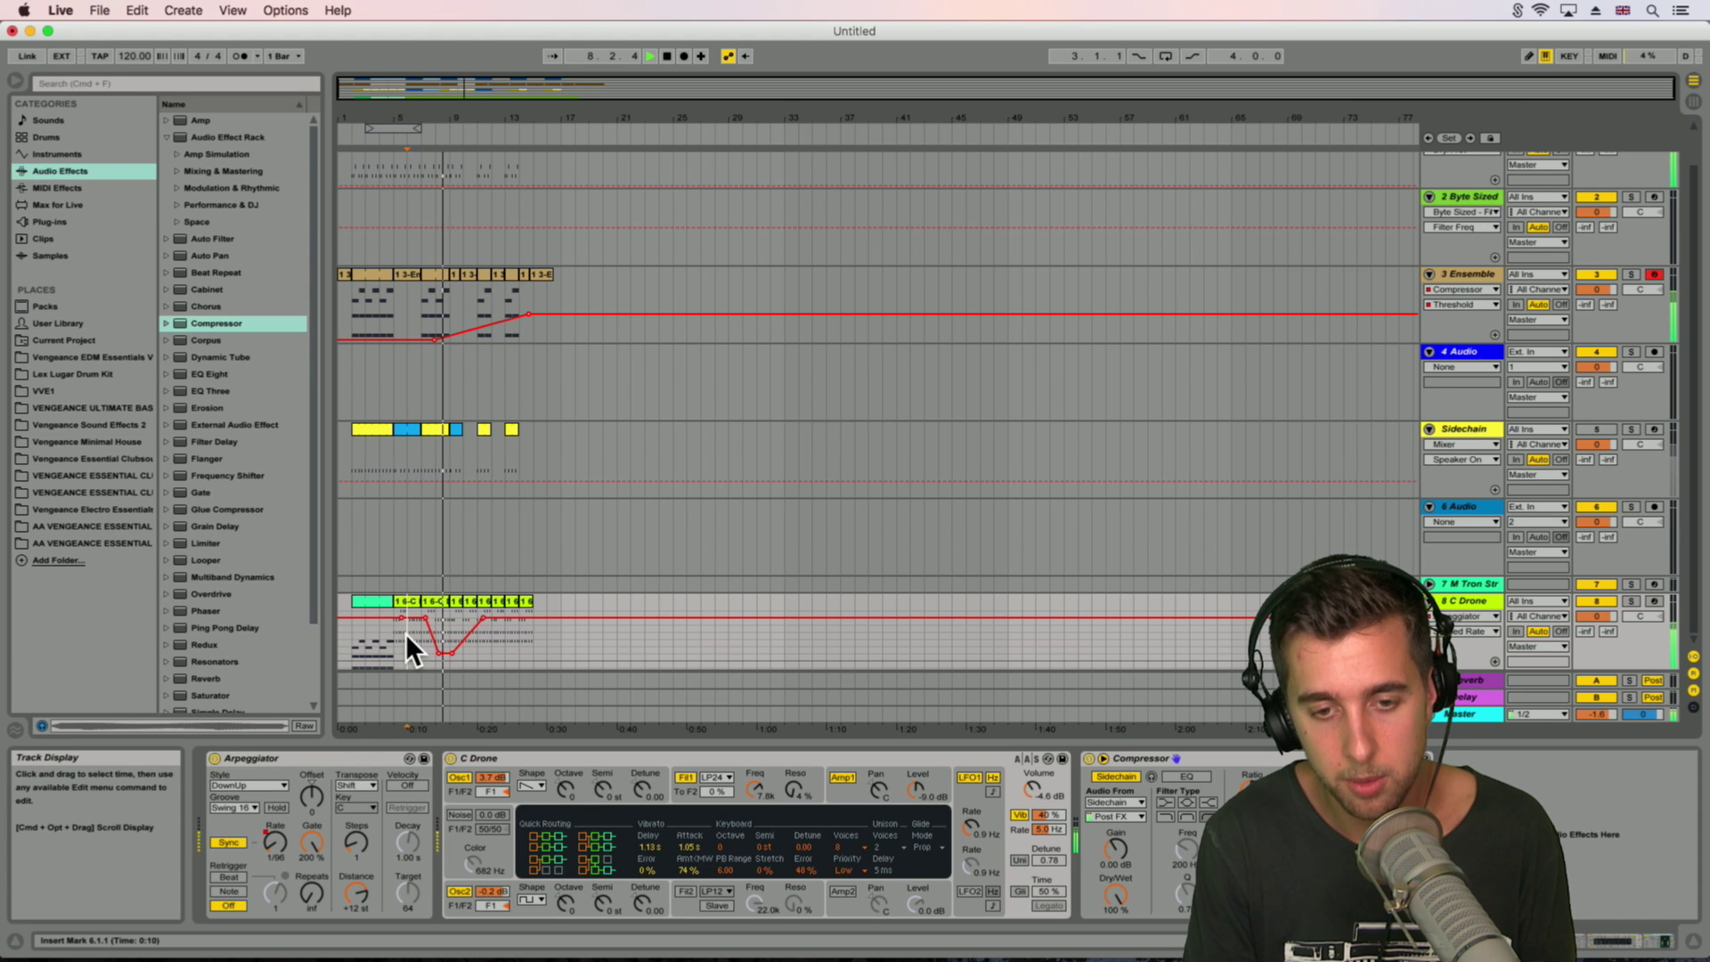
{"action": "left_click", "coordinate": [1630, 601]}
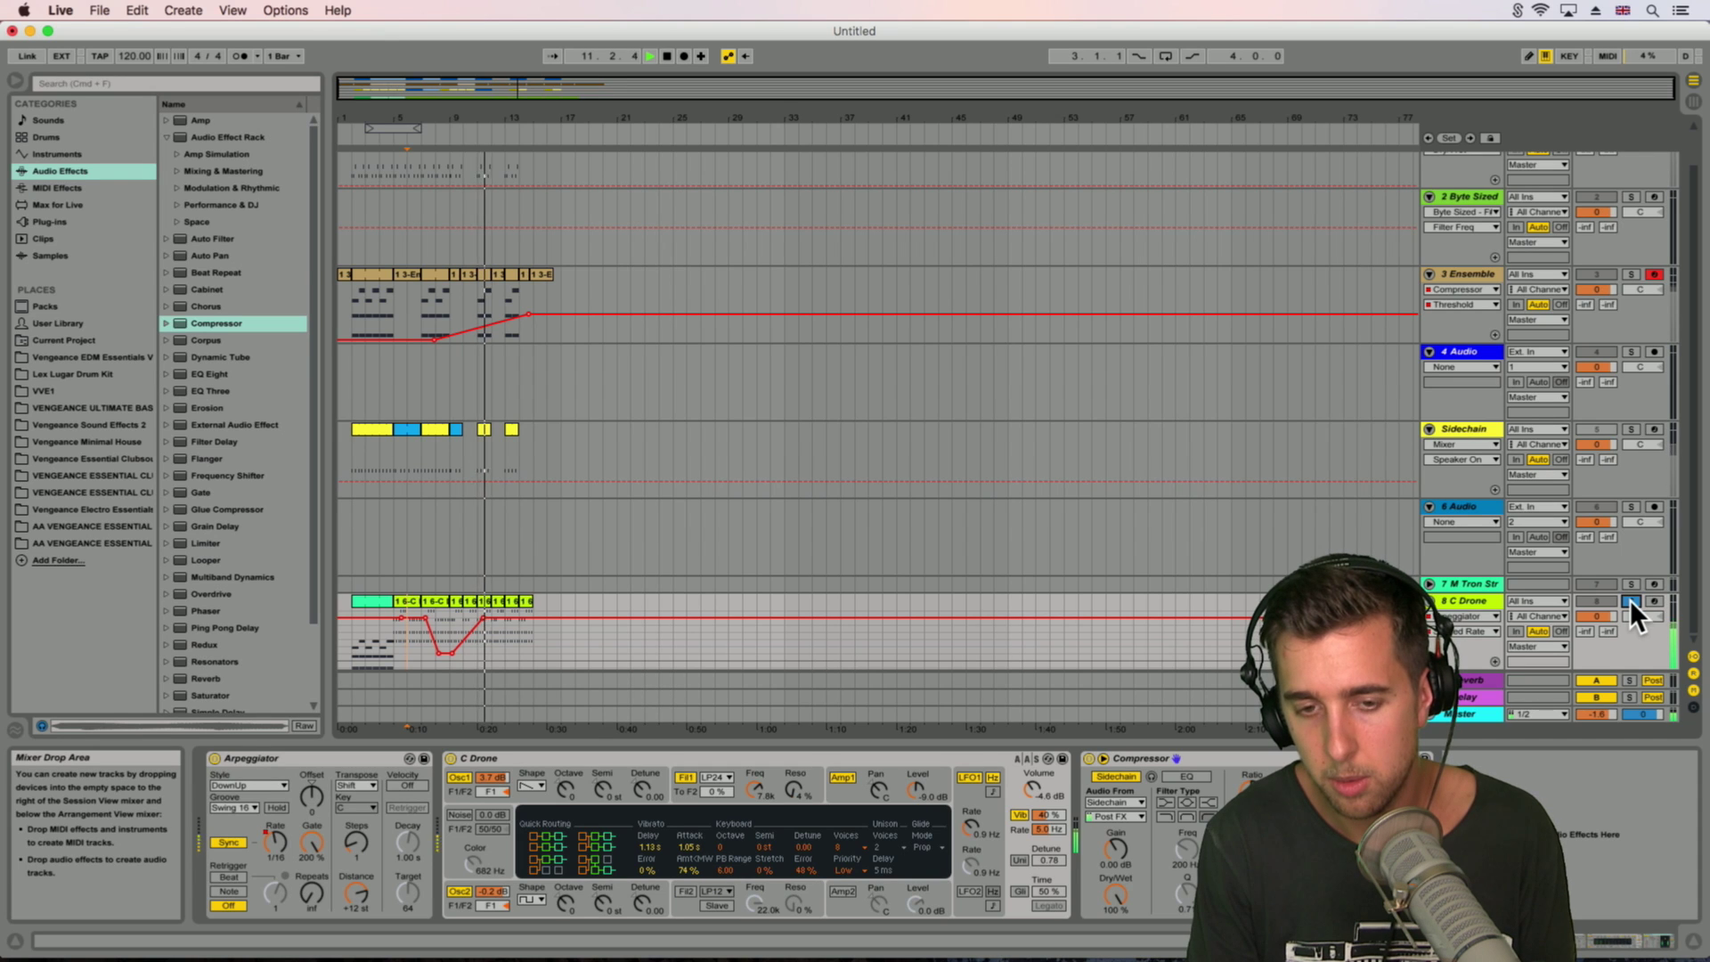
{"action": "left_click", "coordinate": [1630, 601]}
{"action": "key", "text": "space"}
Step: Remove the dip's breakpoints from the C Drone Arpeggiator's Synced Rate automation and audition the section
{"action": "left_click_drag", "start_coordinate": [484, 618], "coordinate": [424, 616]}
{"action": "left_click", "coordinate": [452, 617]}
{"action": "left_click", "coordinate": [440, 652]}
{"action": "key", "text": "space"}
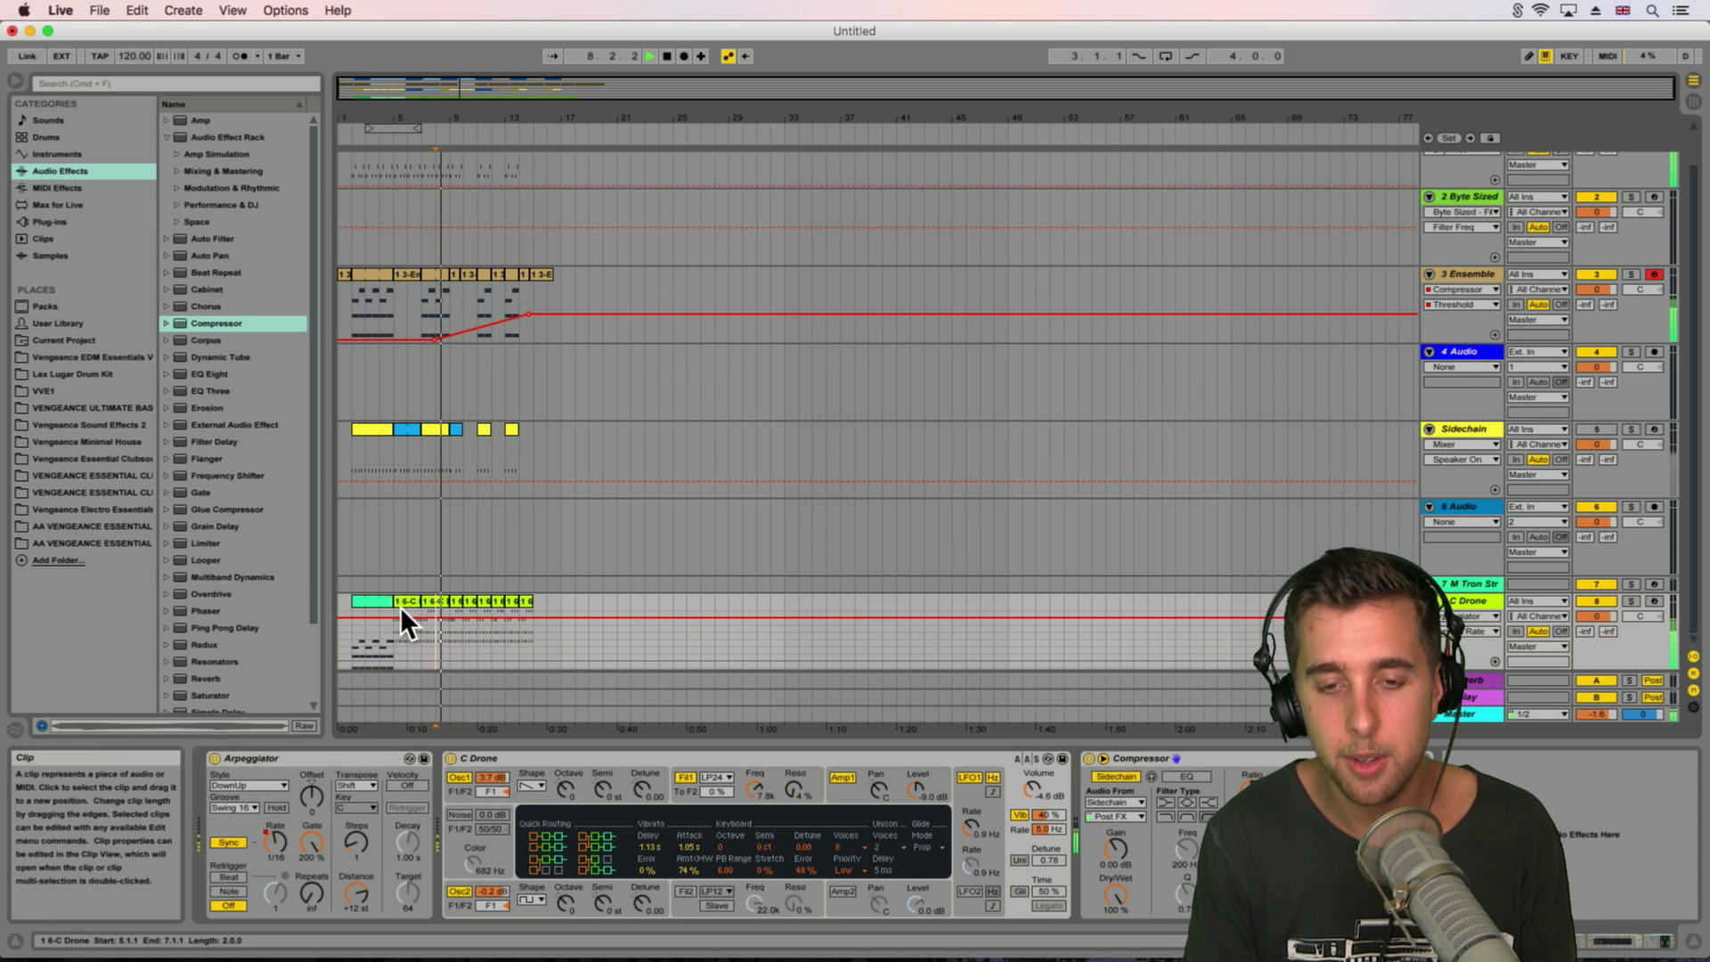
{"action": "key", "text": "space"}
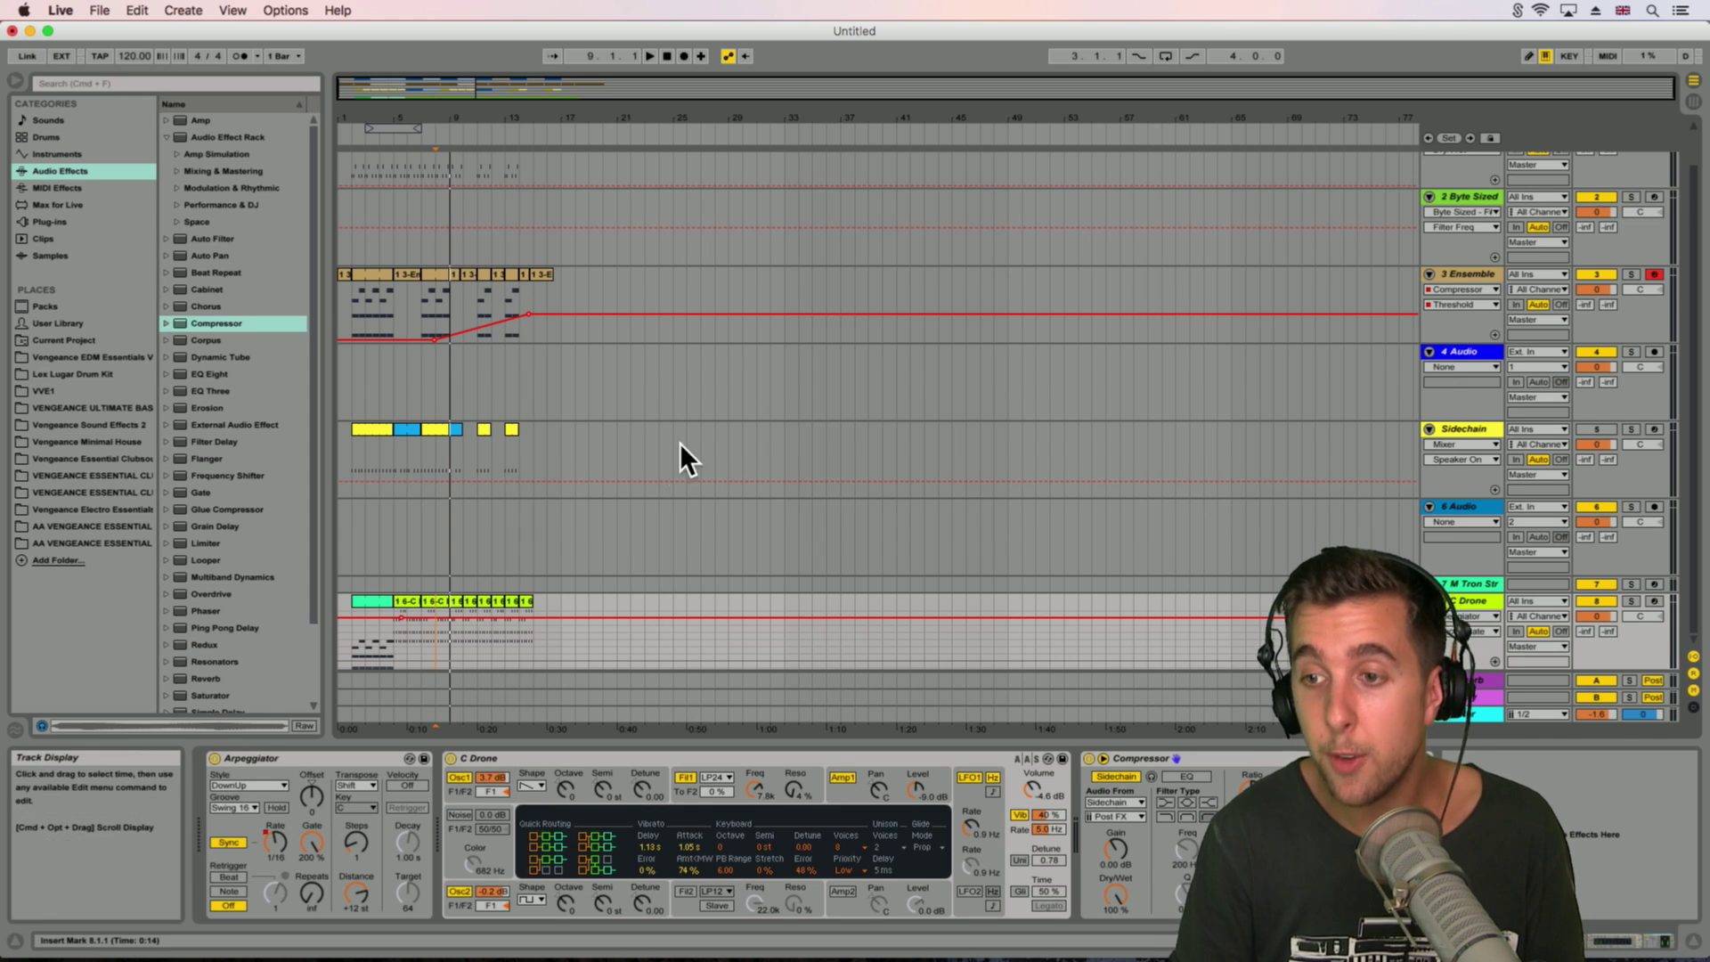
Step: Automate the Ensemble Brass Compressor's Ext. In Gain with a gradual rise from about bar 4 to bar 9, and start playback
{"action": "left_click", "coordinate": [1460, 275]}
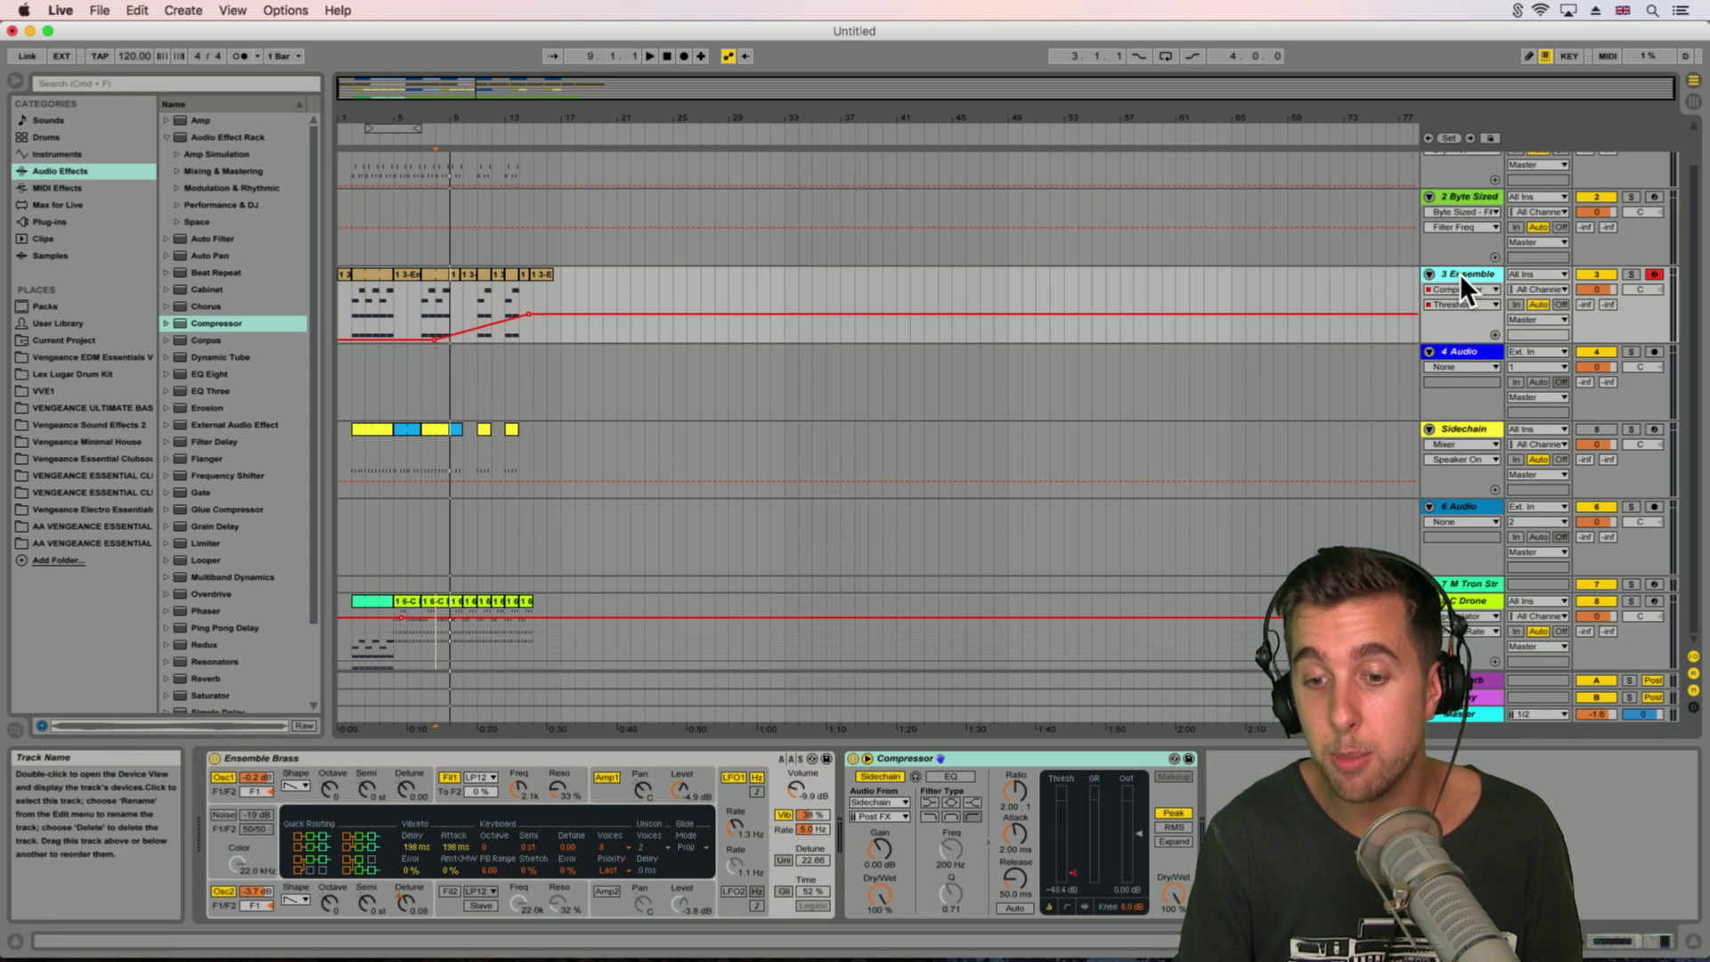
{"action": "left_click", "coordinate": [879, 847]}
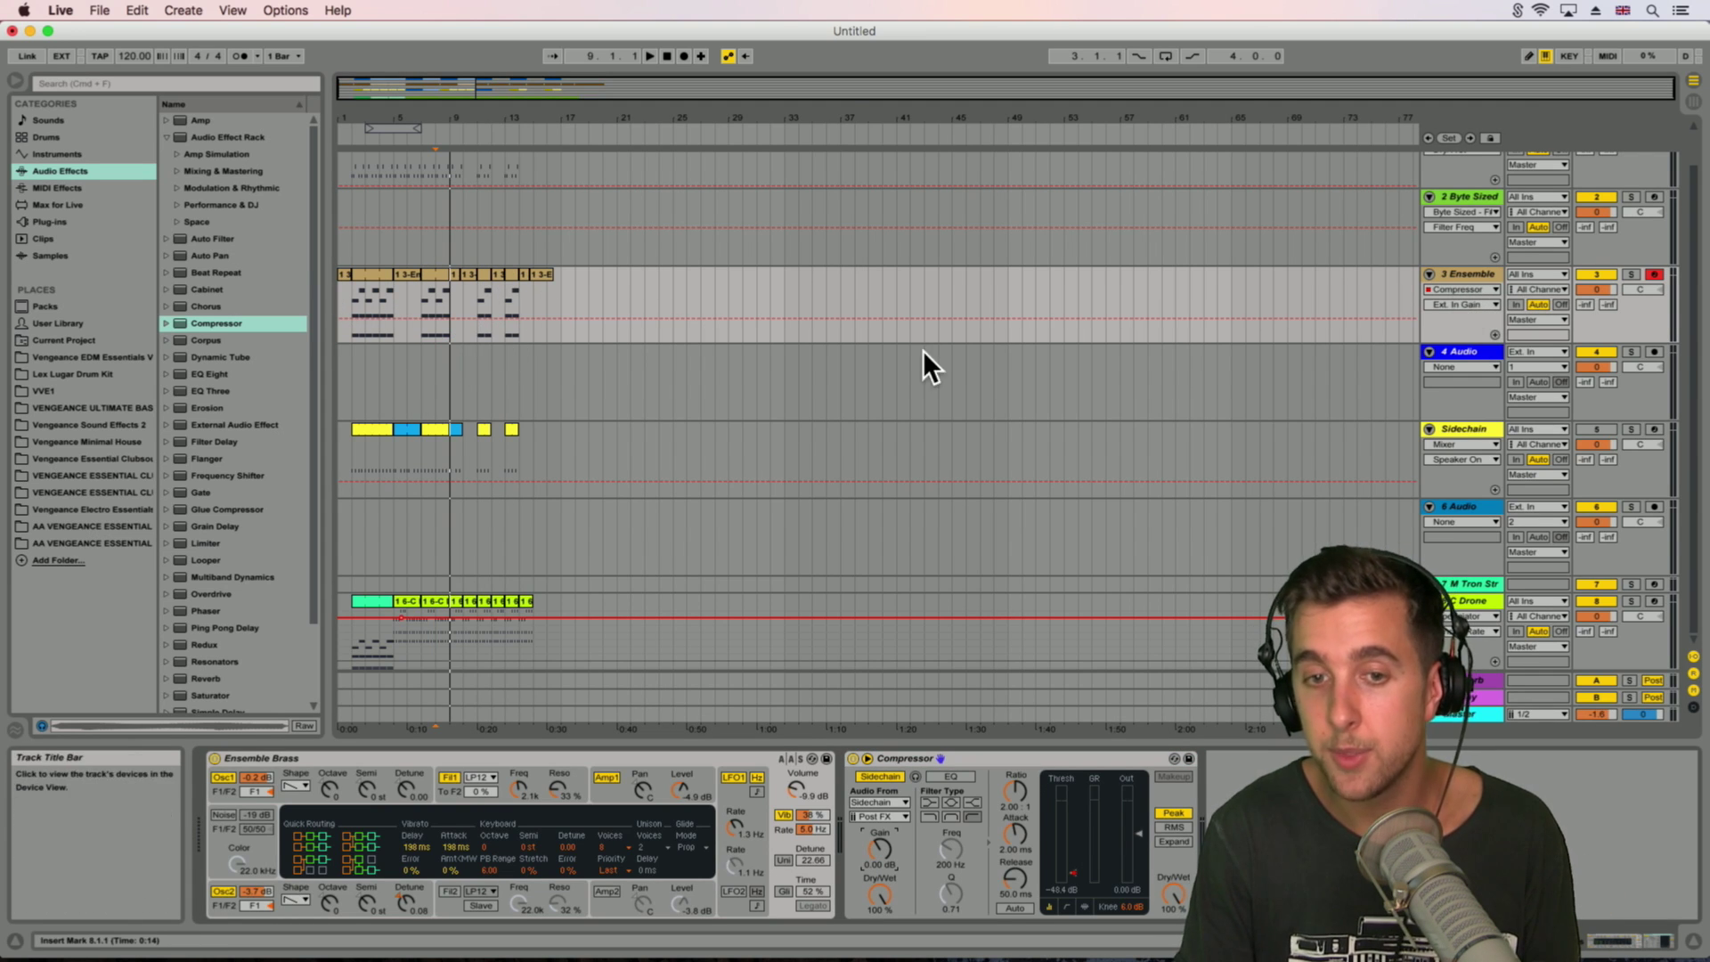
{"action": "left_click", "coordinate": [426, 314]}
{"action": "left_click_drag", "start_coordinate": [448, 319], "coordinate": [453, 315]}
{"action": "left_click", "coordinate": [378, 321]}
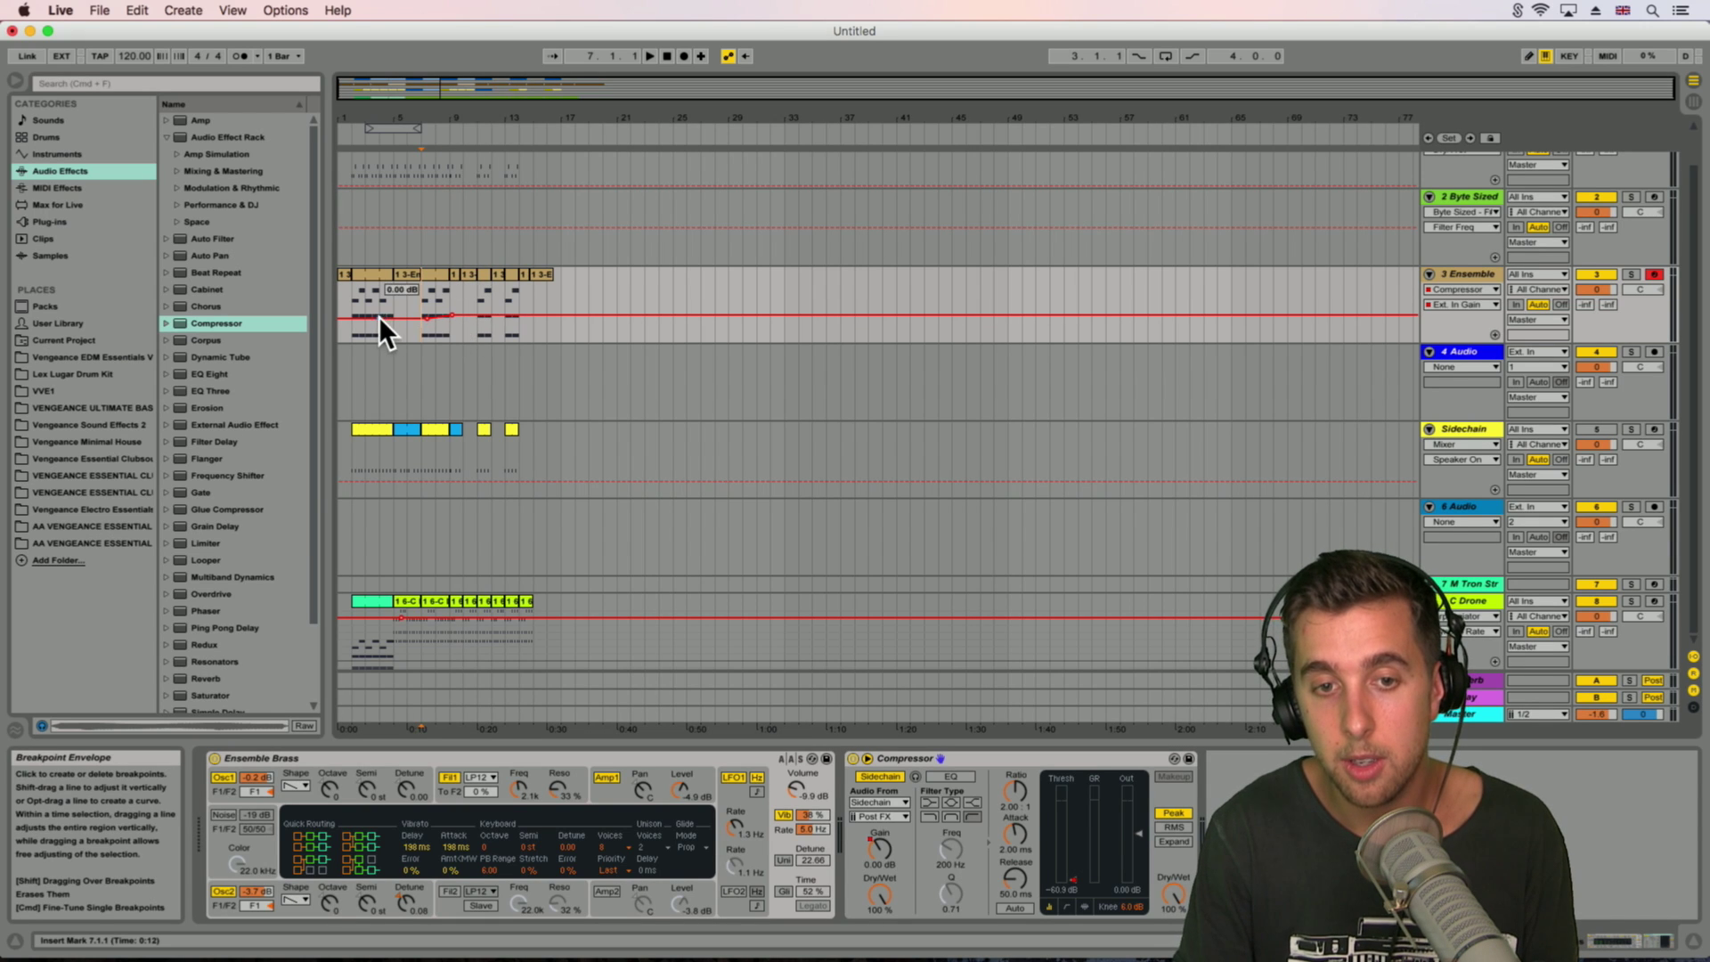
{"action": "key", "text": "space"}
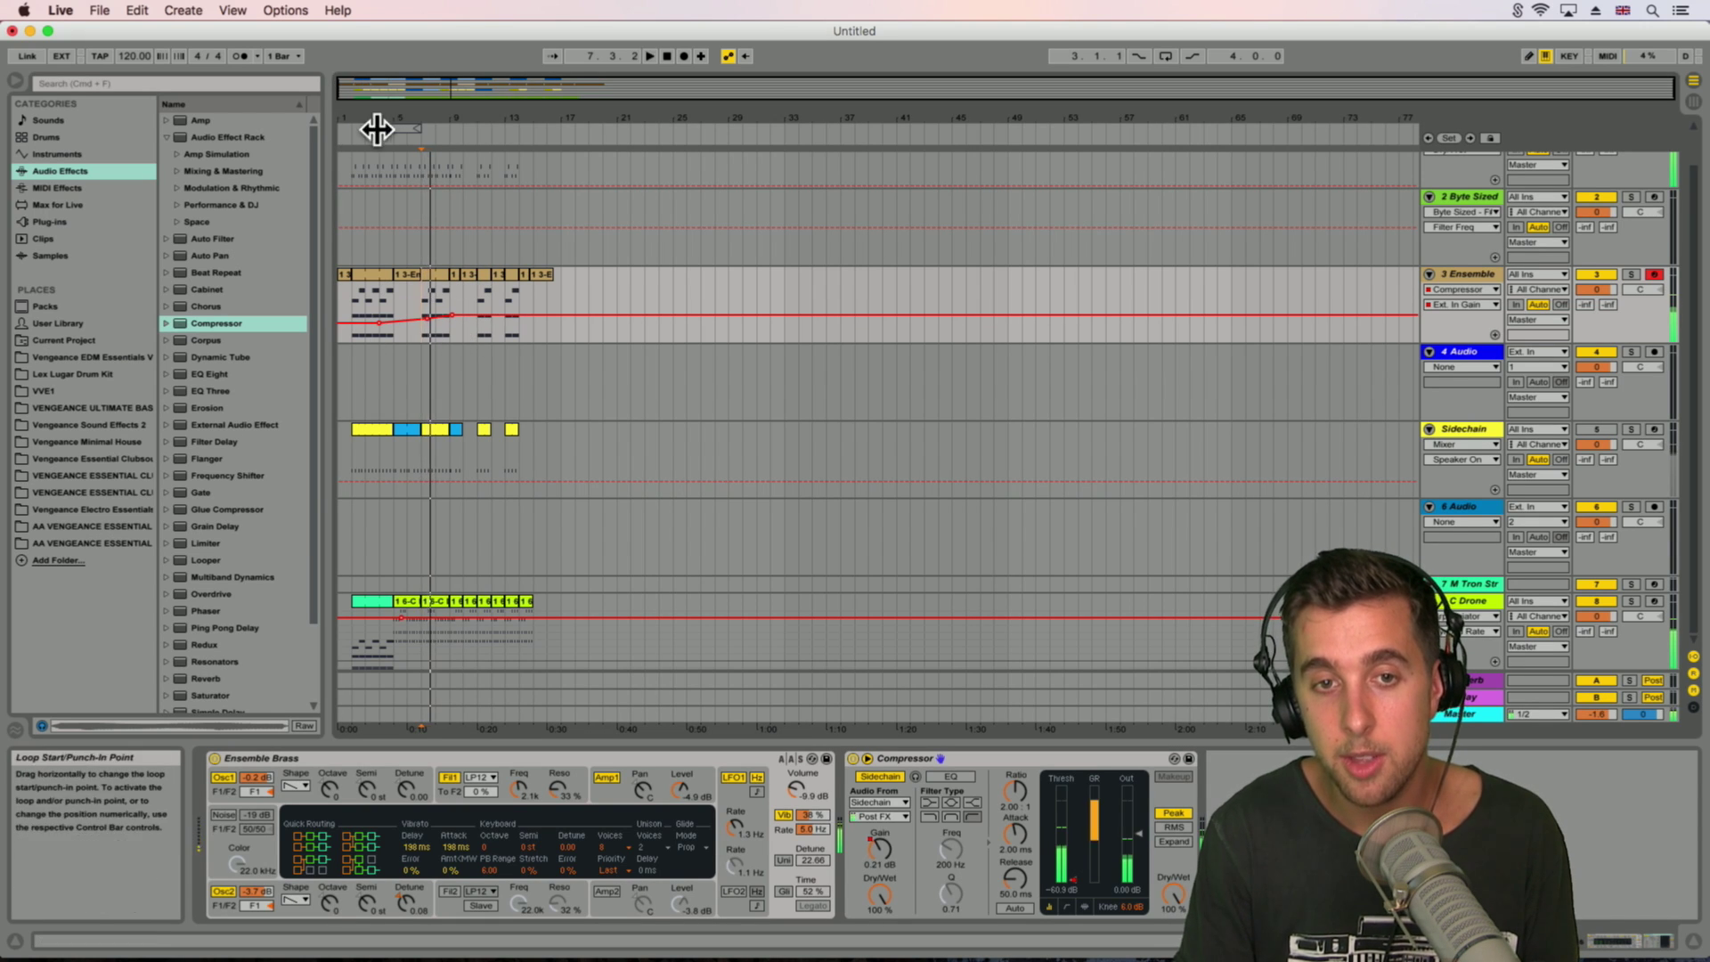
Step: Stop playback and set the arrangement loop to start at bar 2 with a length of 14 bars
{"action": "left_click", "coordinate": [367, 129]}
{"action": "key", "text": "space"}
{"action": "left_click_drag", "start_coordinate": [370, 129], "coordinate": [355, 128]}
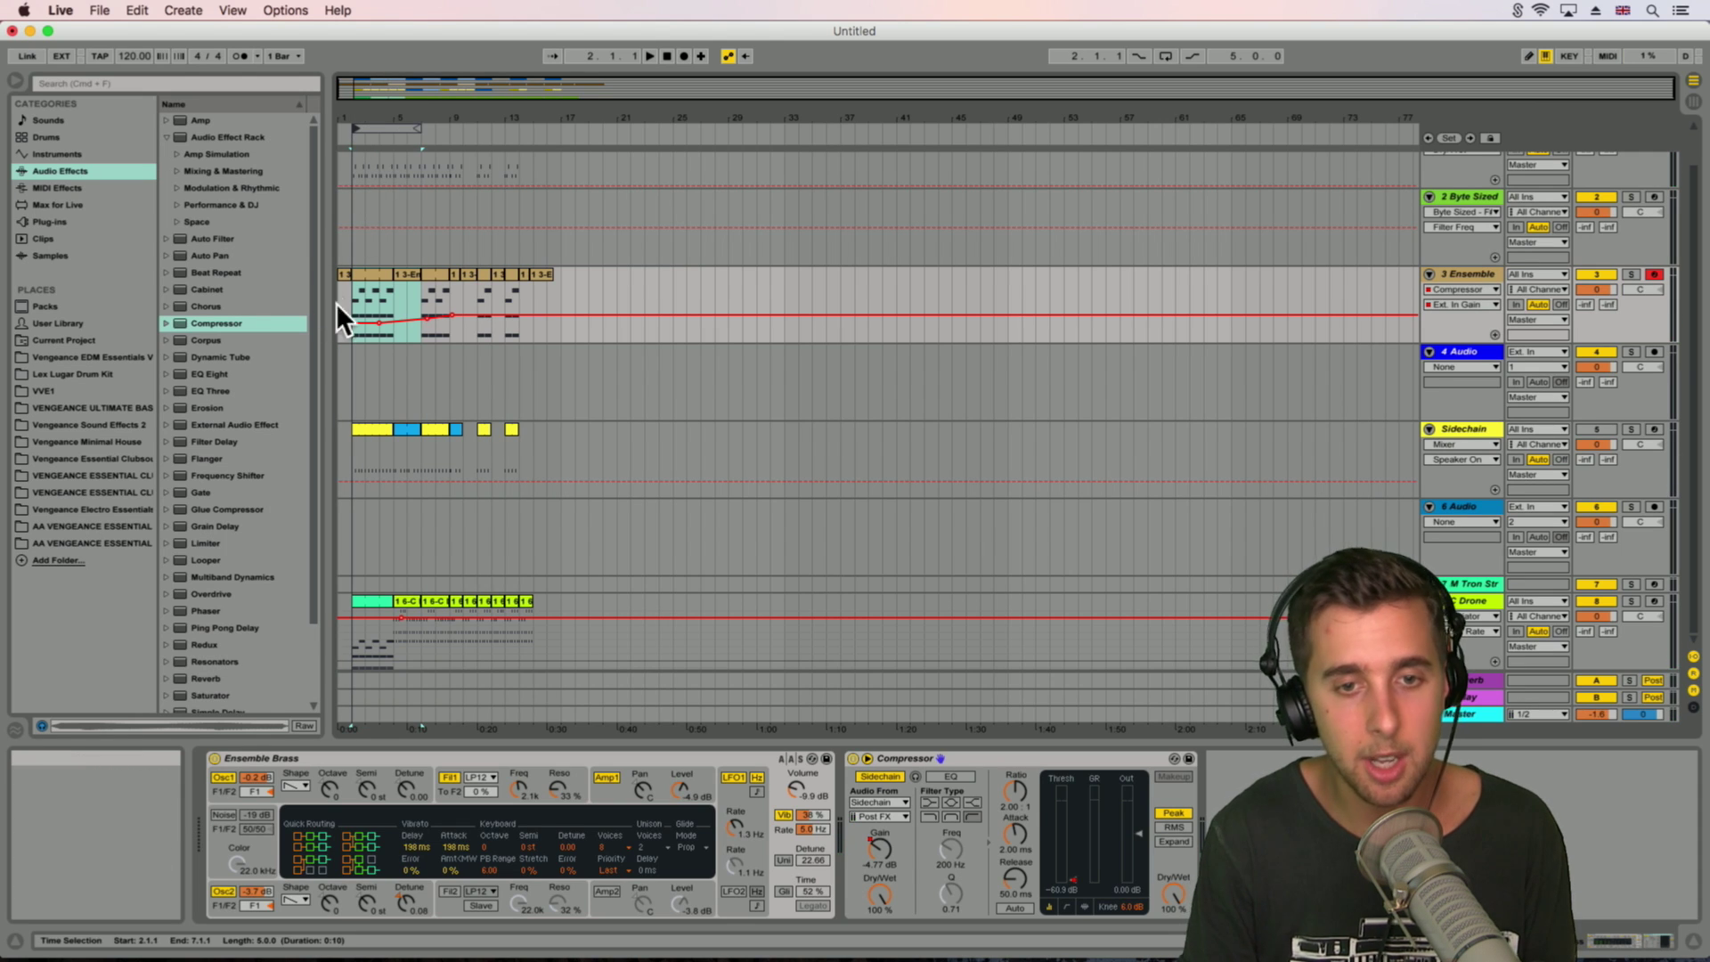
{"action": "left_click_drag", "start_coordinate": [424, 129], "coordinate": [546, 128]}
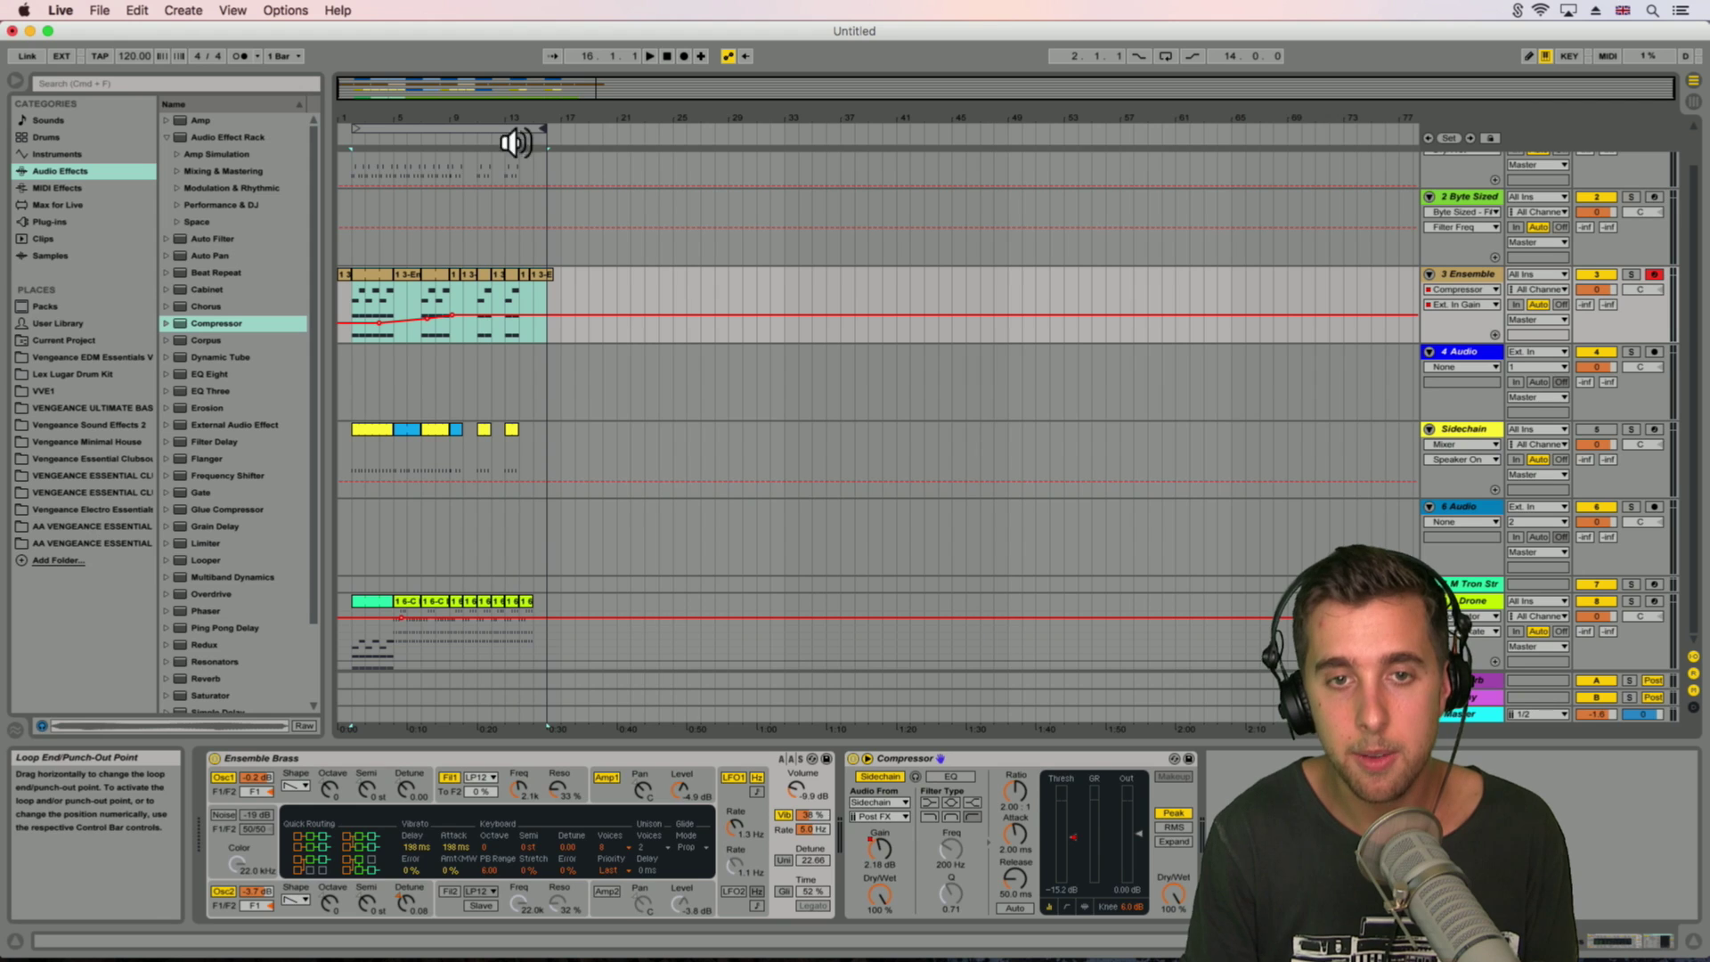
Step: Set up an audio export of the Master track with a 44100 Hz sample rate
{"action": "left_click", "coordinate": [99, 9]}
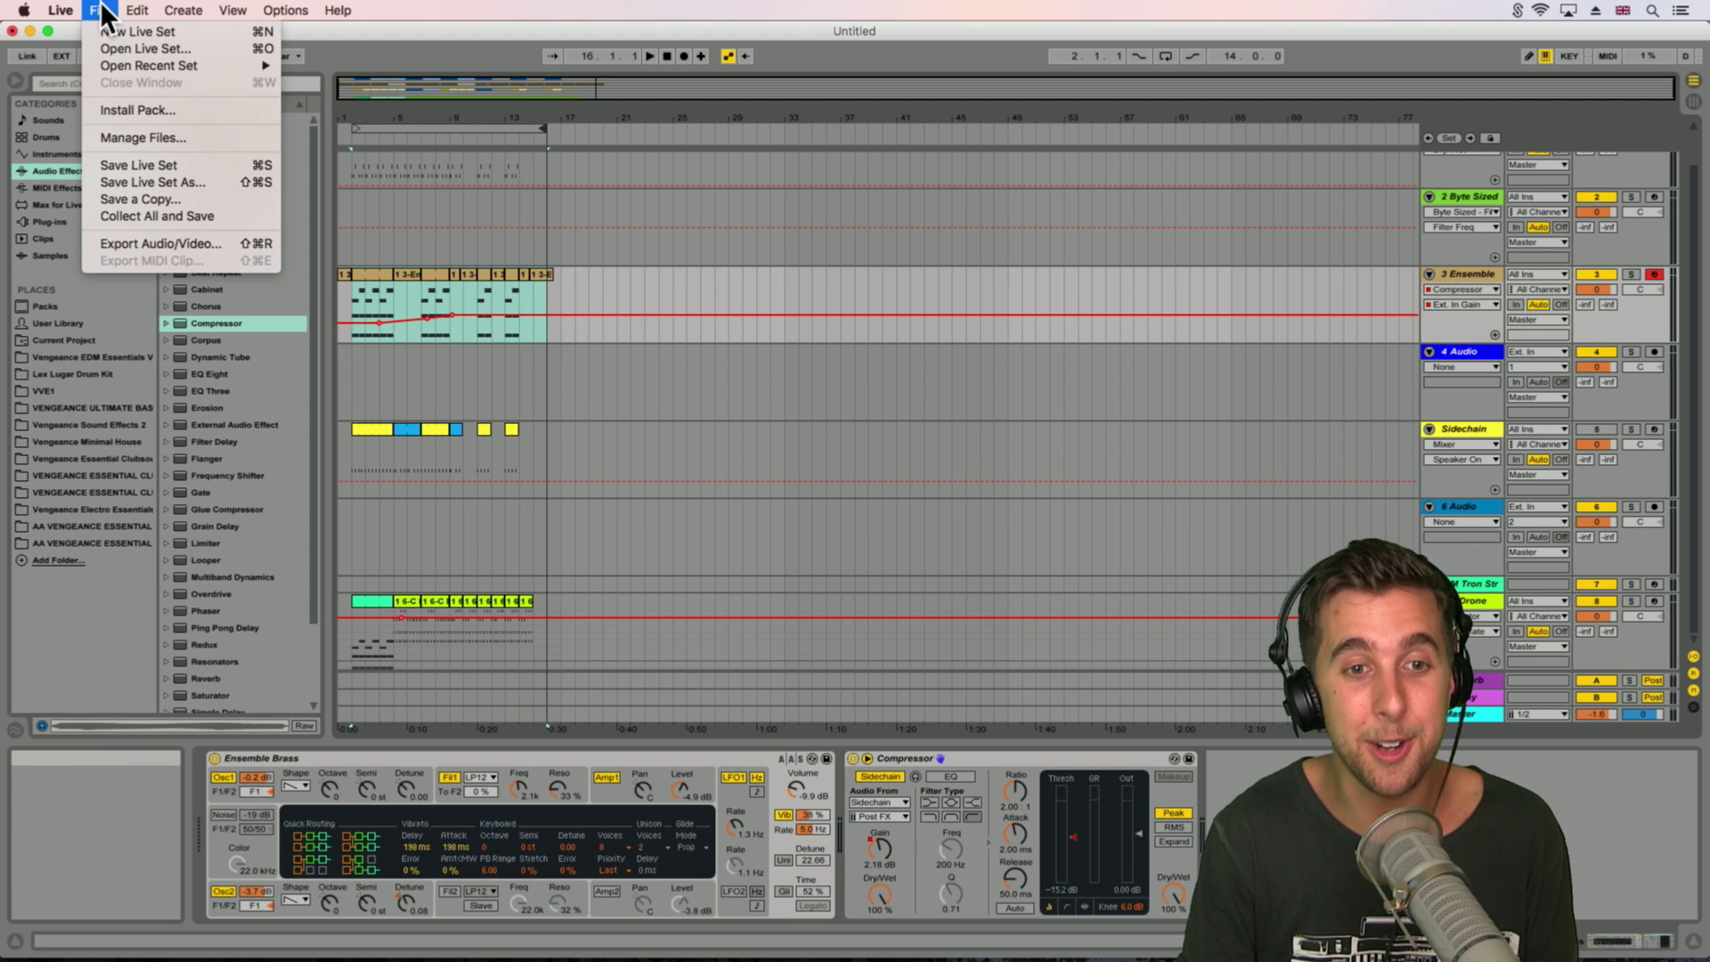
{"action": "left_click", "coordinate": [179, 243]}
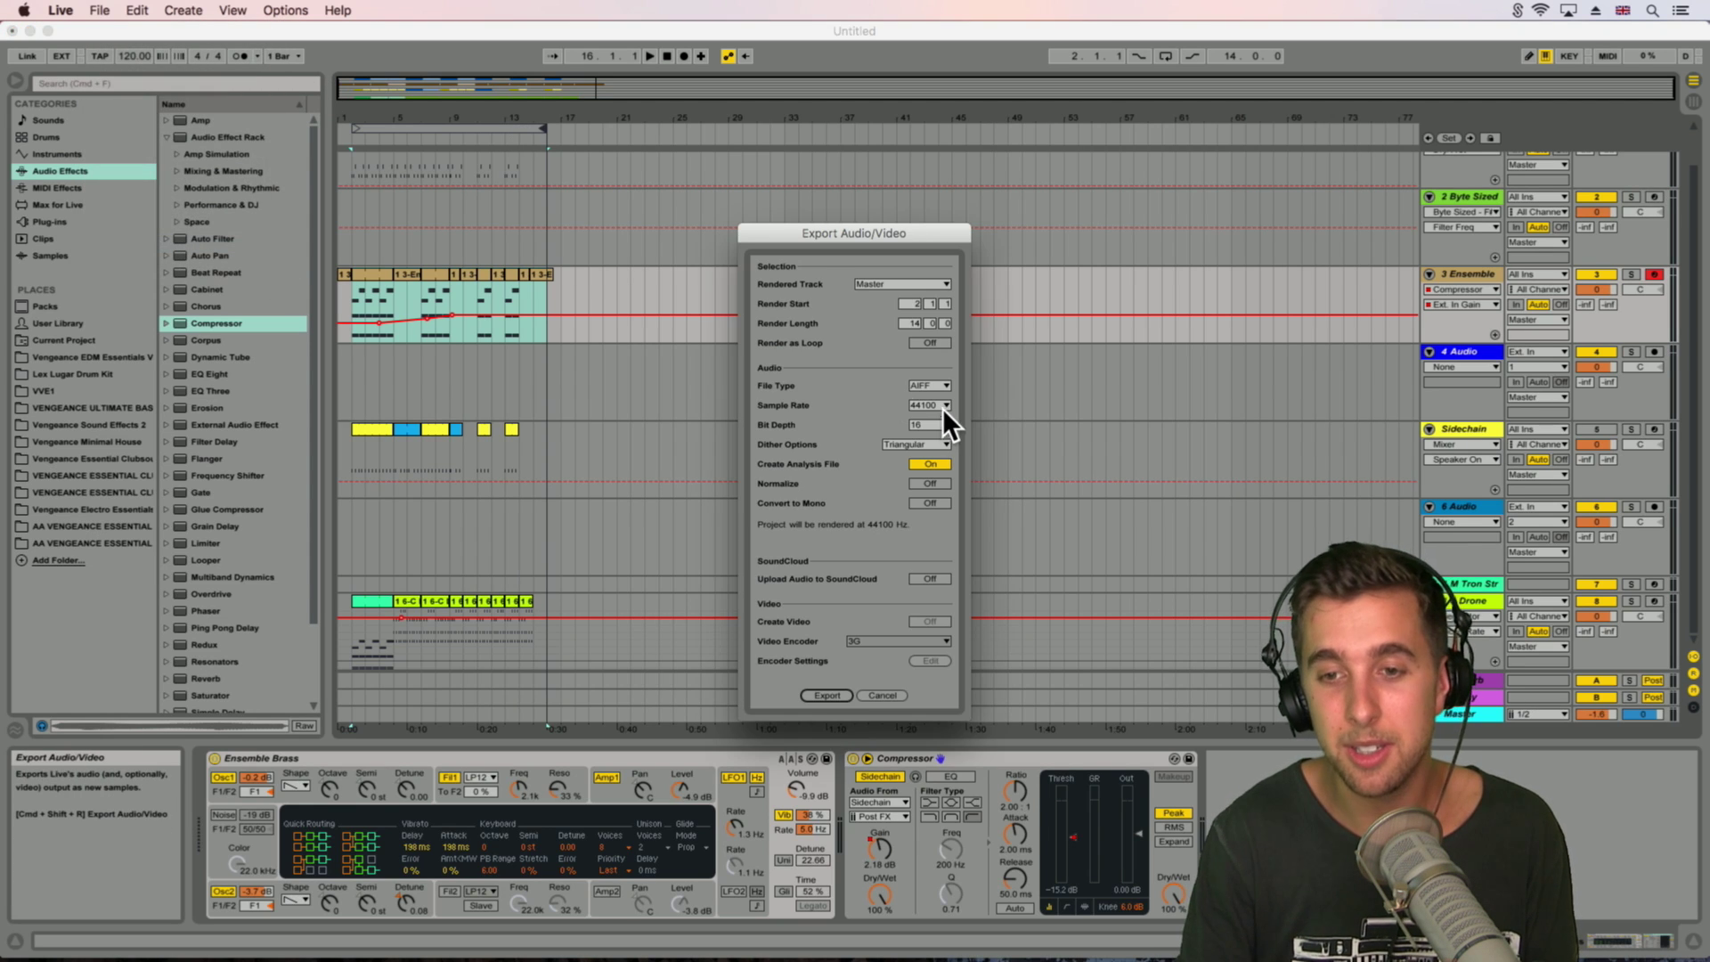
{"action": "left_click", "coordinate": [879, 280]}
{"action": "left_click", "coordinate": [889, 294]}
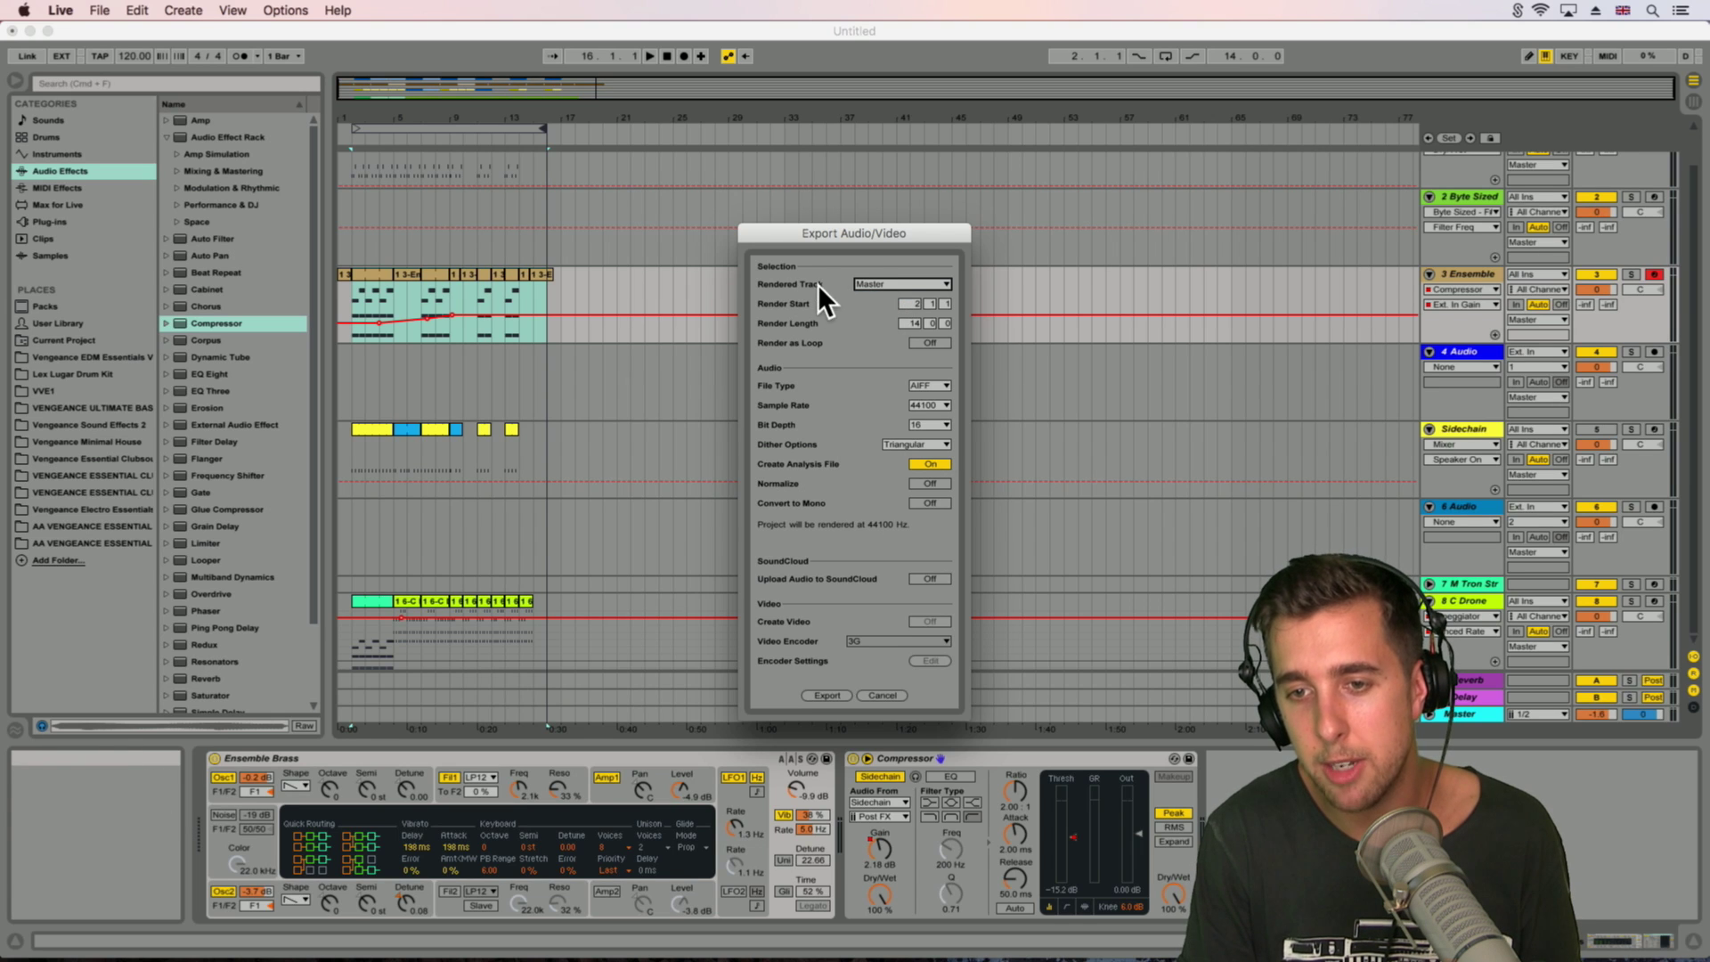
{"action": "left_click", "coordinate": [931, 405]}
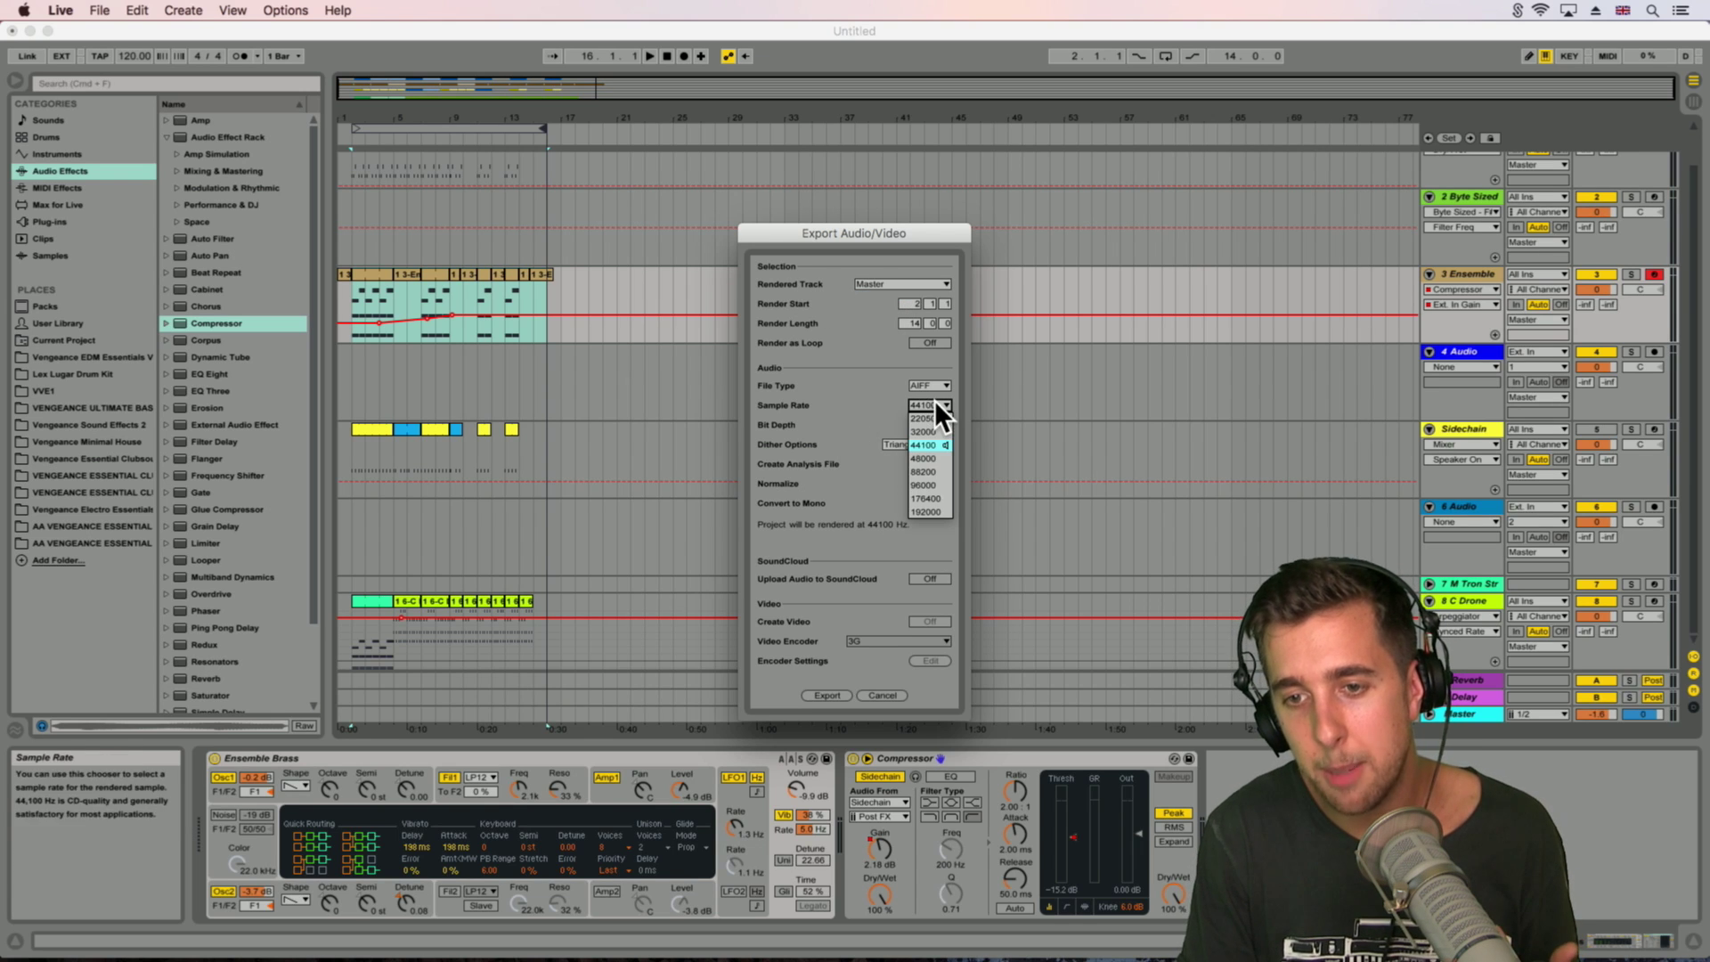
{"action": "left_click", "coordinate": [924, 445]}
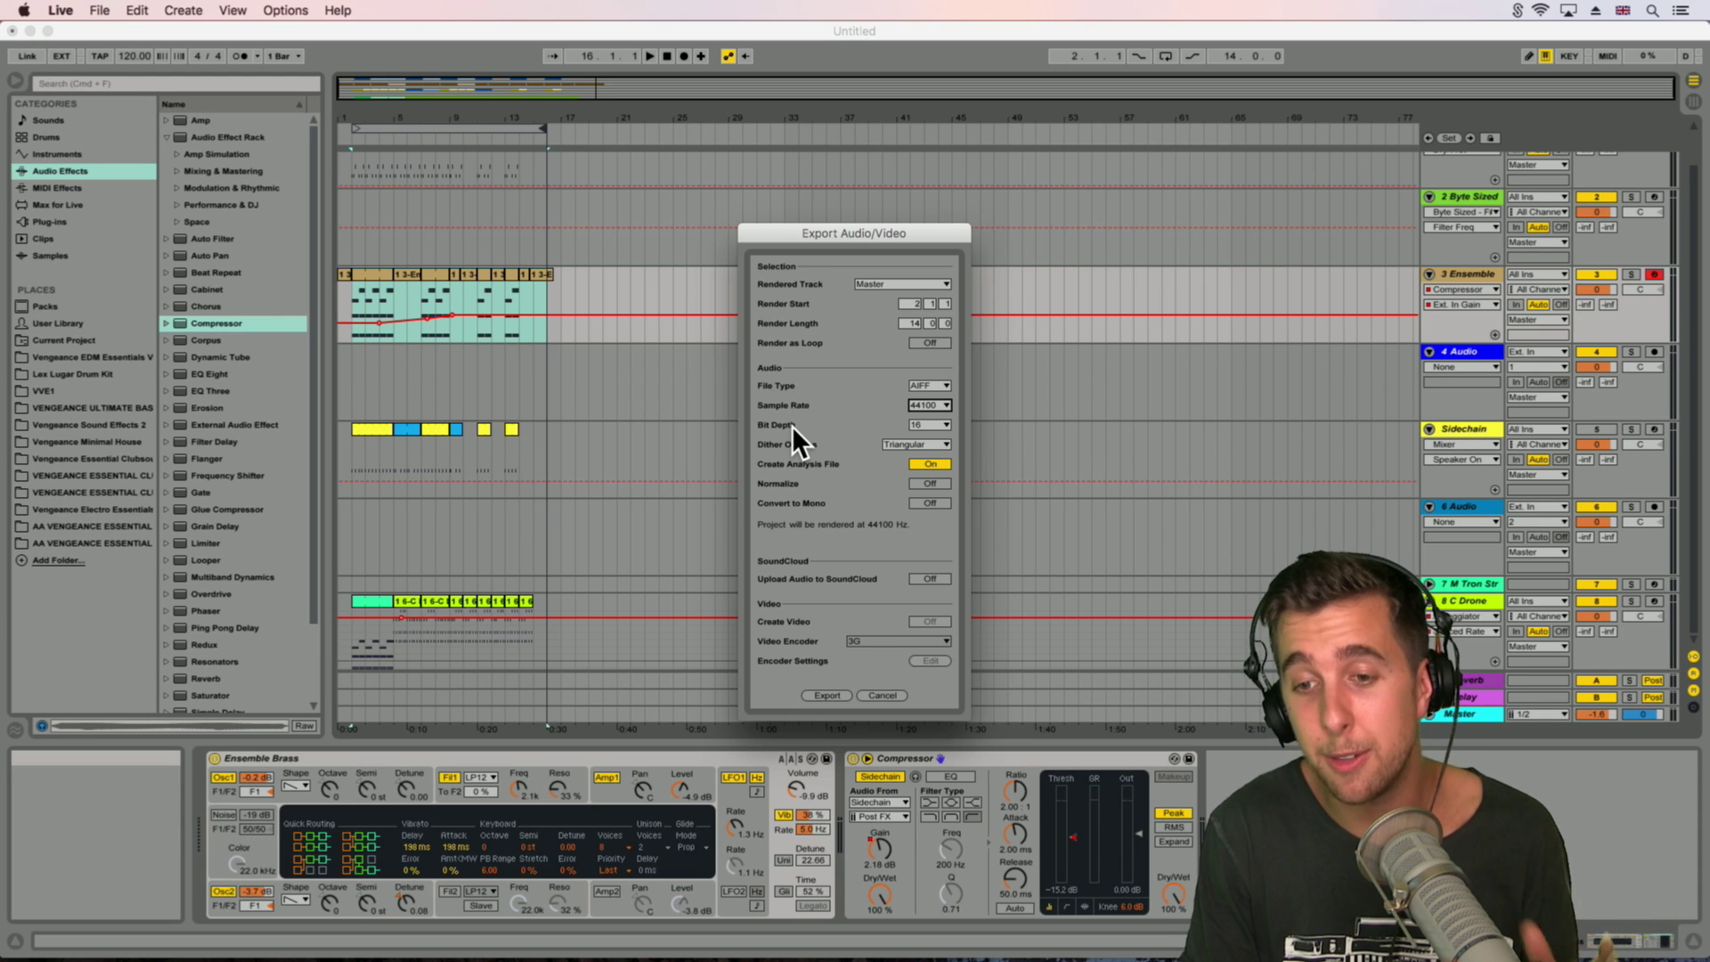
Step: Export the rendered audio under the file name Sample
{"action": "left_click", "coordinate": [825, 695]}
{"action": "type", "text": "Sample"}
{"action": "key", "text": "Return"}
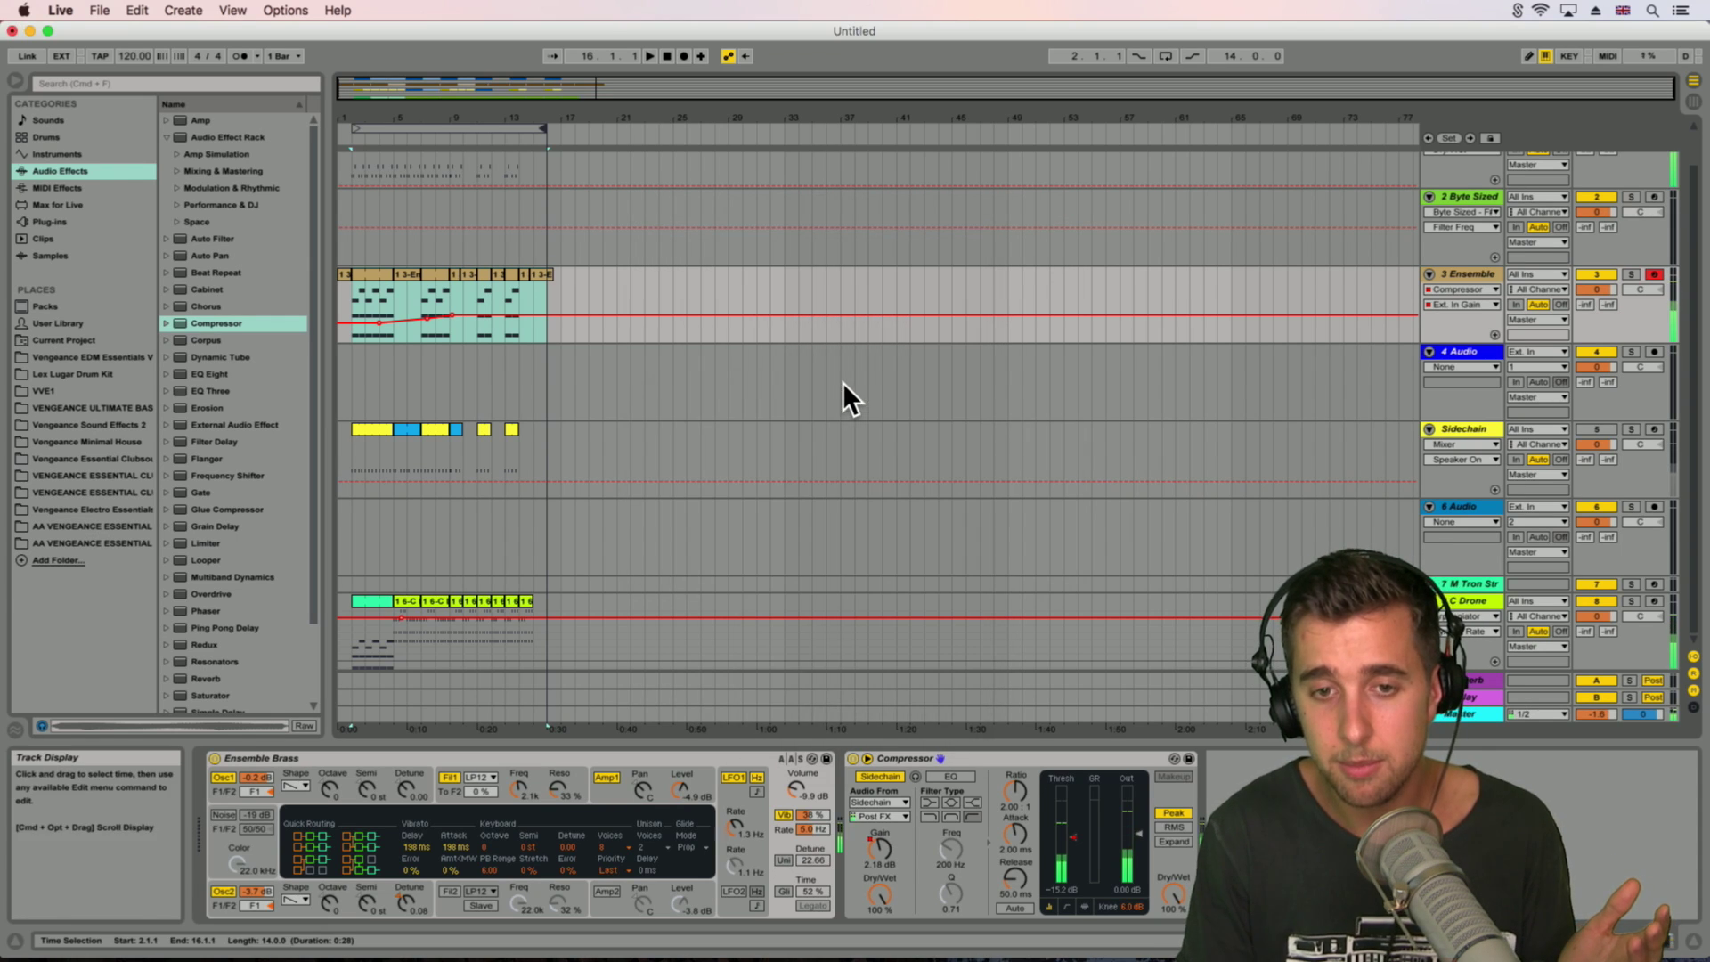
Step: Minimize the Live set, play the exported Sample.aif from the desktop in QuickTime Player, and lower the playback volume to about half
{"action": "left_click", "coordinate": [30, 32]}
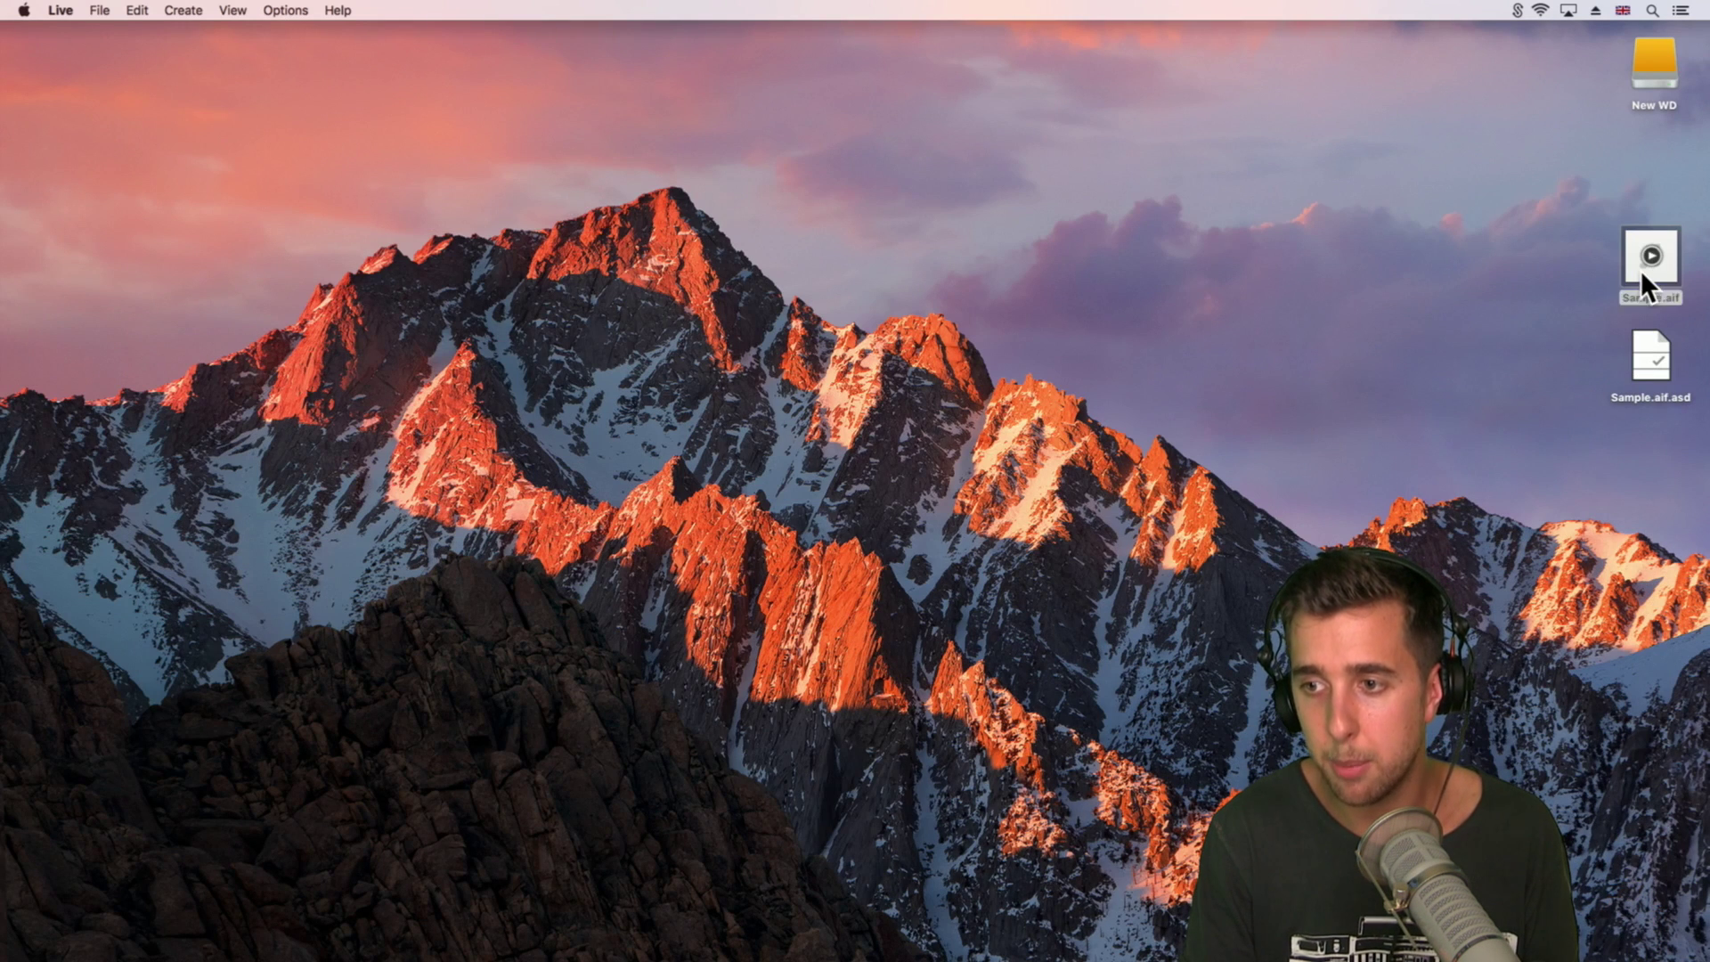
{"action": "left_click", "coordinate": [1642, 274]}
{"action": "right_click", "coordinate": [1641, 275]}
{"action": "mouse_move", "coordinate": [1516, 299]}
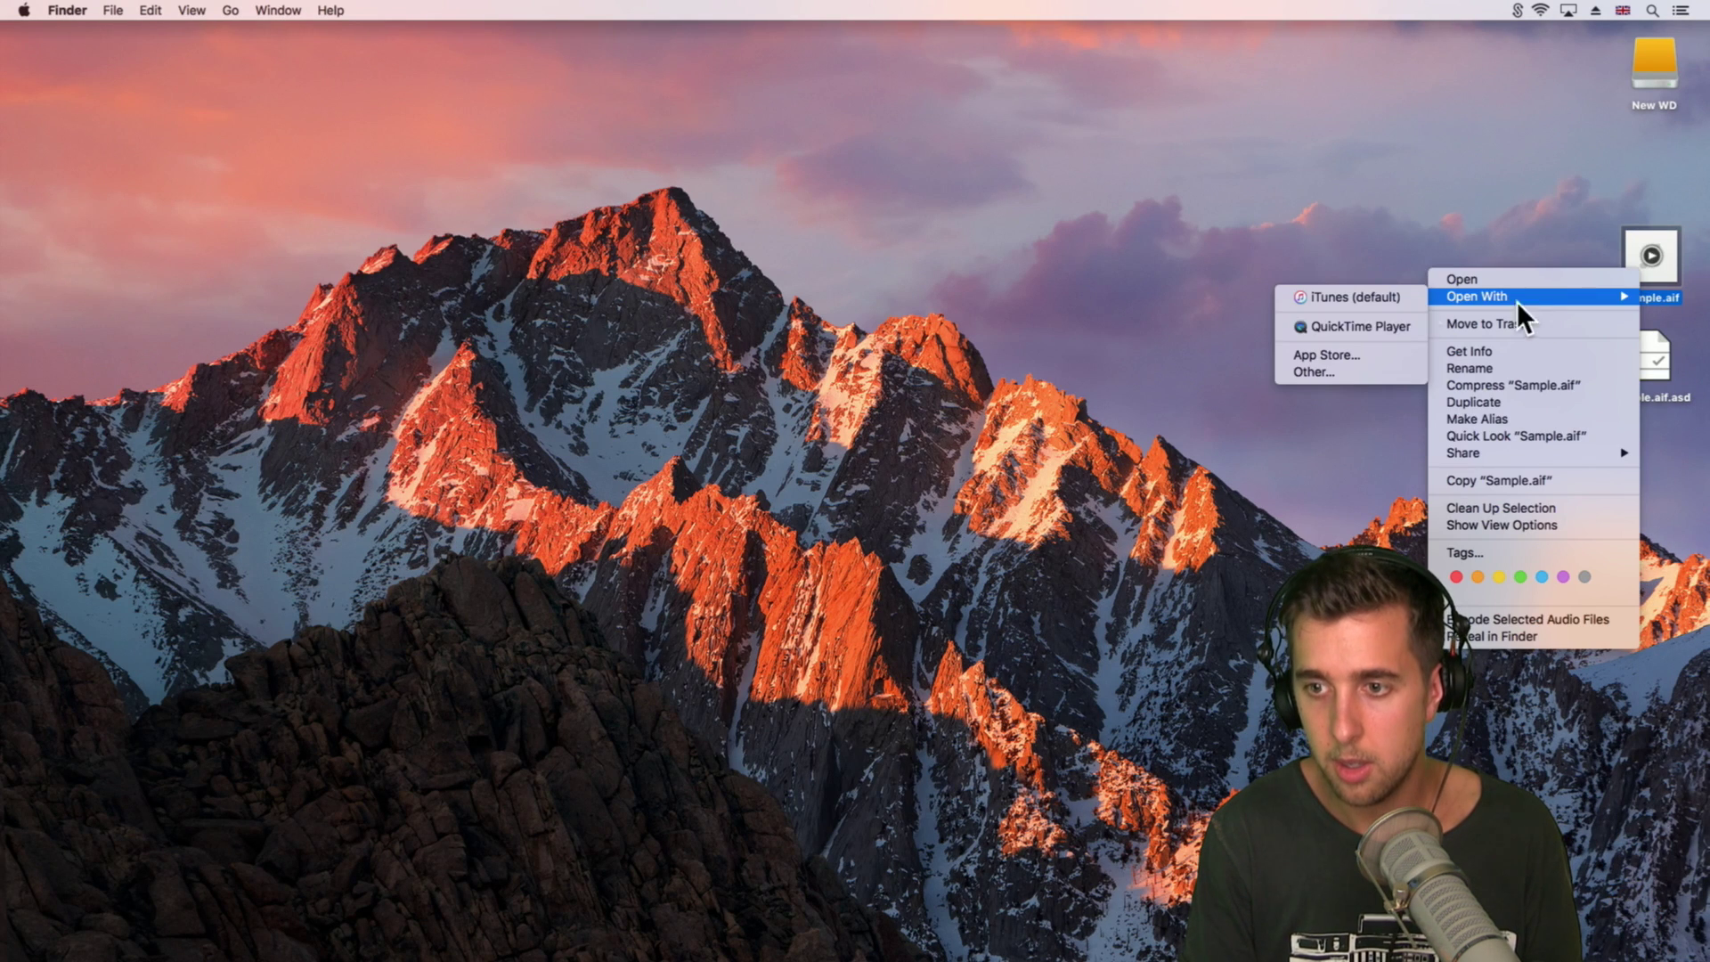
{"action": "left_click", "coordinate": [1380, 324]}
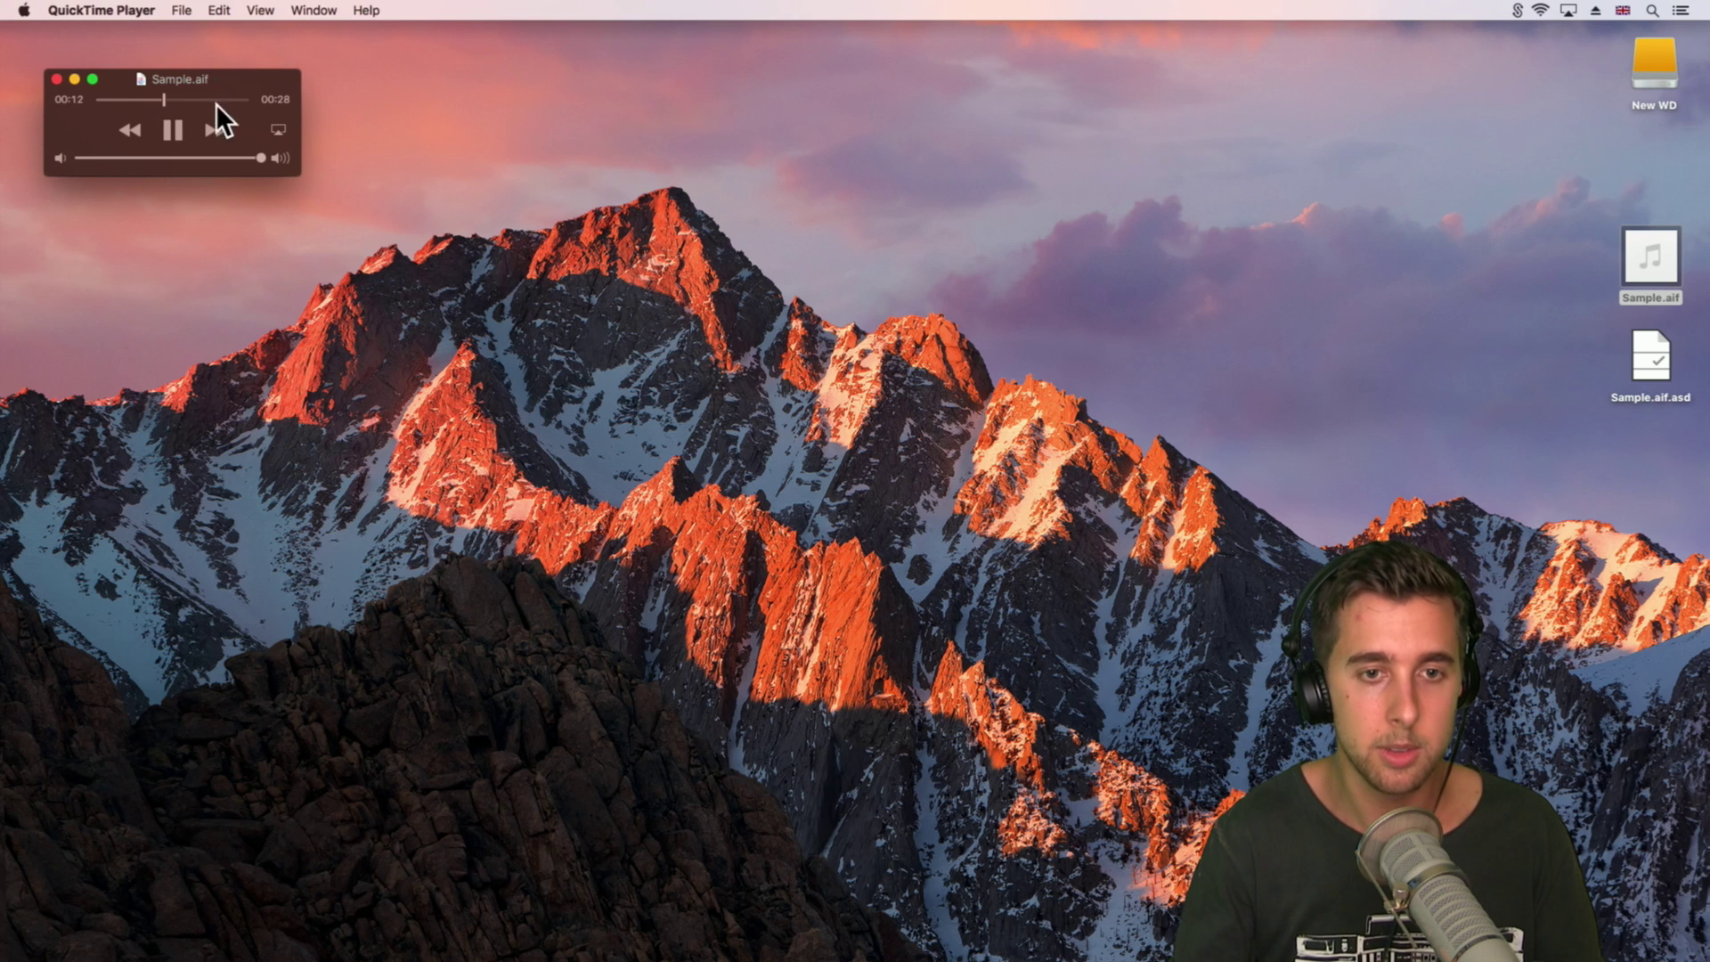
{"action": "left_click_drag", "start_coordinate": [257, 158], "coordinate": [160, 159]}
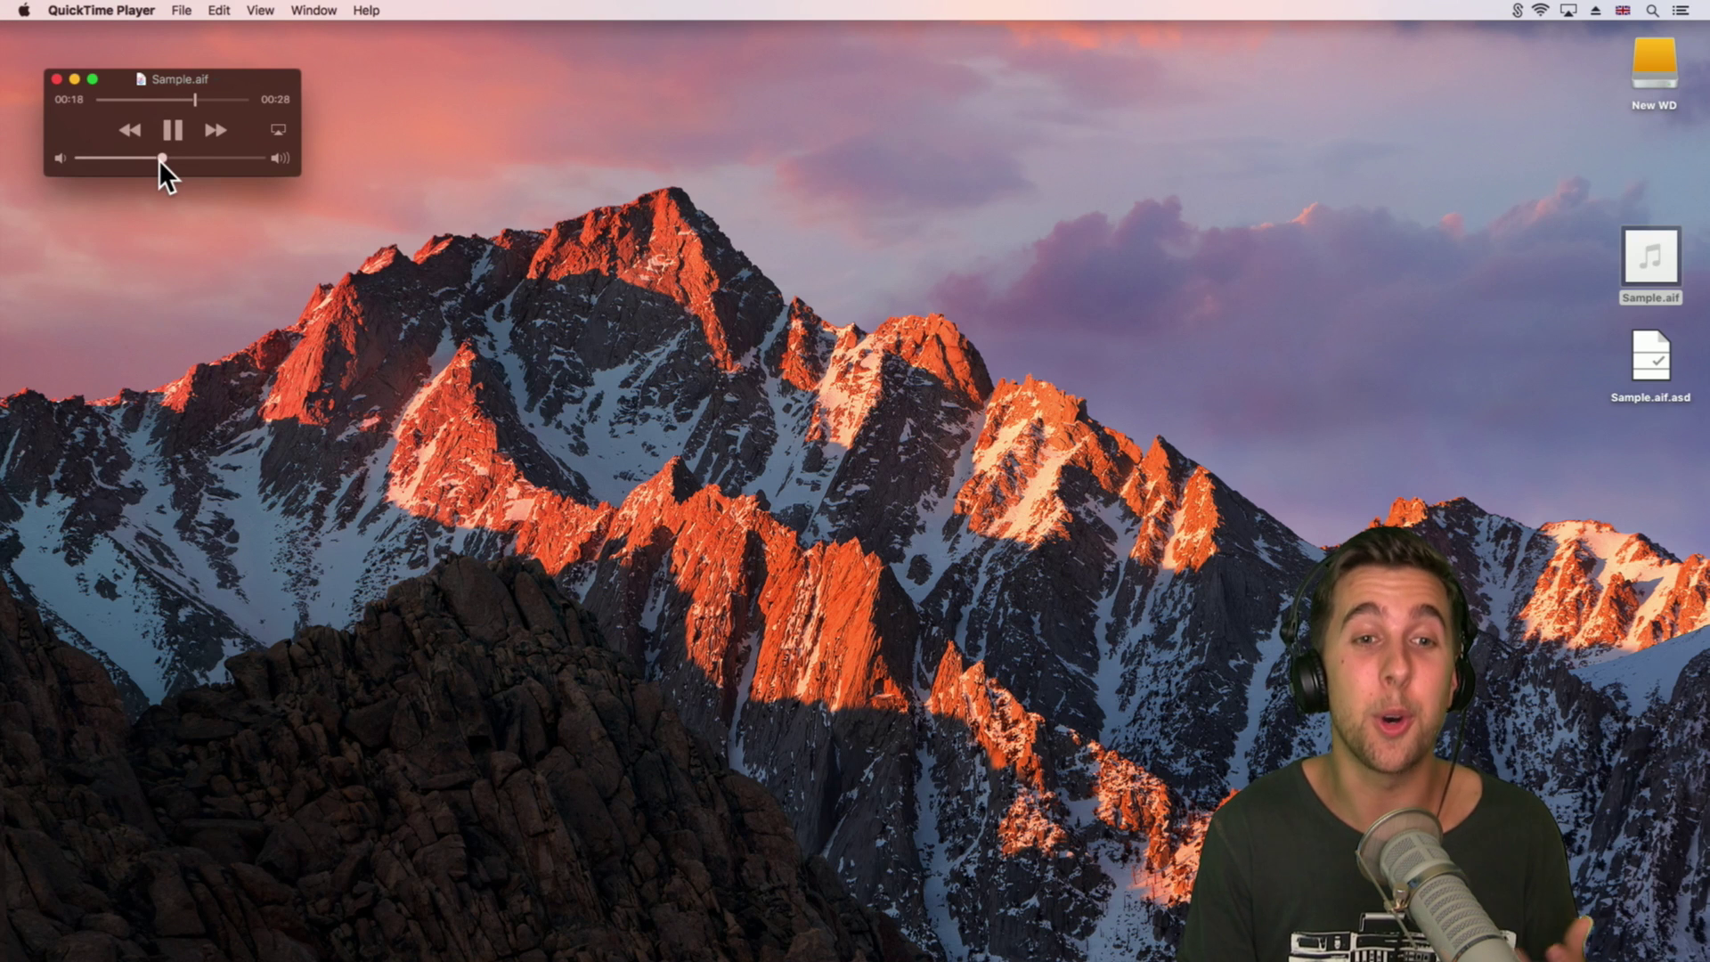
{"action": "left_click_drag", "start_coordinate": [159, 159], "coordinate": [167, 159]}
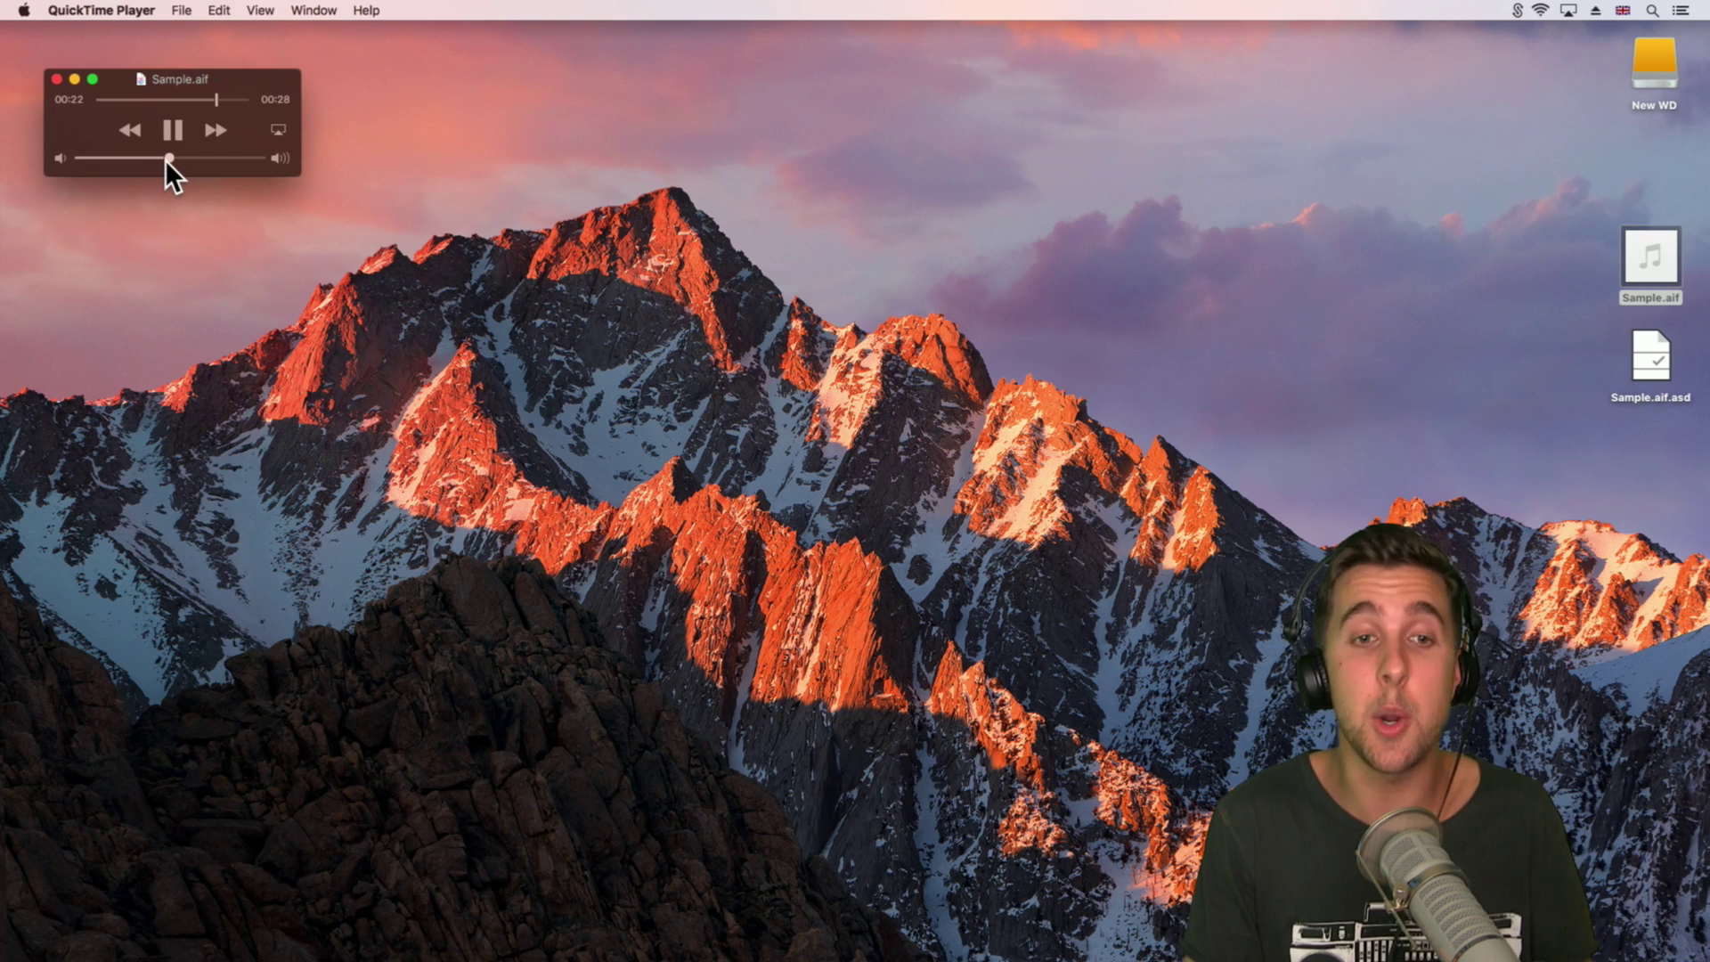